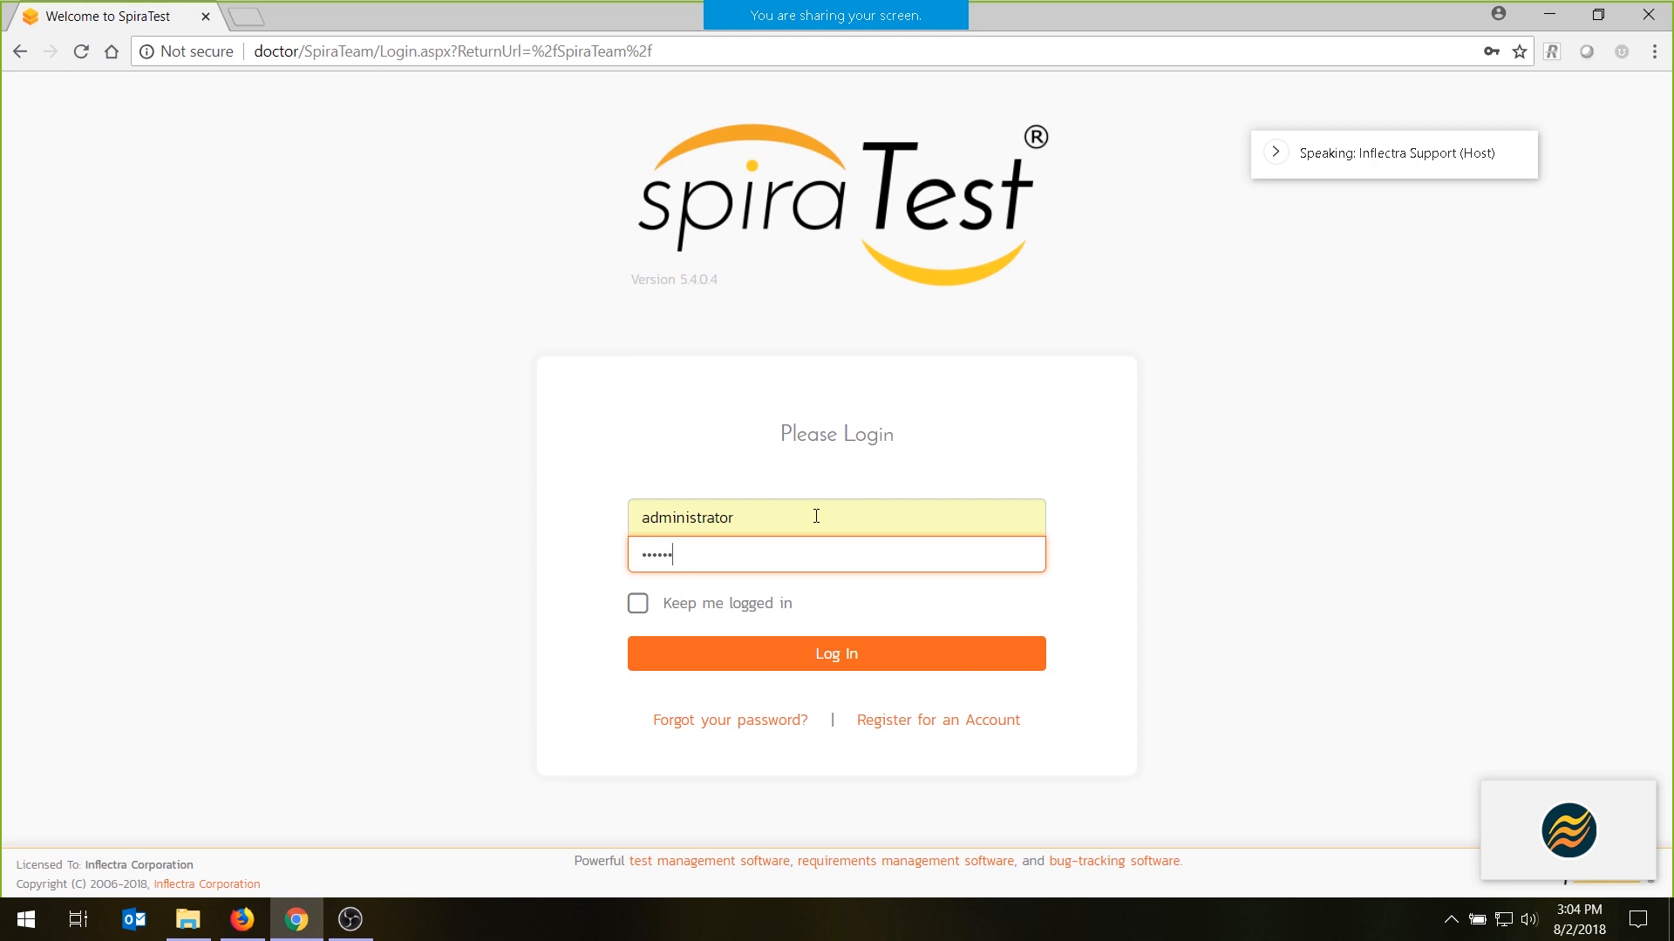
- Enter the account password and log in with the administrator account
type("ange")
key("Return")
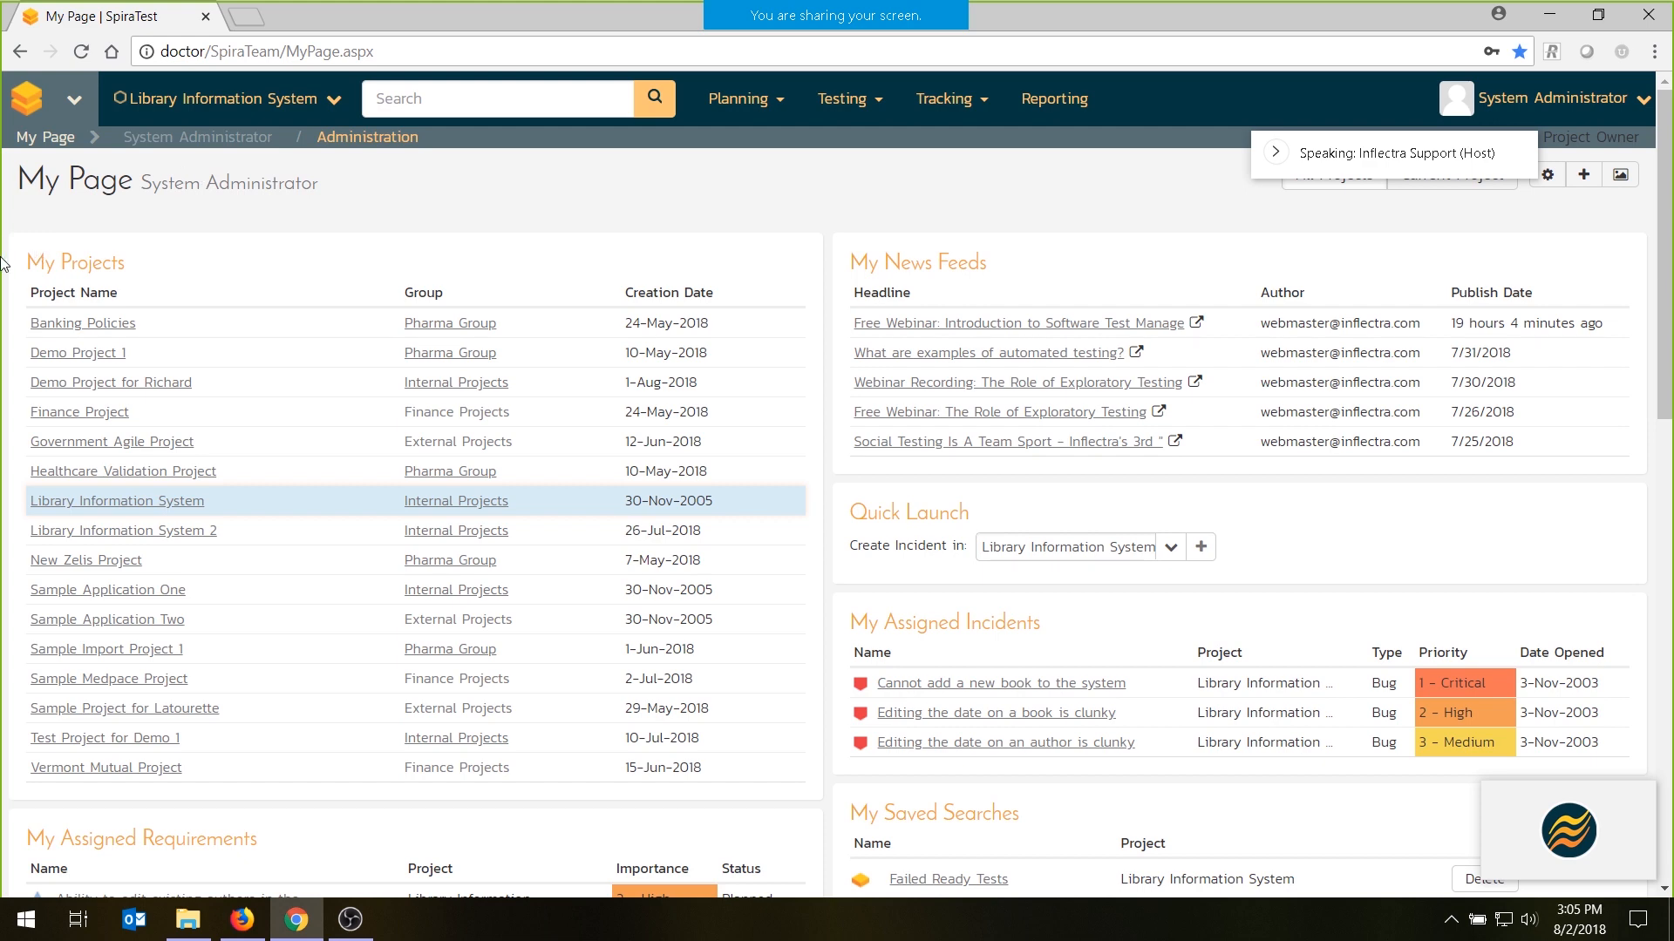
- Examine My Page's assigned requirements, test cases, test sets, pending test runs, detected incidents, saved searches and incident quick launch
scroll(115, 410, "down", 1)
scroll(114, 410, "down", 3)
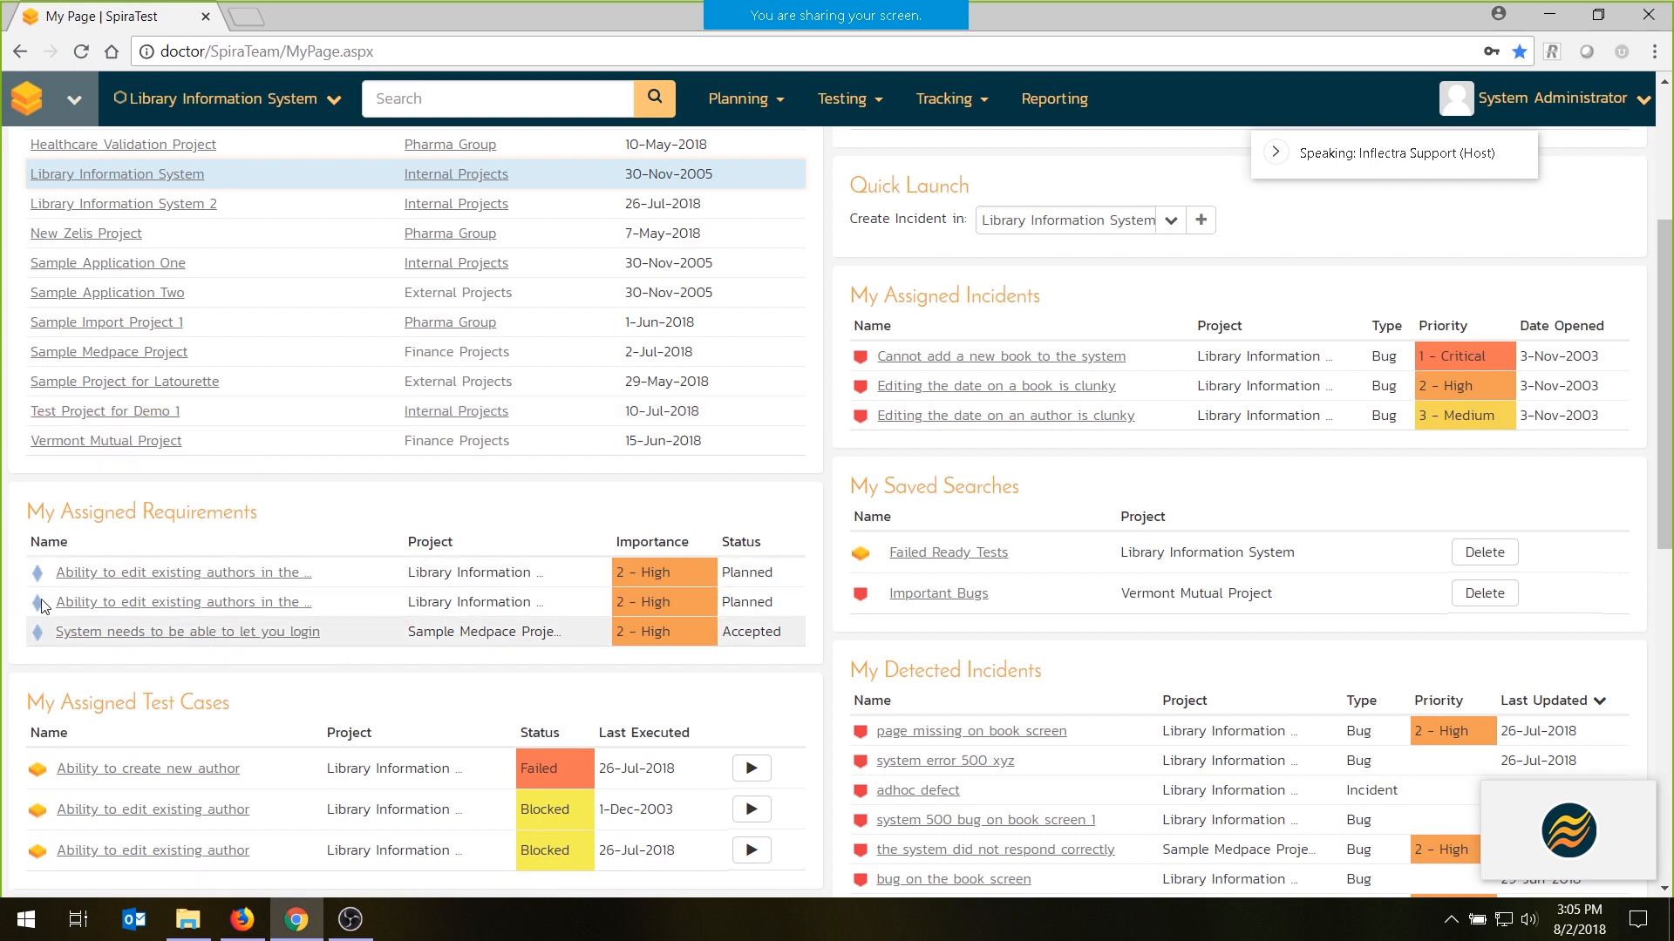
scroll(44, 580, "down", 3)
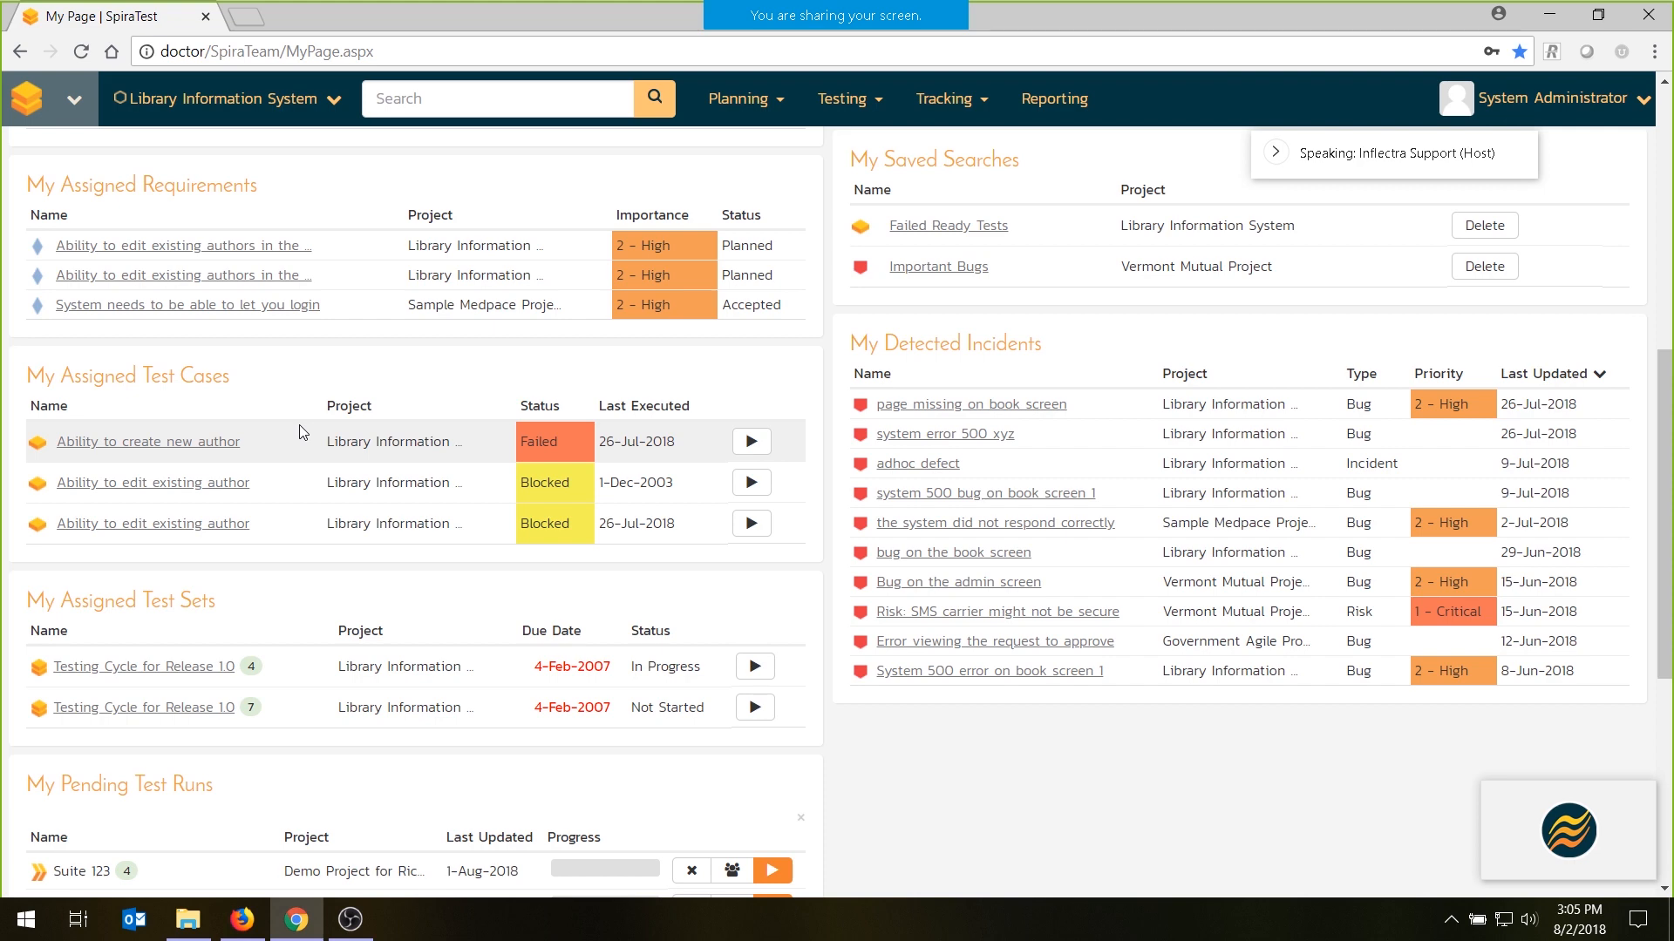
scroll(299, 425, "down", 5)
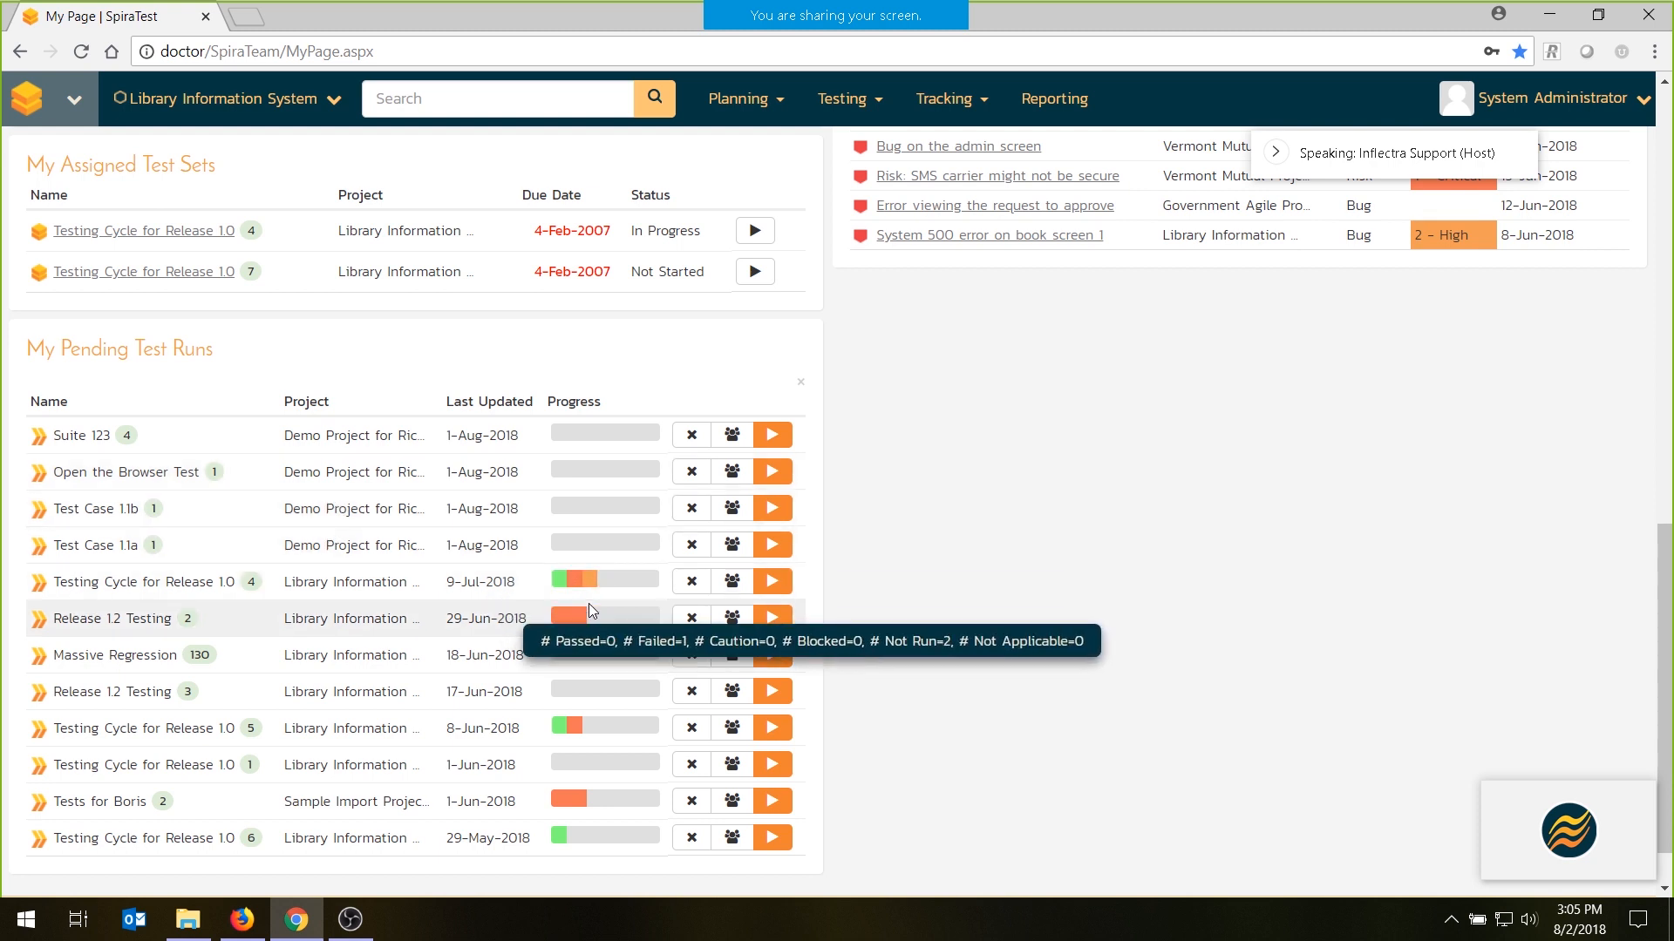
mouse_move(611, 579)
mouse_move(604, 612)
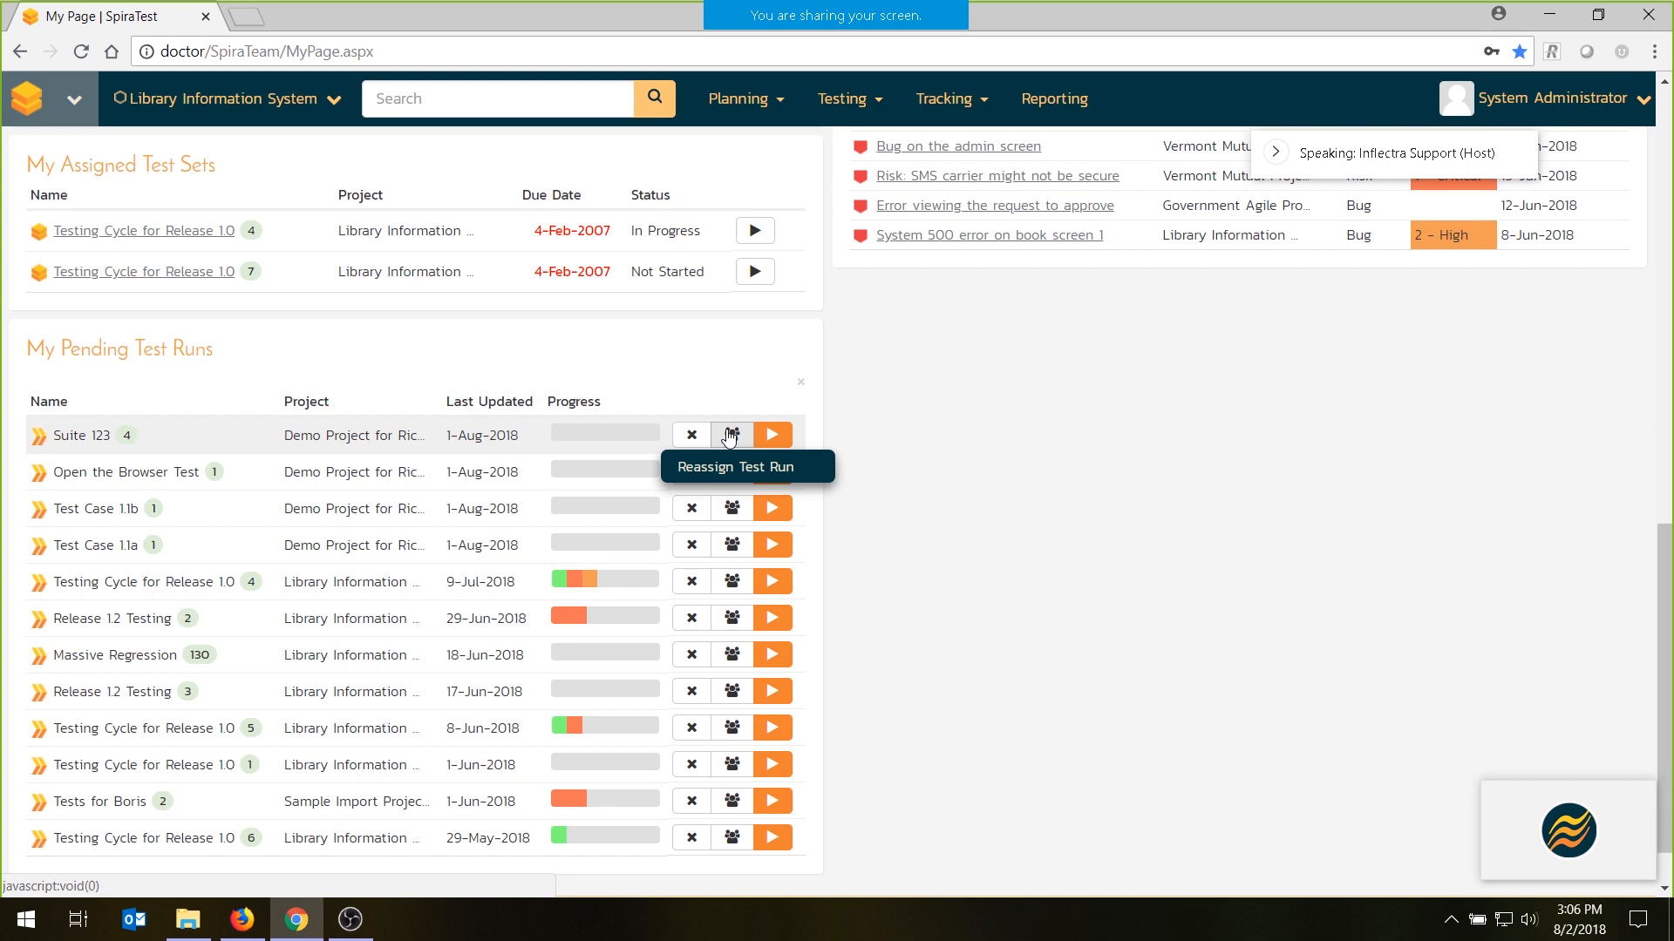
scroll(935, 488, "up", 6)
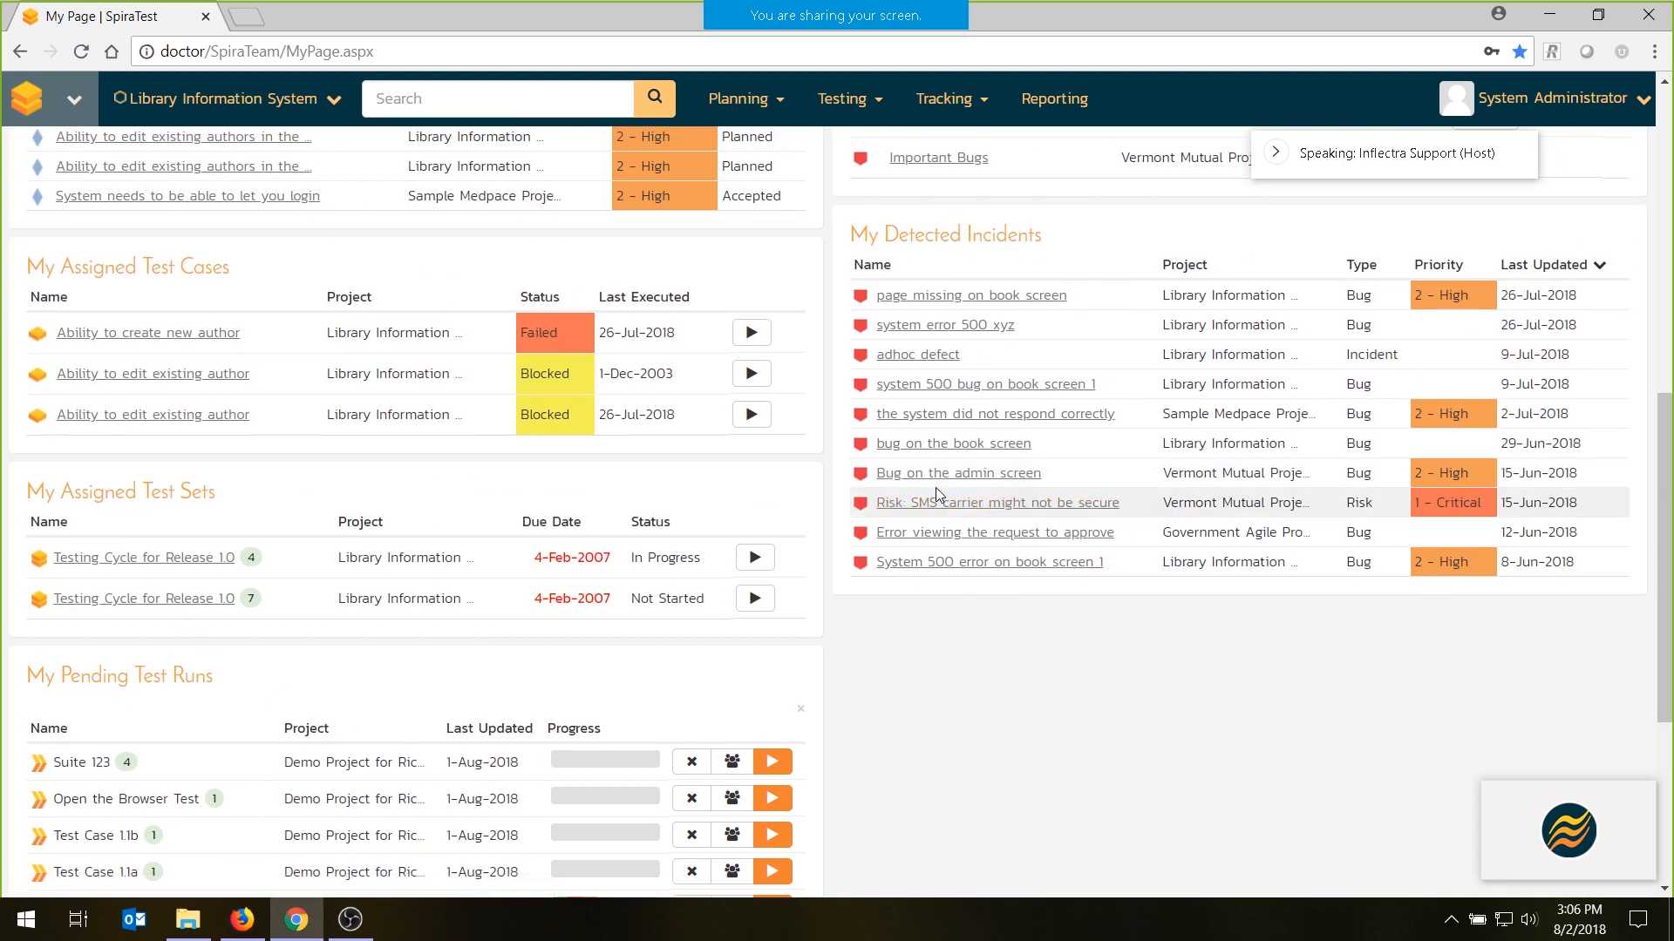
scroll(867, 483, "up", 3)
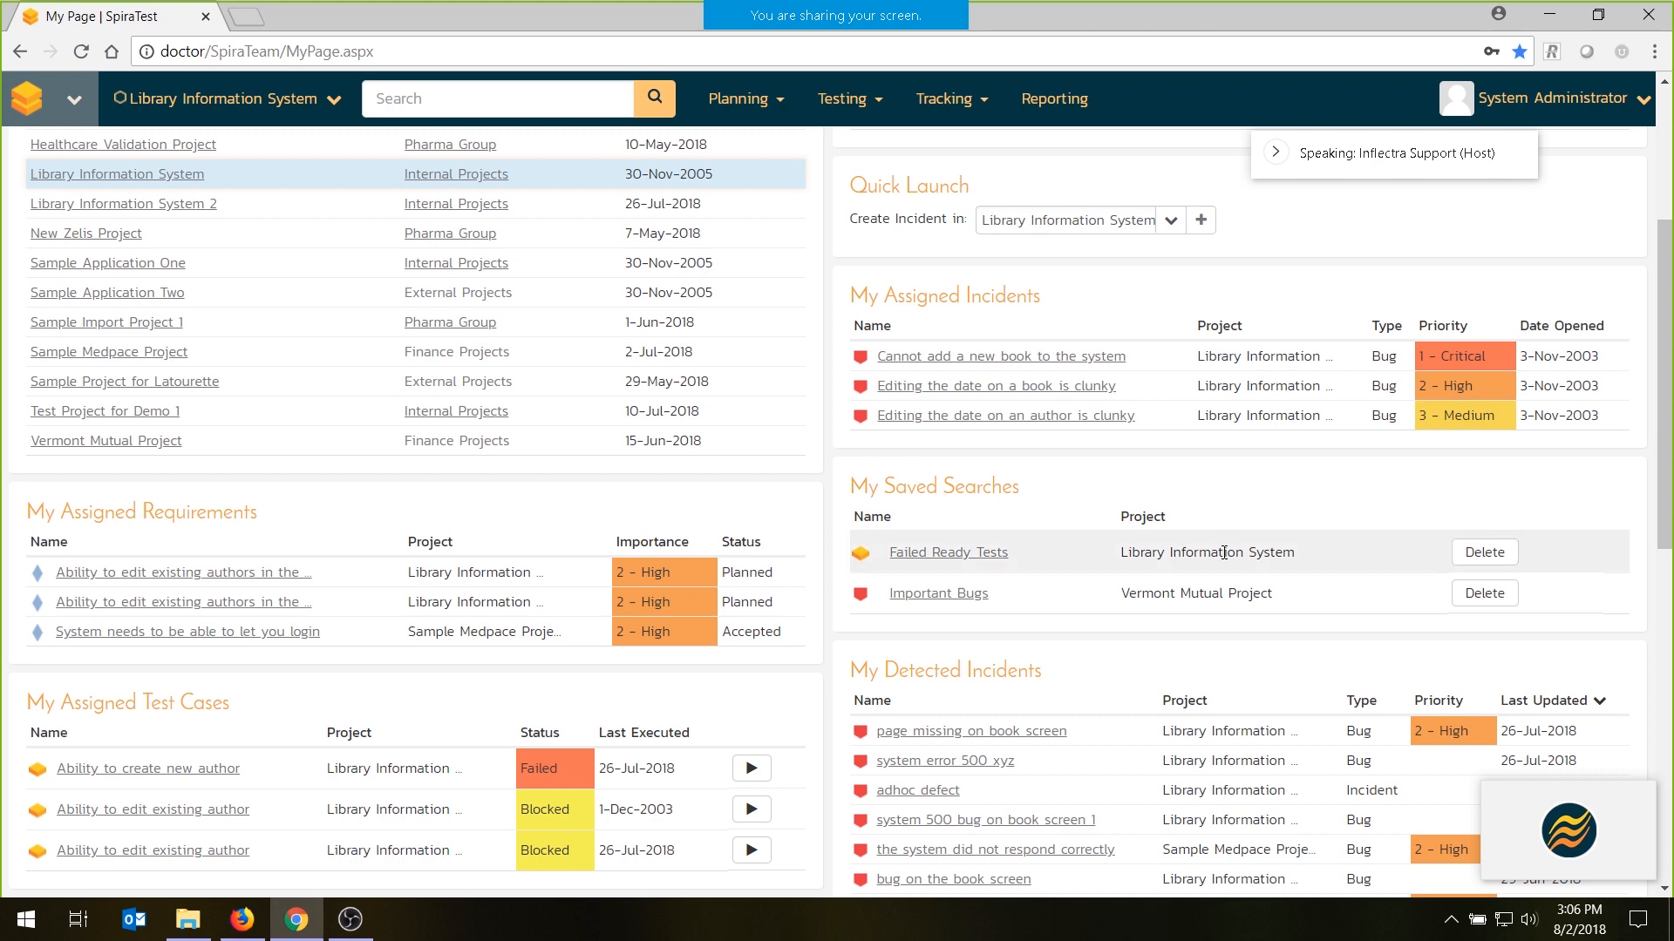
scroll(872, 470, "down", 3)
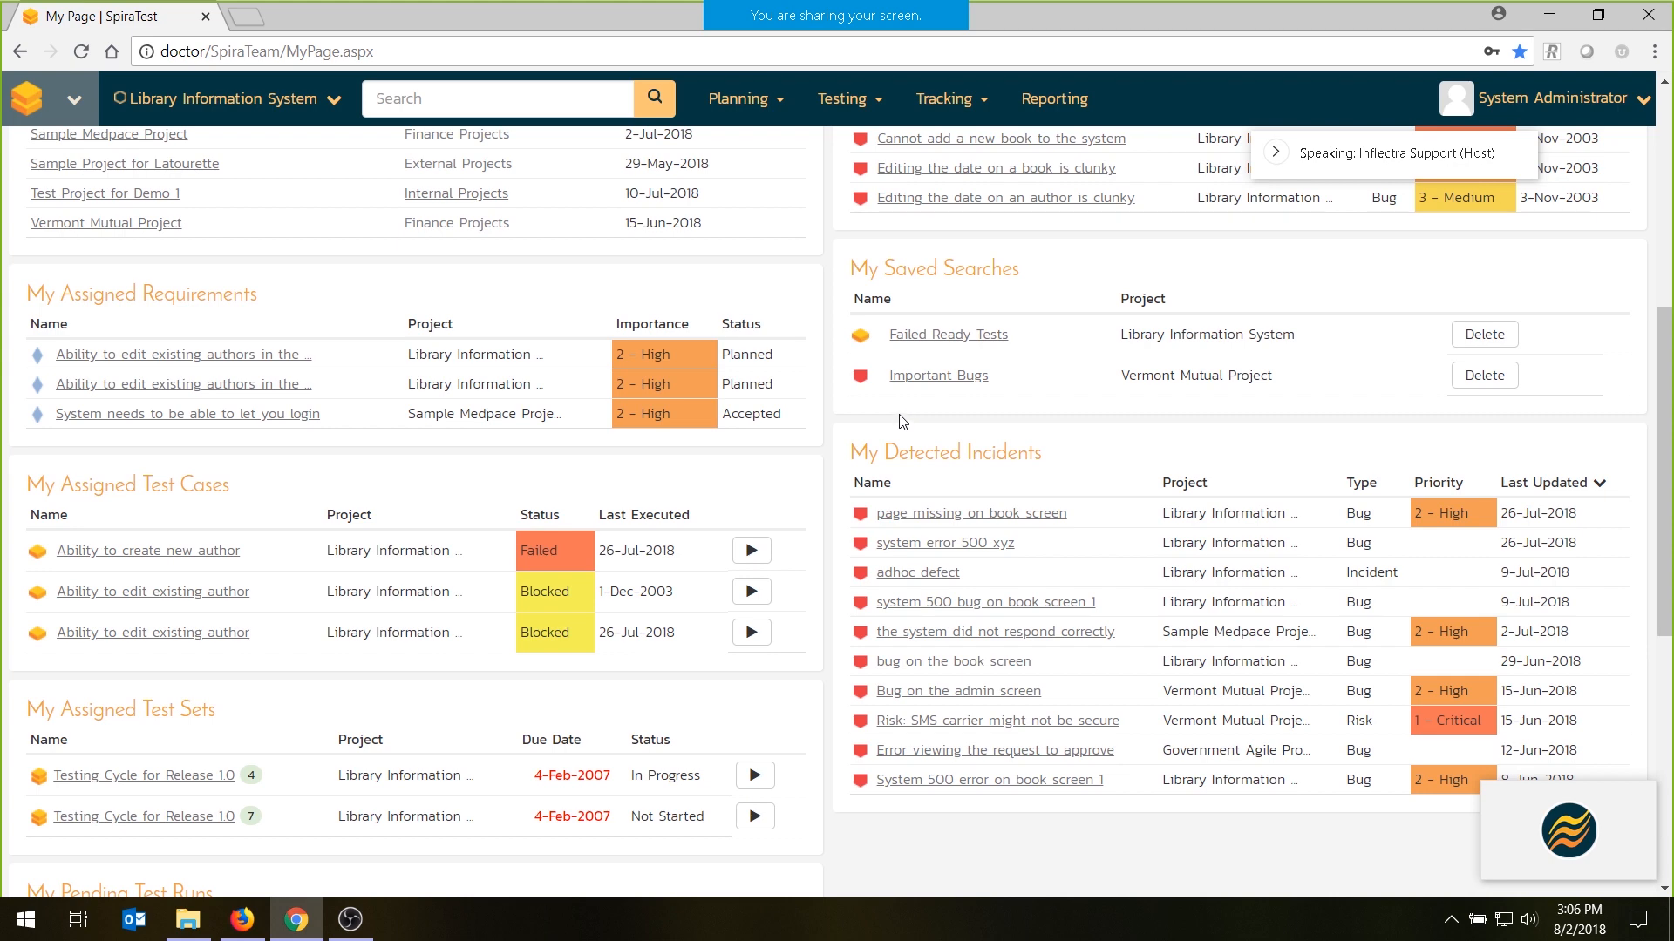
scroll(902, 422, "up", 3)
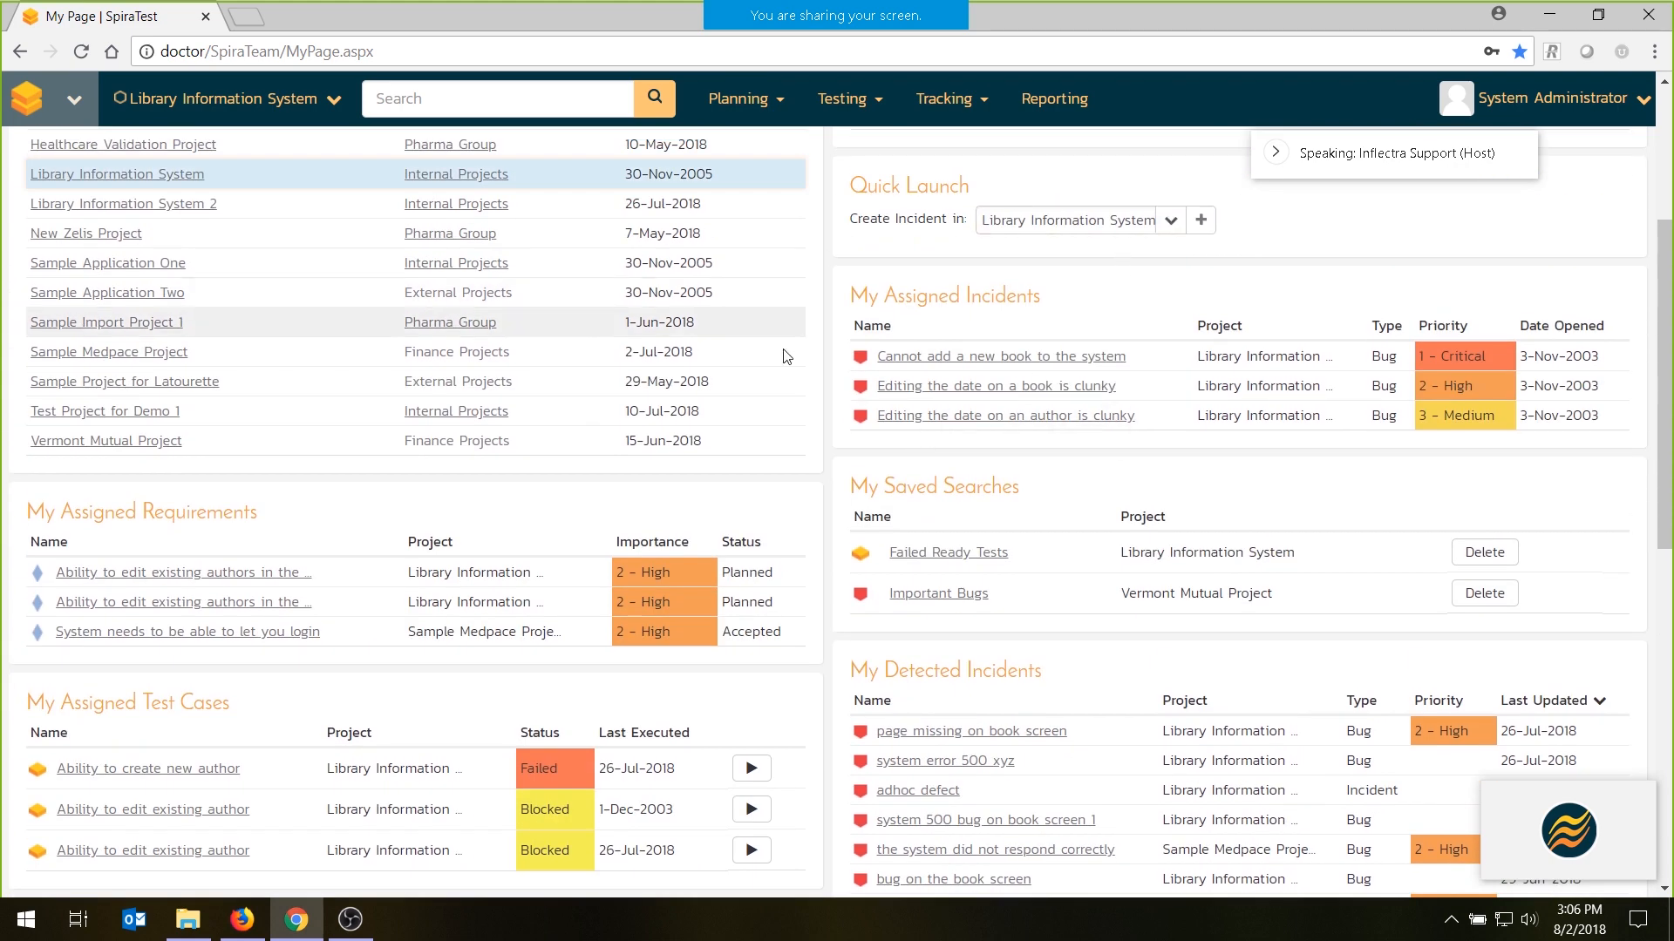
scroll(1001, 261, "up", 4)
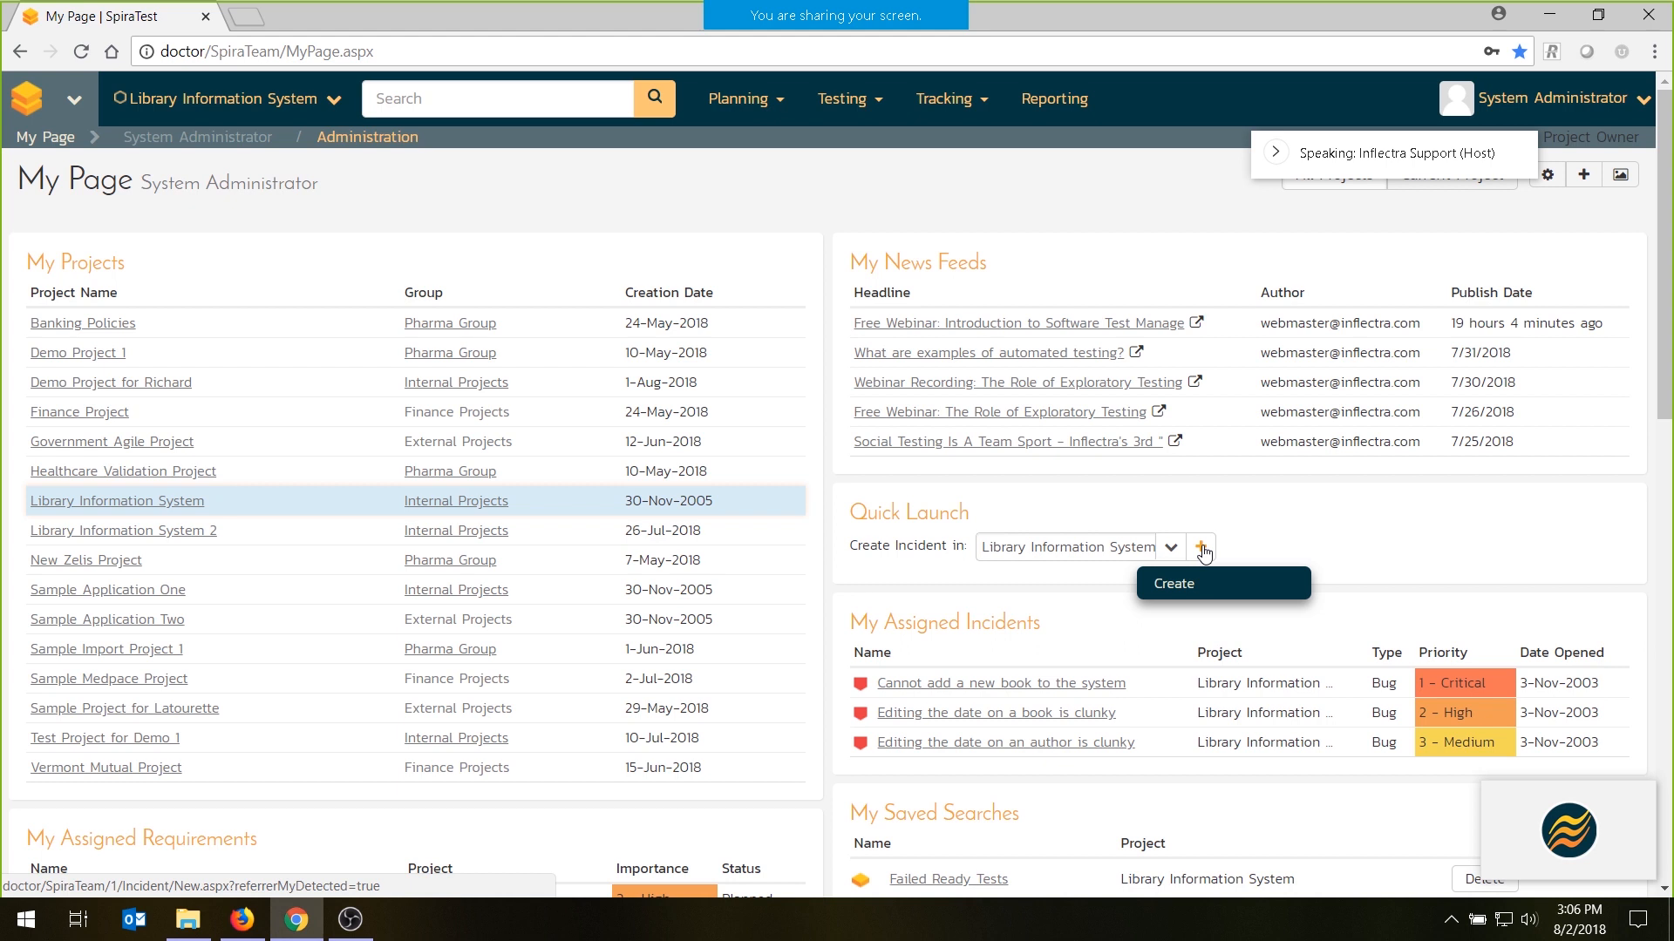
- Show the layout customization controls for the My Page widgets, and return to the normal page view
left_click(1549, 183)
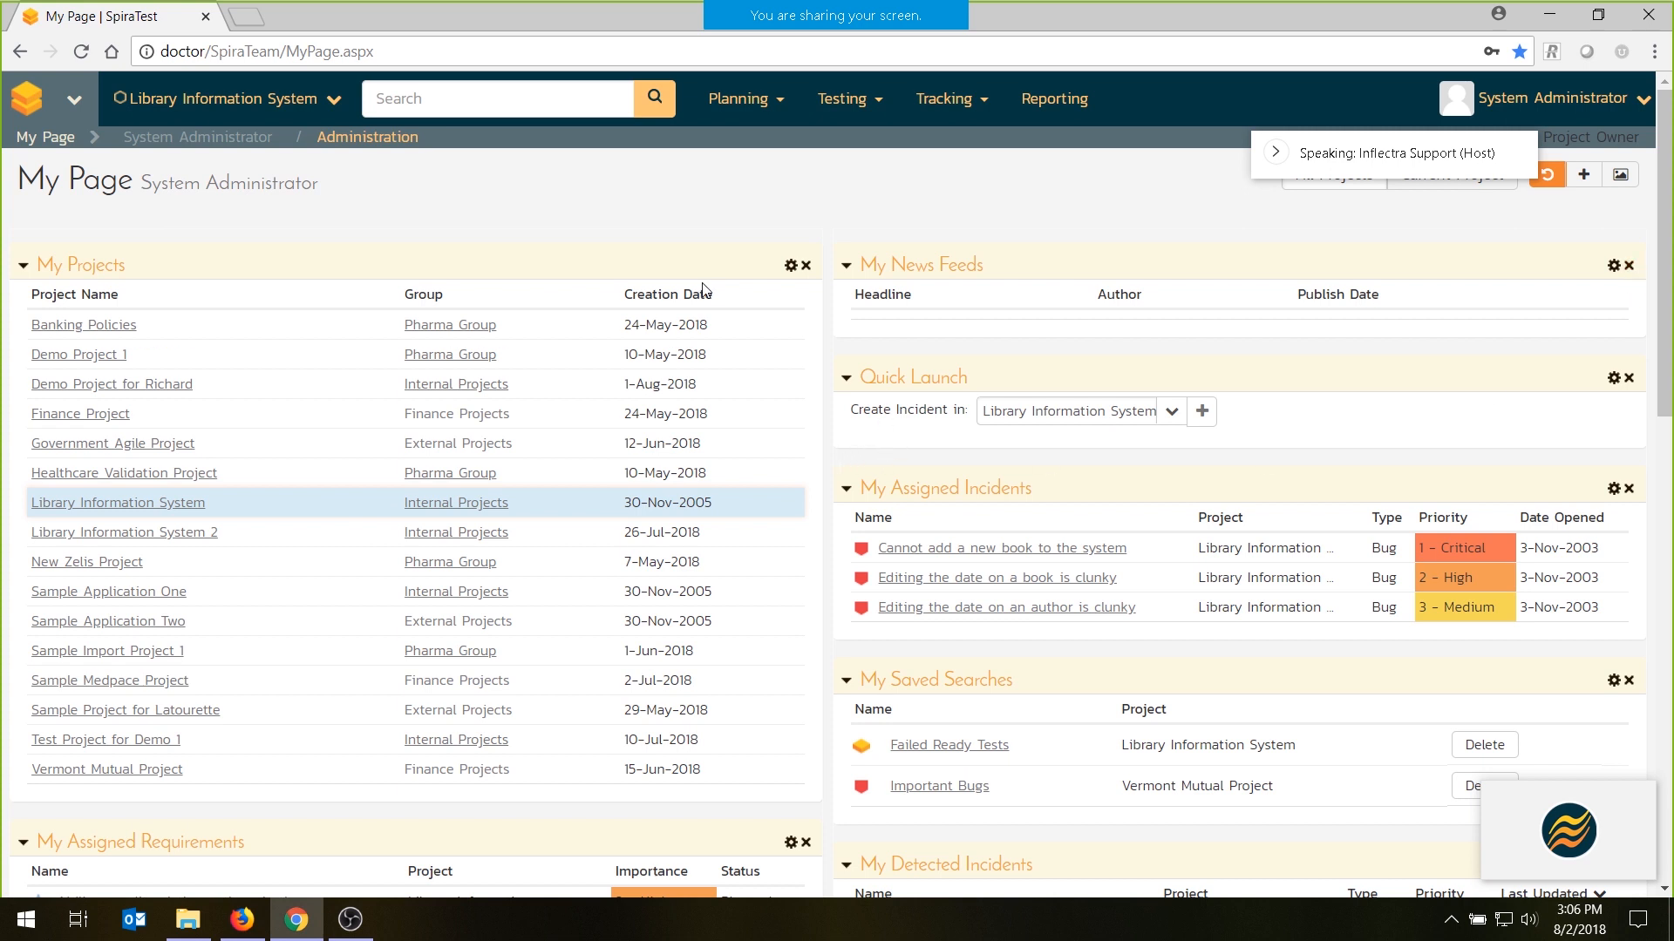
left_click(1550, 180)
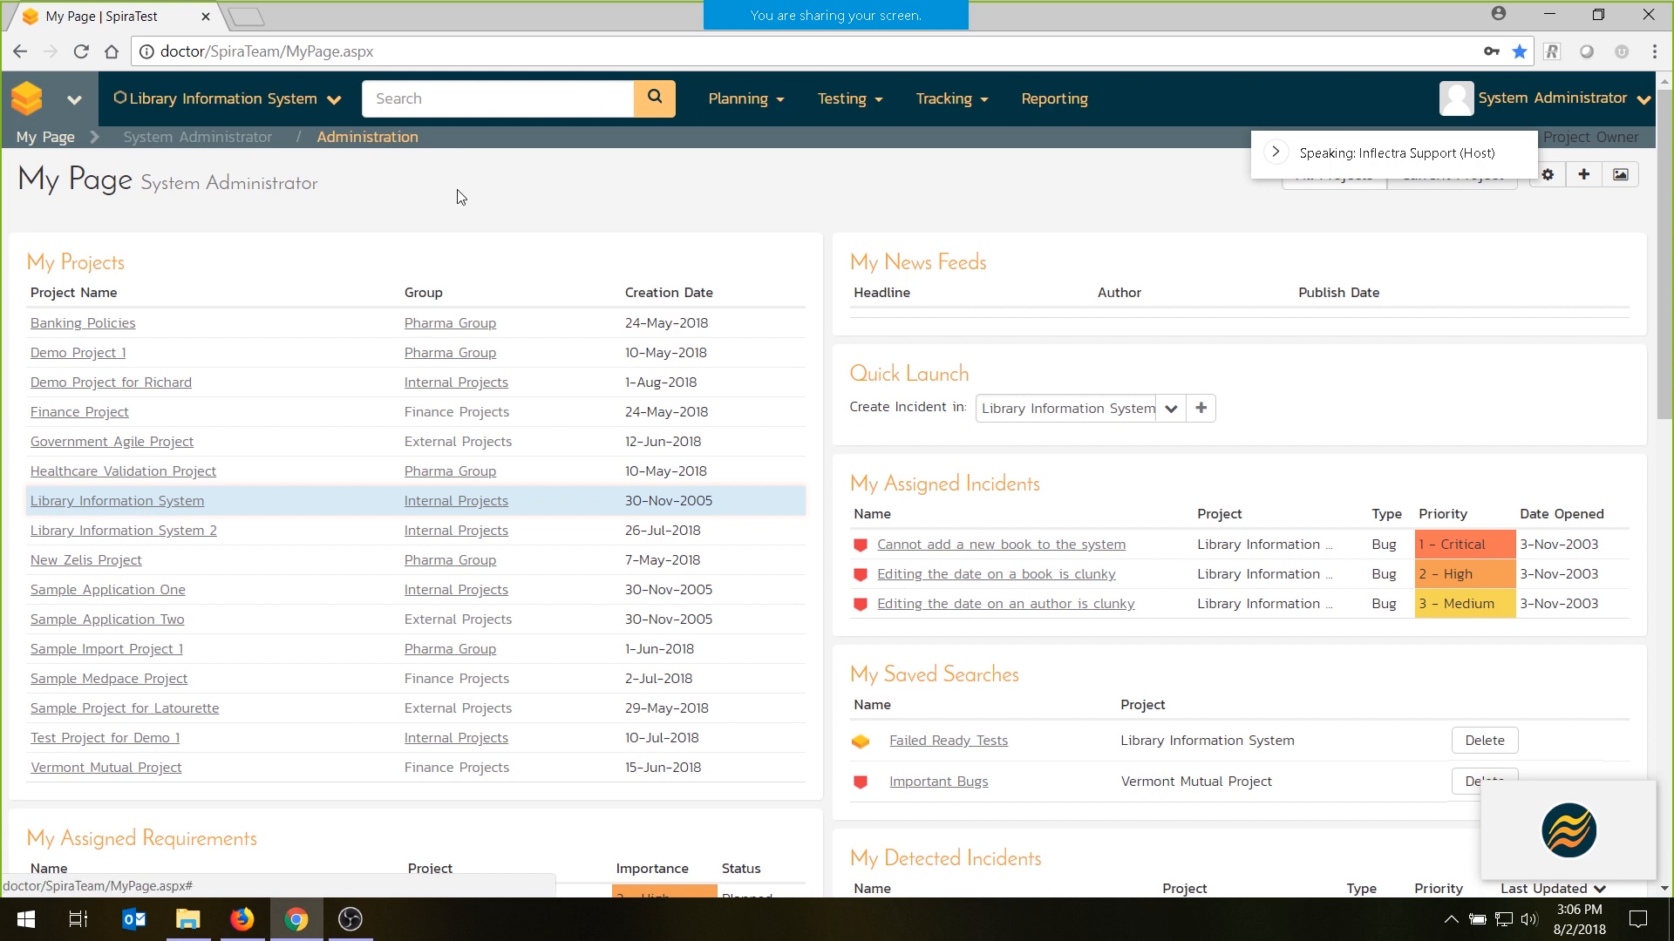
- Open the Library Information System project's home page, and open the Internal Projects group in a separate browser tab
left_click(338, 101)
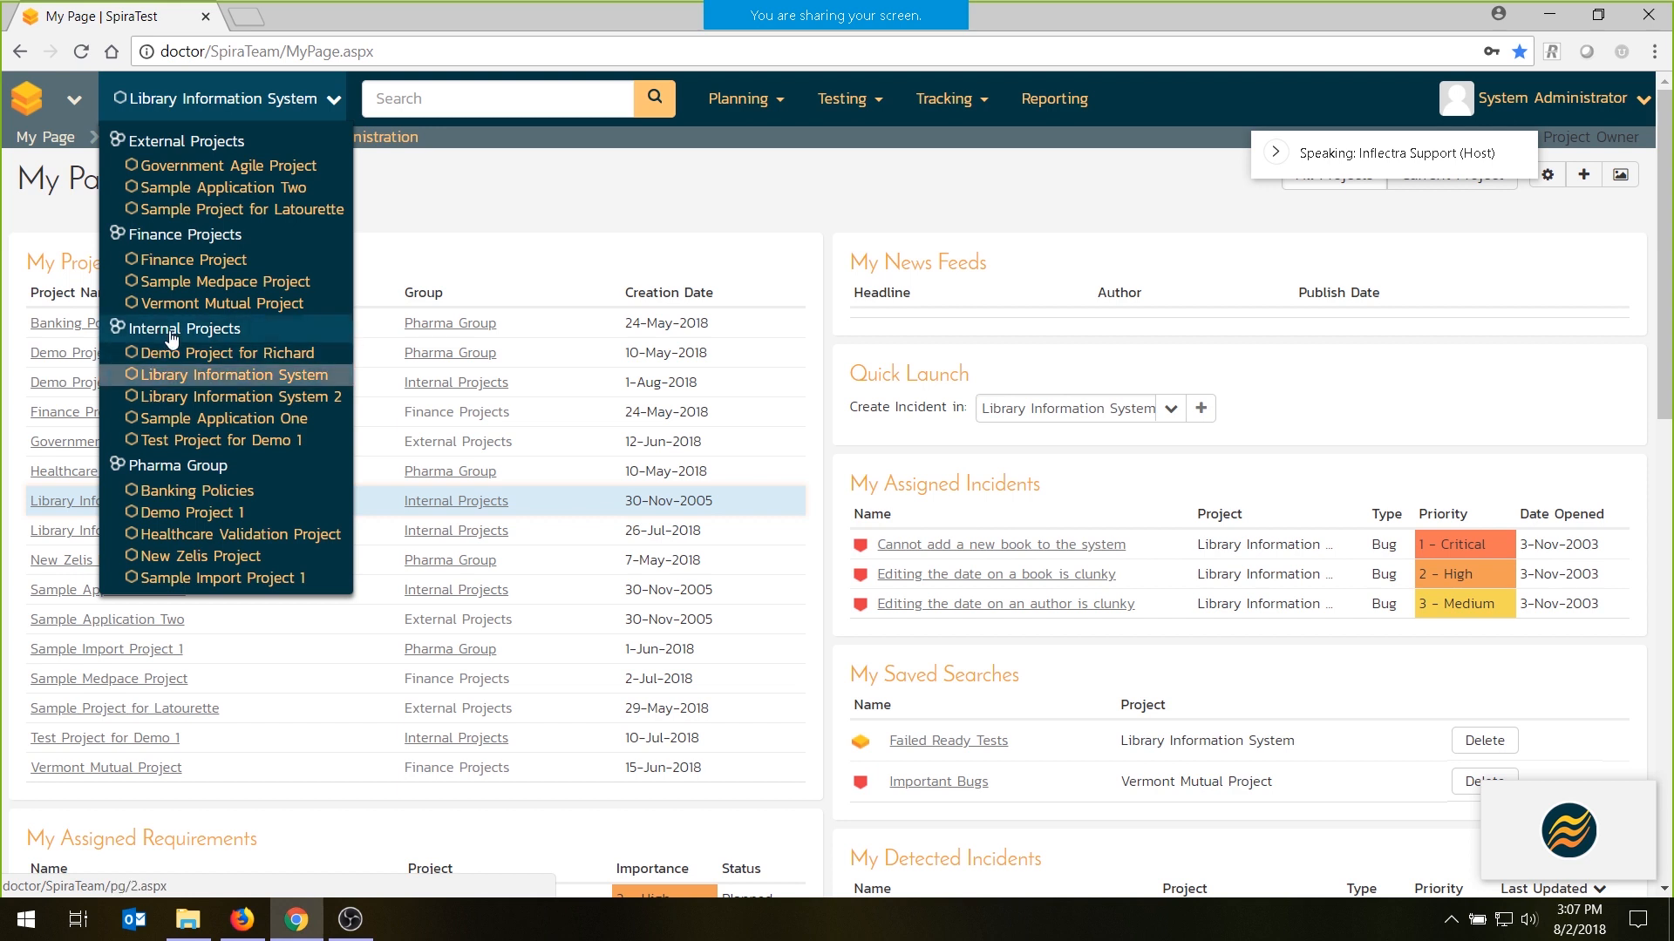
left_click(211, 376)
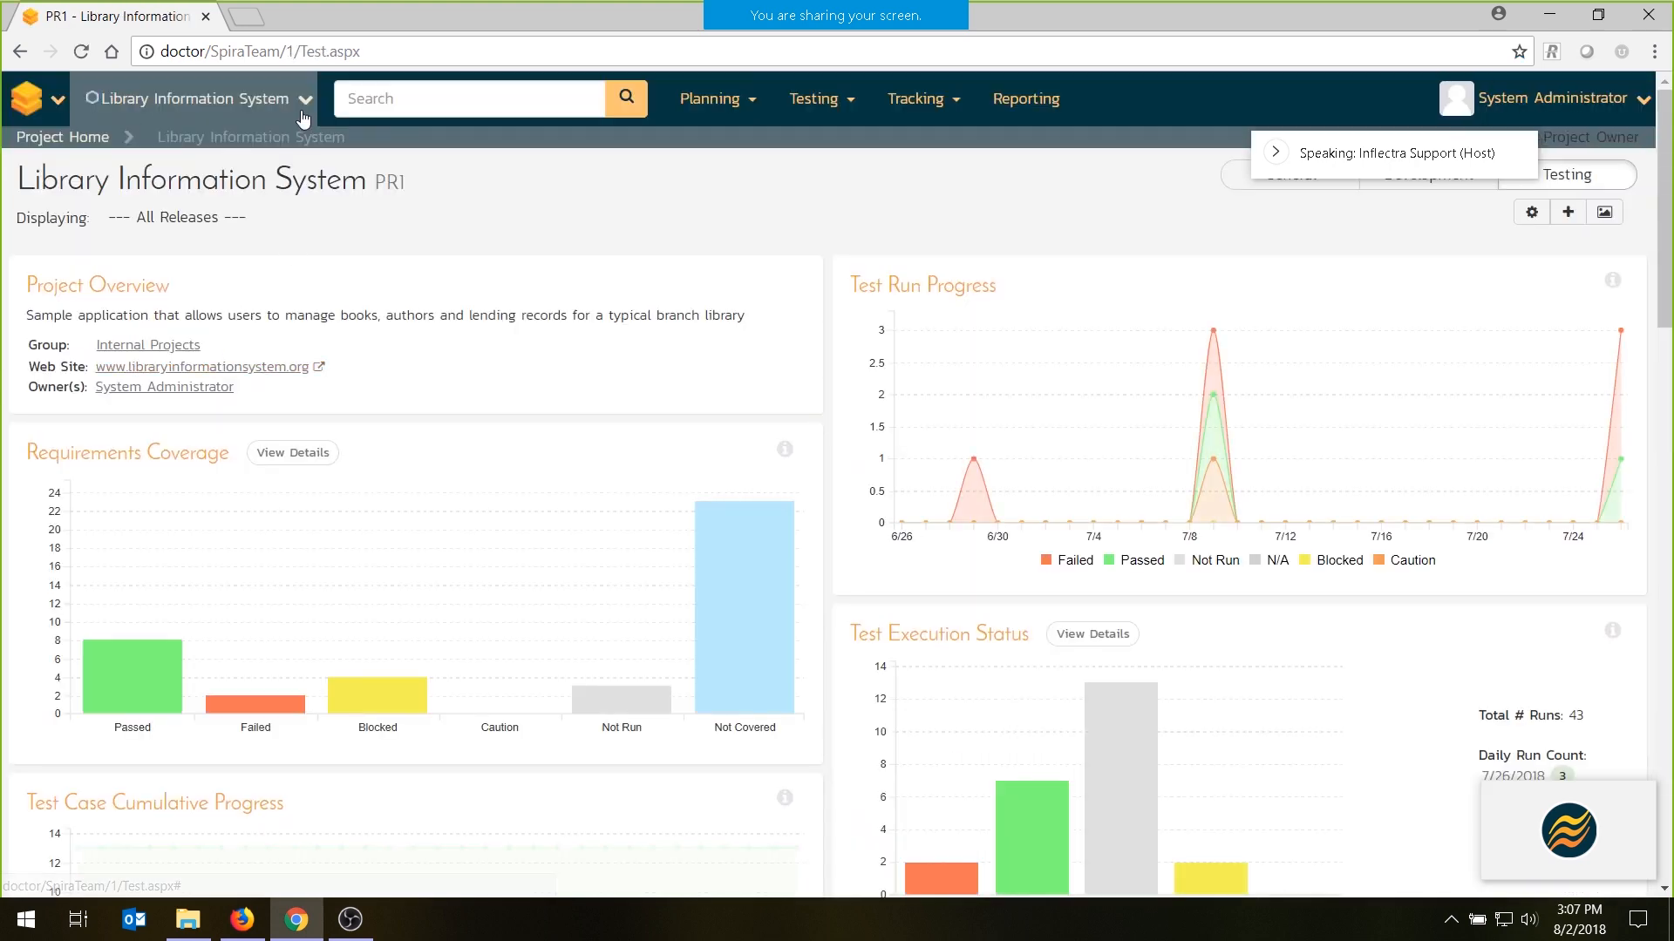
left_click(307, 102)
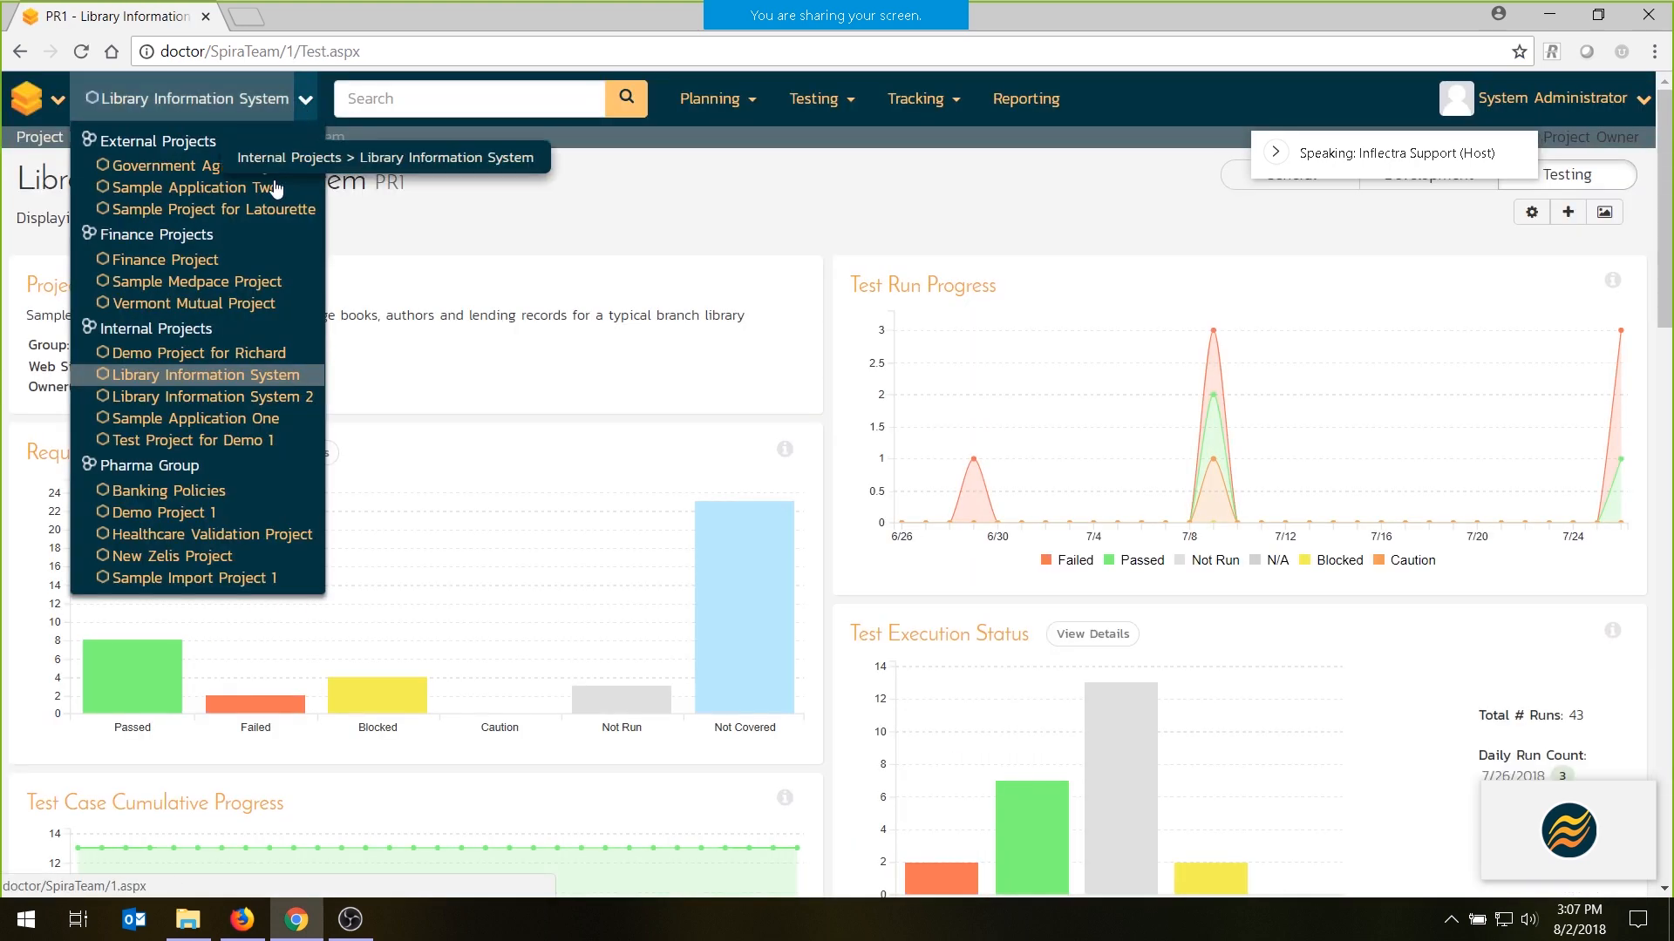
left_click(157, 330)
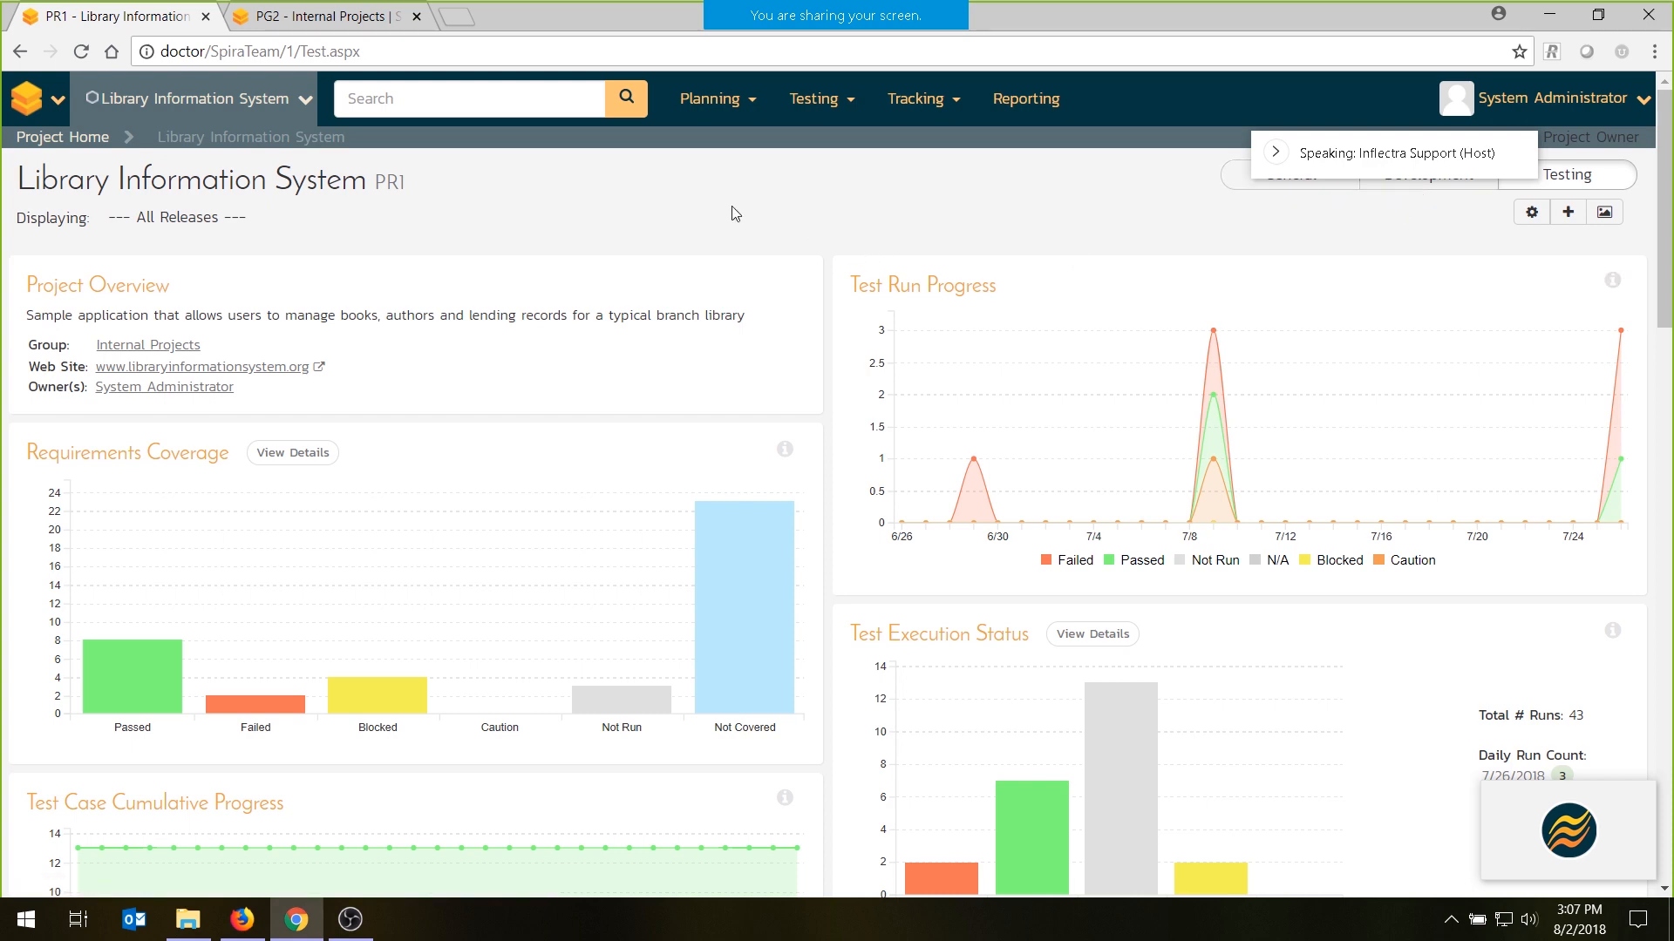
- Examine requirements coverage, test case cumulative progress, test execution status and the release test summary on the project's testing dashboard
scroll(599, 213, "down", 1)
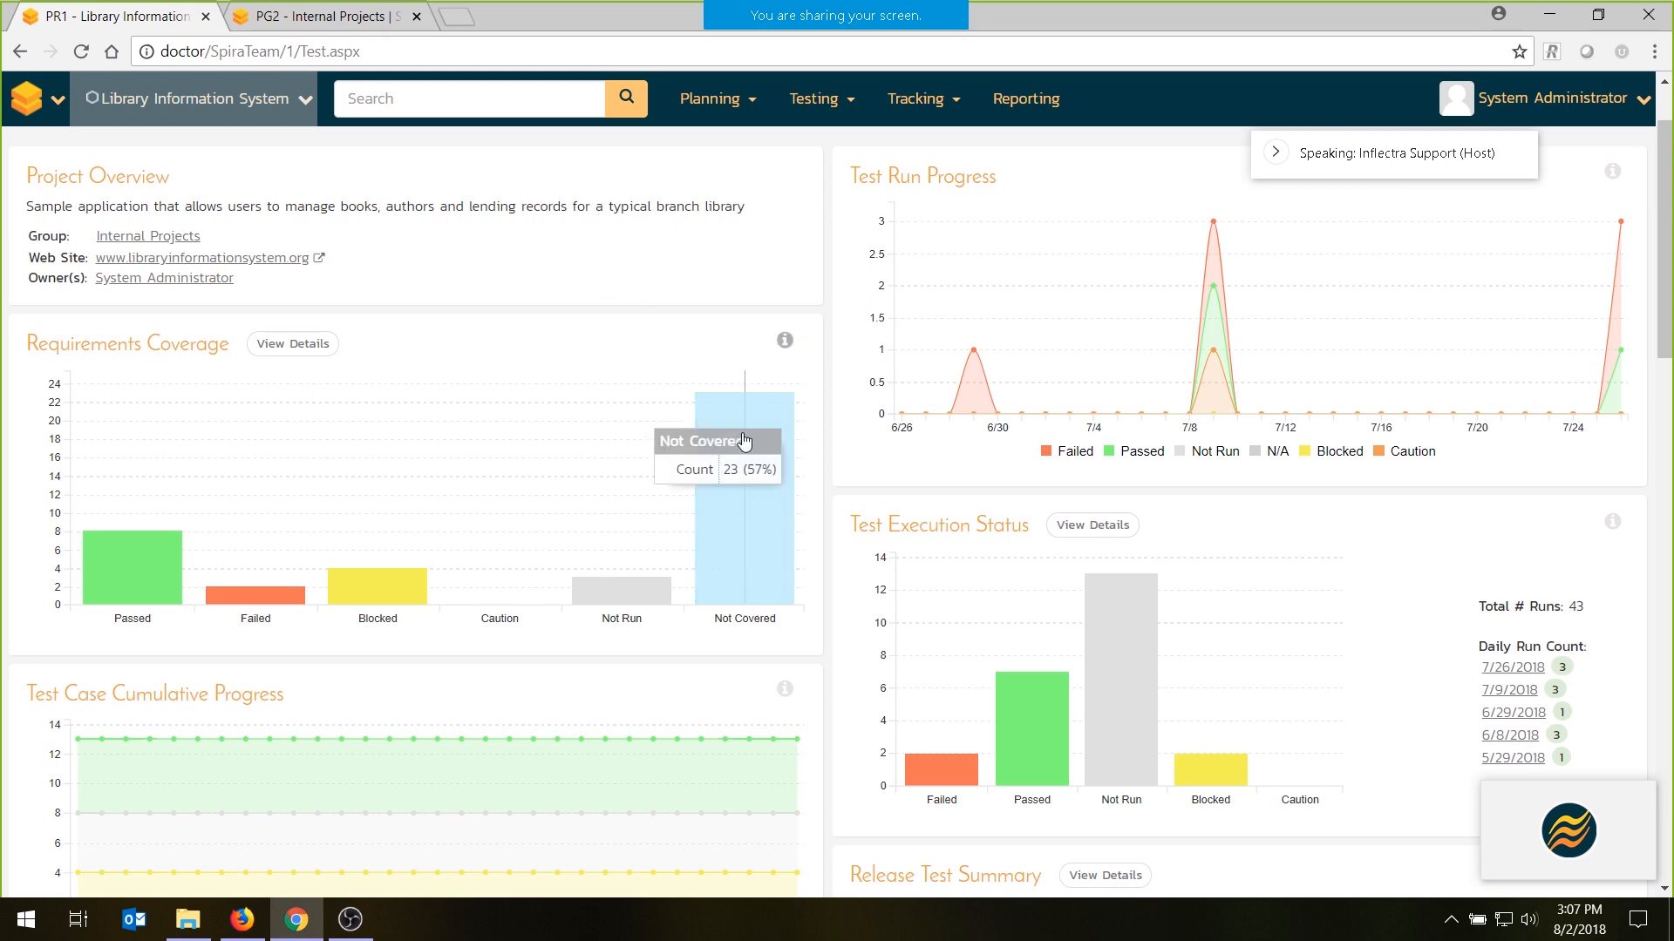
mouse_move(422, 568)
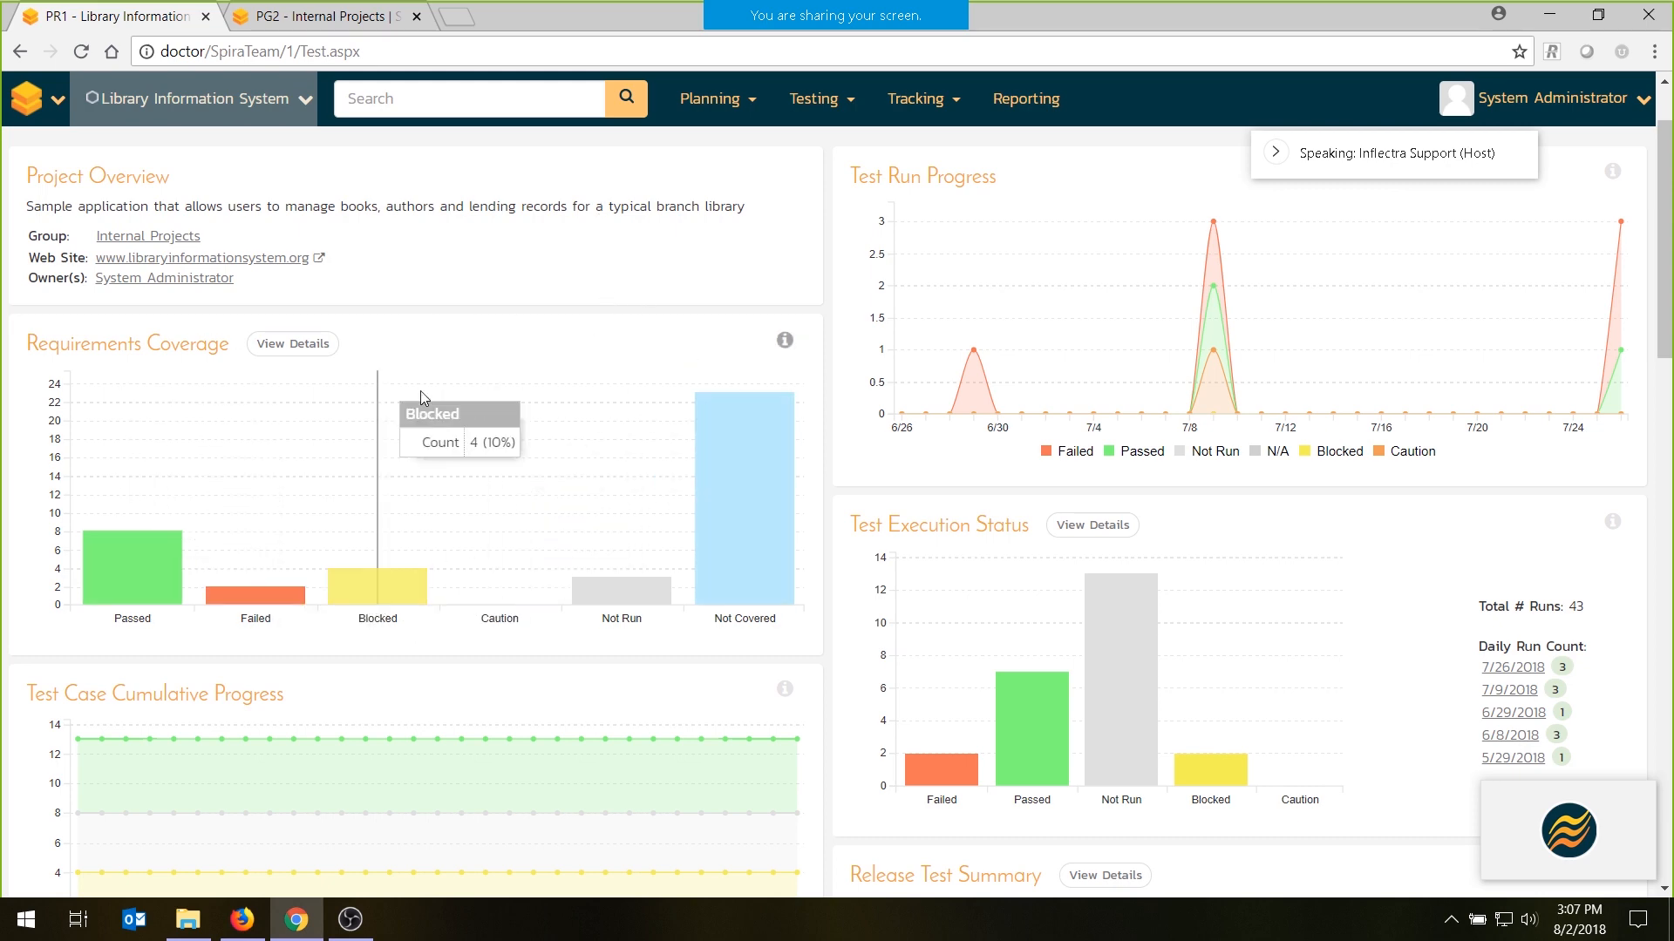
mouse_move(765, 504)
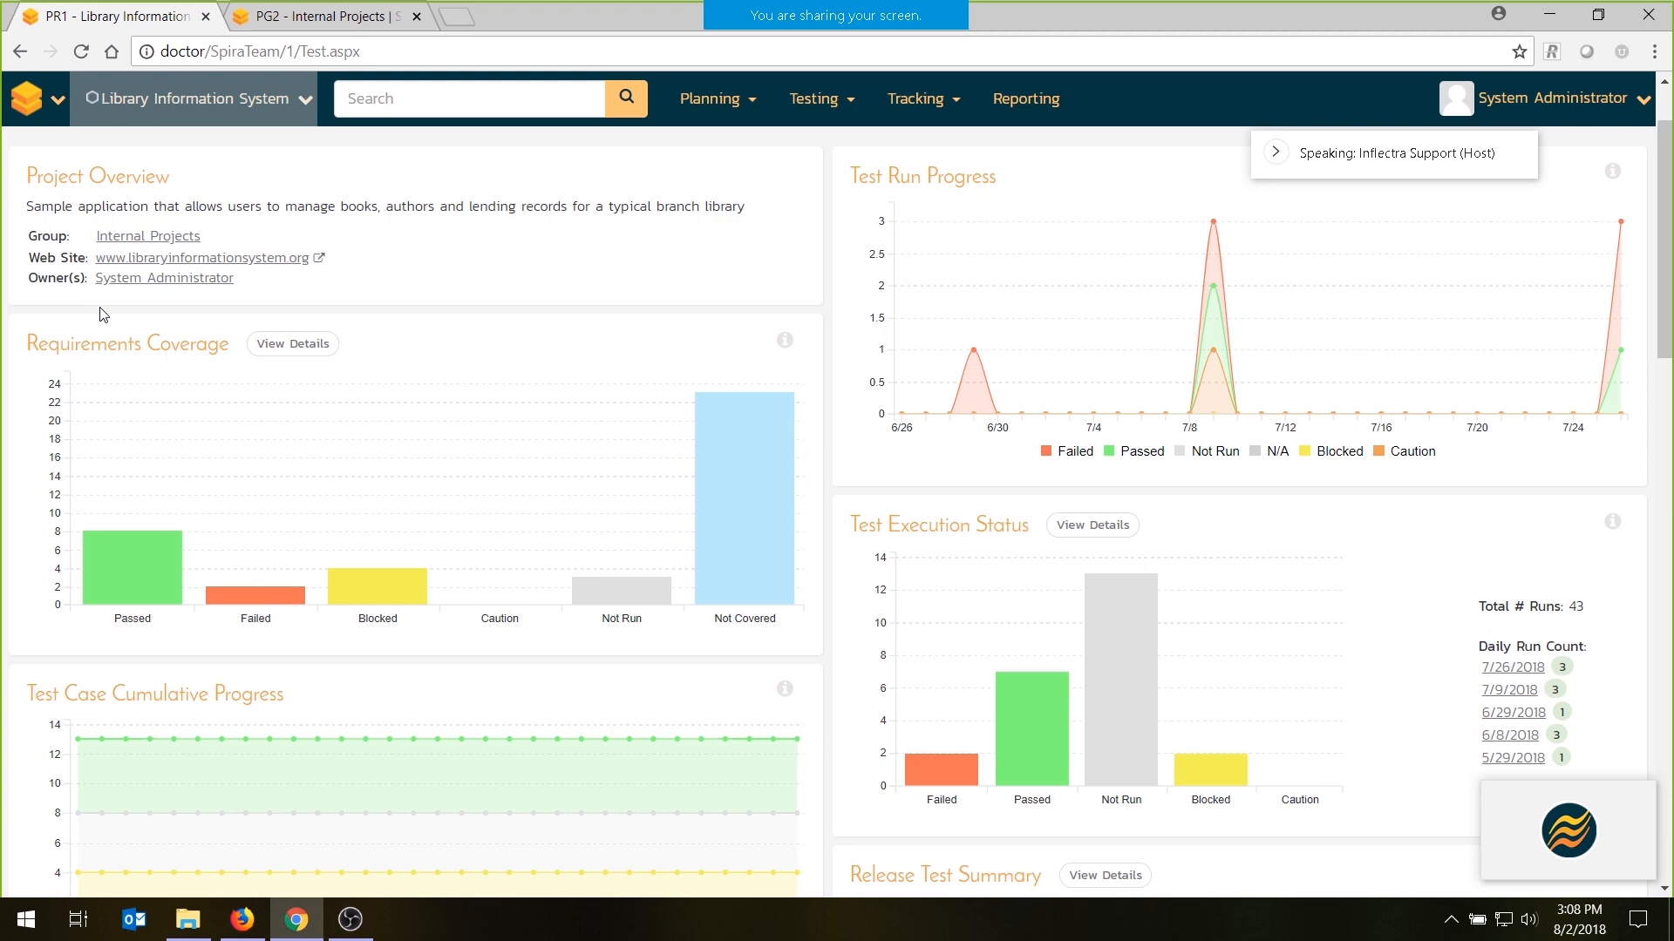
scroll(102, 314, "down", 2)
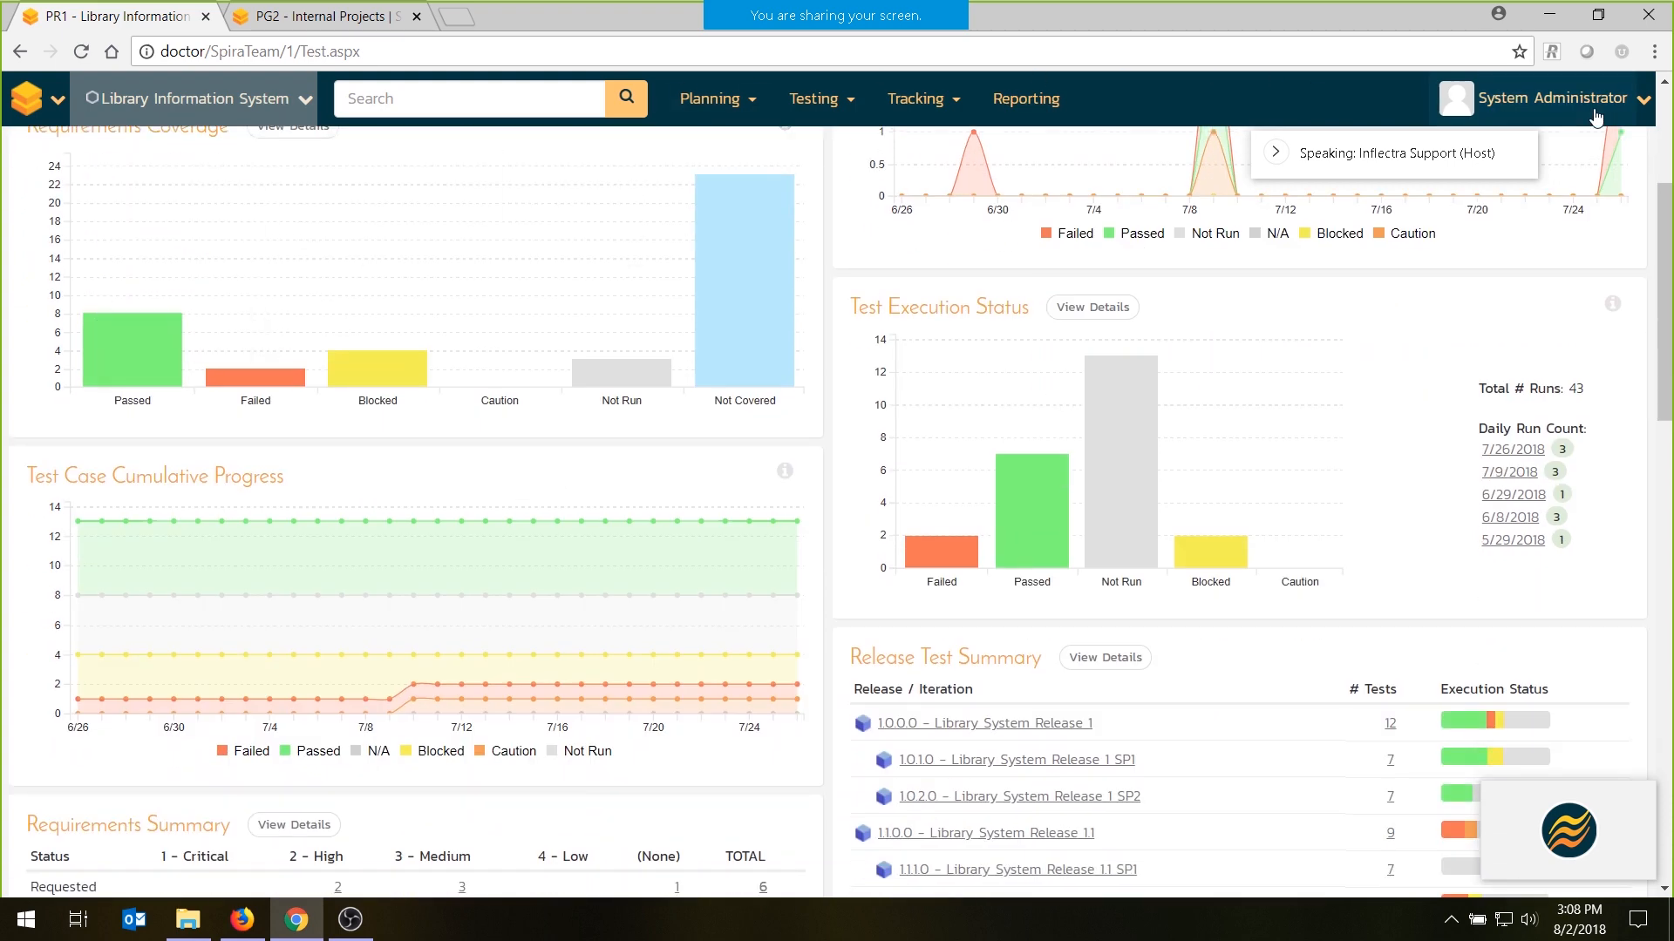
scroll(1181, 281, "up", 2)
scroll(636, 366, "down", 2)
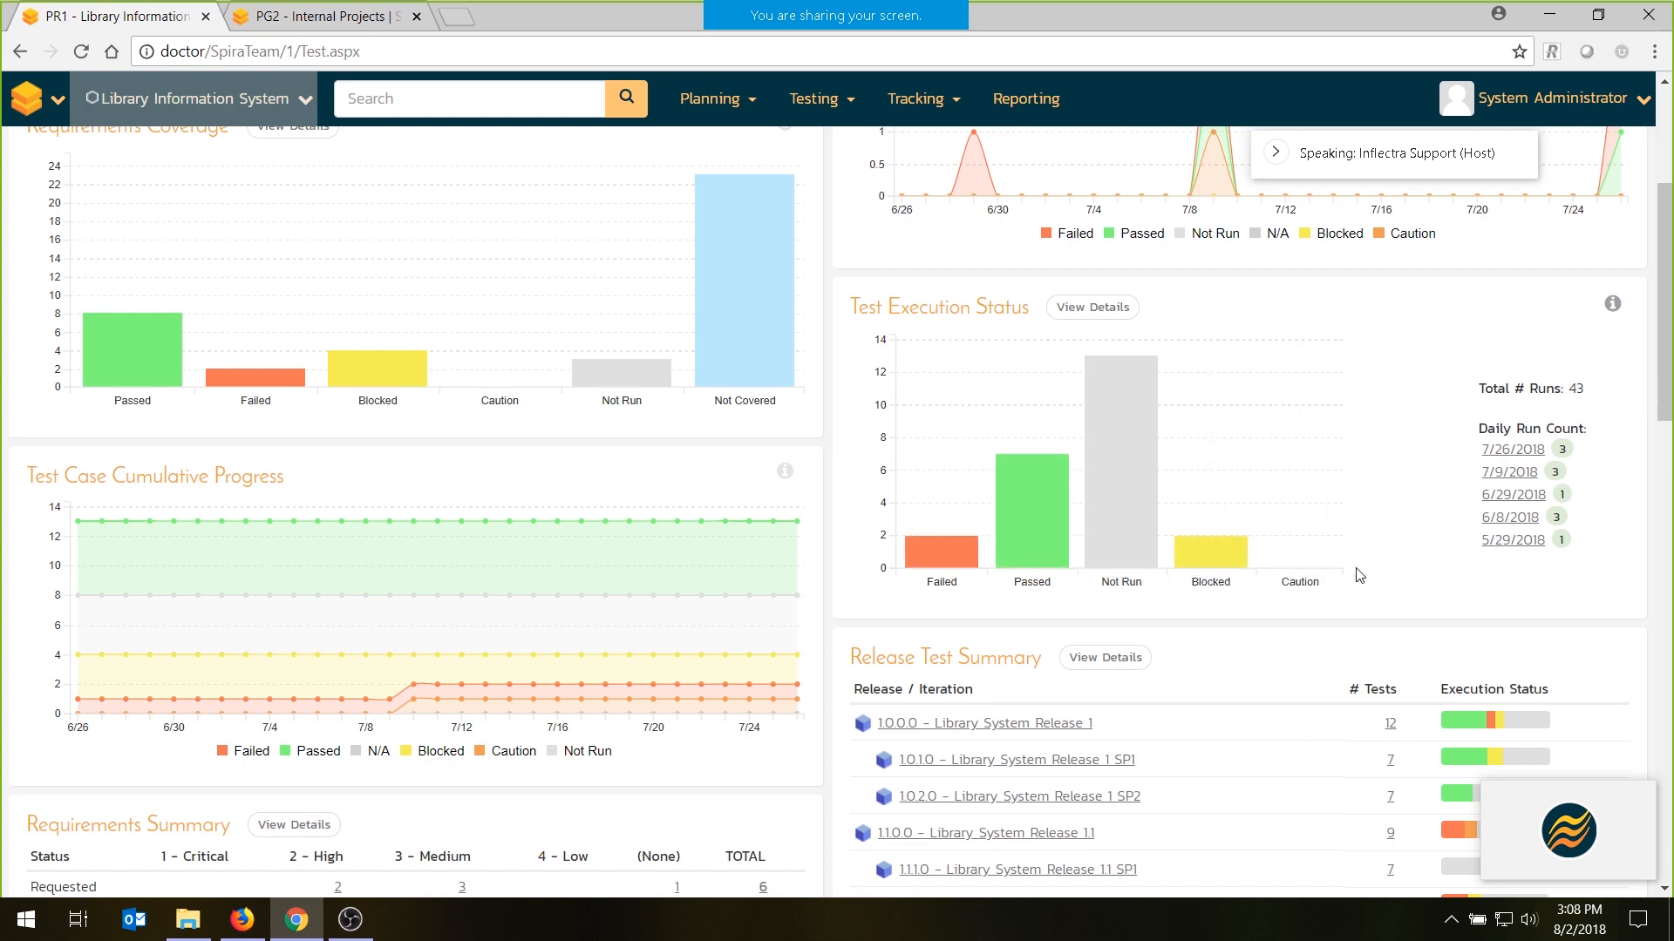
scroll(1118, 558, "down", 1)
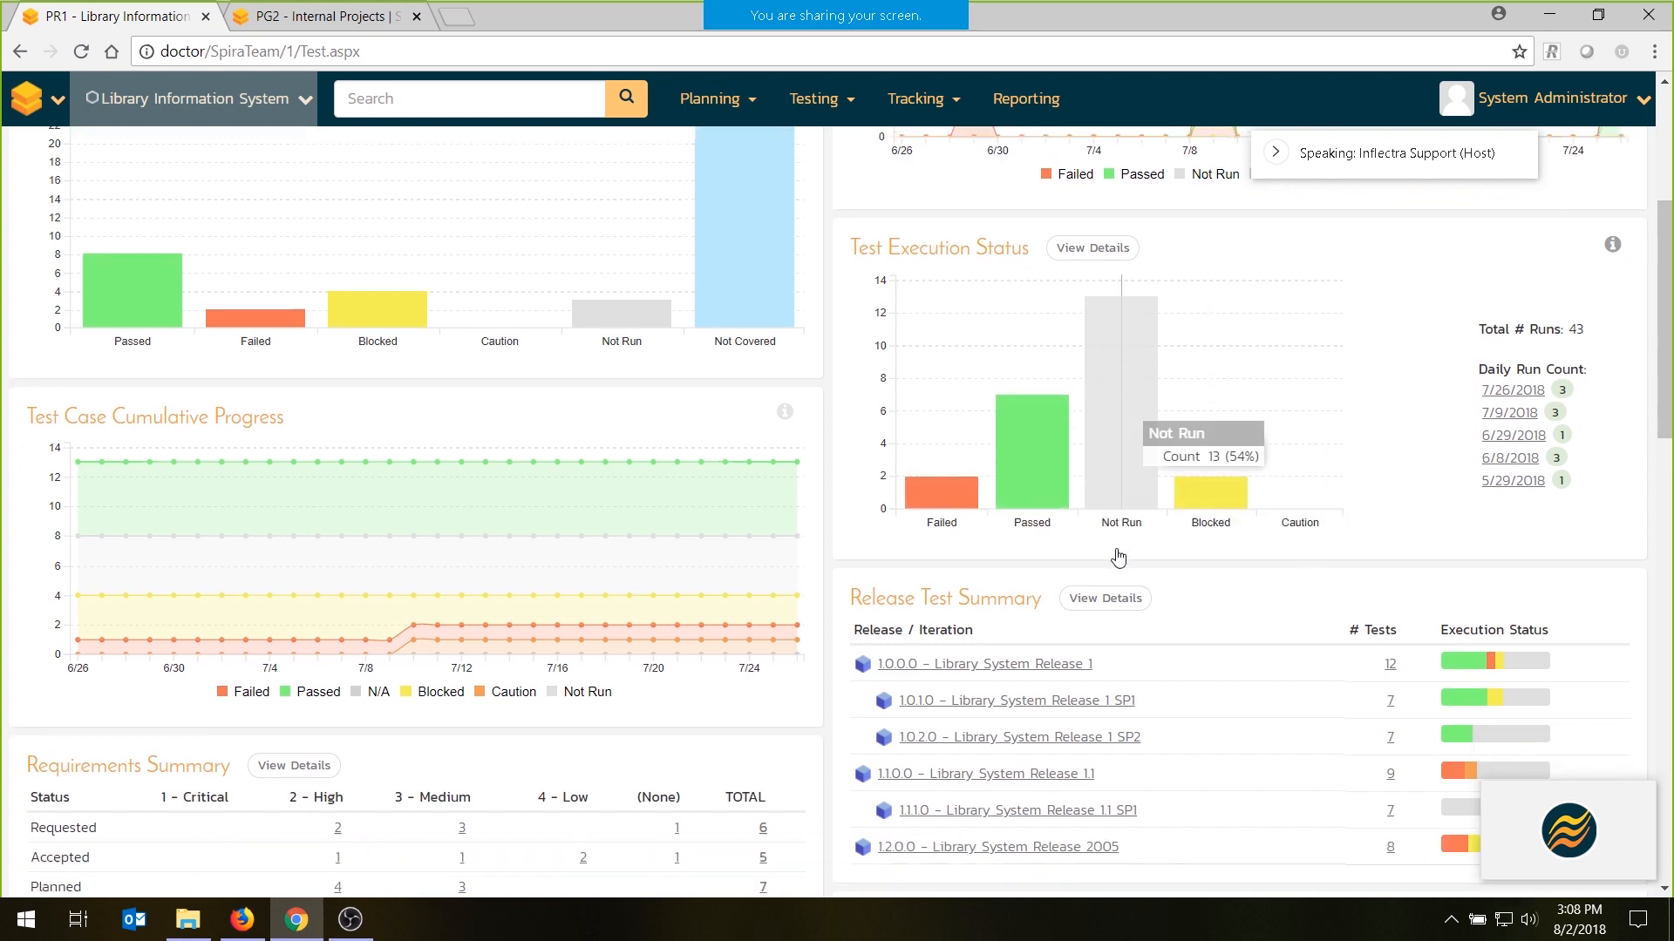
scroll(1118, 558, "down", 2)
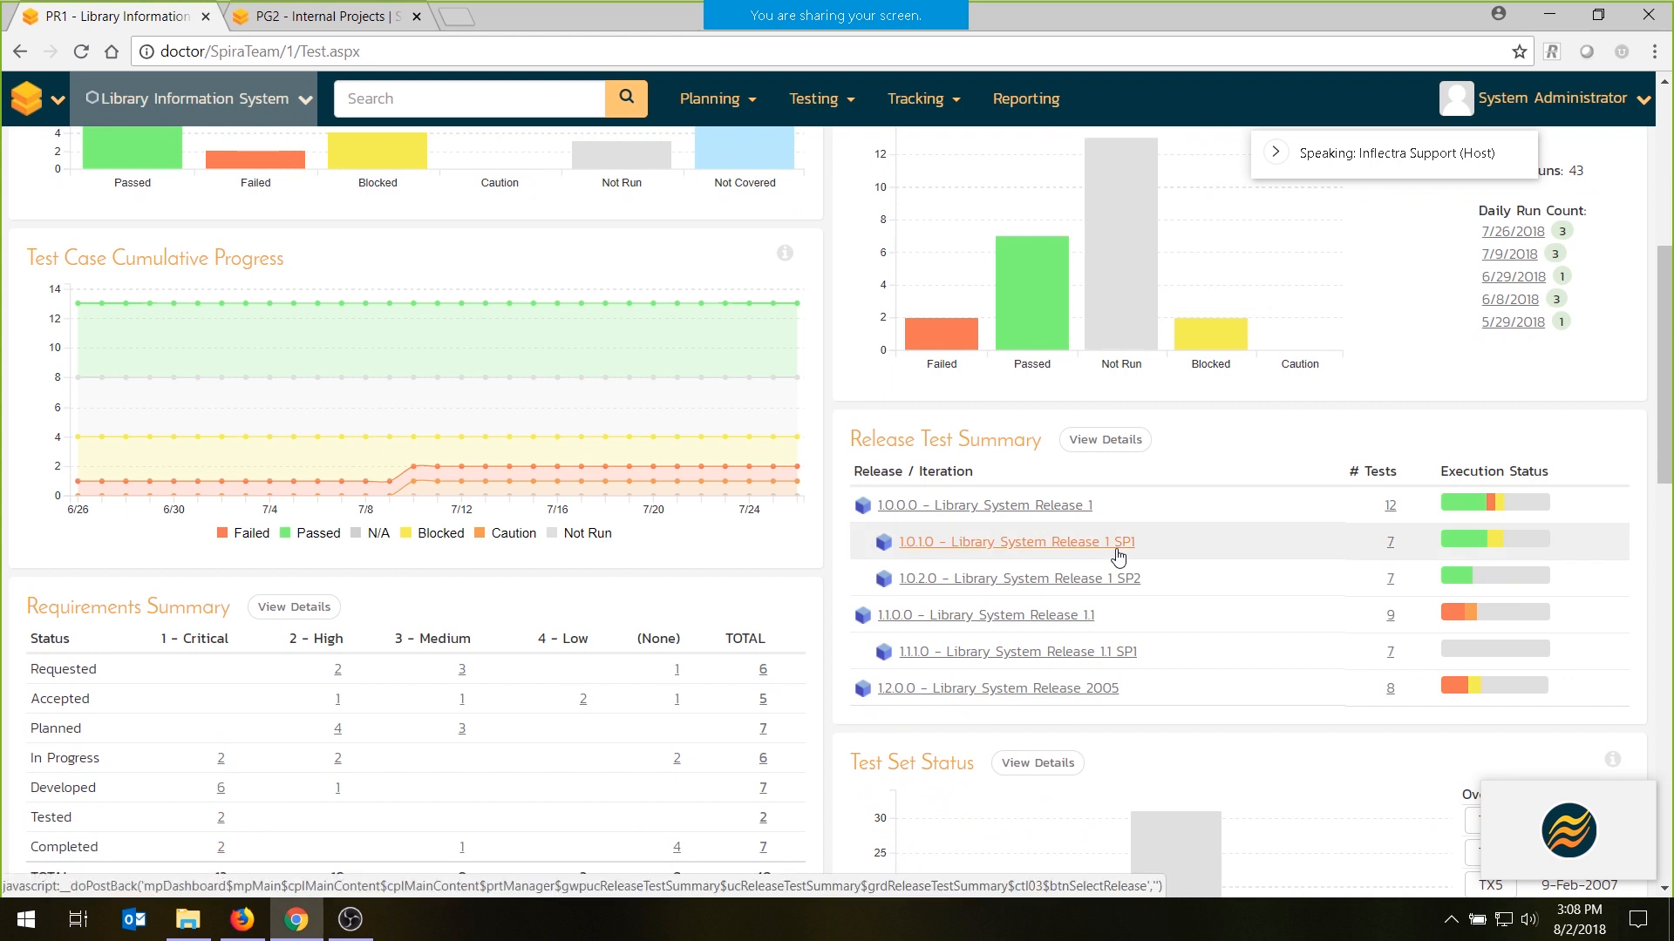
mouse_move(1501, 563)
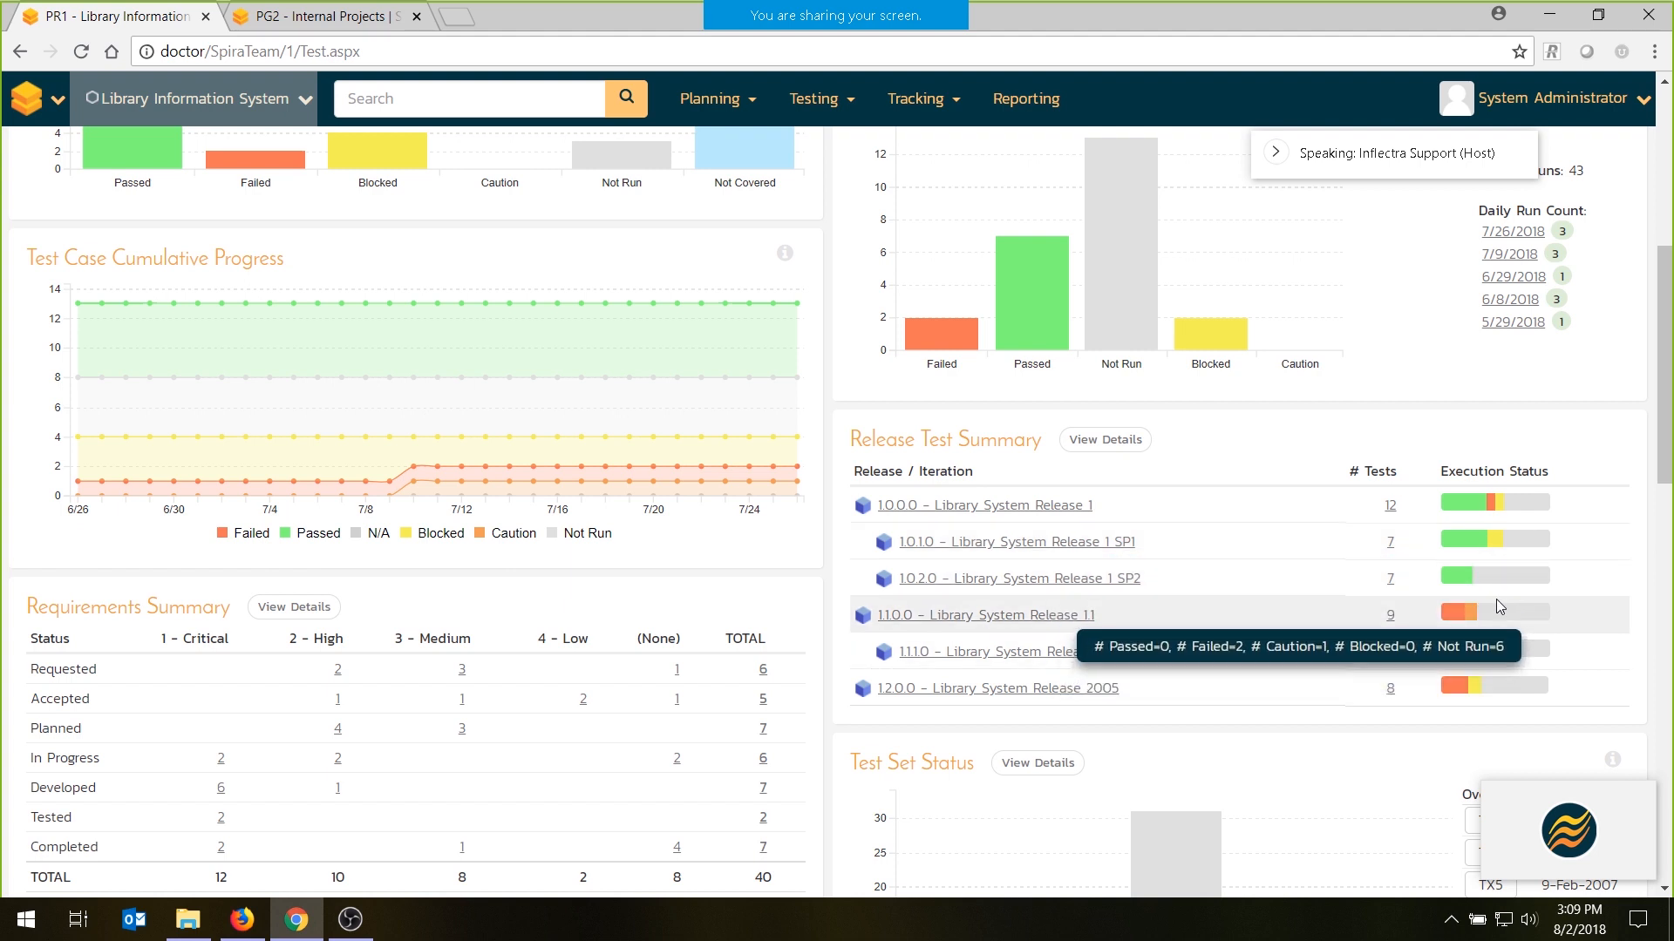
- Examine the test set status, requirements regression coverage, incident summary, incident open count and all pending test runs on the dashboard
scroll(1483, 592, "down", 4)
scroll(1055, 547, "down", 2)
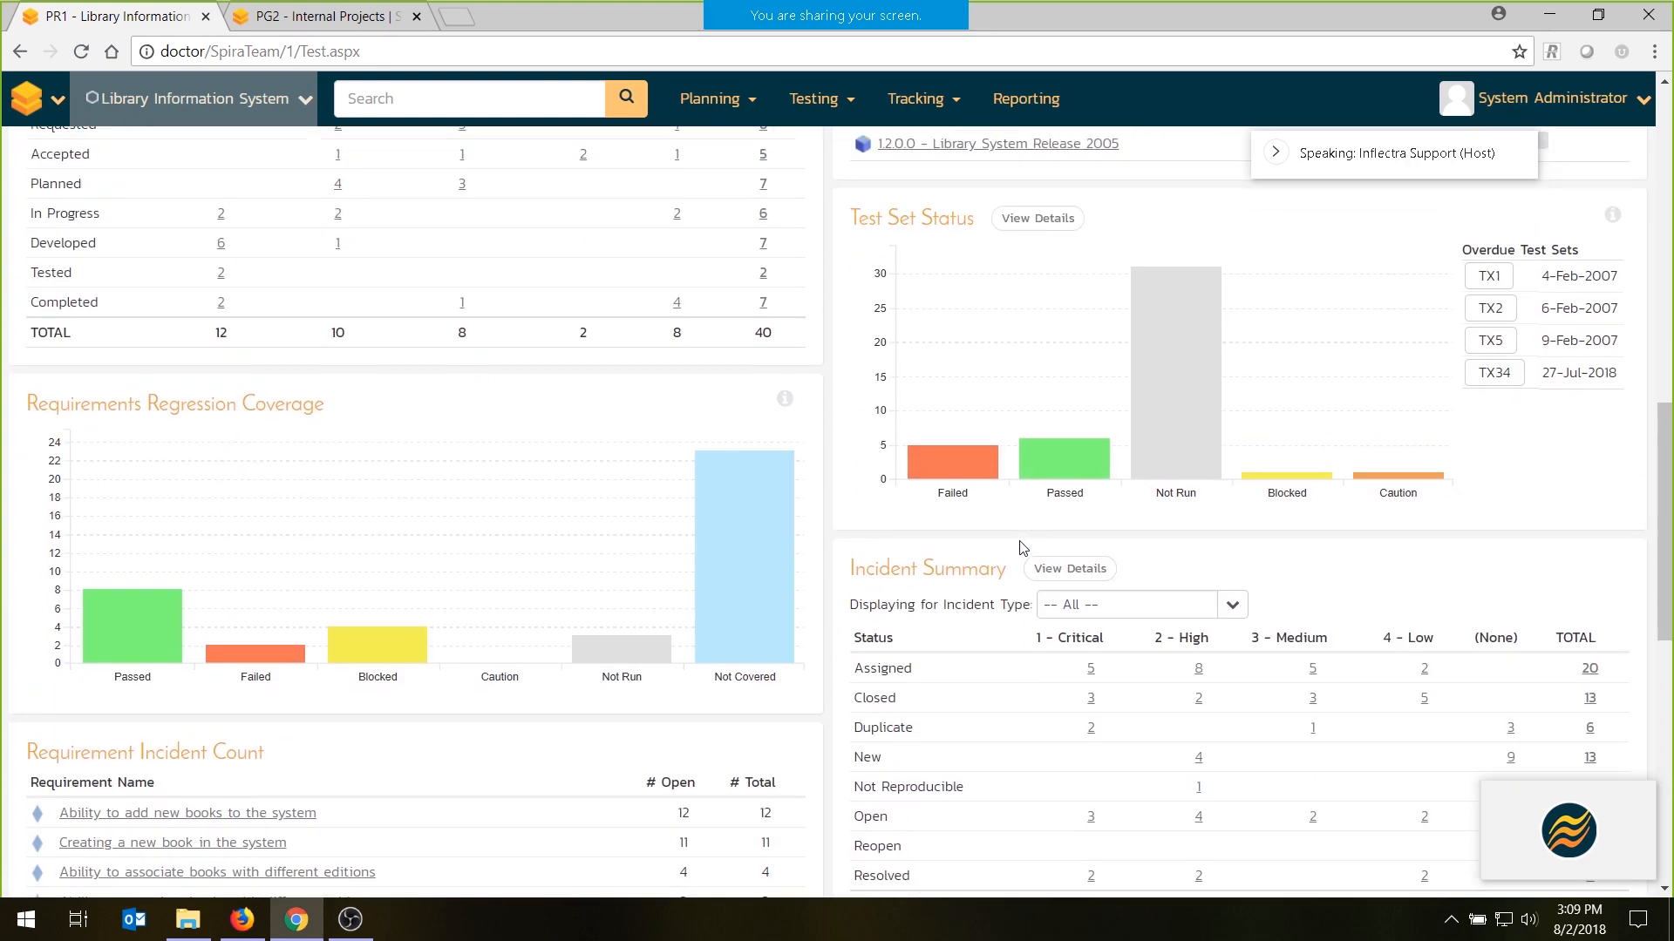
mouse_move(995, 477)
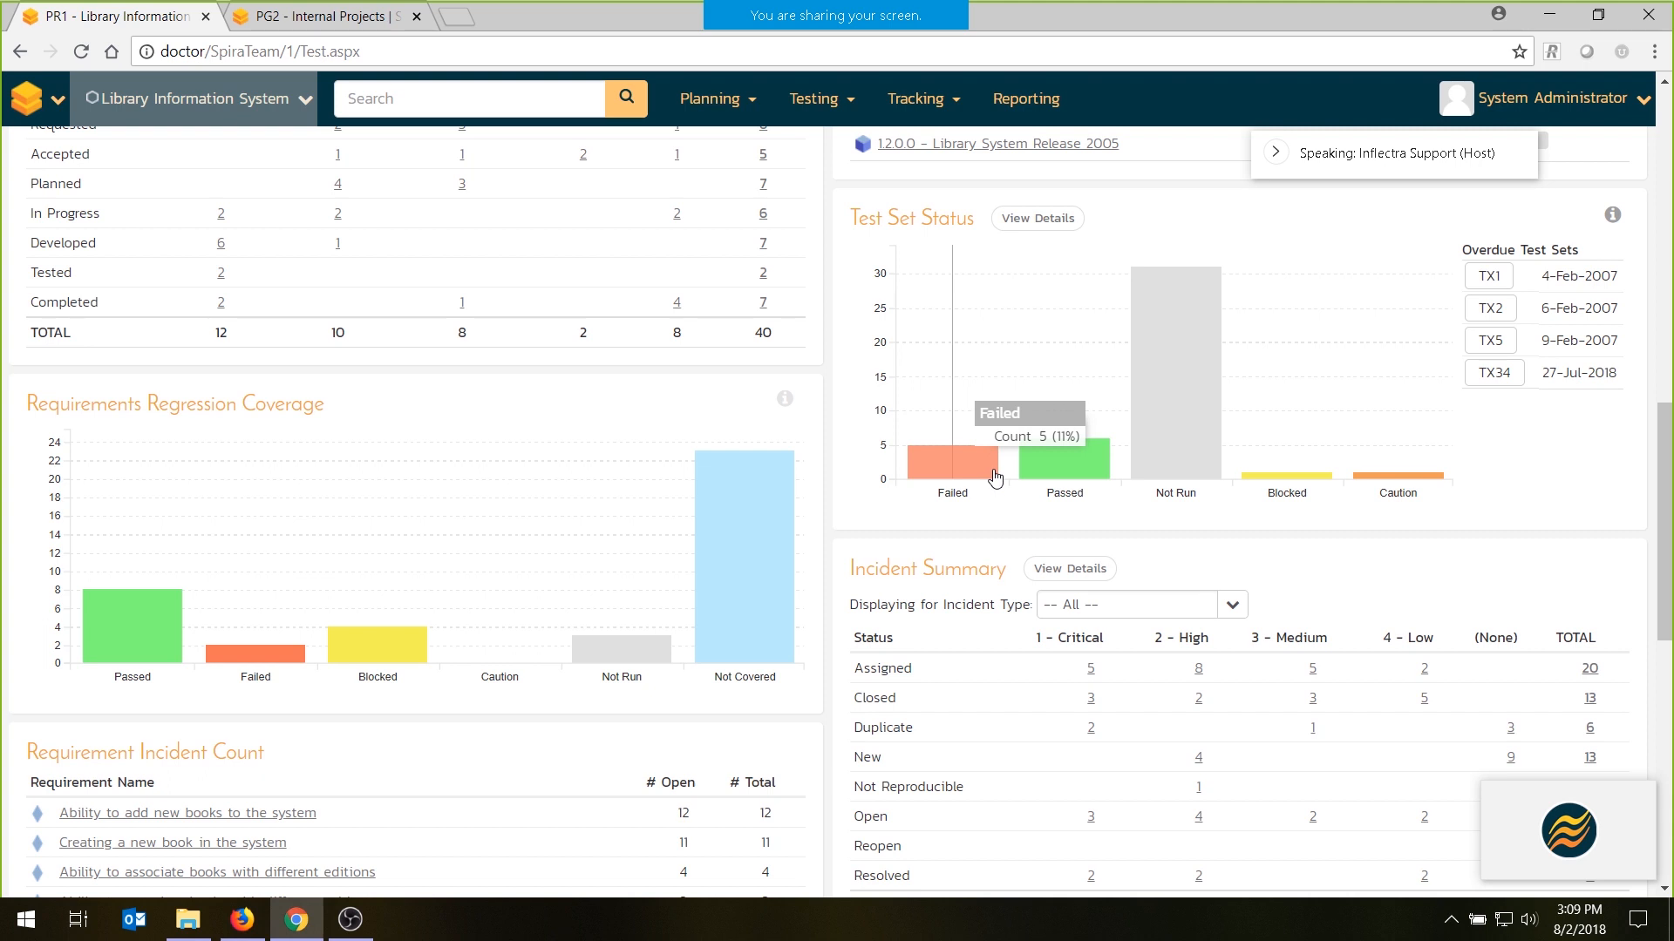
scroll(996, 444, "down", 3)
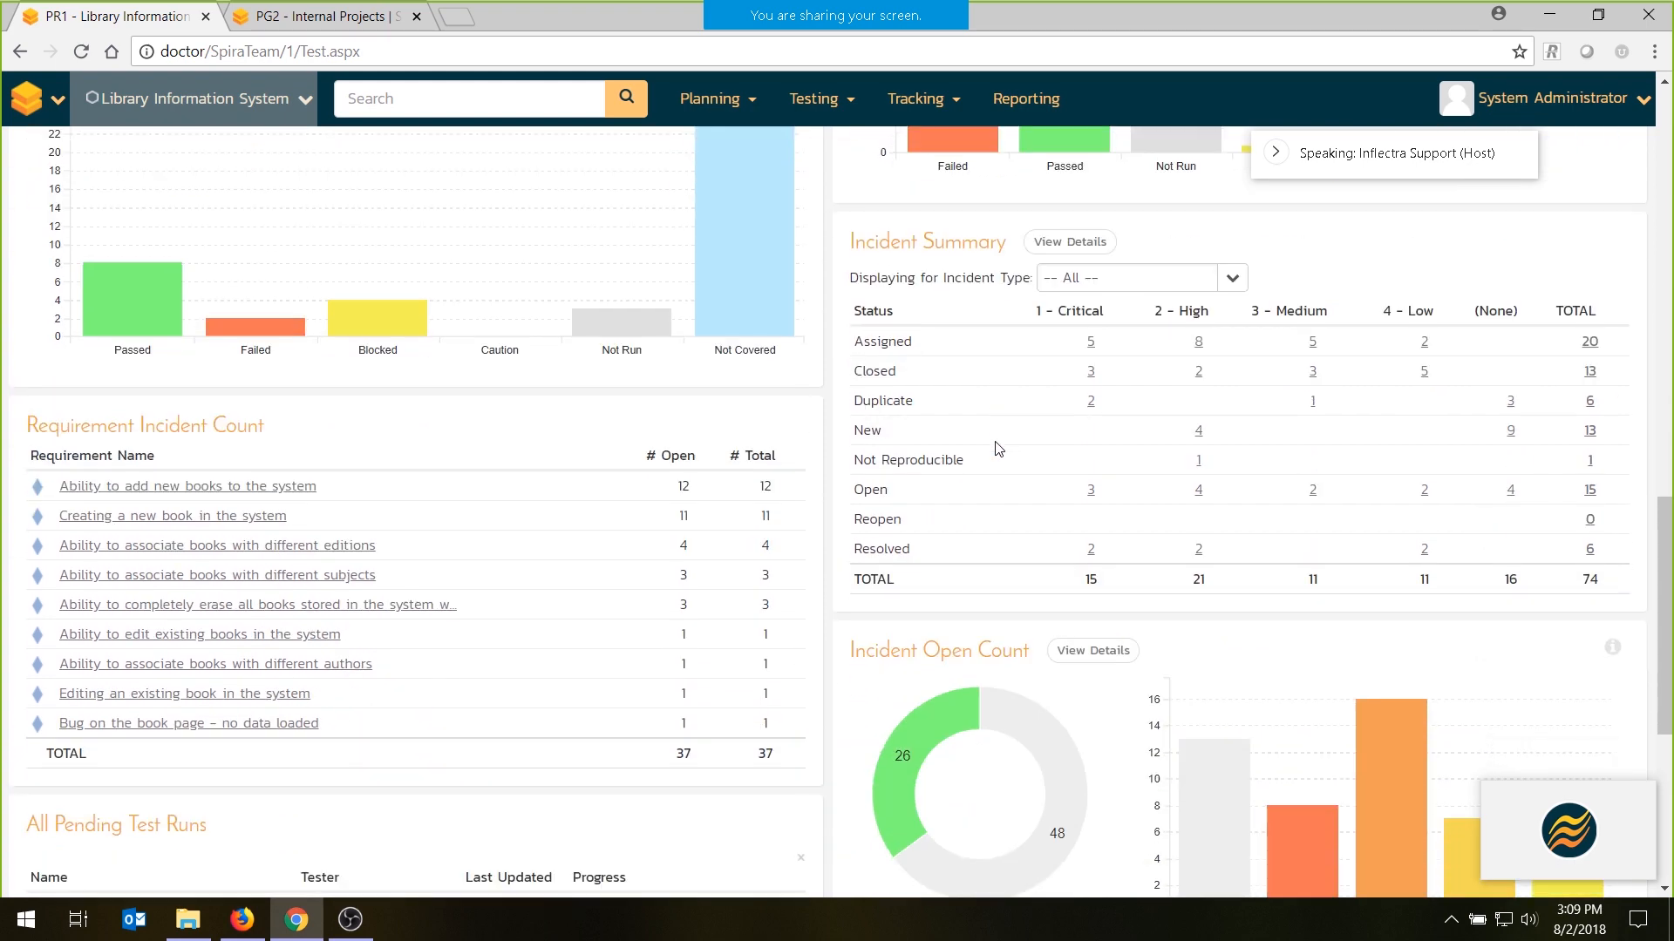
scroll(998, 447, "down", 1)
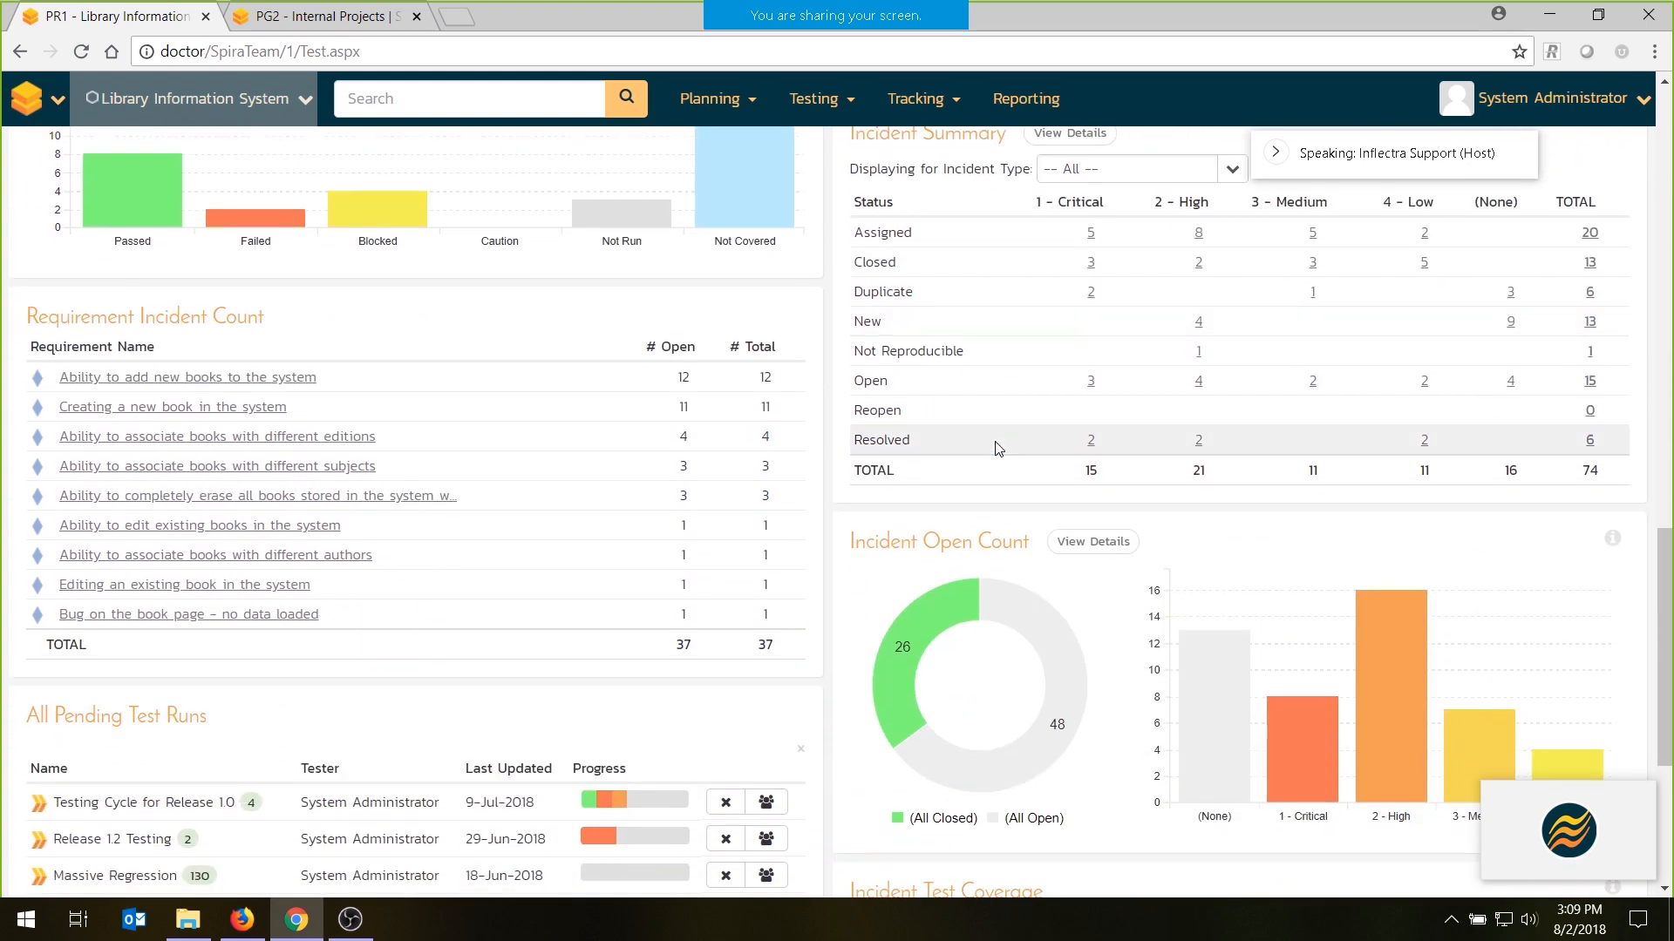
scroll(999, 447, "down", 2)
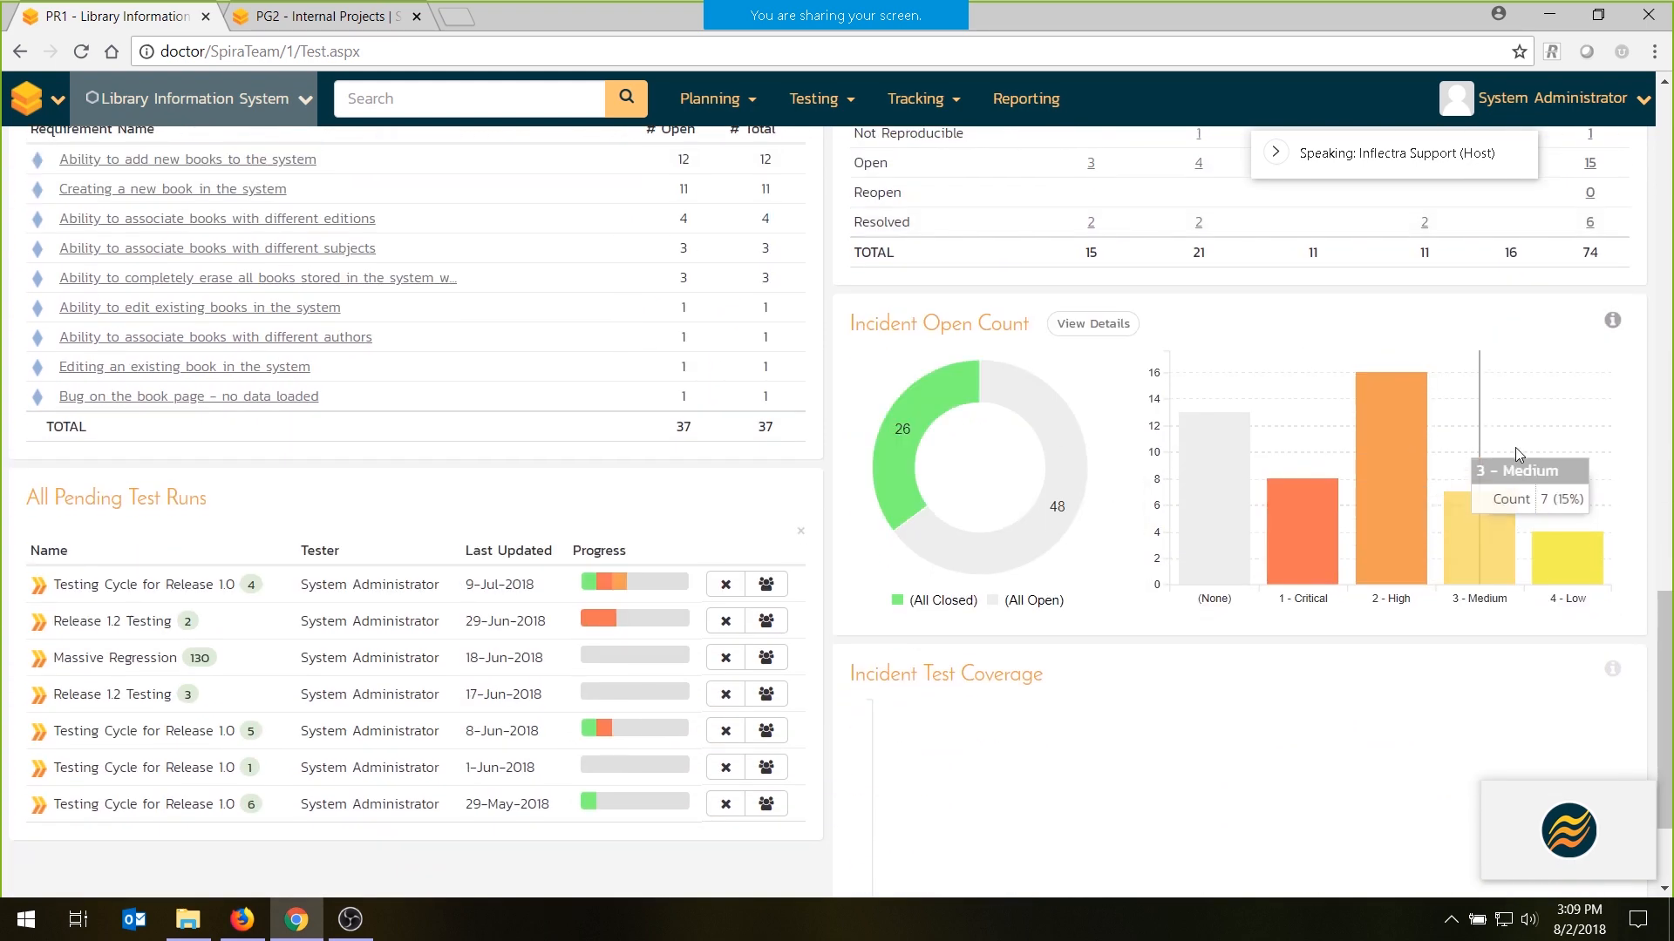
scroll(974, 453, "down", 1)
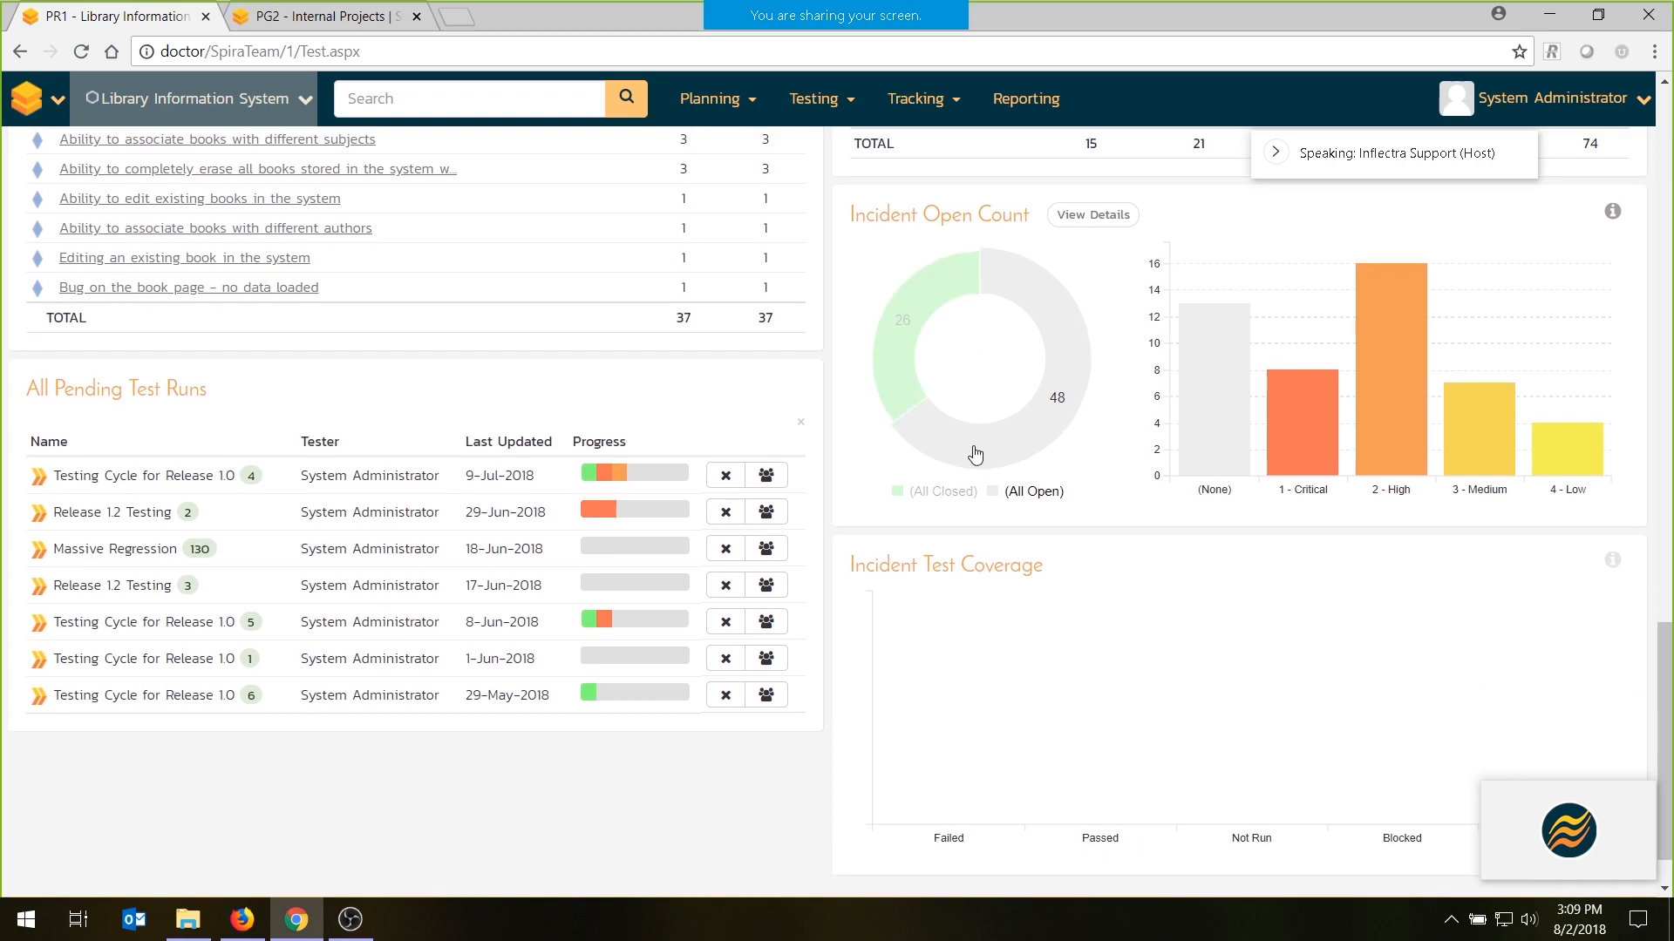
scroll(974, 453, "up", 15)
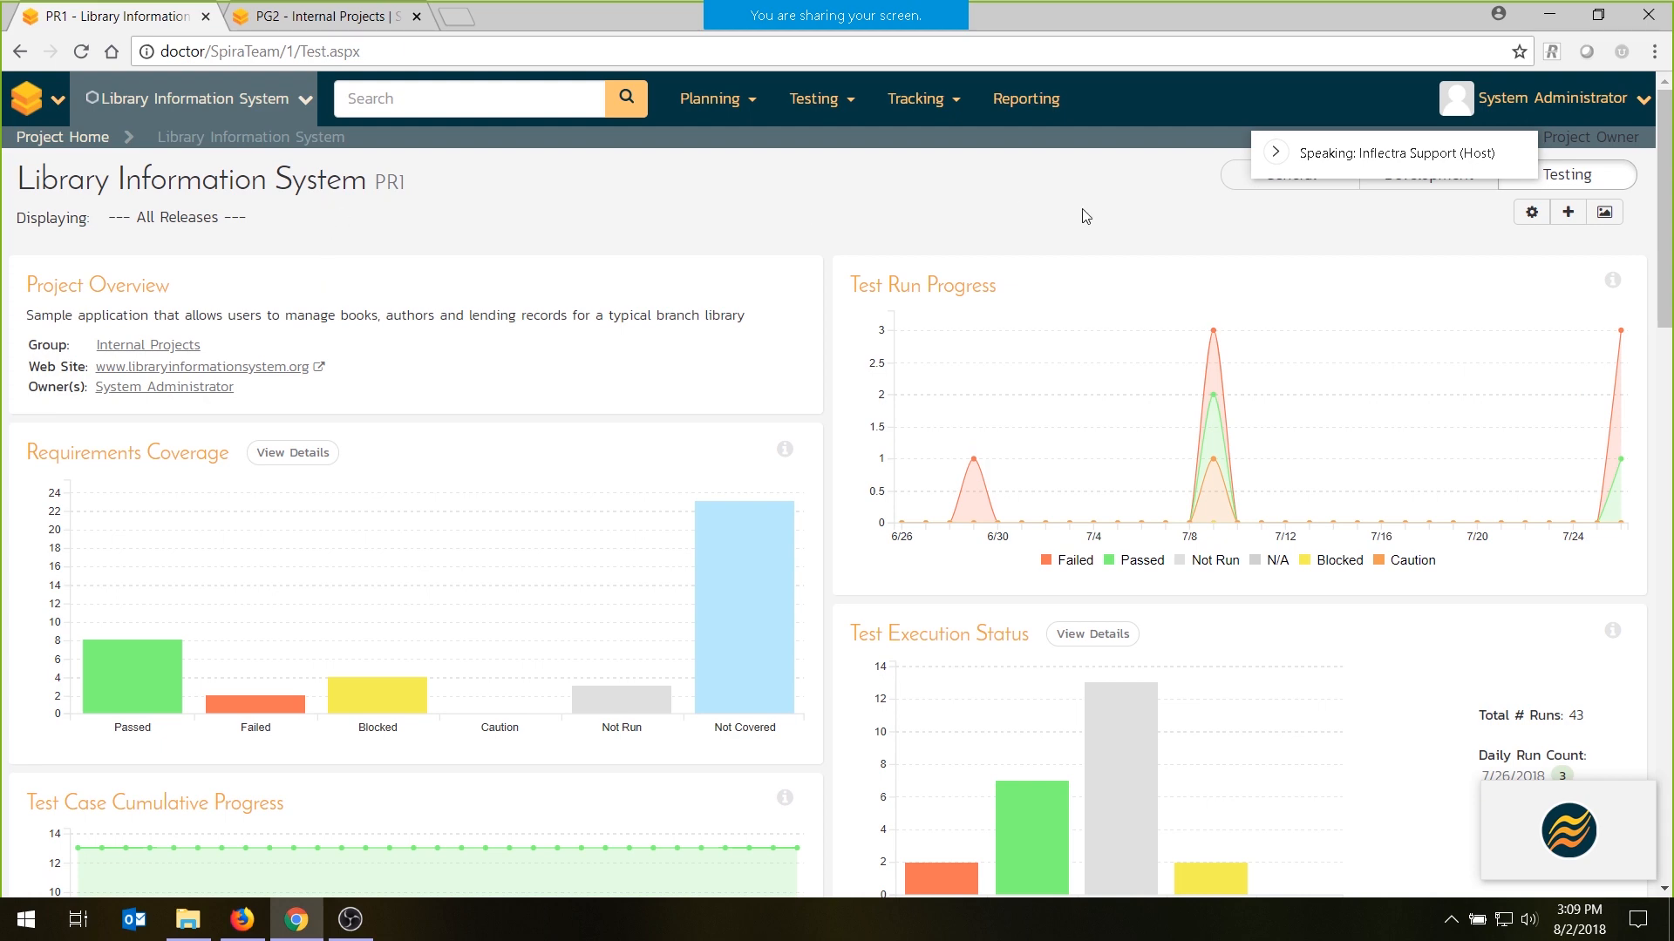
- Filter the project dashboard to release 1.1.0.0 - Library System Release 1.1 and review its test progress and release test summary
left_click(316, 220)
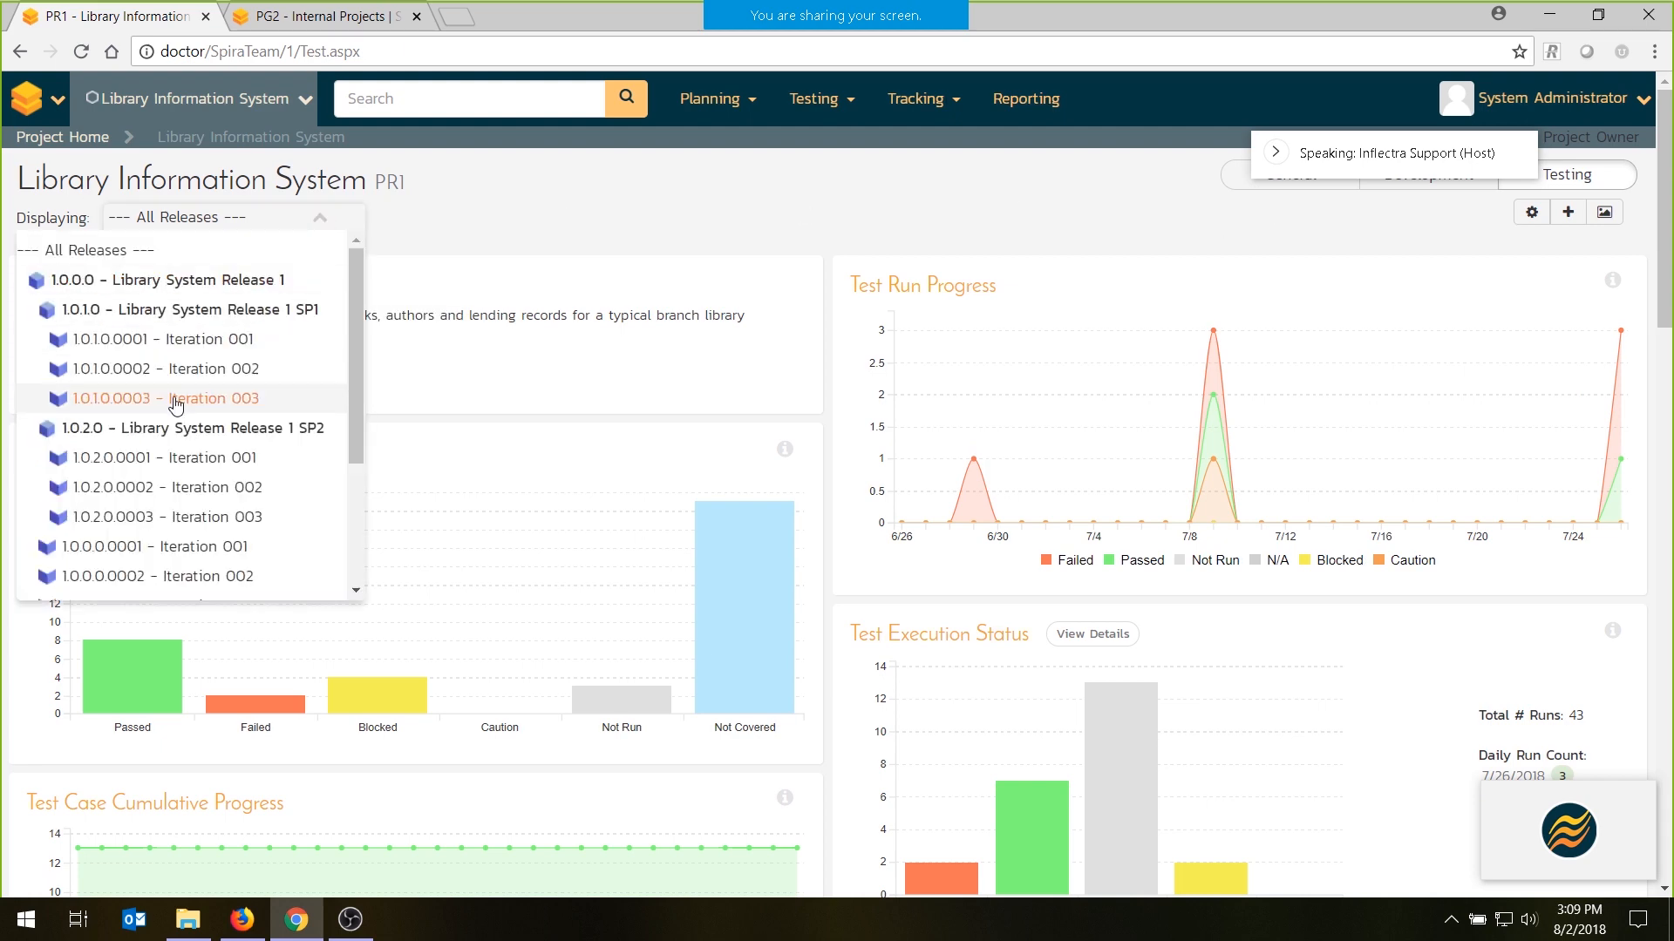
scroll(157, 486, "down", 2)
left_click(178, 531)
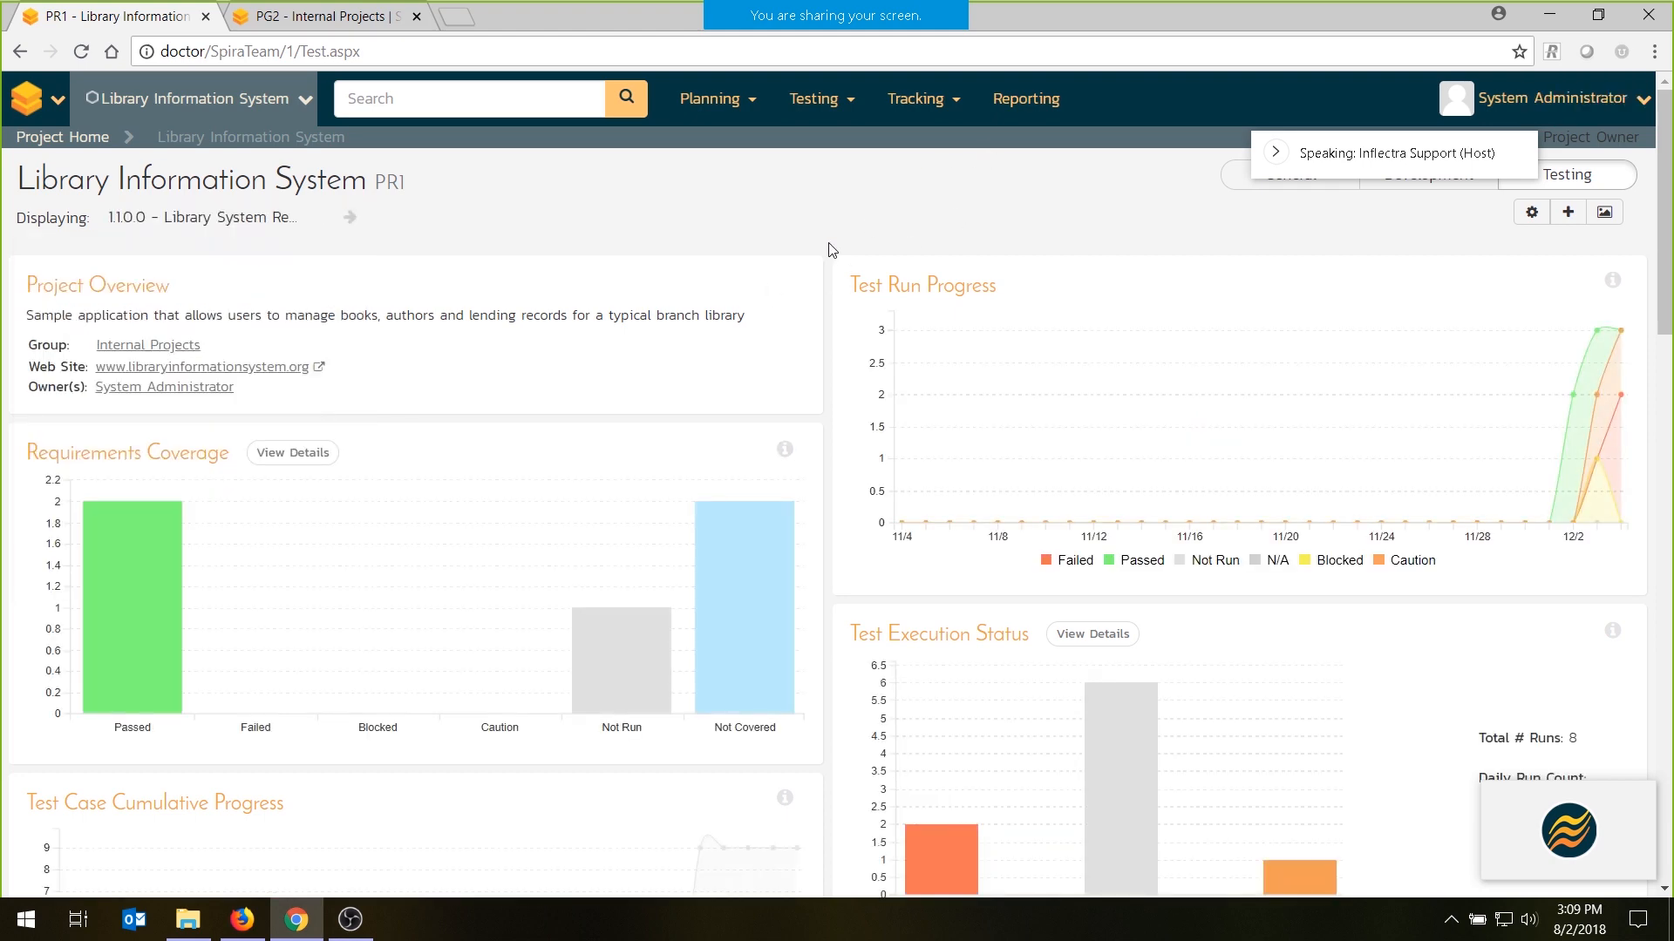
scroll(778, 433, "down", 3)
mouse_move(776, 531)
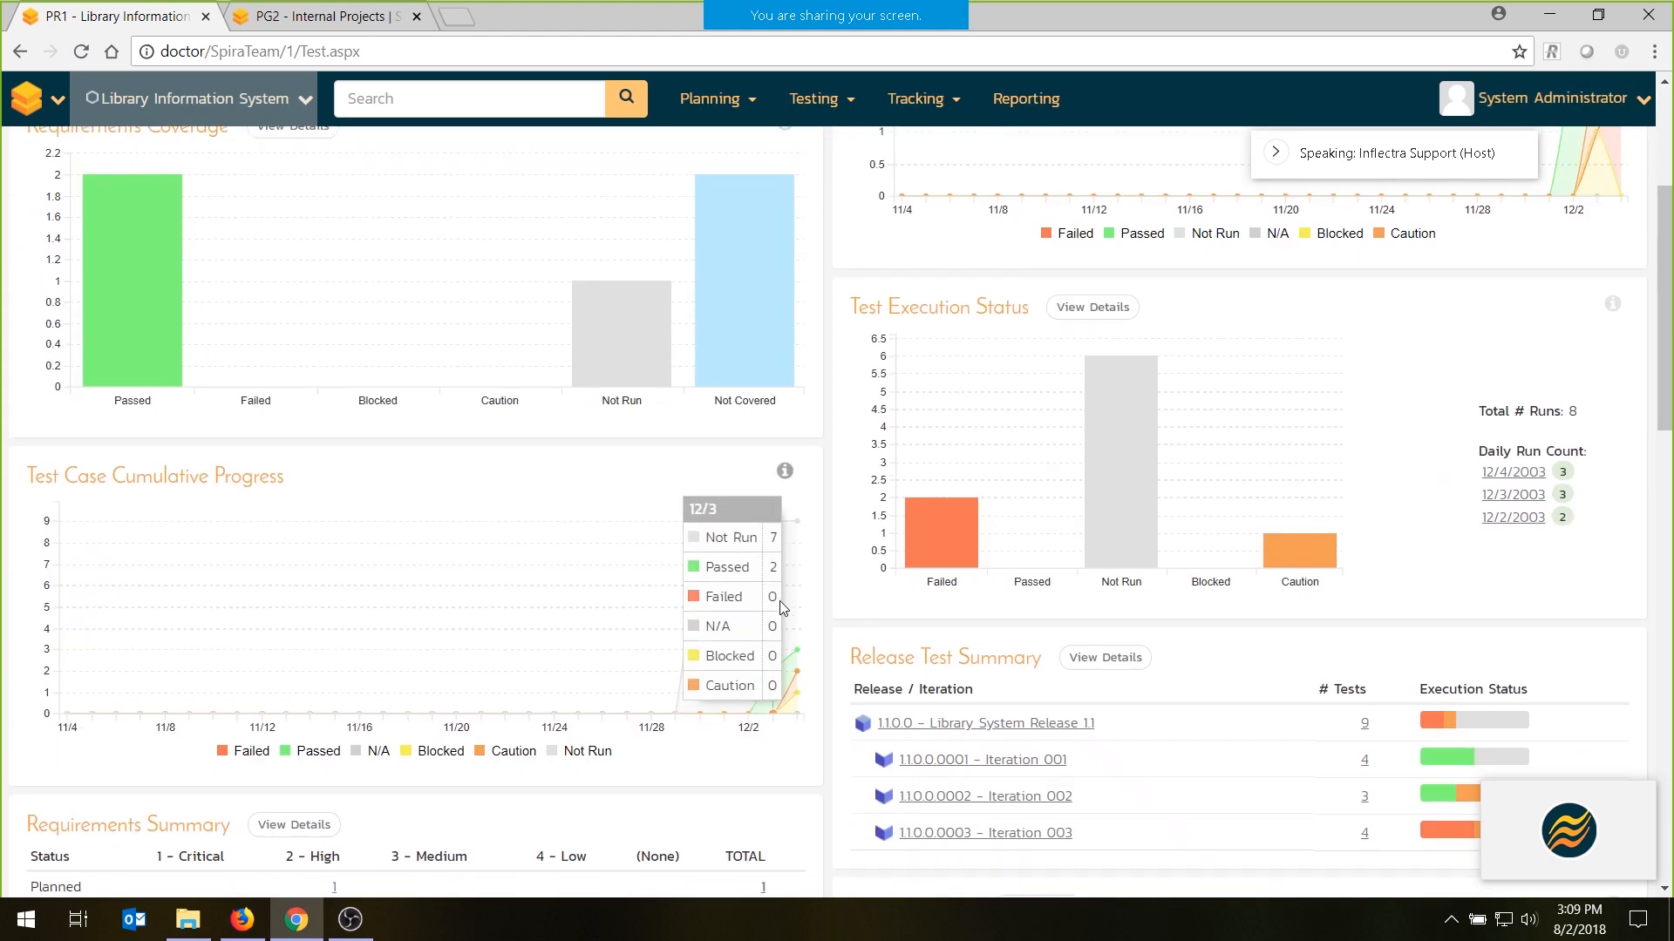
scroll(781, 607, "down", 2)
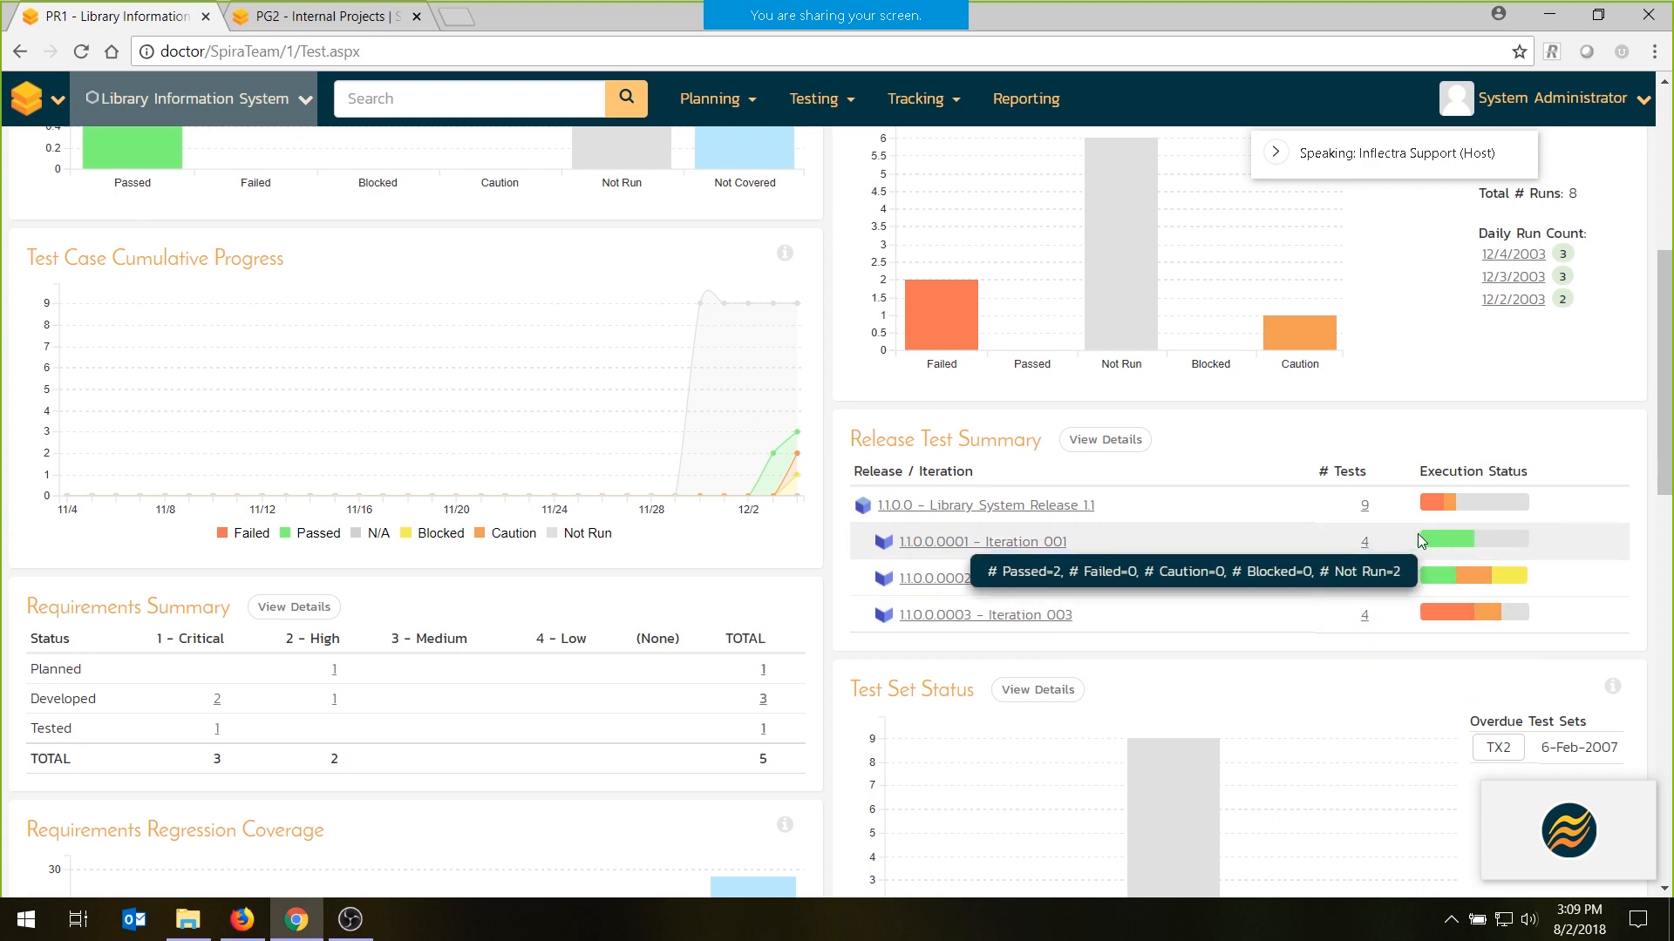
- View the releases and iterations available for filtering the Library Information System dashboard
scroll(676, 388, "up", 5)
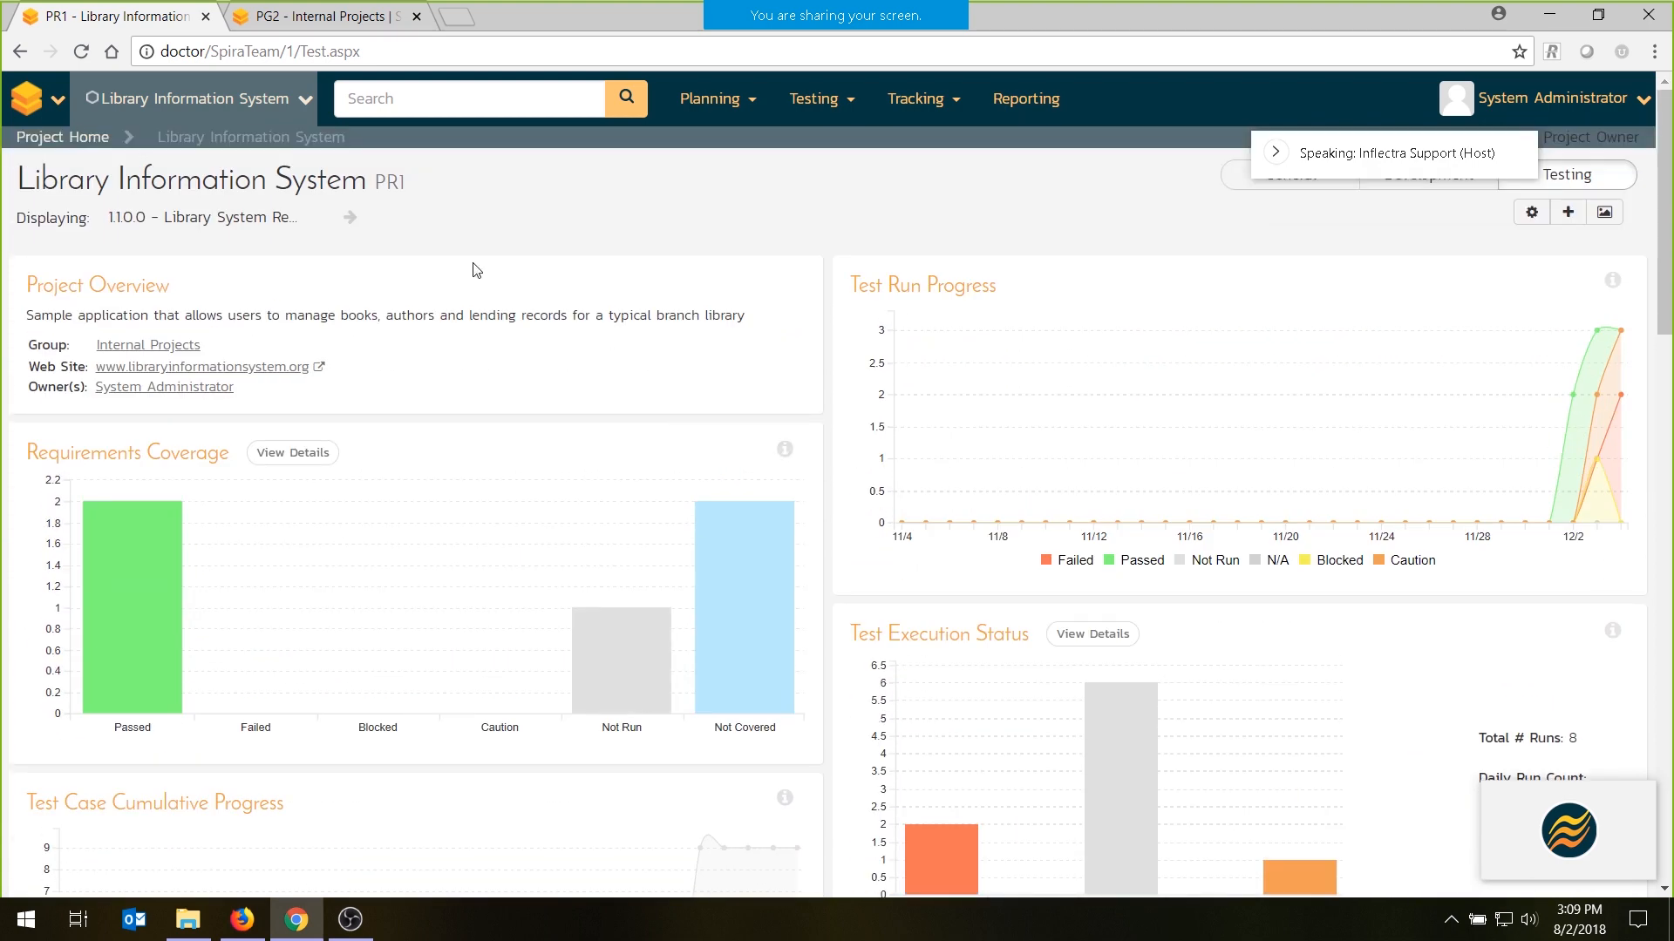
left_click(329, 222)
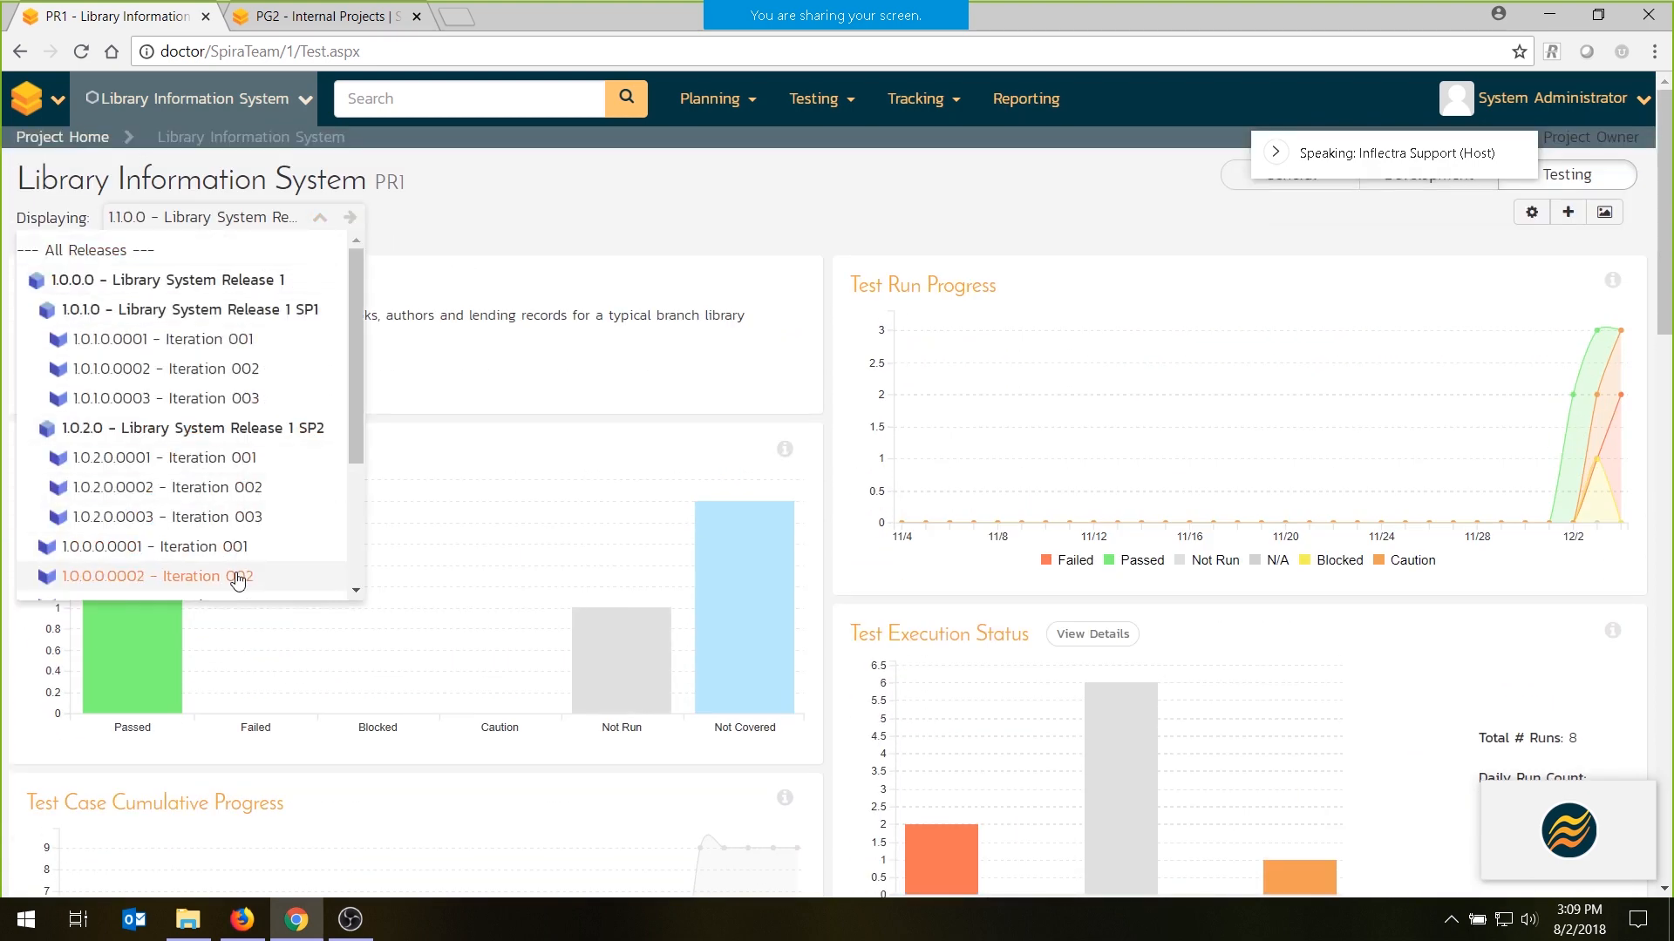
left_click(504, 212)
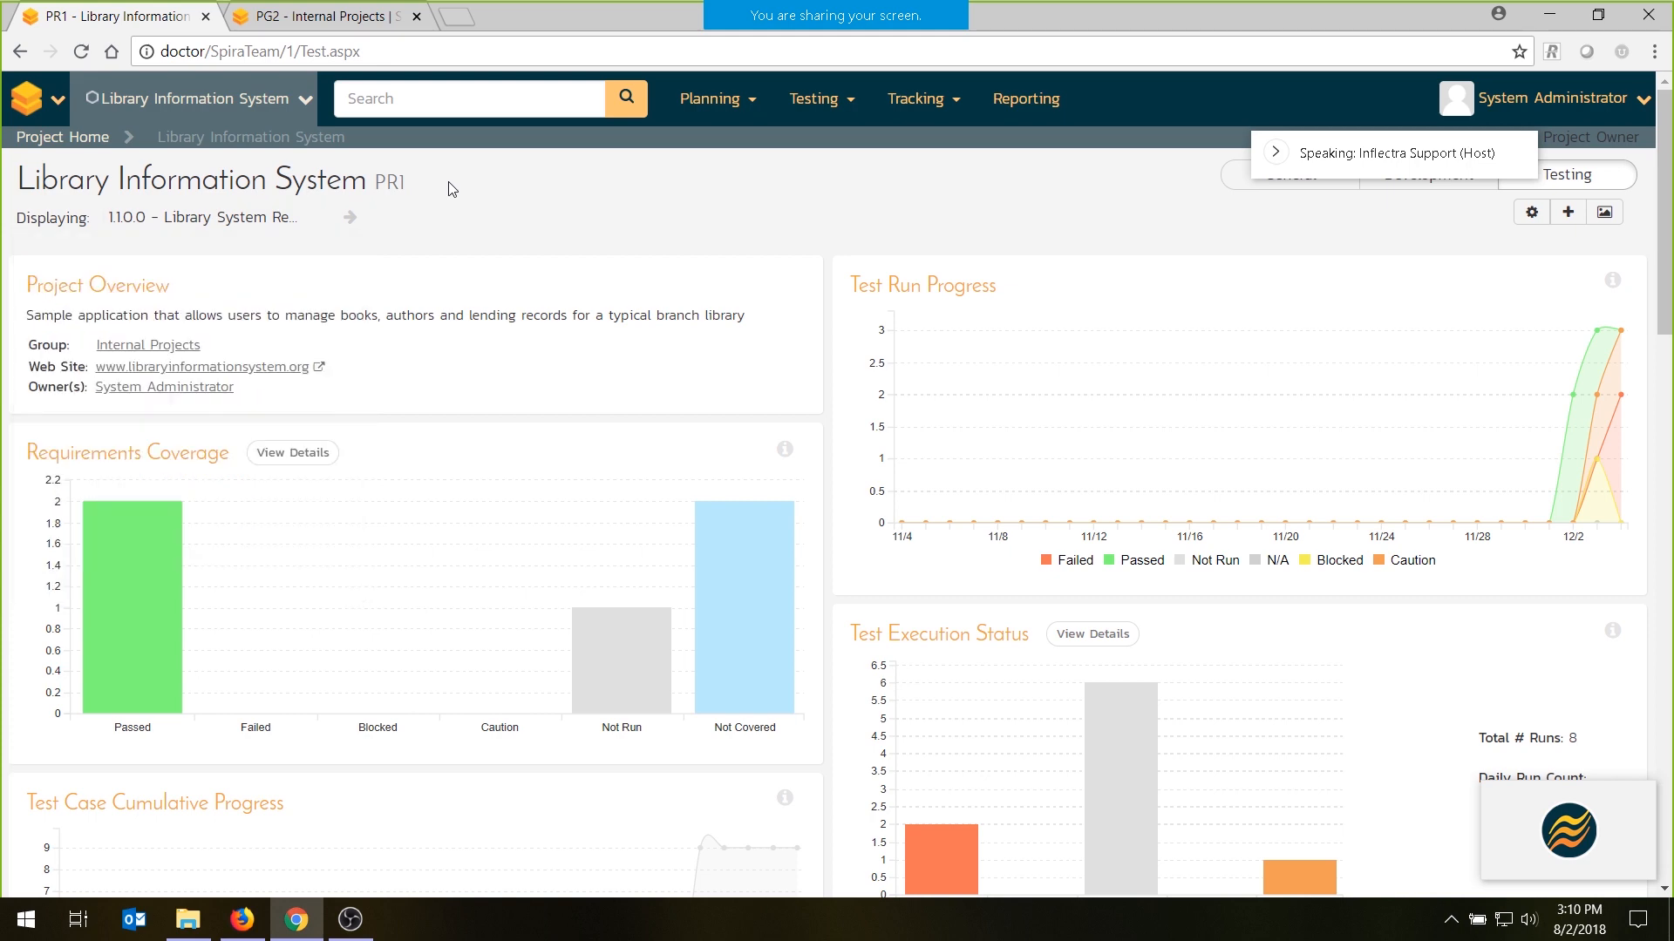
- Review the Internal Projects group dashboard, examining each project's requirements coverage, recent builds, test execution status and incident aging
left_click(281, 9)
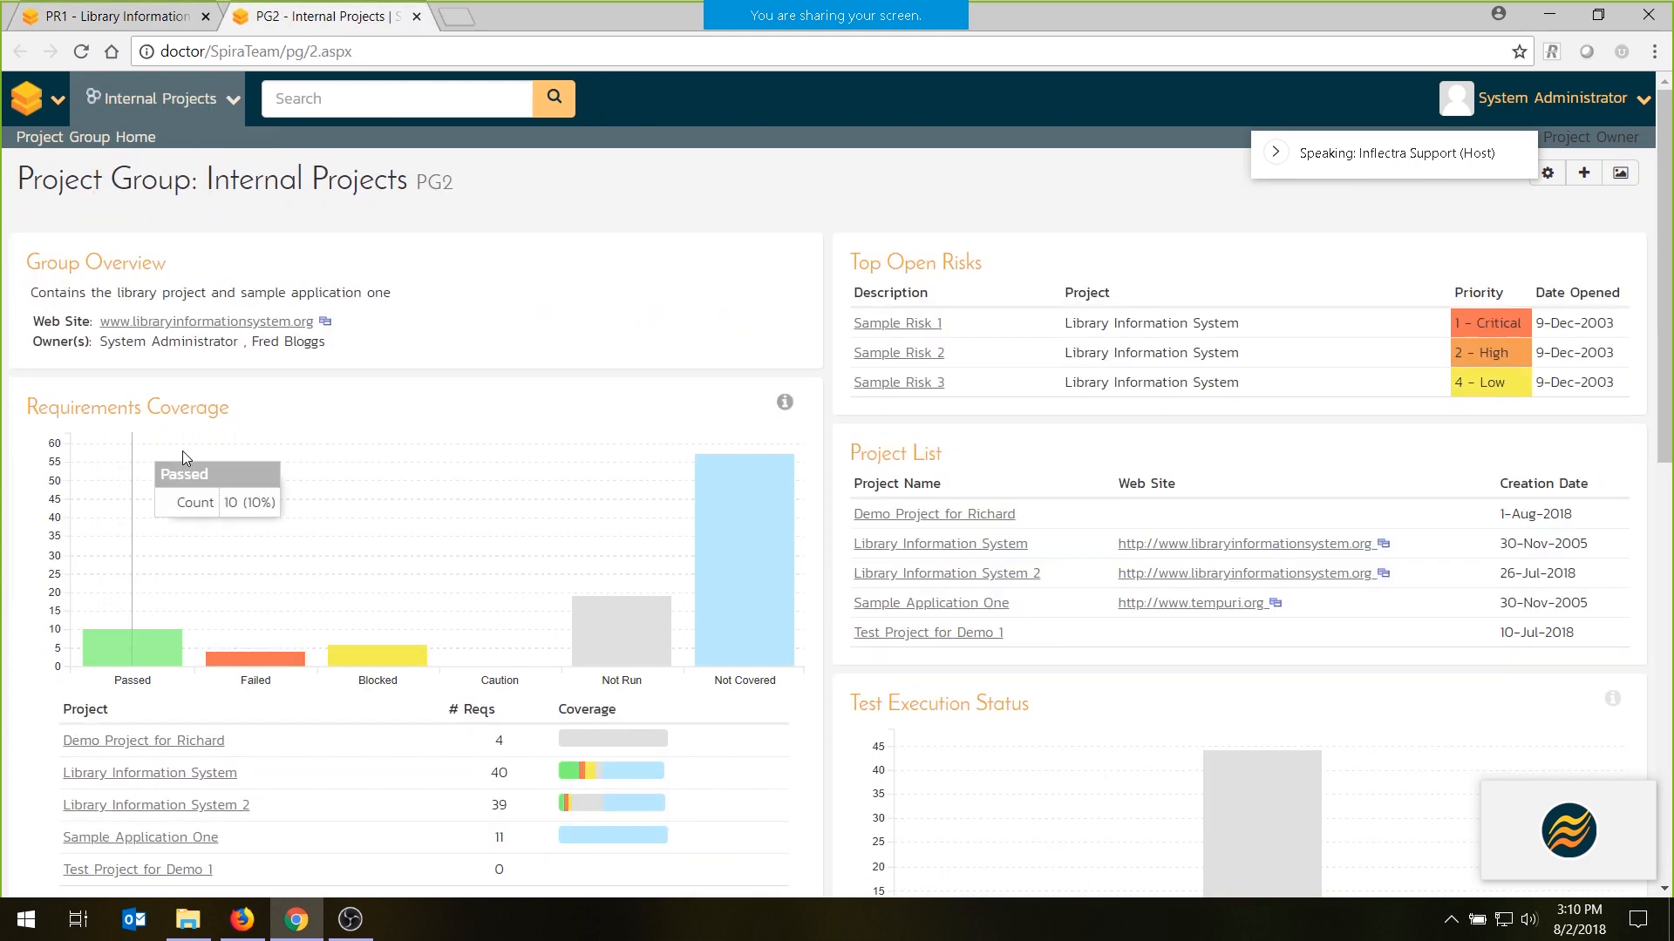
scroll(261, 488, "down", 1)
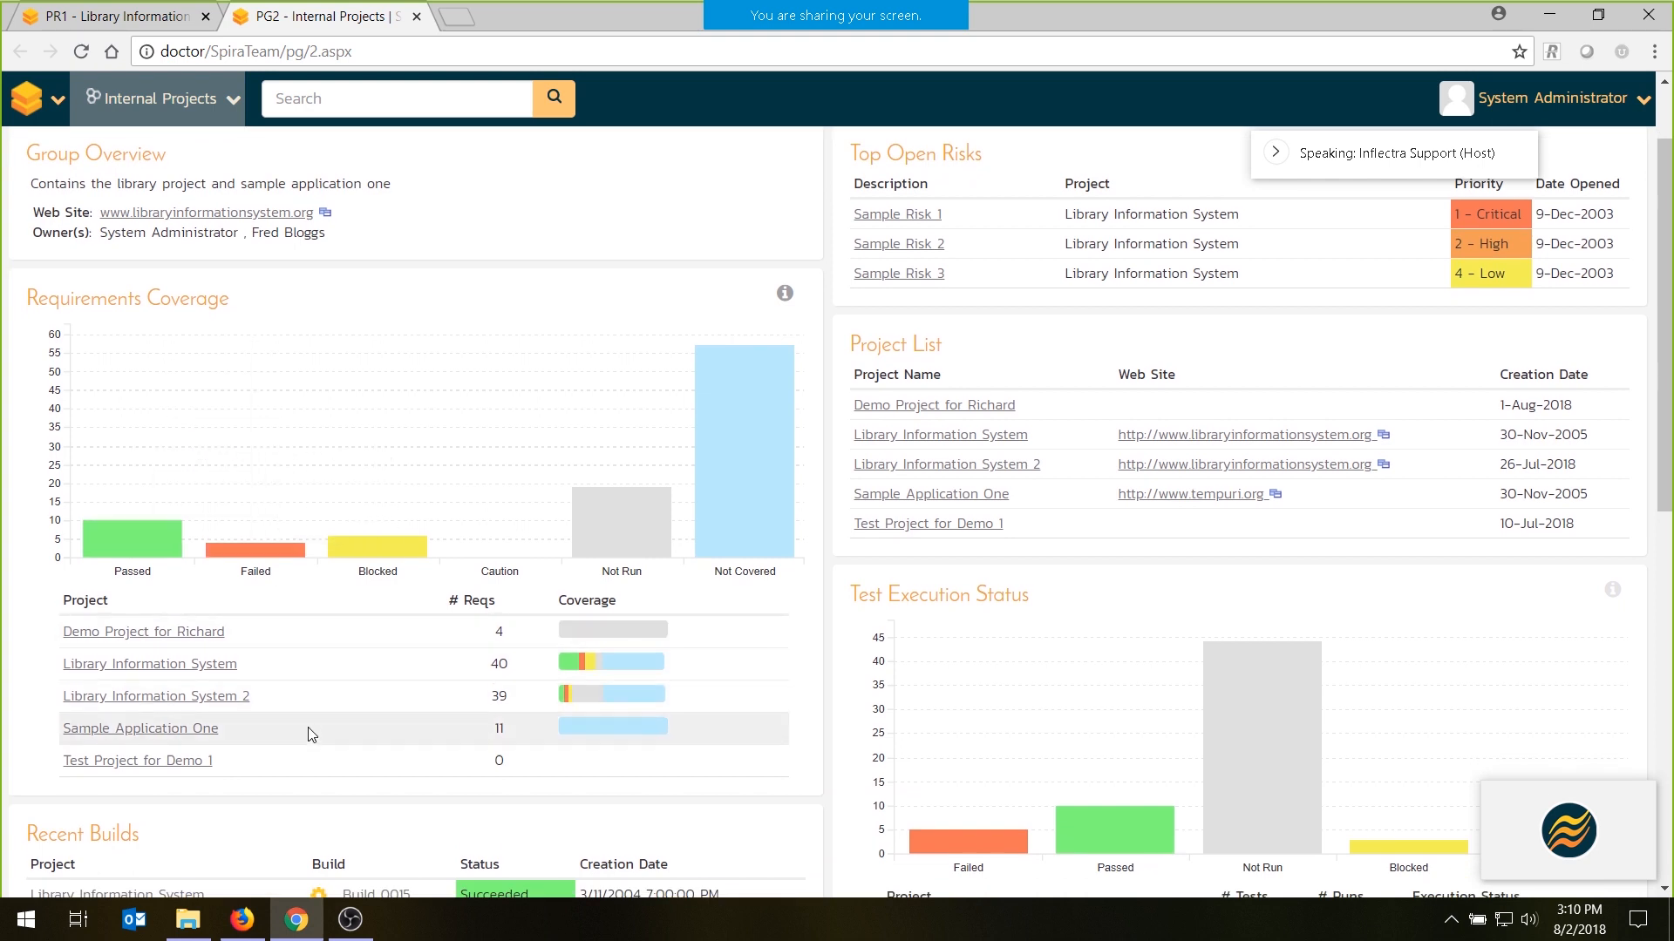
mouse_move(635, 647)
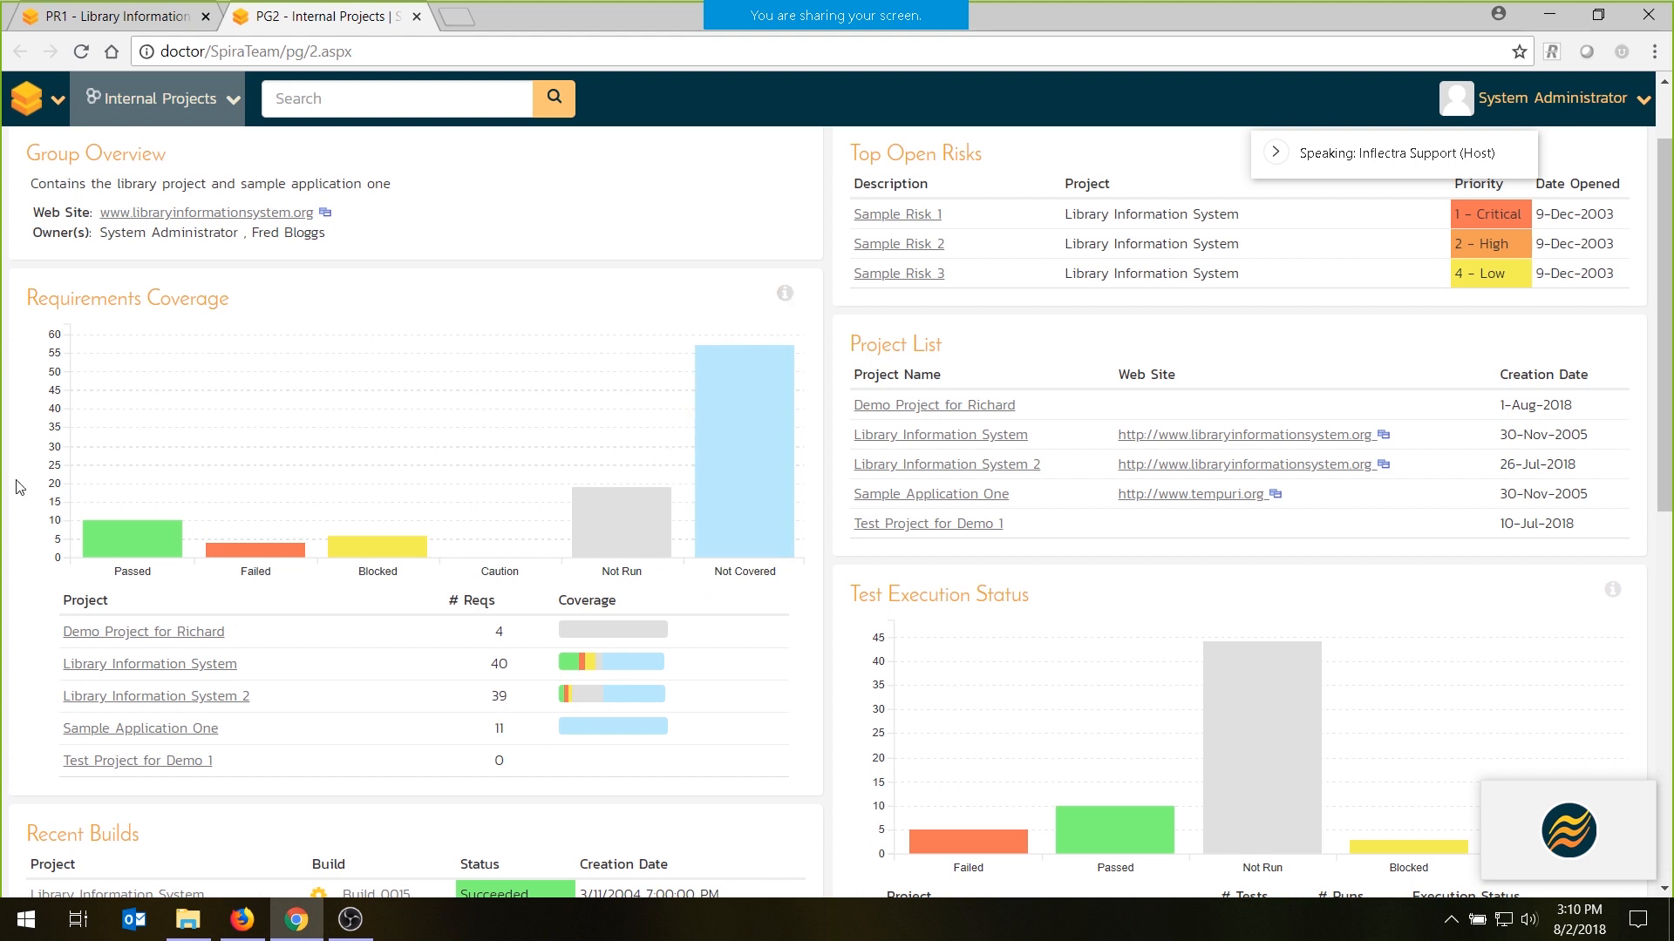
mouse_move(210, 384)
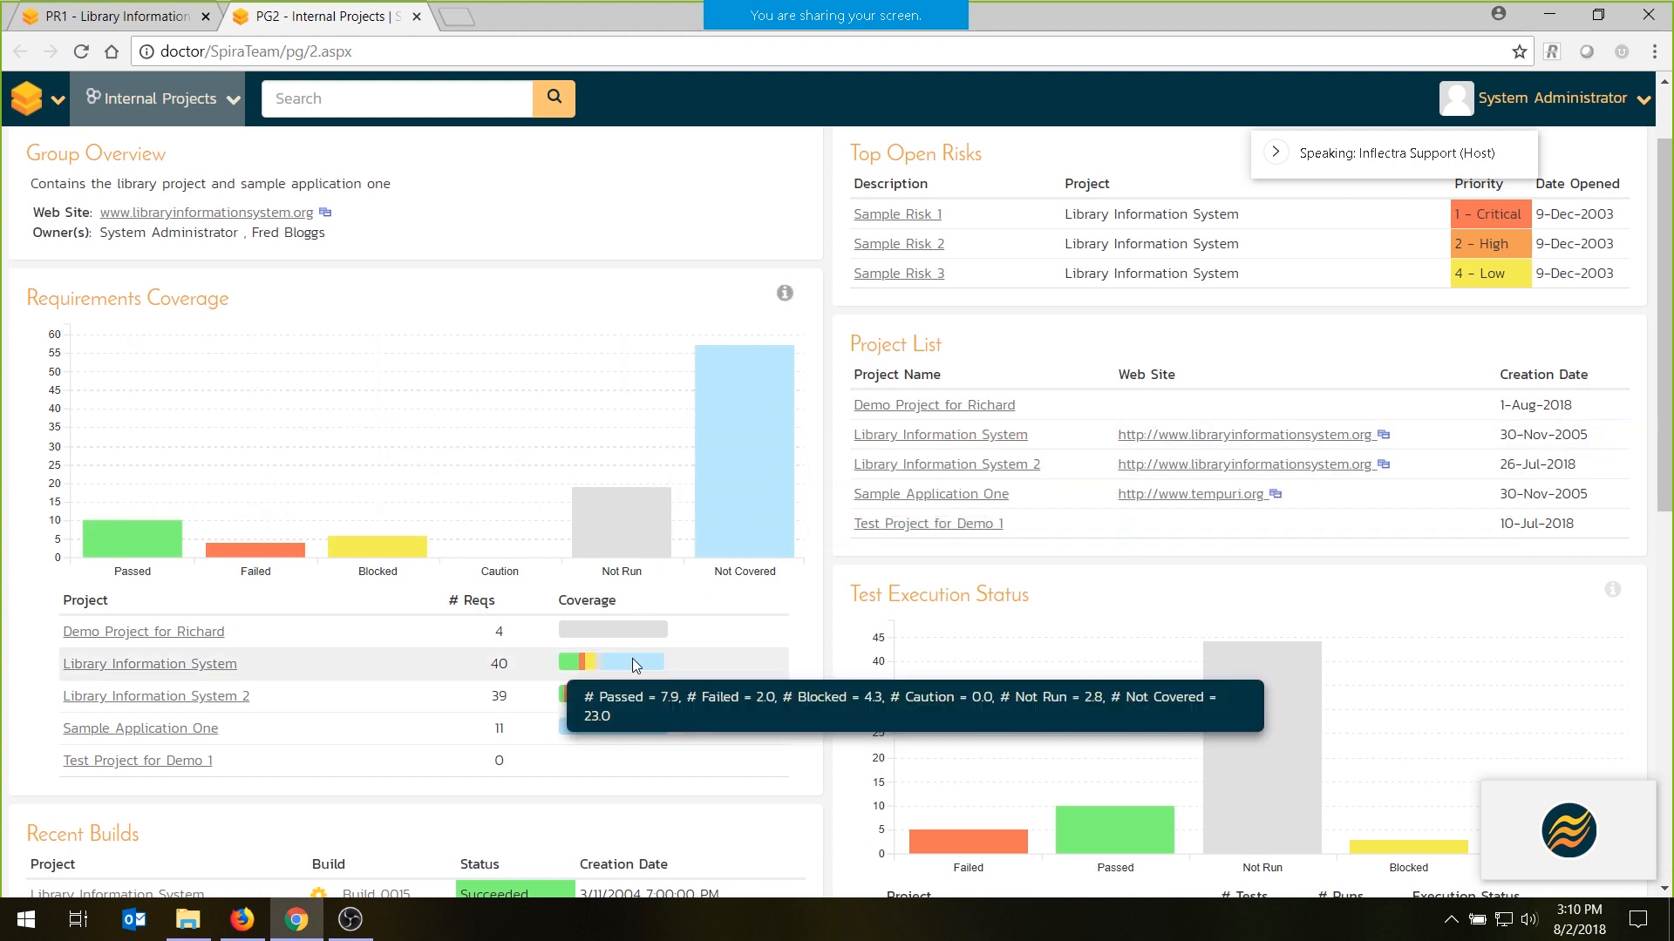
mouse_move(632, 689)
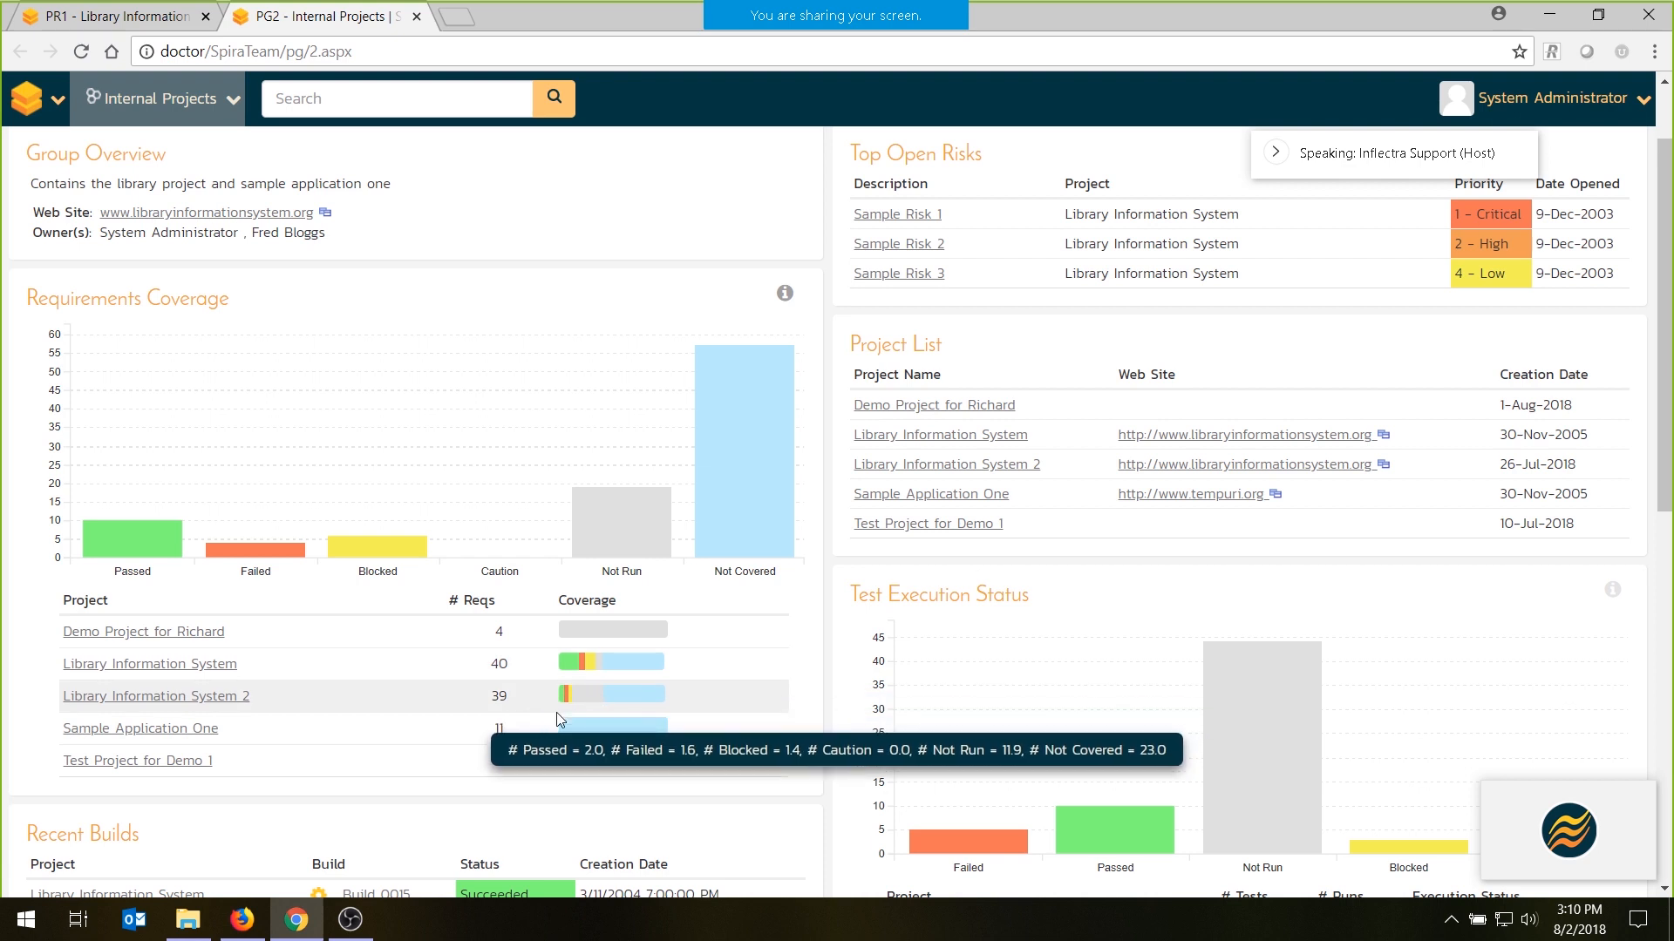
scroll(739, 704, "down", 4)
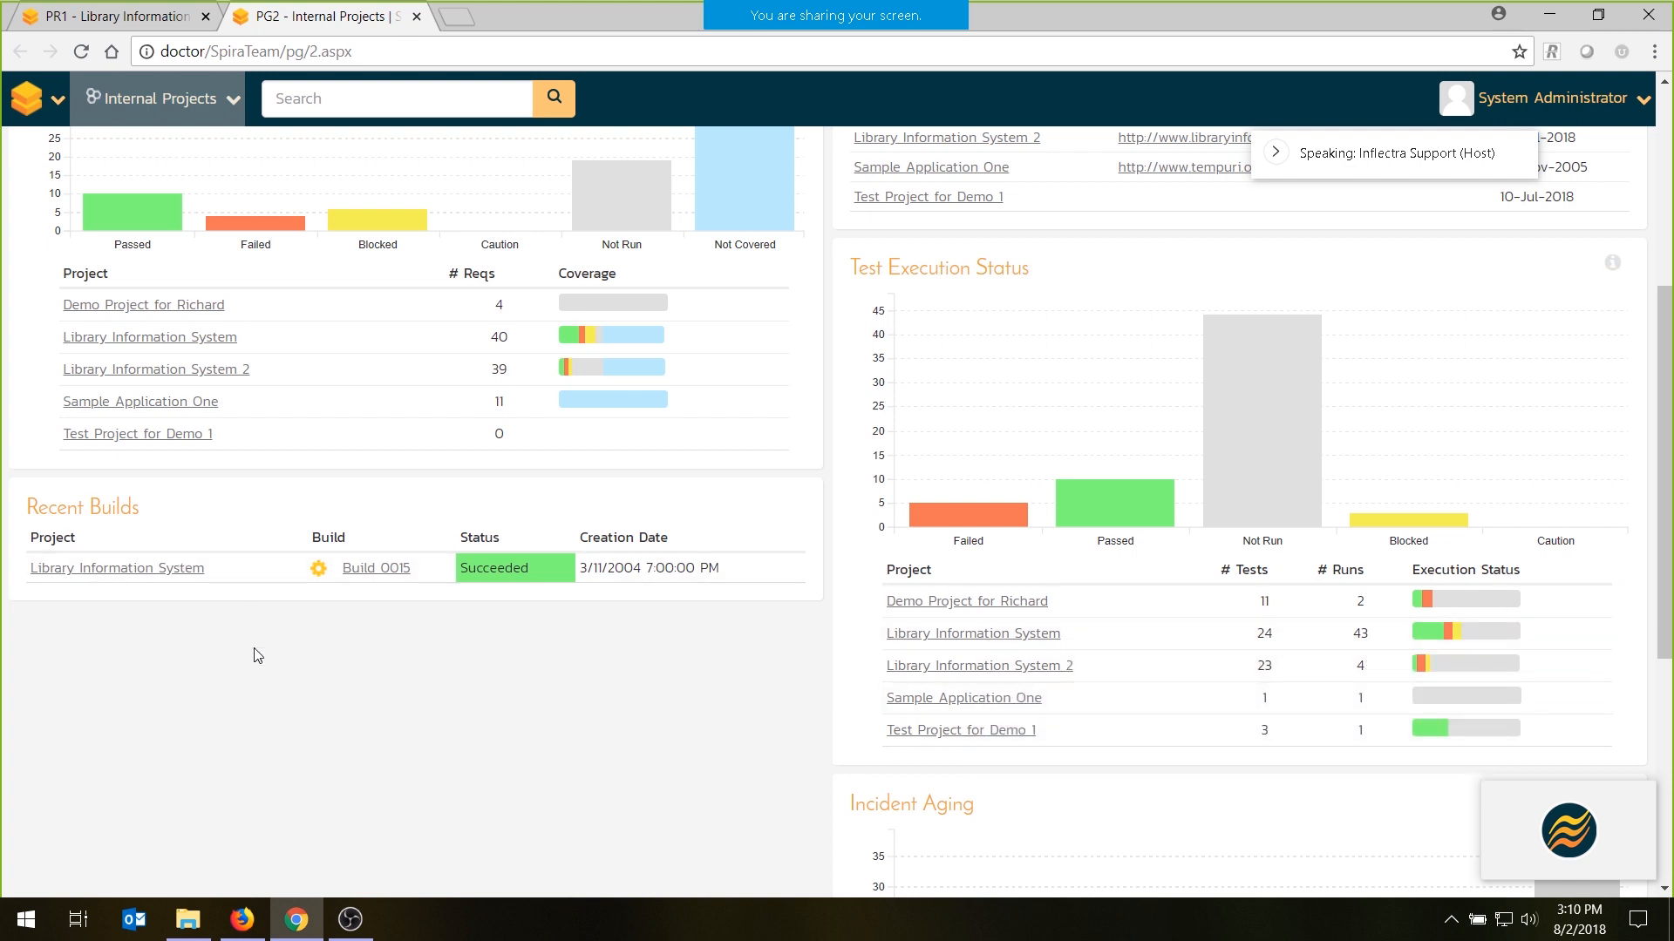
scroll(258, 655, "down", 3)
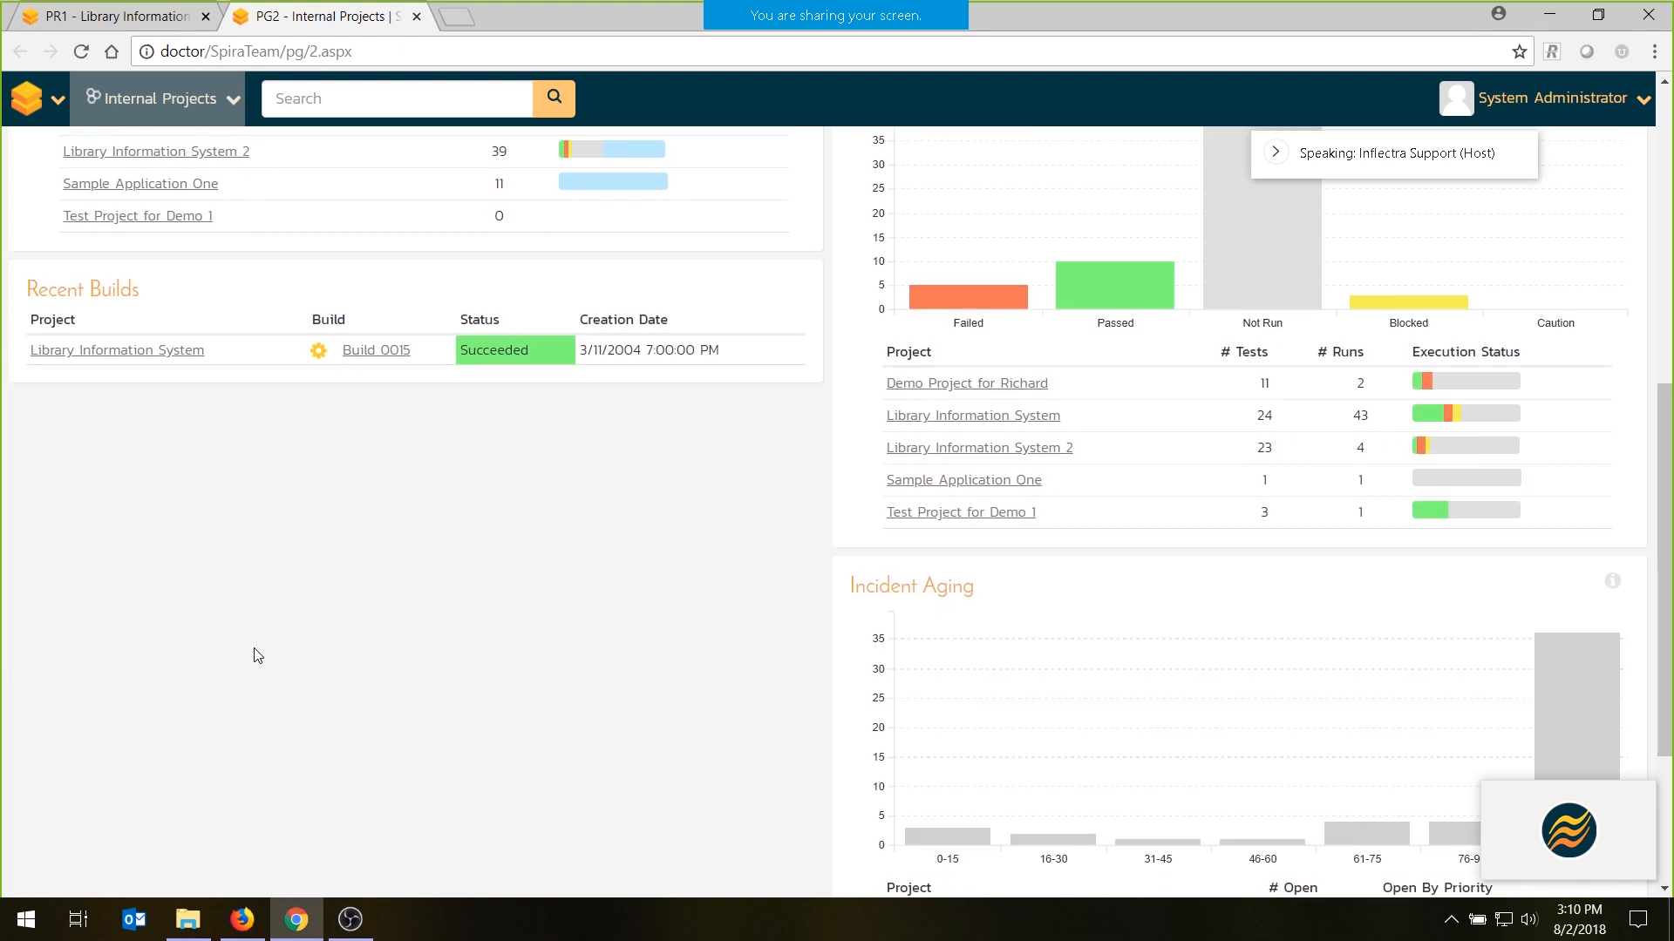
scroll(258, 655, "up", 8)
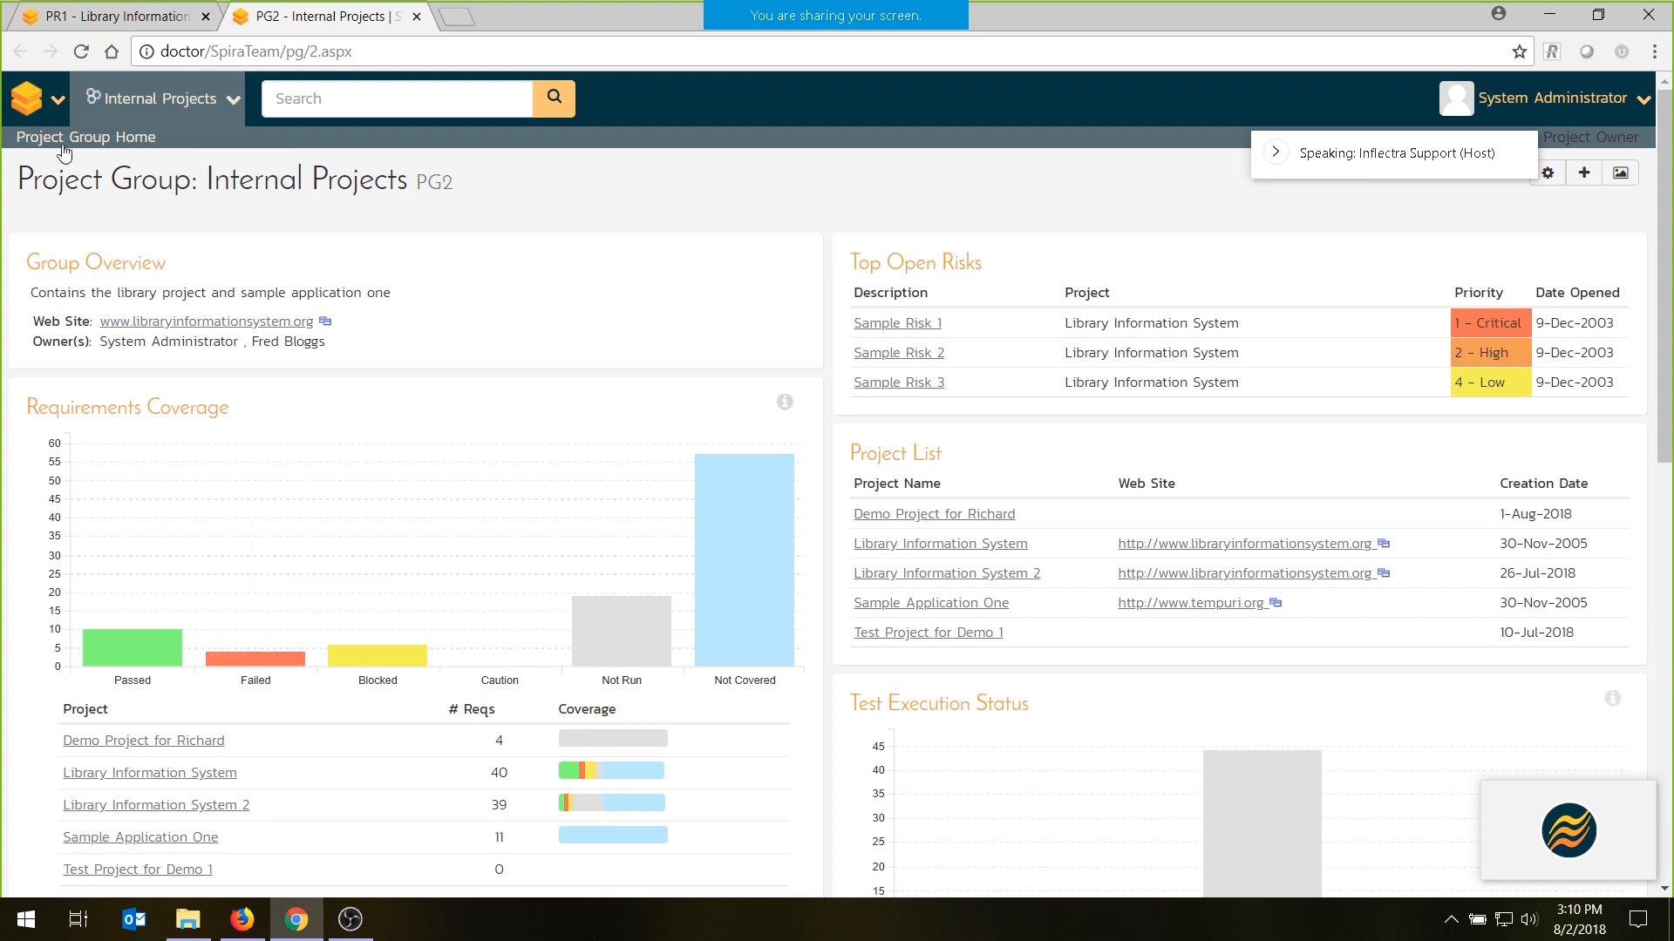
- Close the Internal Projects browser tab and set the Library Information System dashboard to display All Releases
left_click(418, 17)
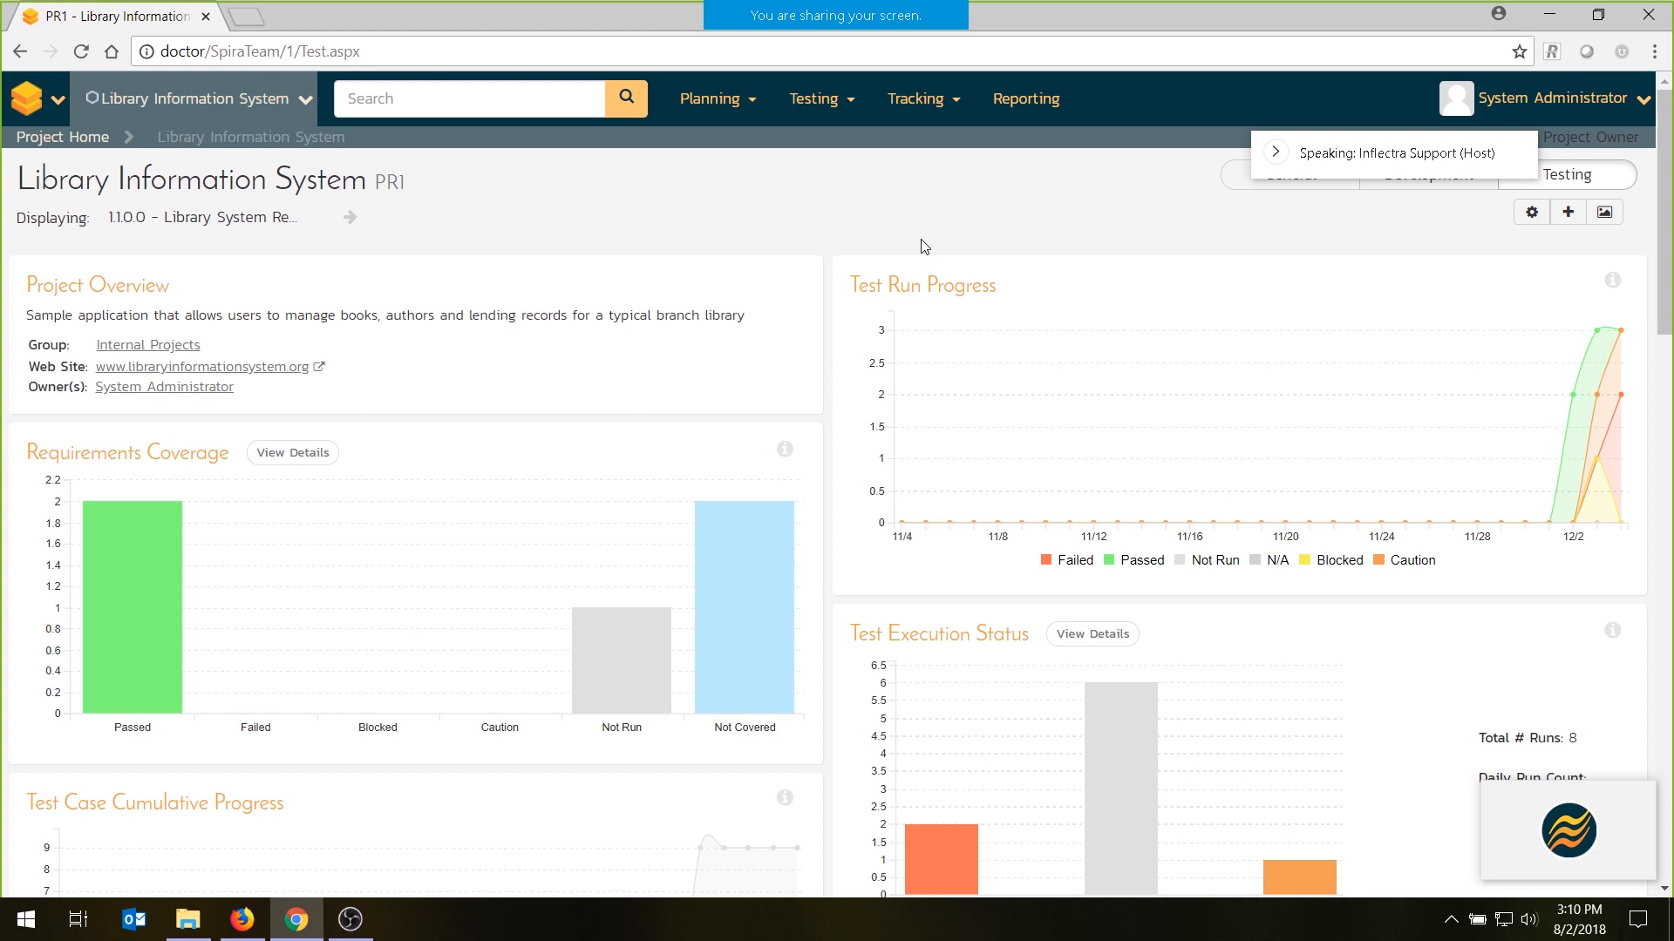
left_click(320, 217)
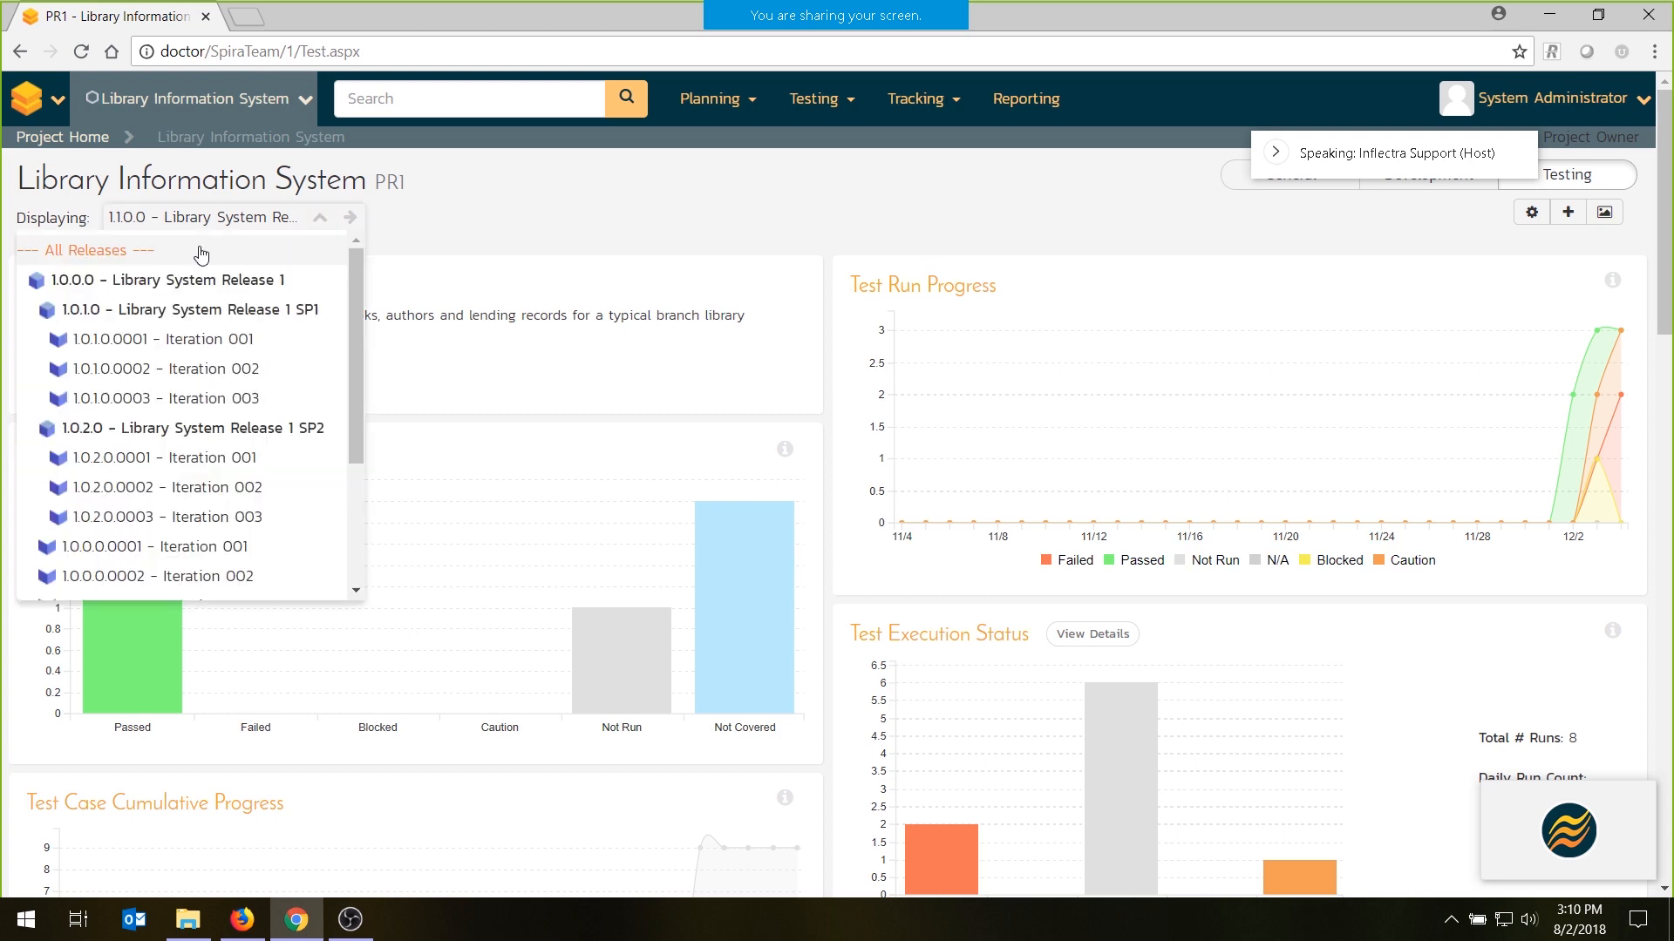
left_click(146, 252)
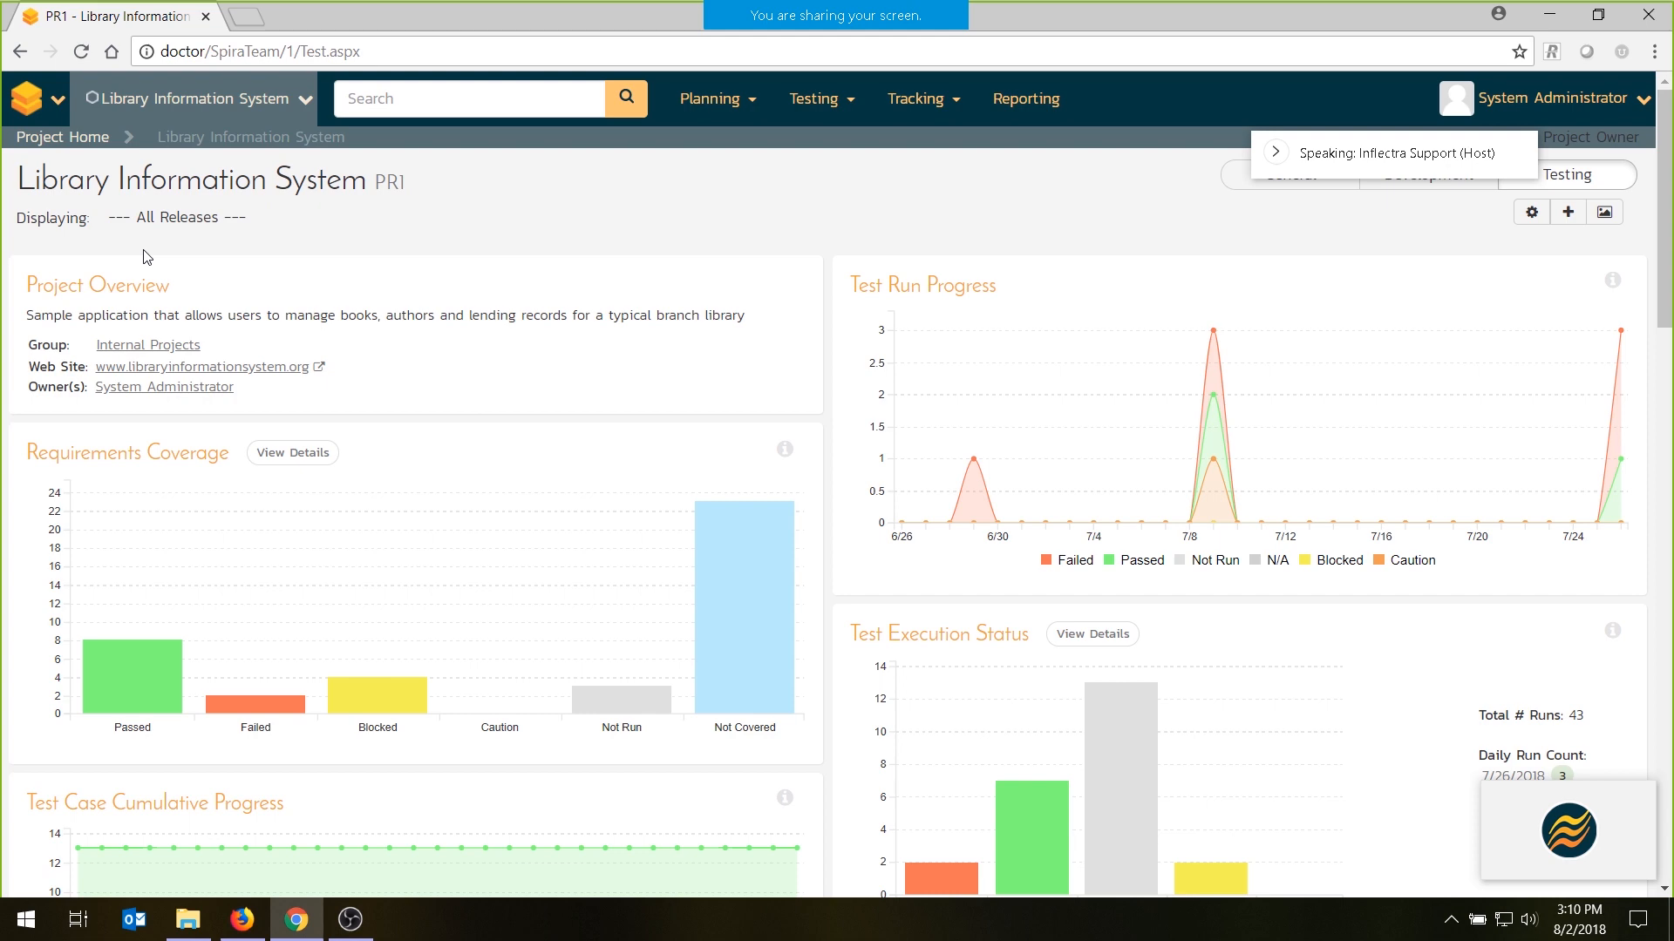
- Look over the available planning, testing and tracking areas, and open the project's requirements list
left_click(700, 103)
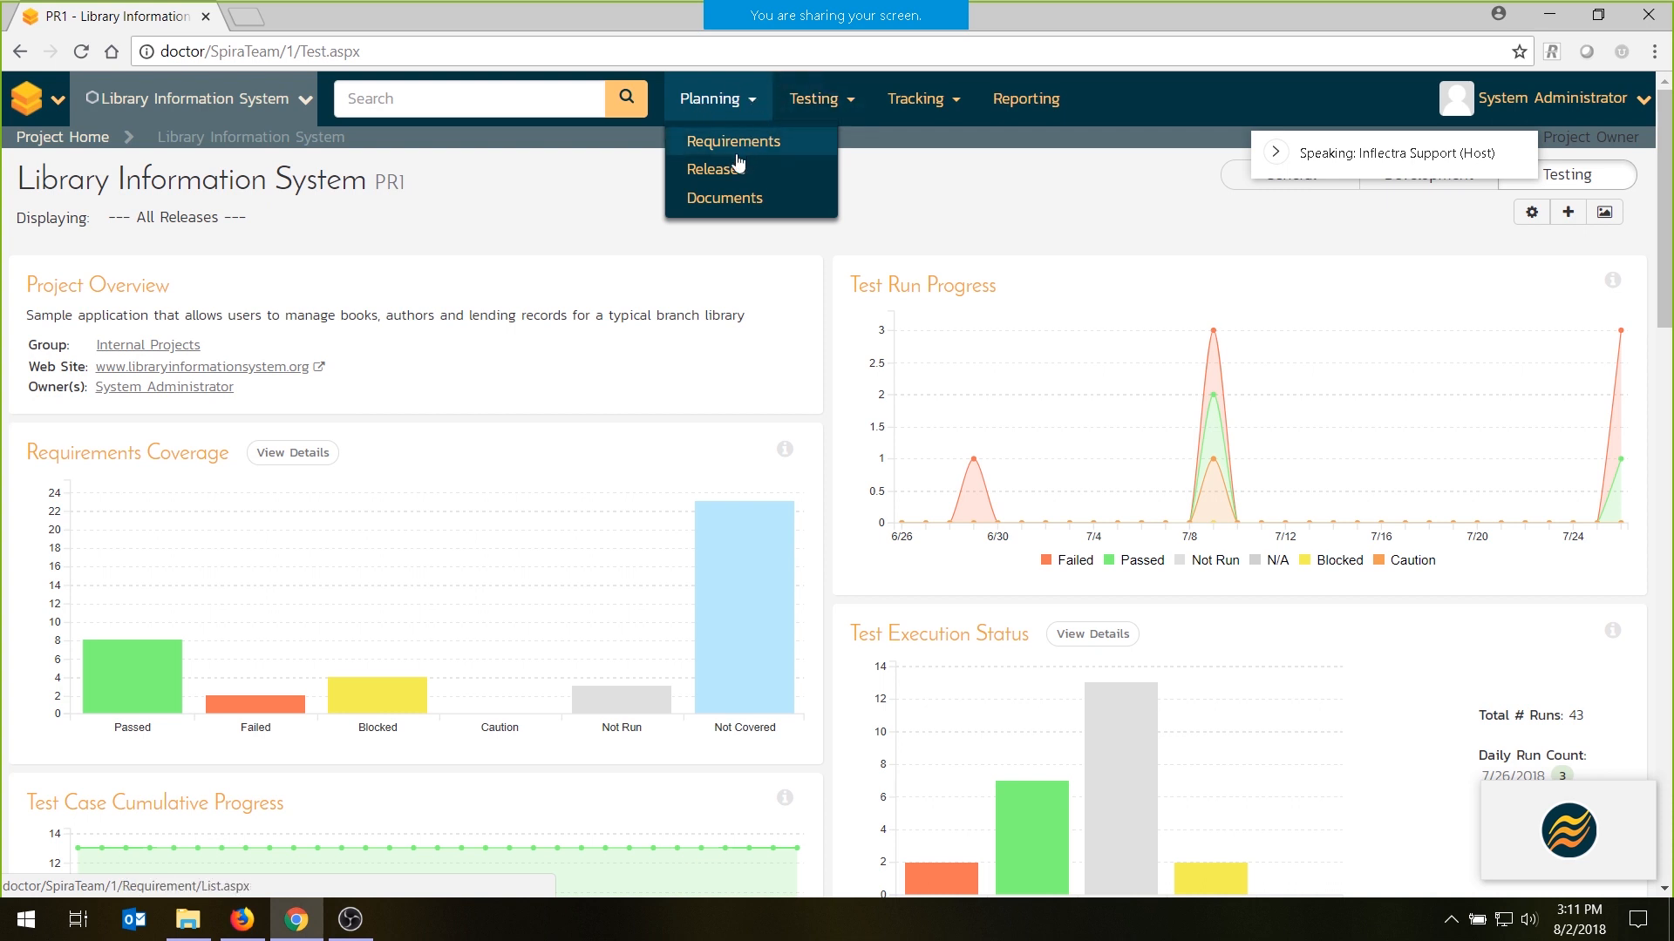
left_click(845, 104)
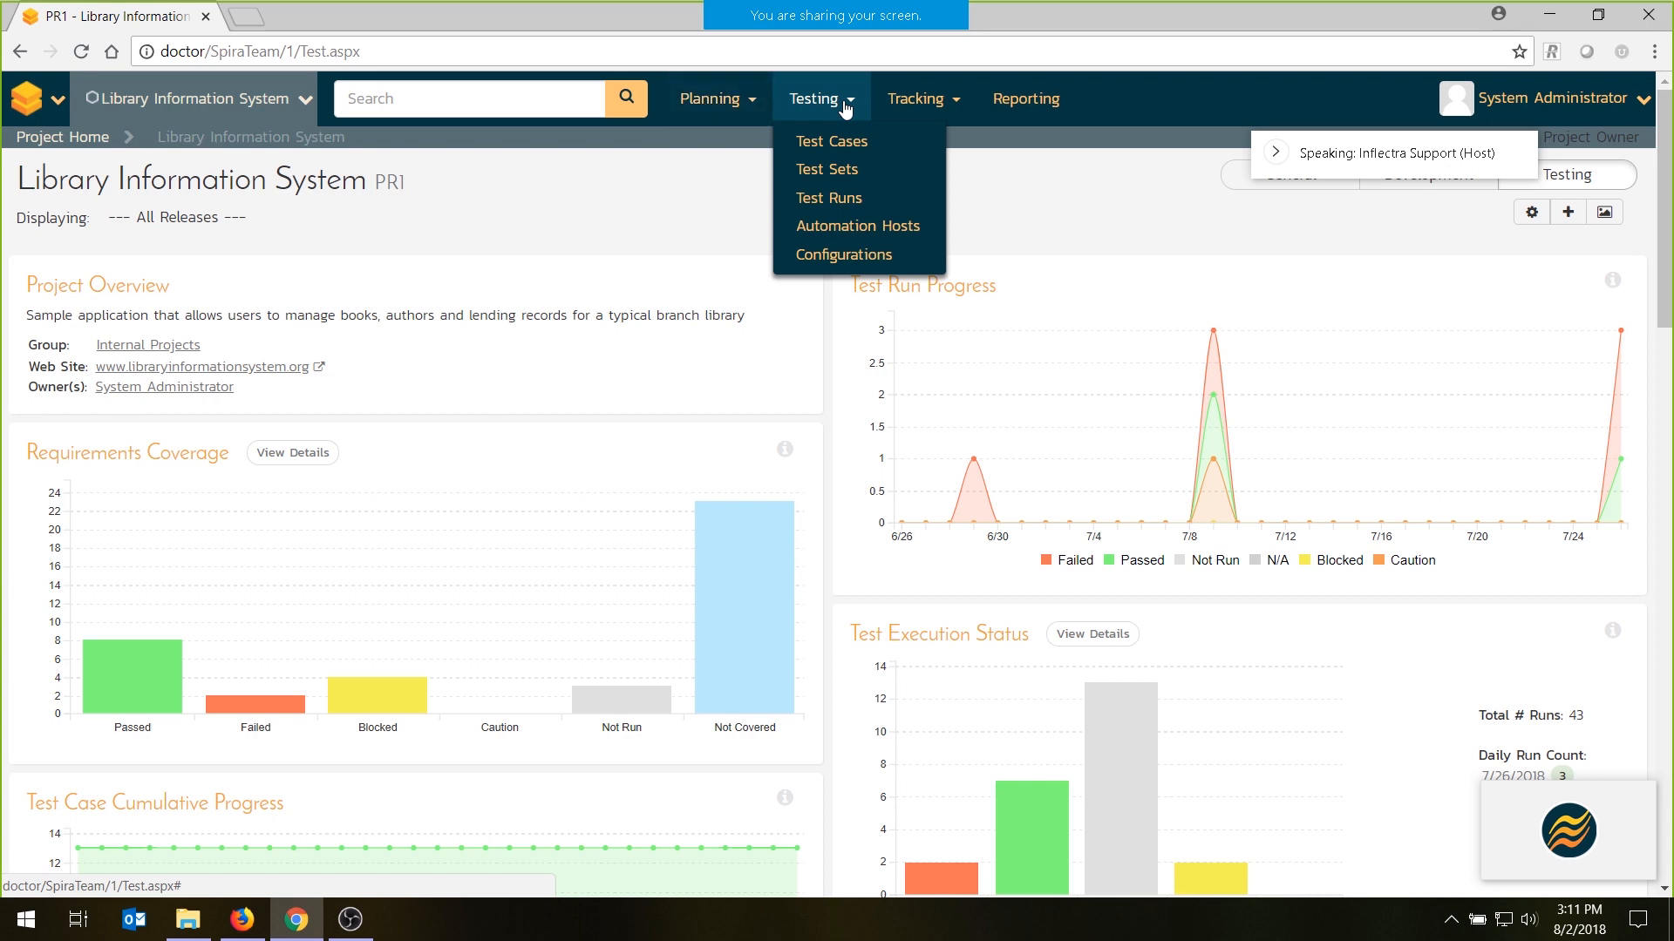
left_click(930, 103)
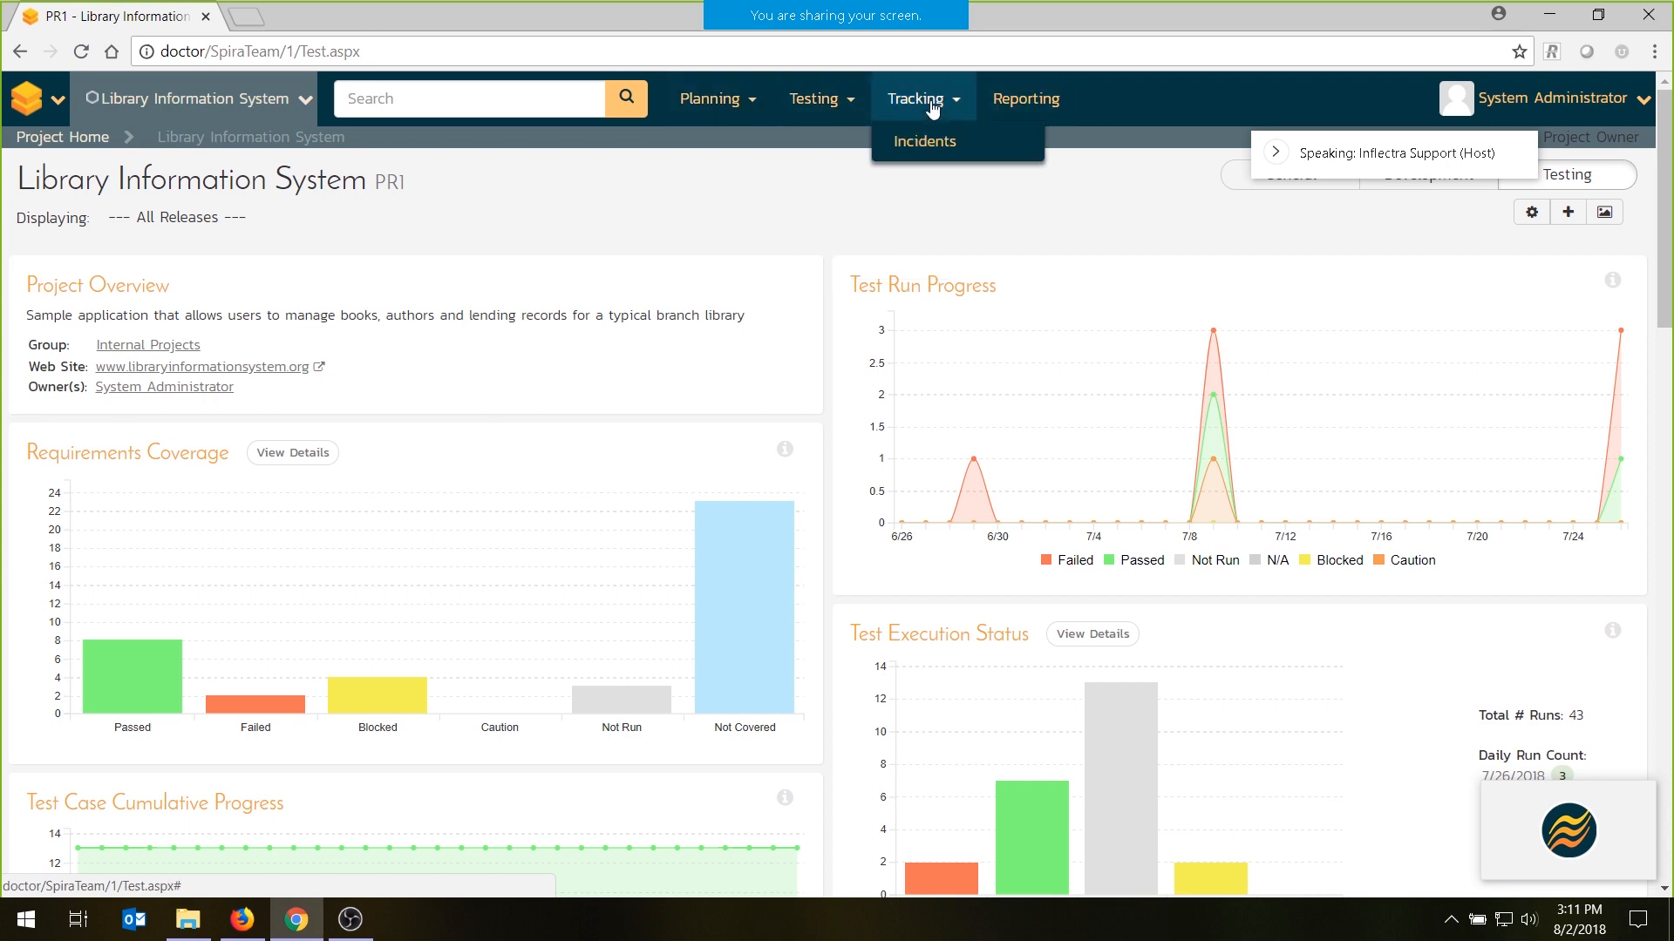
left_click(710, 98)
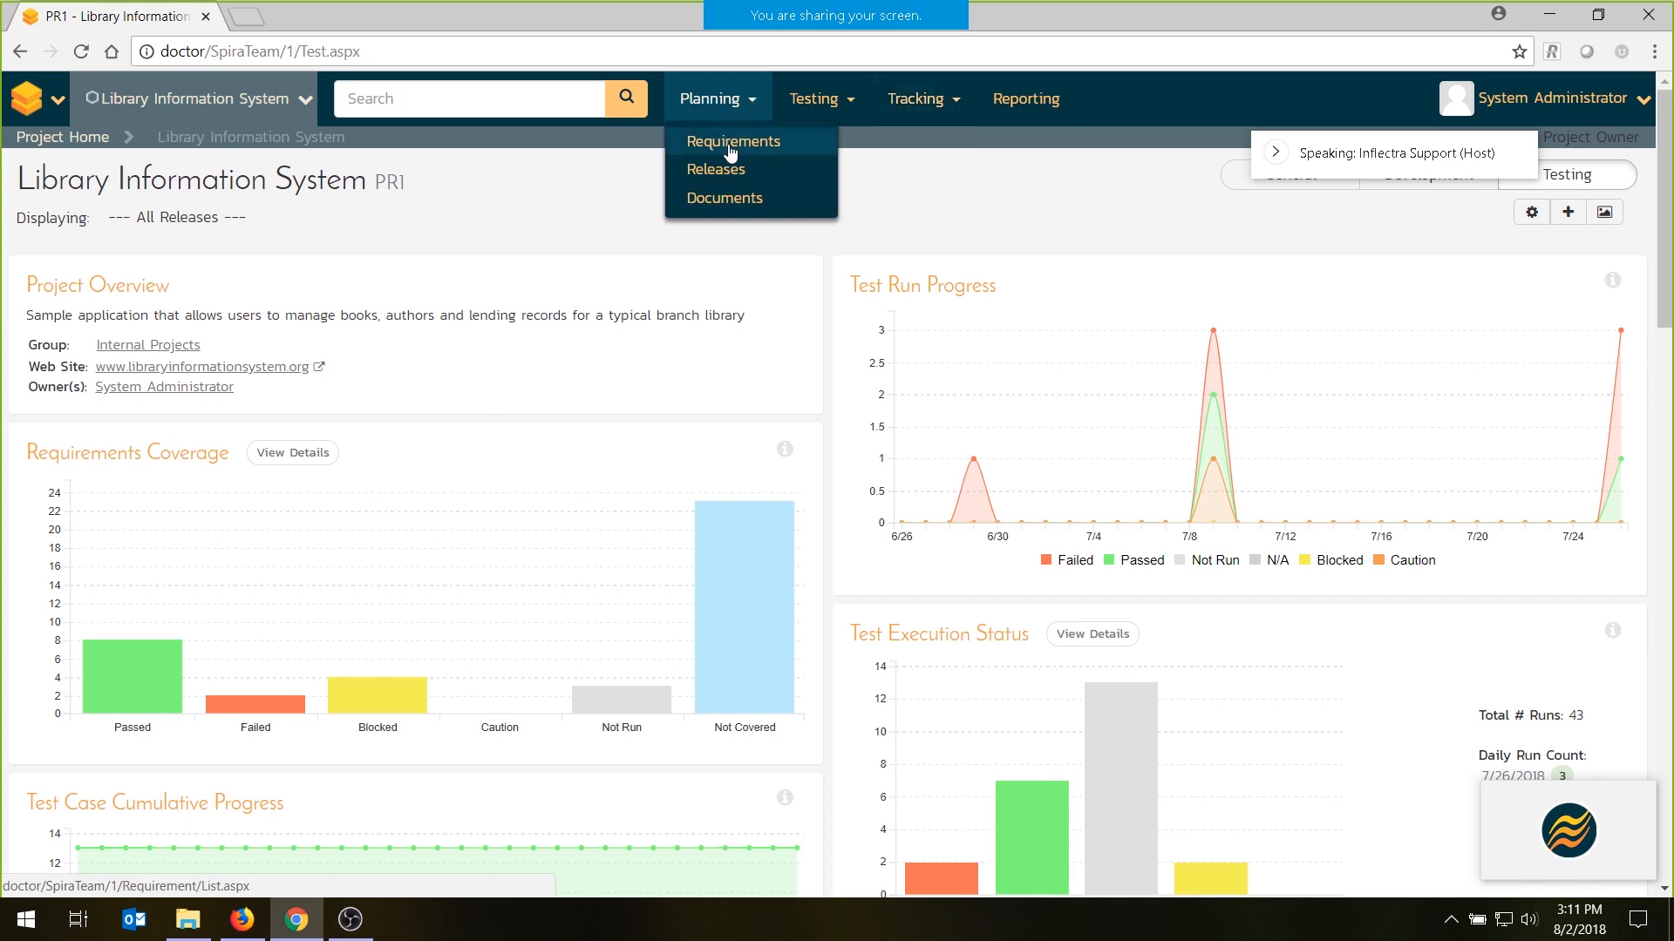
left_click(730, 152)
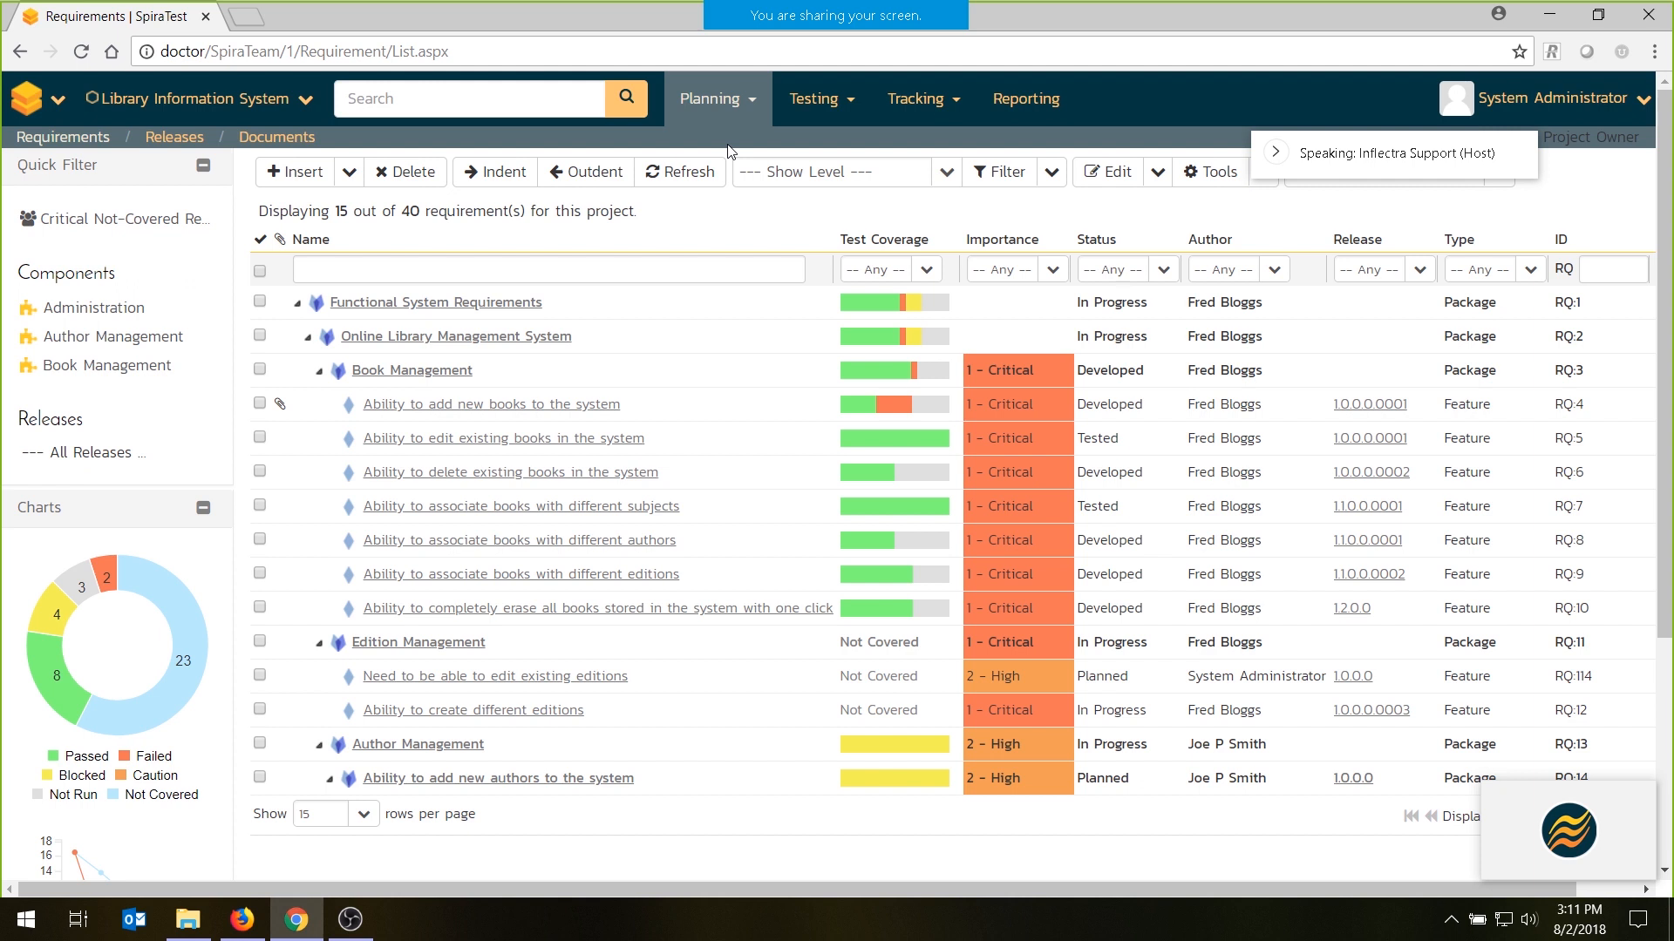
- Examine the requirements coverage chart and the test coverage details of individual requirements in the list
mouse_move(770, 7)
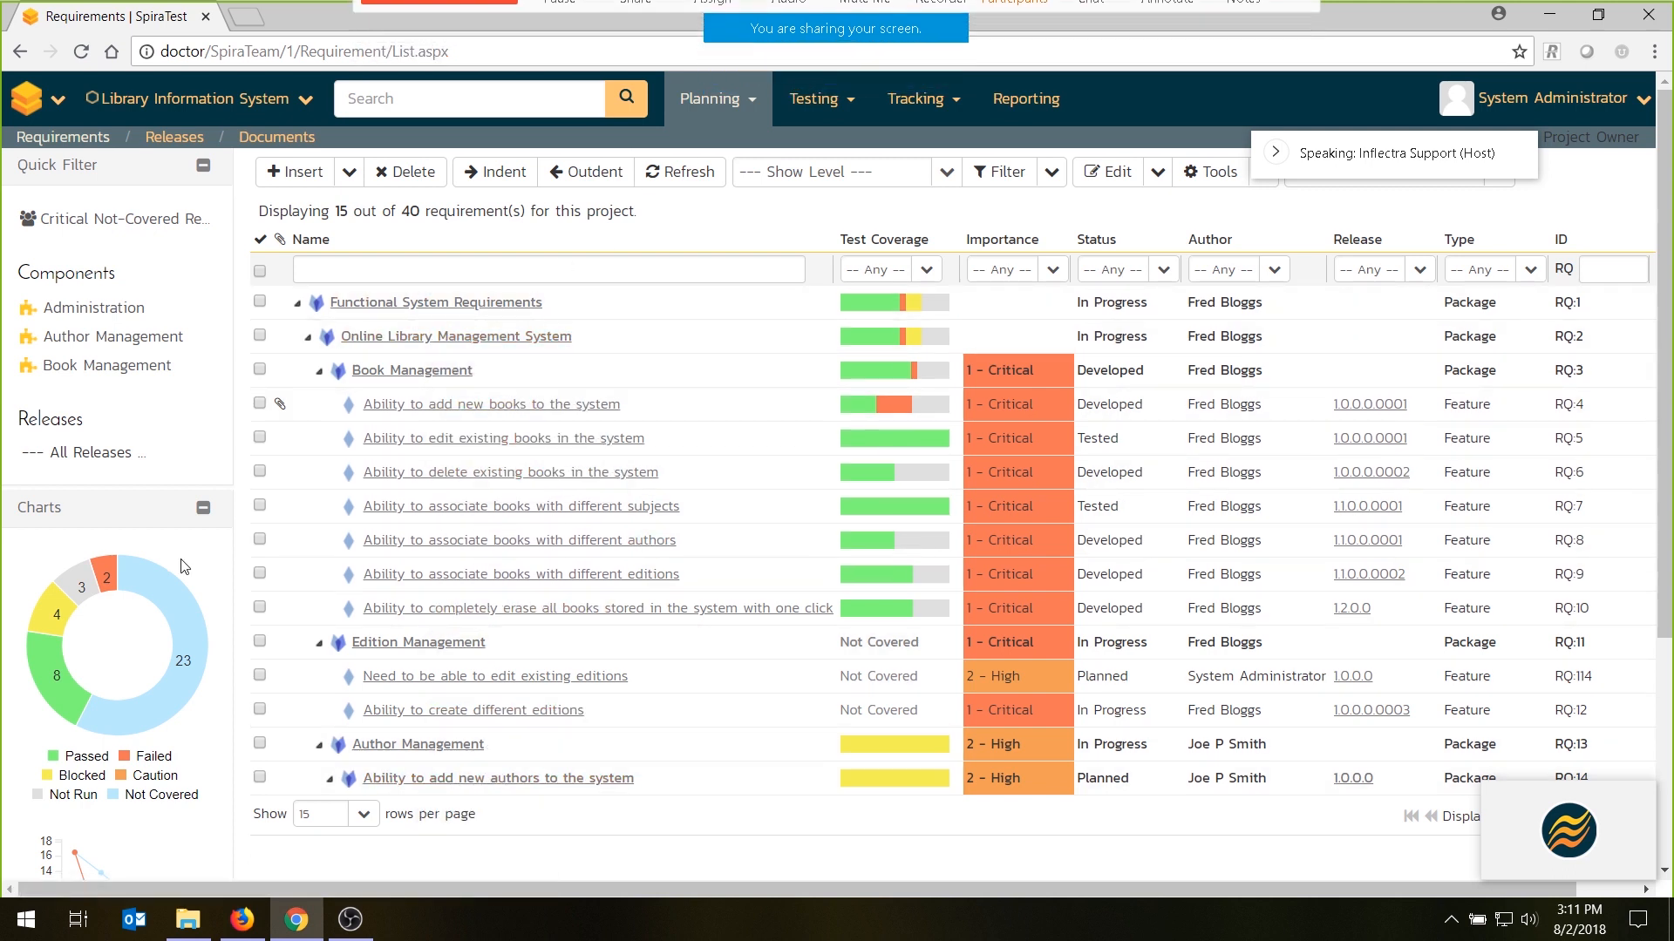
mouse_move(205, 646)
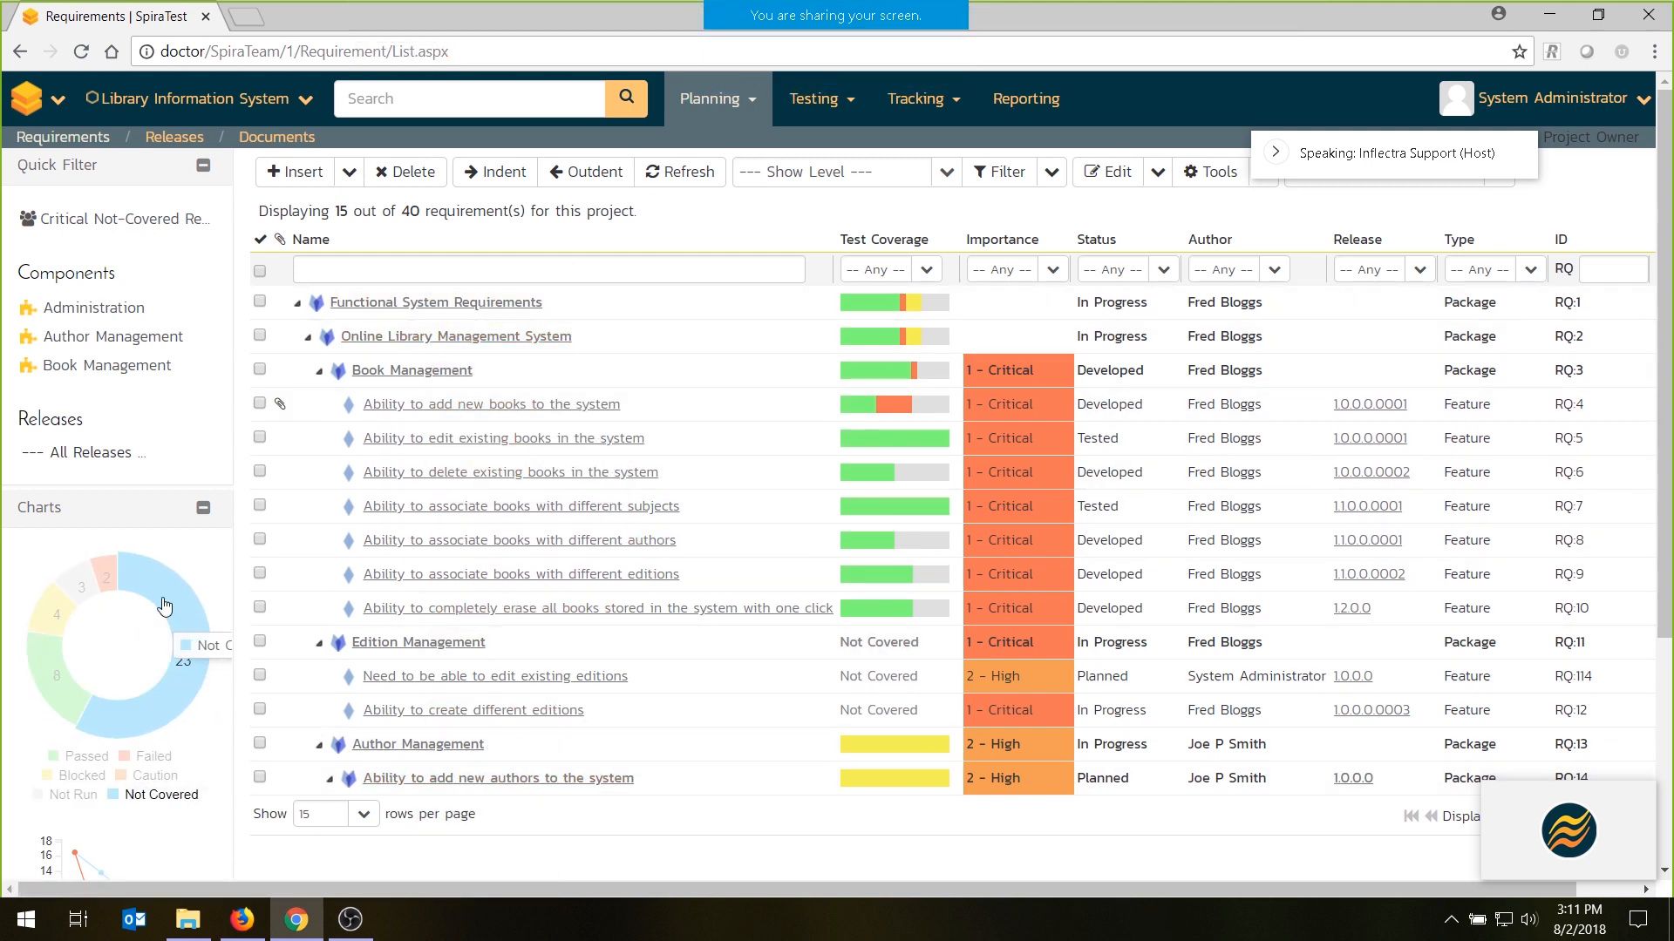
mouse_move(76, 584)
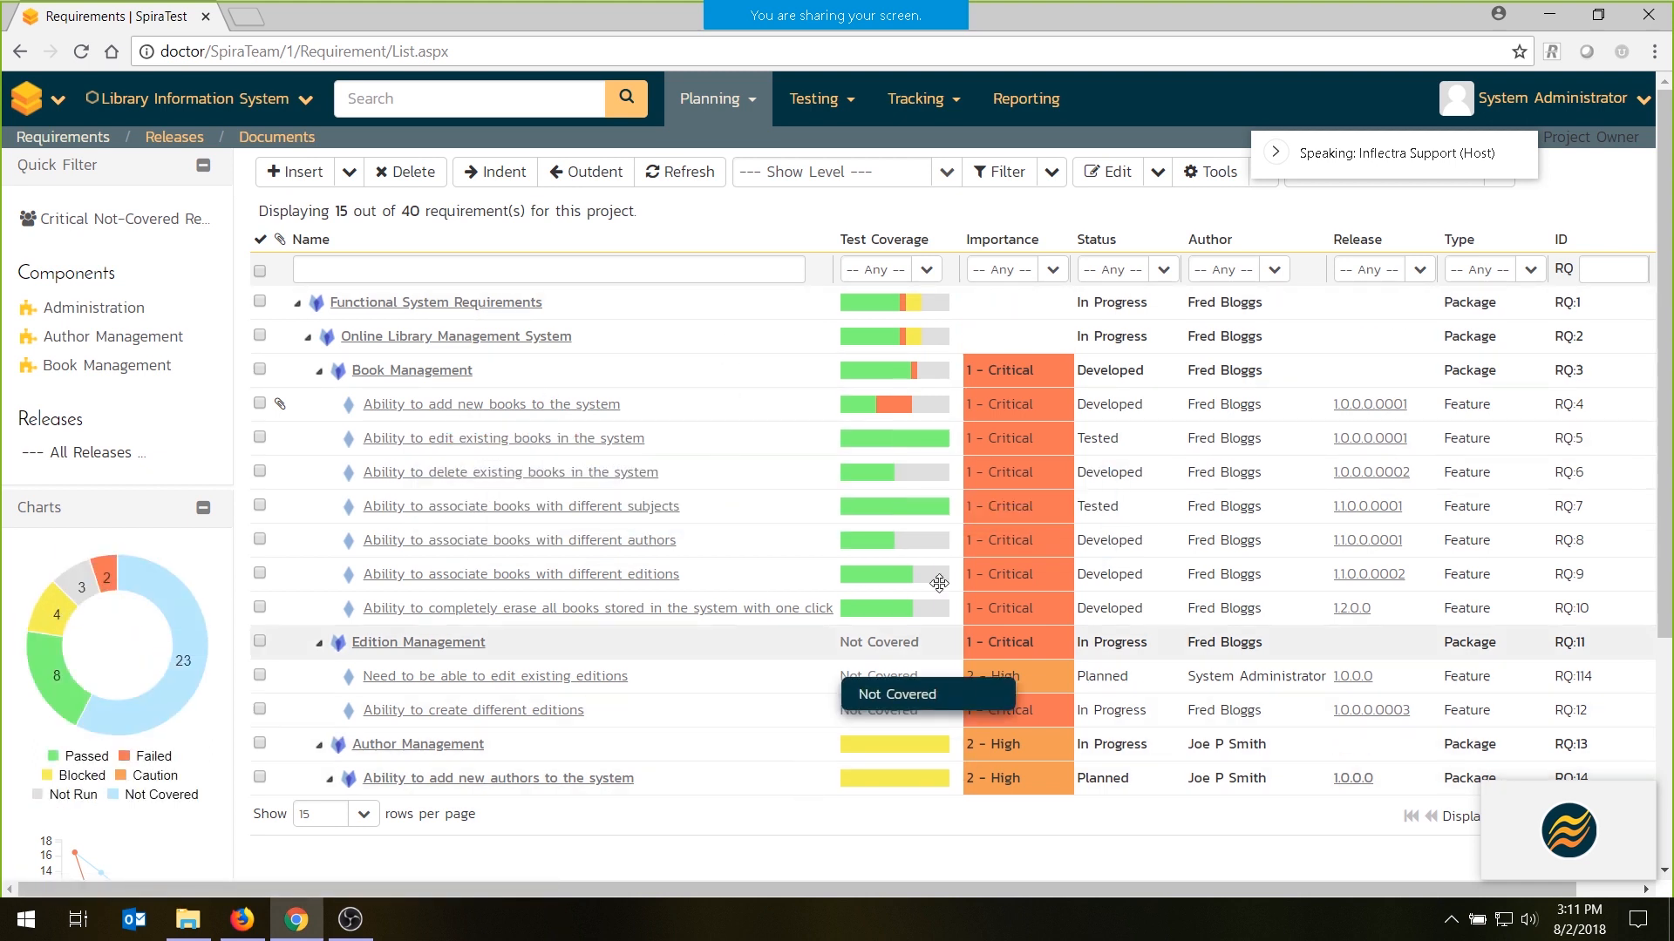
mouse_move(890, 476)
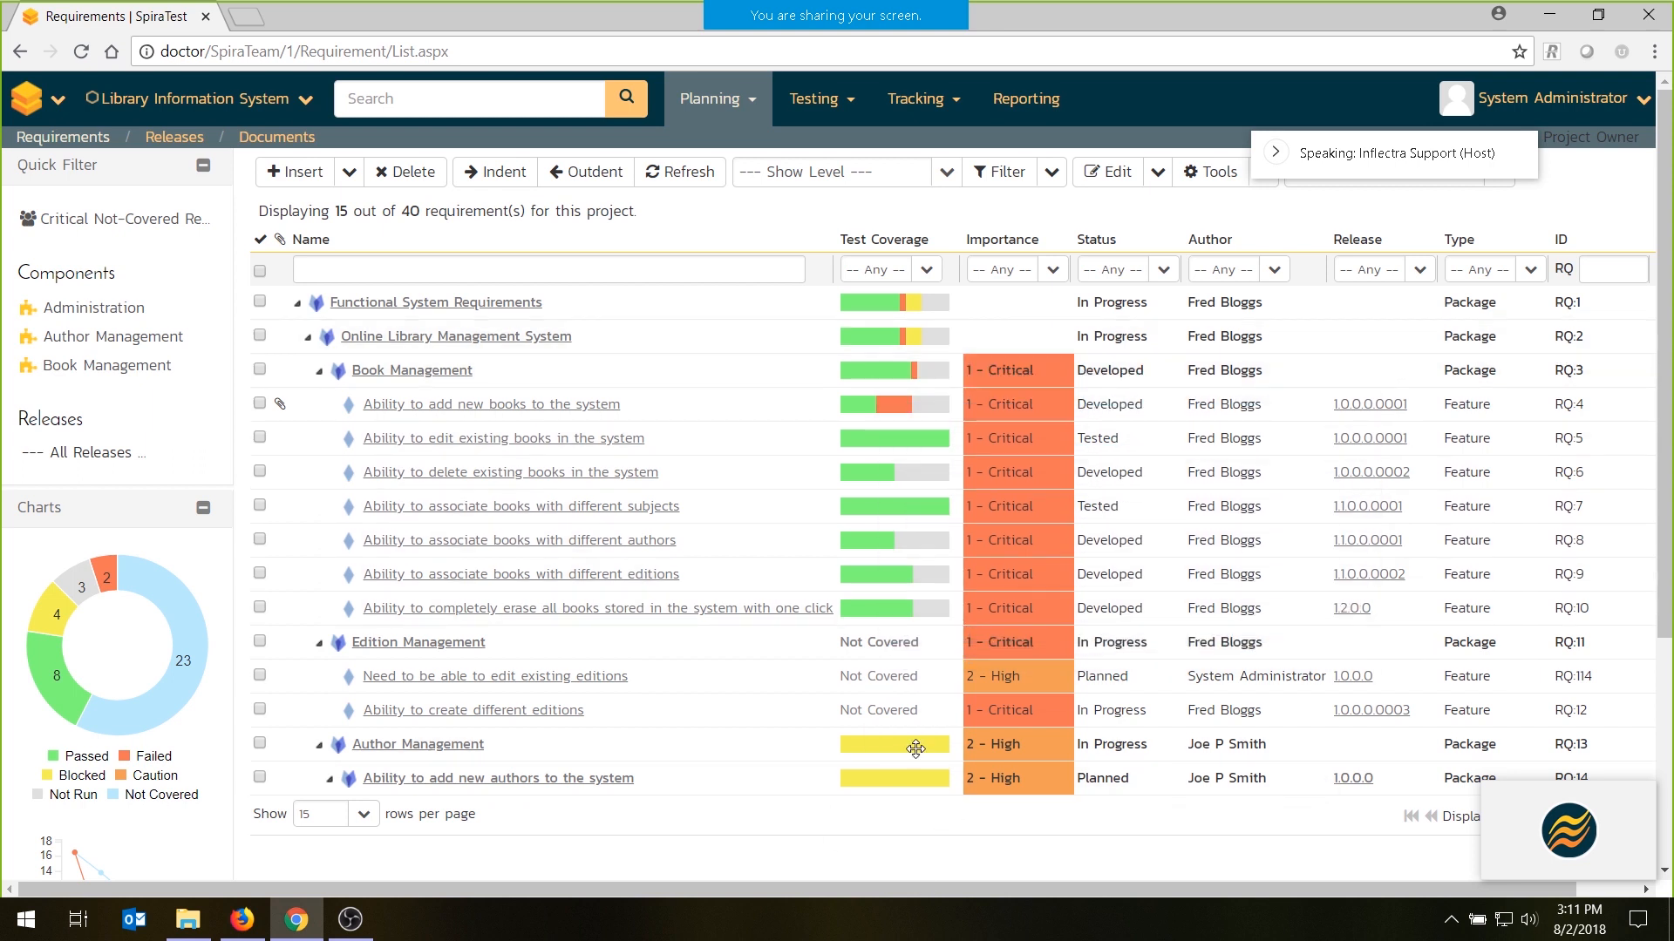
mouse_move(859, 417)
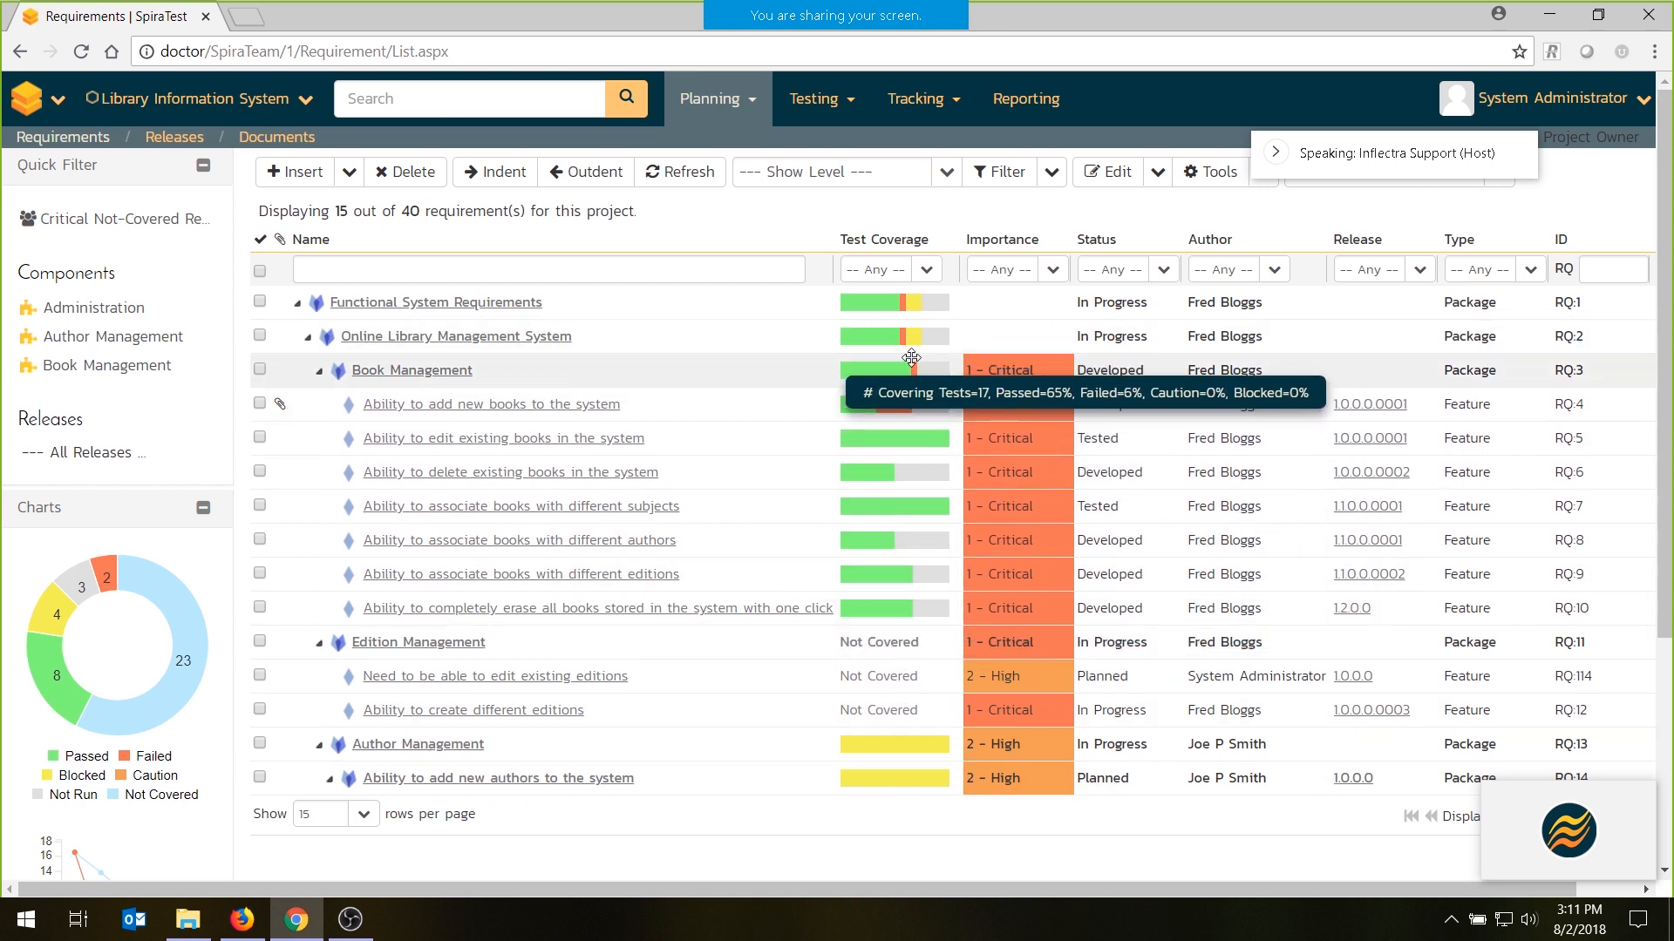
mouse_move(914, 410)
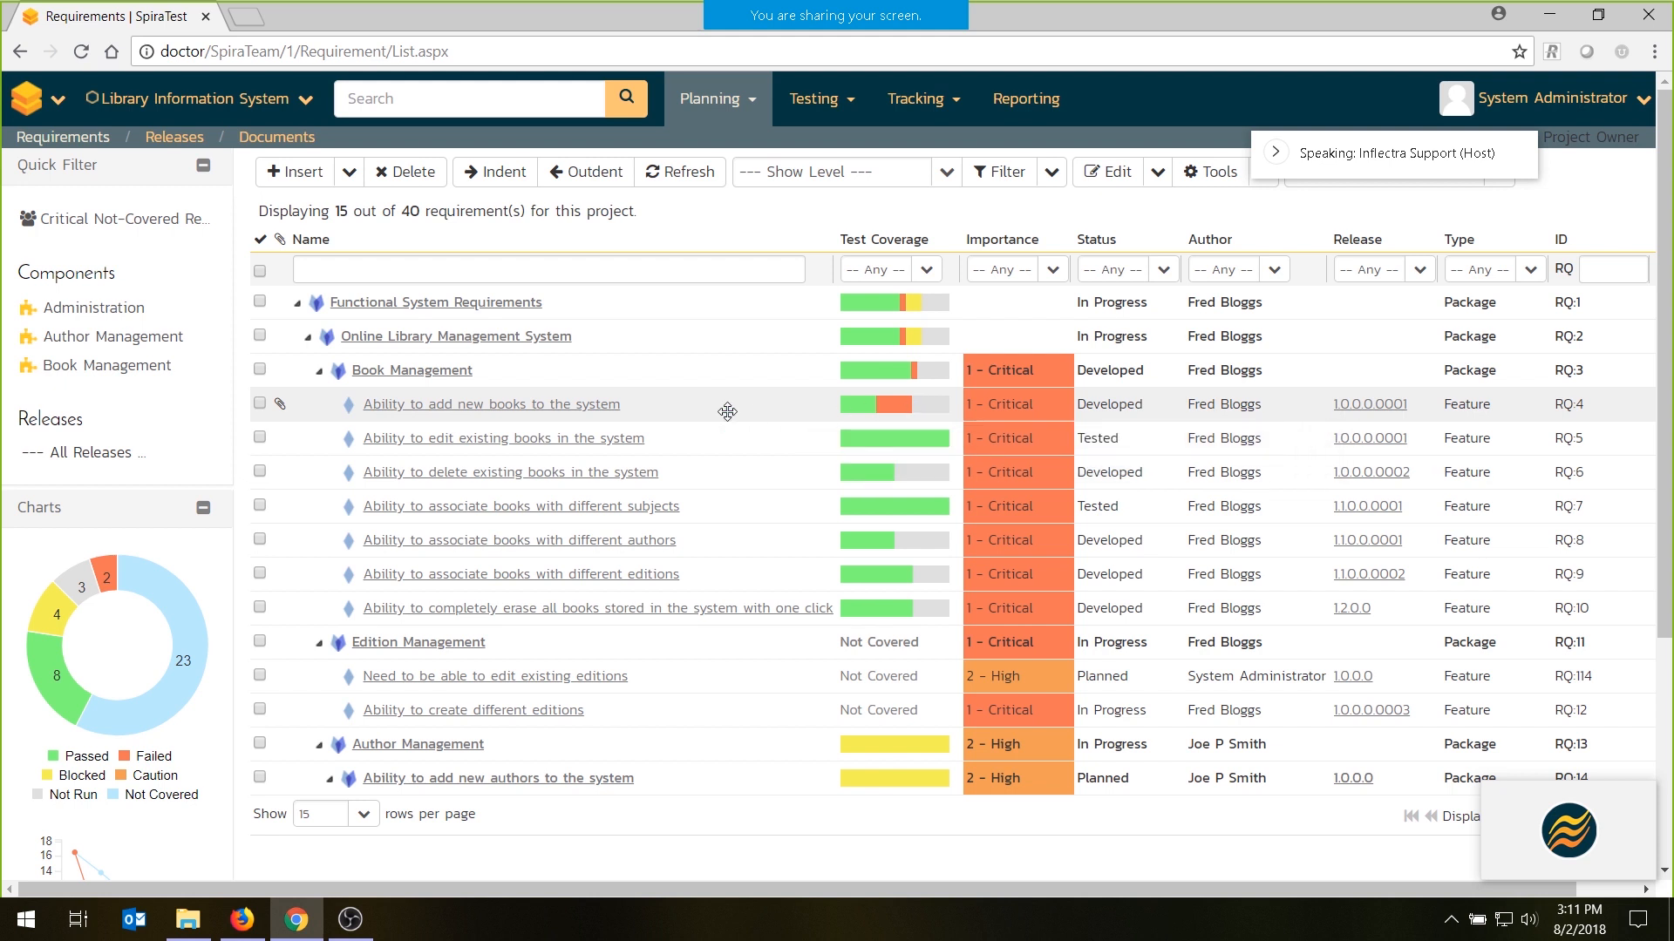
mouse_move(596, 421)
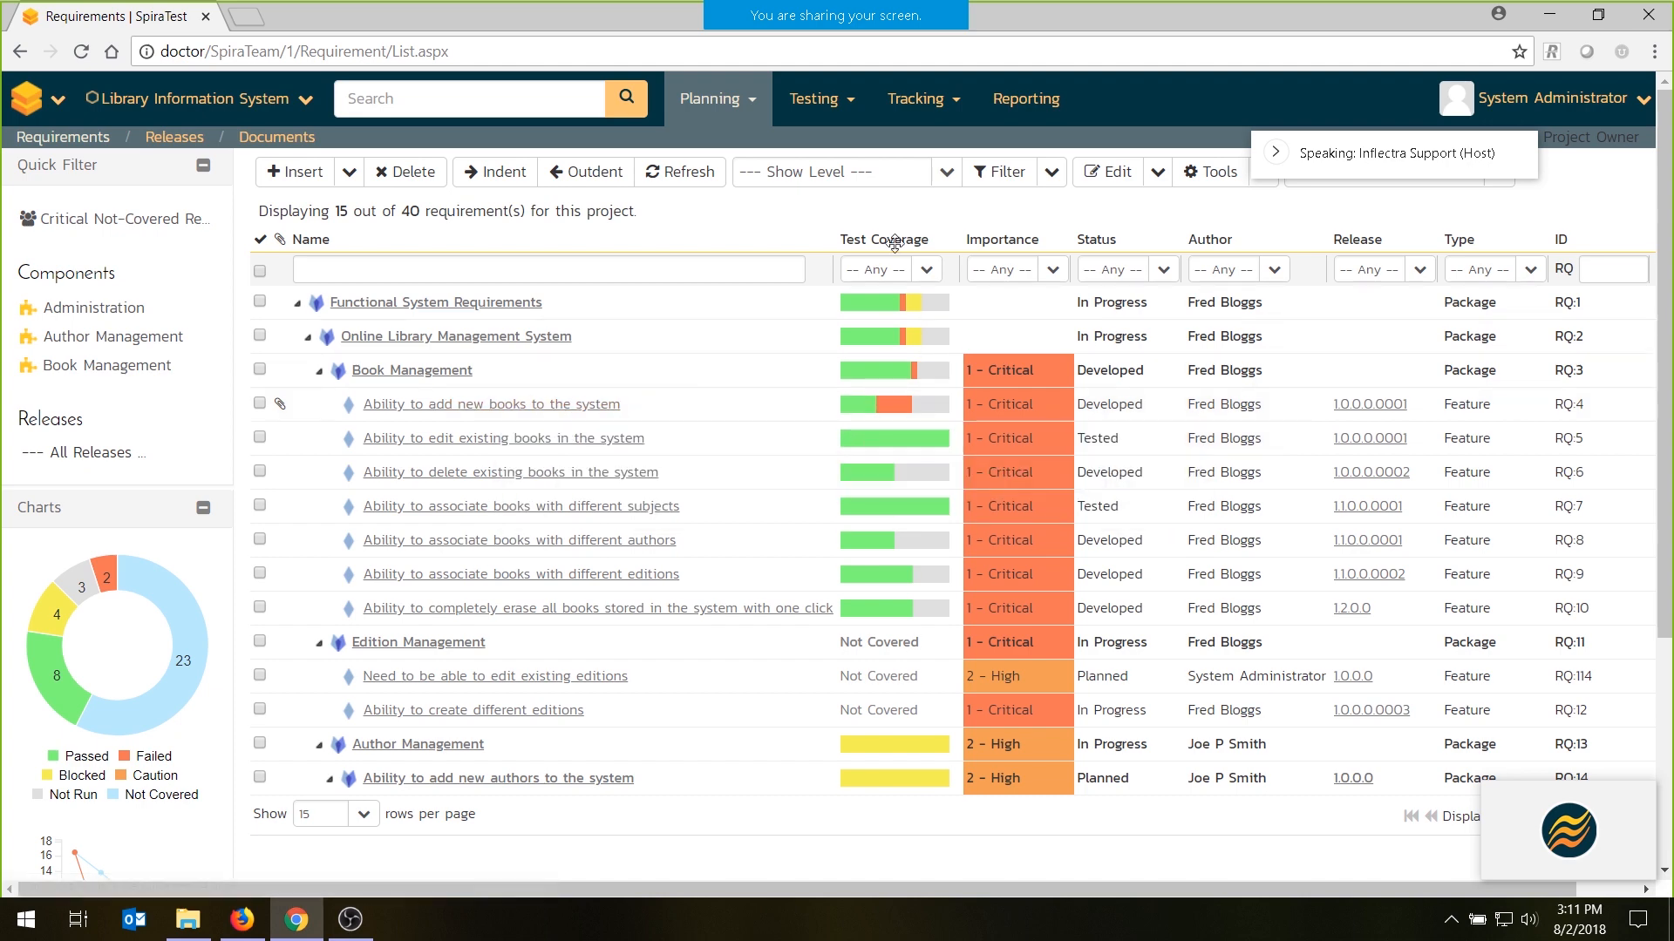
- Filter the requirements list by Not Covered and by > 0% Failed test coverage, and clear the filters
left_click(924, 269)
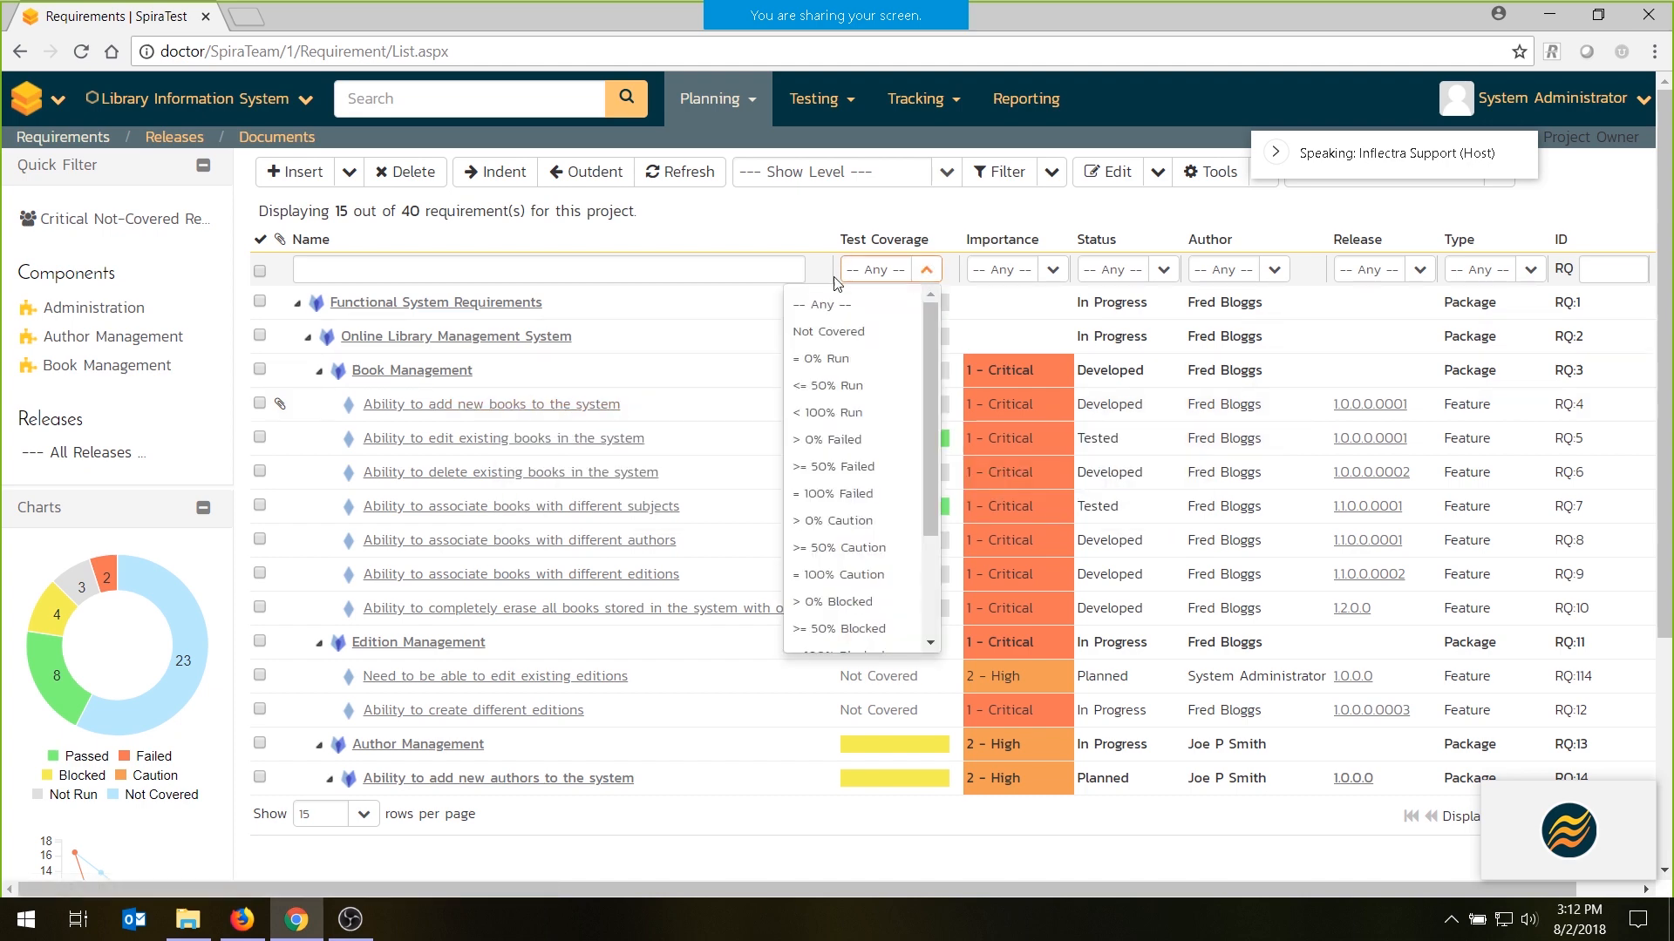
left_click(833, 332)
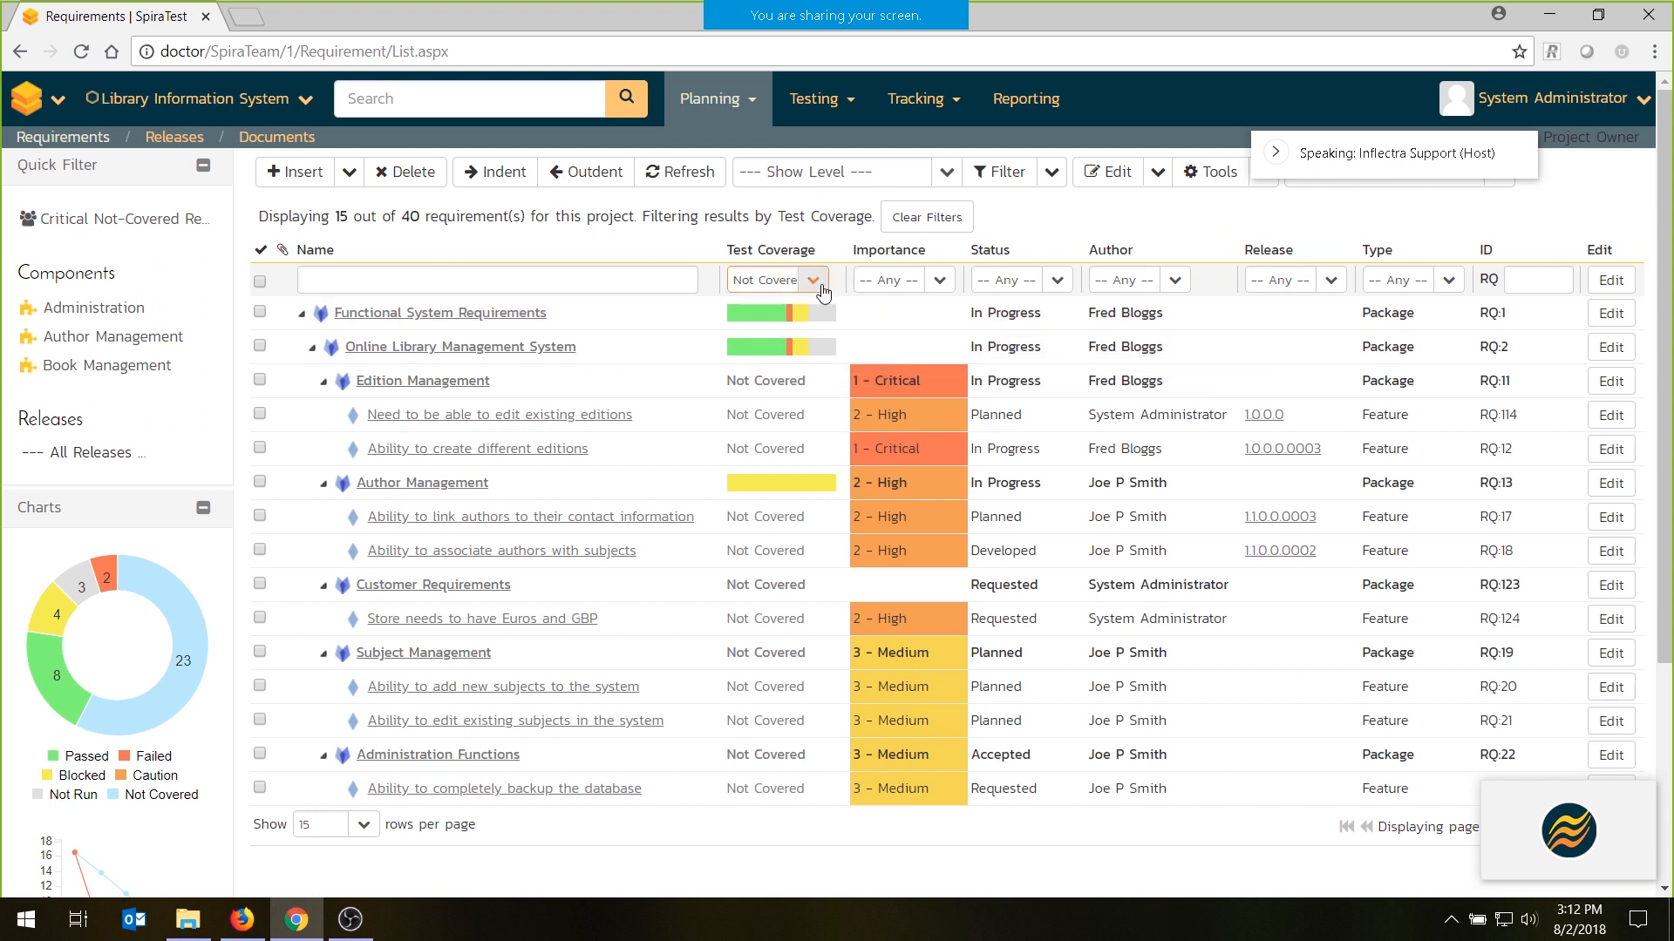
left_click(814, 281)
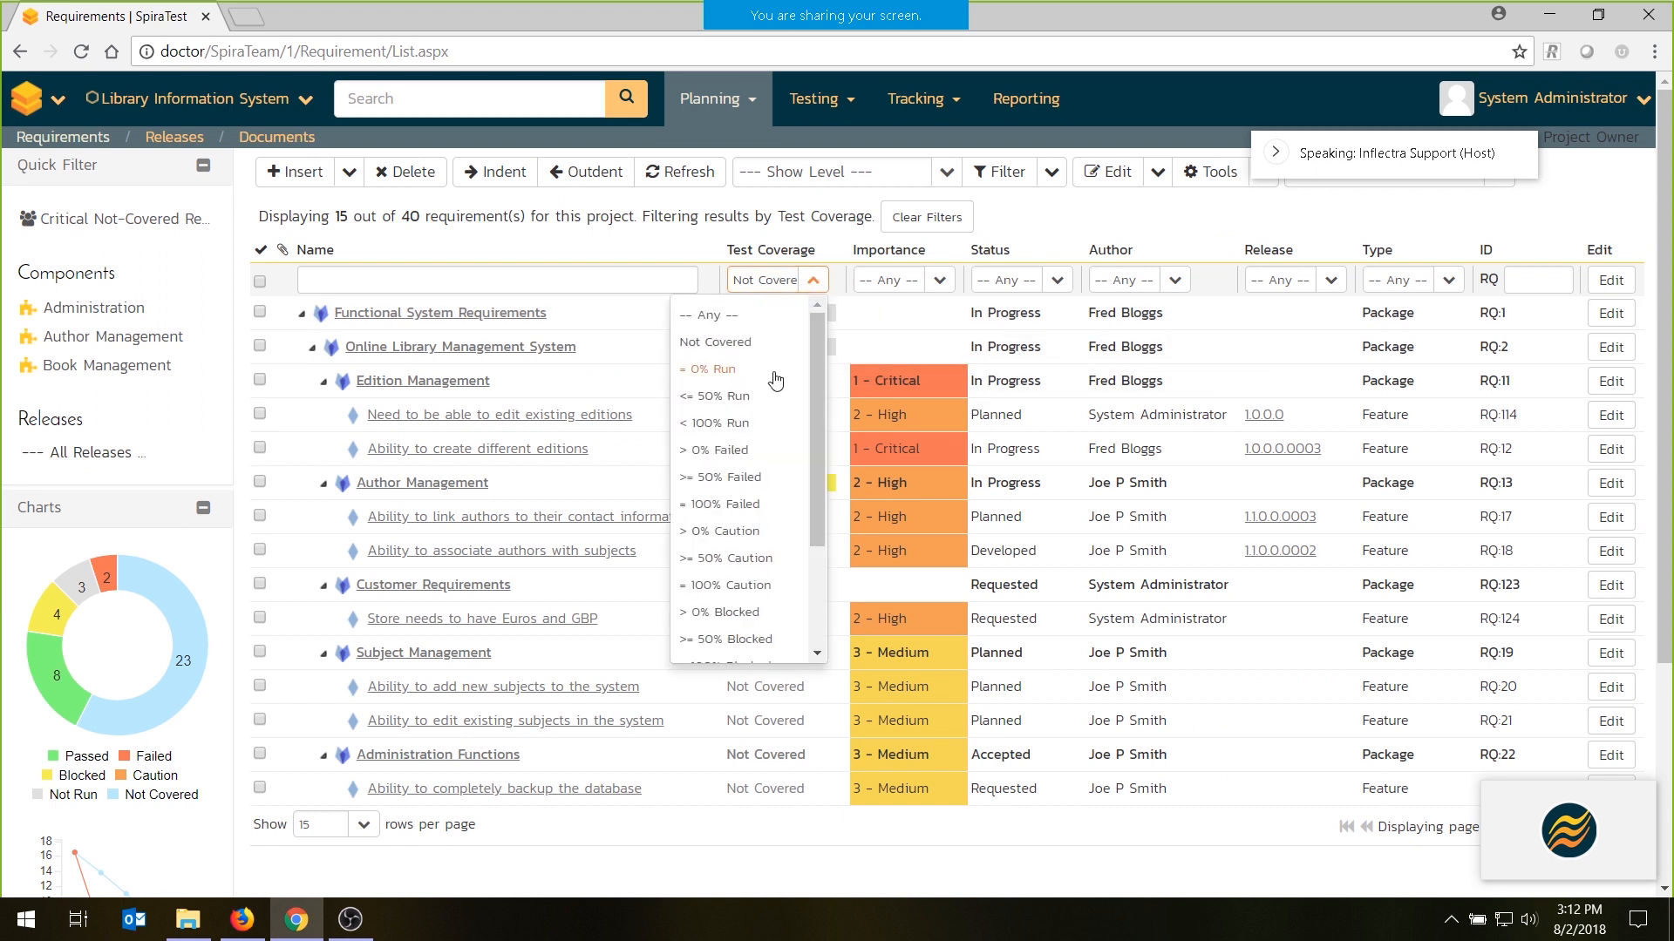
left_click(743, 451)
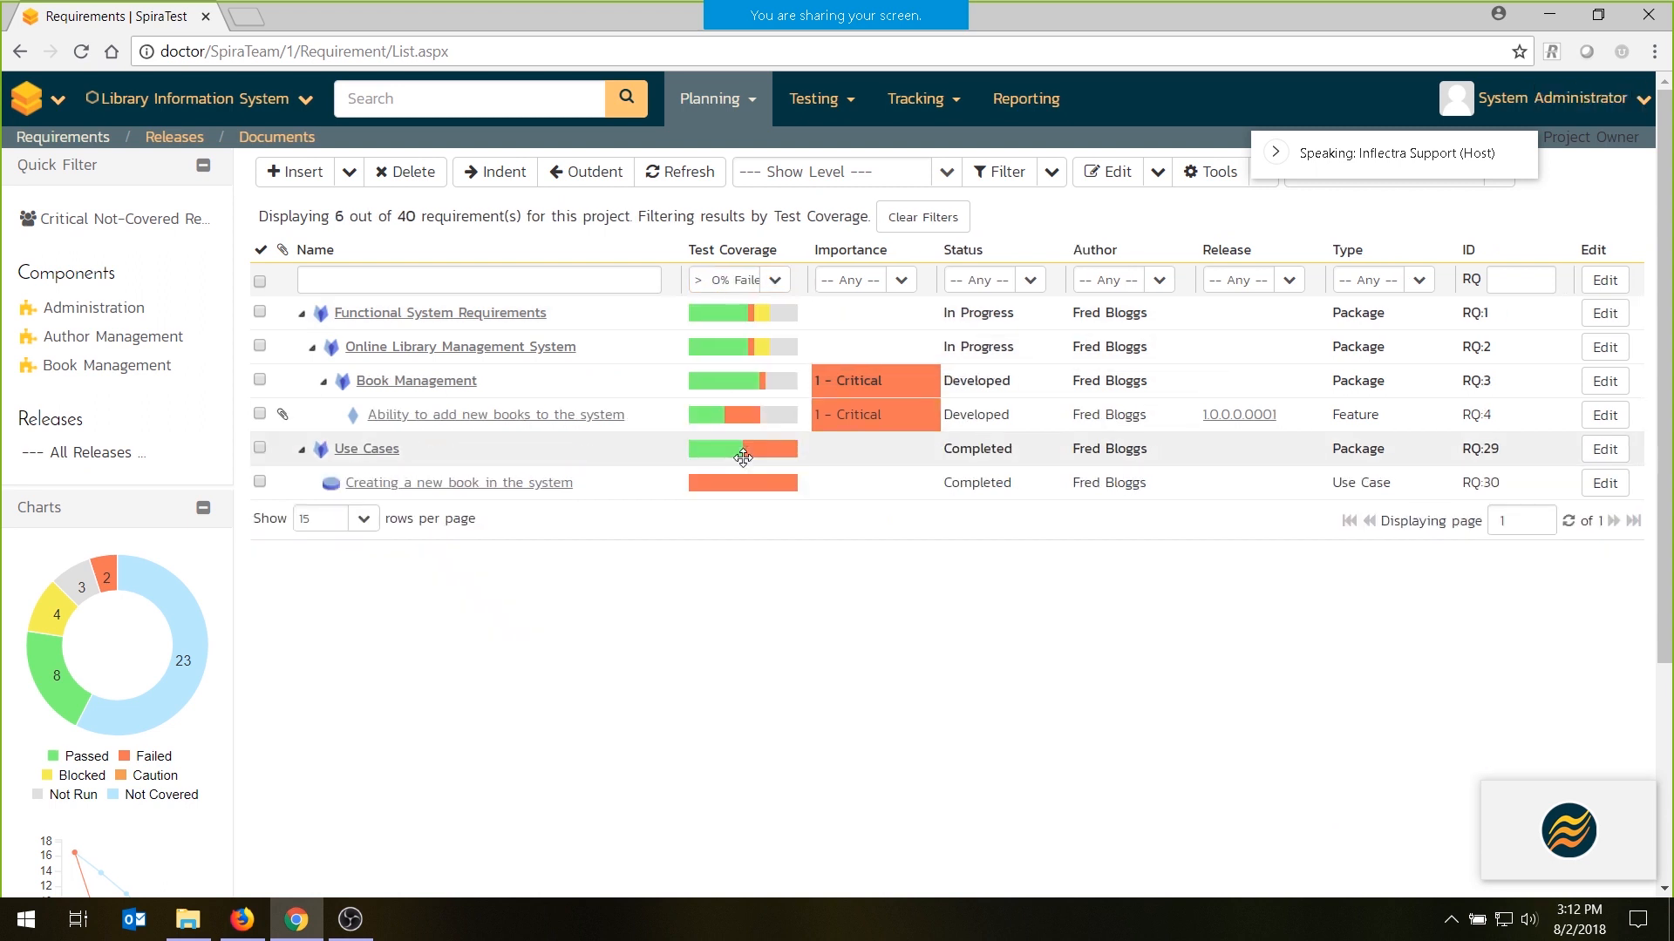
left_click(921, 216)
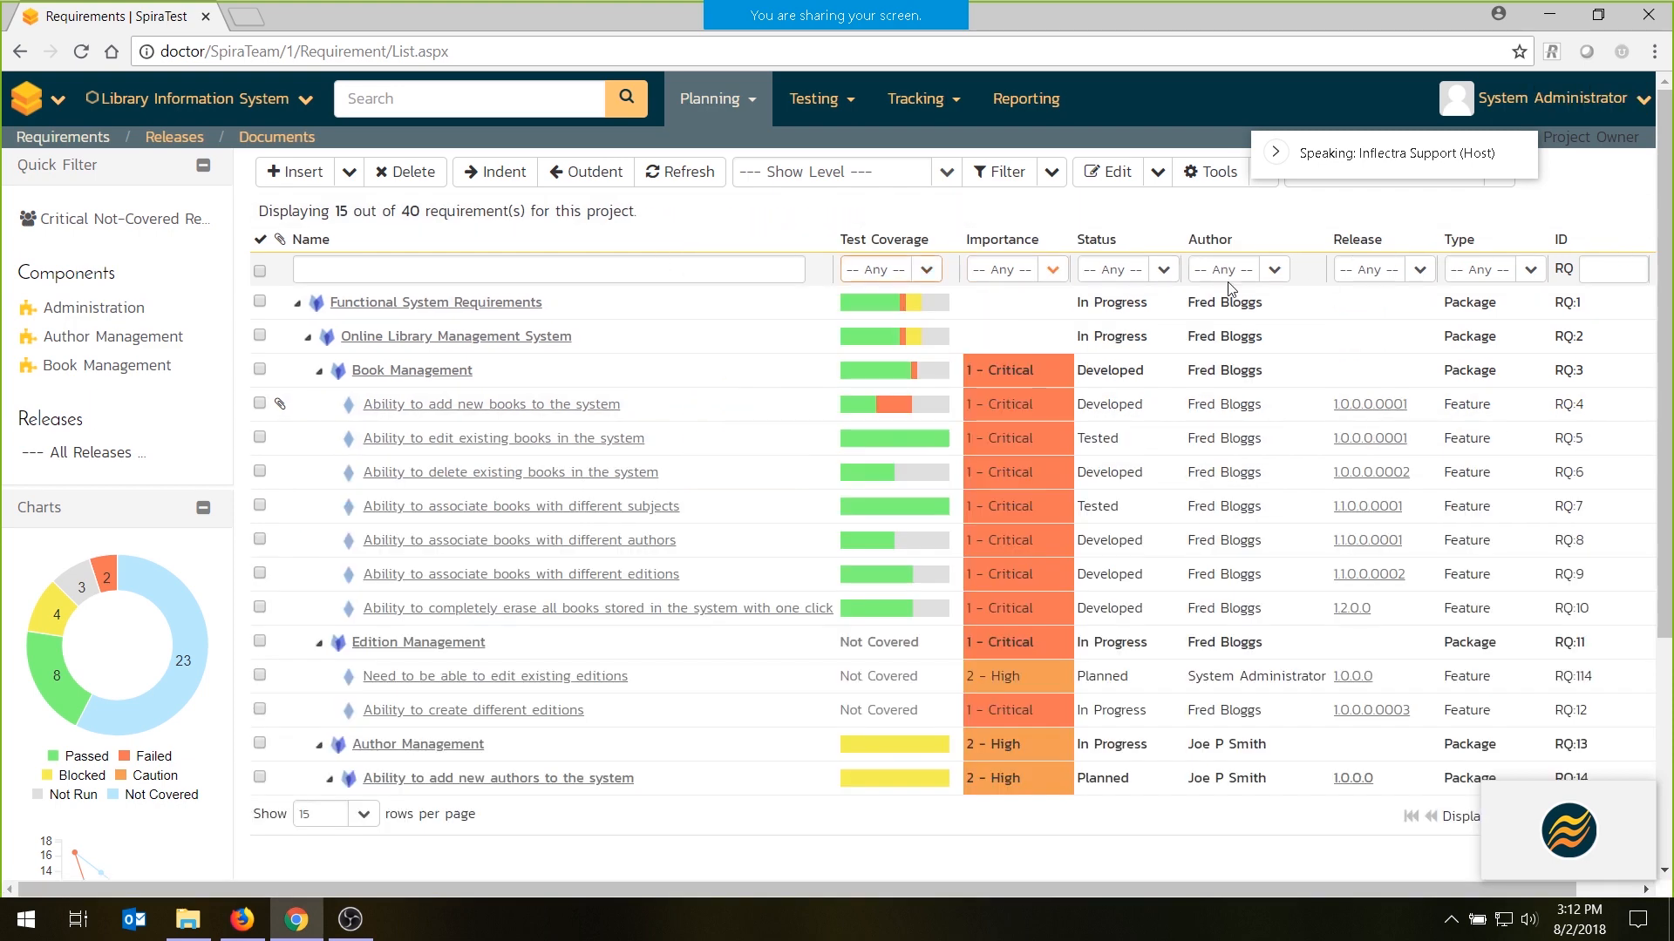
- Open requirements RQ:5, RQ:6 and RQ:7 for inline editing and show the options for inserting a requirement
left_click(1060, 174)
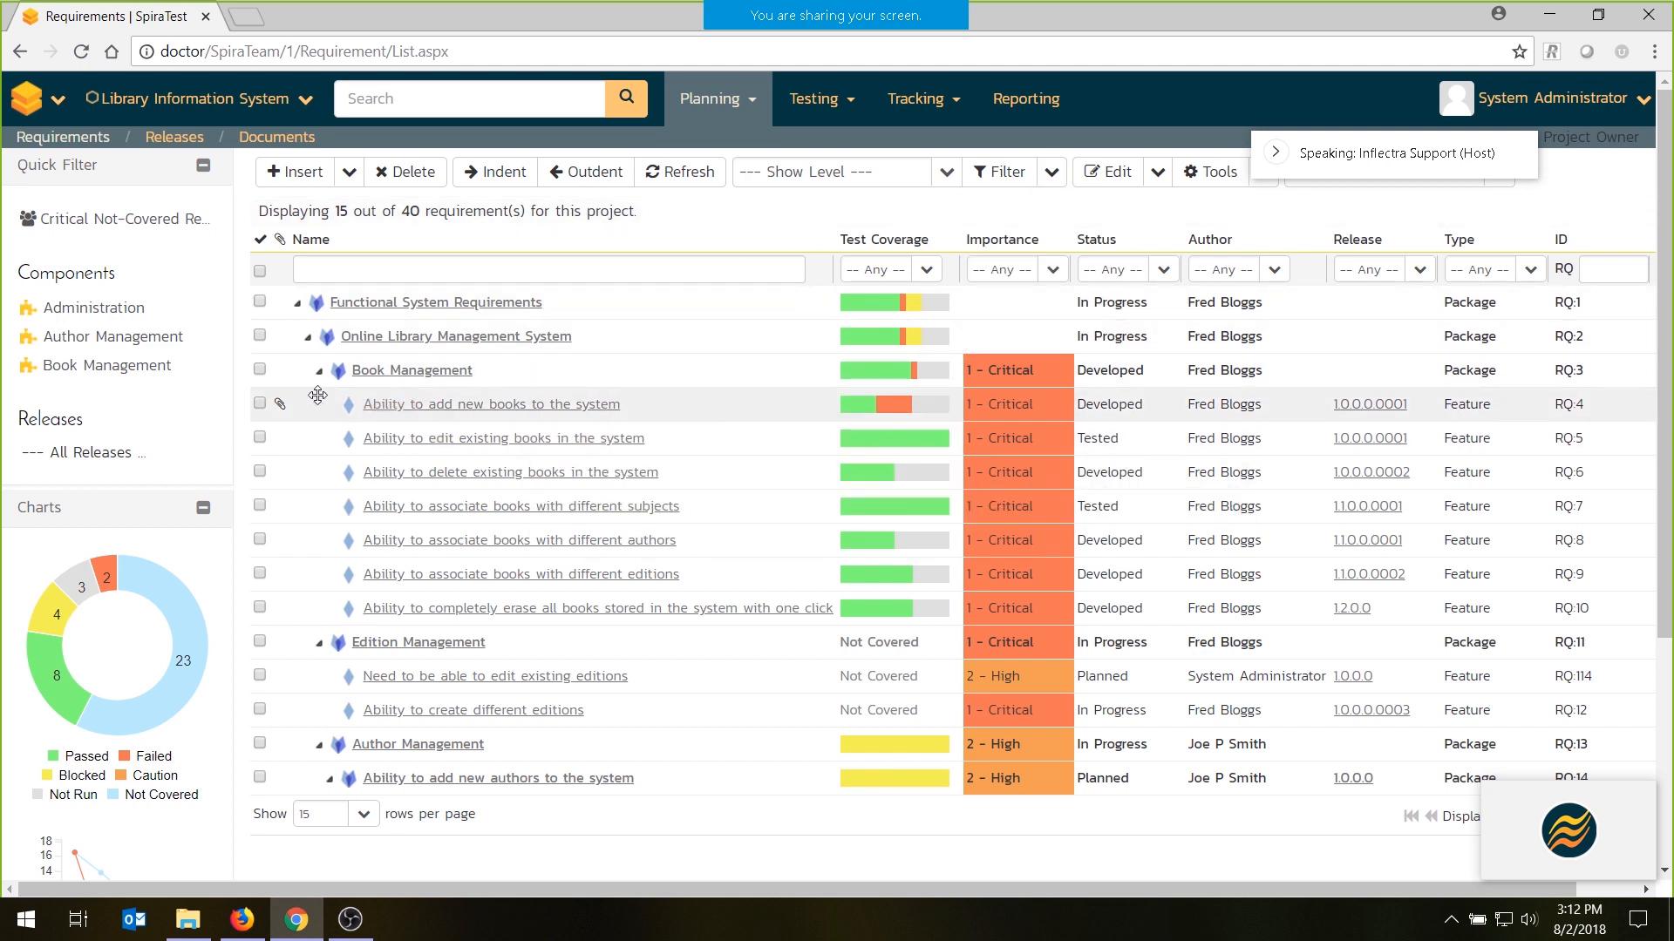
double_click(716, 440)
double_click(724, 489)
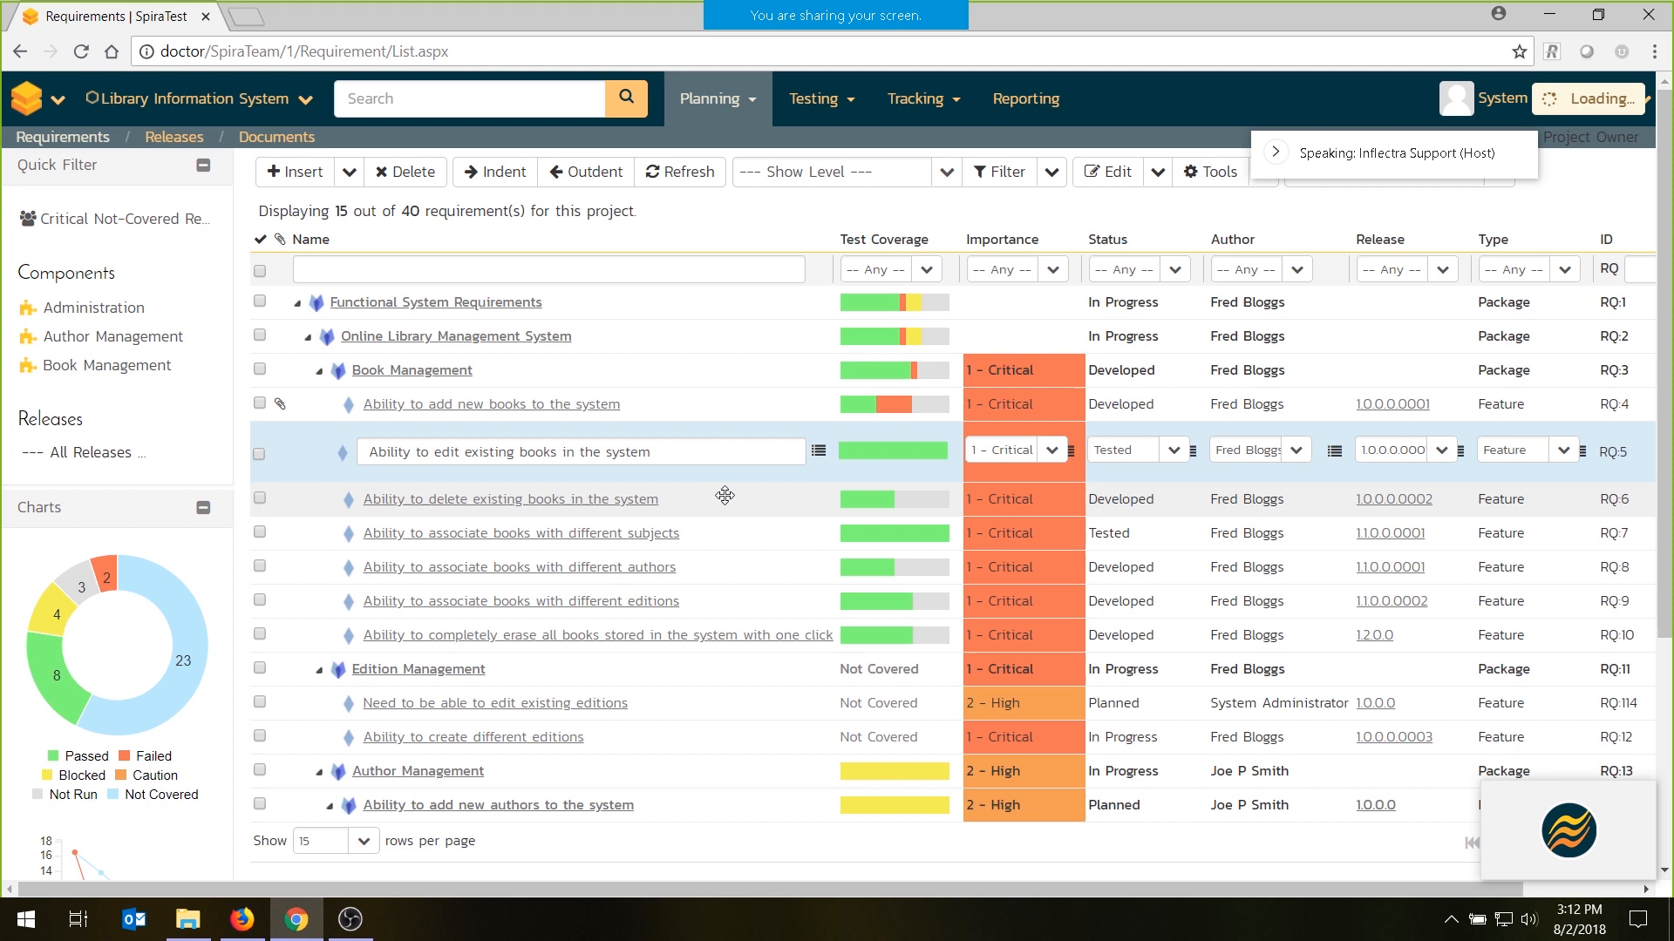
double_click(736, 539)
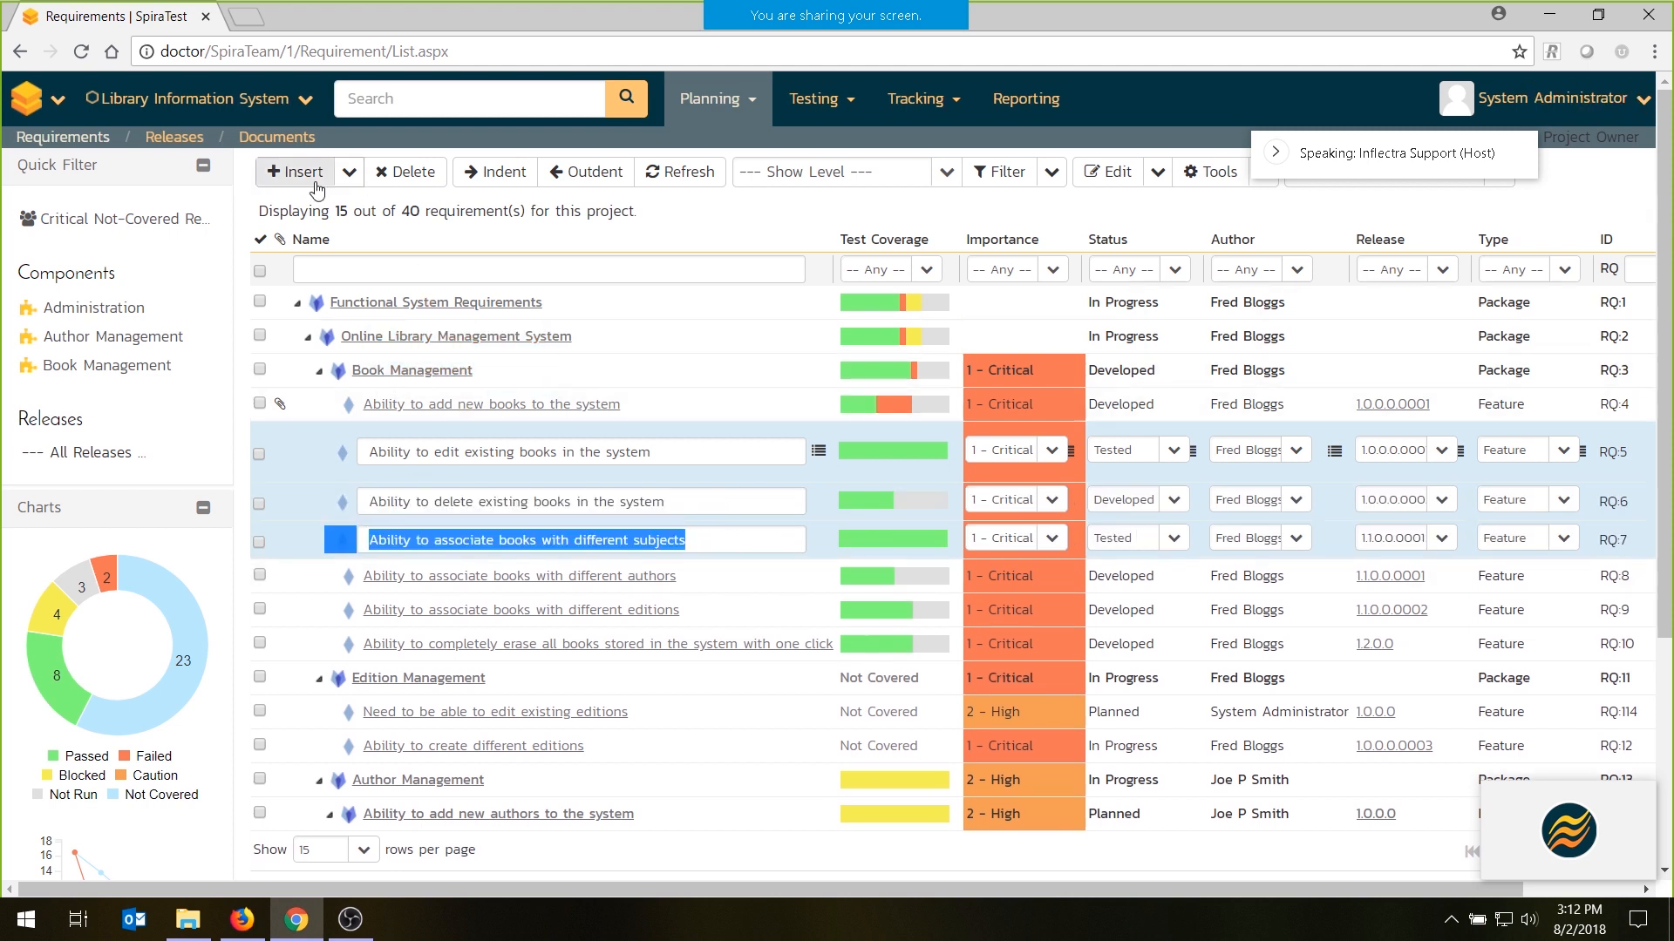
left_click(348, 172)
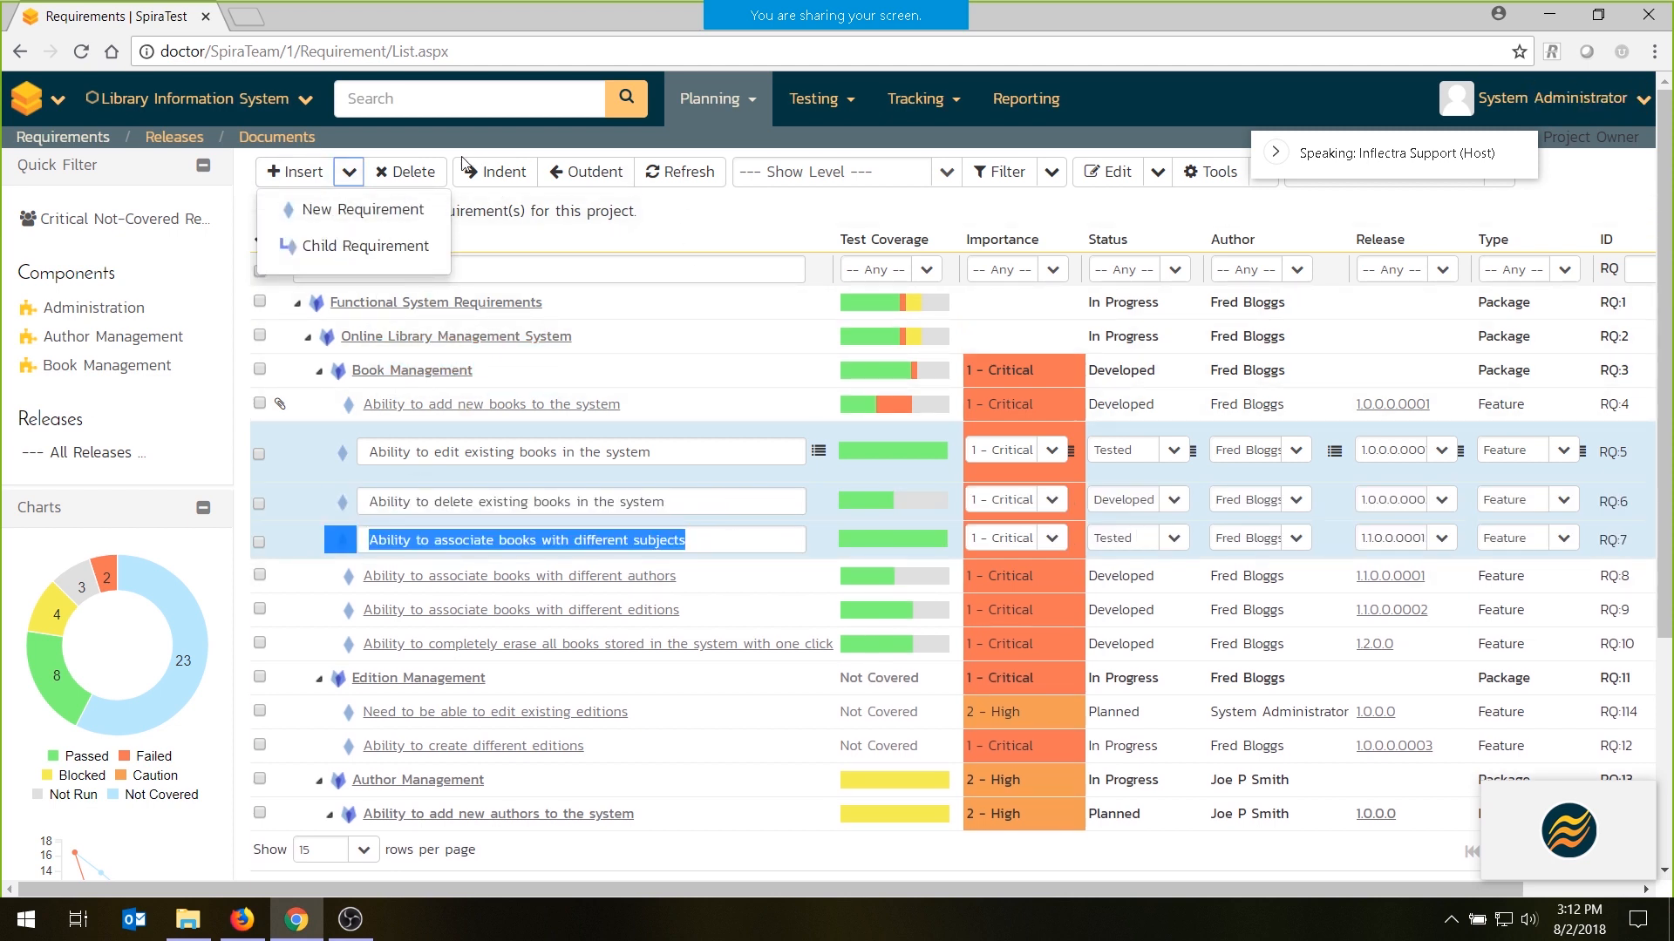
- Cancel the inline editing of the requirements and open the requirement "Ability to add new books to the system"
left_click(684, 453)
key("Escape")
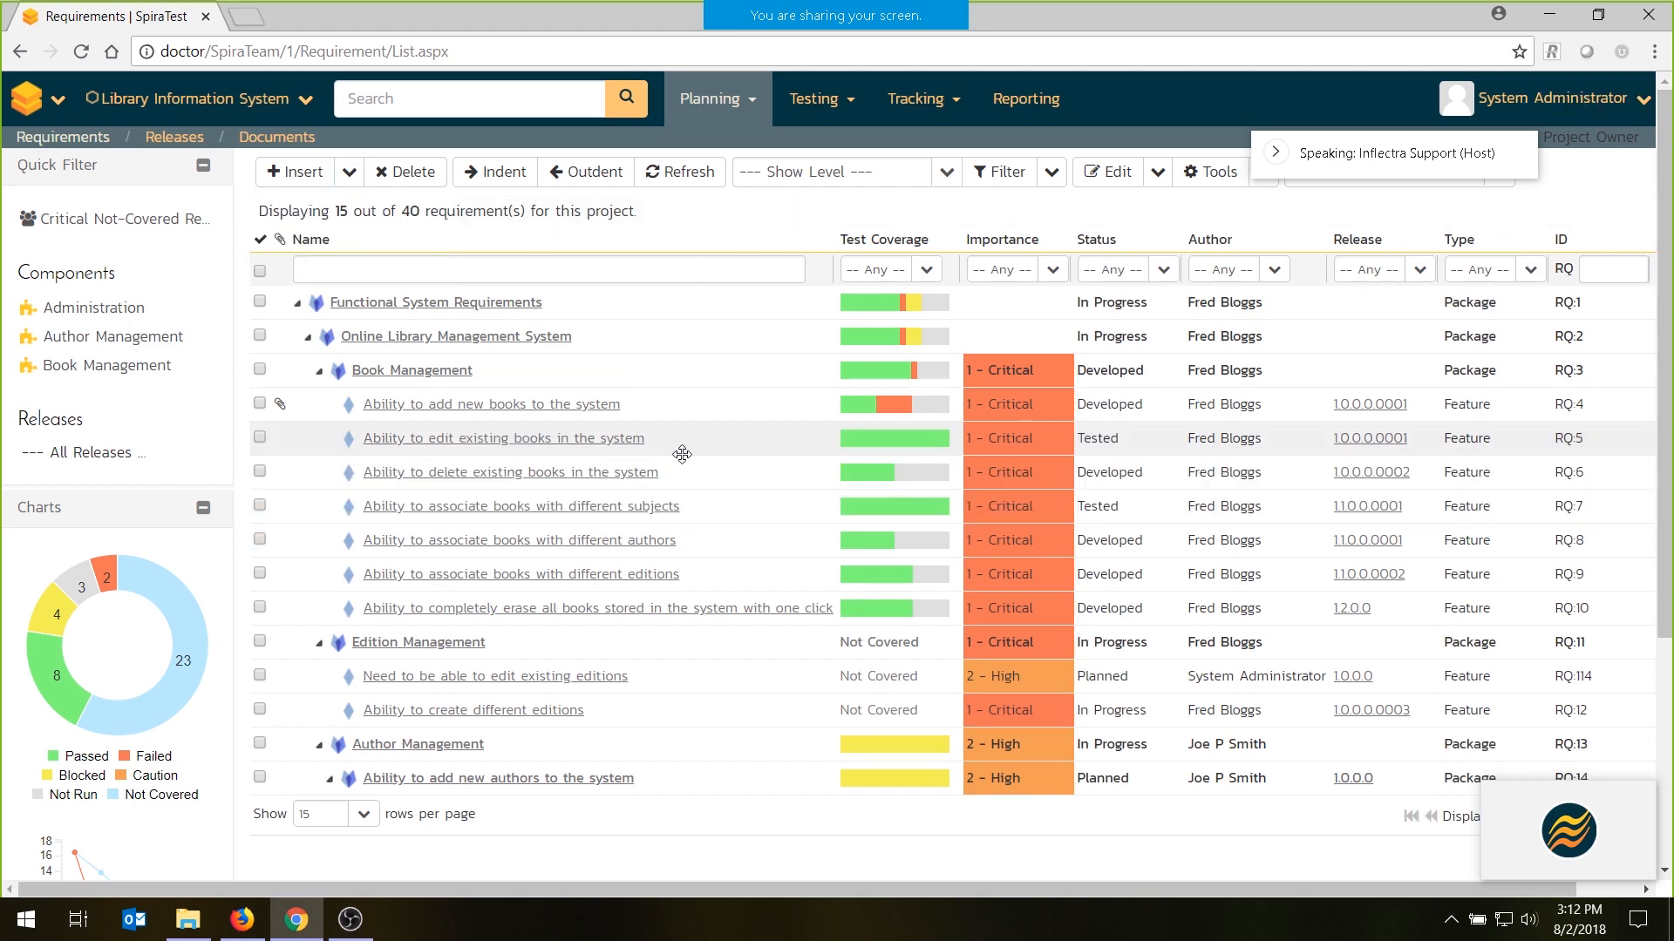
left_click(566, 407)
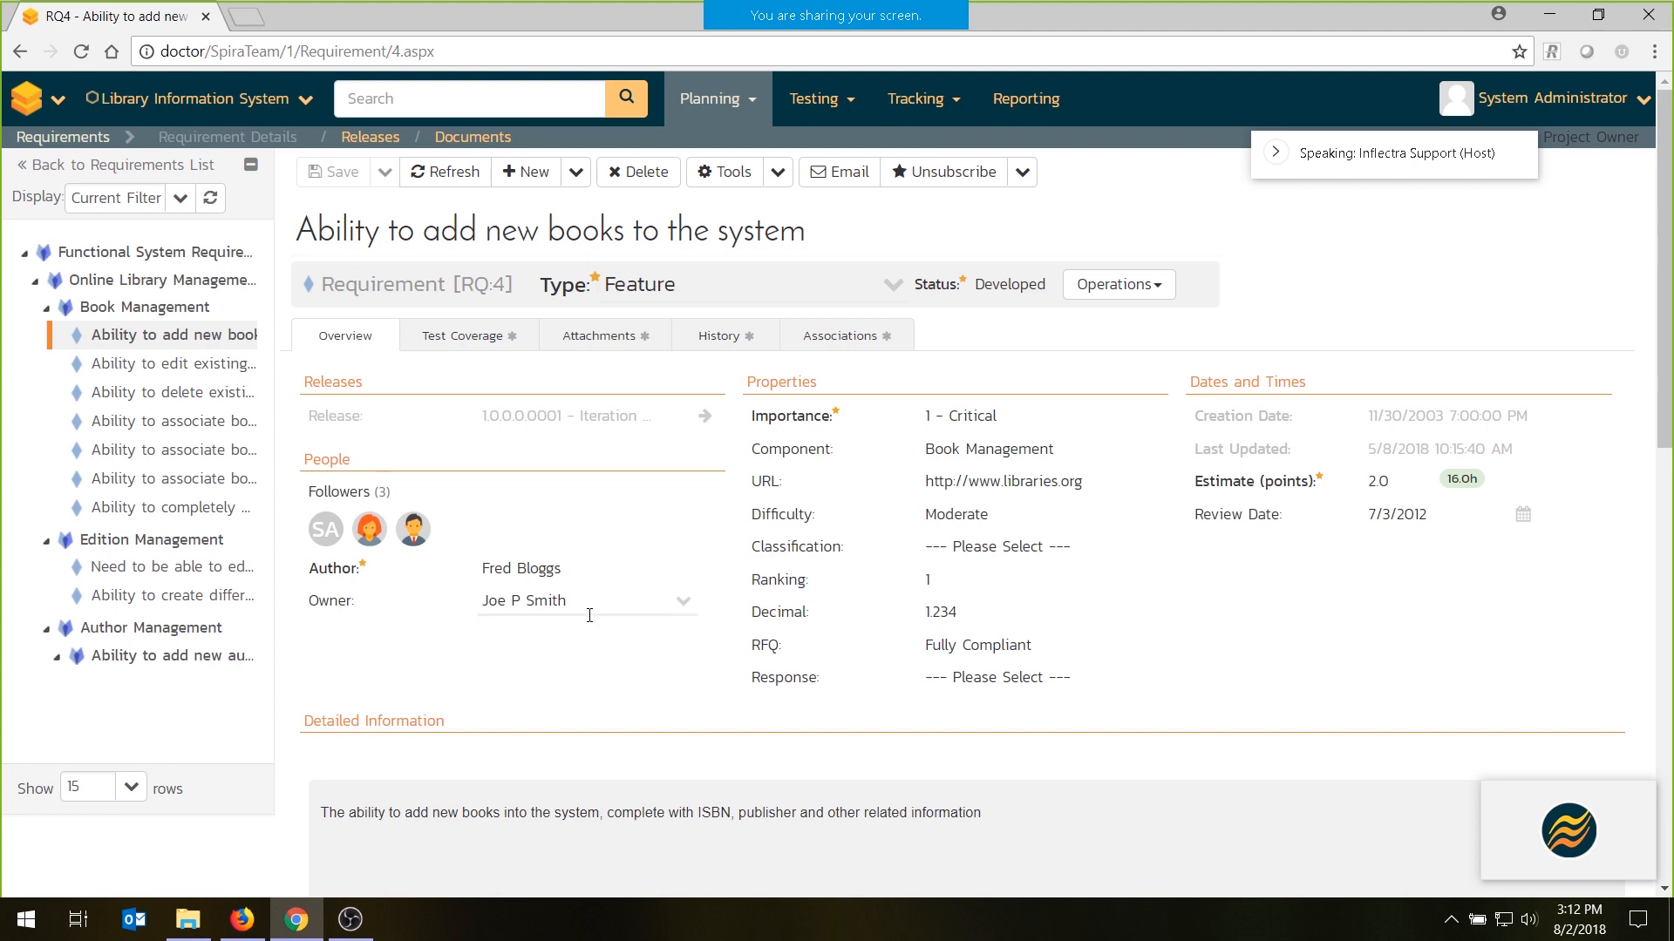
- Review the requirement's properties, detailed description and comments, and show the available workflow operations
scroll(610, 619, "down", 2)
left_click(605, 660)
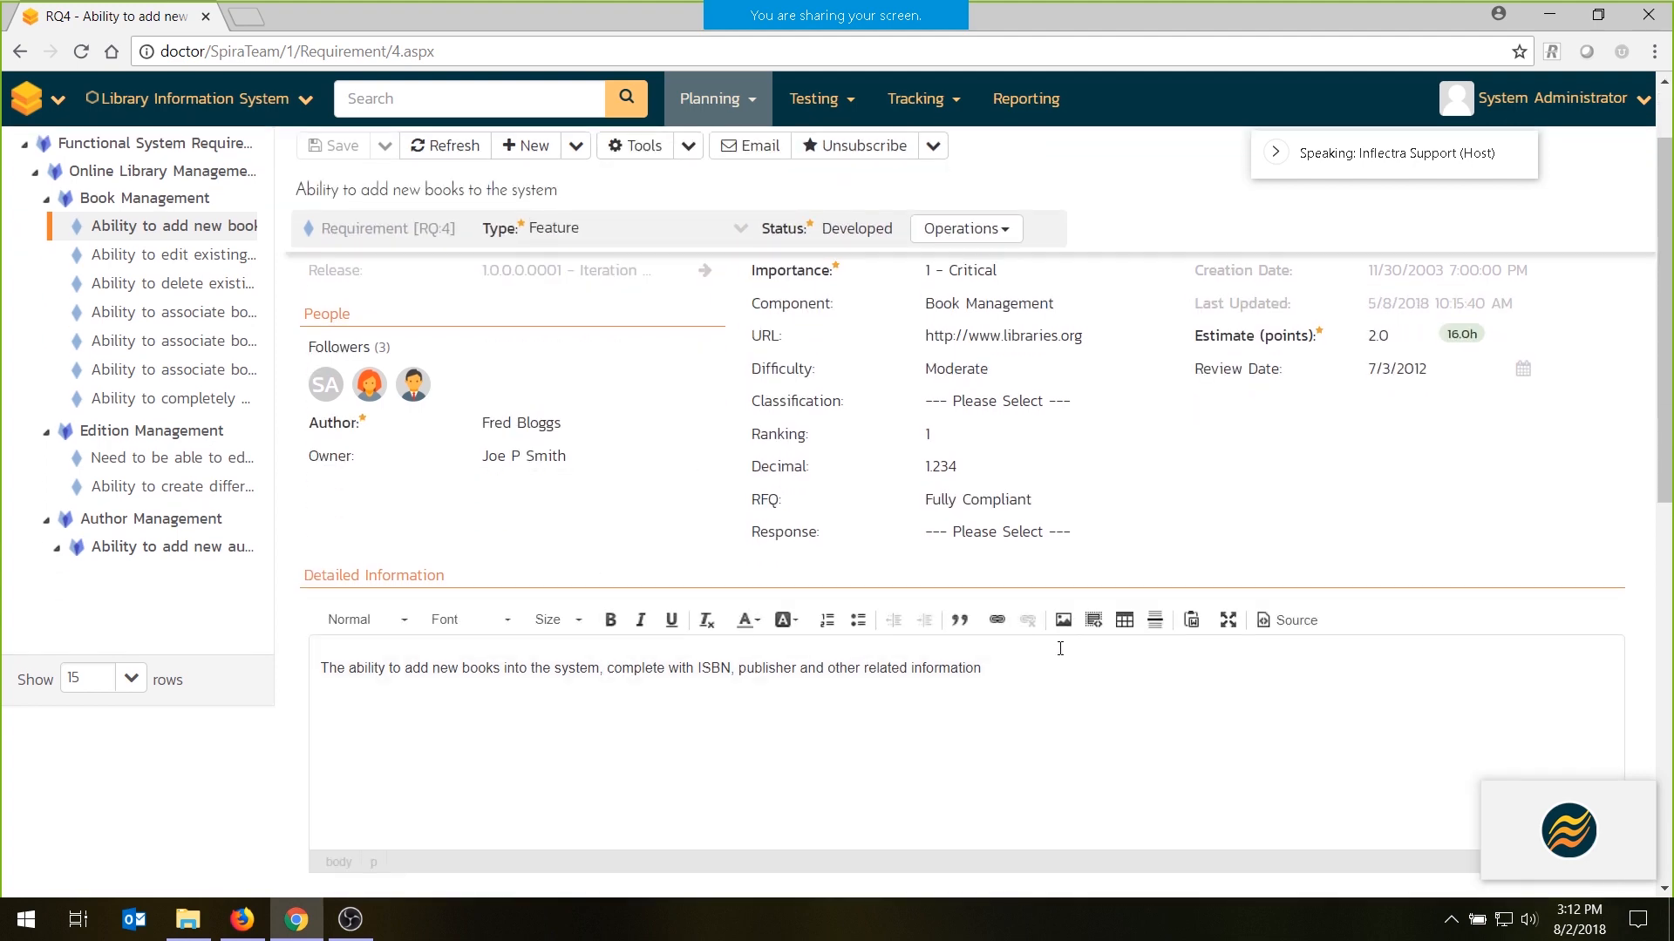
scroll(784, 567, "down", 5)
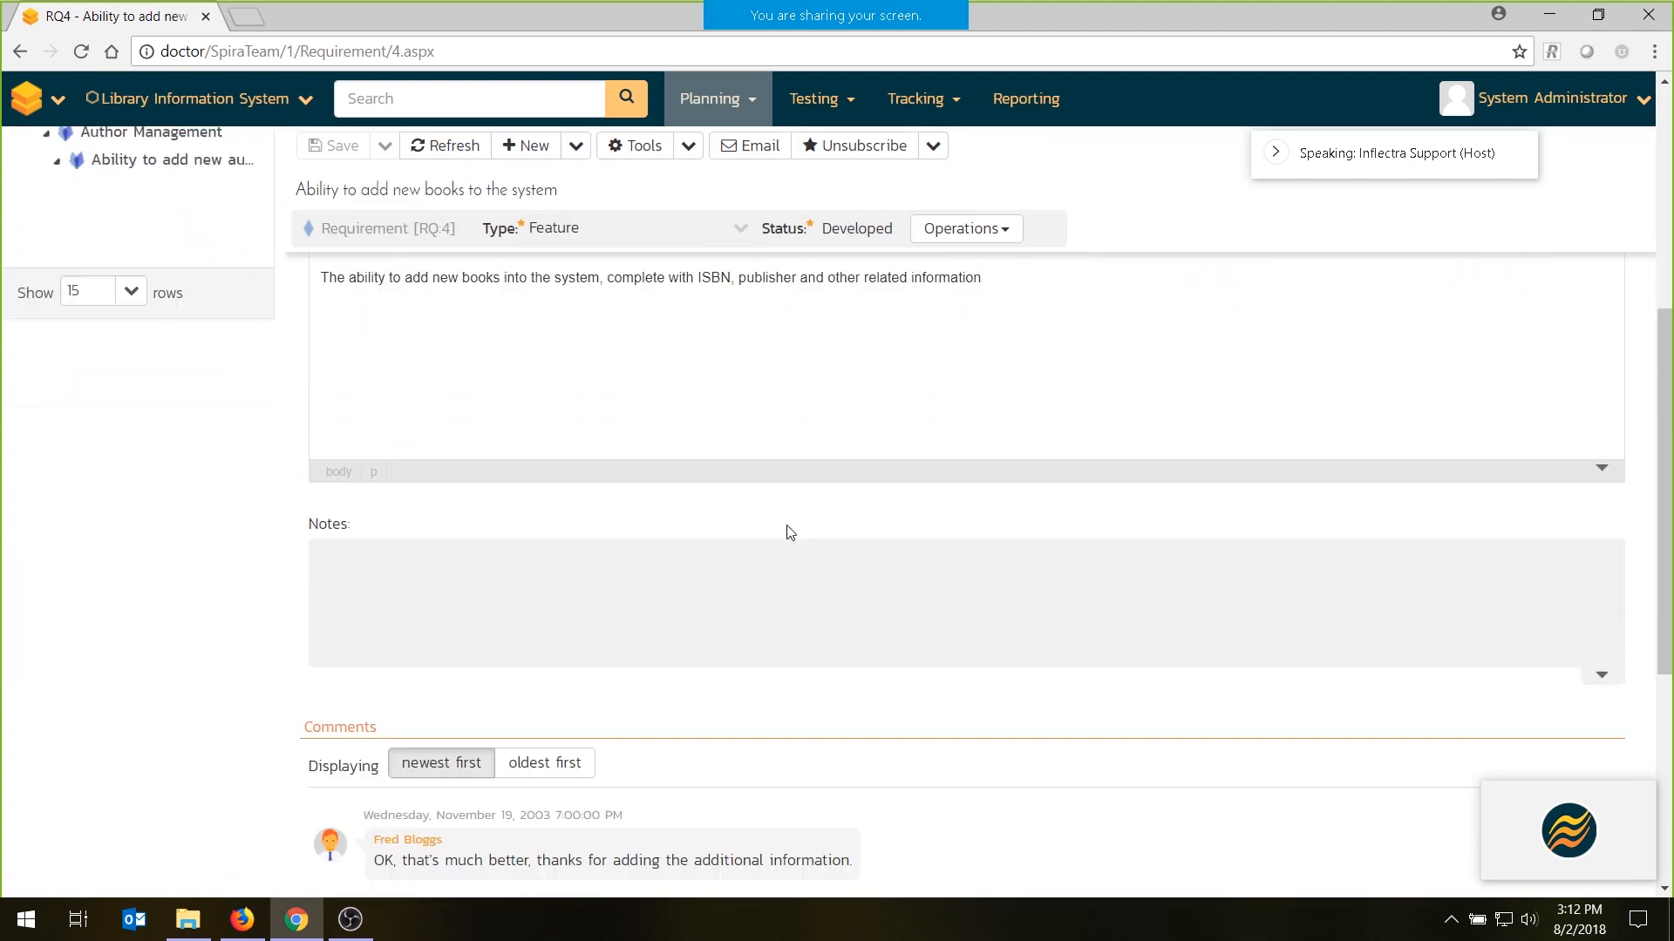
scroll(639, 621, "down", 4)
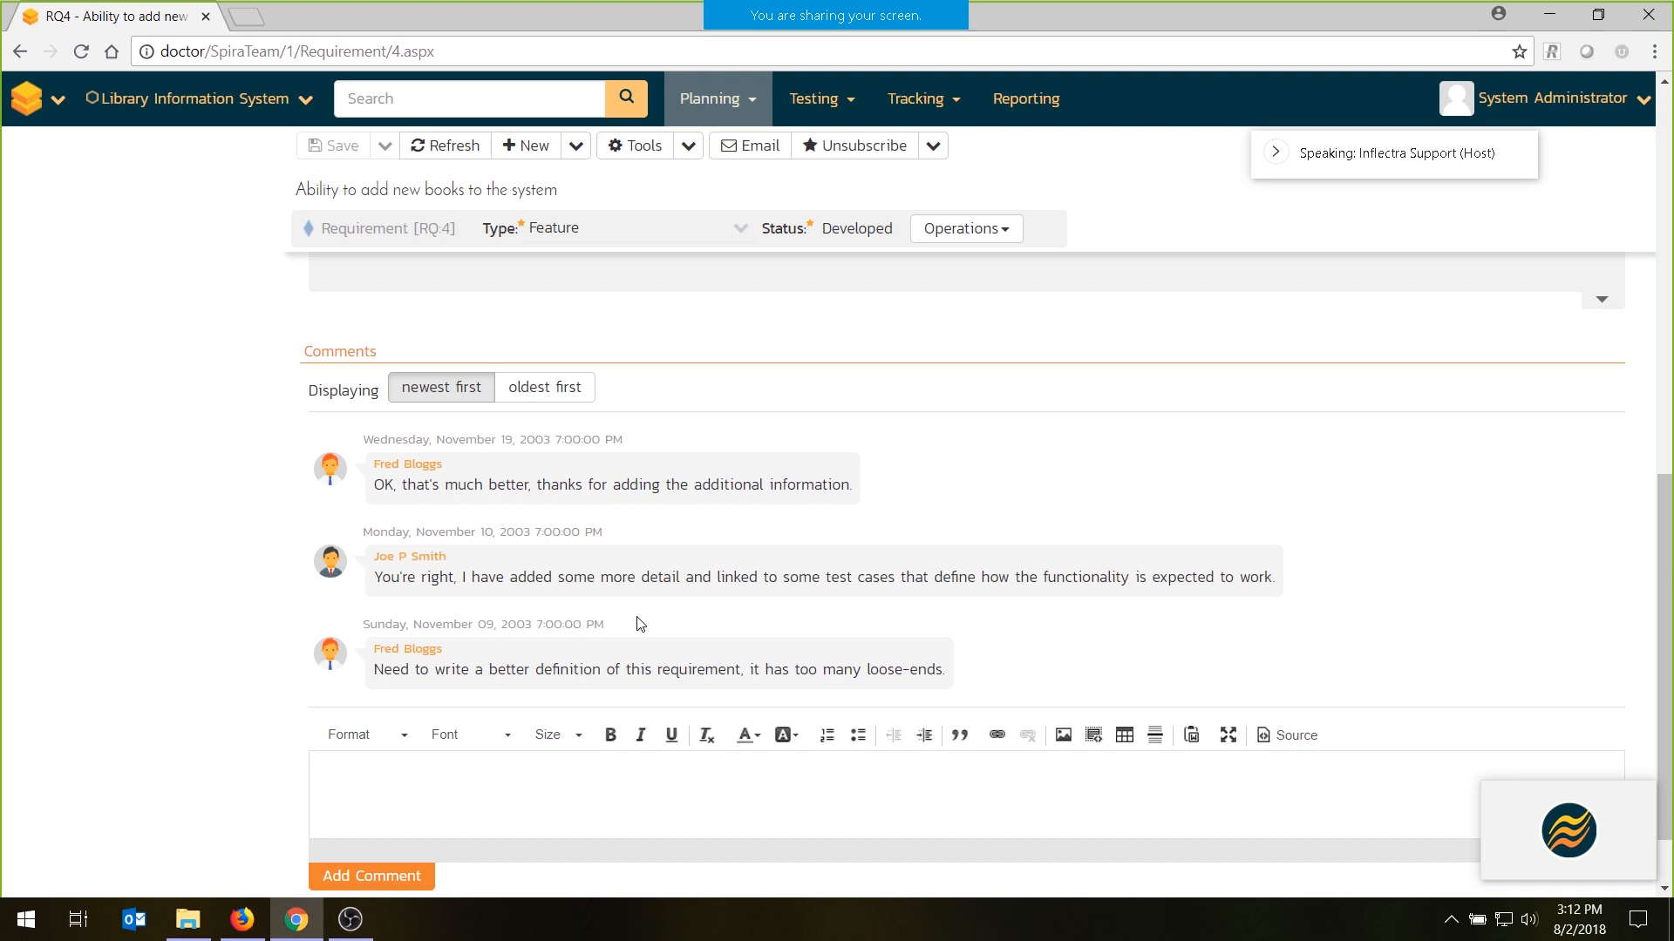
scroll(640, 624, "up", 12)
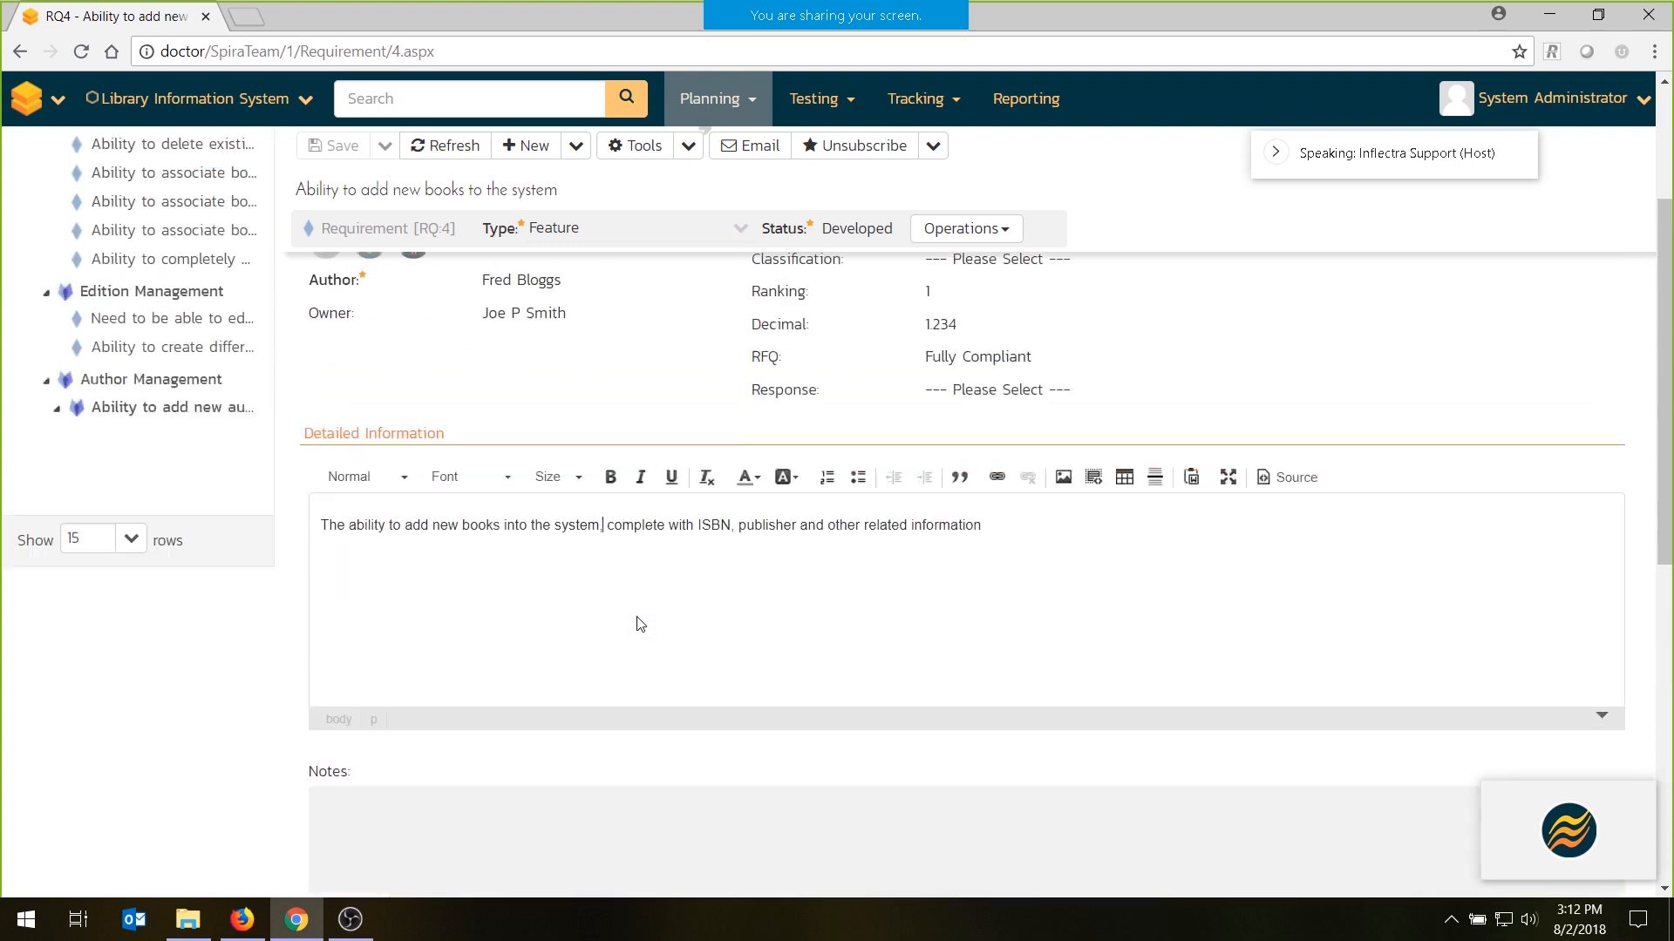
left_click(1112, 295)
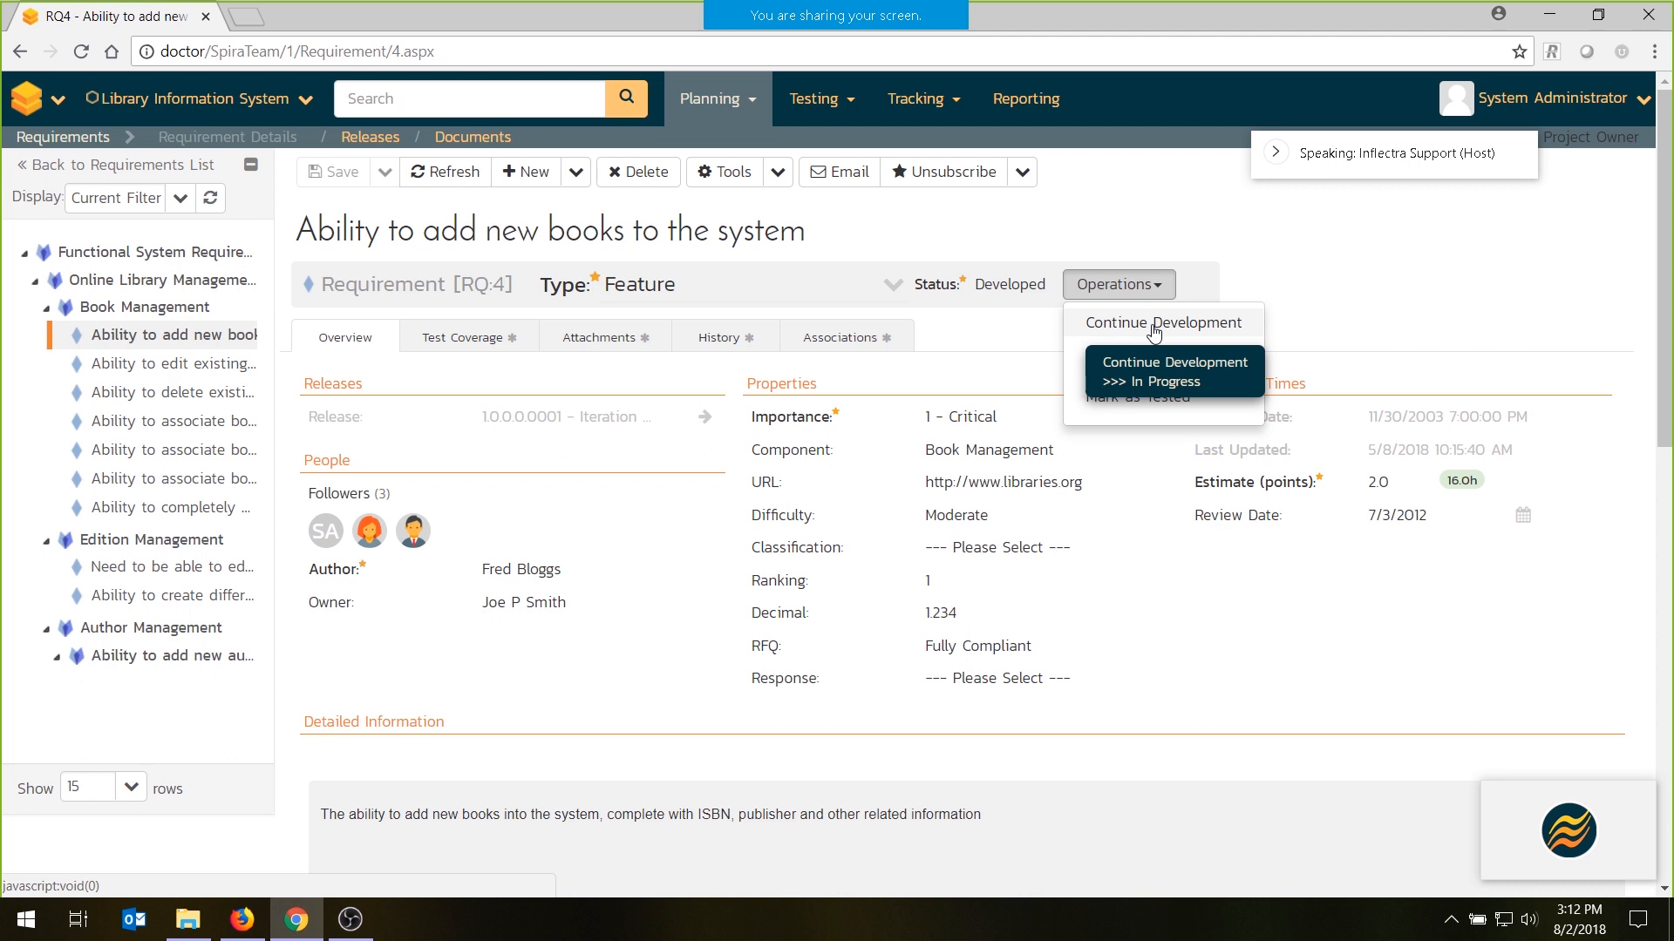
- Try to add Functional Tests TC:3 and TC:6 to the requirement's test coverage, and cancel the selection
left_click(479, 337)
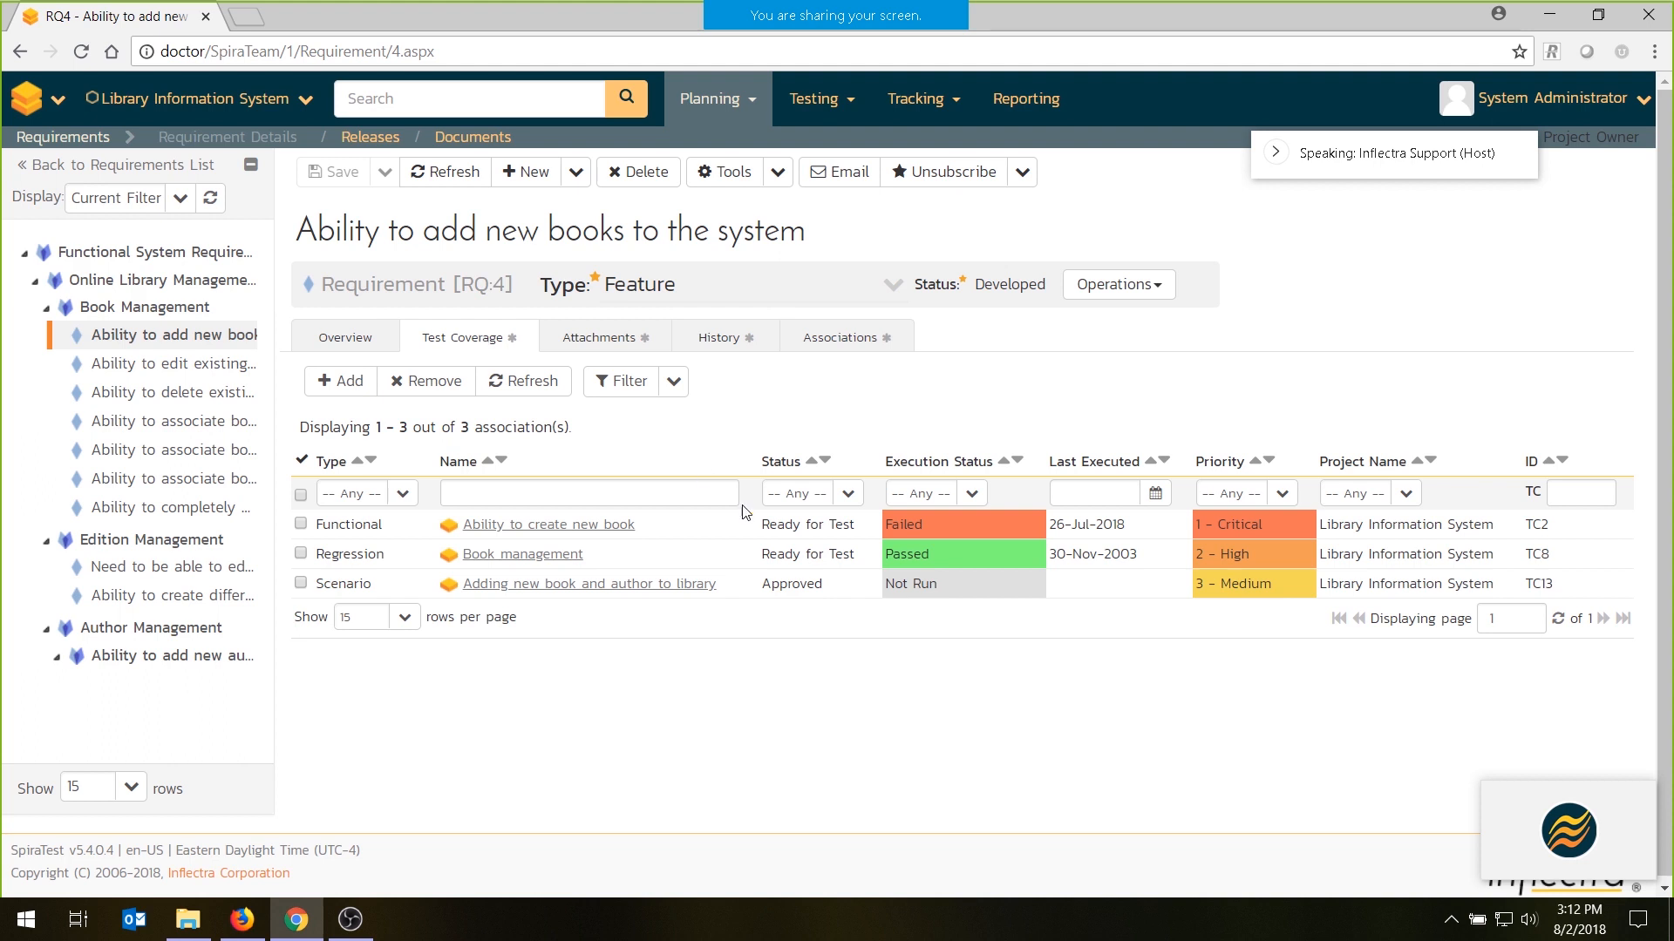
left_click(349, 388)
left_click(338, 405)
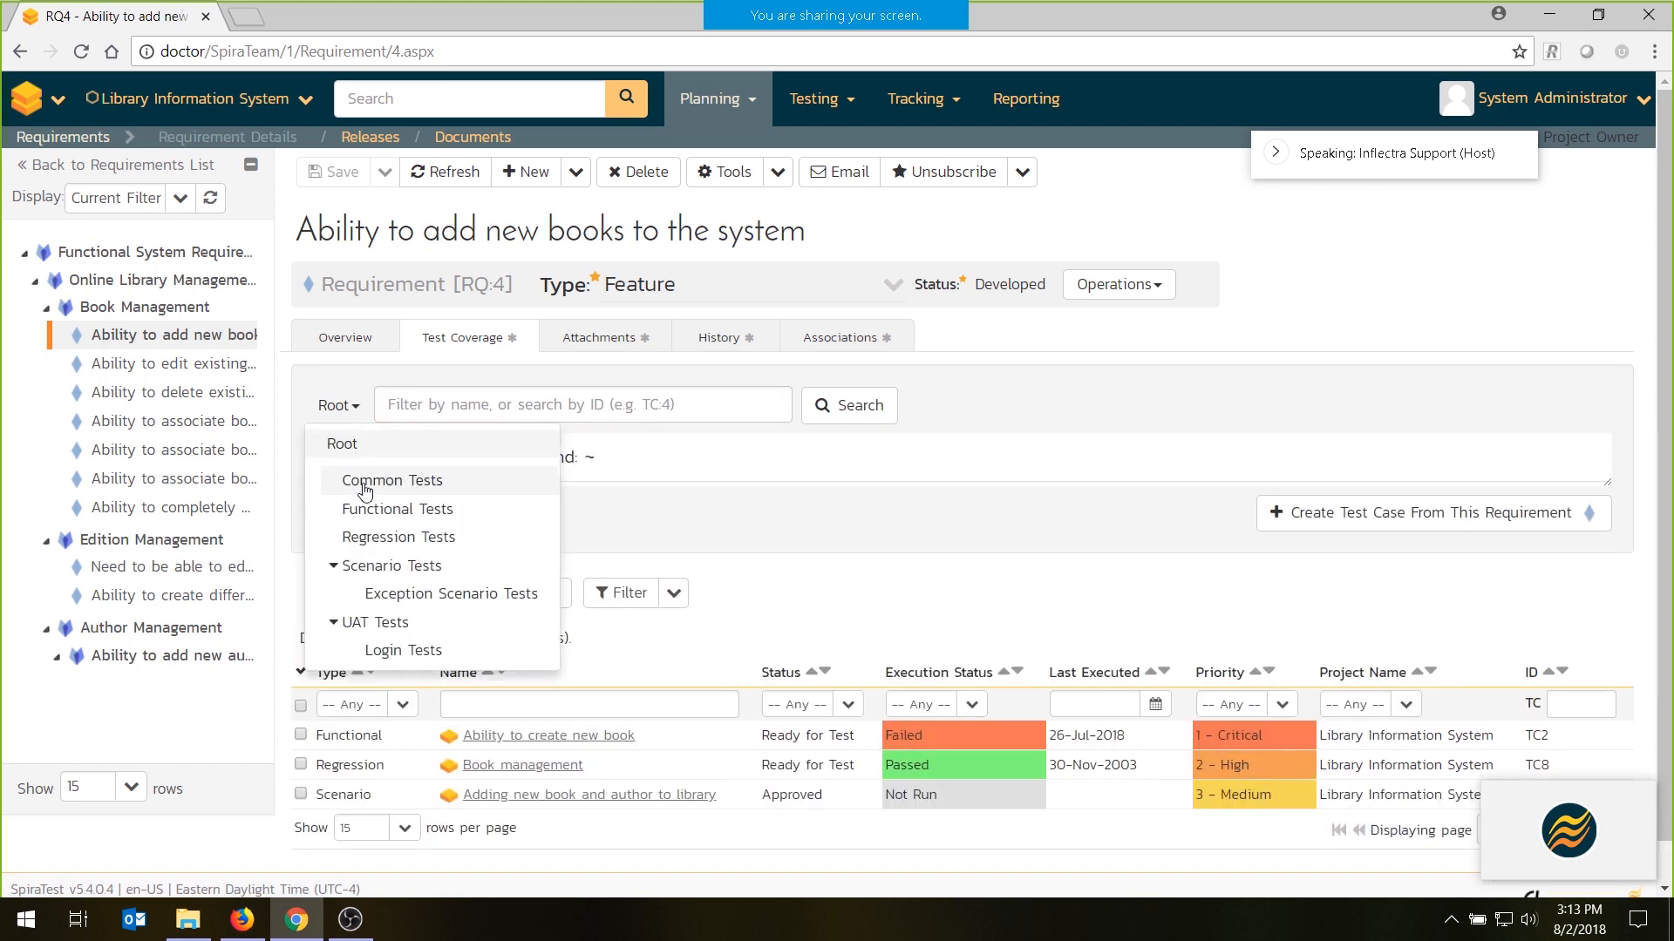
left_click(397, 509)
left_click(322, 532)
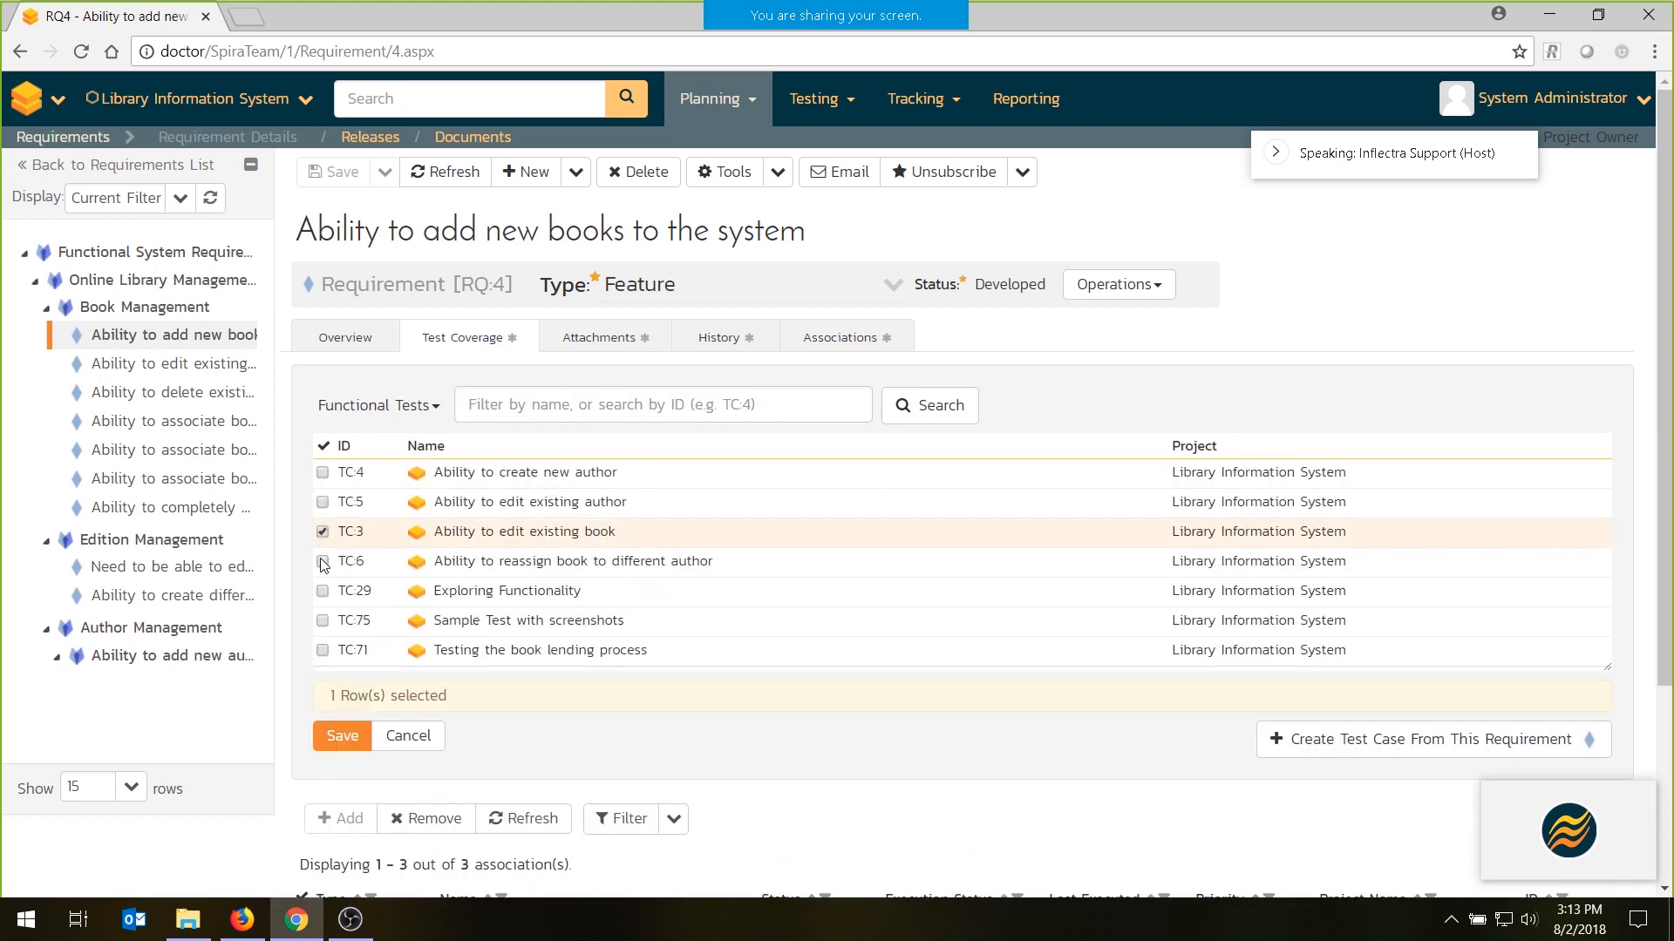
left_click(323, 561)
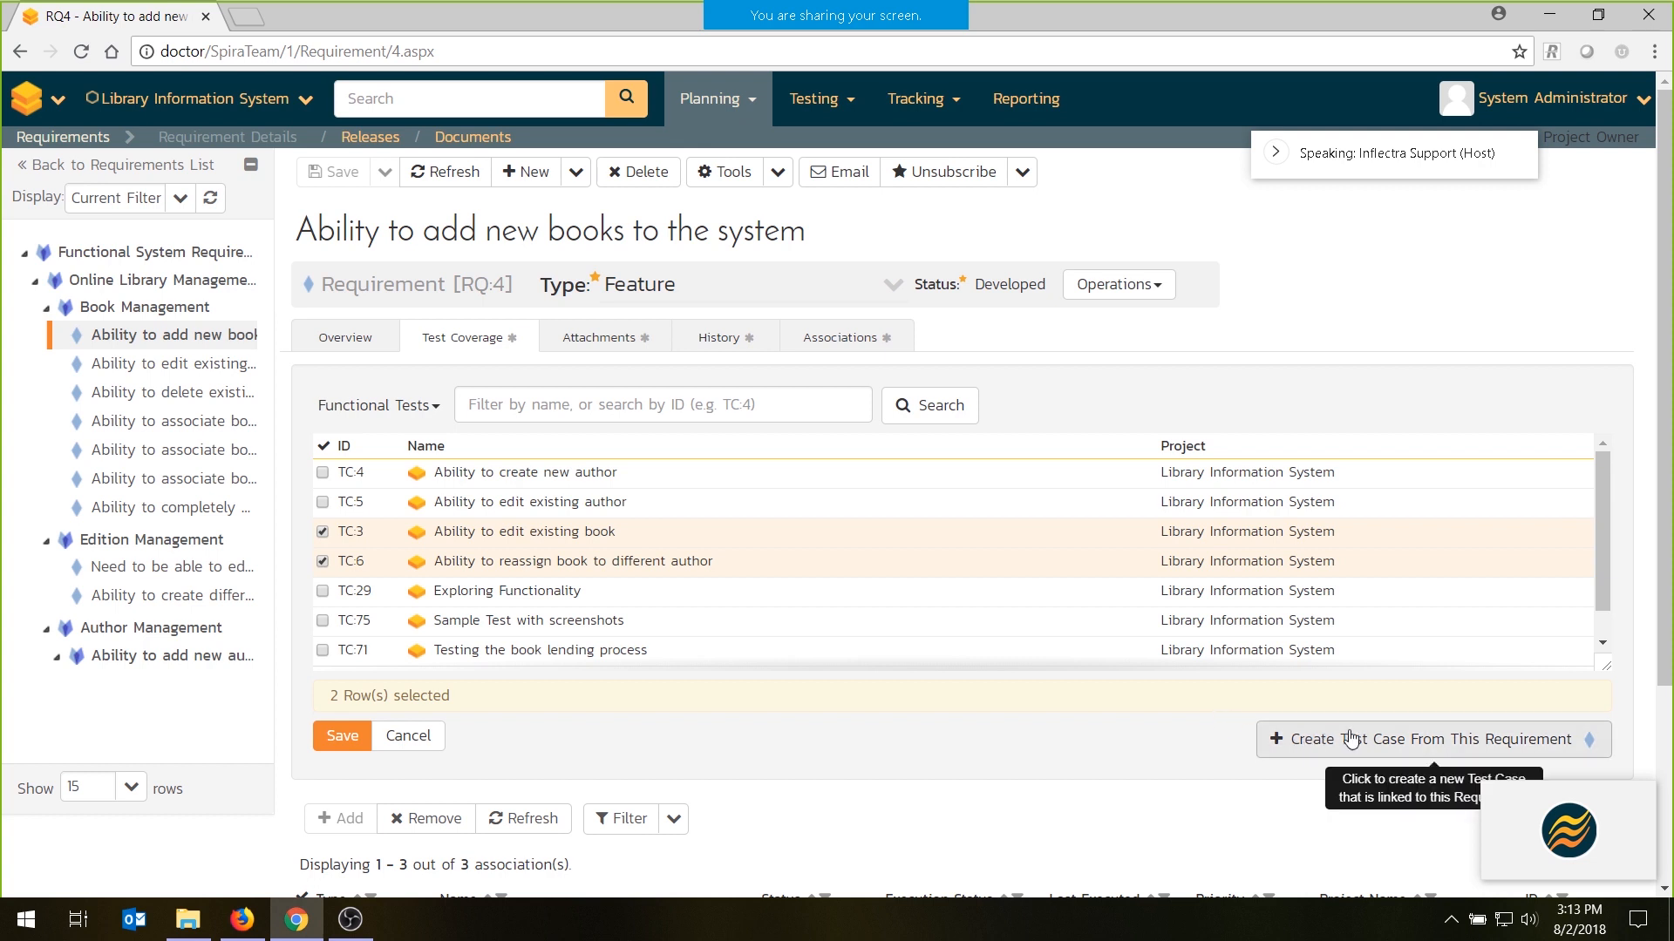
left_click(417, 738)
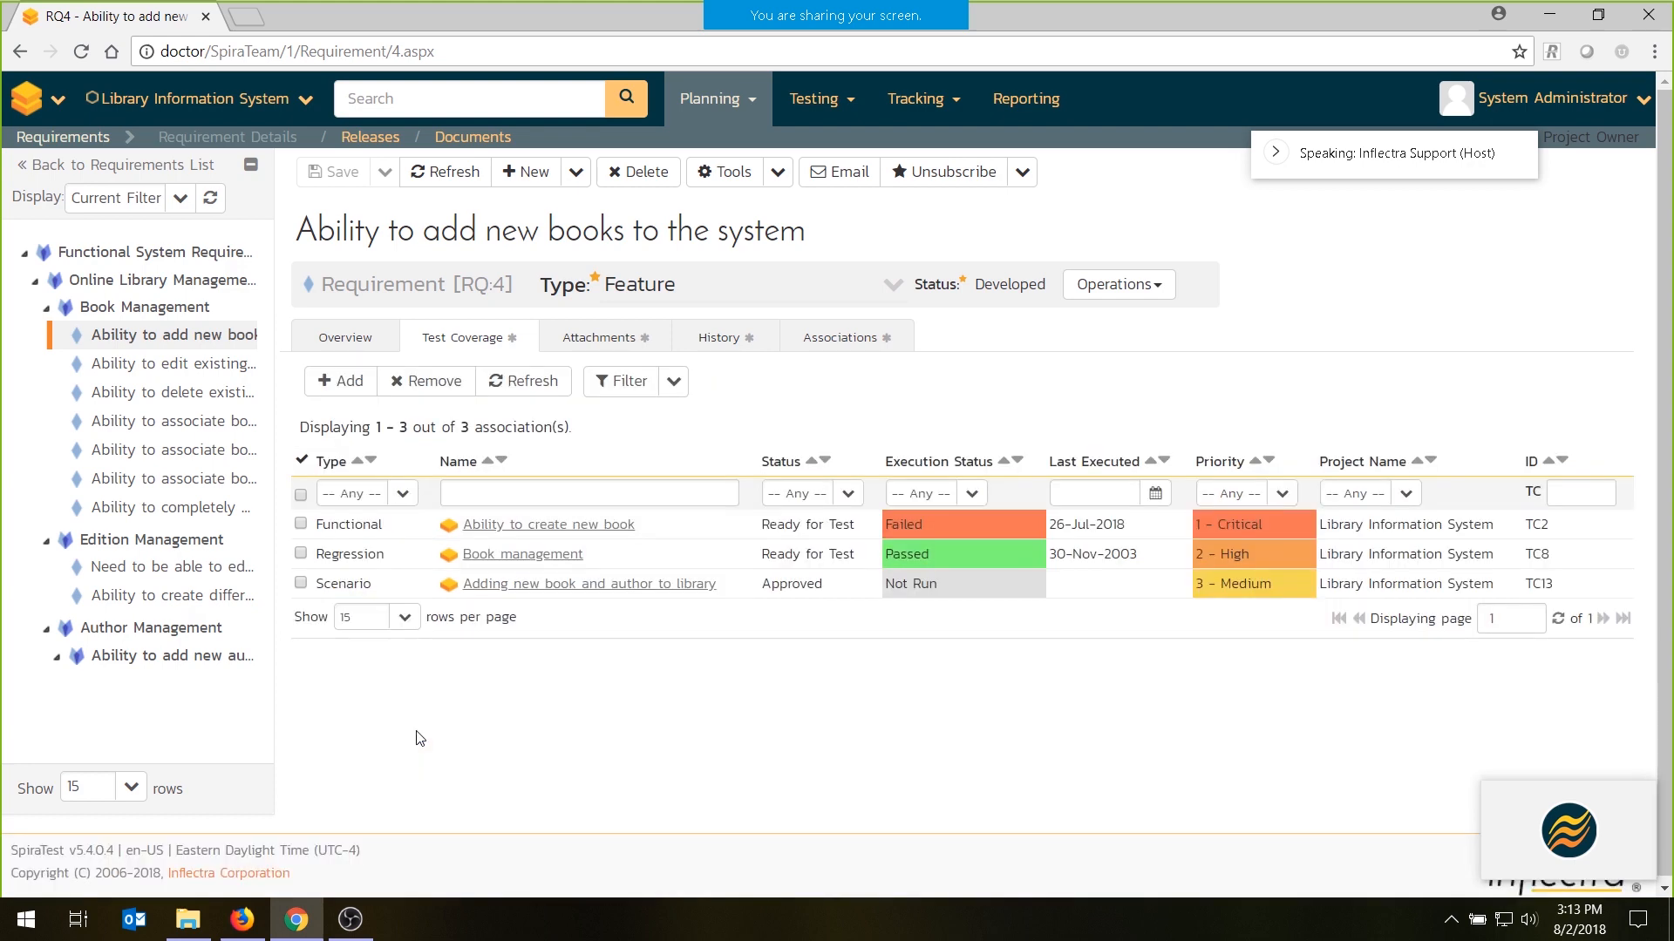
- View the requirement's attachments, and browse the Screen Captures and Specifications folders in the project documents
left_click(627, 340)
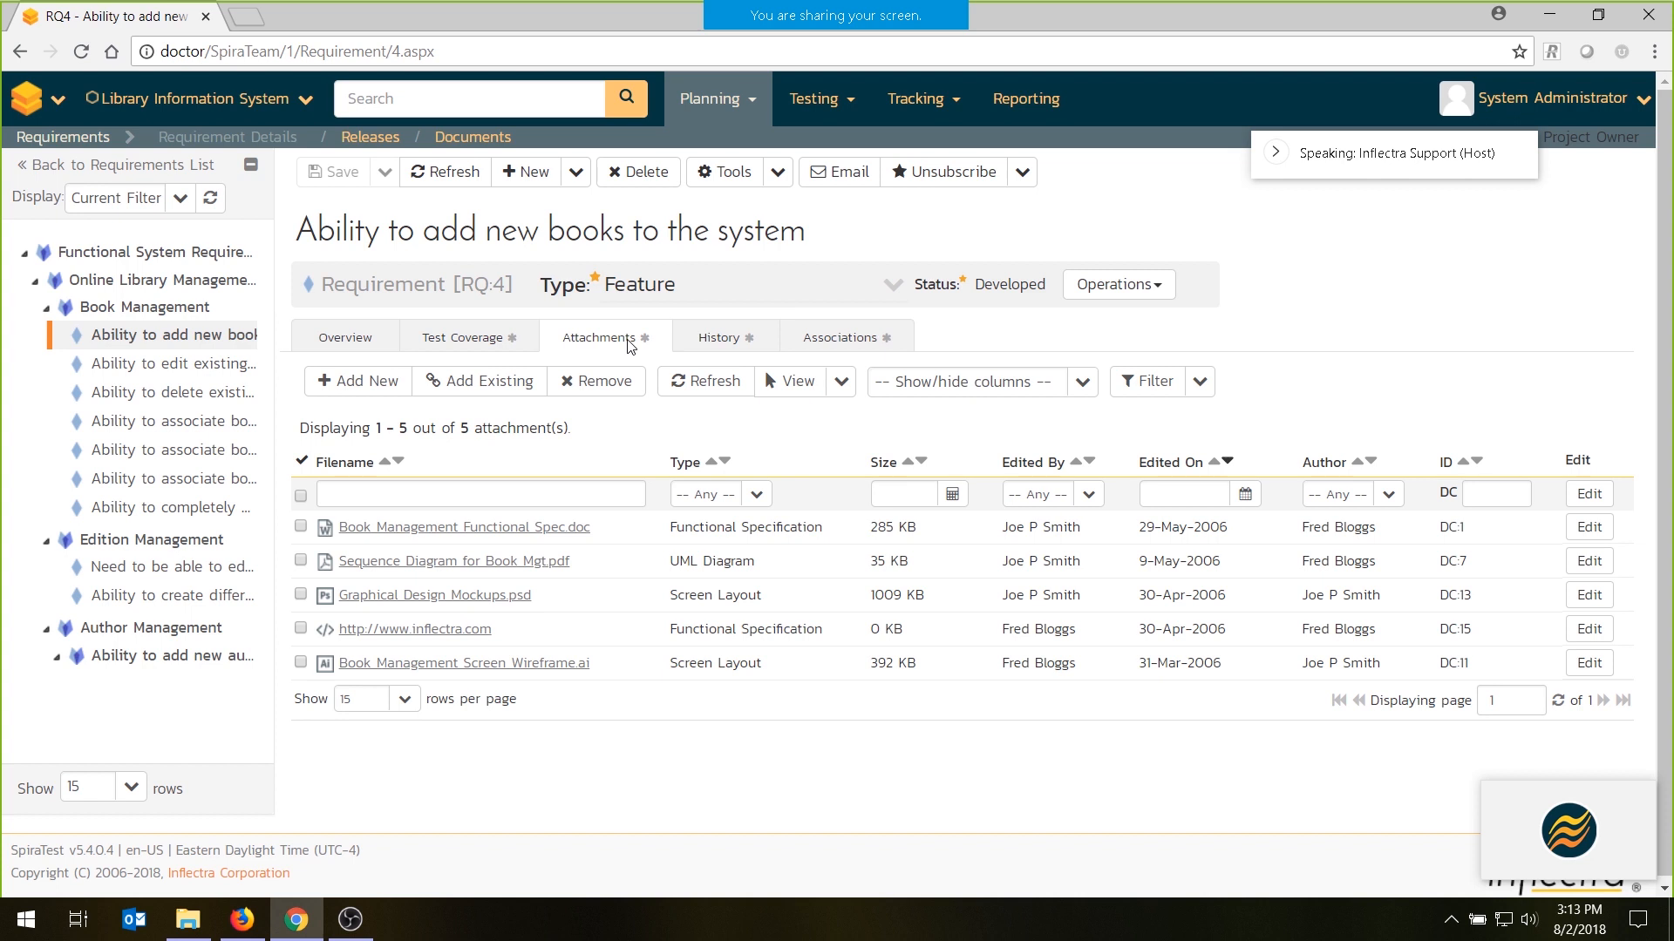
mouse_move(521, 529)
left_click(473, 136)
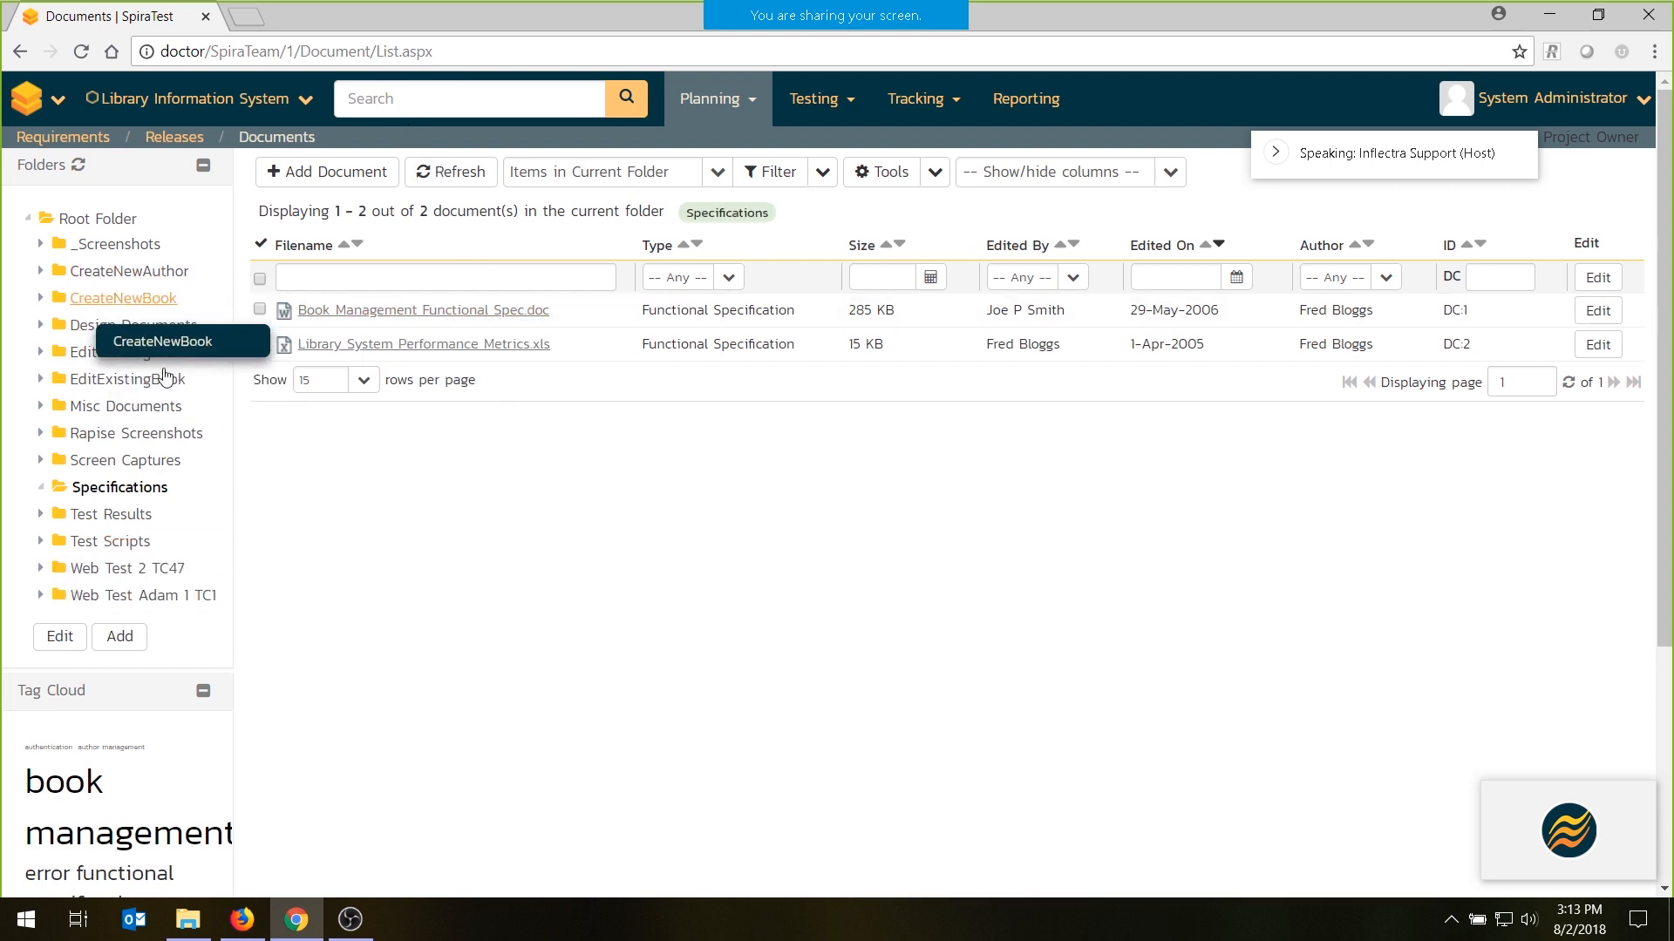
left_click(127, 461)
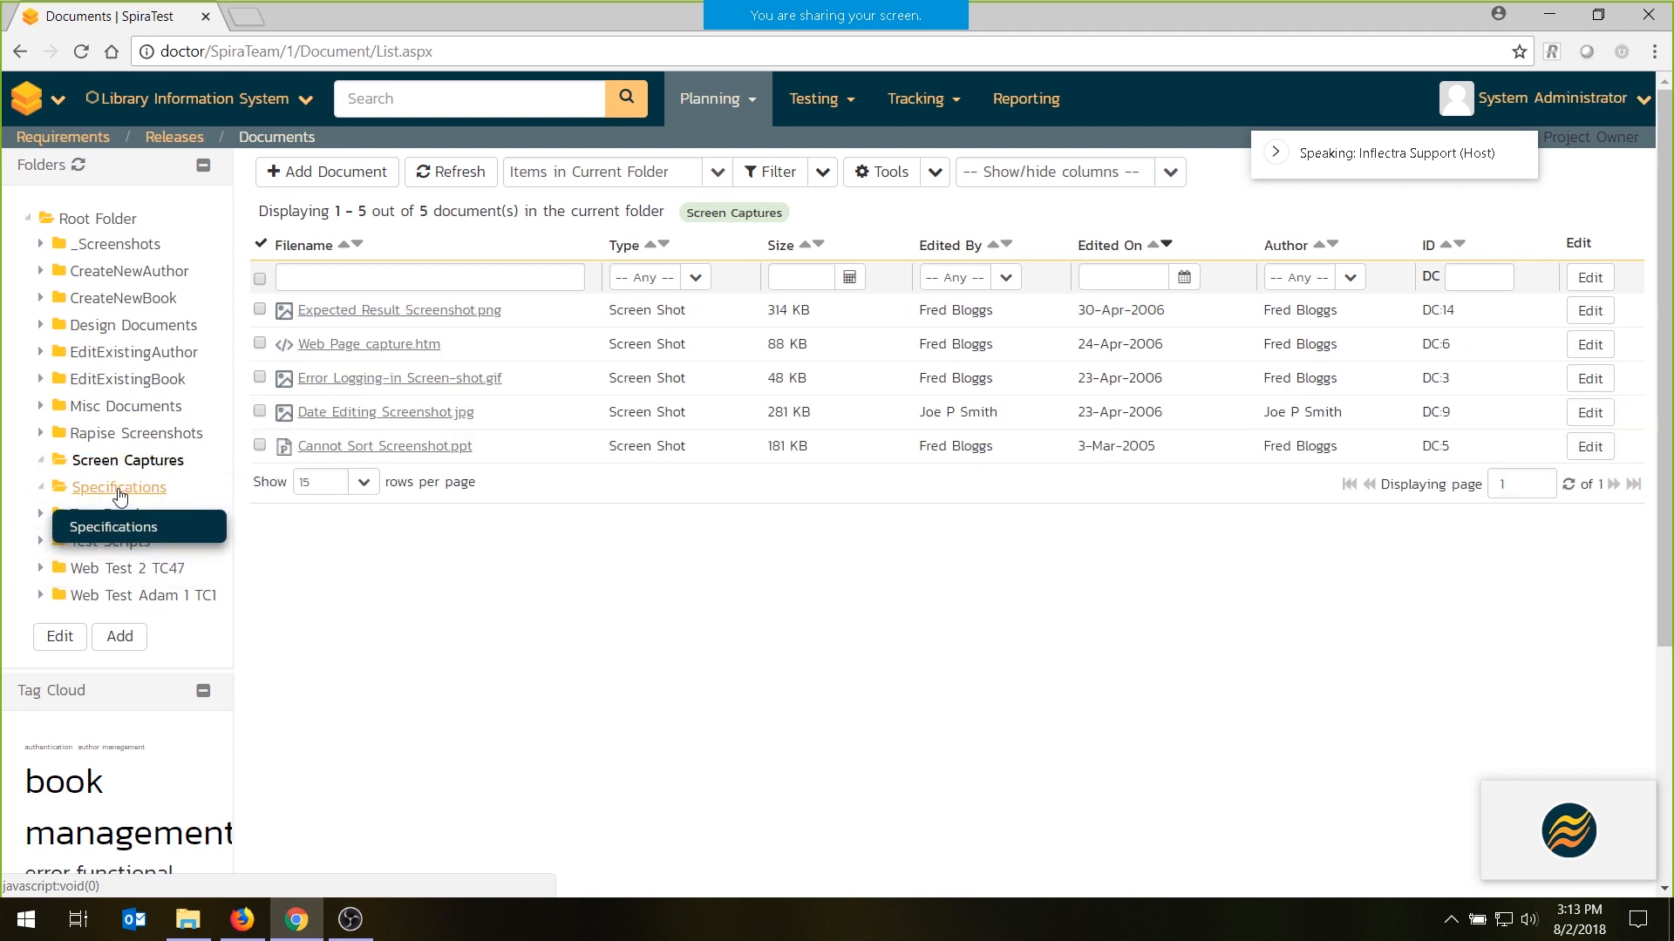
left_click(120, 491)
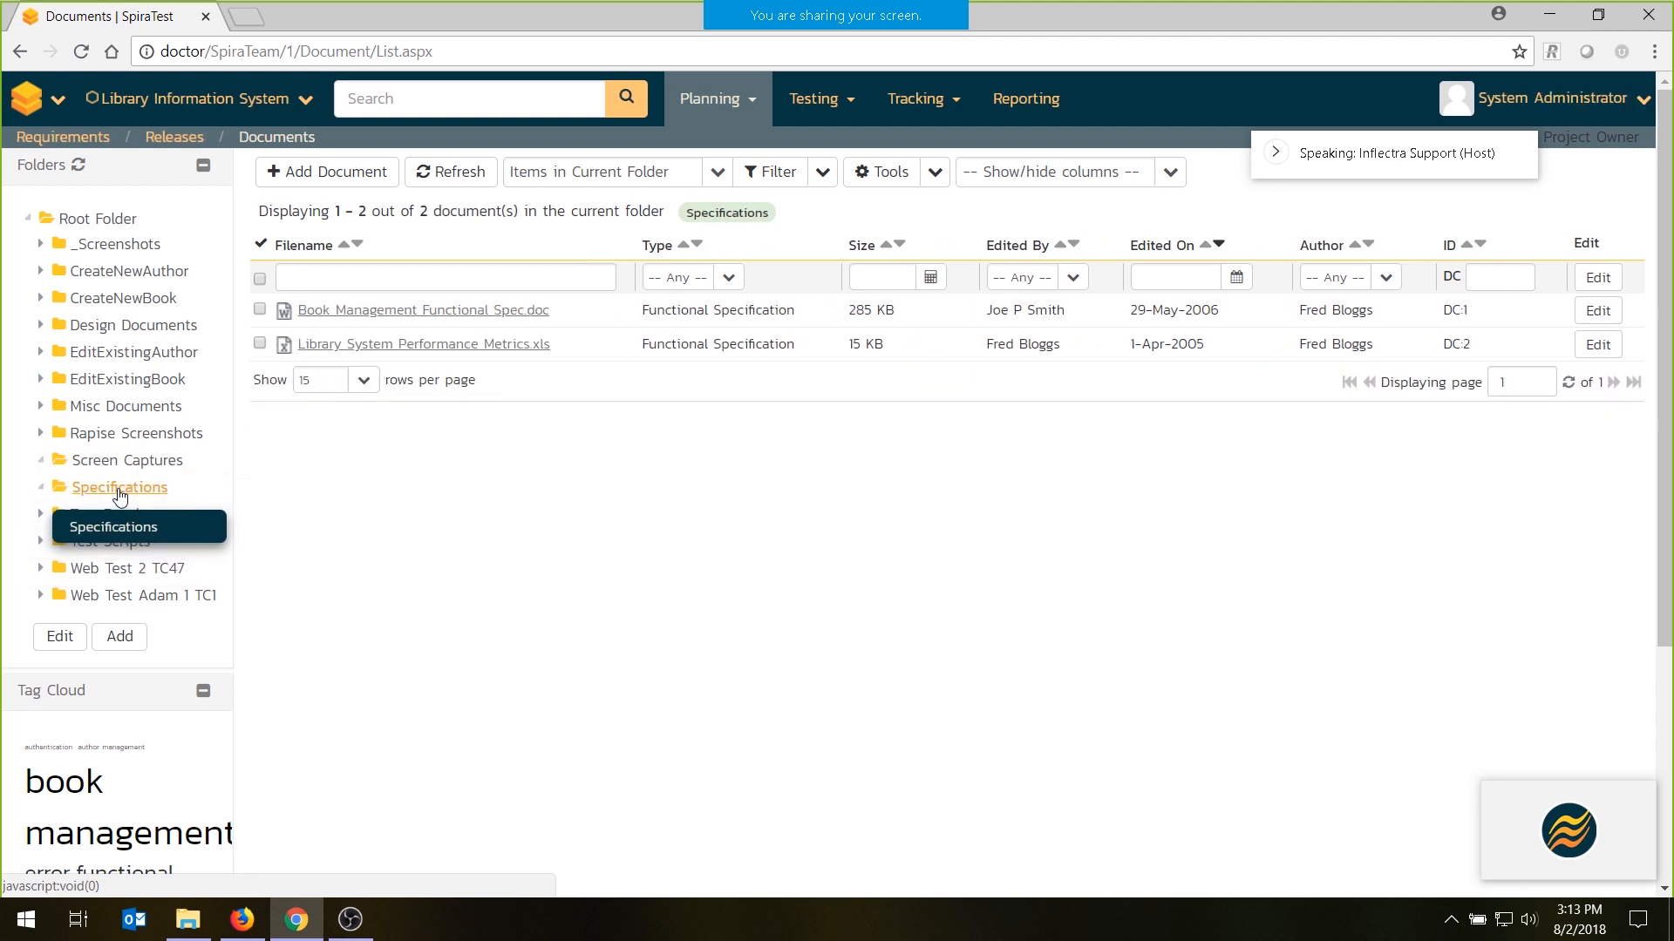
- Open Book Management Functional Spec.doc and examine its versions and associated requirements
left_click(412, 311)
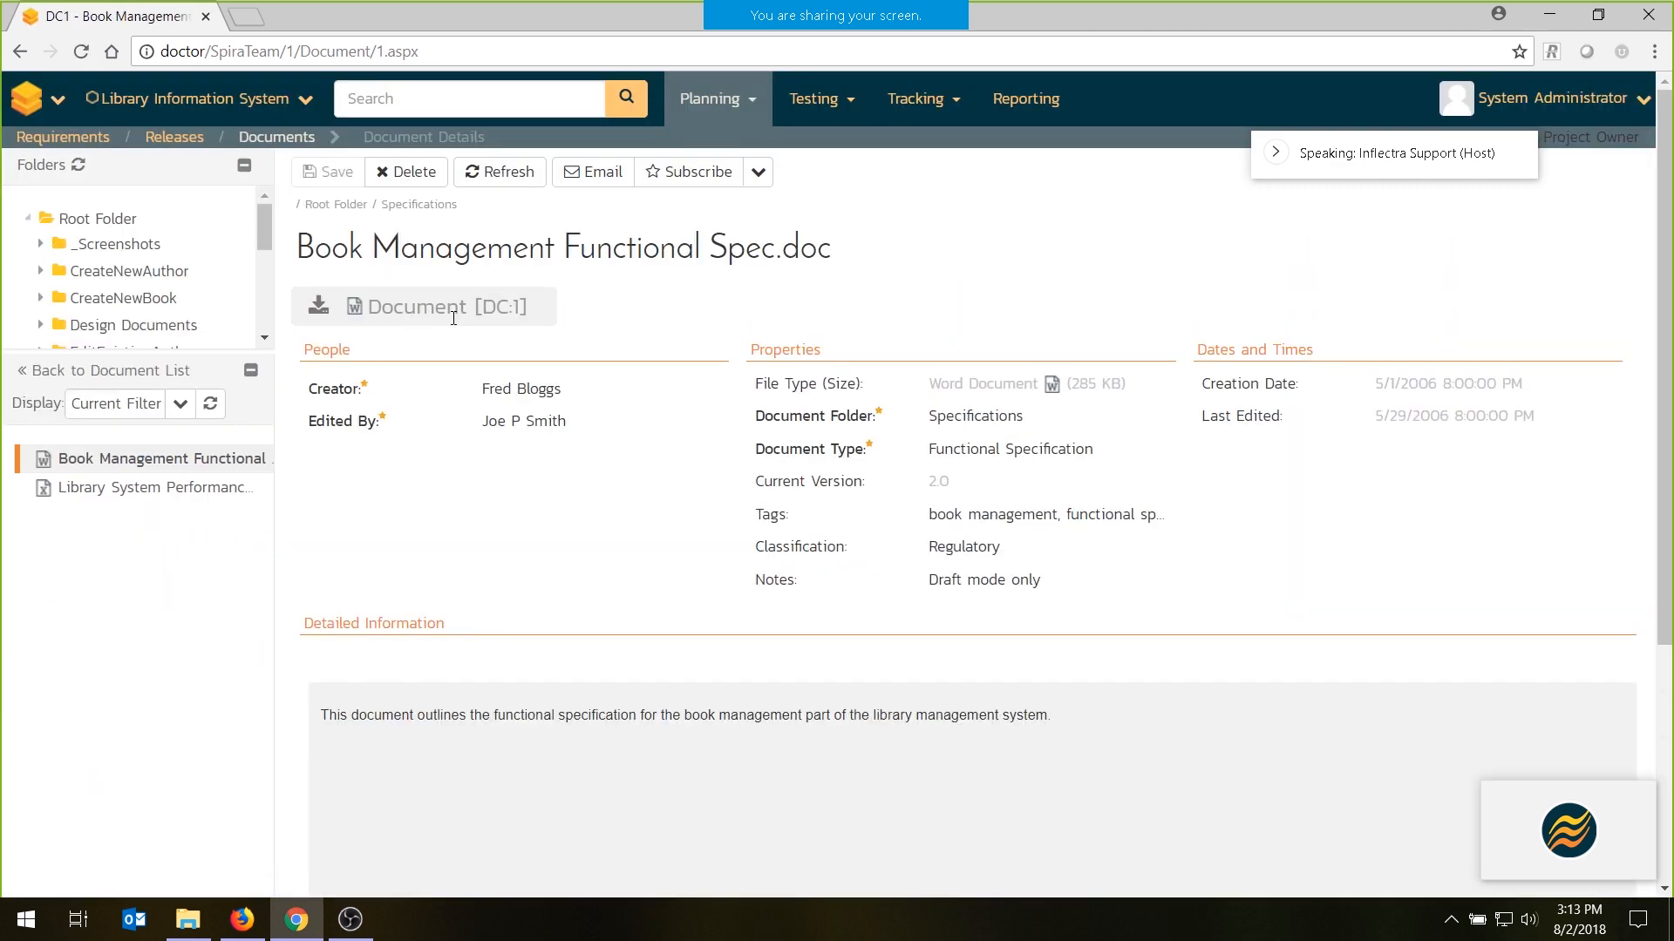
scroll(486, 619, "down", 4)
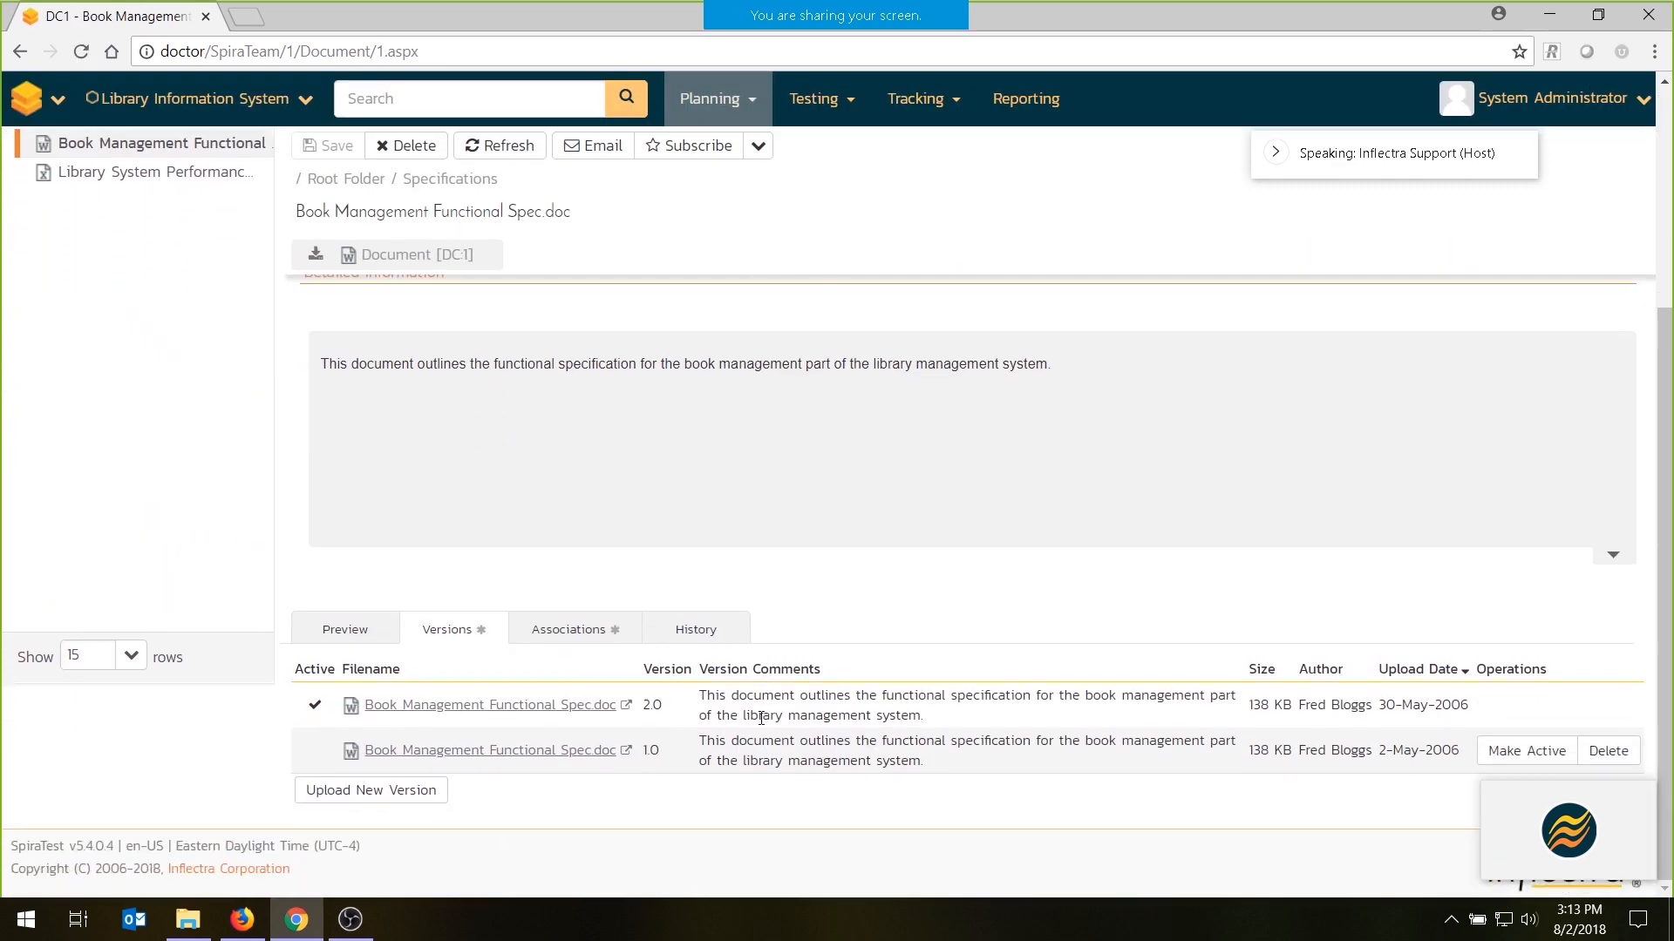
left_click(558, 629)
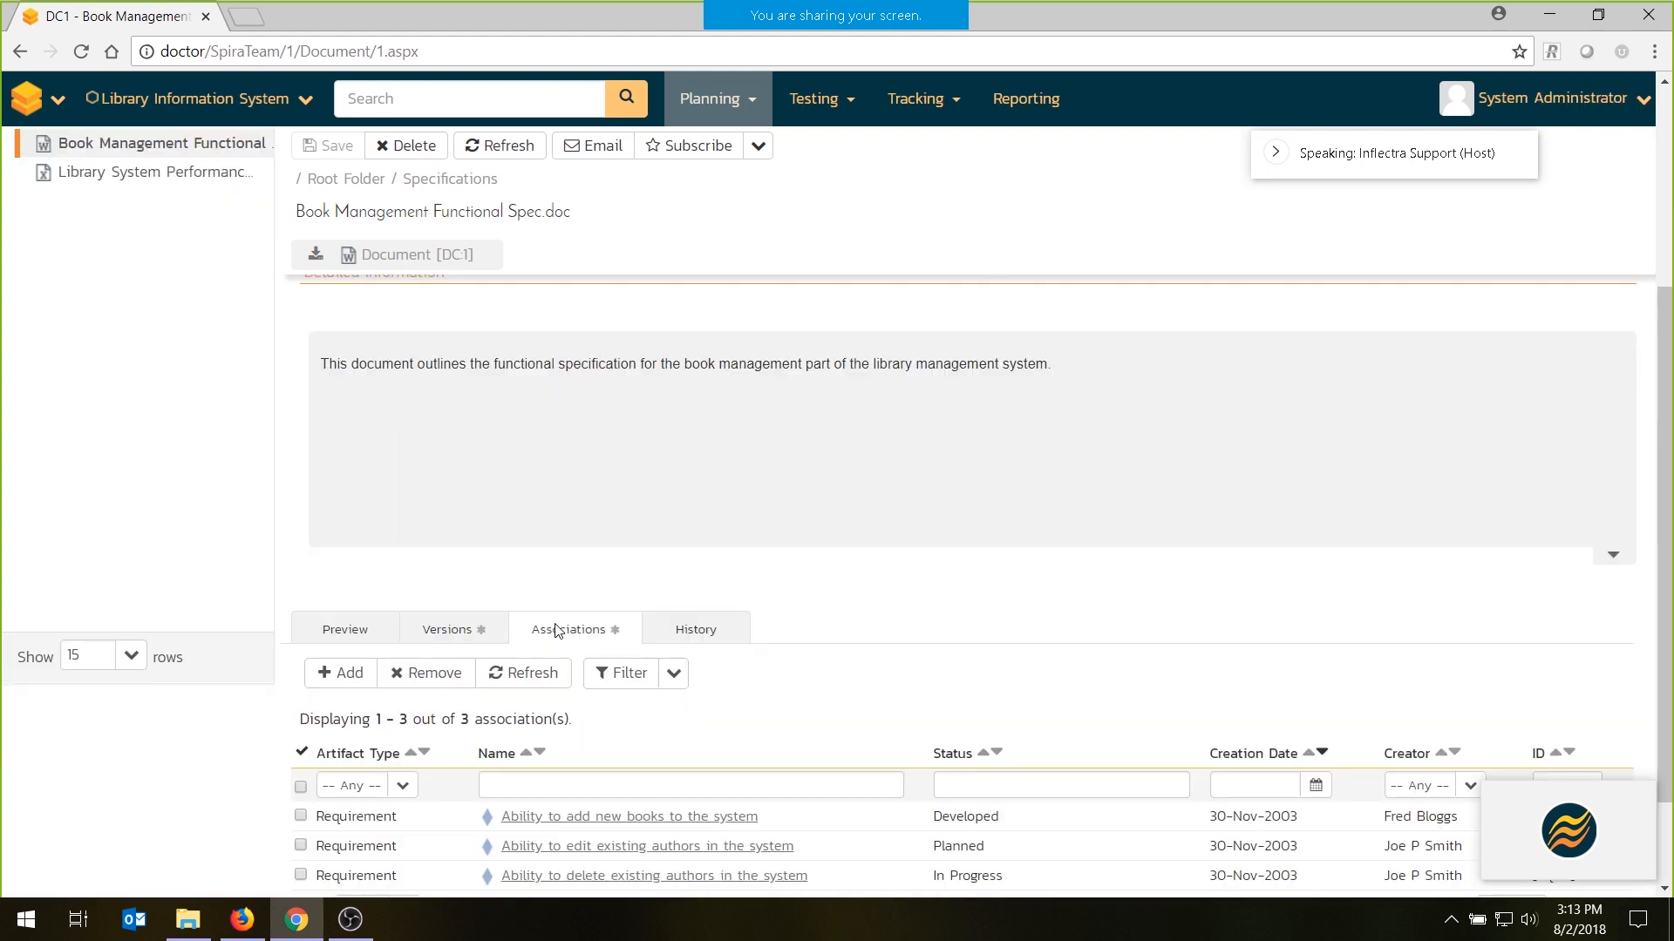
scroll(799, 652, "down", 2)
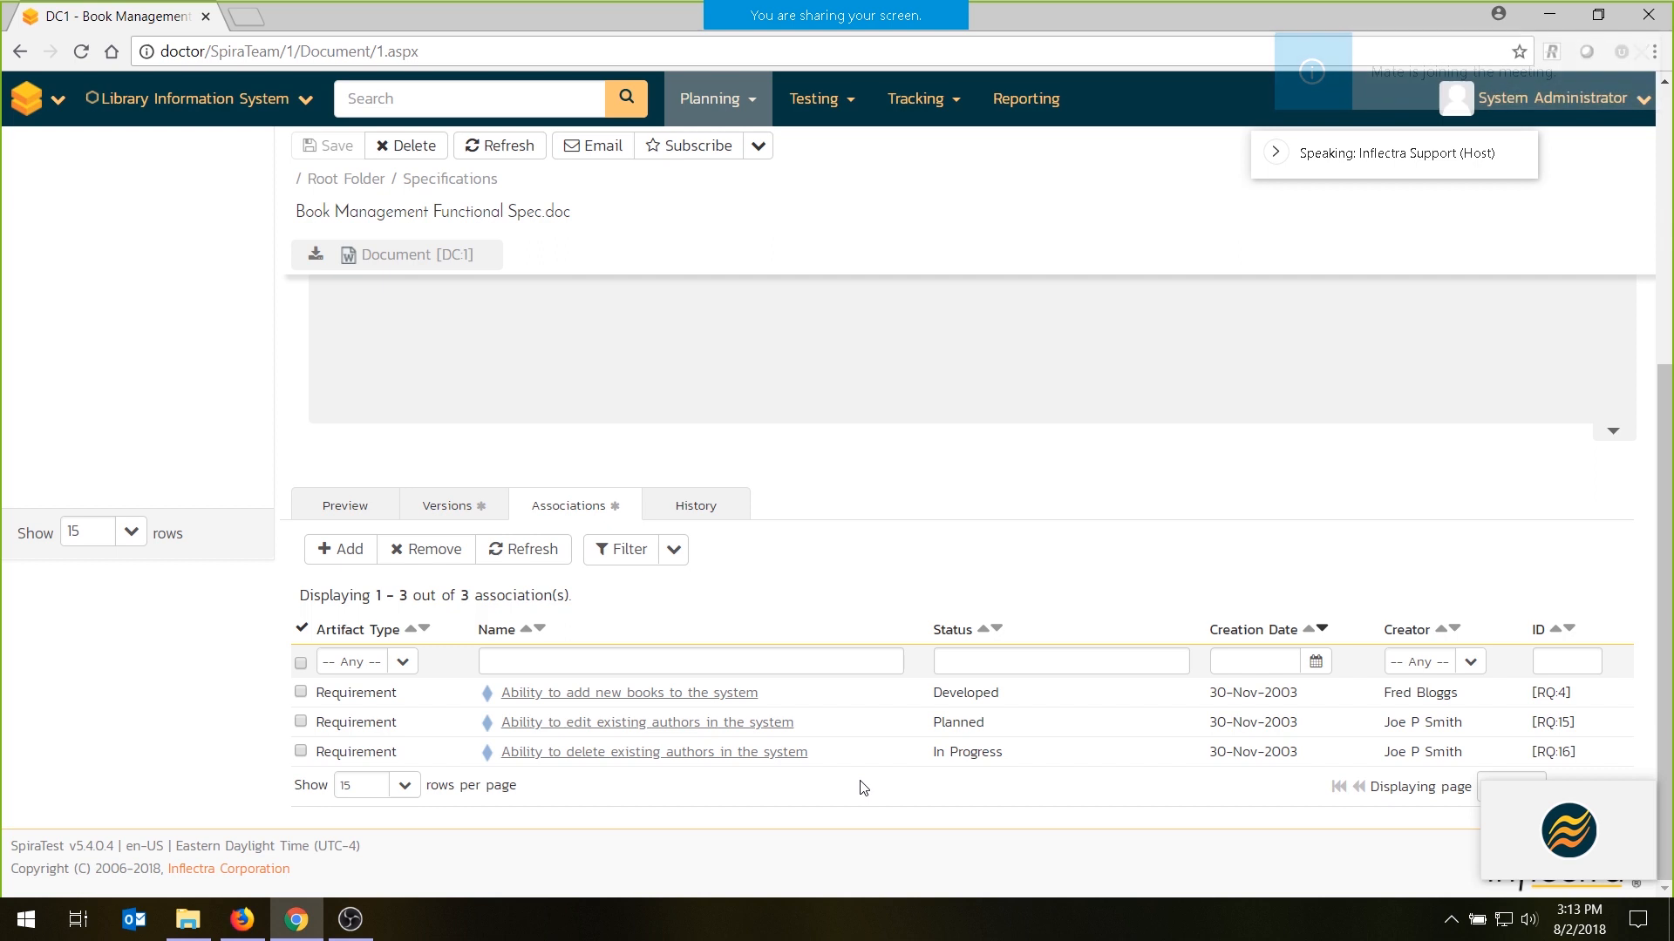
left_click(462, 513)
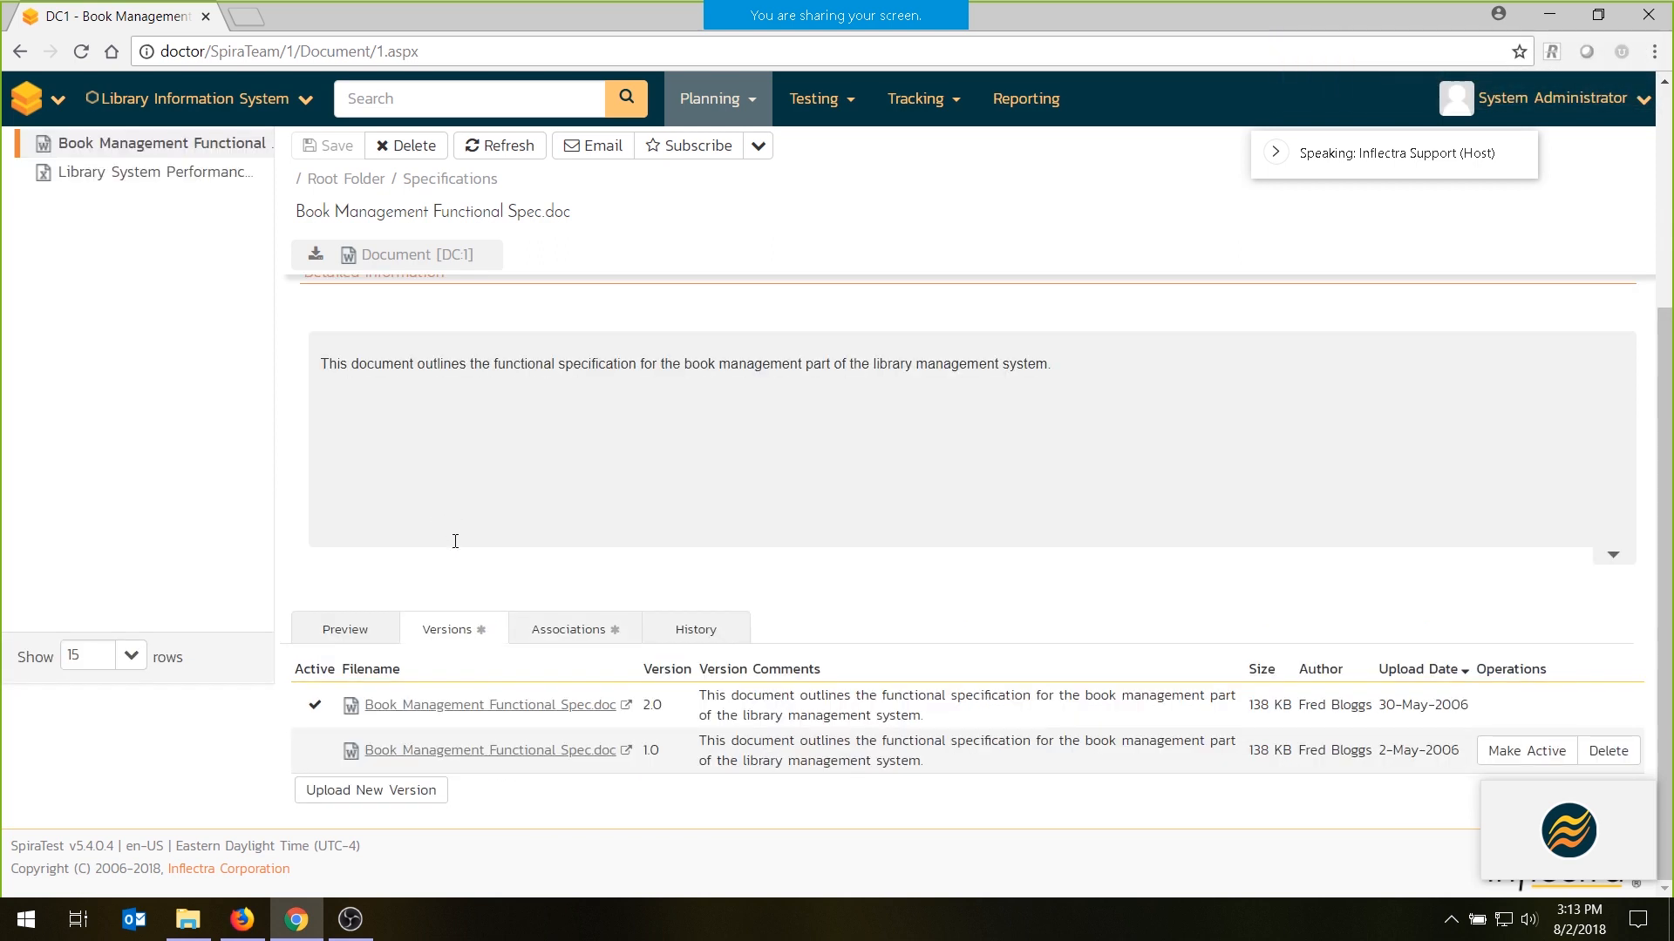
left_click(534, 629)
- Return to the requirement "Ability to add new books to the system" and review its change history and associations
left_click(640, 692)
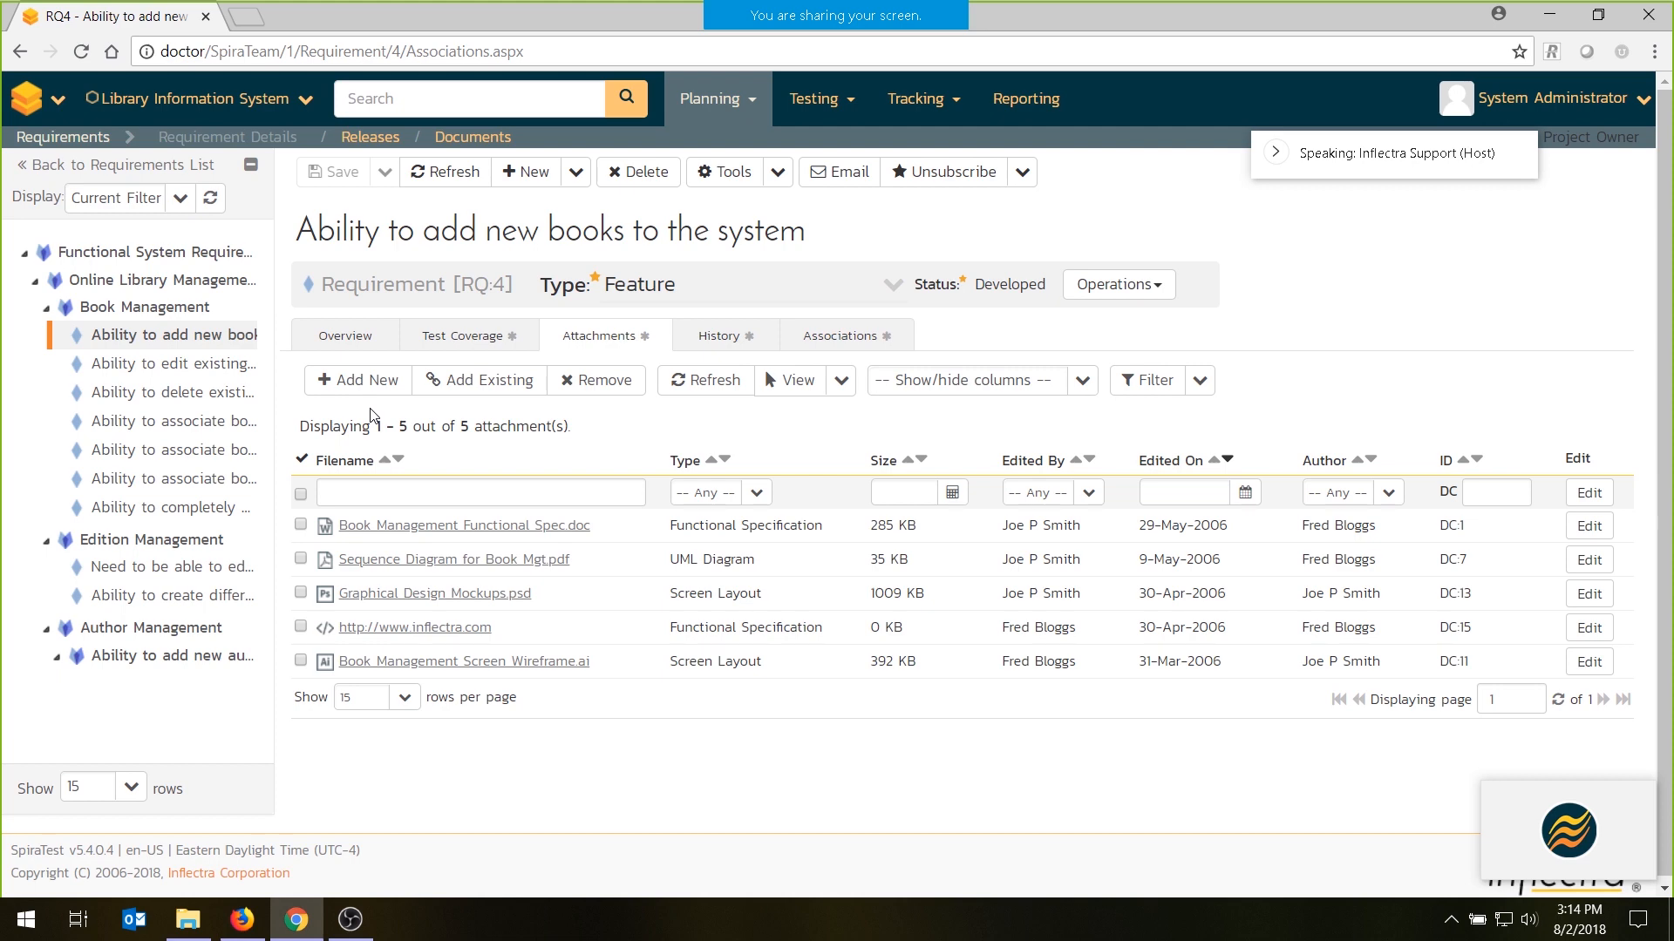
left_click(727, 344)
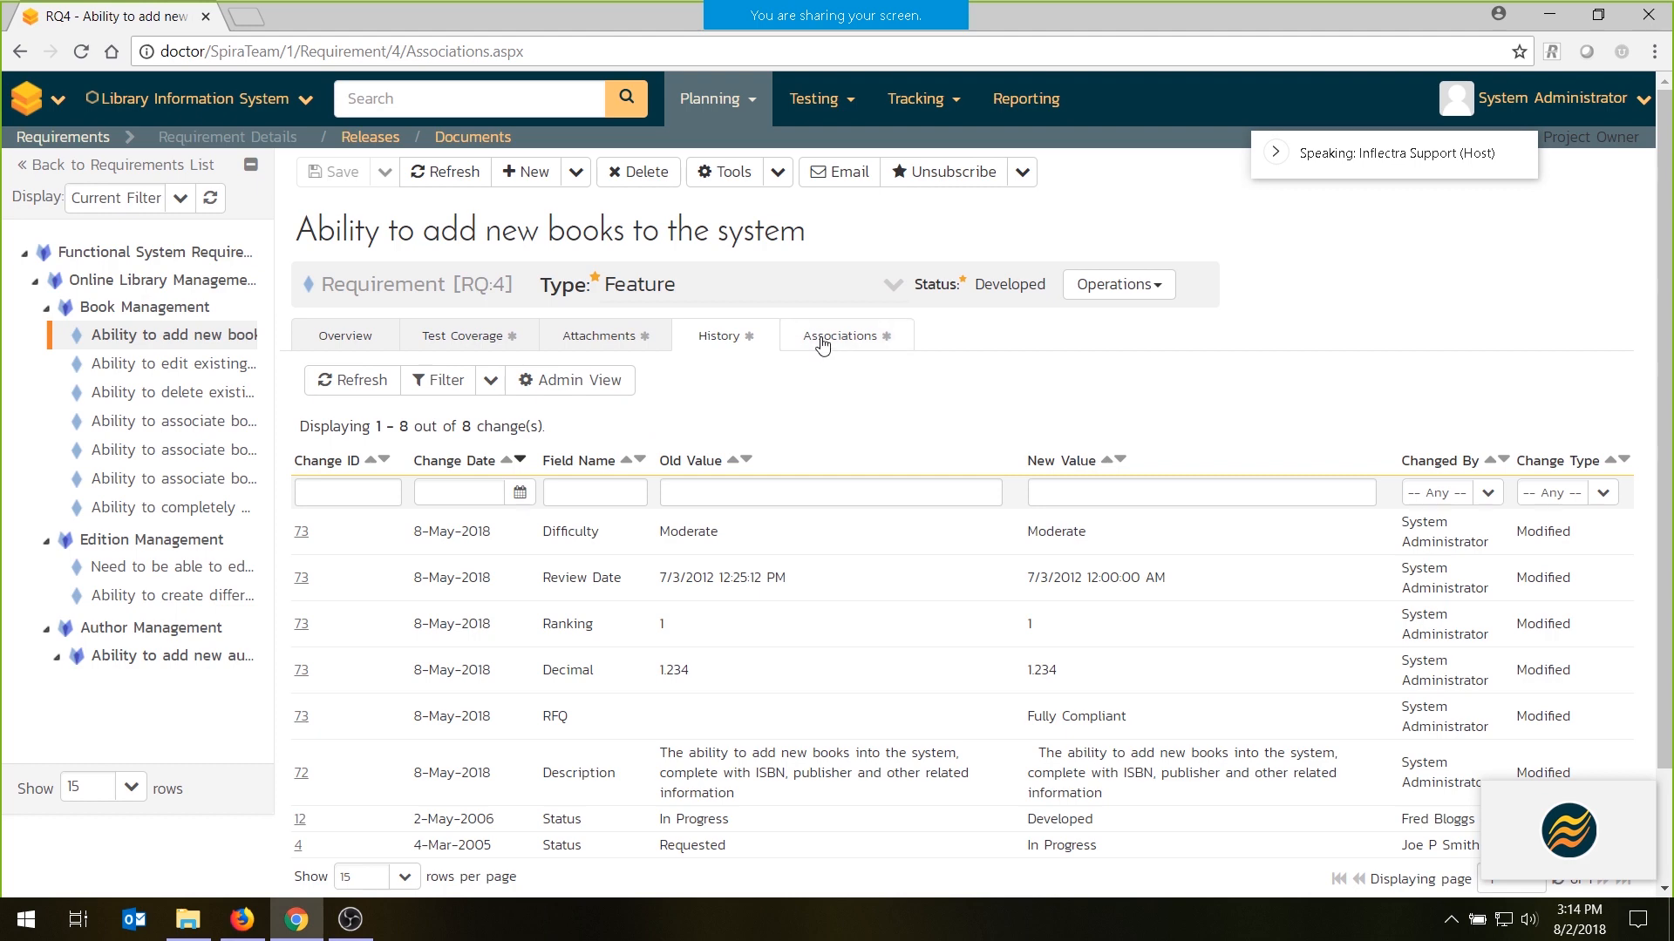
left_click(851, 346)
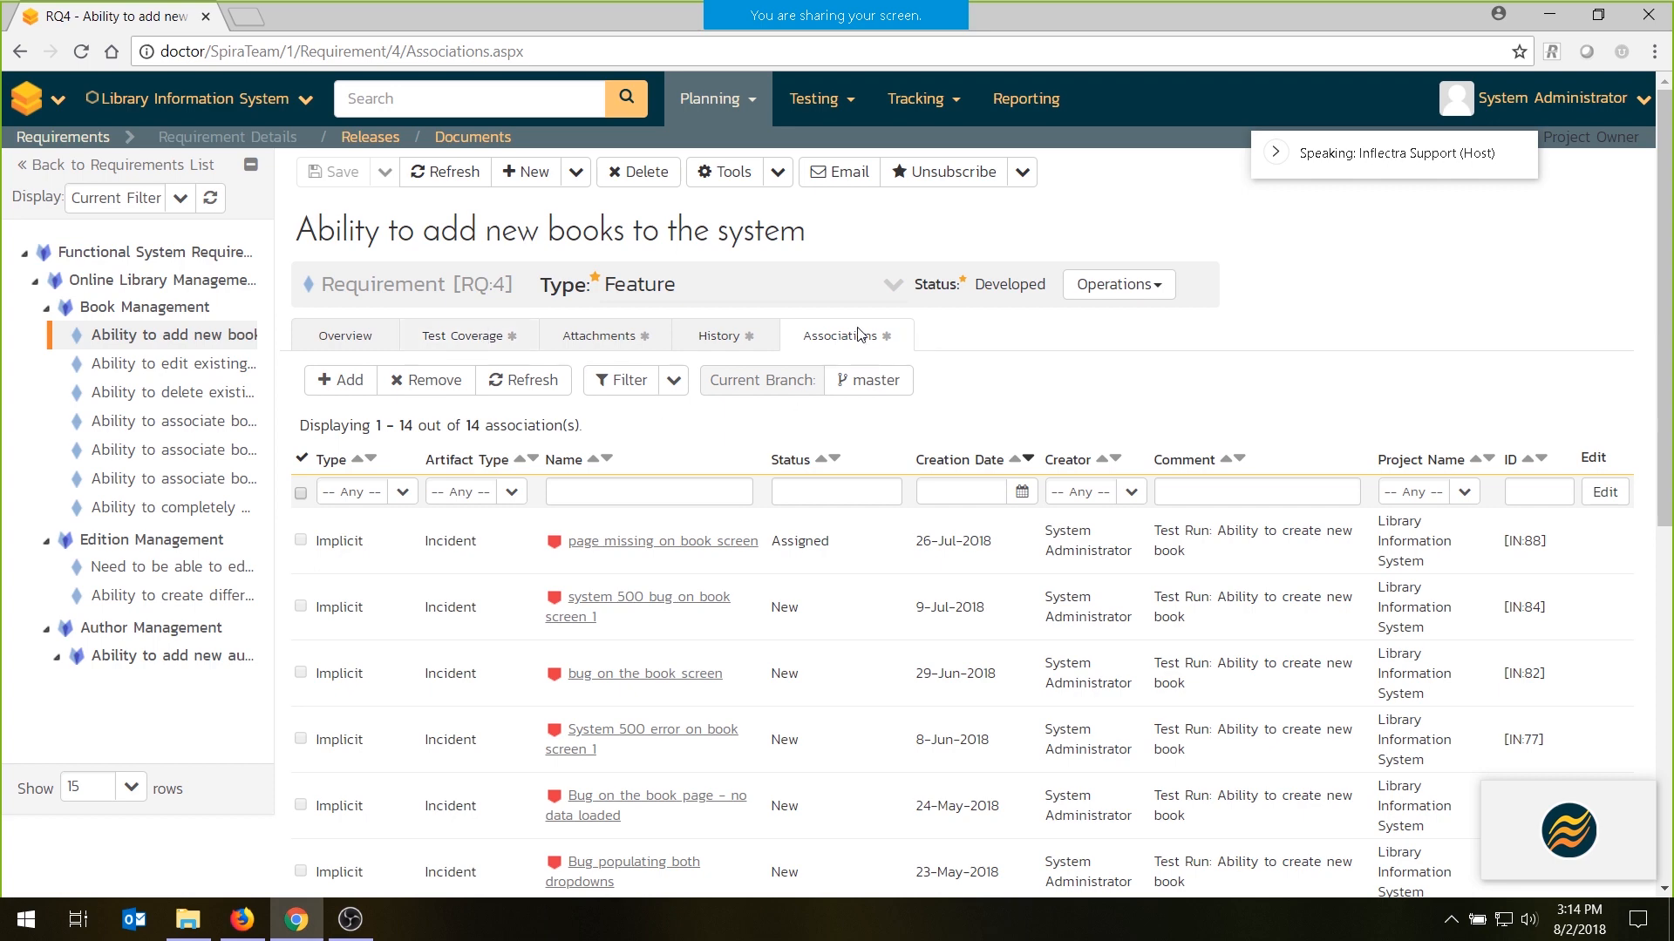
scroll(870, 464, "down", 8)
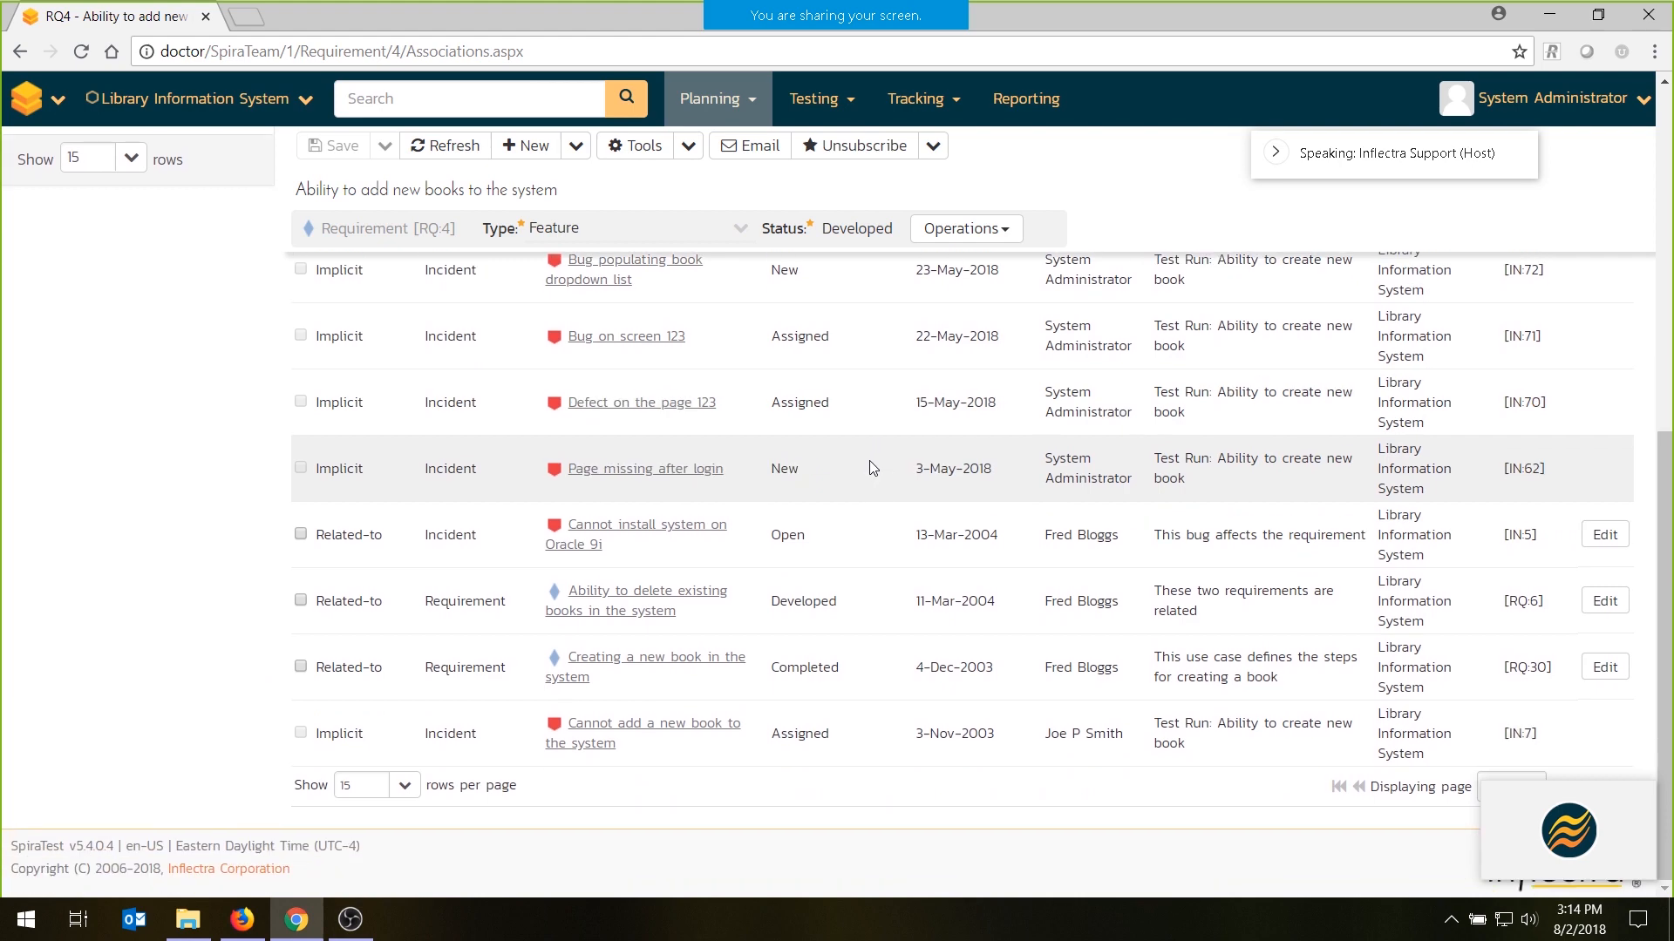
scroll(762, 473, "up", 8)
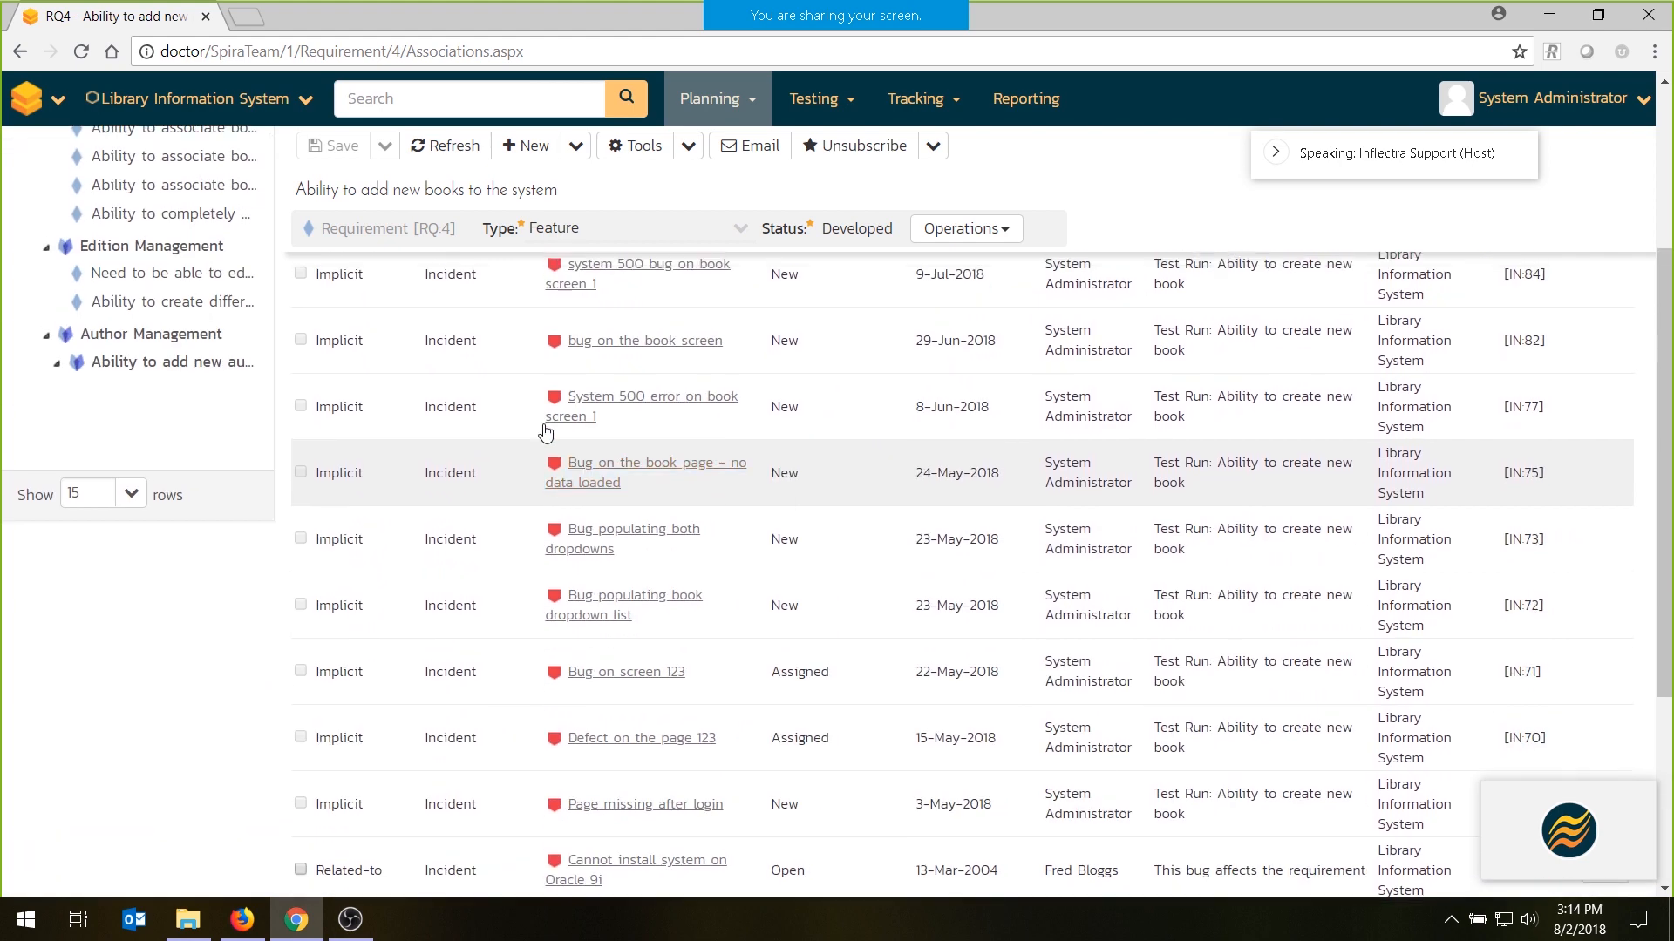
- Try out adding an association to the requirement with the Requirement and Incident artifact types, and cancel it
left_click(353, 387)
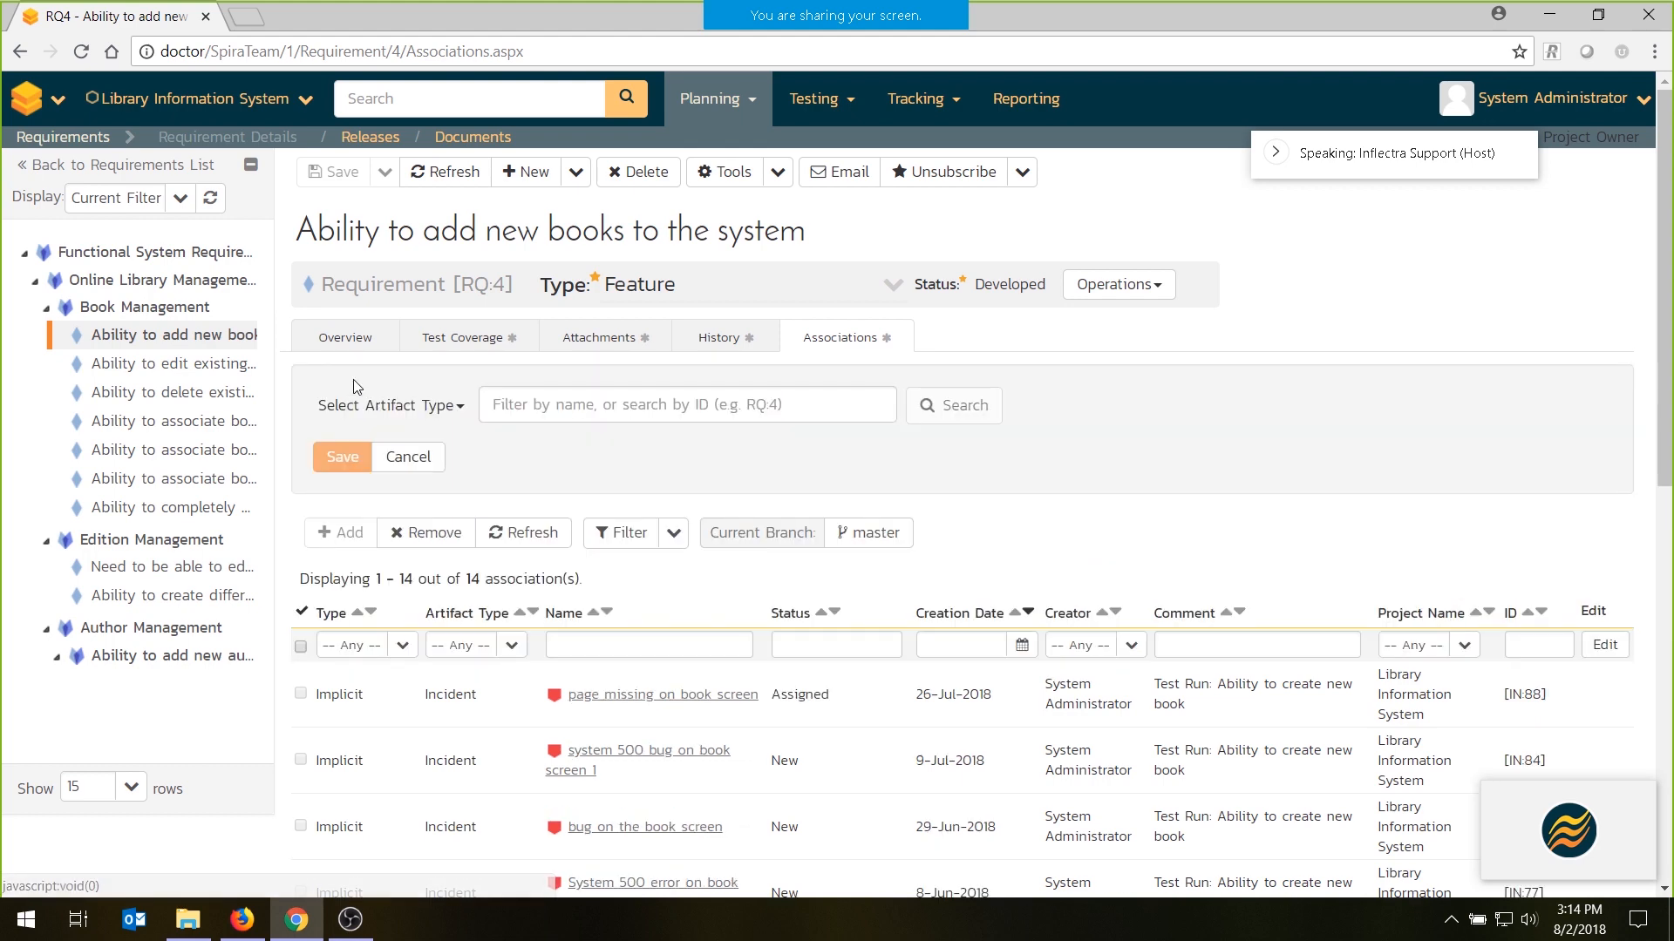
left_click(440, 405)
left_click(389, 484)
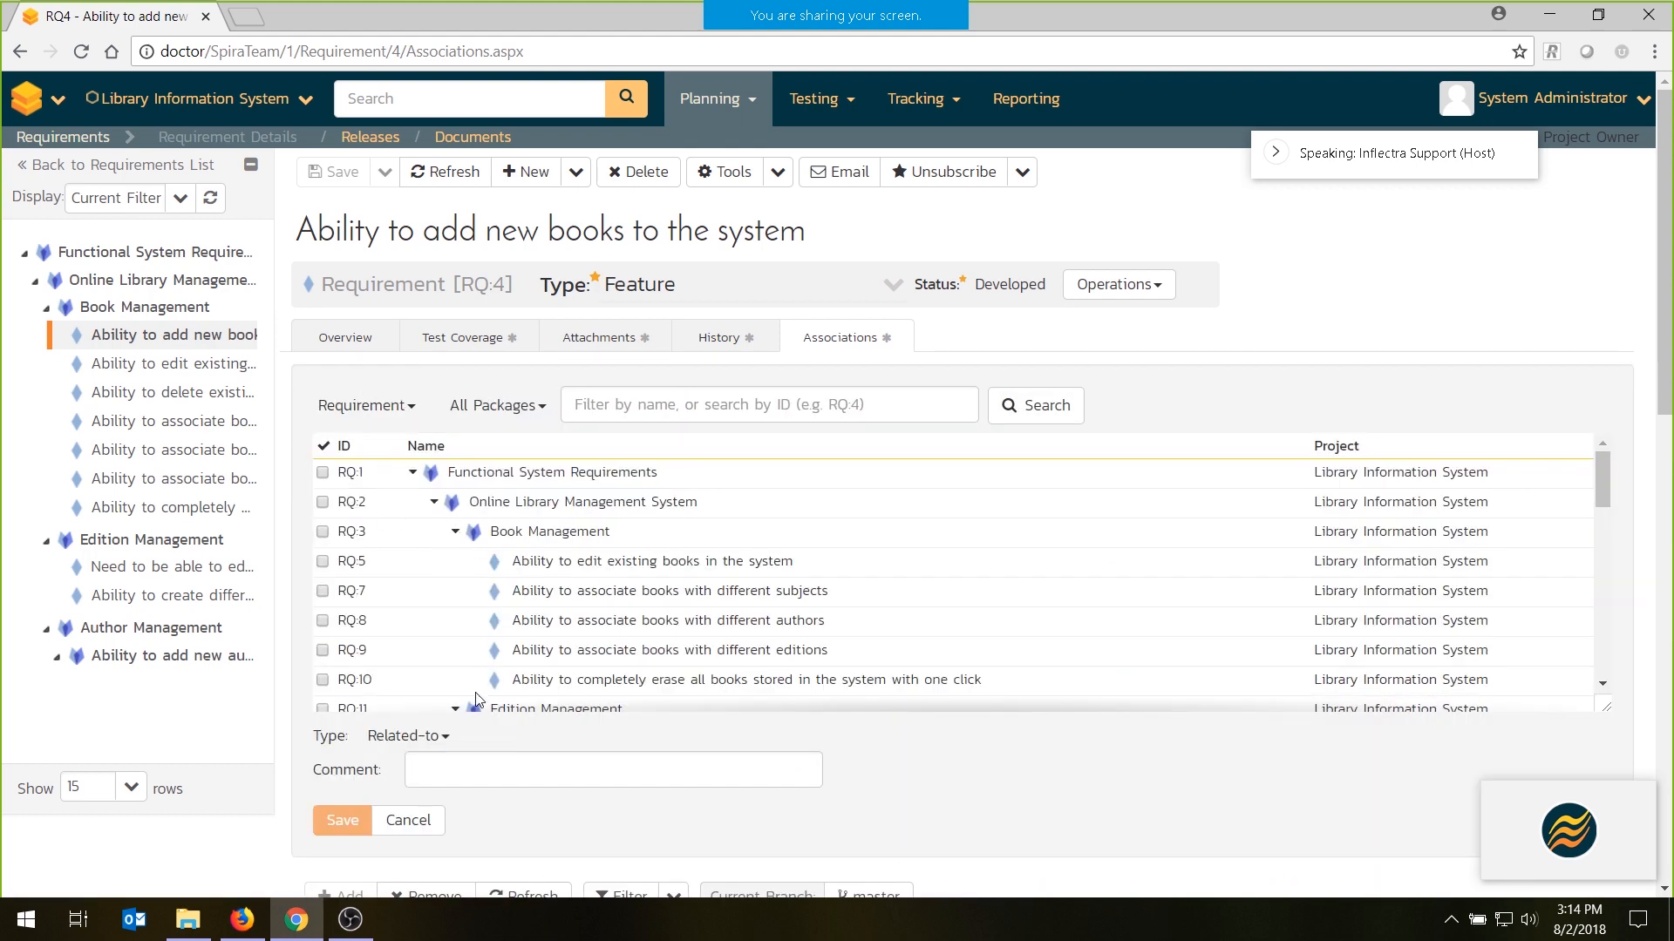
left_click(383, 405)
left_click(354, 518)
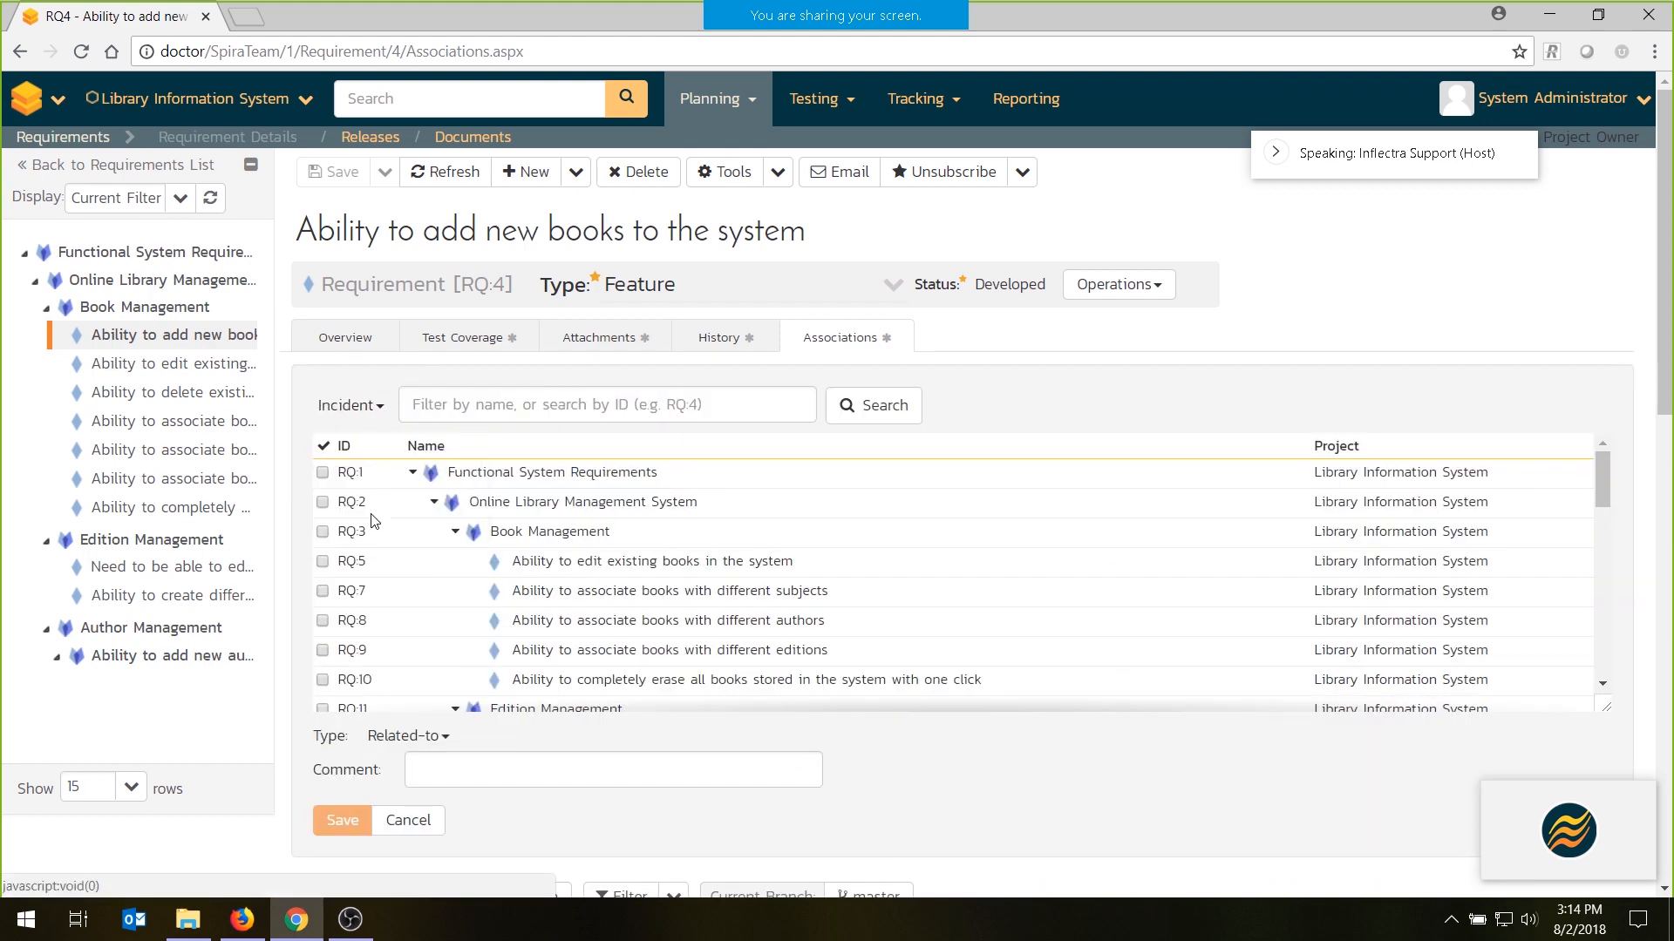
left_click(441, 814)
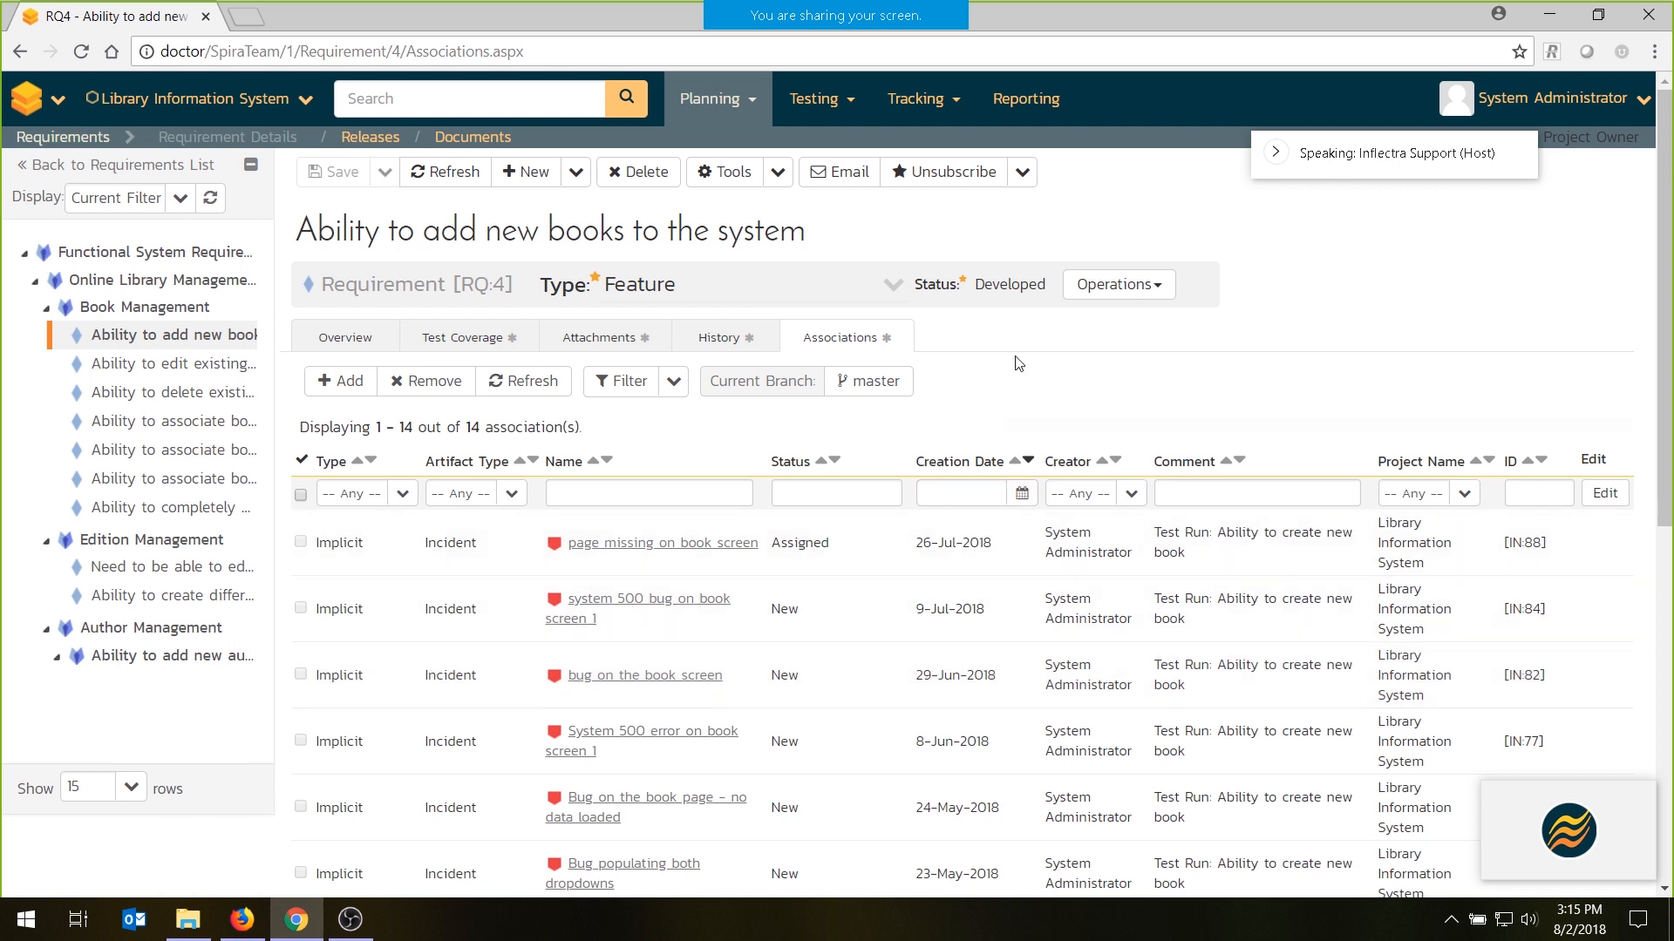
- Go back to the requirement's overview and show the option for adding a follower
left_click(366, 335)
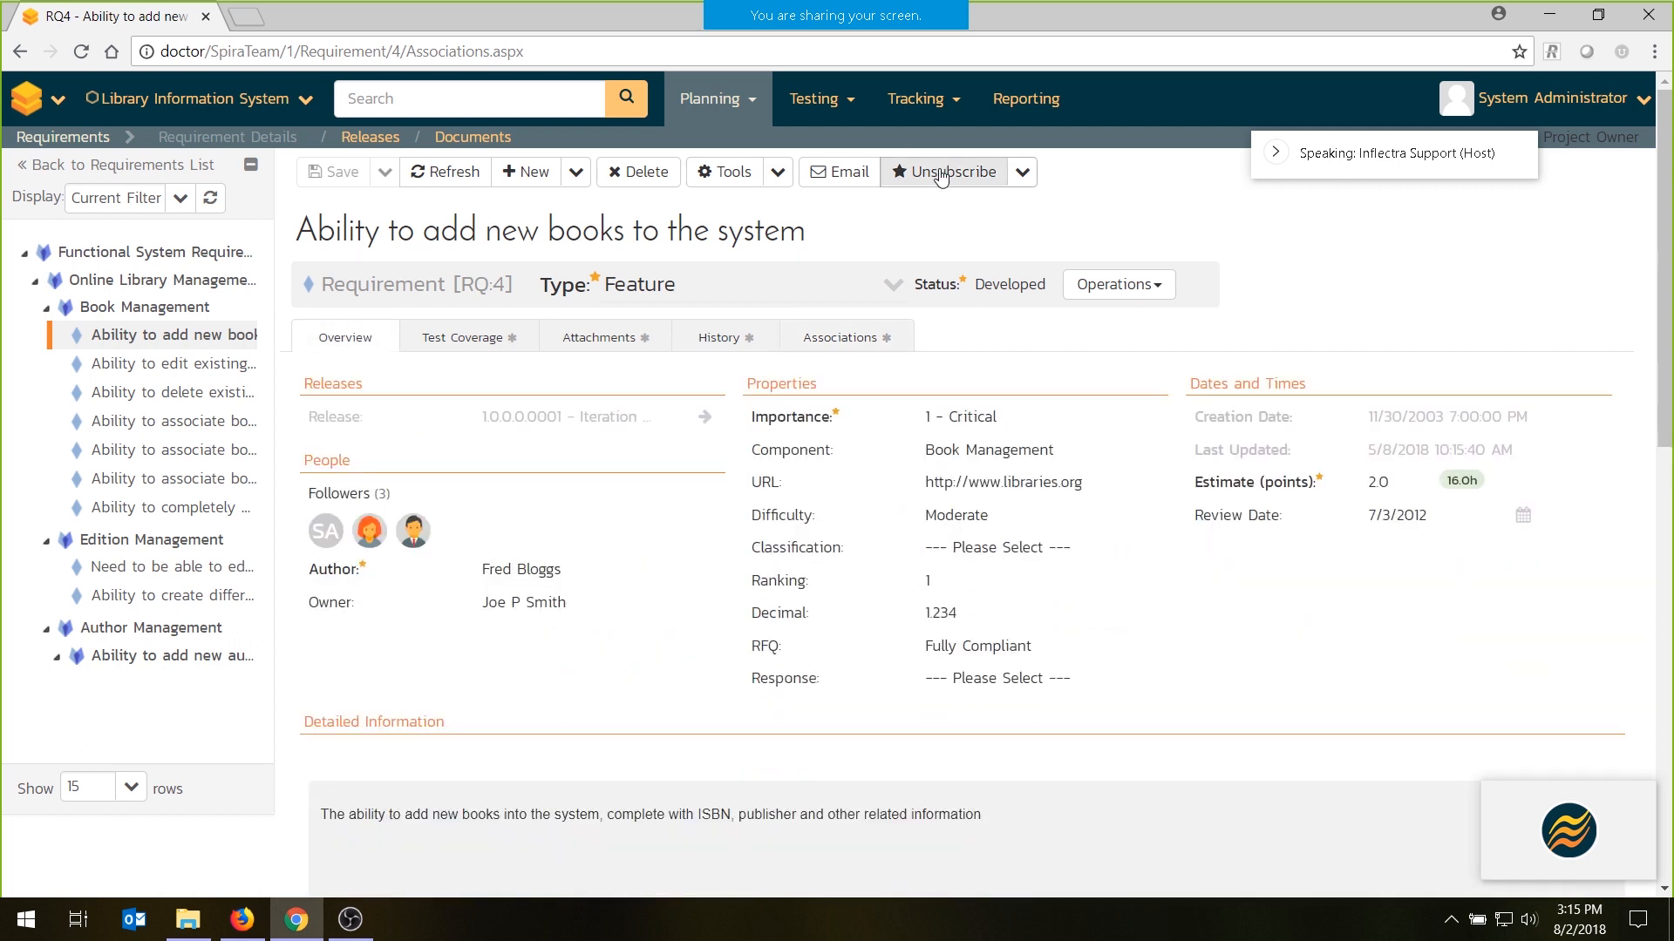
left_click(1025, 172)
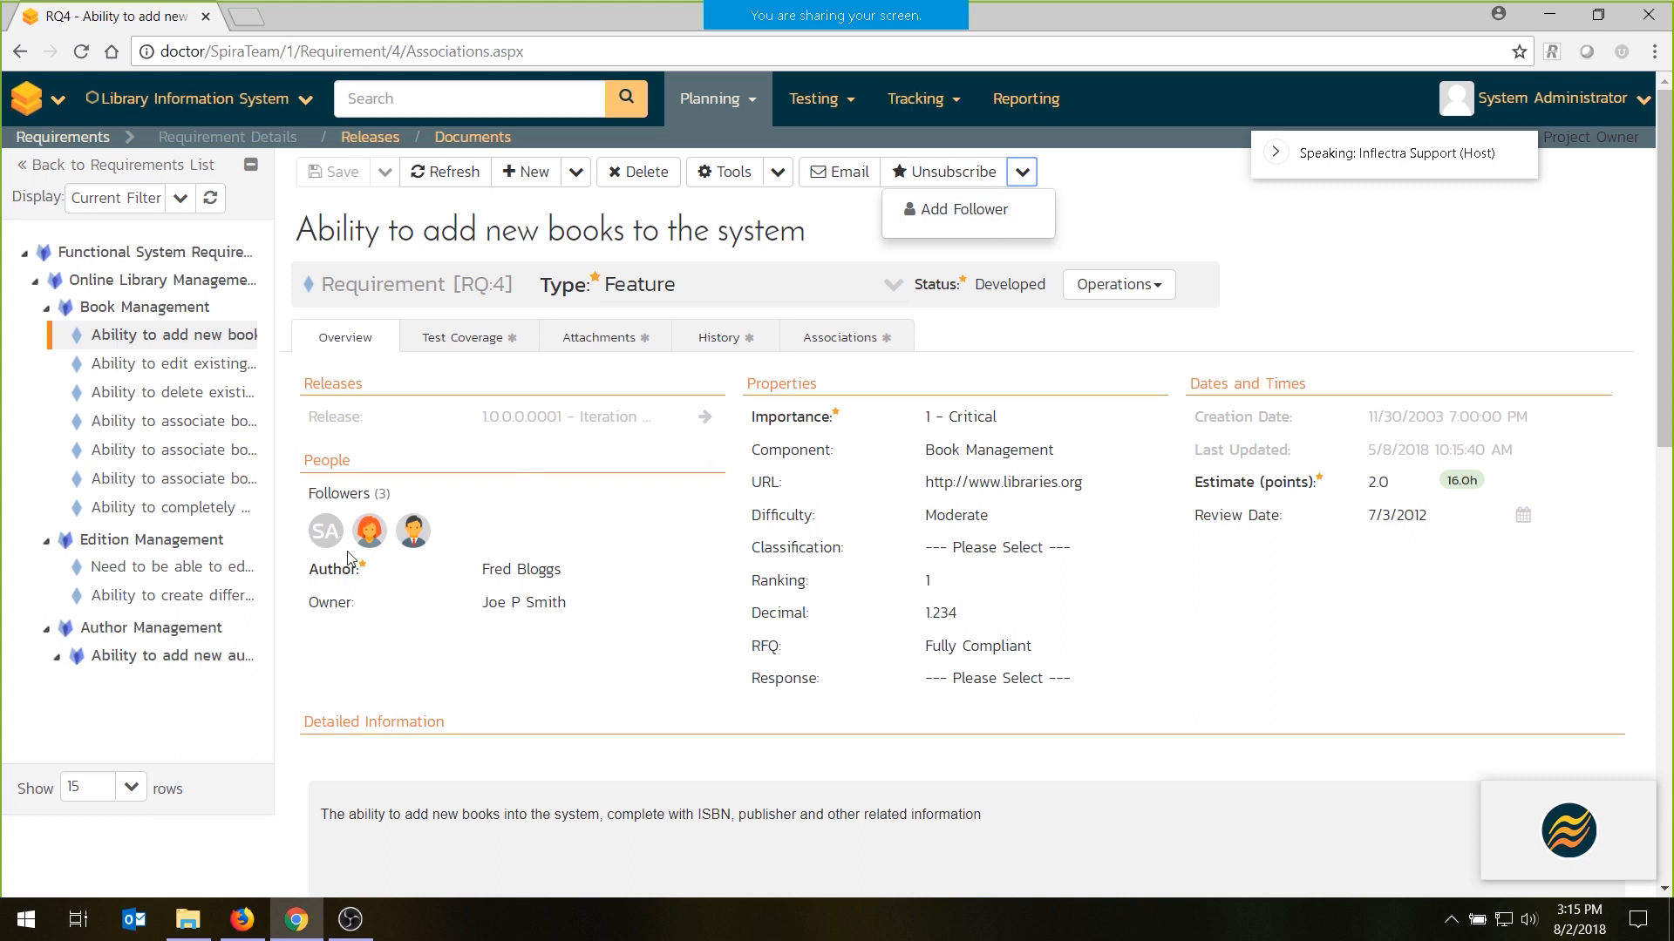
left_click(1125, 254)
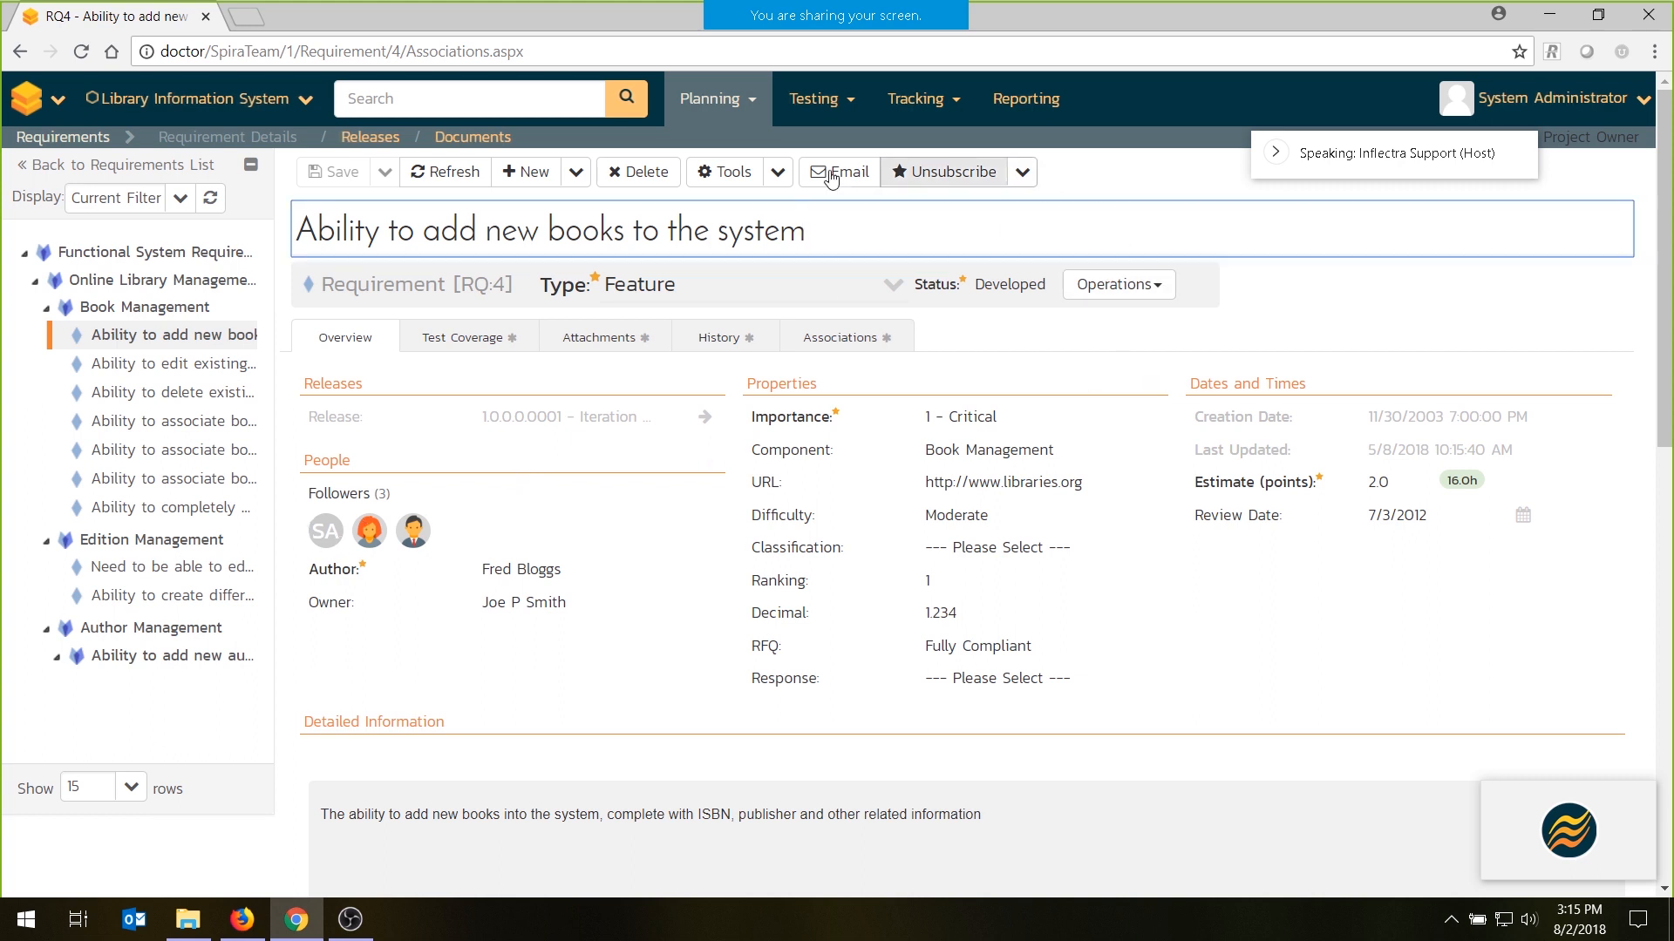
- Open the project's releases list and show the choices for filtering releases by type
left_click(371, 138)
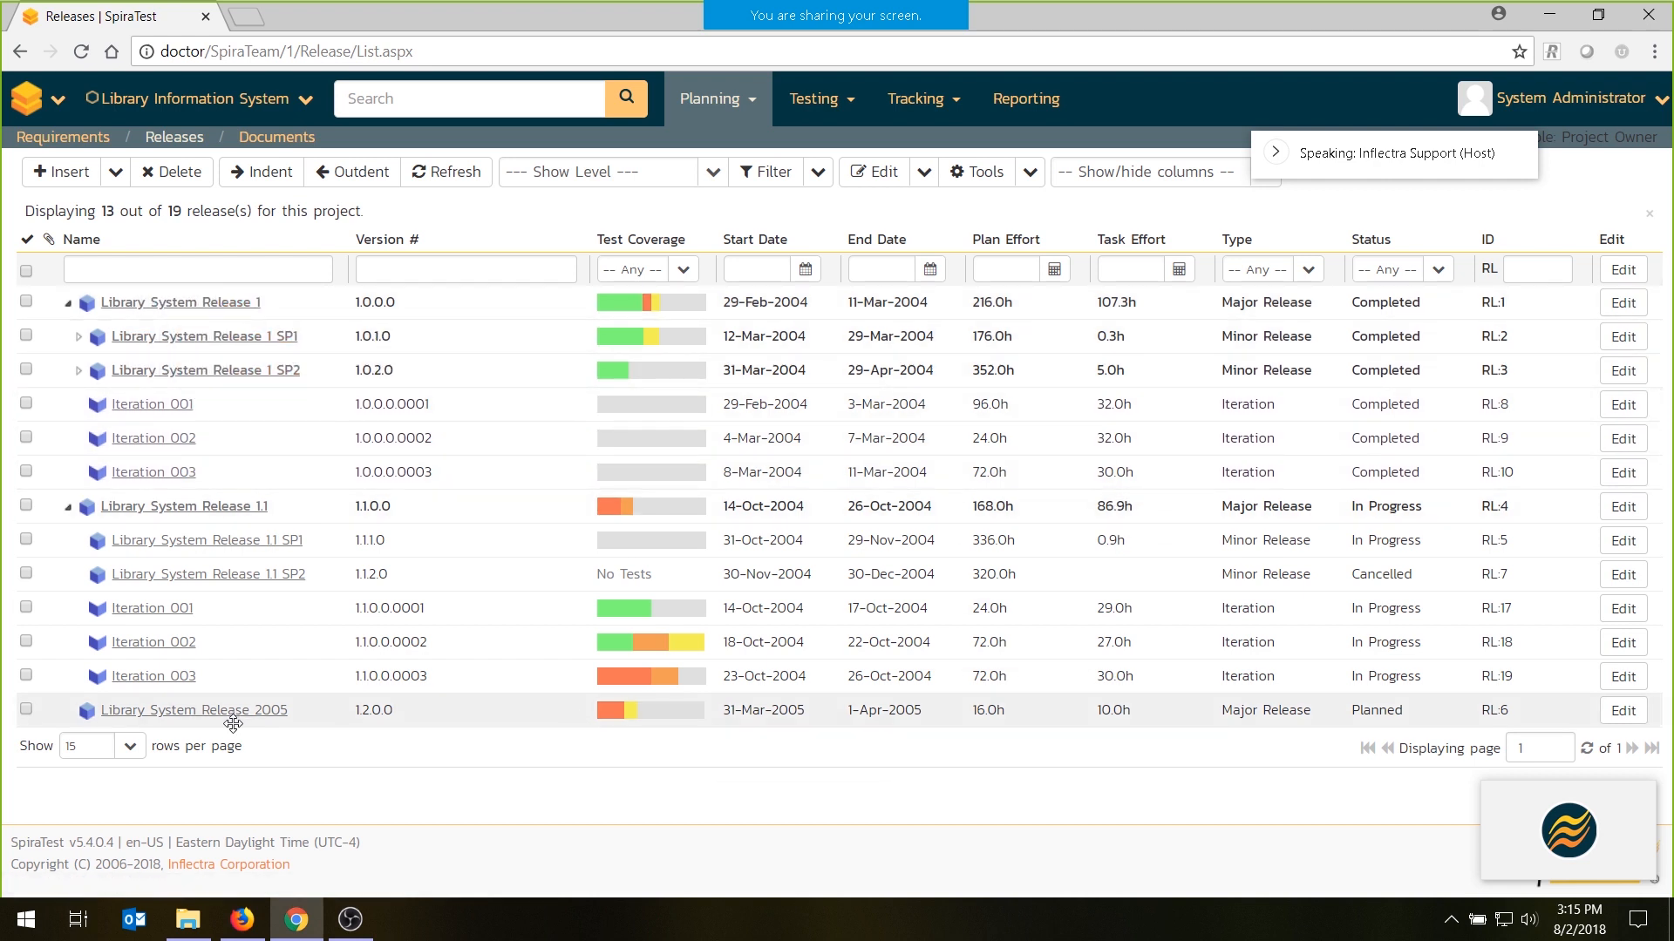
left_click(1308, 270)
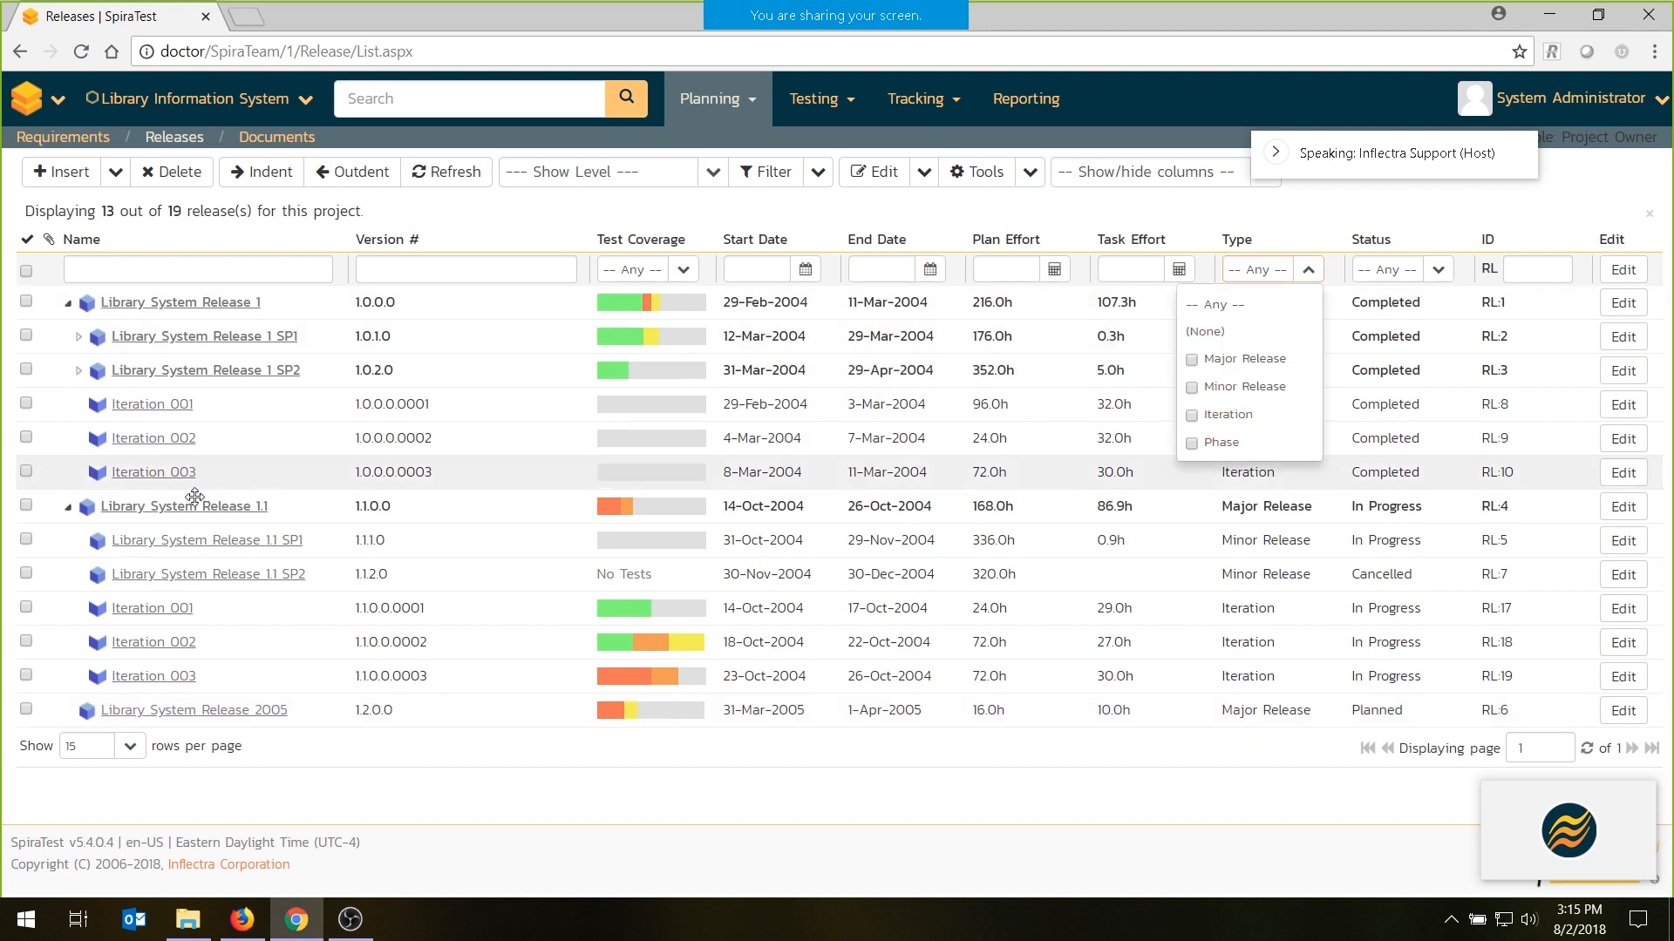
- Collapse Library System Release 1.1 and insert a child iteration named "UAT Phase" under Library System Release 2005
left_click(68, 507)
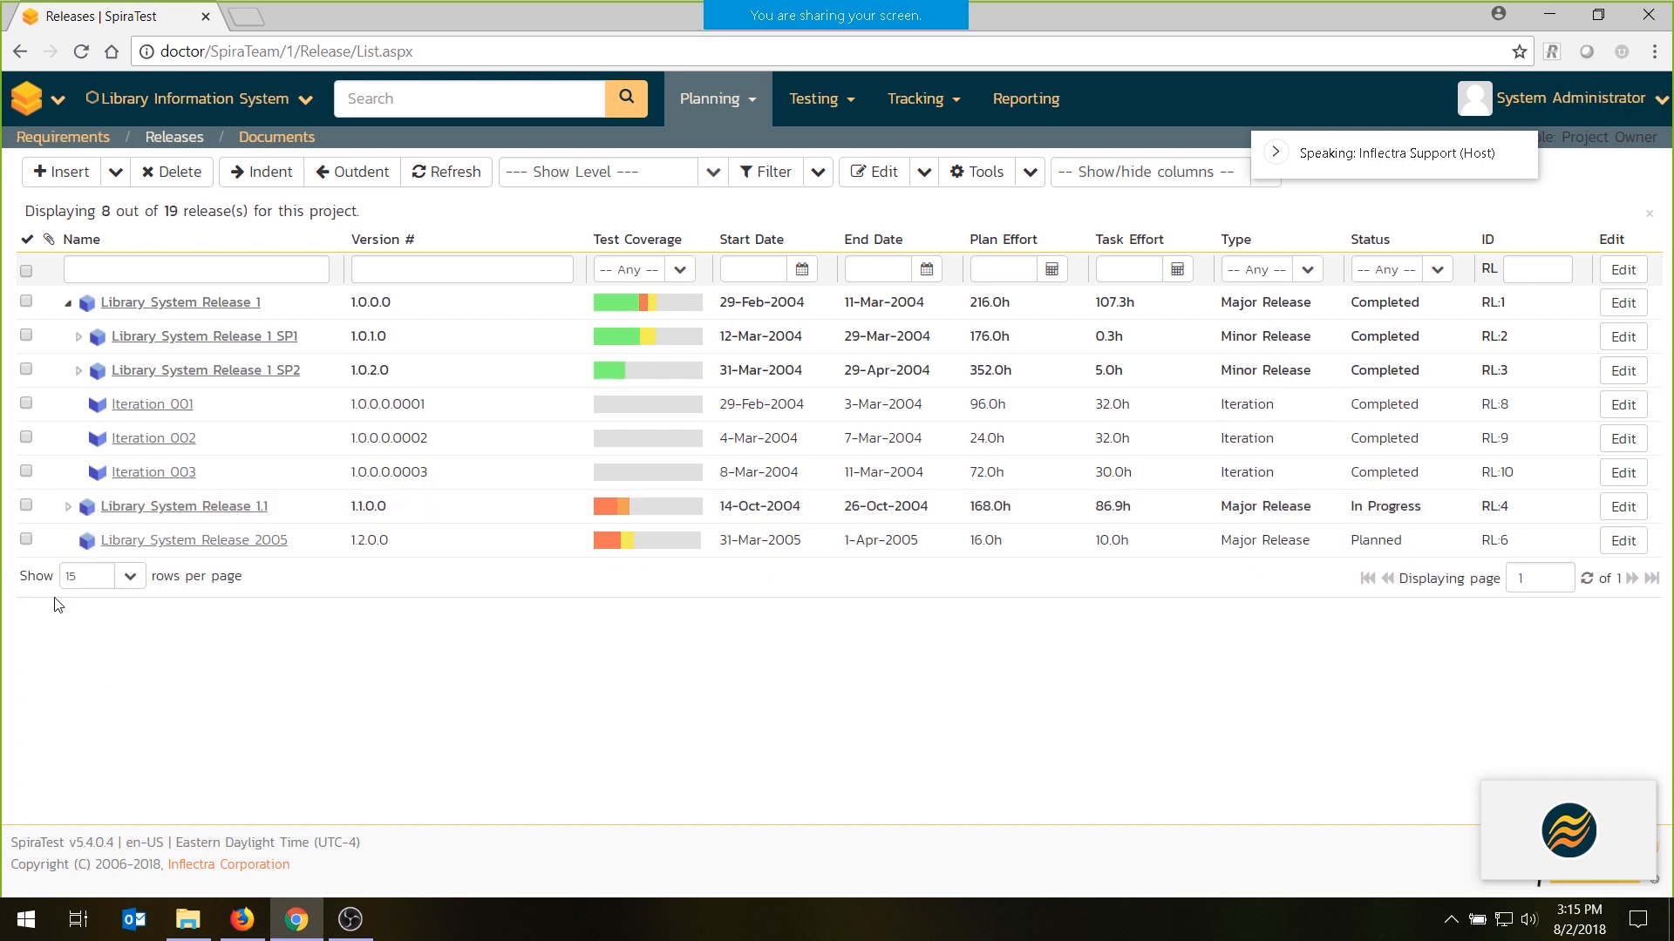
left_click(26, 540)
left_click(114, 174)
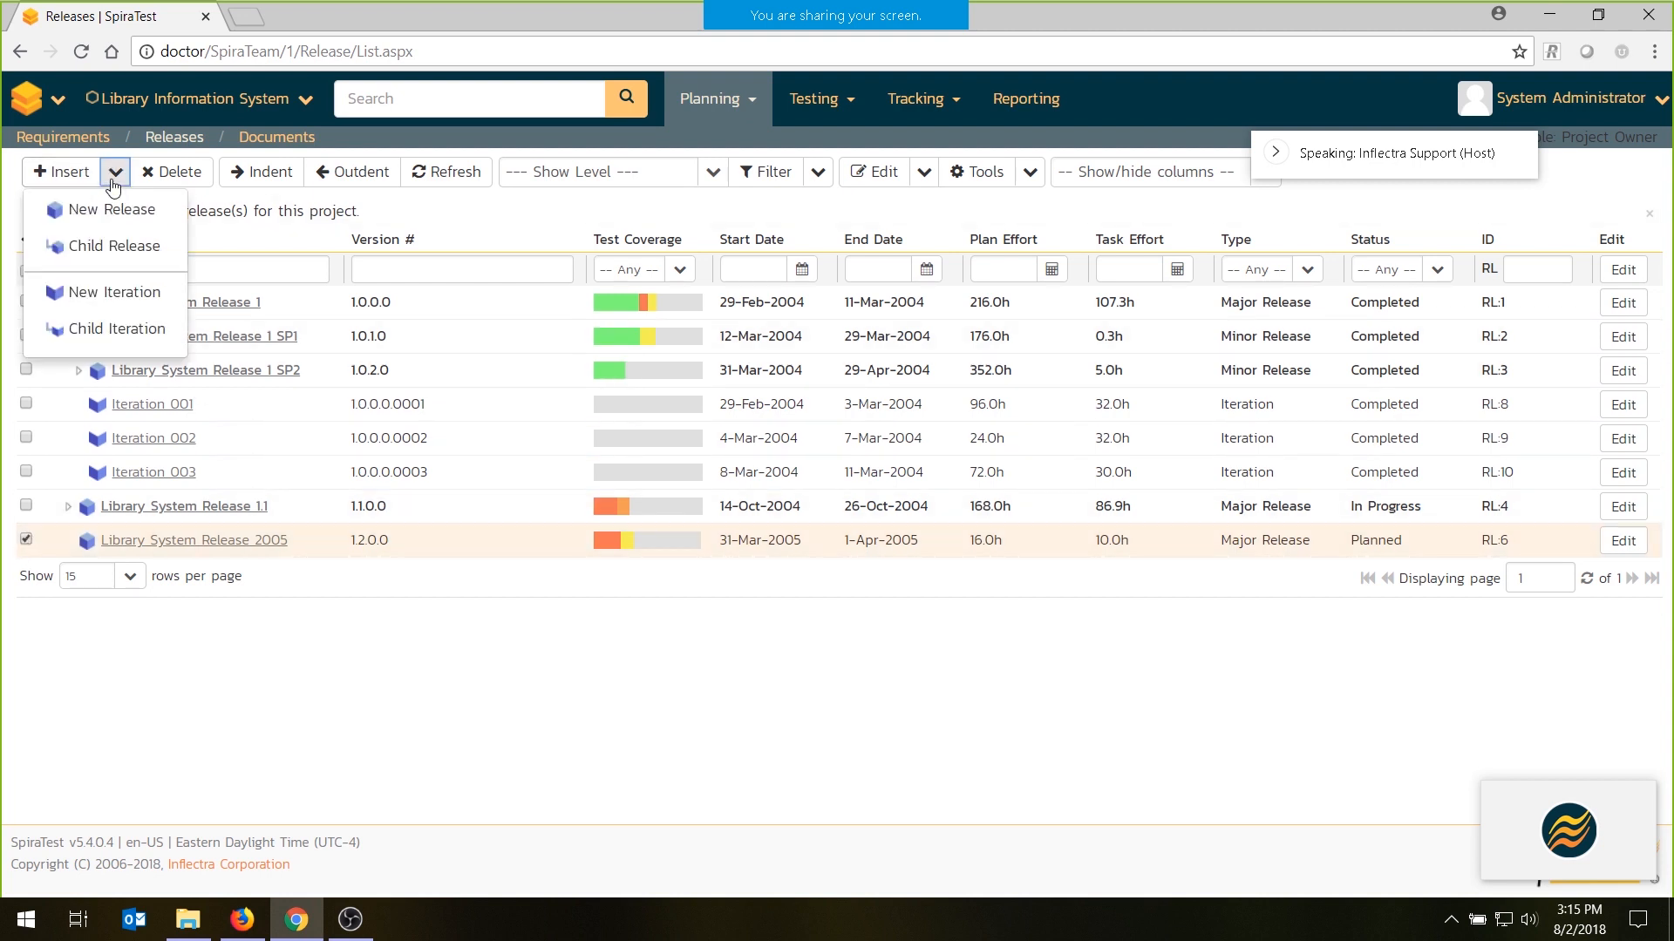
left_click(116, 328)
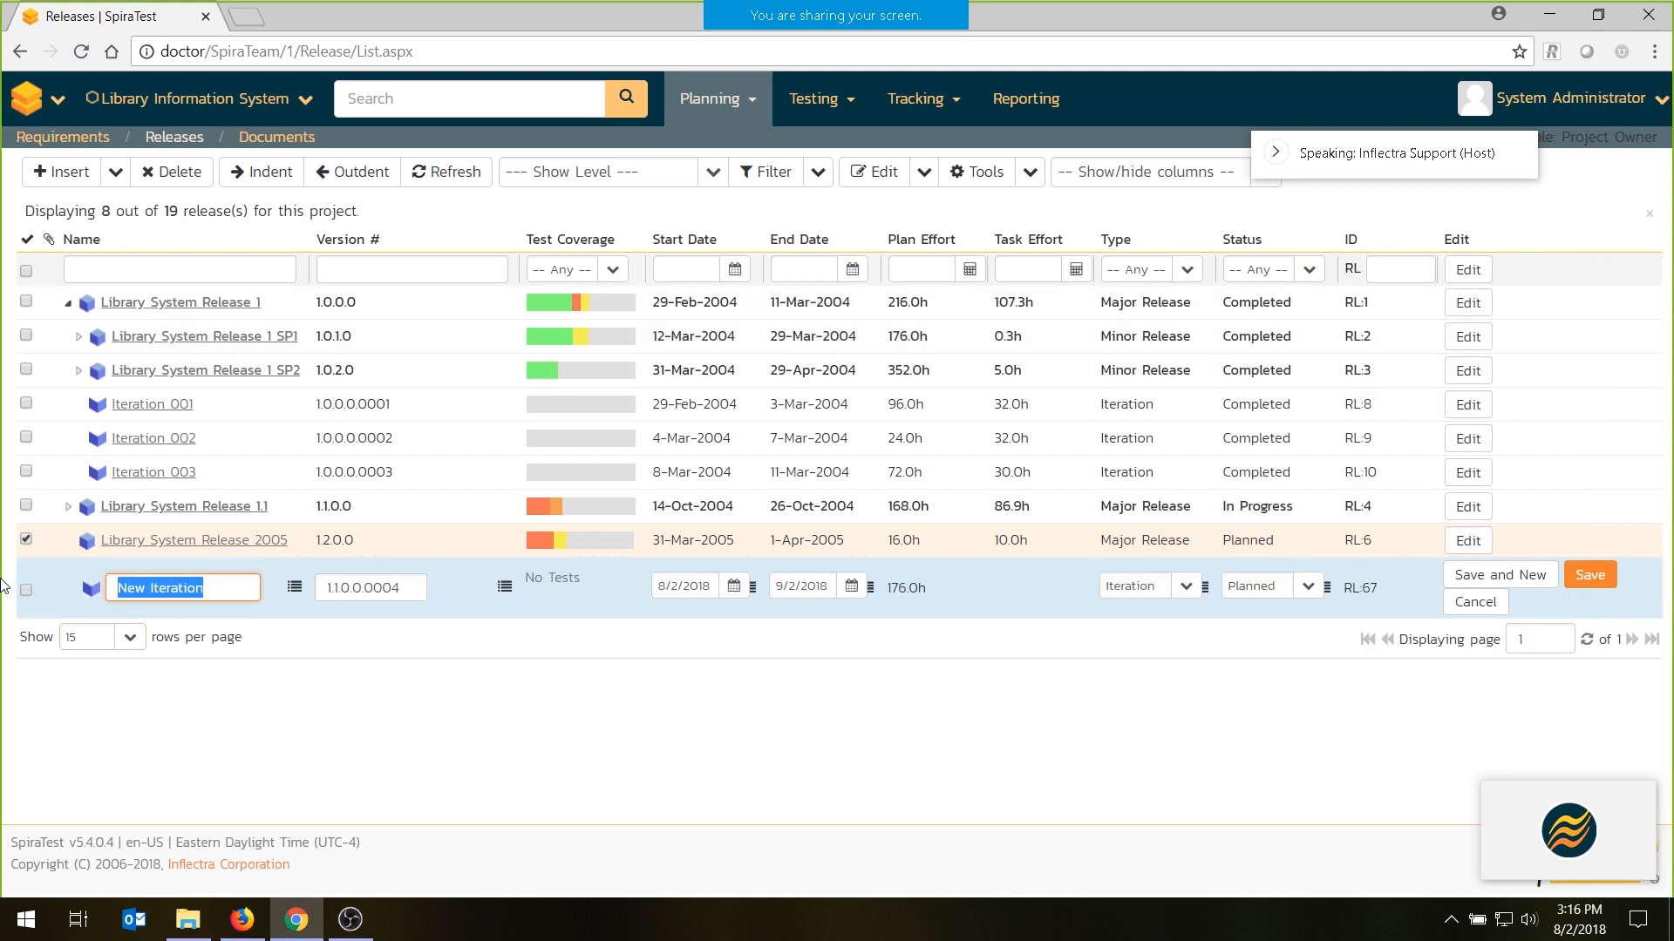
type("UAT Phase")
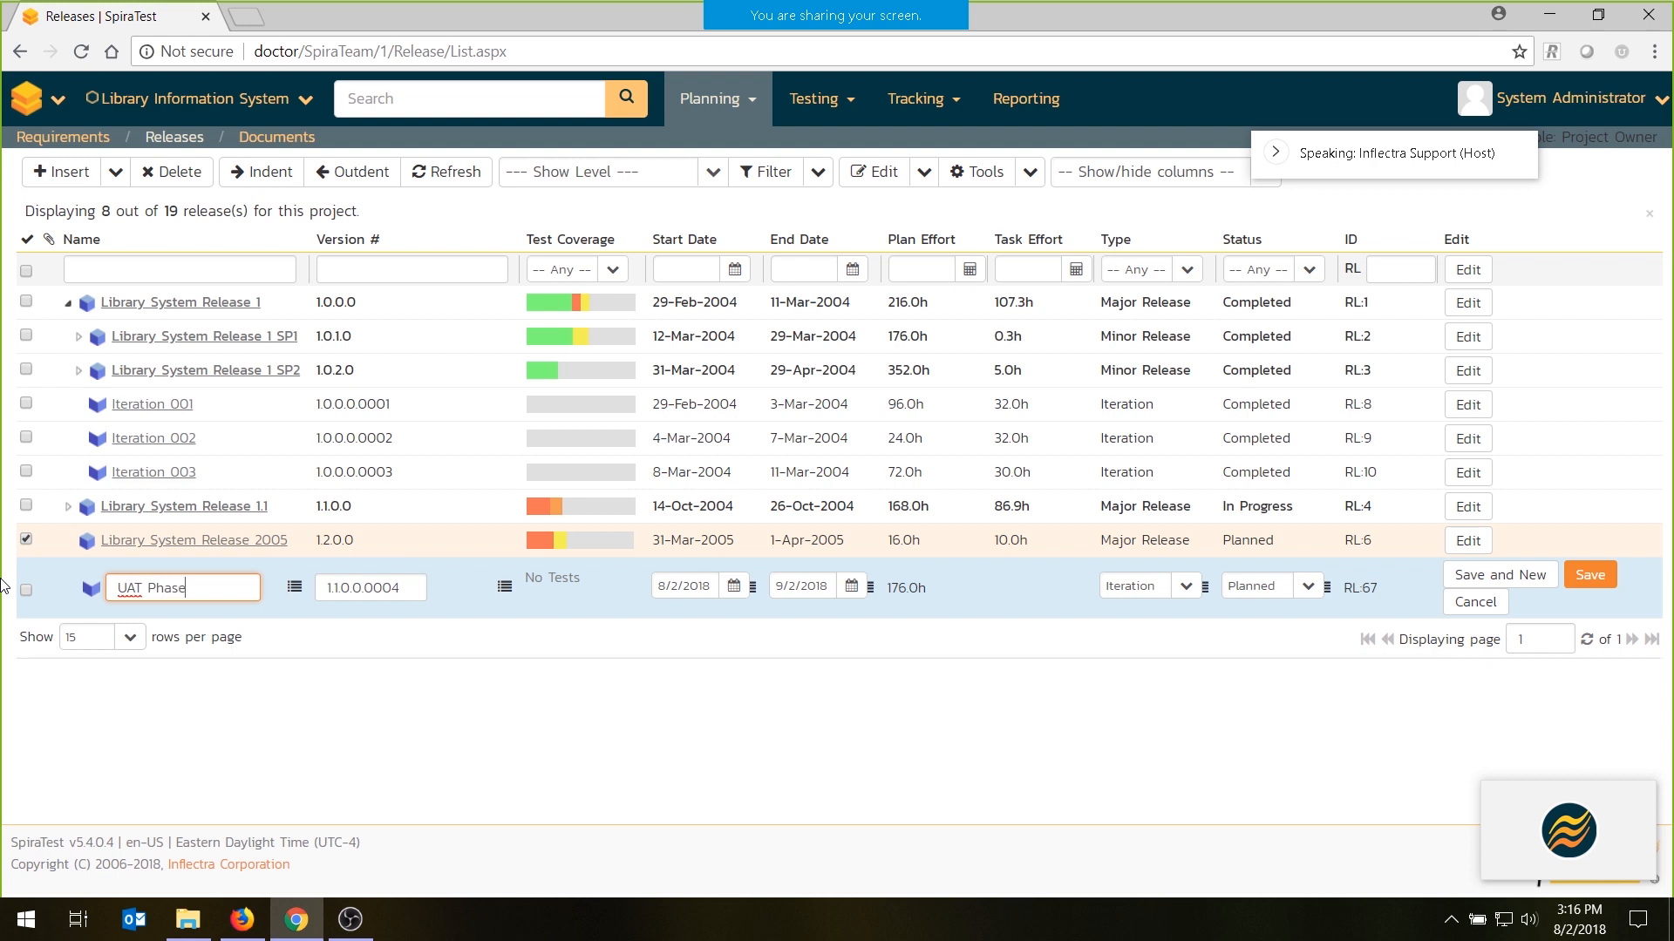
- Set UAT Phase's type to Phase and its version number to "1.2 UAT", save it, and deselect Library System Release 2005
left_click(1133, 585)
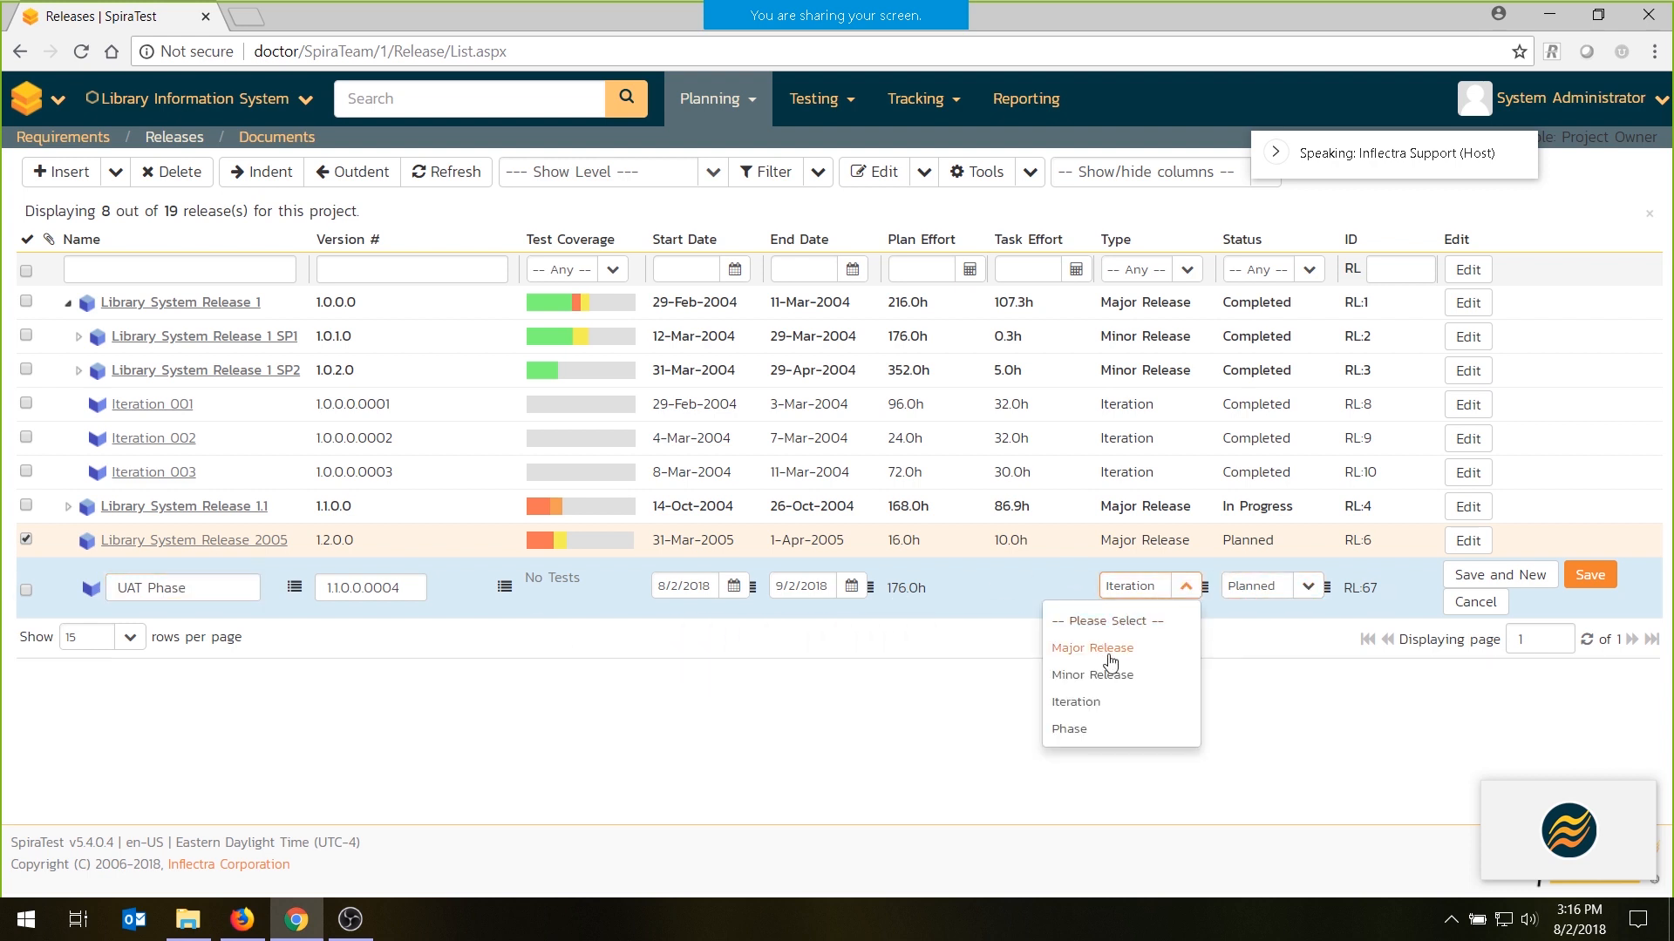
left_click(1070, 729)
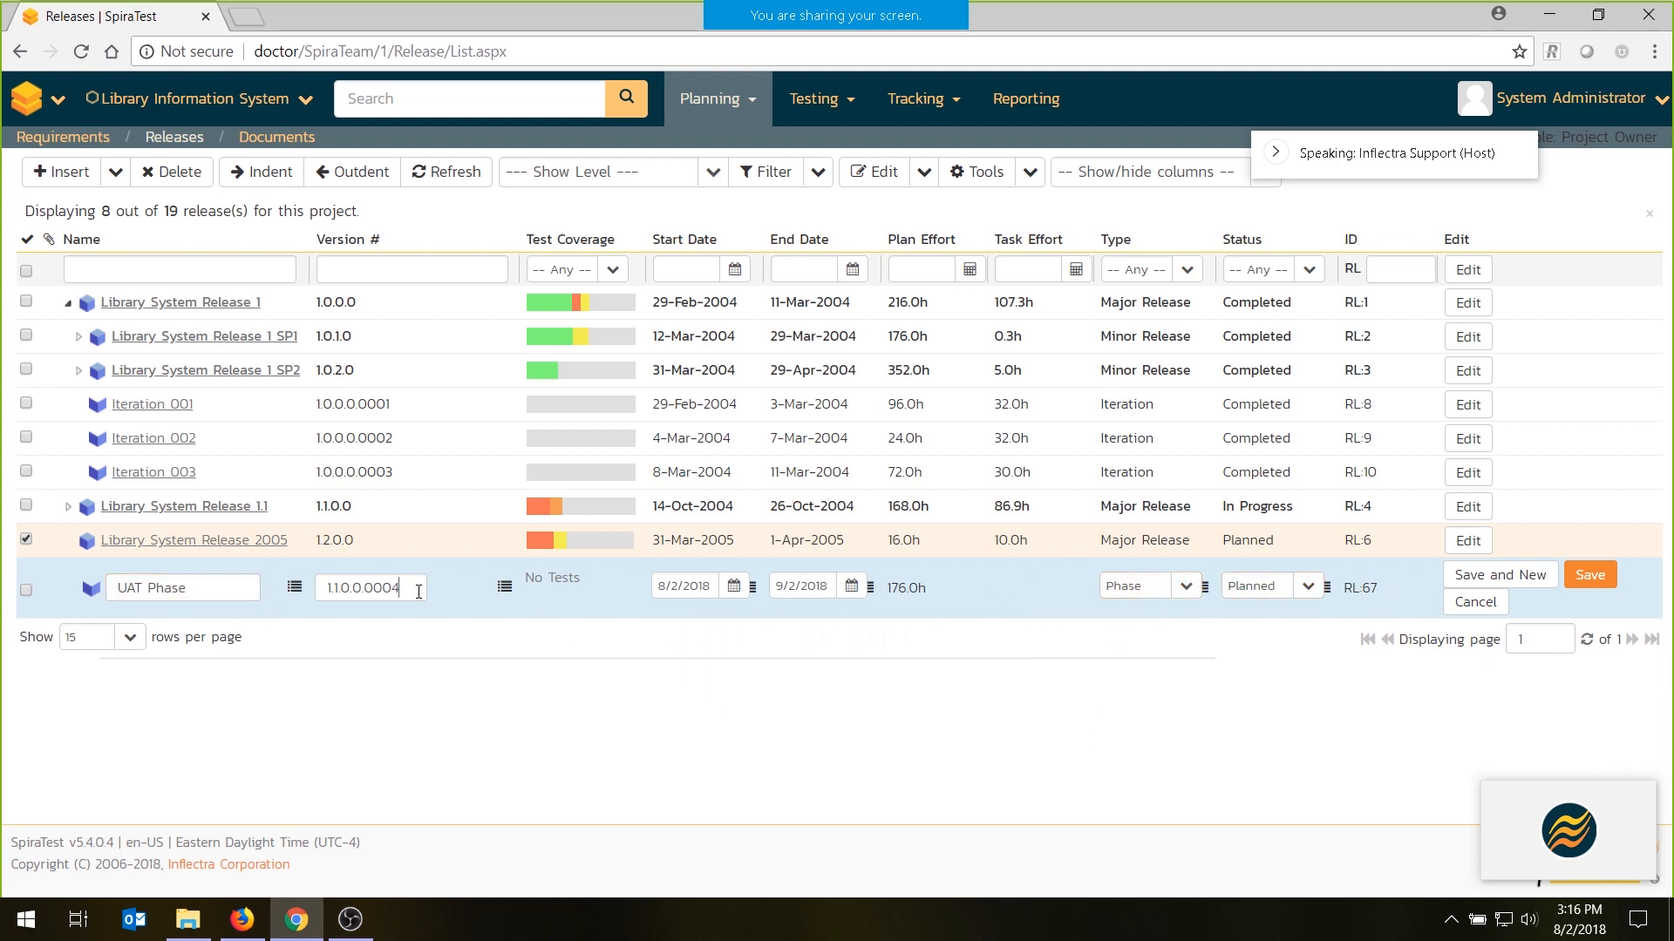
key("Tab")
type("1.2 UAT")
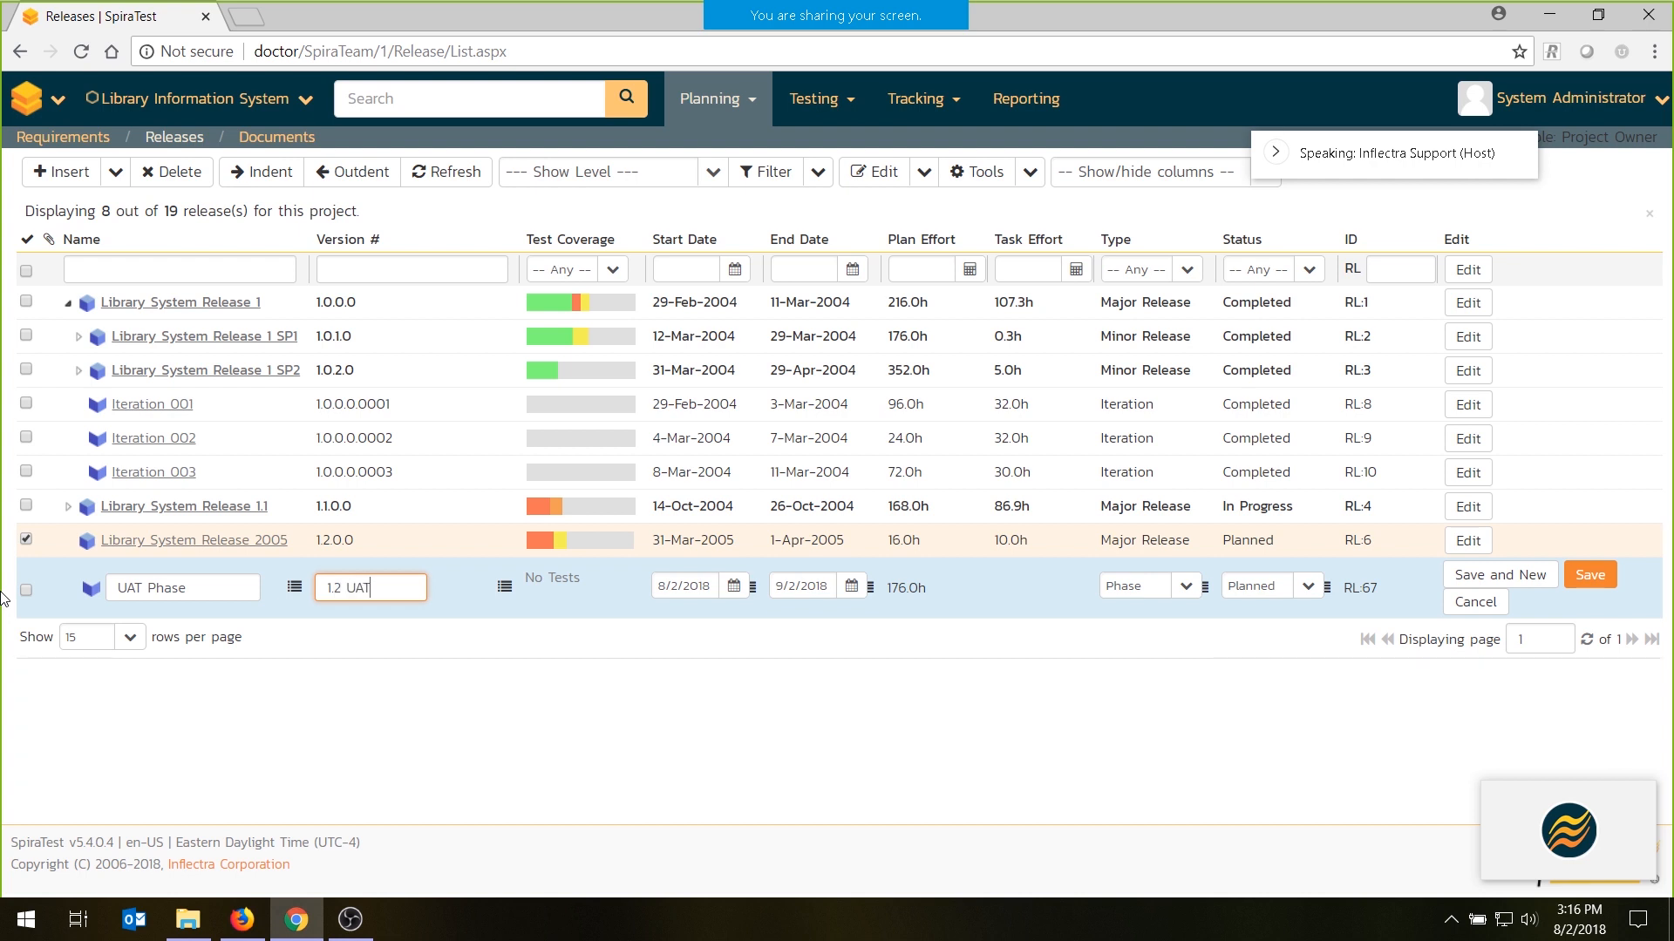
left_click(1590, 574)
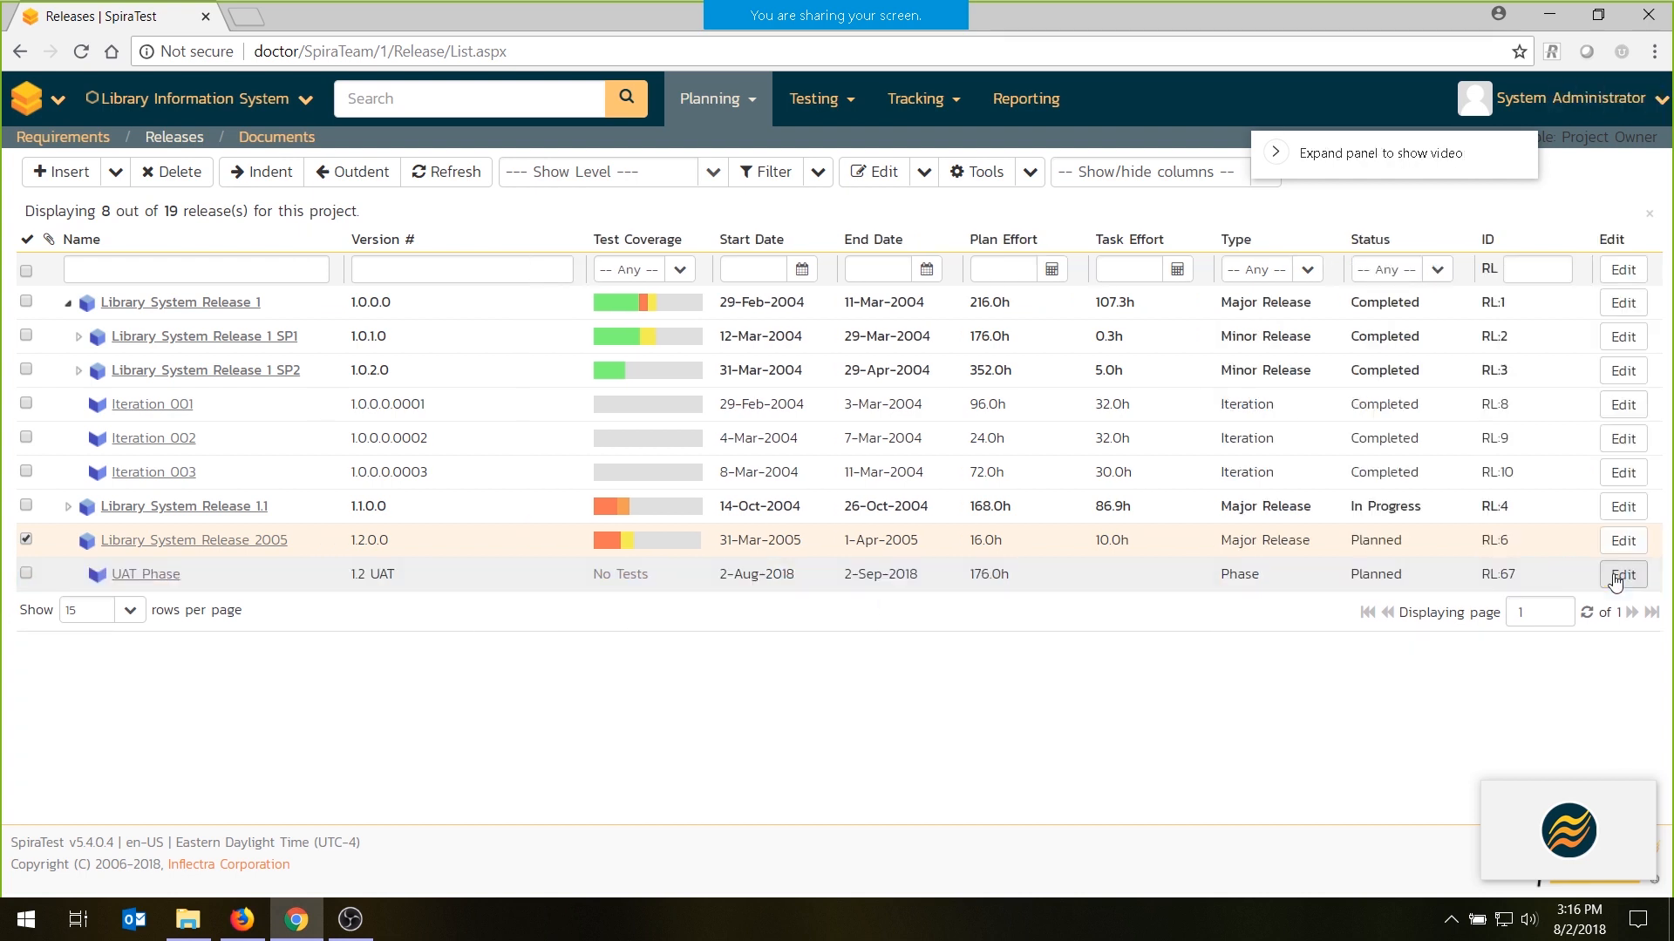
left_click(27, 540)
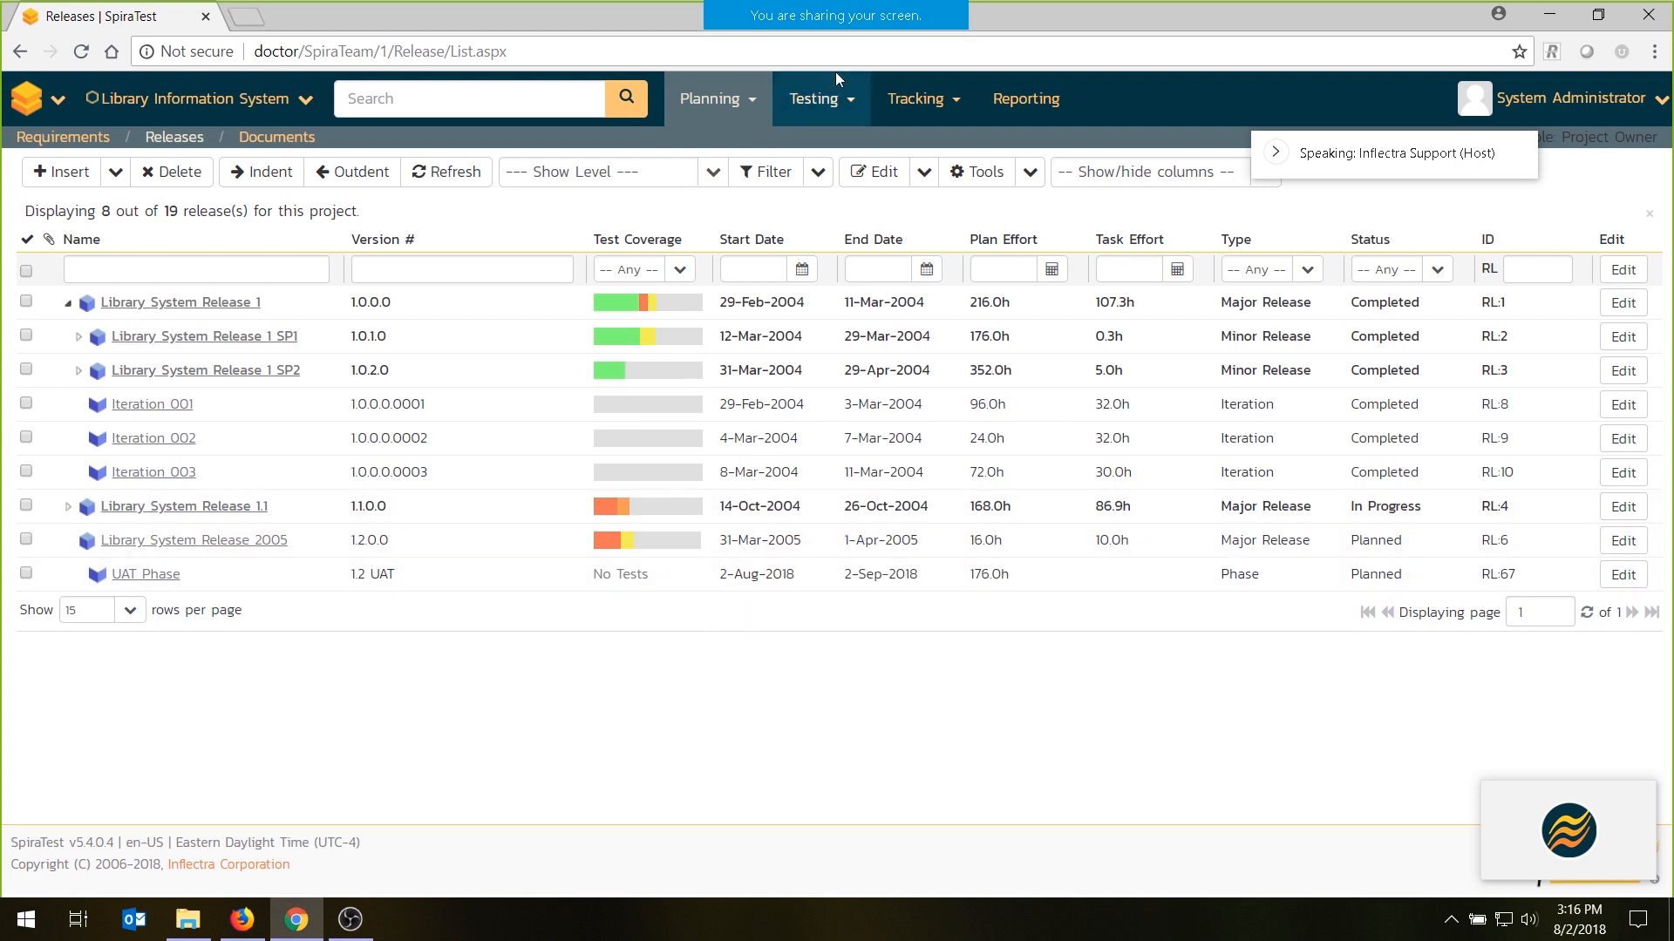
- In the requirements list, select all the features under Book Management and show the tools available for them
left_click(70, 138)
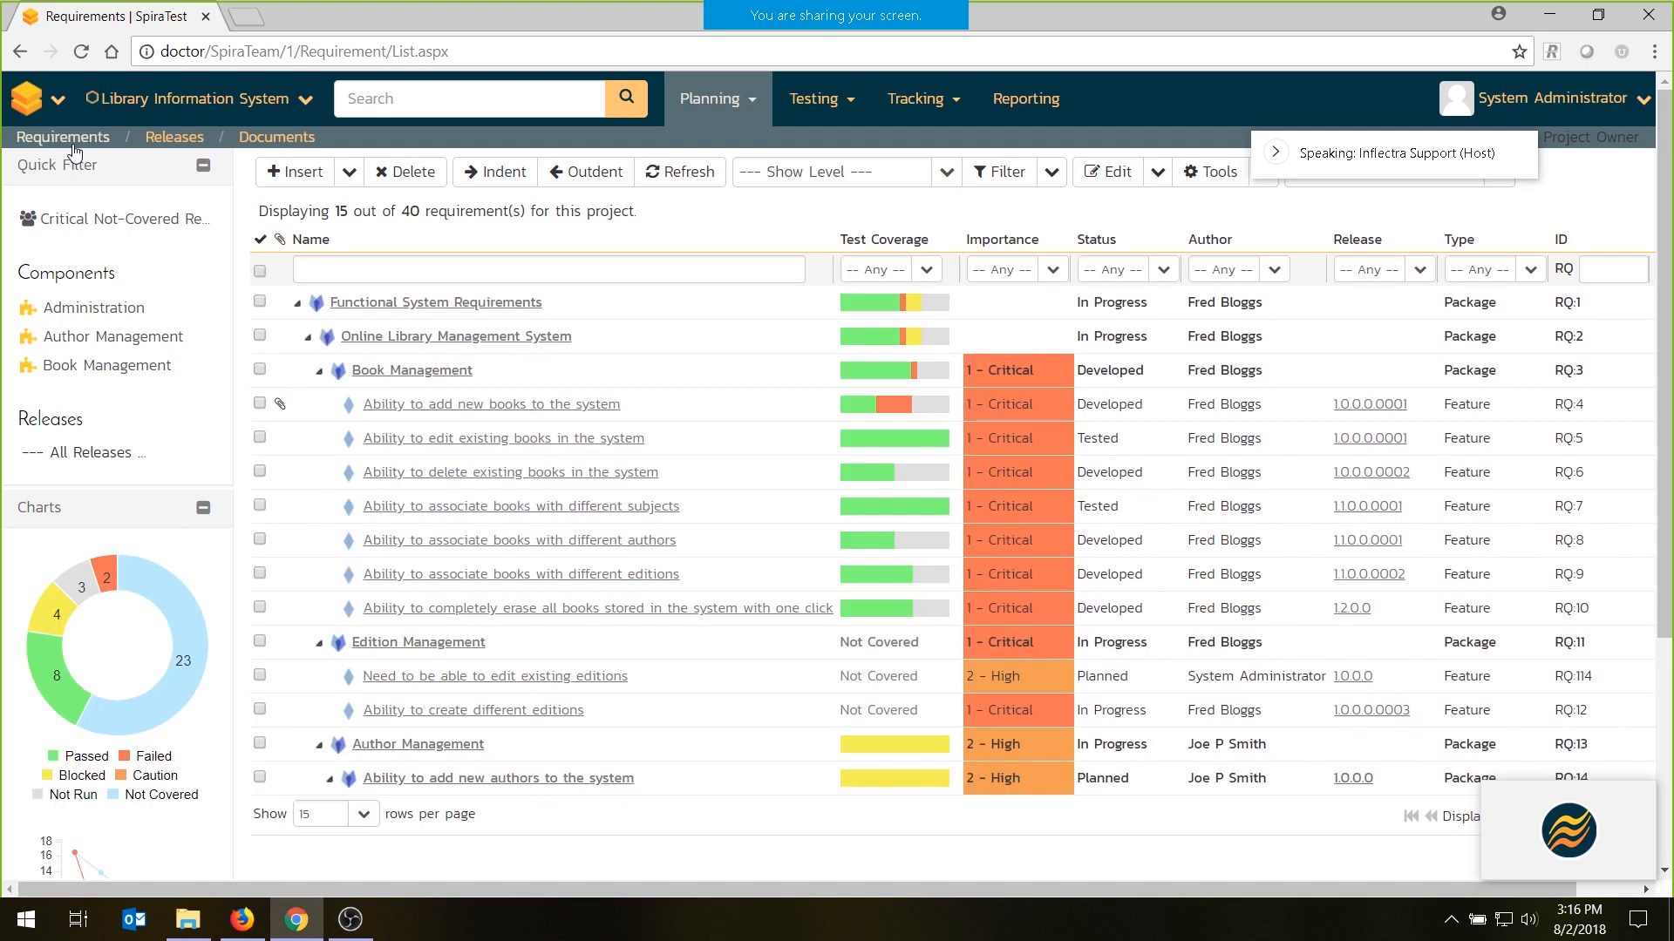
left_click(259, 404)
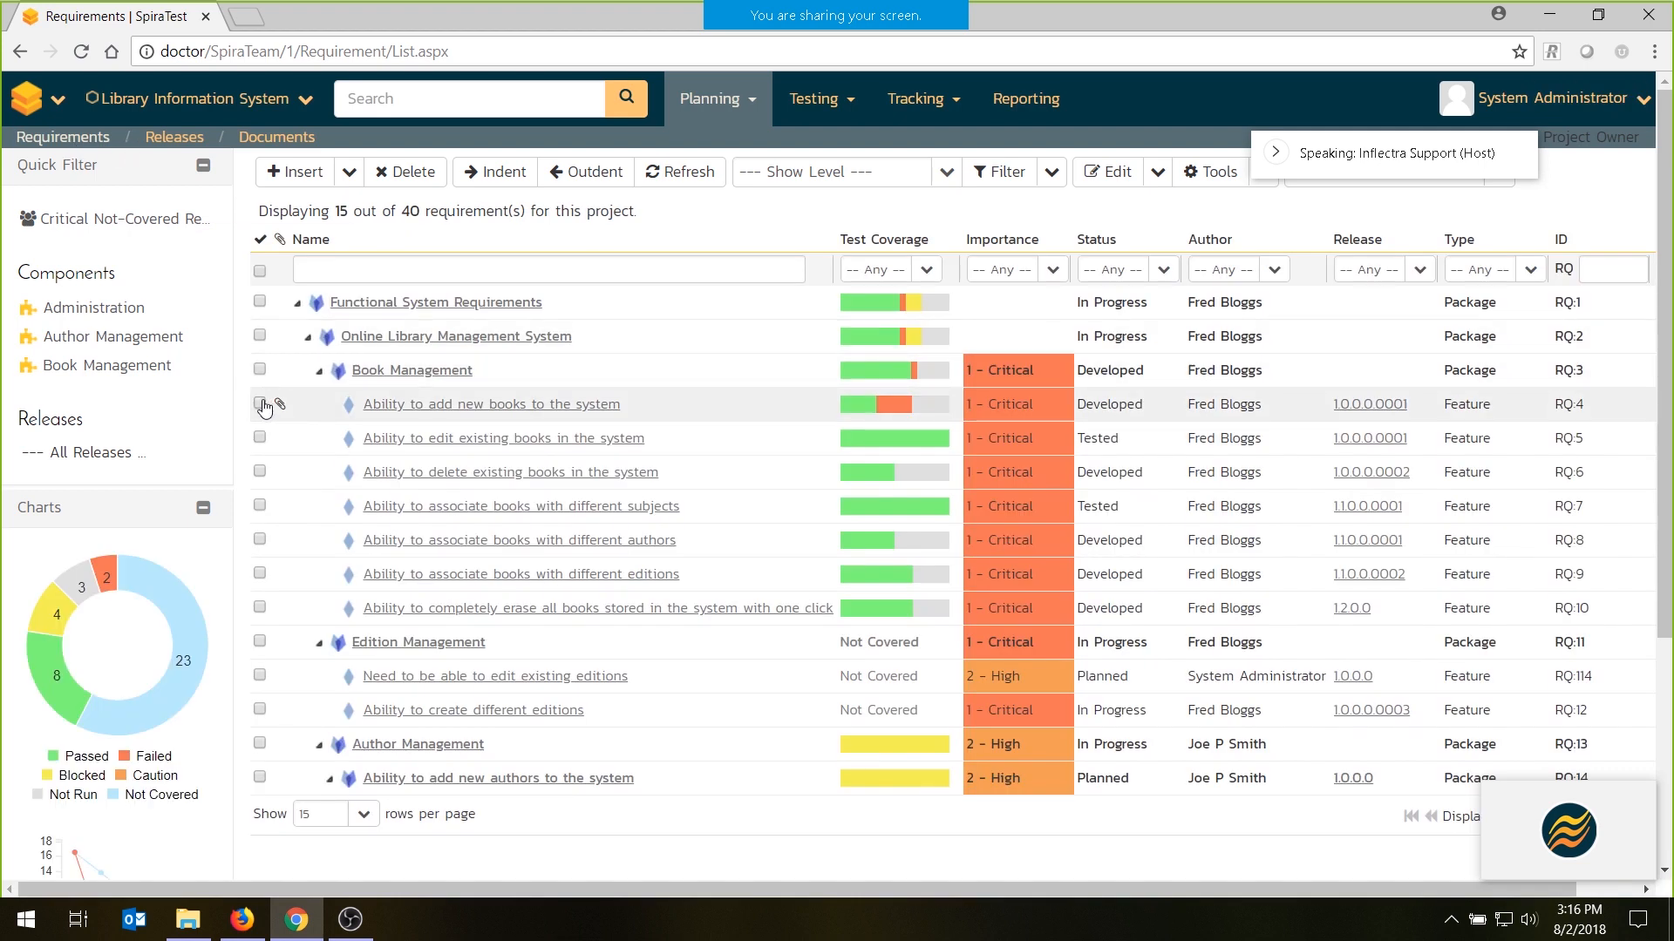
left_click(260, 607, "shift")
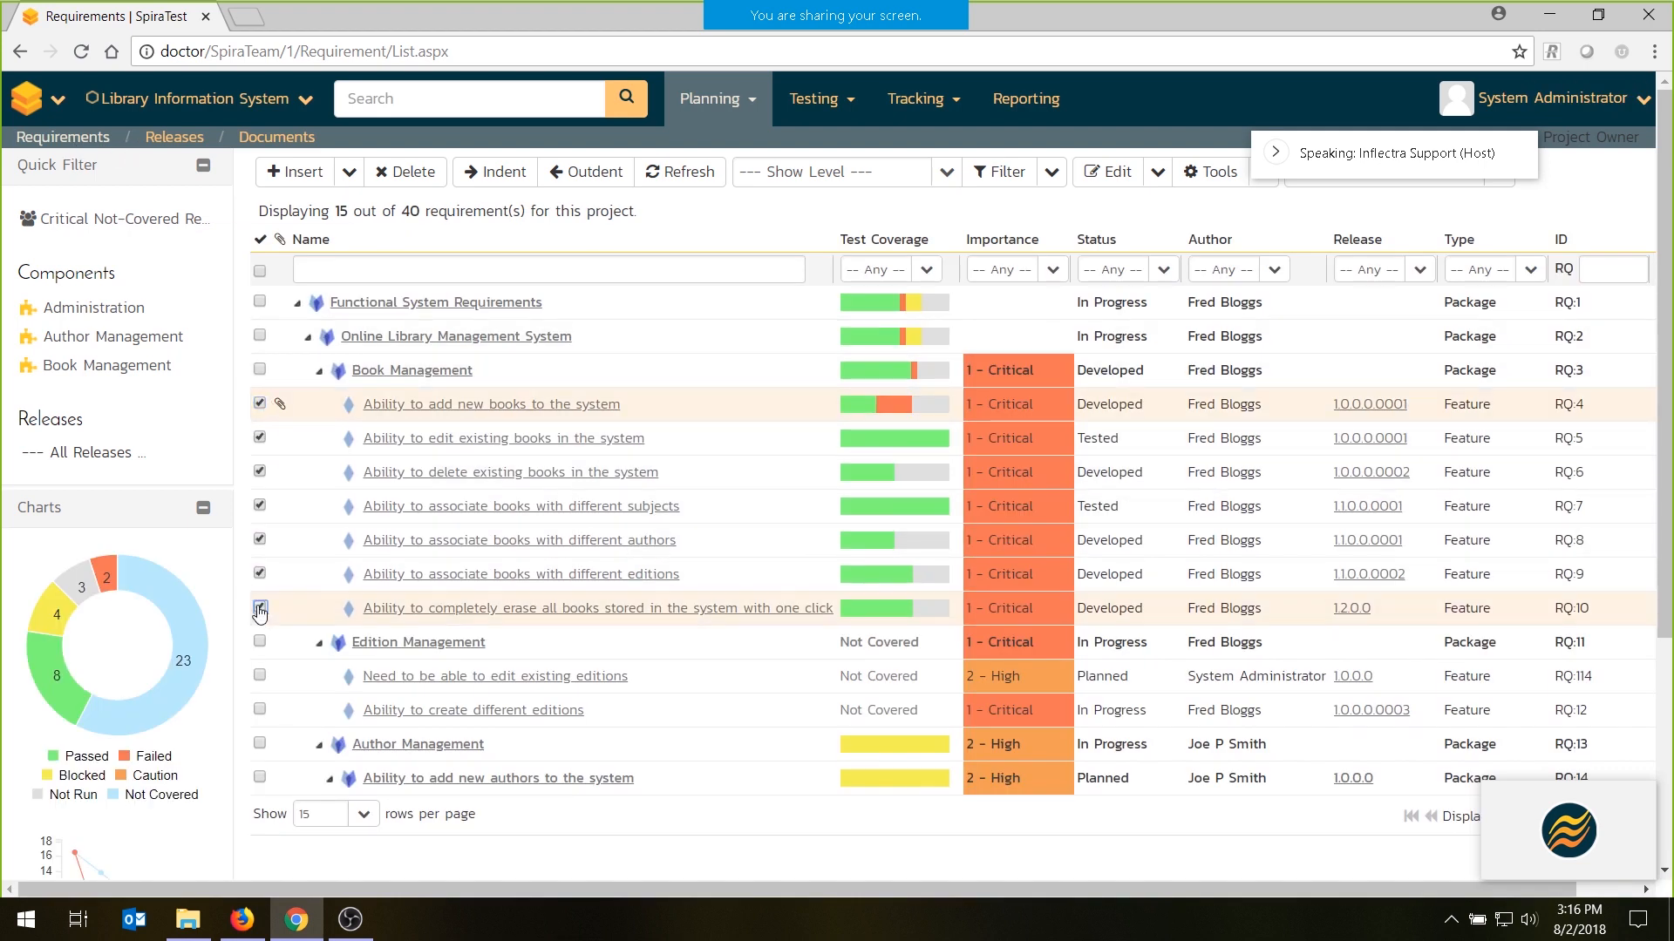
left_click(1264, 175)
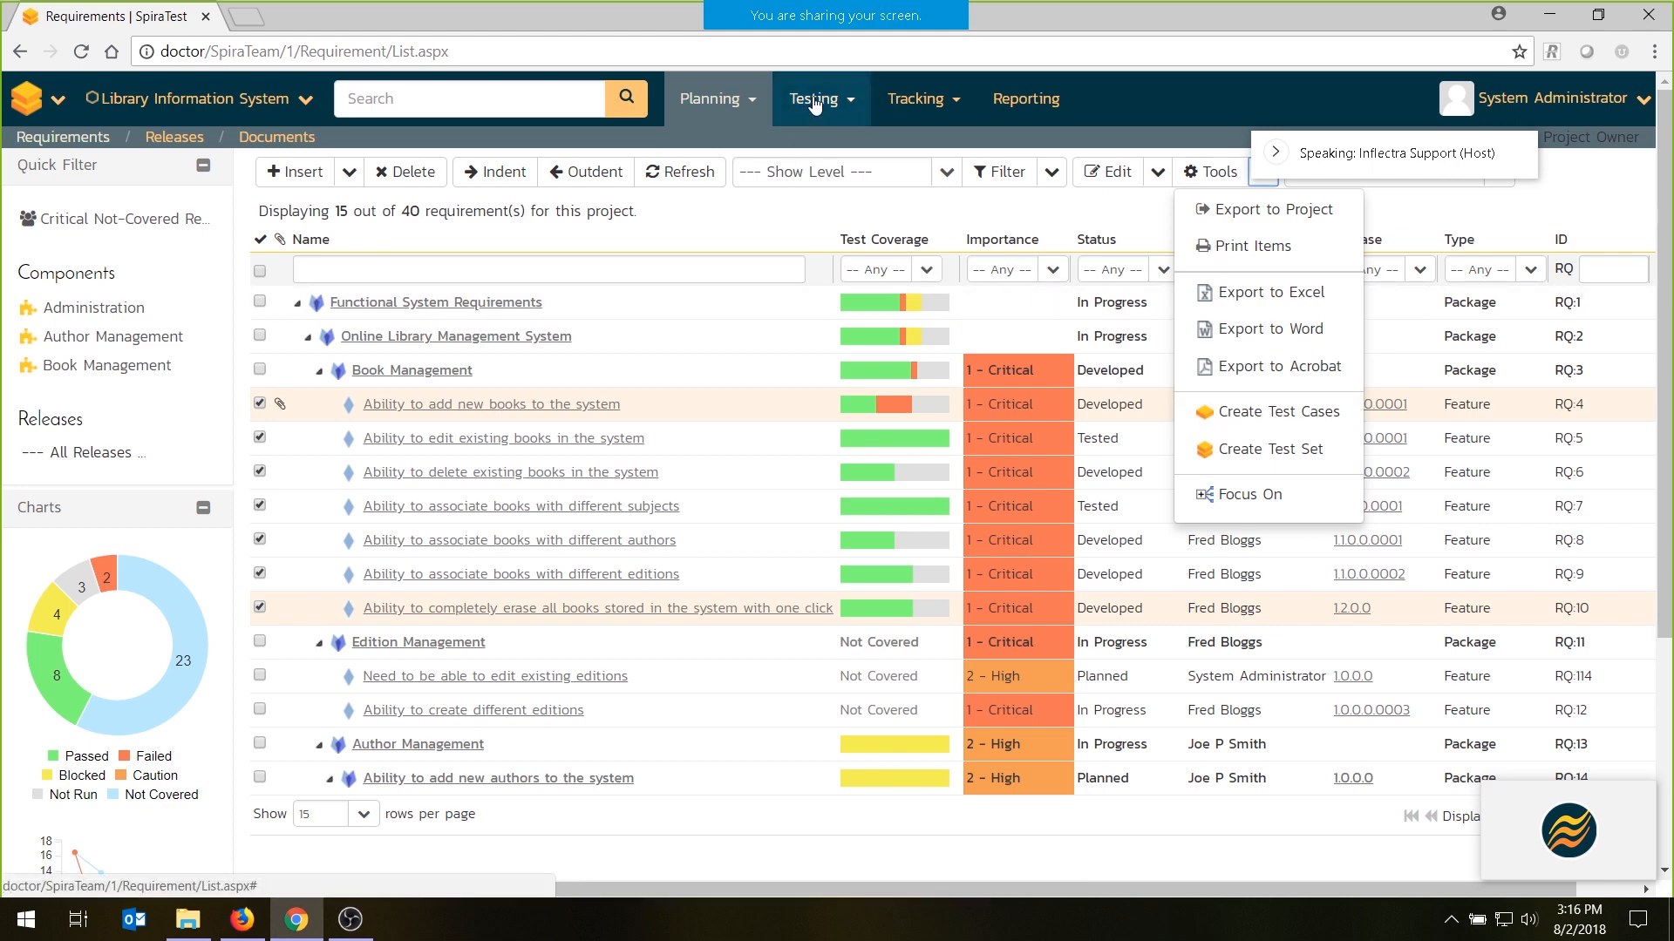
- Open the project's test cases and create a test case named "Sample Manual Test" in the Regression Tests folder
left_click(828, 146)
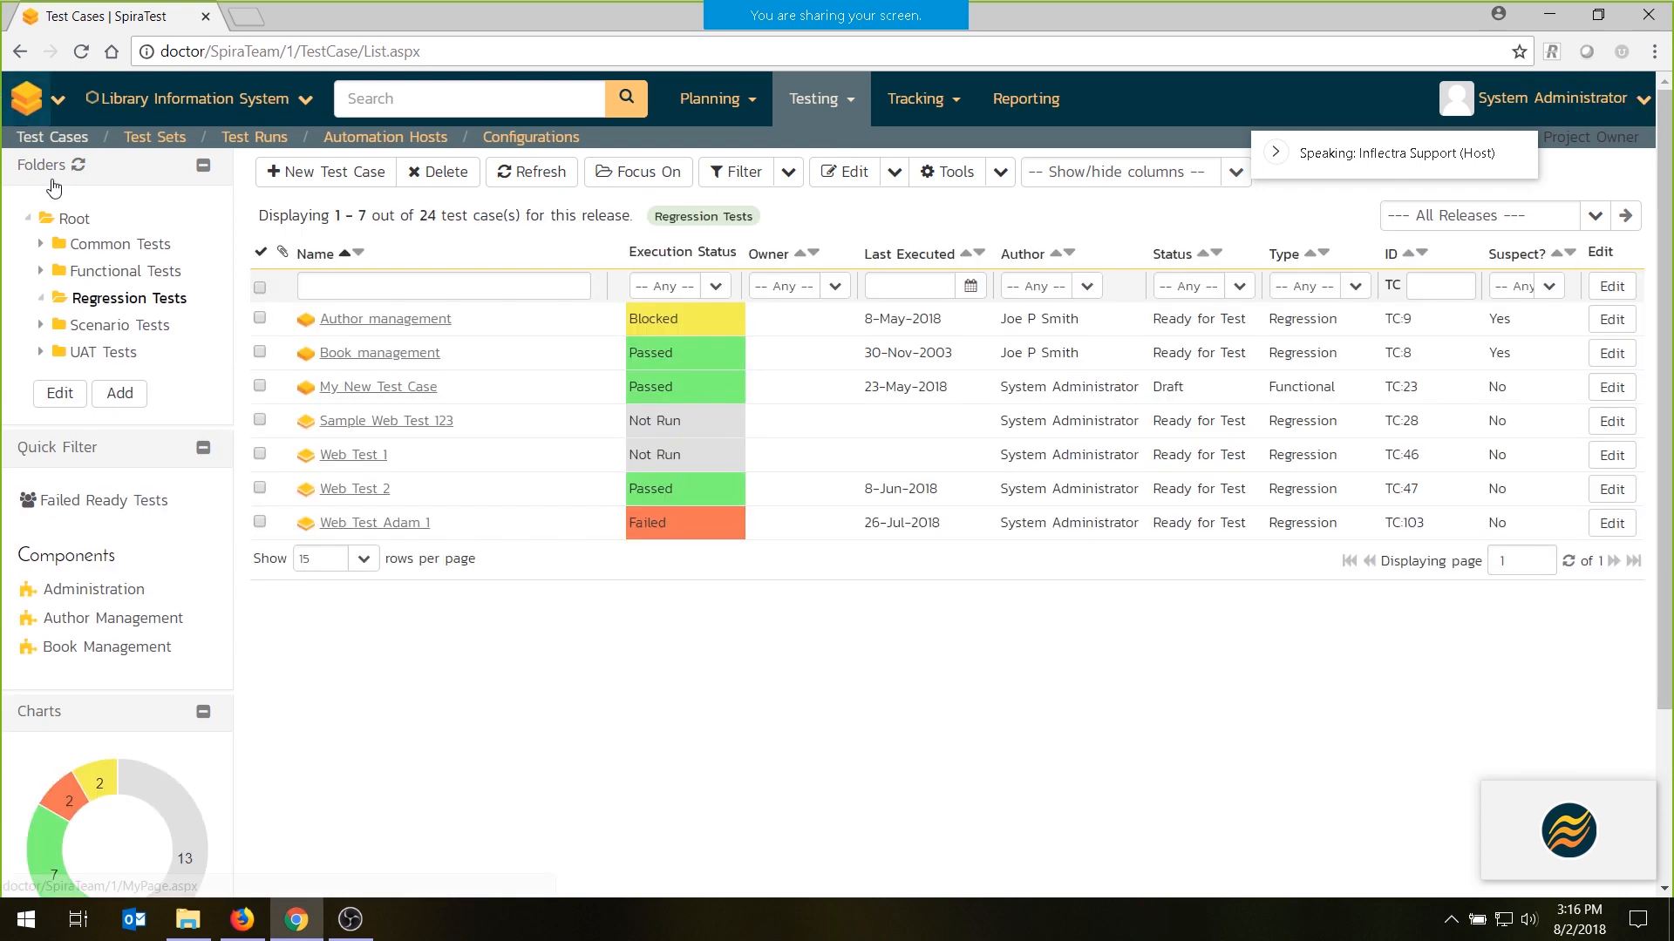
left_click(297, 174)
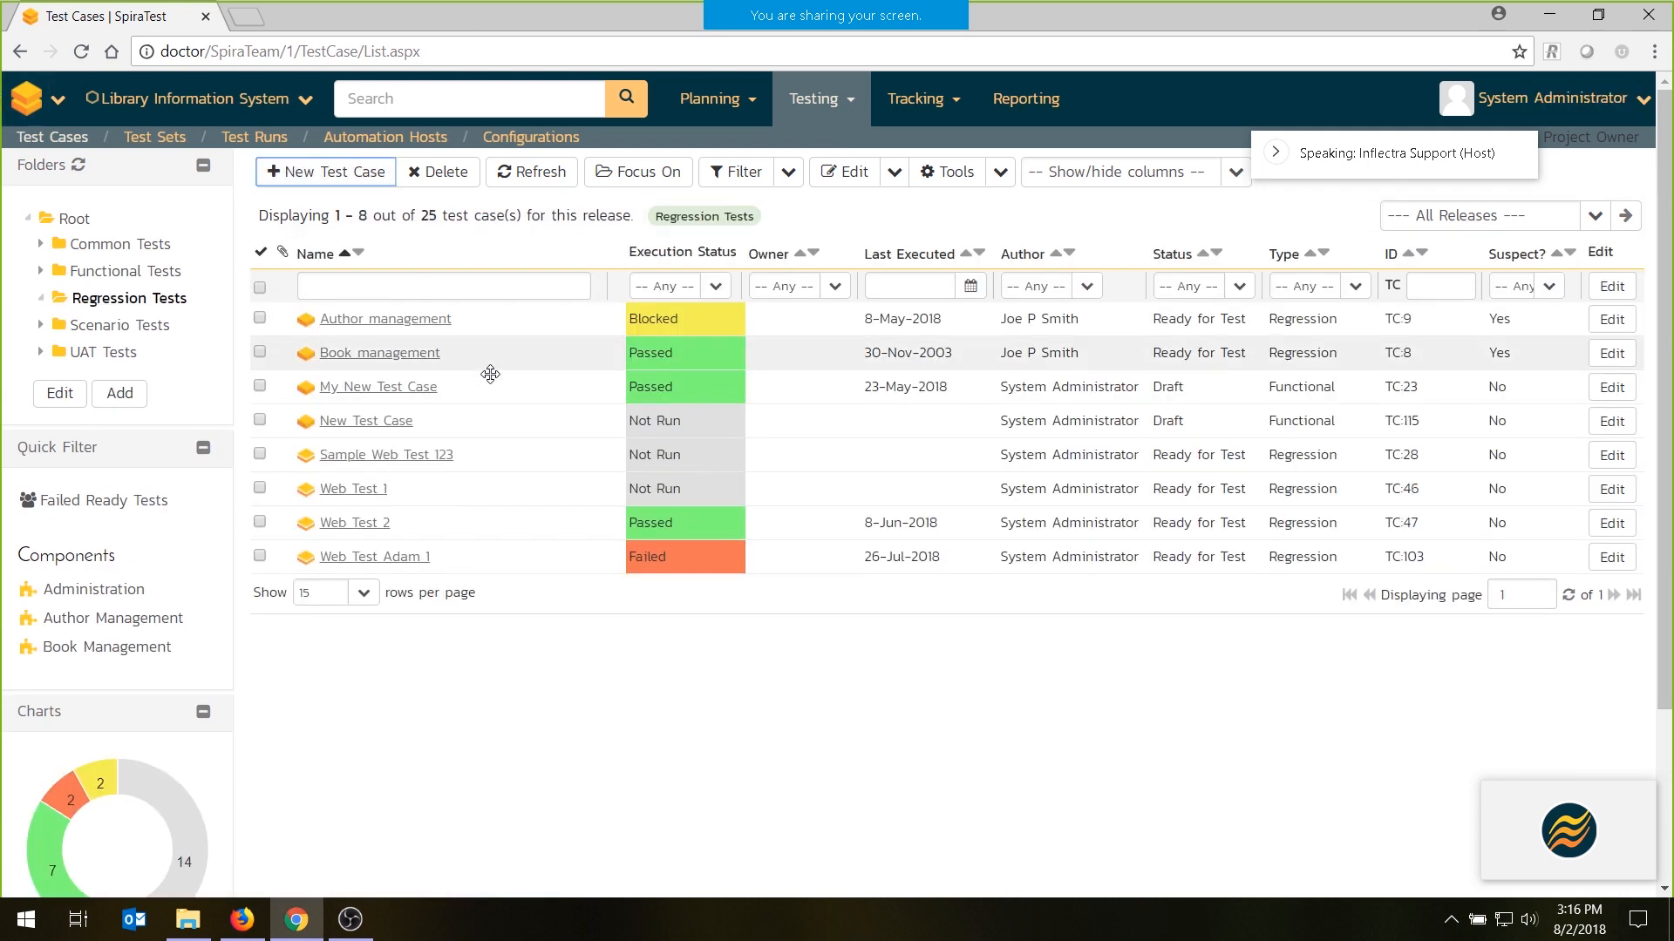
triple_click(450, 449)
type("Sam")
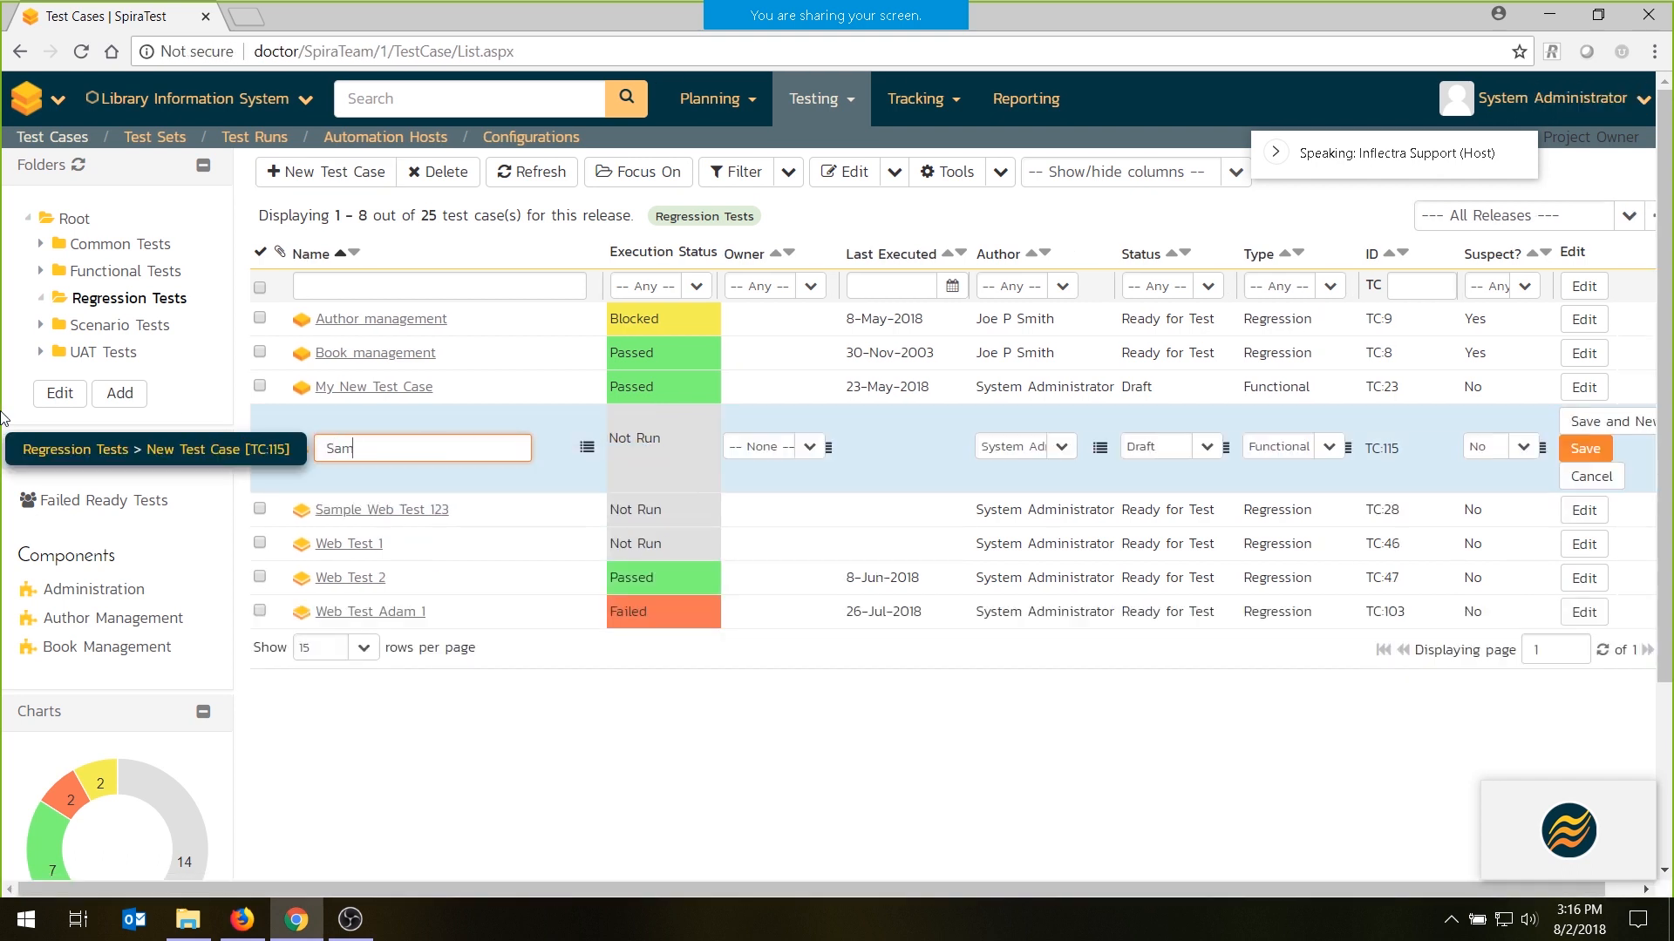
type("ple Manual test")
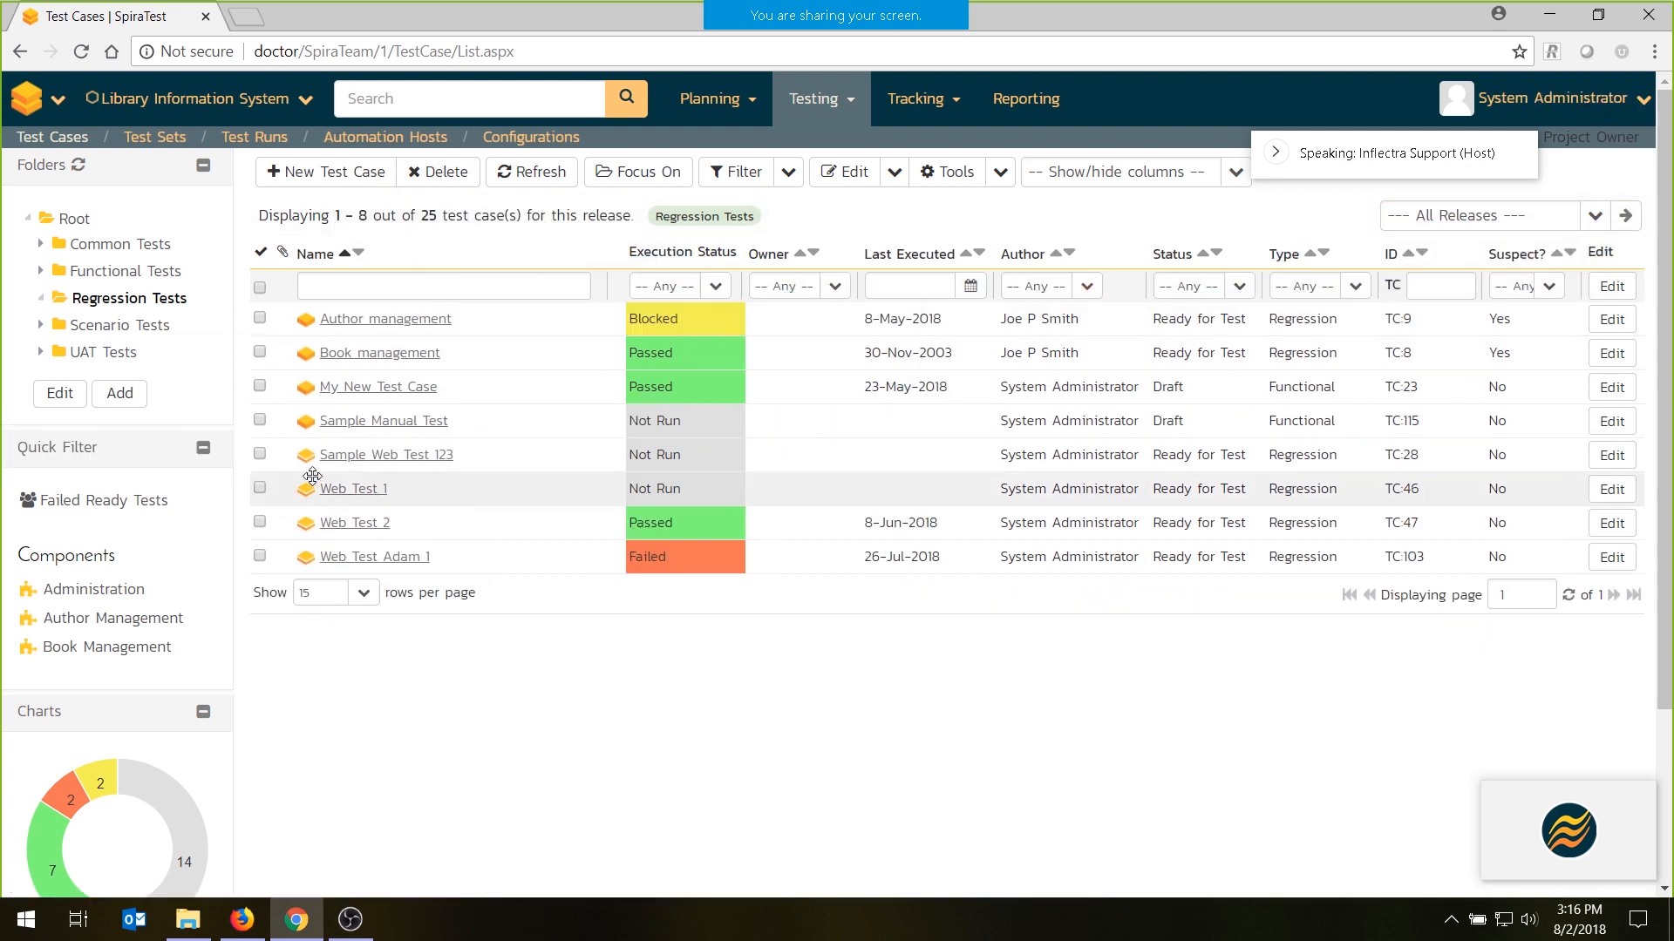
- Add the test case Sample Manual Test to release 1.0.0.0 - Library System Release 1
left_click(260, 420)
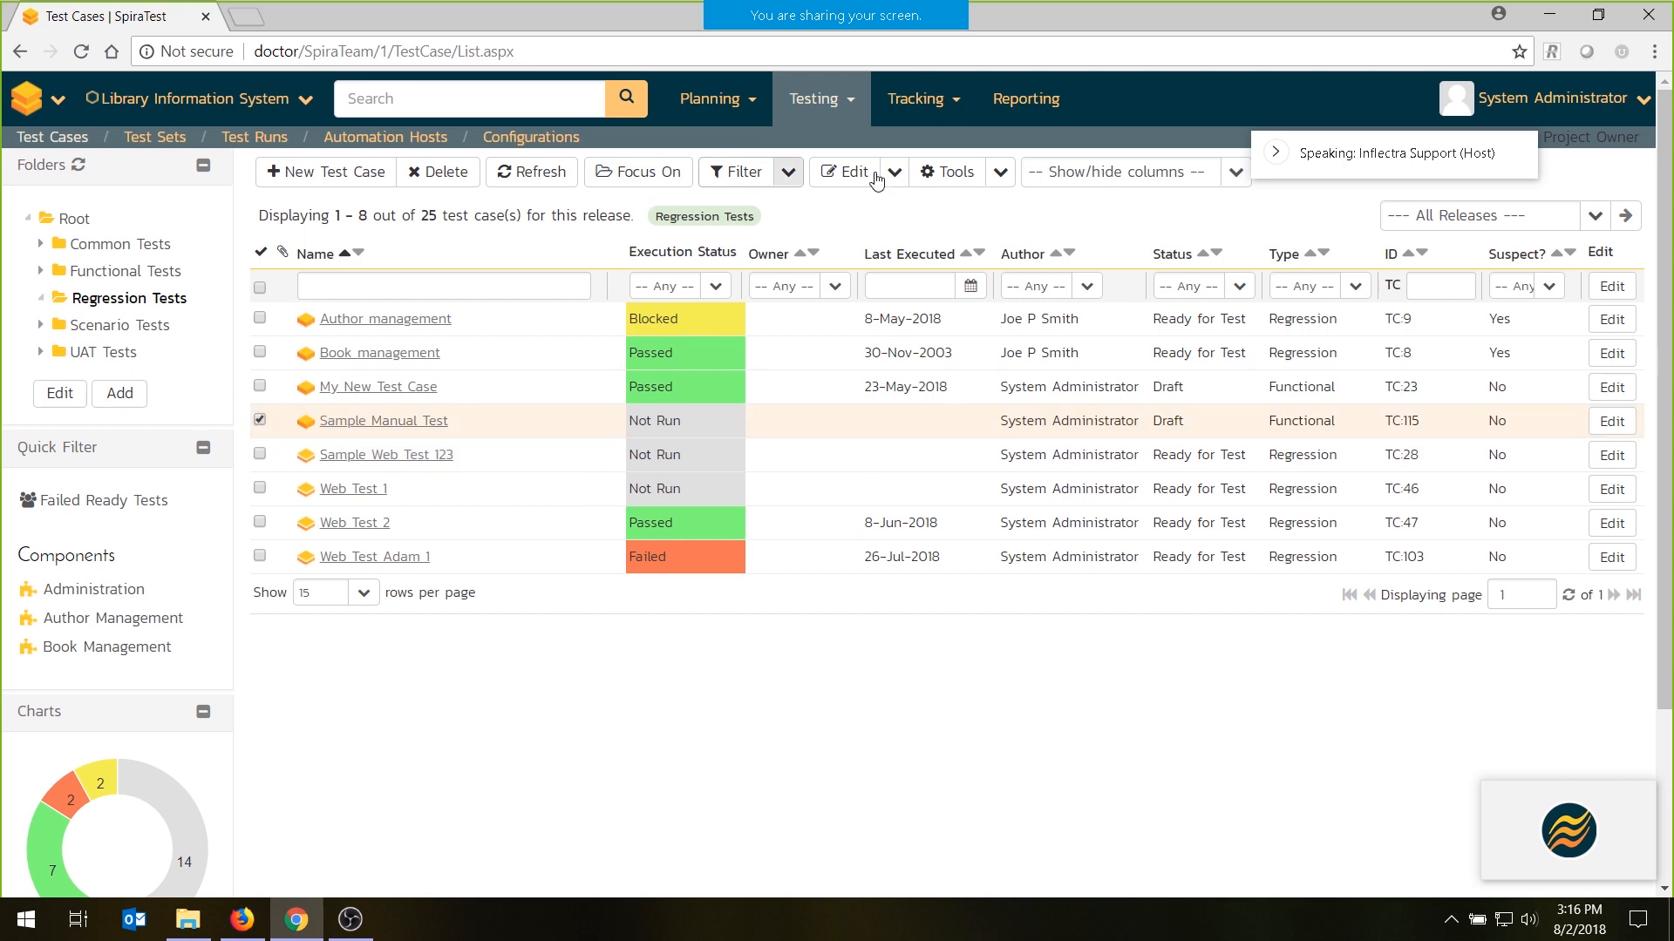
left_click(1000, 171)
left_click(1009, 461)
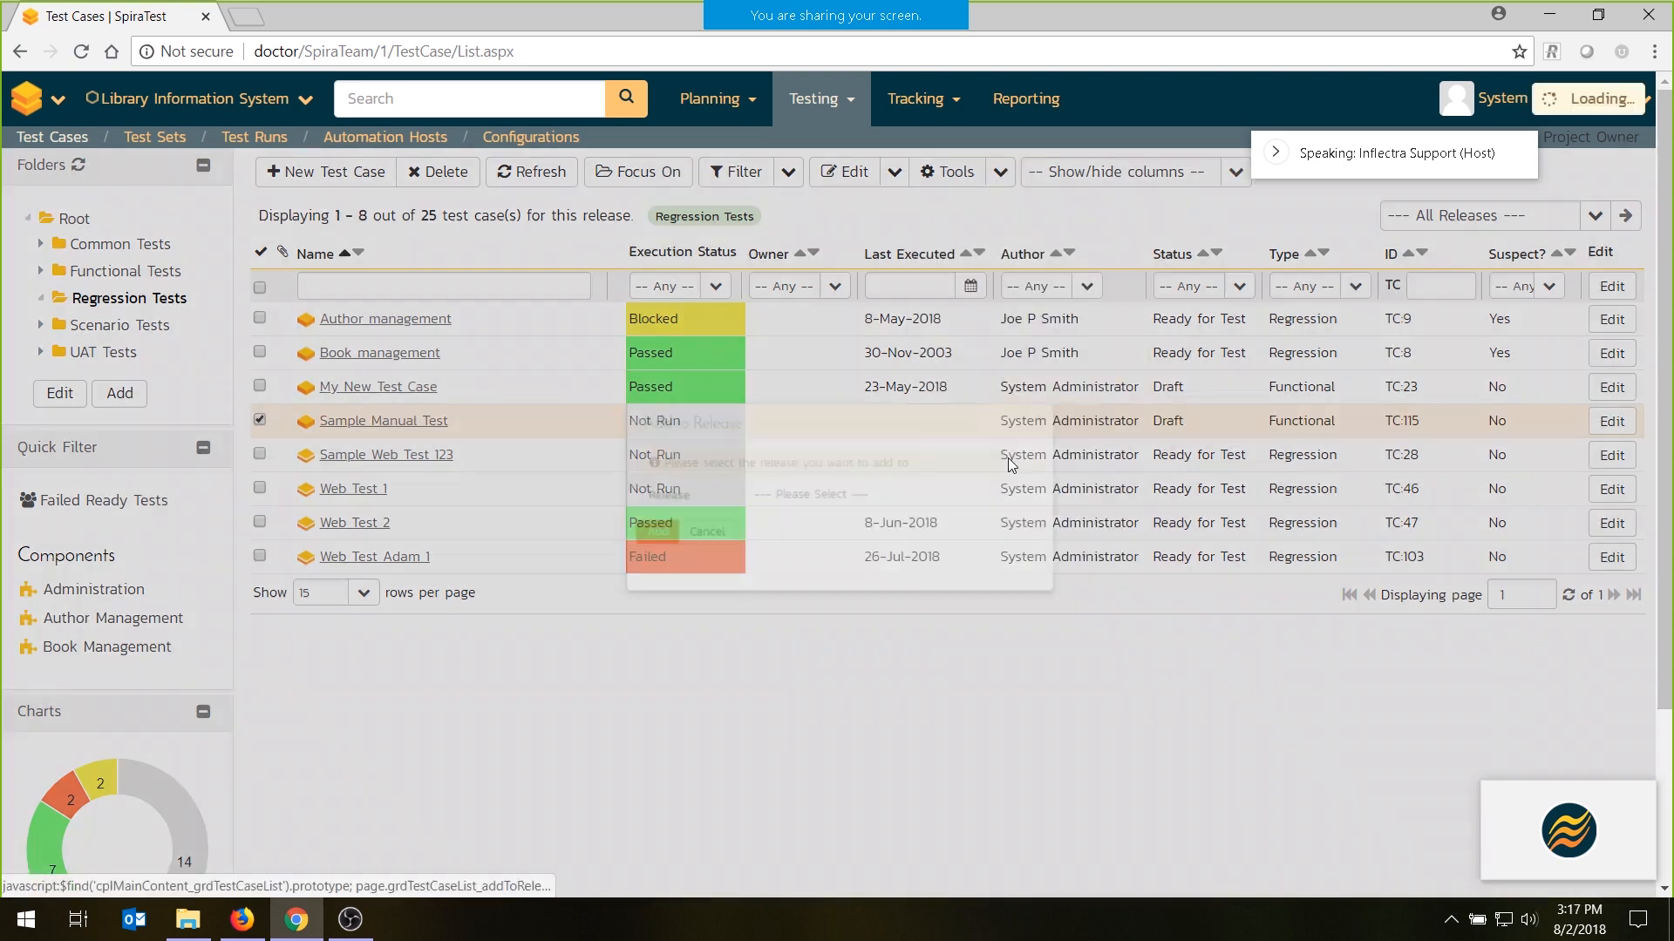
left_click(893, 495)
left_click(706, 558)
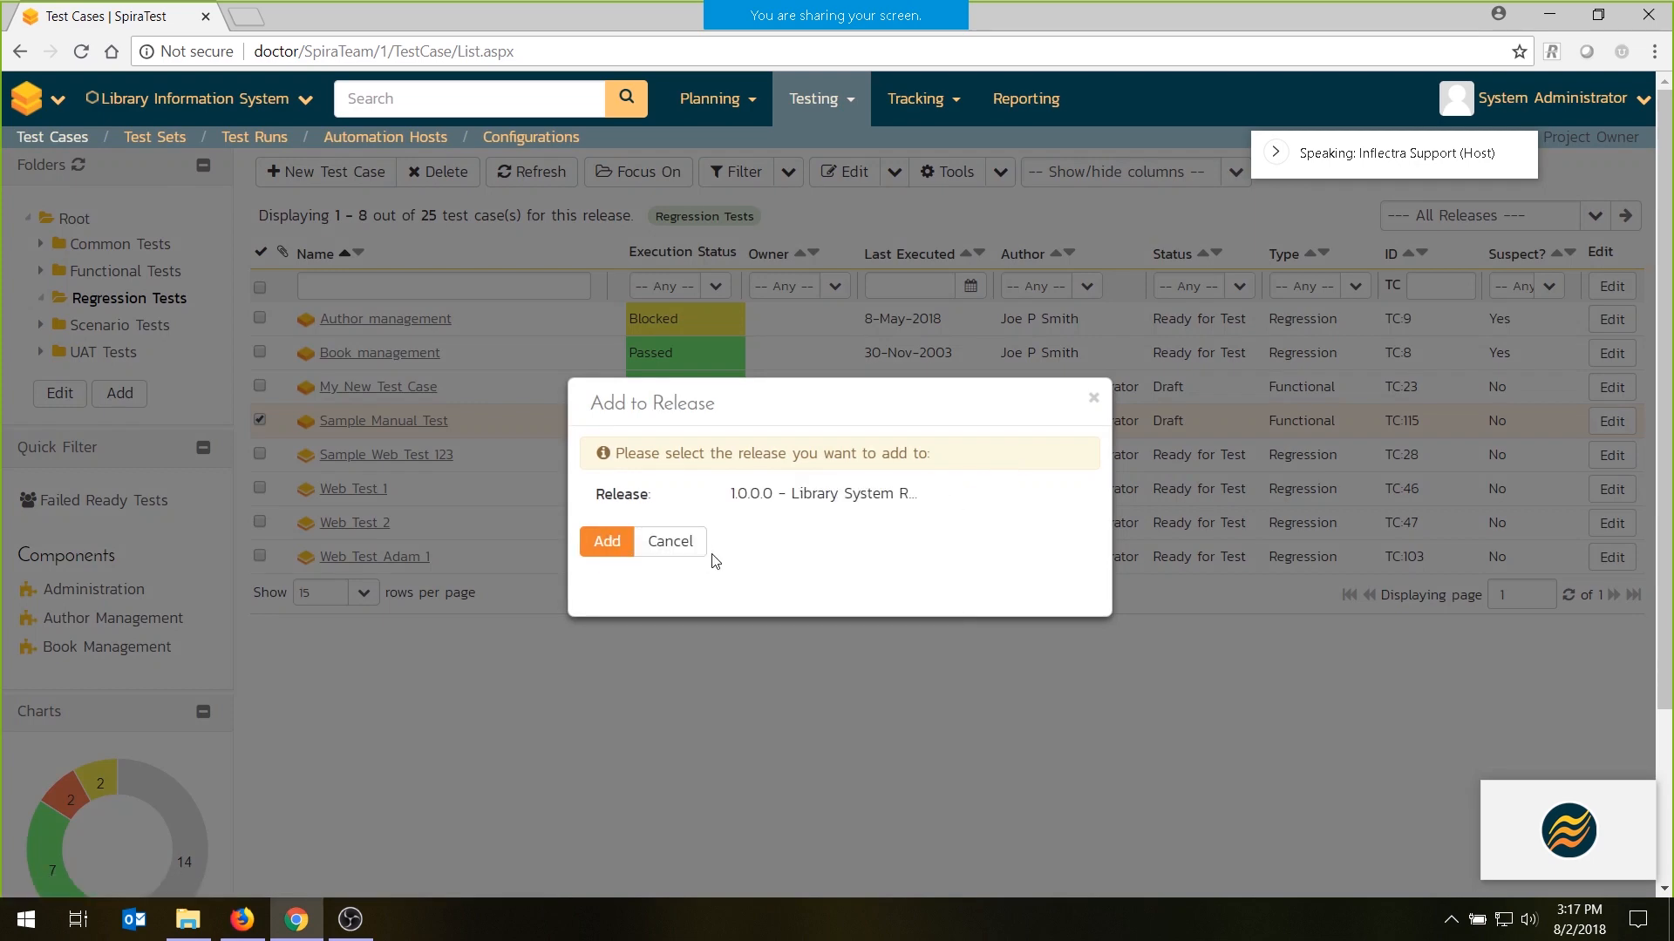
left_click(603, 543)
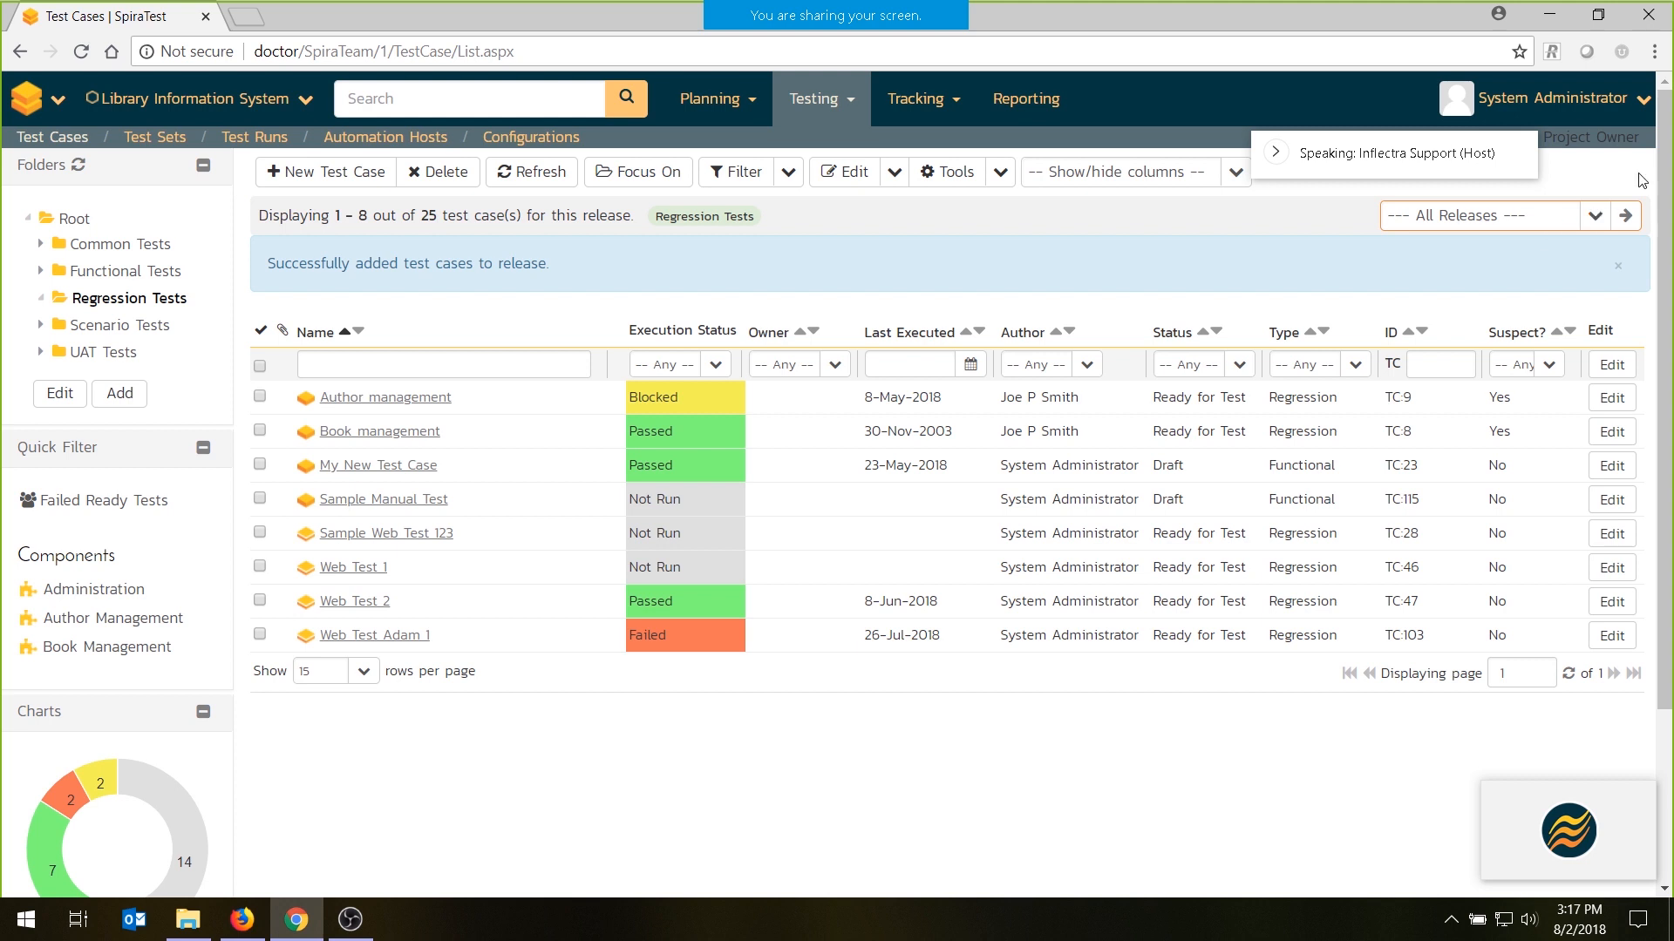
- View the regression tests for release 1.1.0.0 and for release 1.0.0.0, and return the display to all releases
left_click(1593, 218)
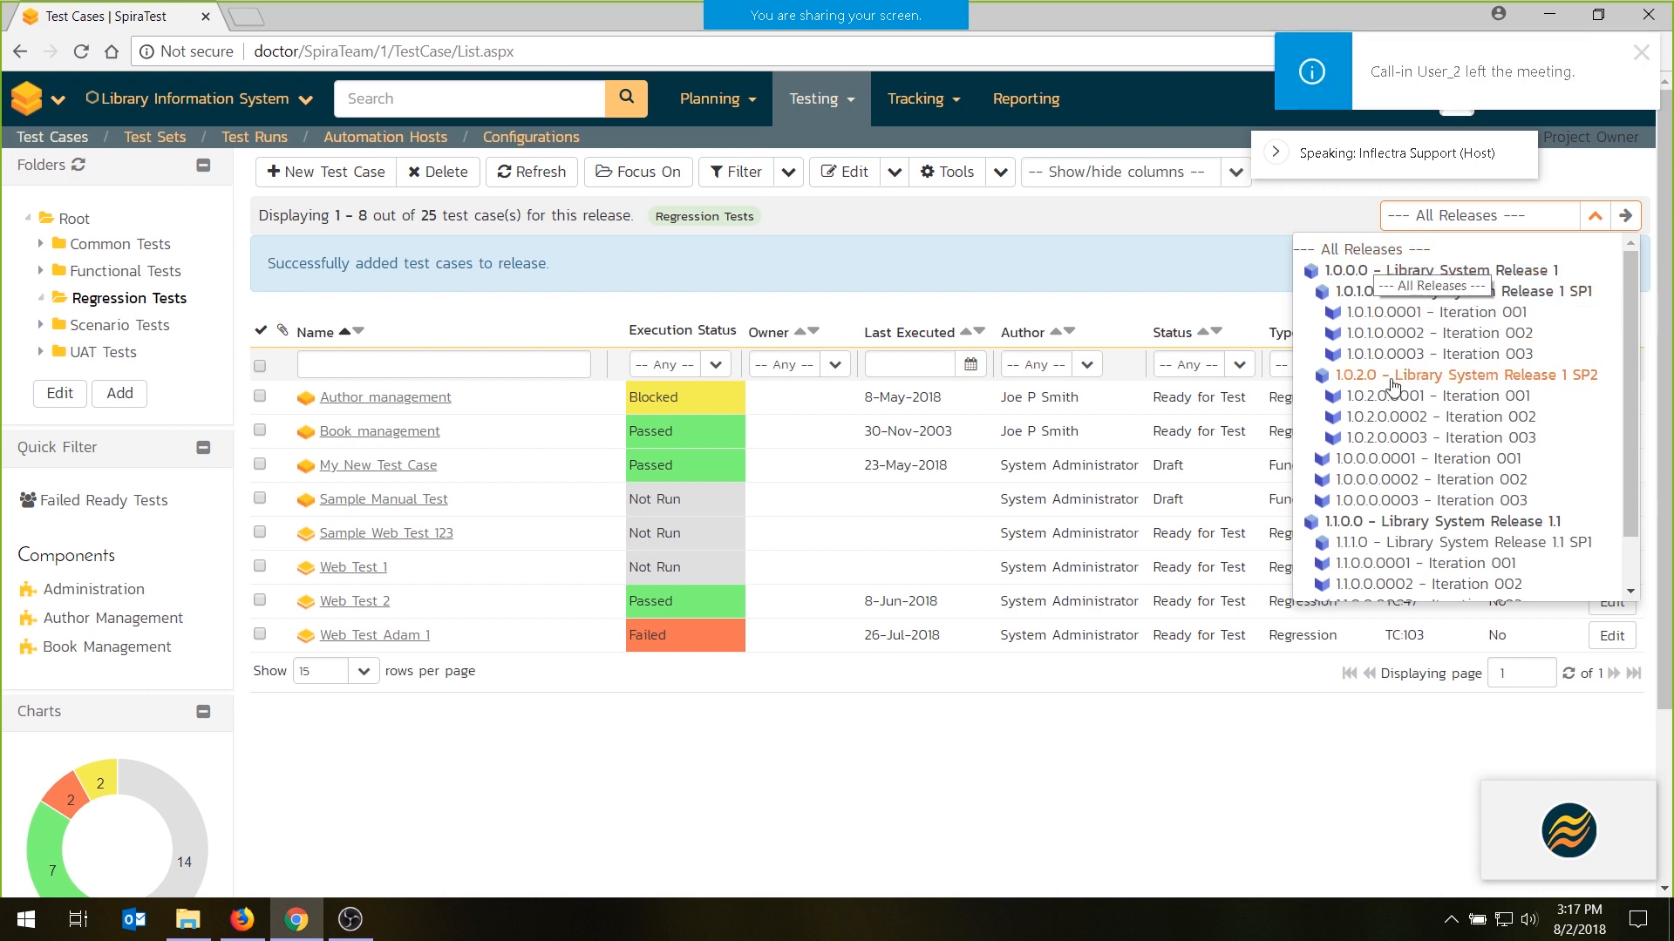
left_click(1394, 521)
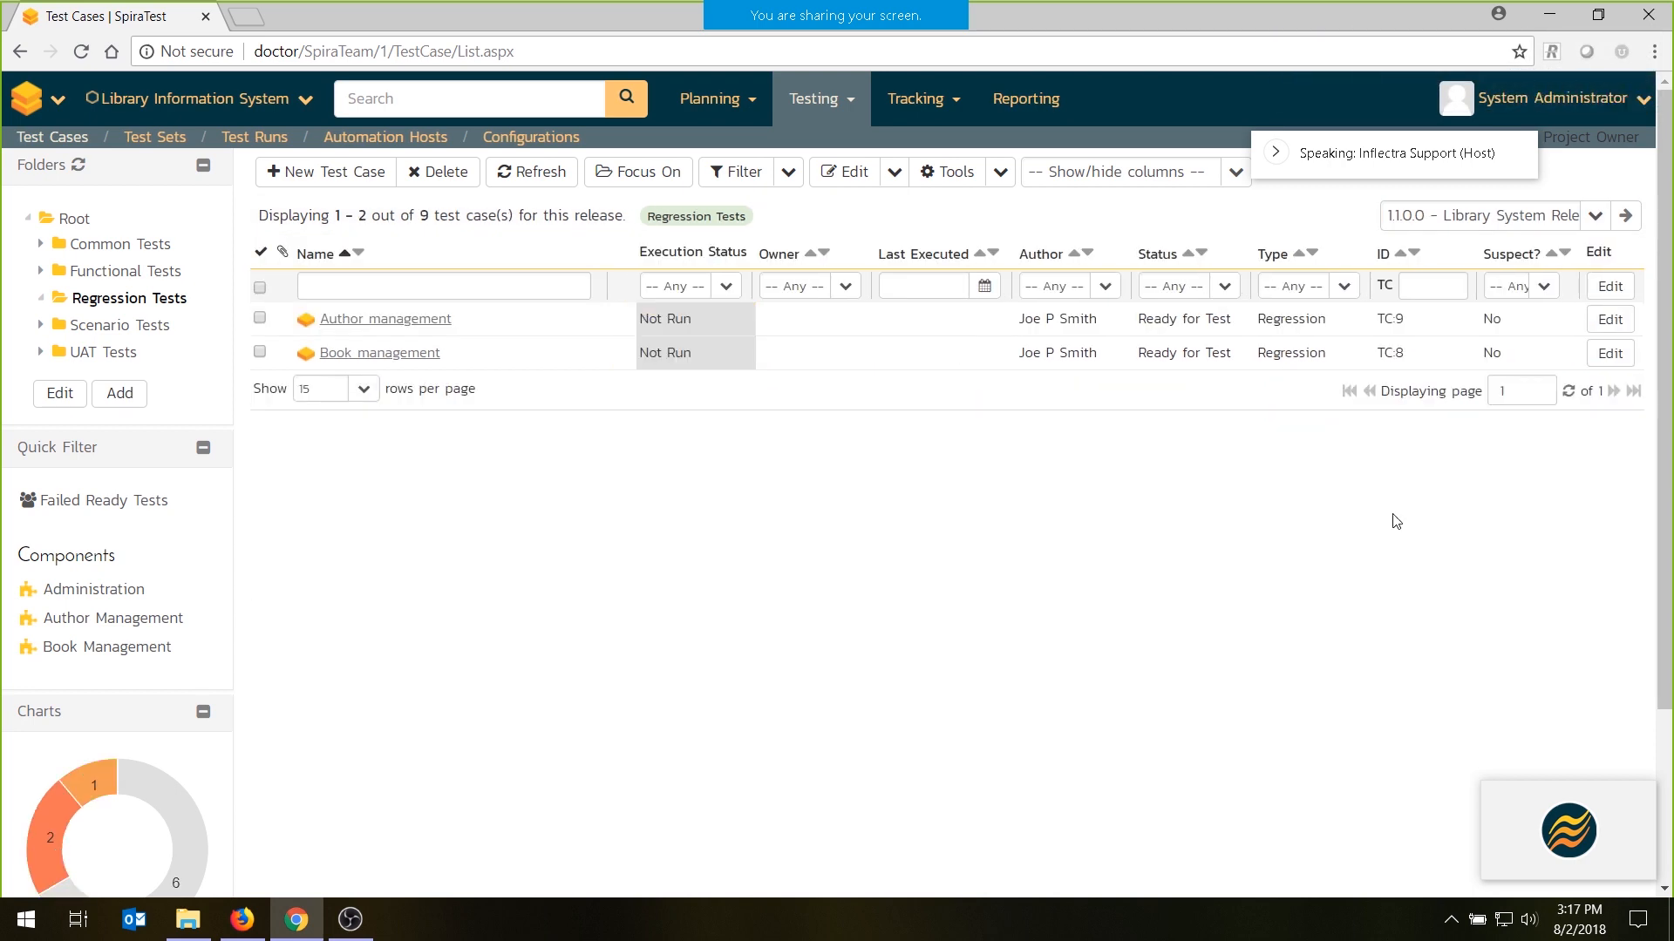
left_click(1595, 215)
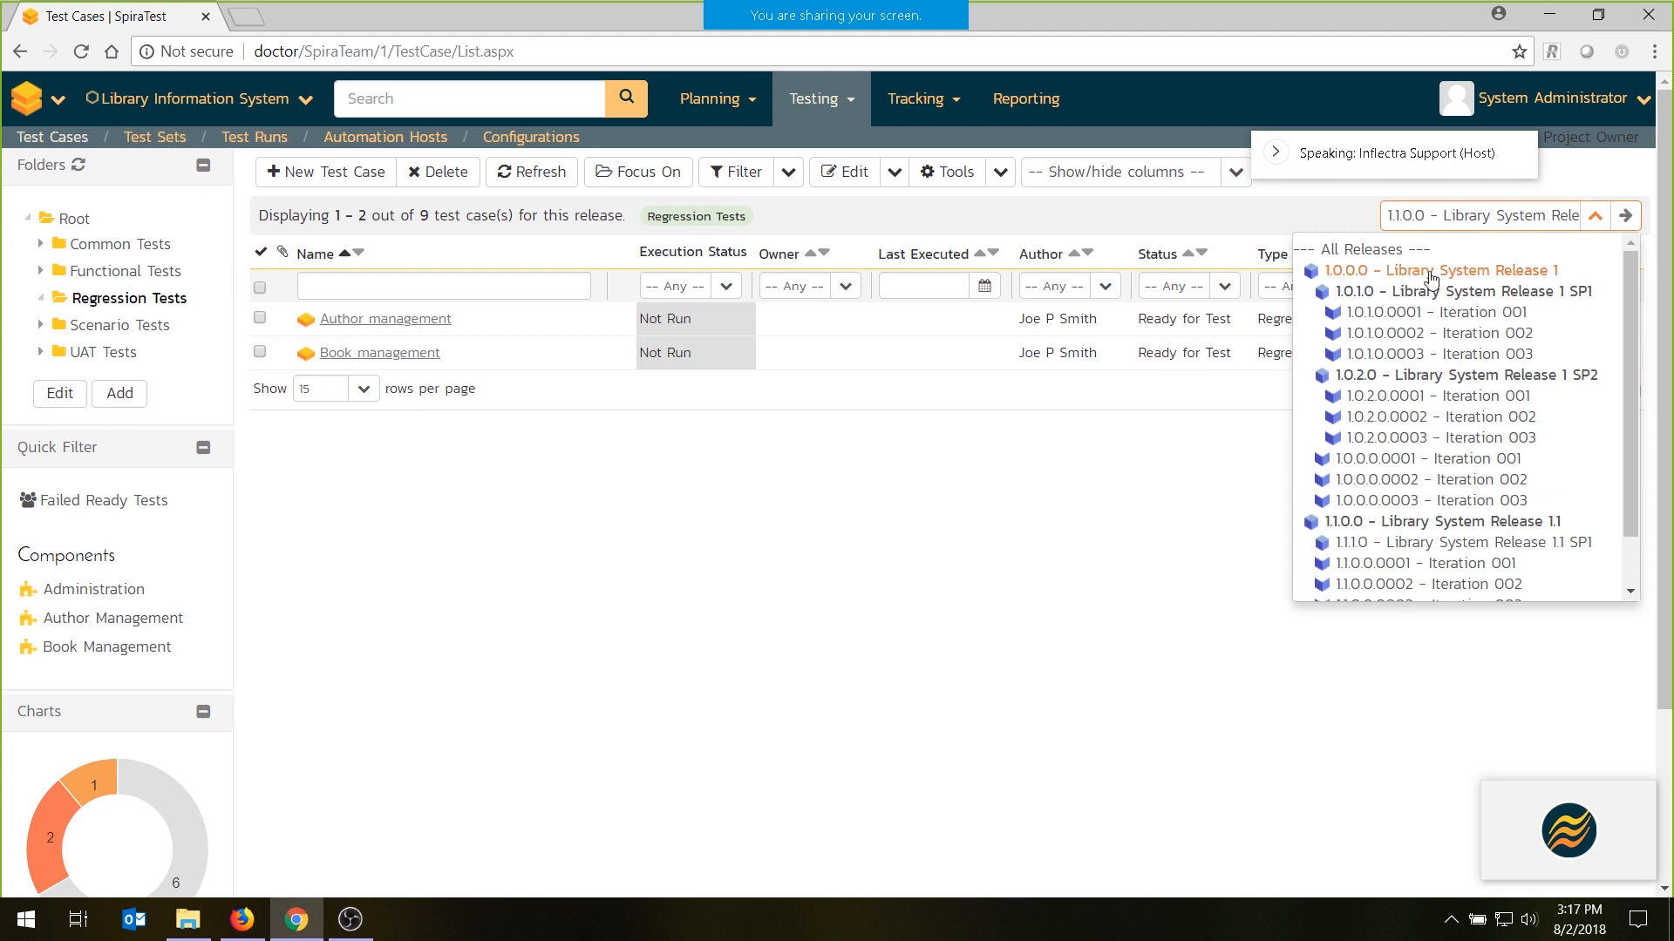
left_click(1430, 277)
left_click(1597, 215)
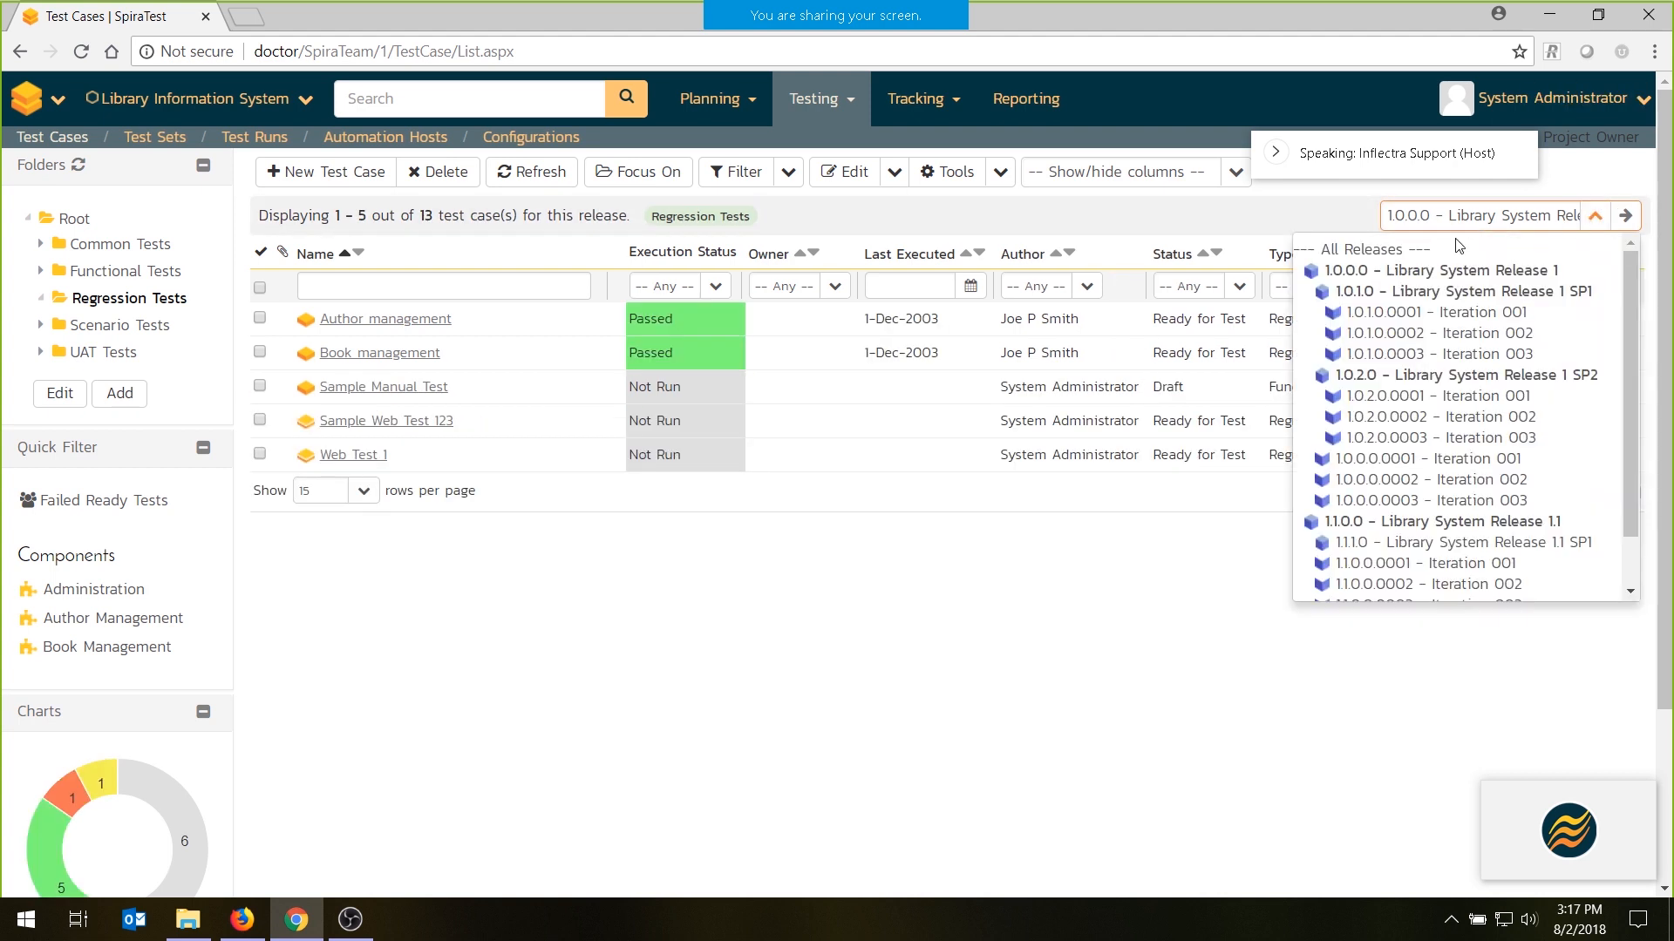
left_click(1421, 249)
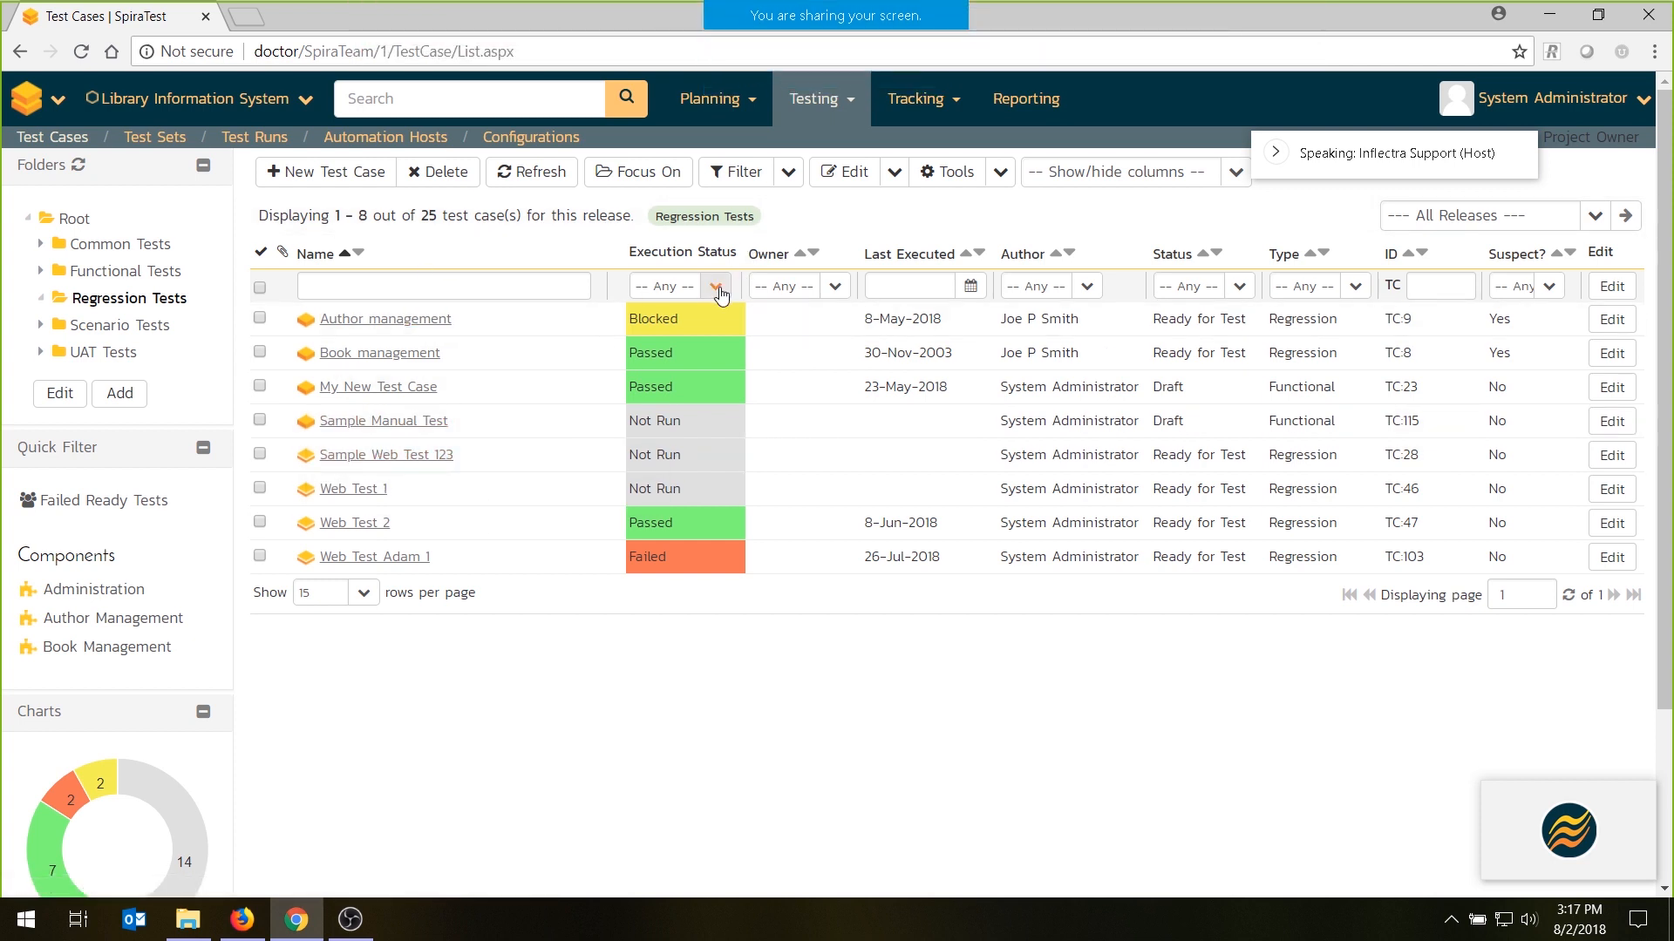
- Open Sample Manual Test and enter the description "This is a sample manual test that we use for UAT." followed by an "Objectives:" line
left_click(374, 426)
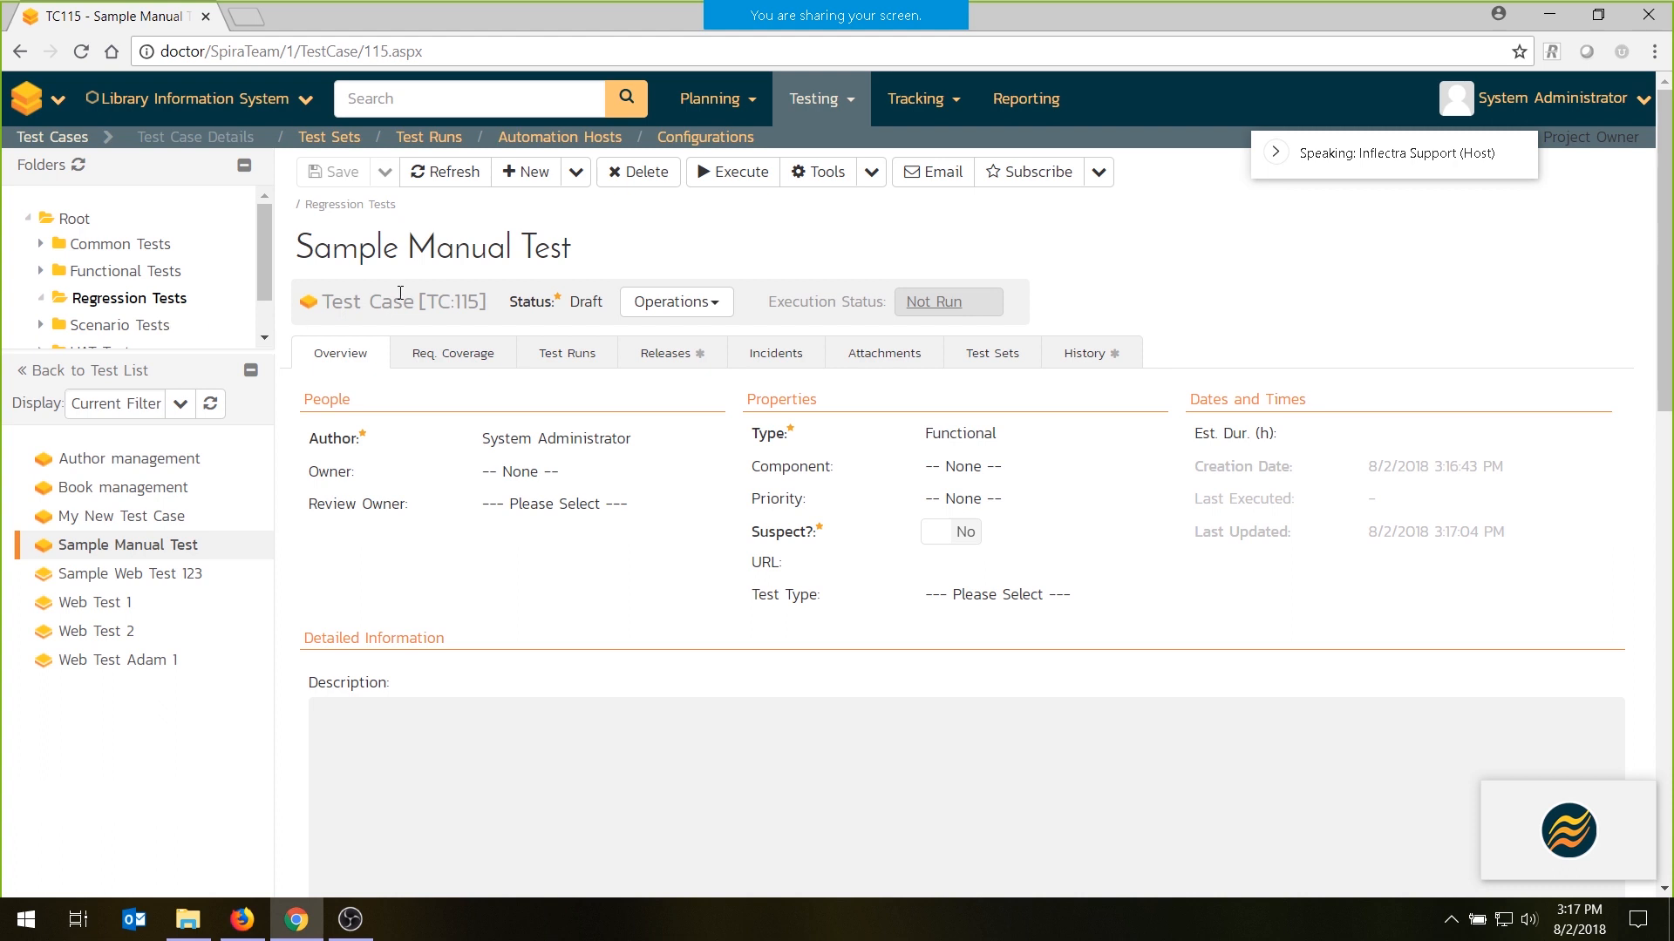
left_click(599, 734)
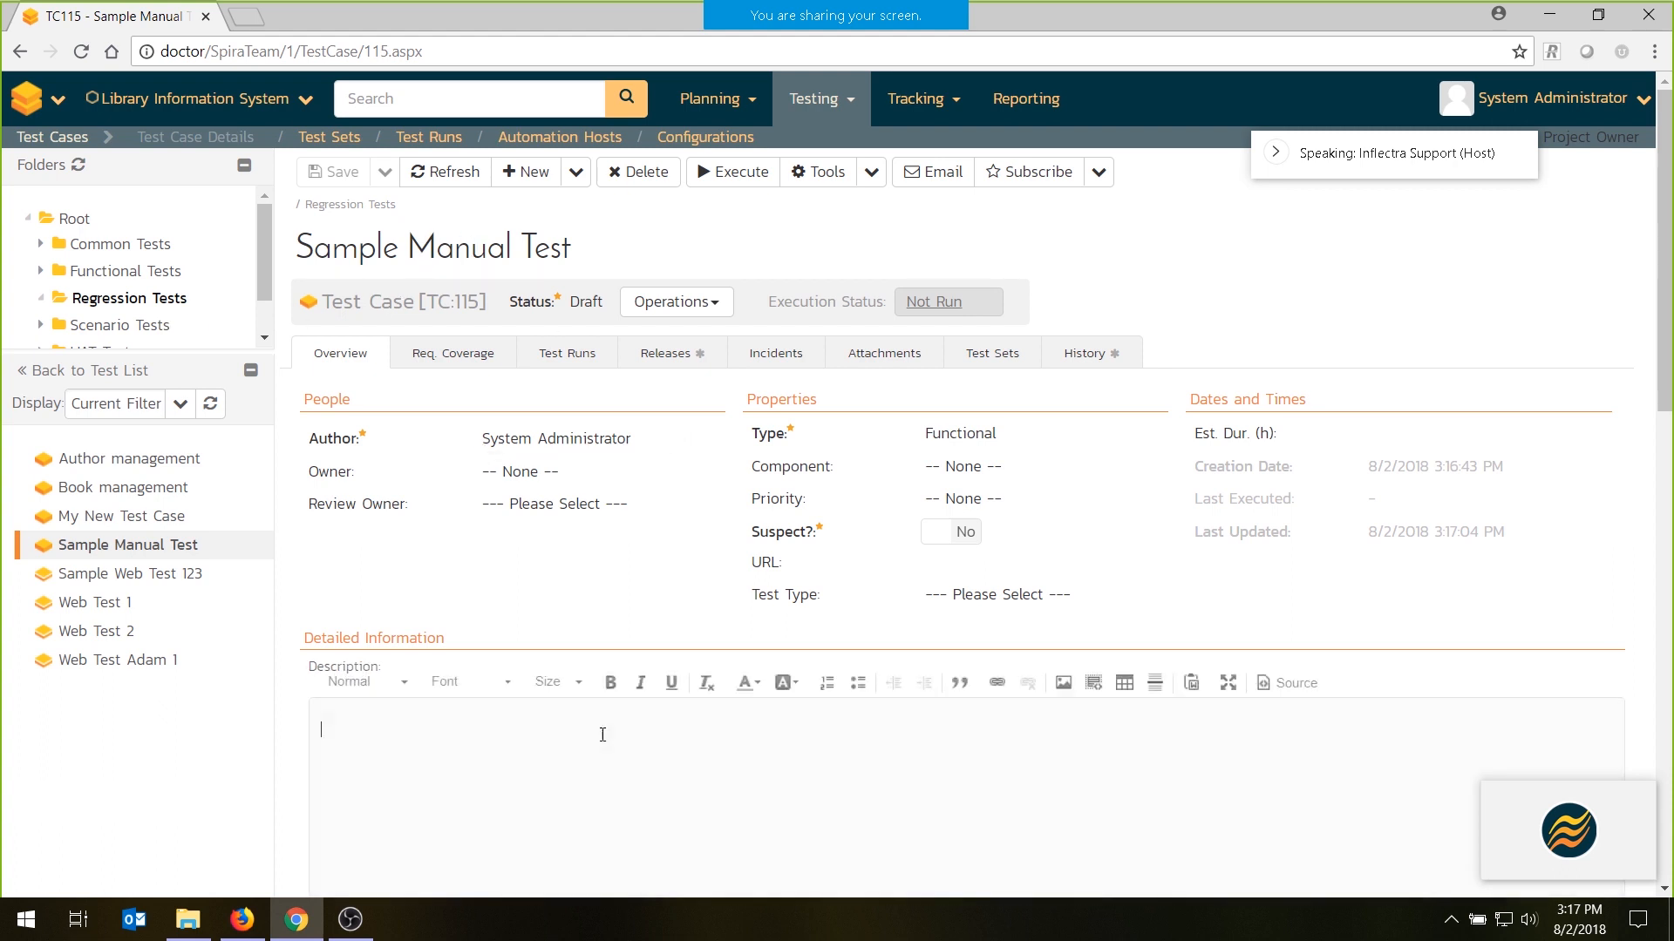
type("Th")
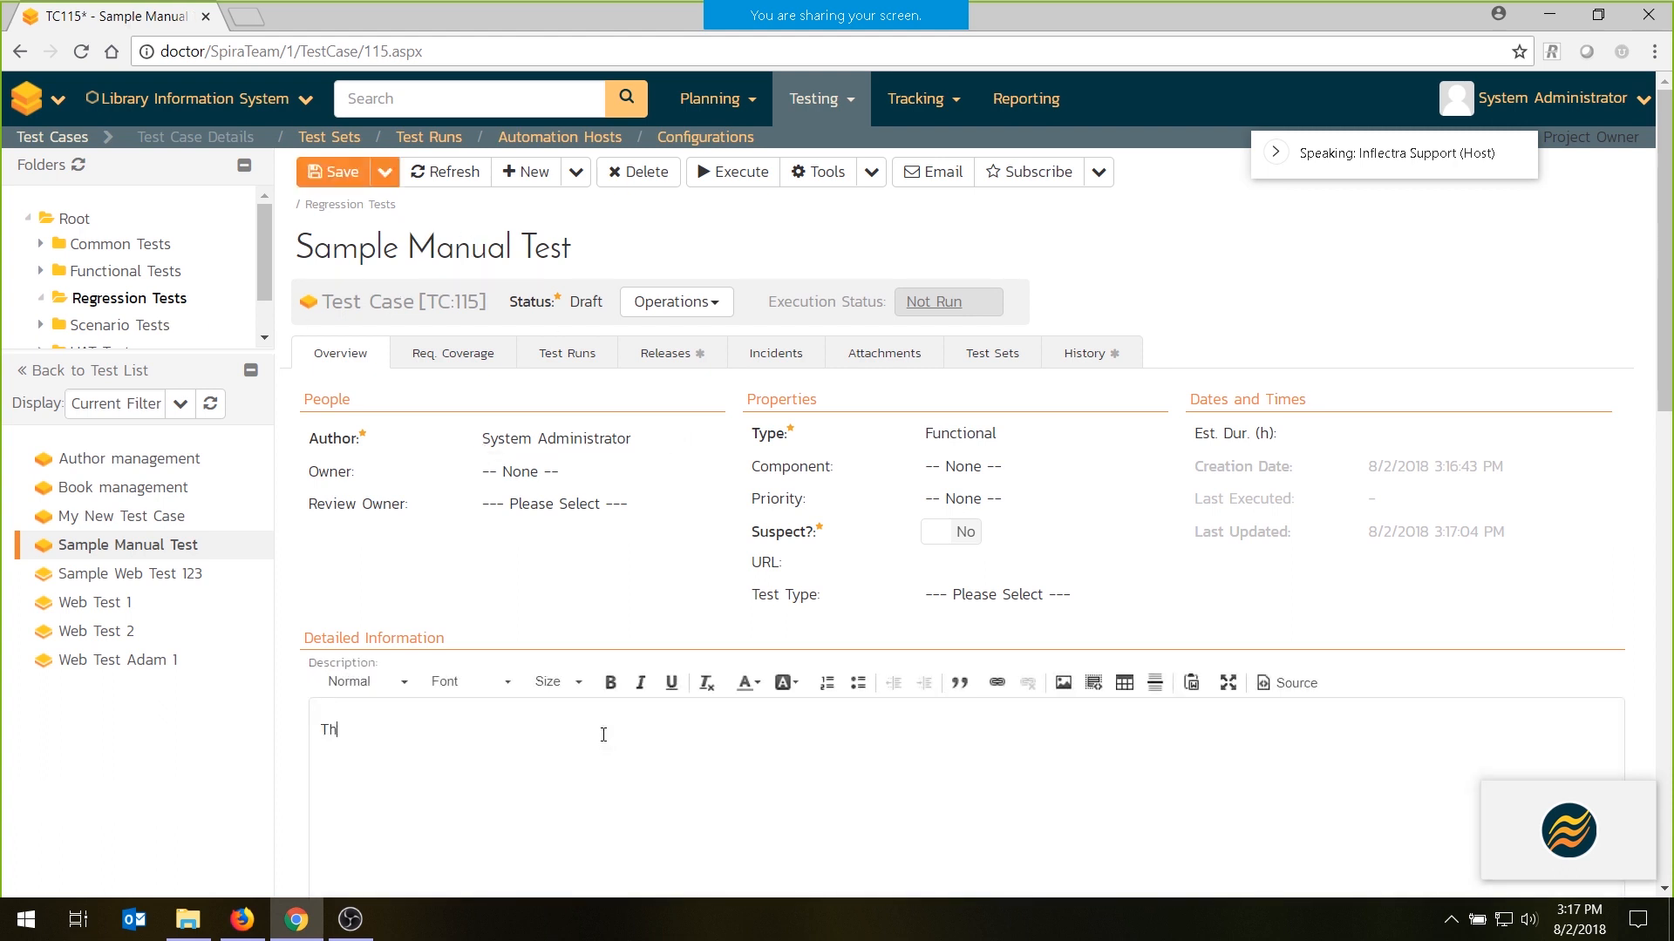
type("iis a sample manual test that we use for UAT.")
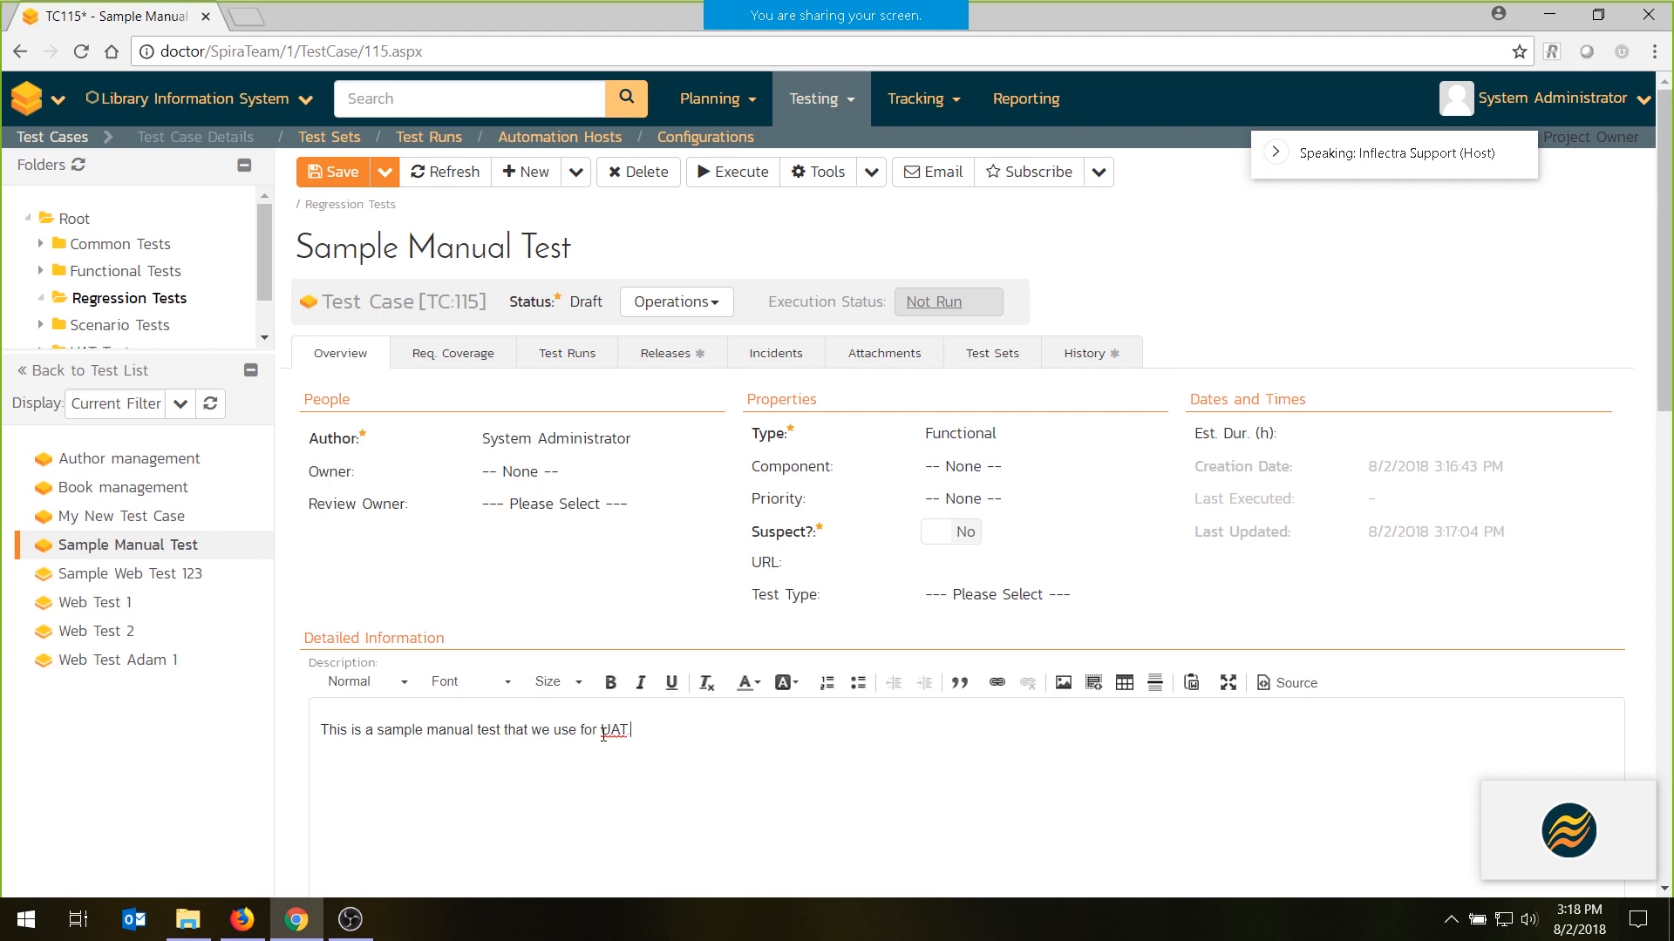
type("ectives:")
- Add a numbered list with "Objective 1" and "Objective 2" below the Objectives line in the description
left_click(824, 683)
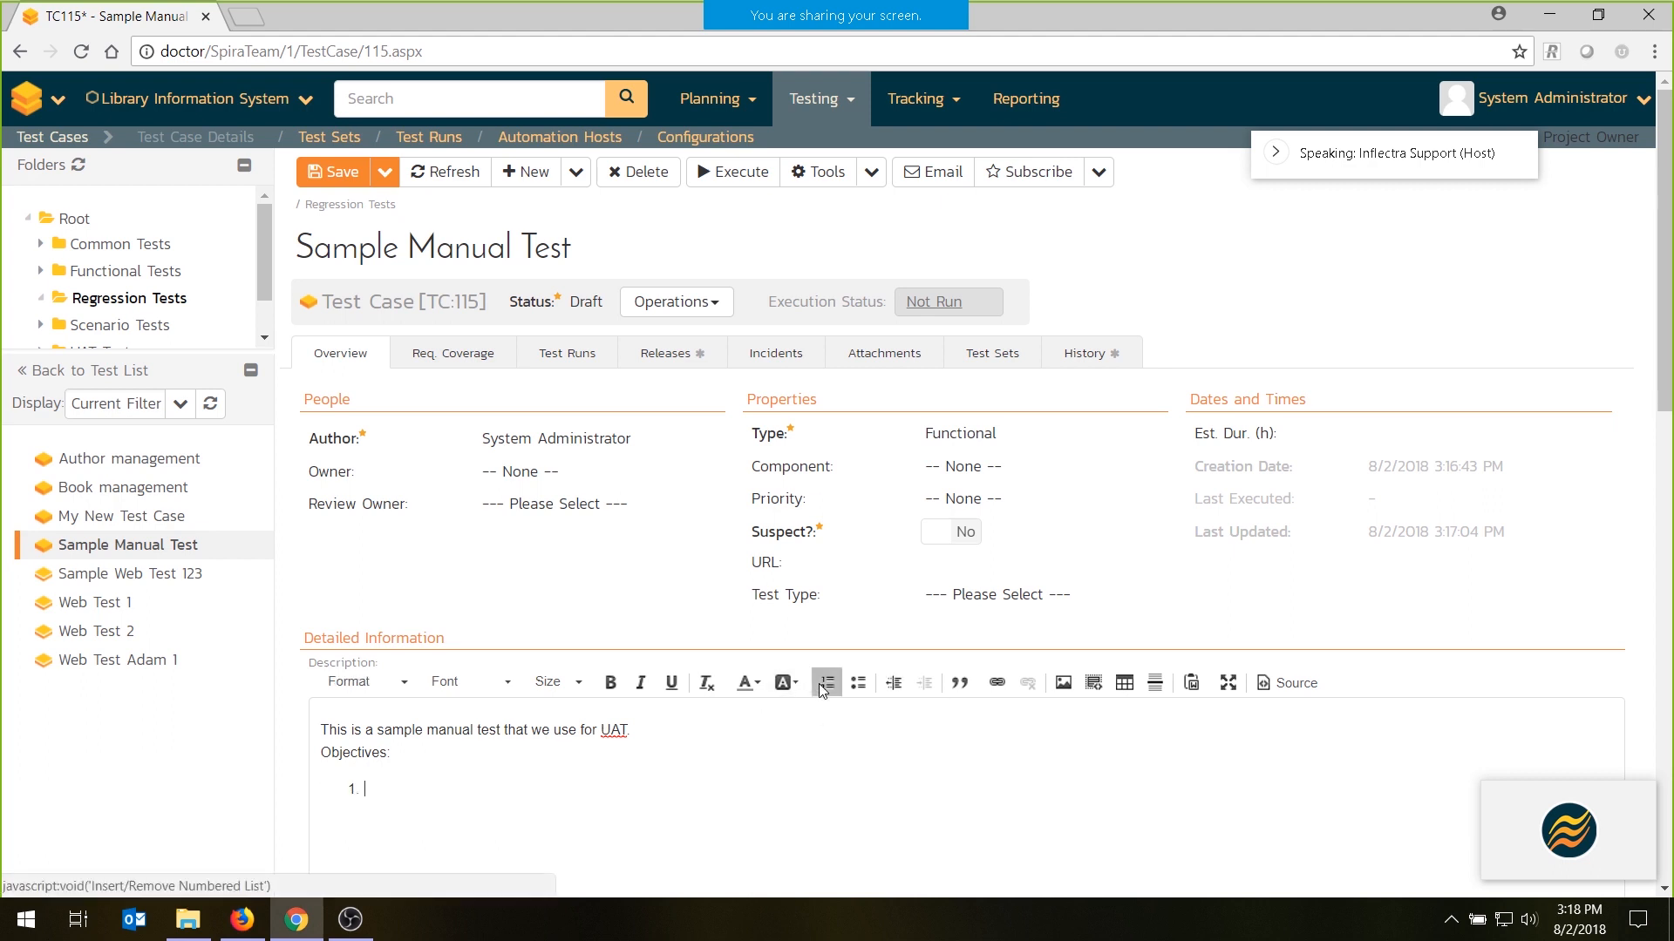
type("Objective 1")
key("Return")
type("Objective 2")
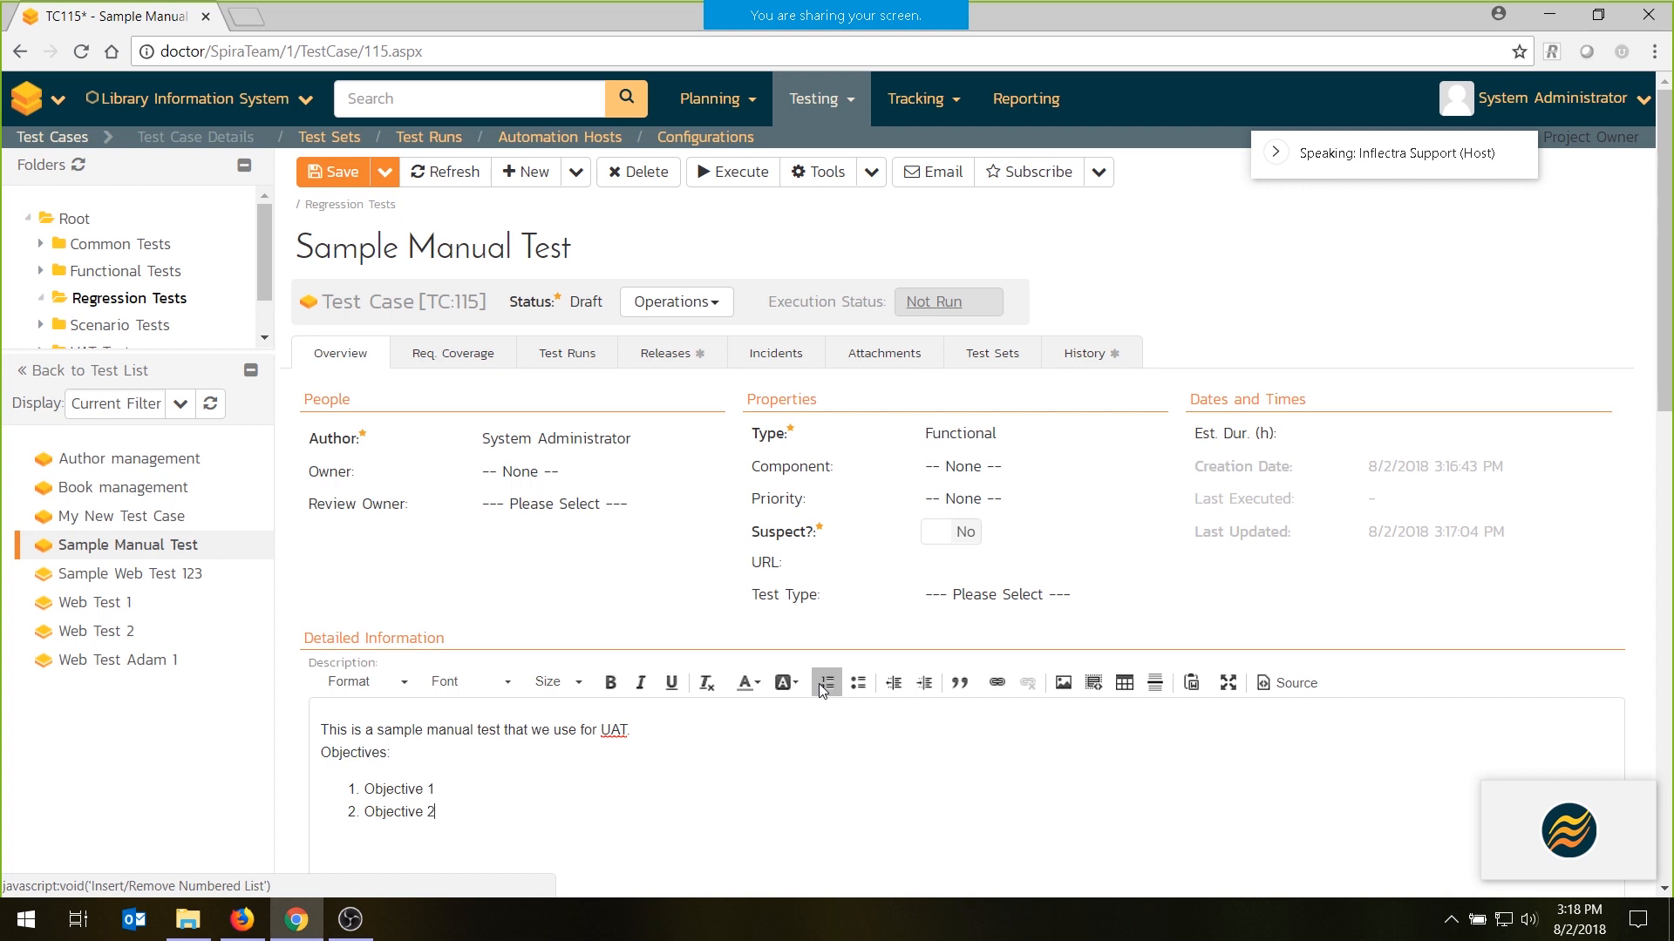
- Make the "Objectives:" line in the description bold and underlined
left_click_drag(433, 750, 207, 755)
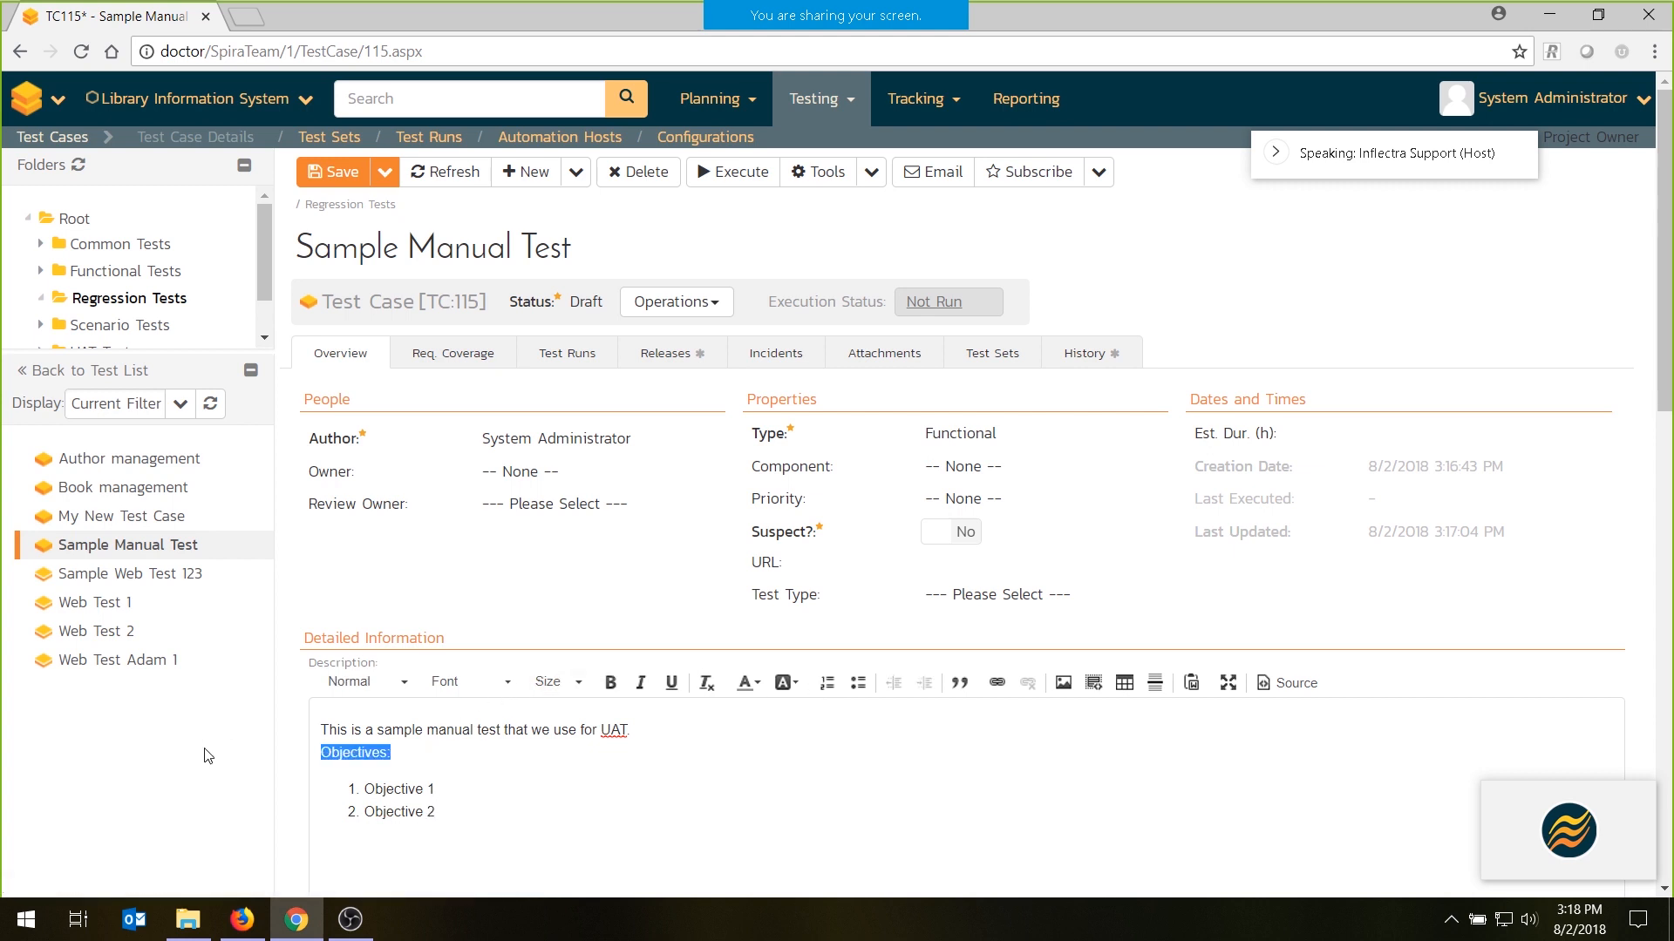
key("ctrl+b")
key("ctrl+u")
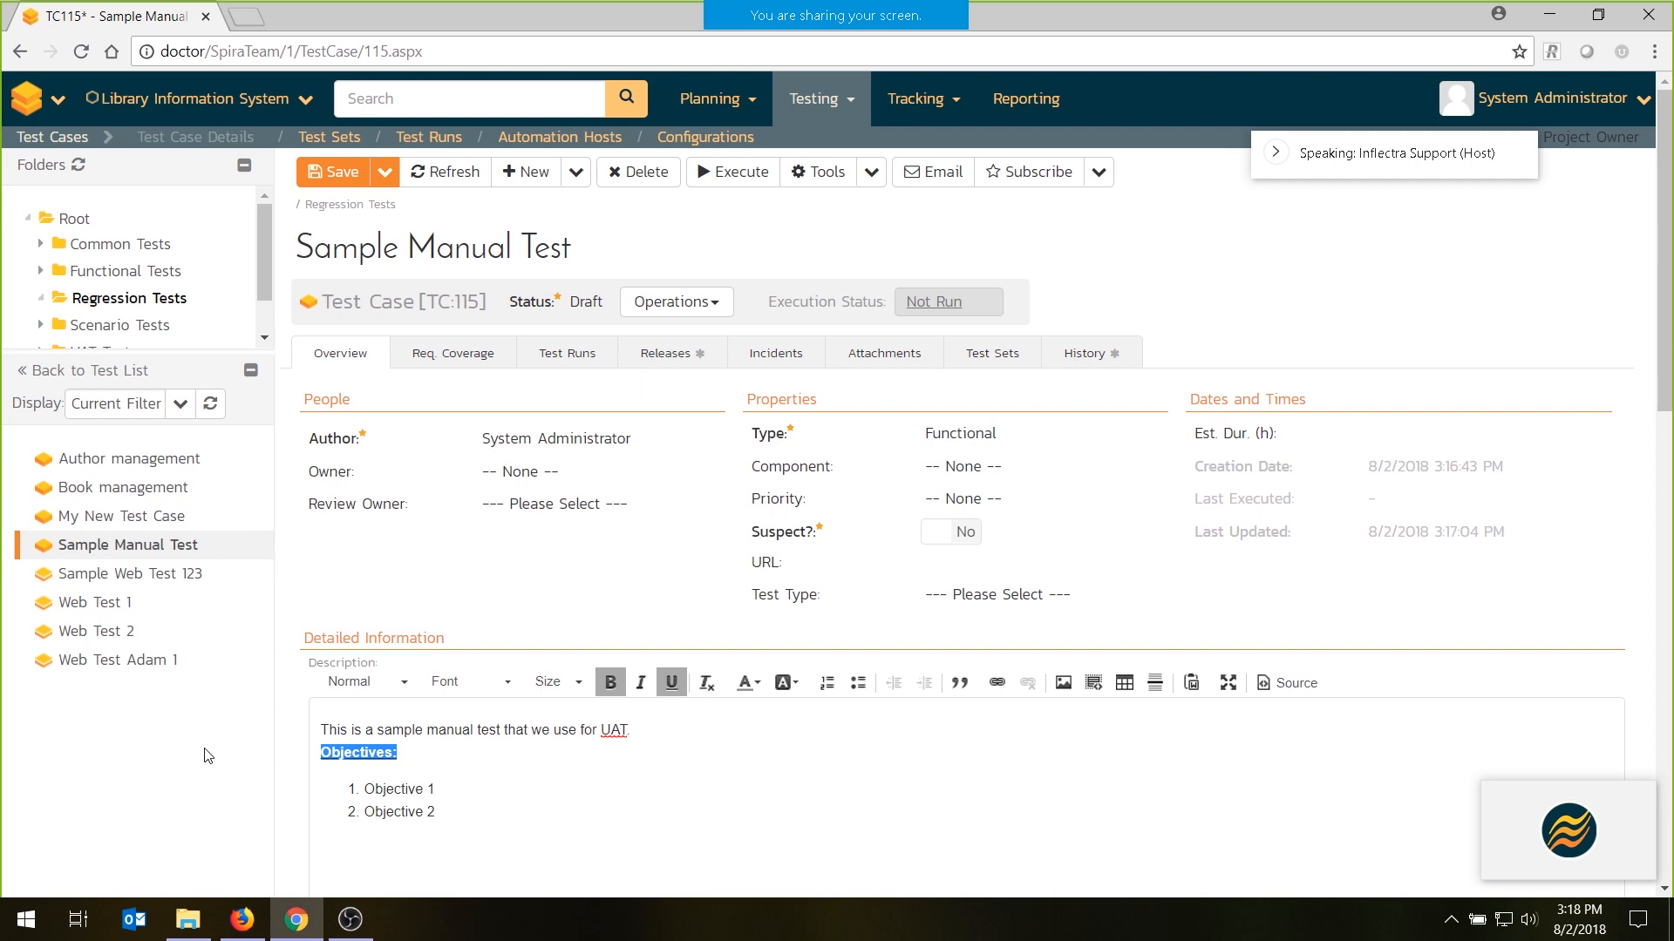
scroll(1105, 536, "down", 3)
scroll(1107, 542, "down", 2)
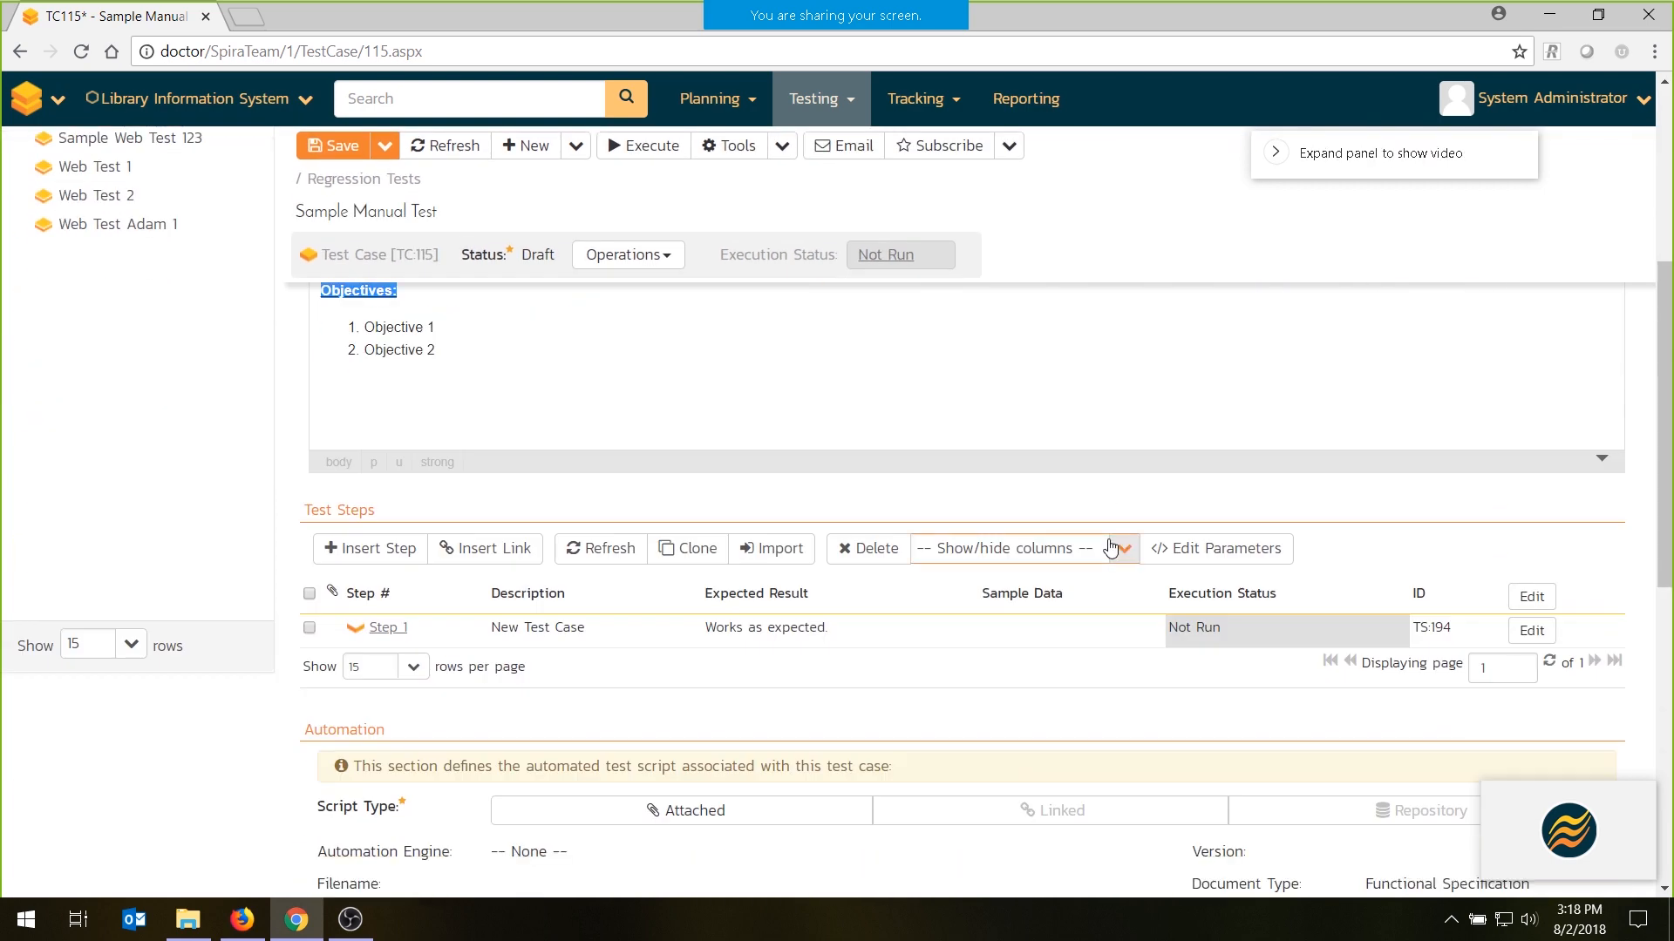
- Save the Sample Manual Test with its new description and dismiss the confirmation message
scroll(1109, 546, "up", 3)
left_click(340, 164)
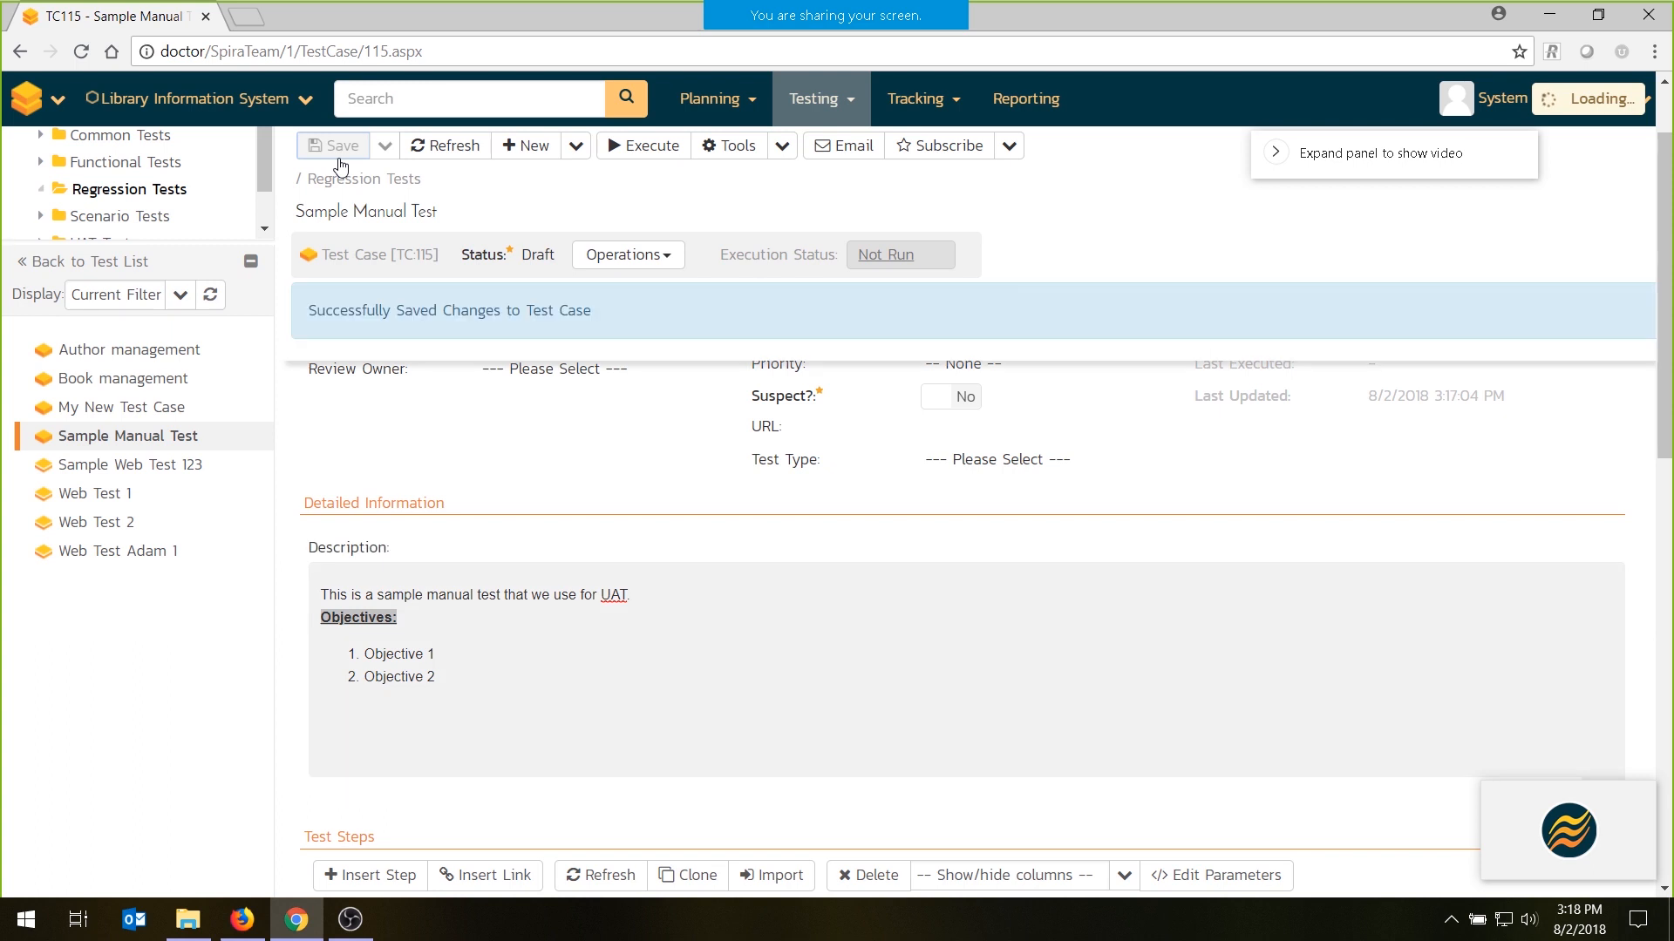
scroll(632, 507, "up", 2)
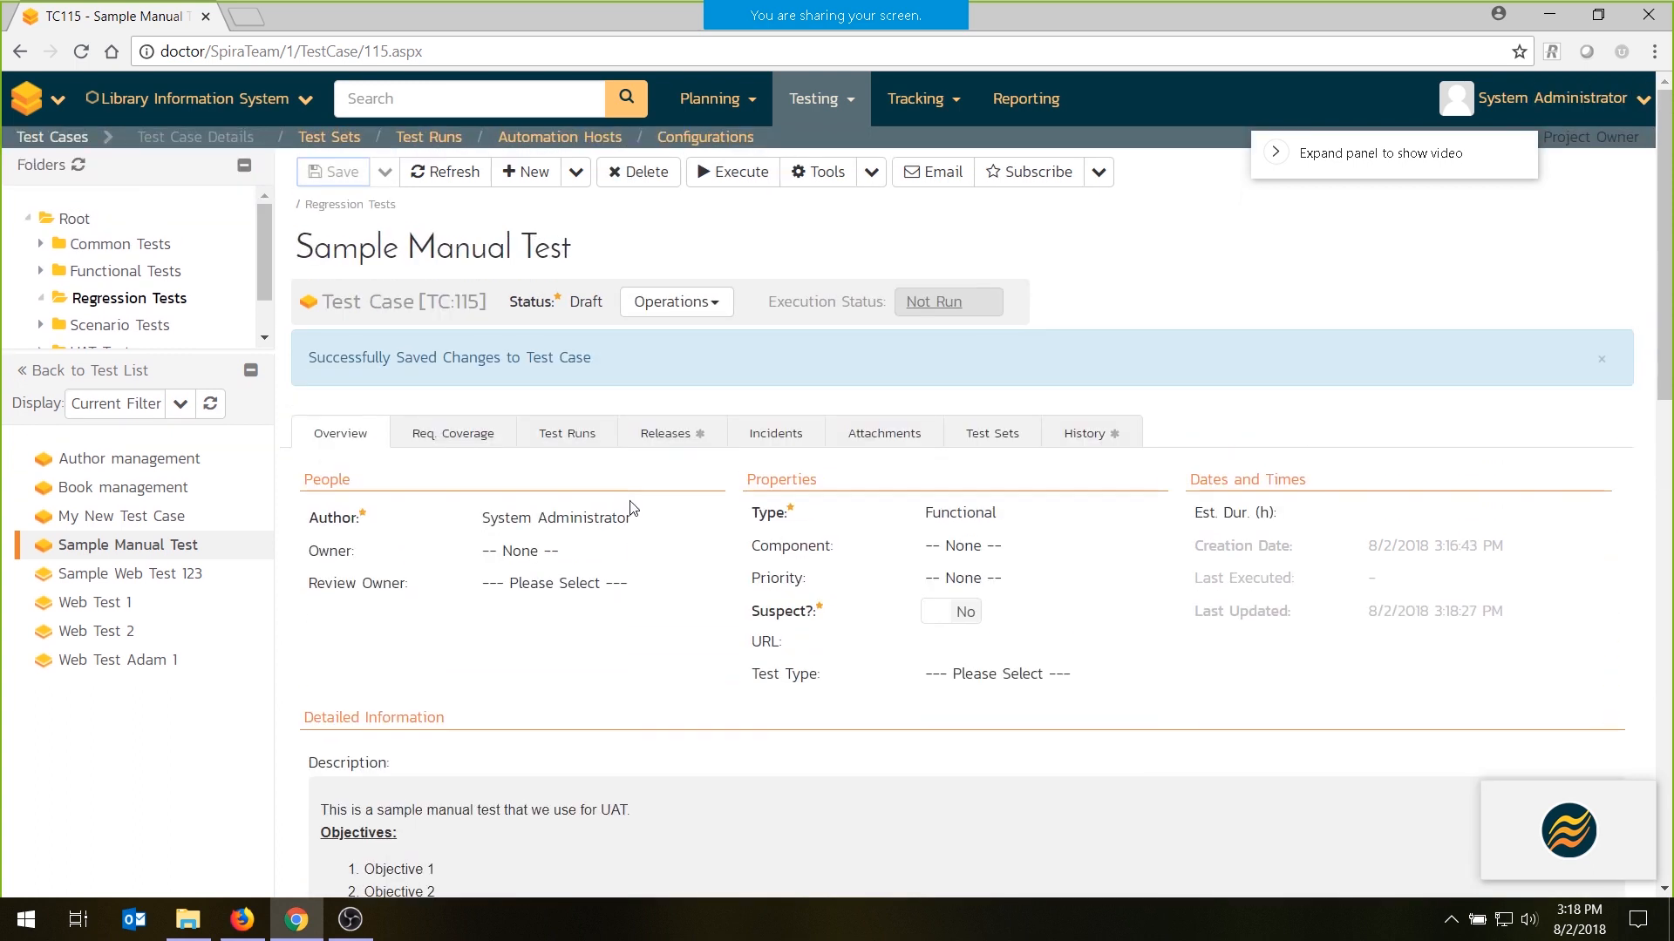
left_click(1602, 362)
- Set the test case's component to Administration and its priority to 2 - High, and save
left_click(968, 468)
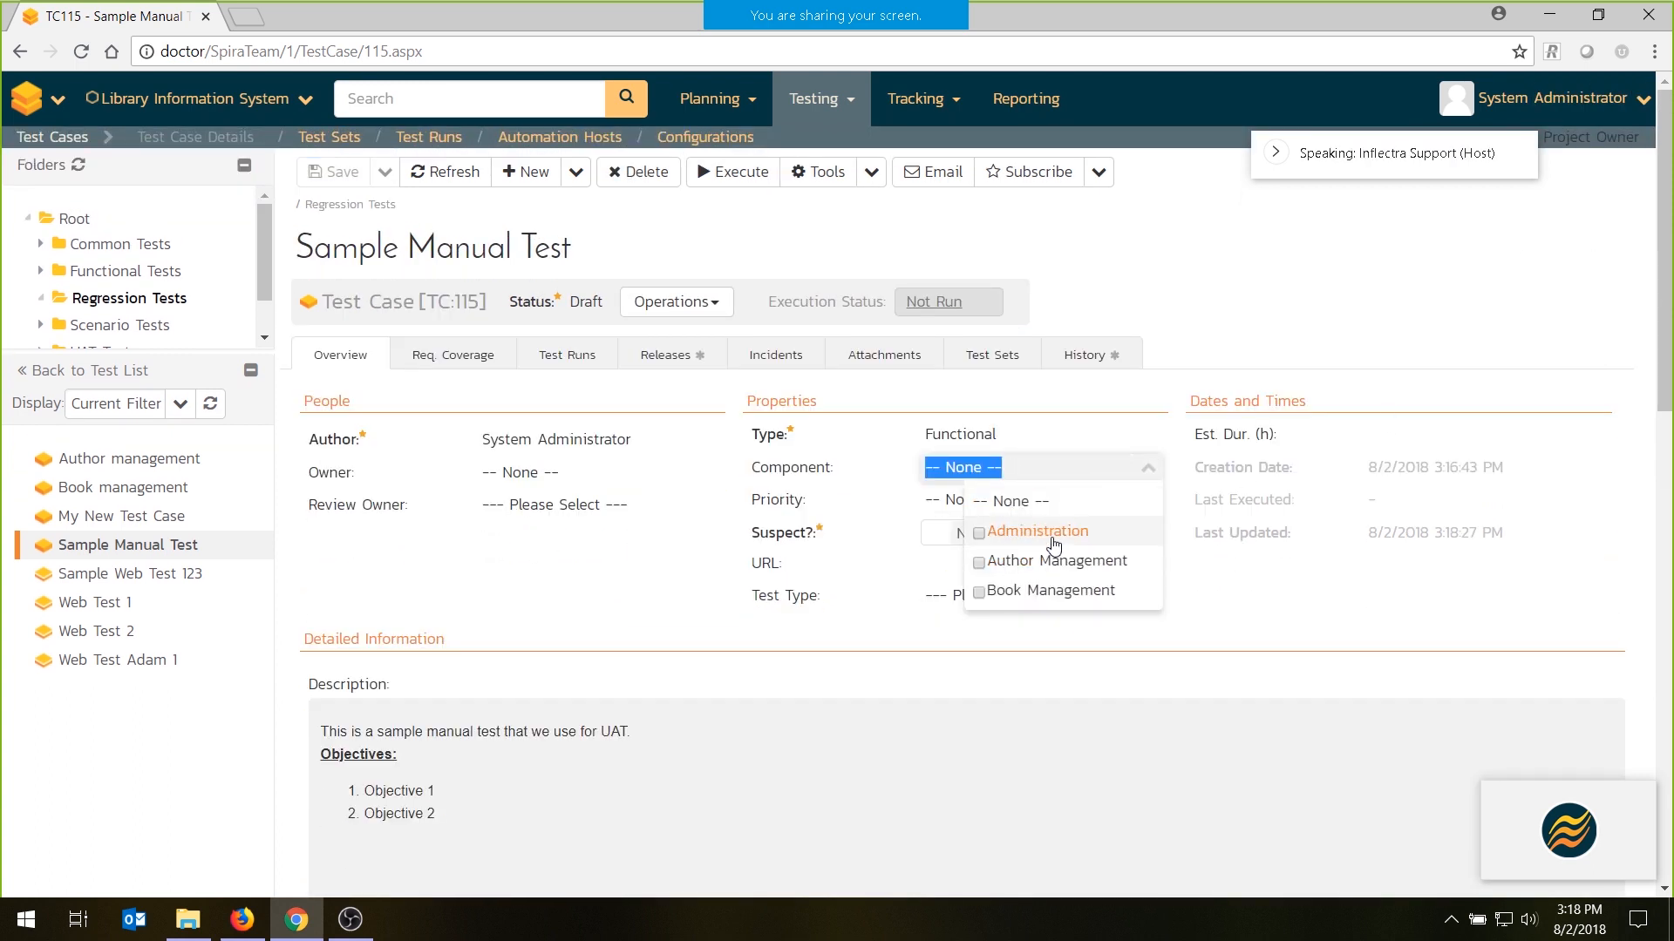
left_click(1037, 532)
left_click(958, 500)
left_click(1081, 586)
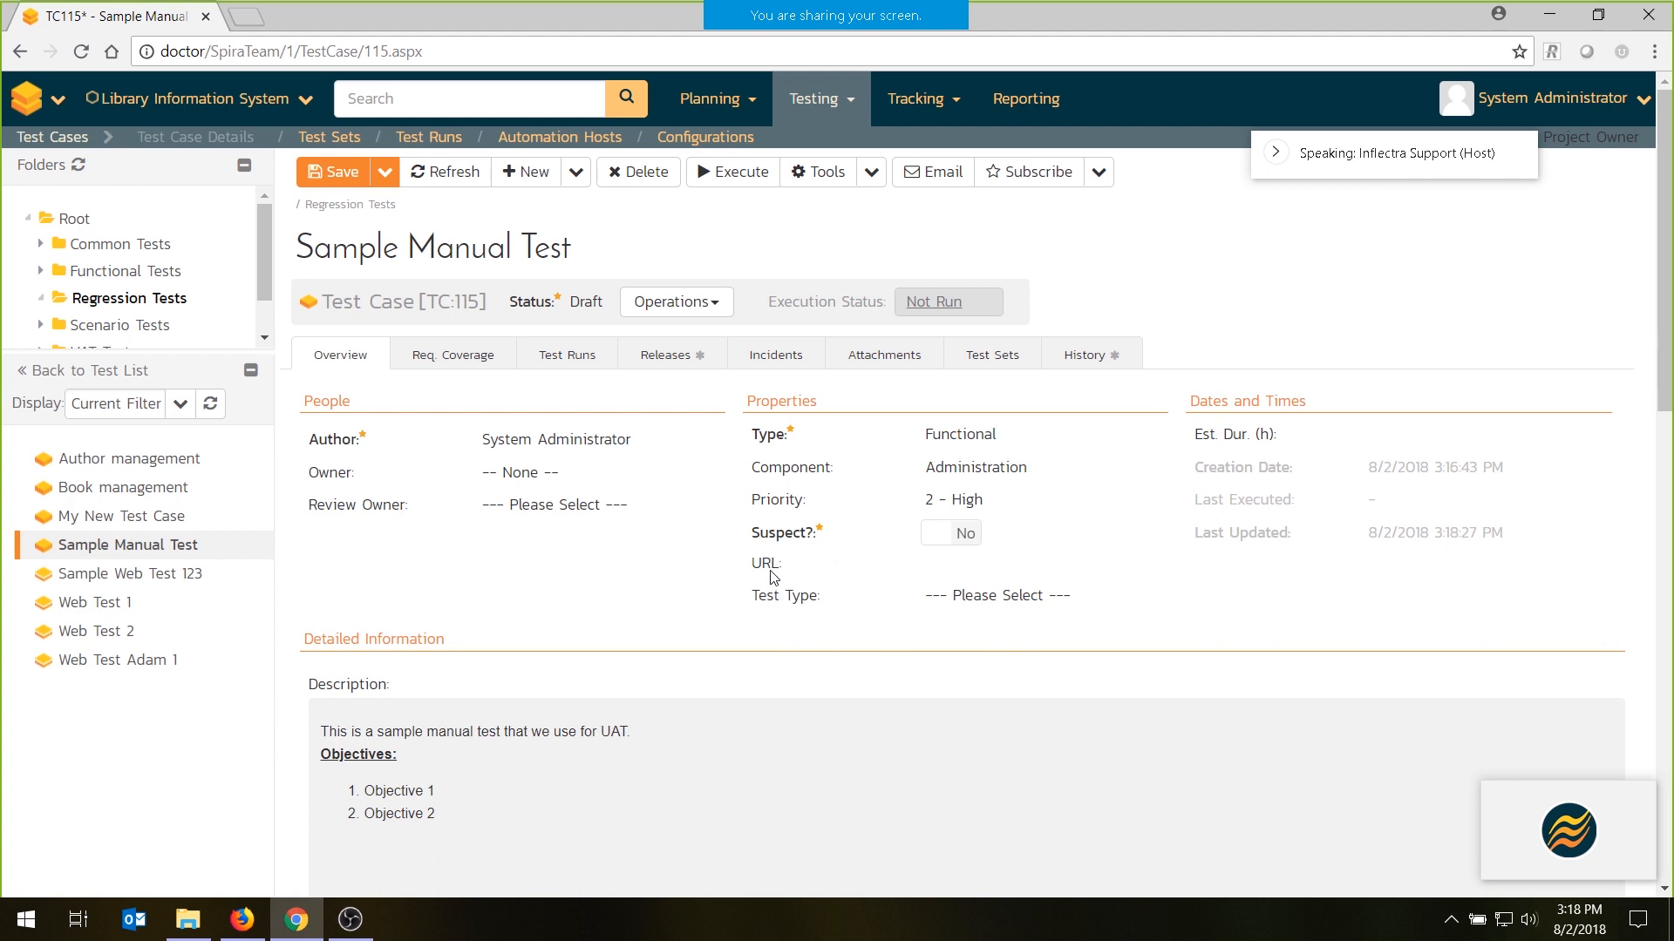
left_click(774, 598)
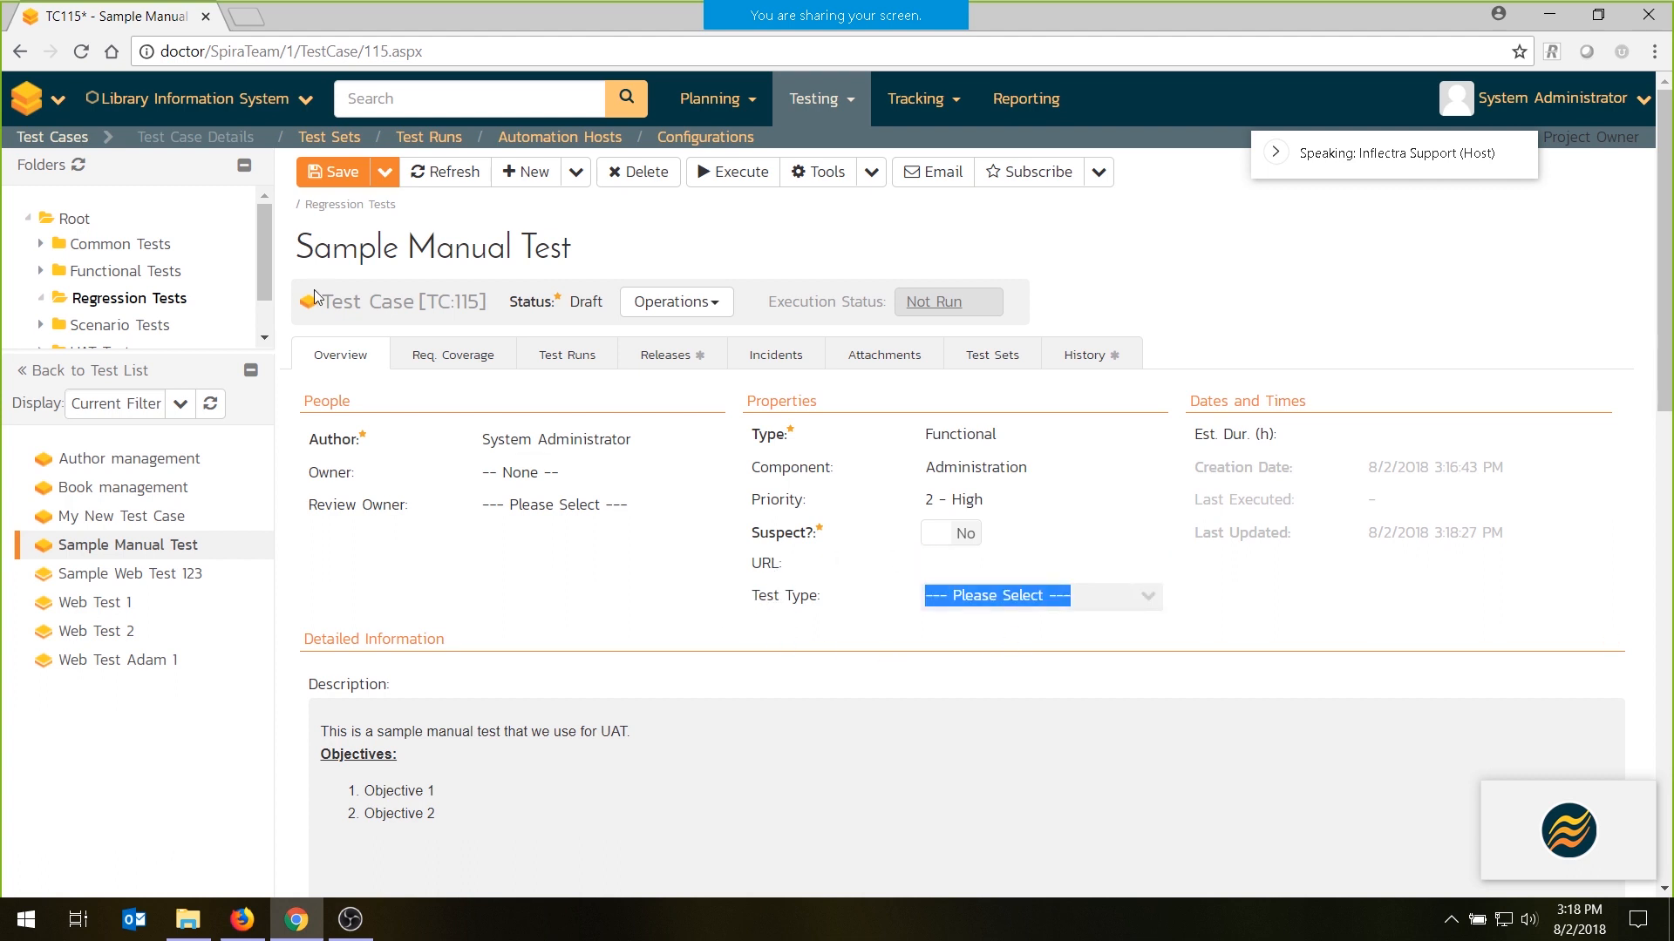
left_click(334, 172)
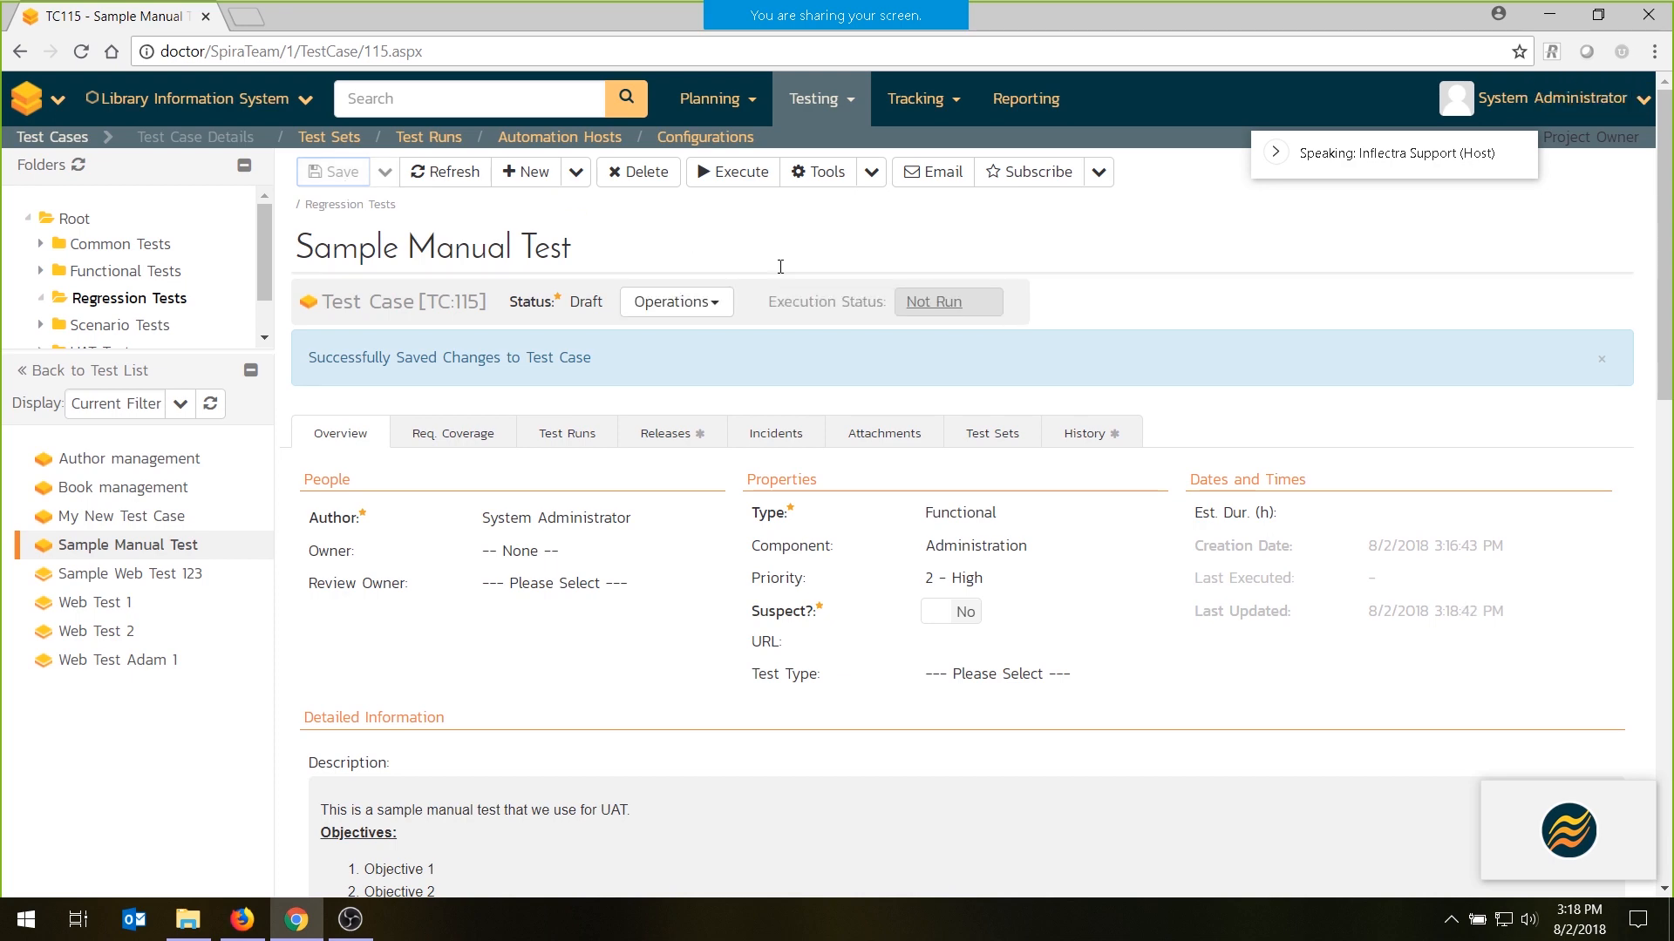
- Move the test case to Ready for Review and save it with the comment "This needs more test steps"
left_click(677, 302)
left_click(689, 376)
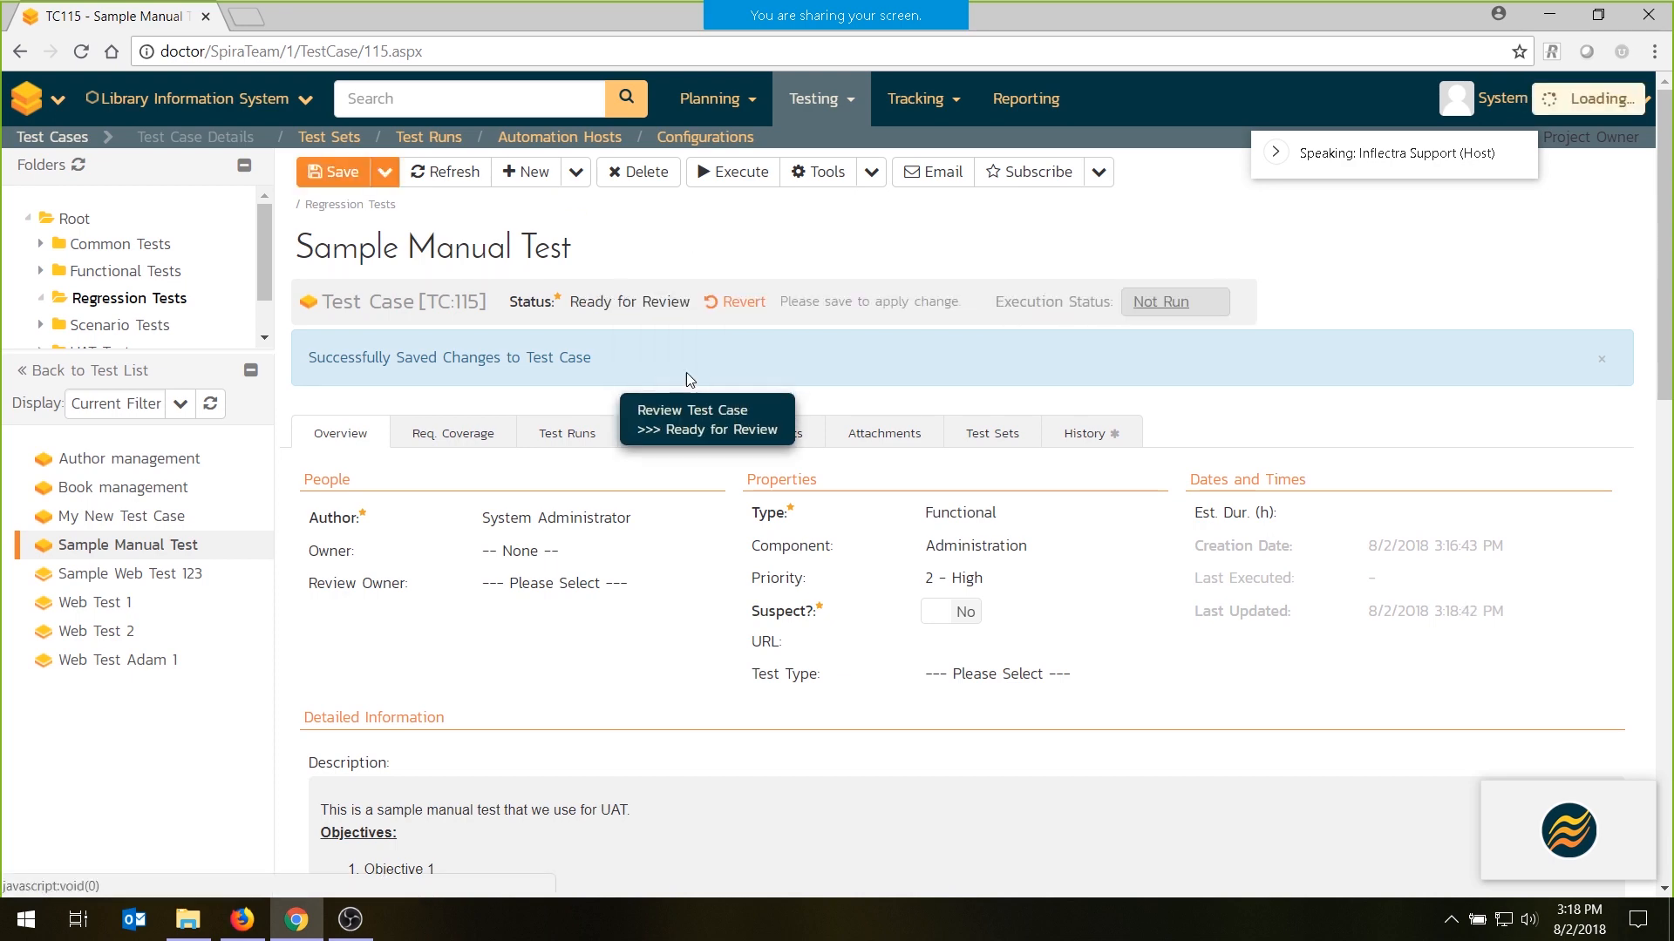
scroll(664, 512, "down", 5)
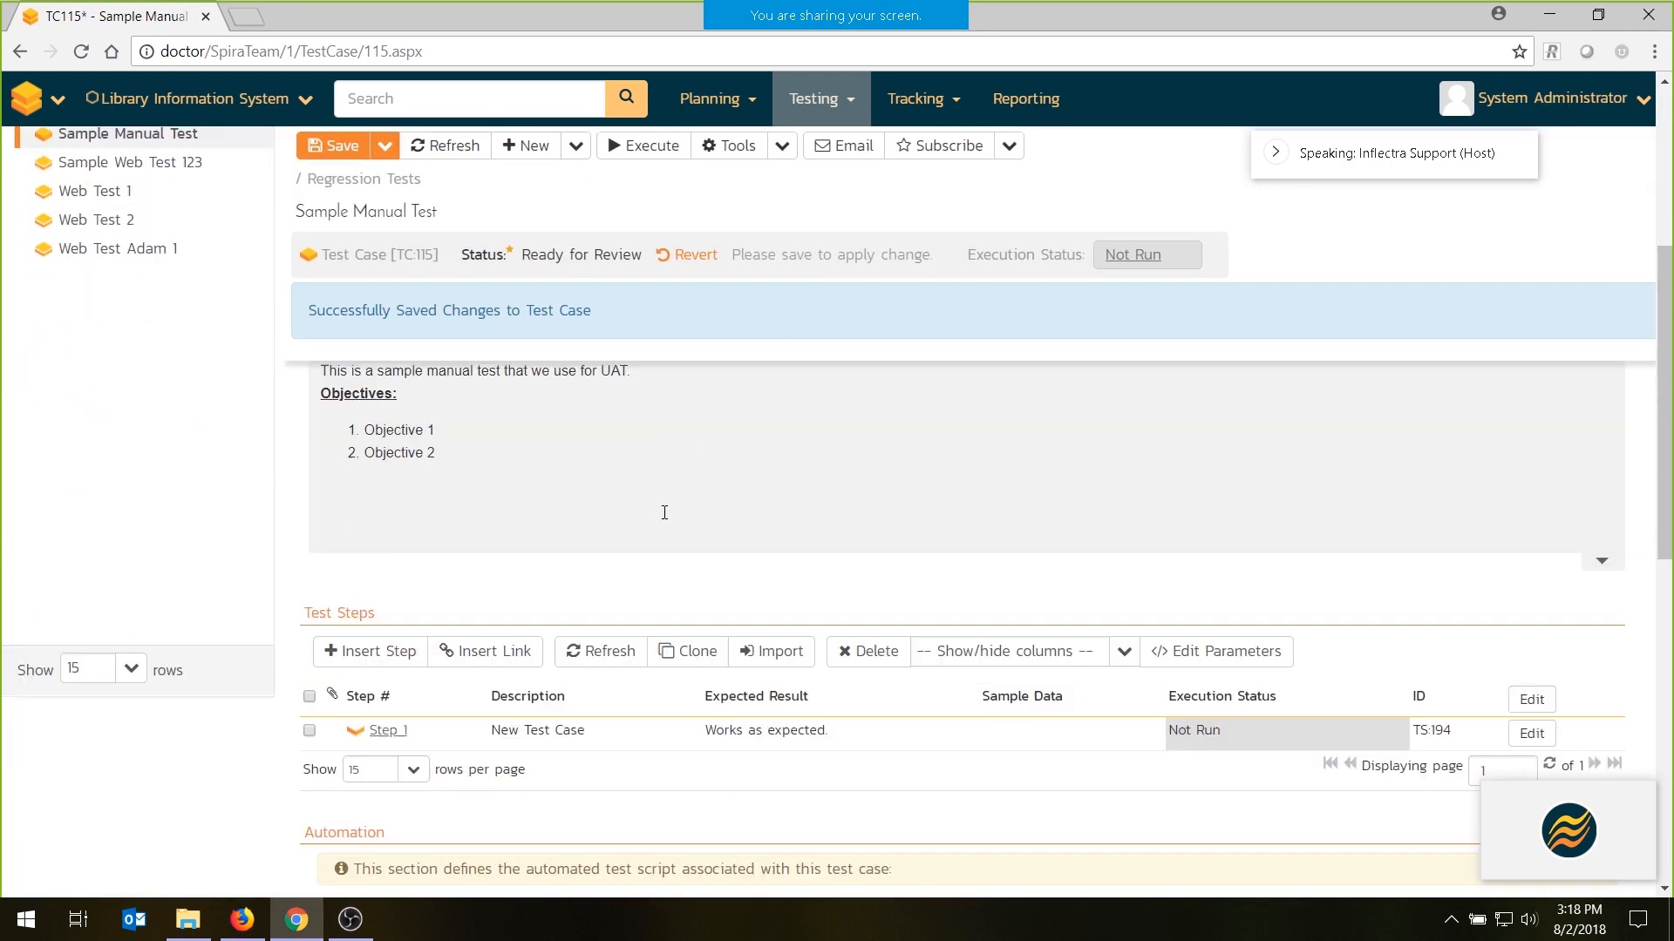
scroll(664, 513, "down", 10)
left_click(441, 727)
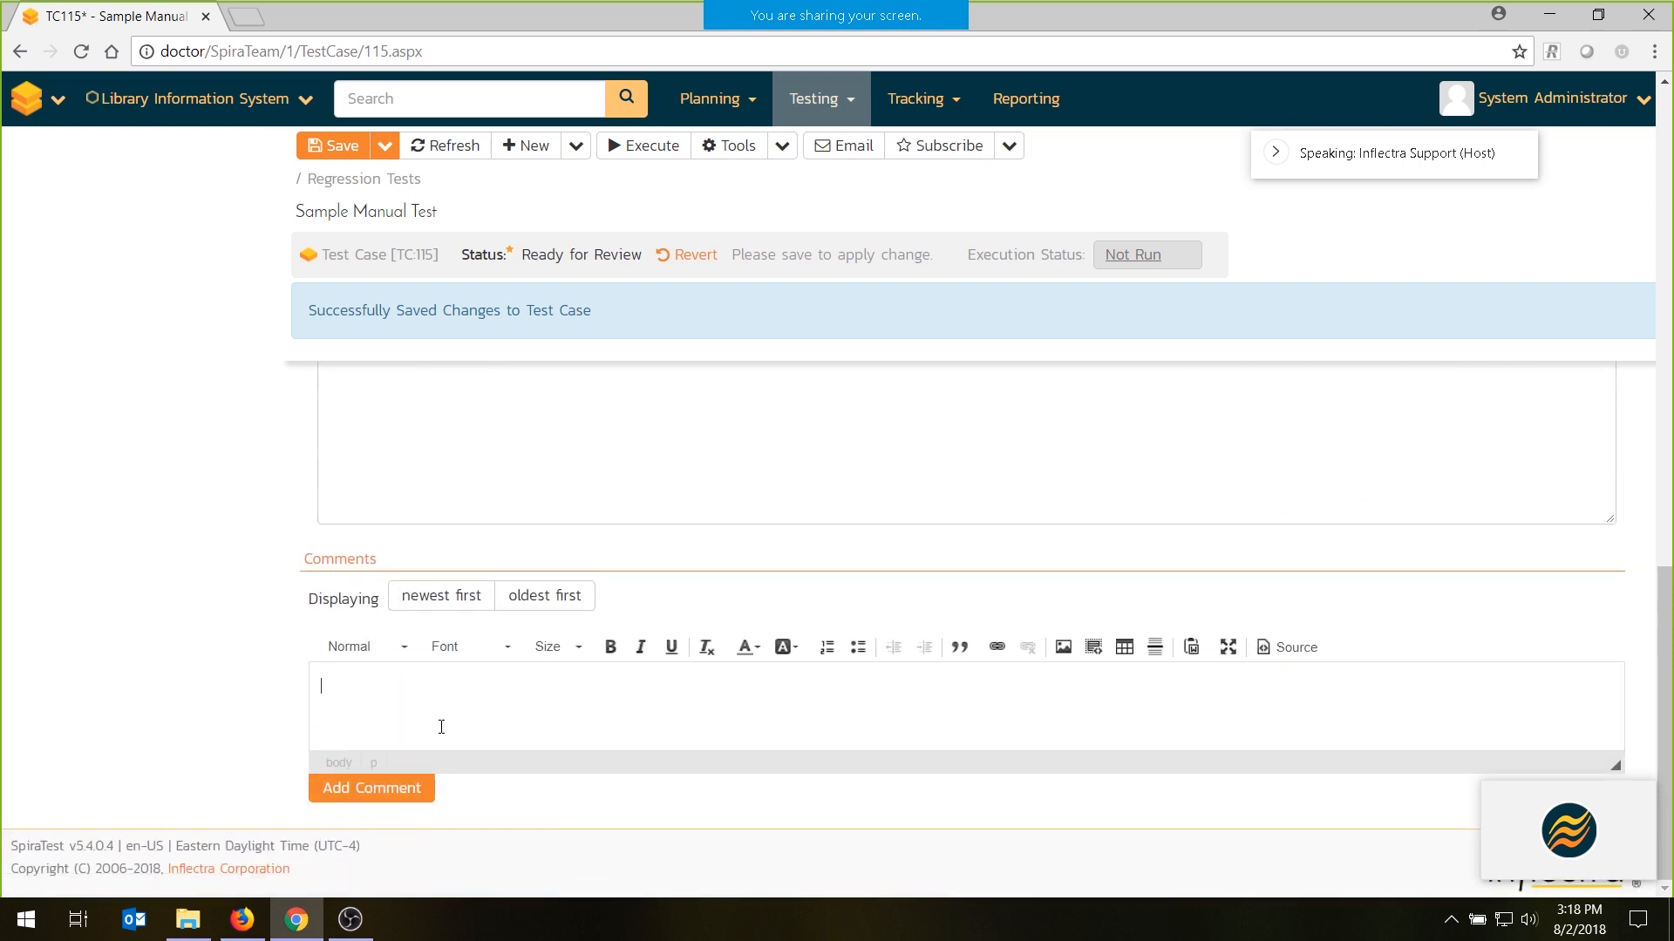
type("This needs more test steps")
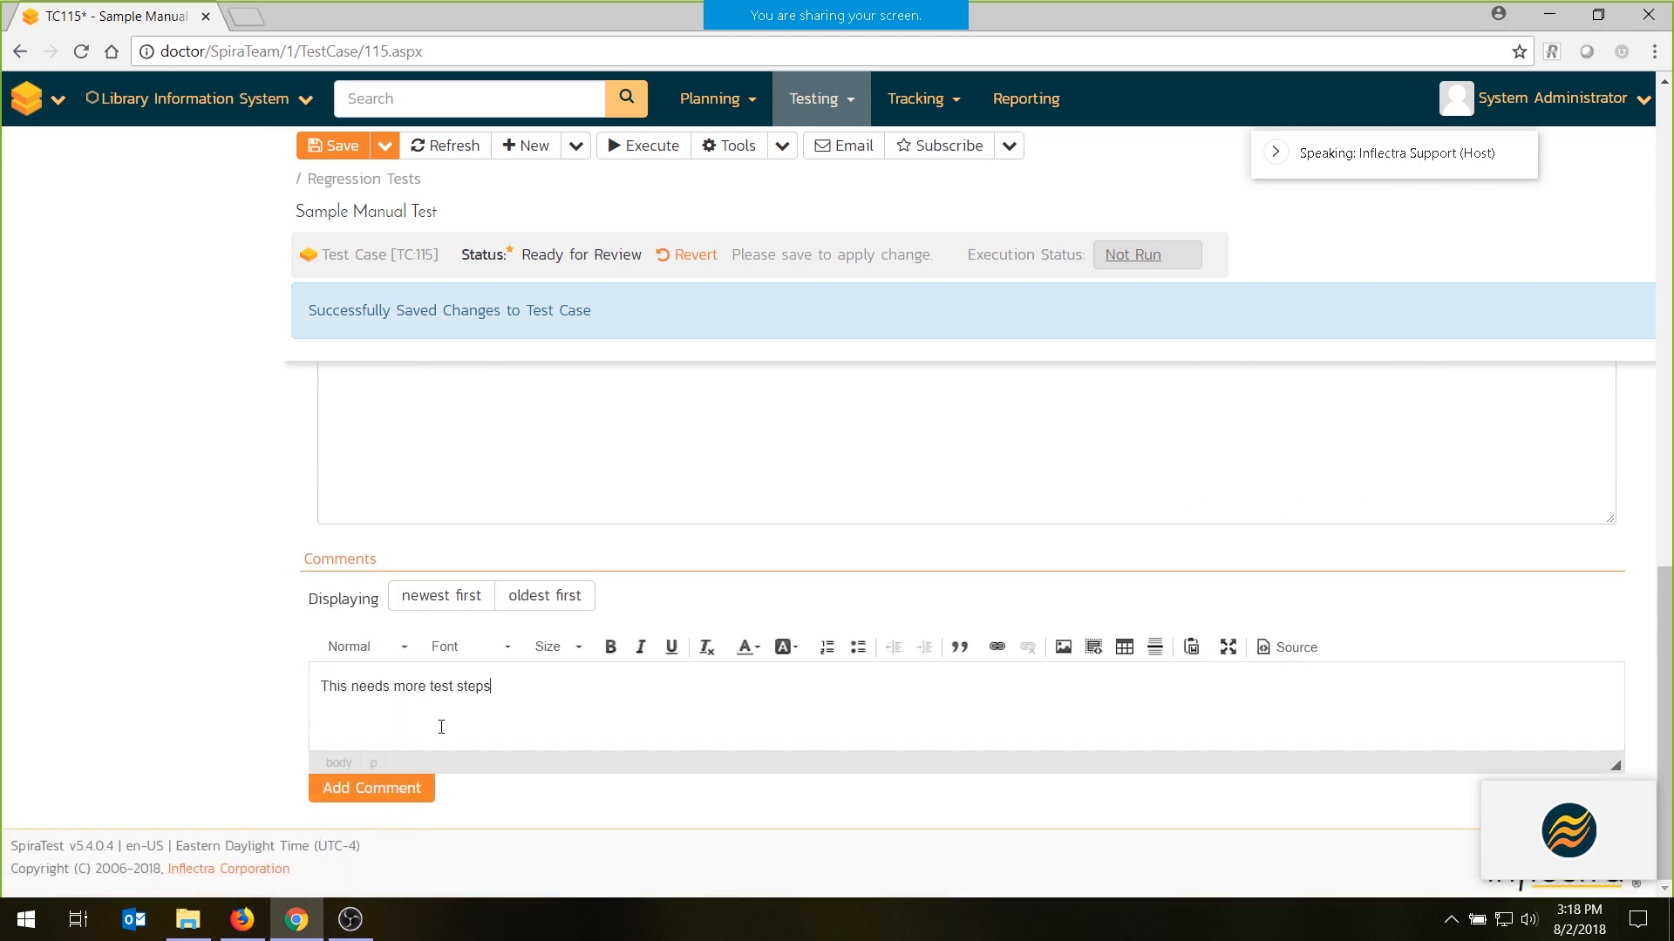
left_click(337, 146)
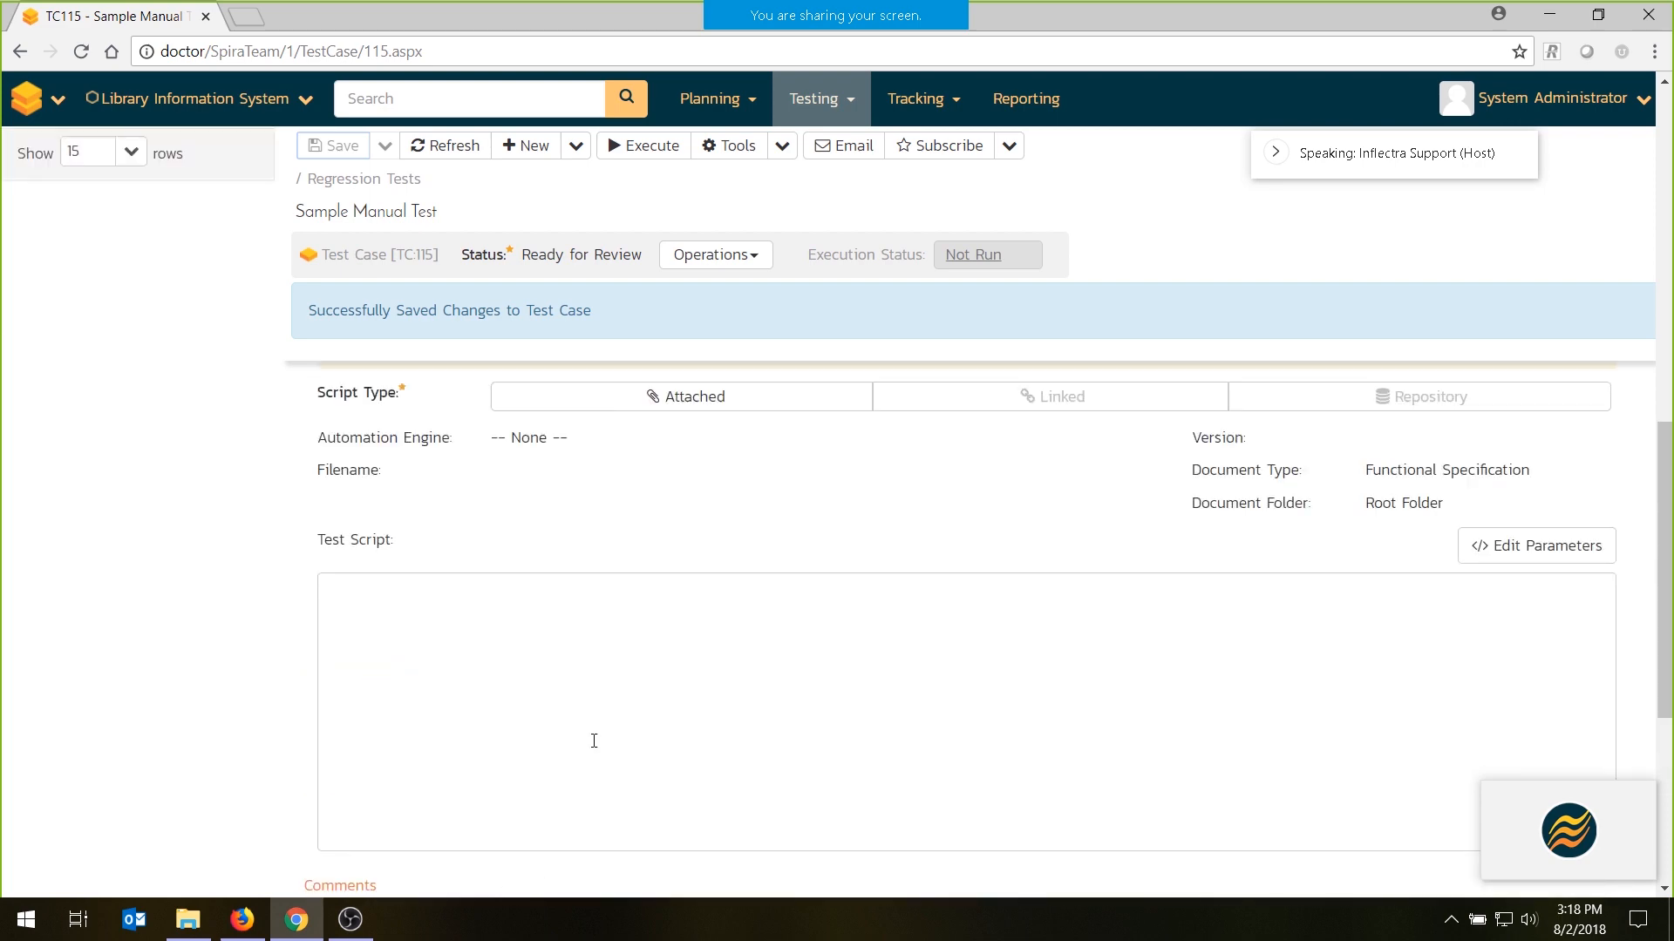
- Open test step 1 for editing and replace its description with "Click on the application home page"
scroll(488, 737, "down", 3)
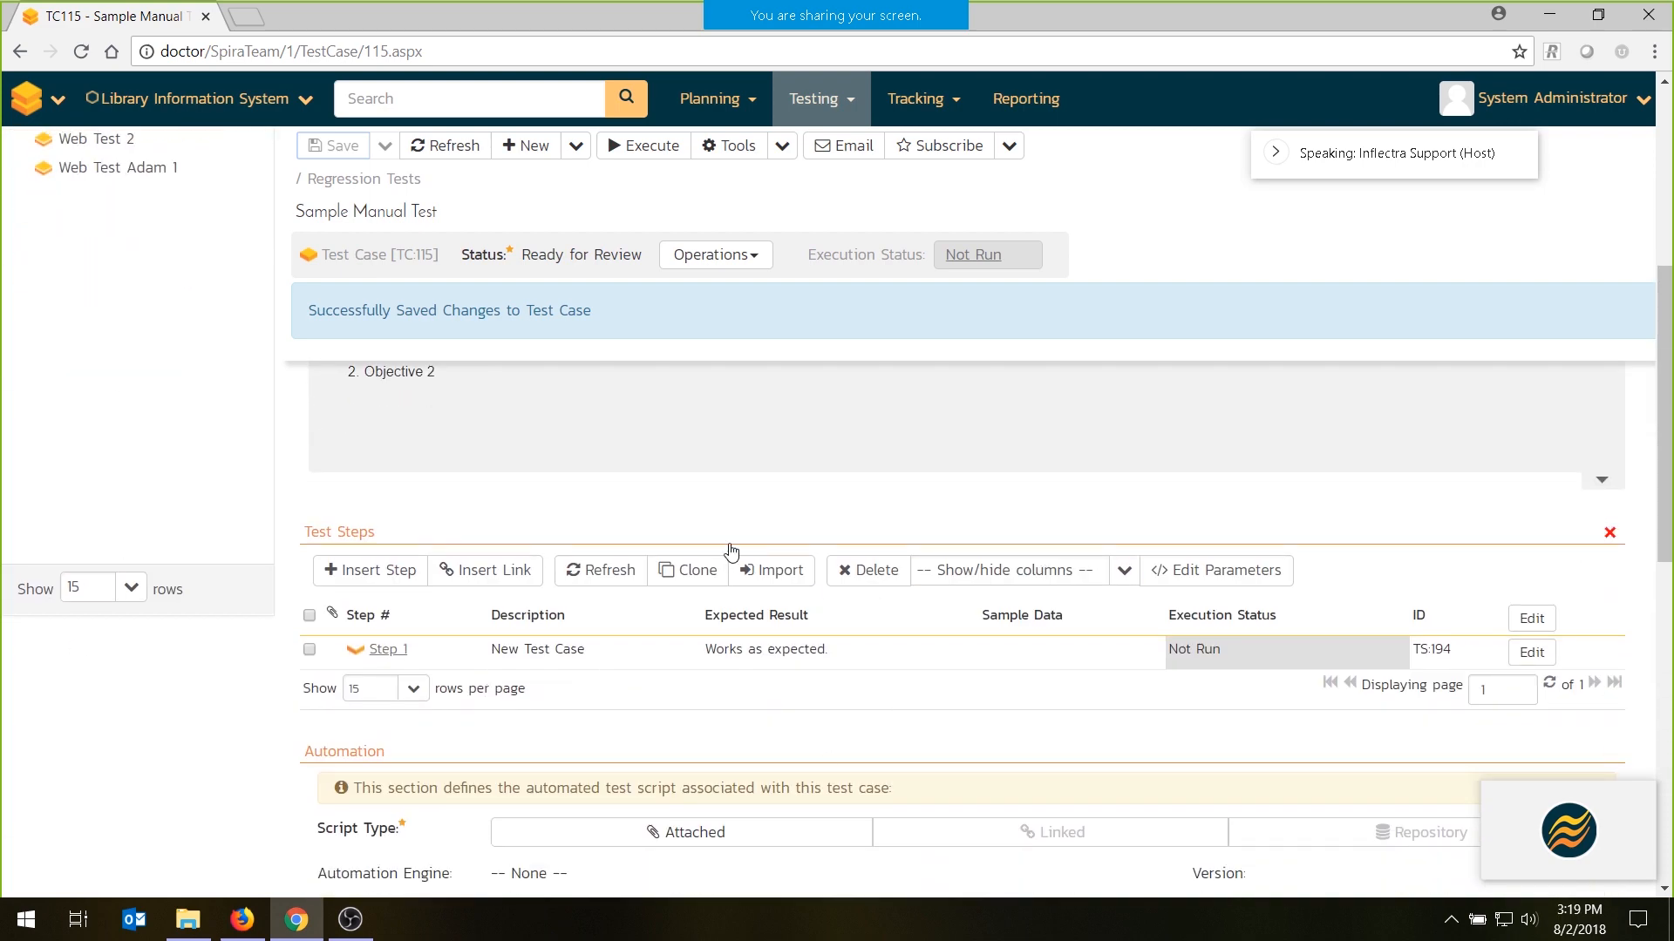
scroll(730, 550, "down", 2)
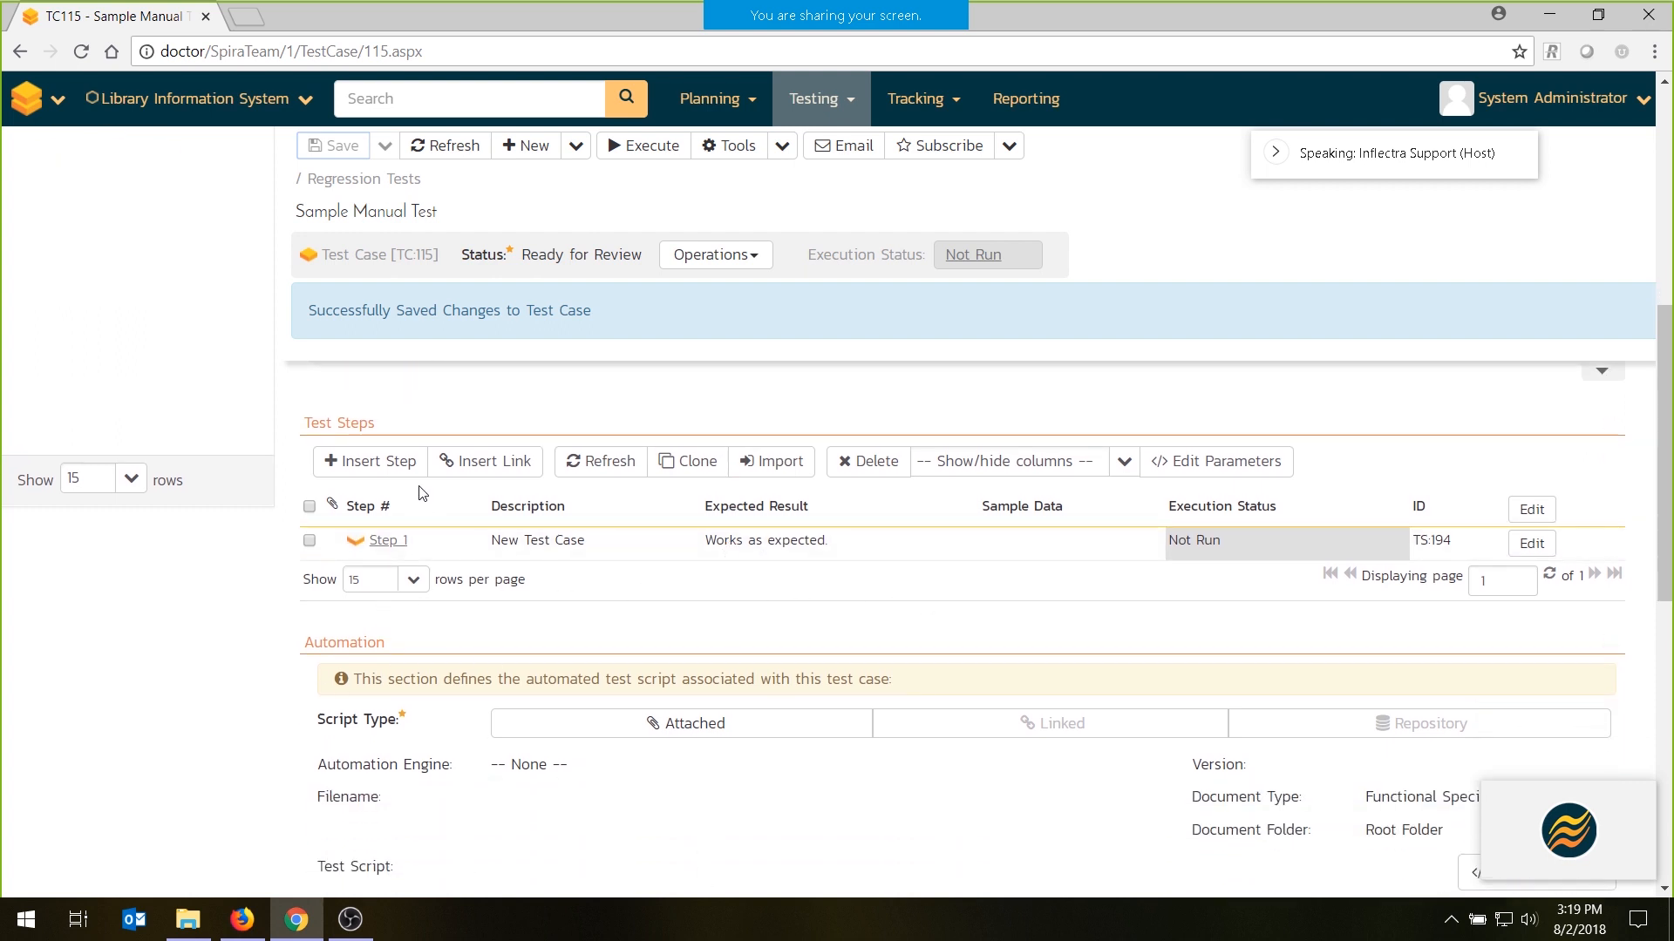
scroll(422, 493, "up", 2)
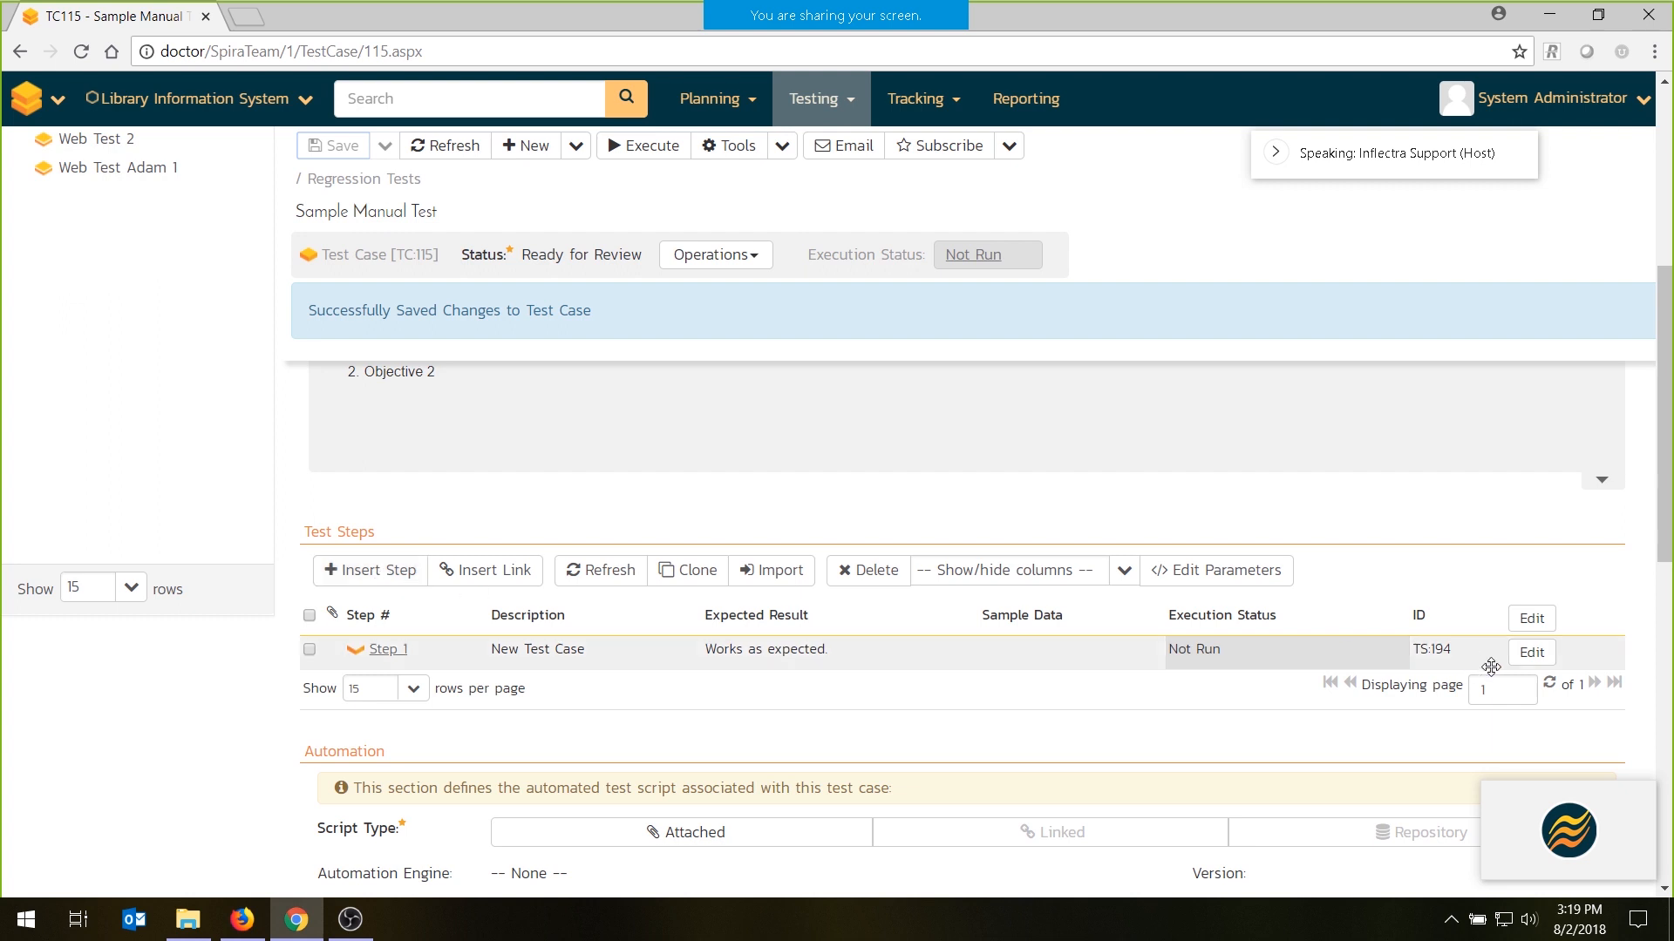
left_click(1531, 652)
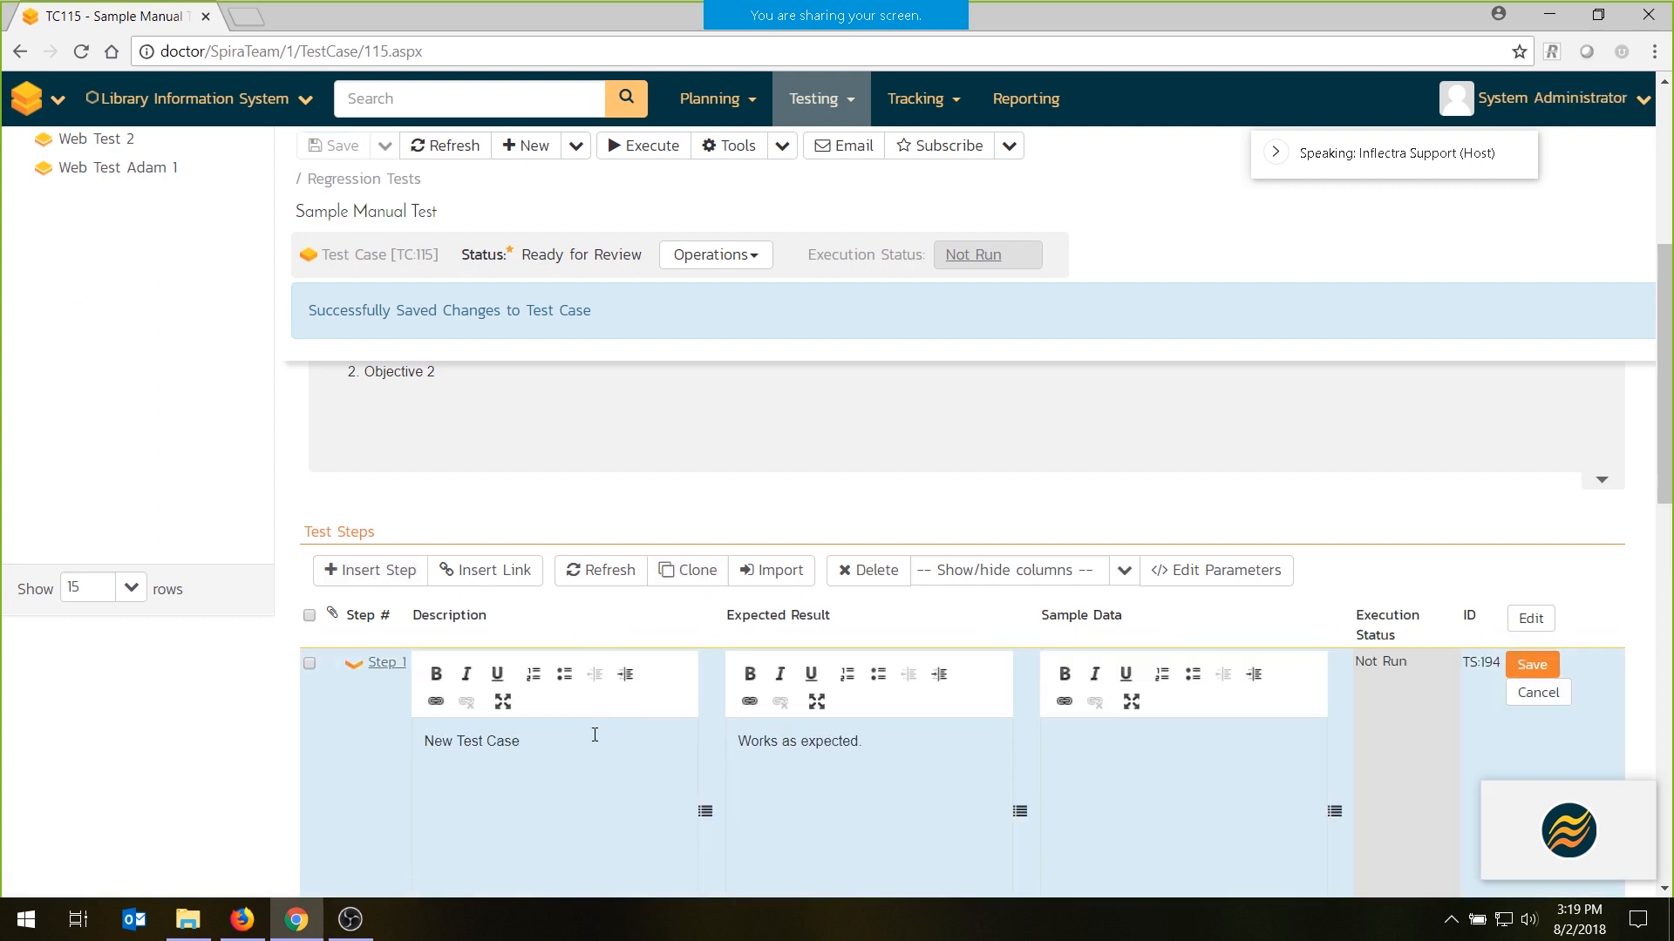
left_click_drag(590, 736, 290, 731)
type("C")
key("BackSpace")
type("Click on the application home page")
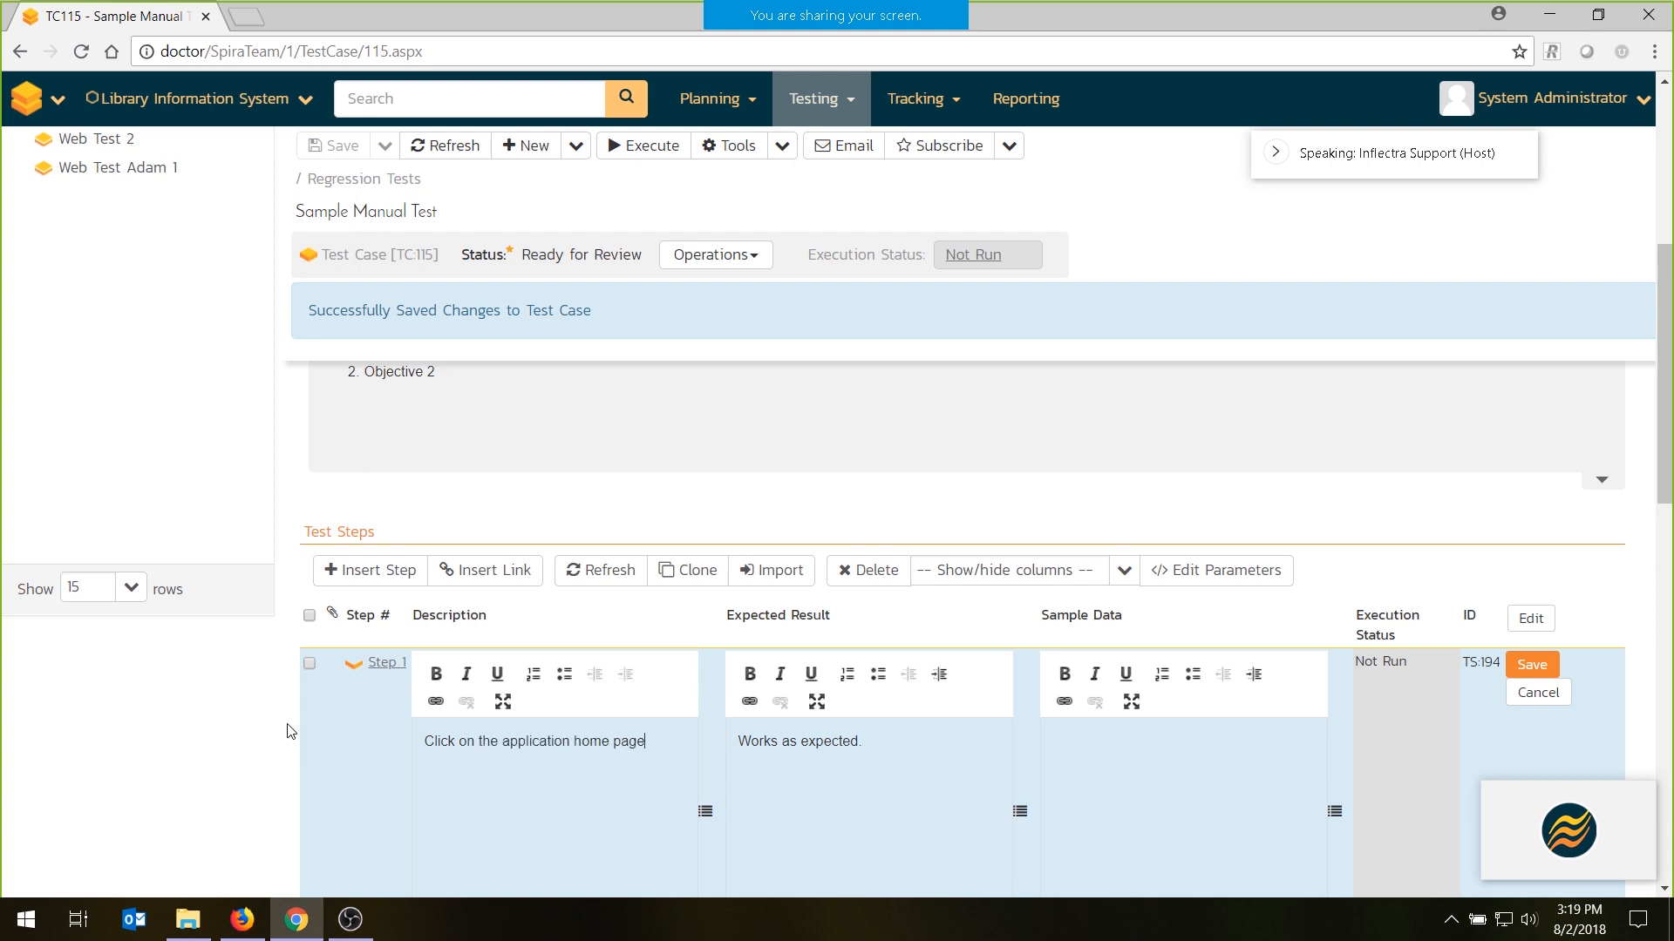
- Set step 1's expected result to "The home page is displayed" and save the step
key("Tab")
type("The home page id s")
type("oap")
key("BackSpace")
key("BackSpace")
key("BackSpace")
key("BackSpace")
key("BackSpace")
key("BackSpace")
type("s displayewd")
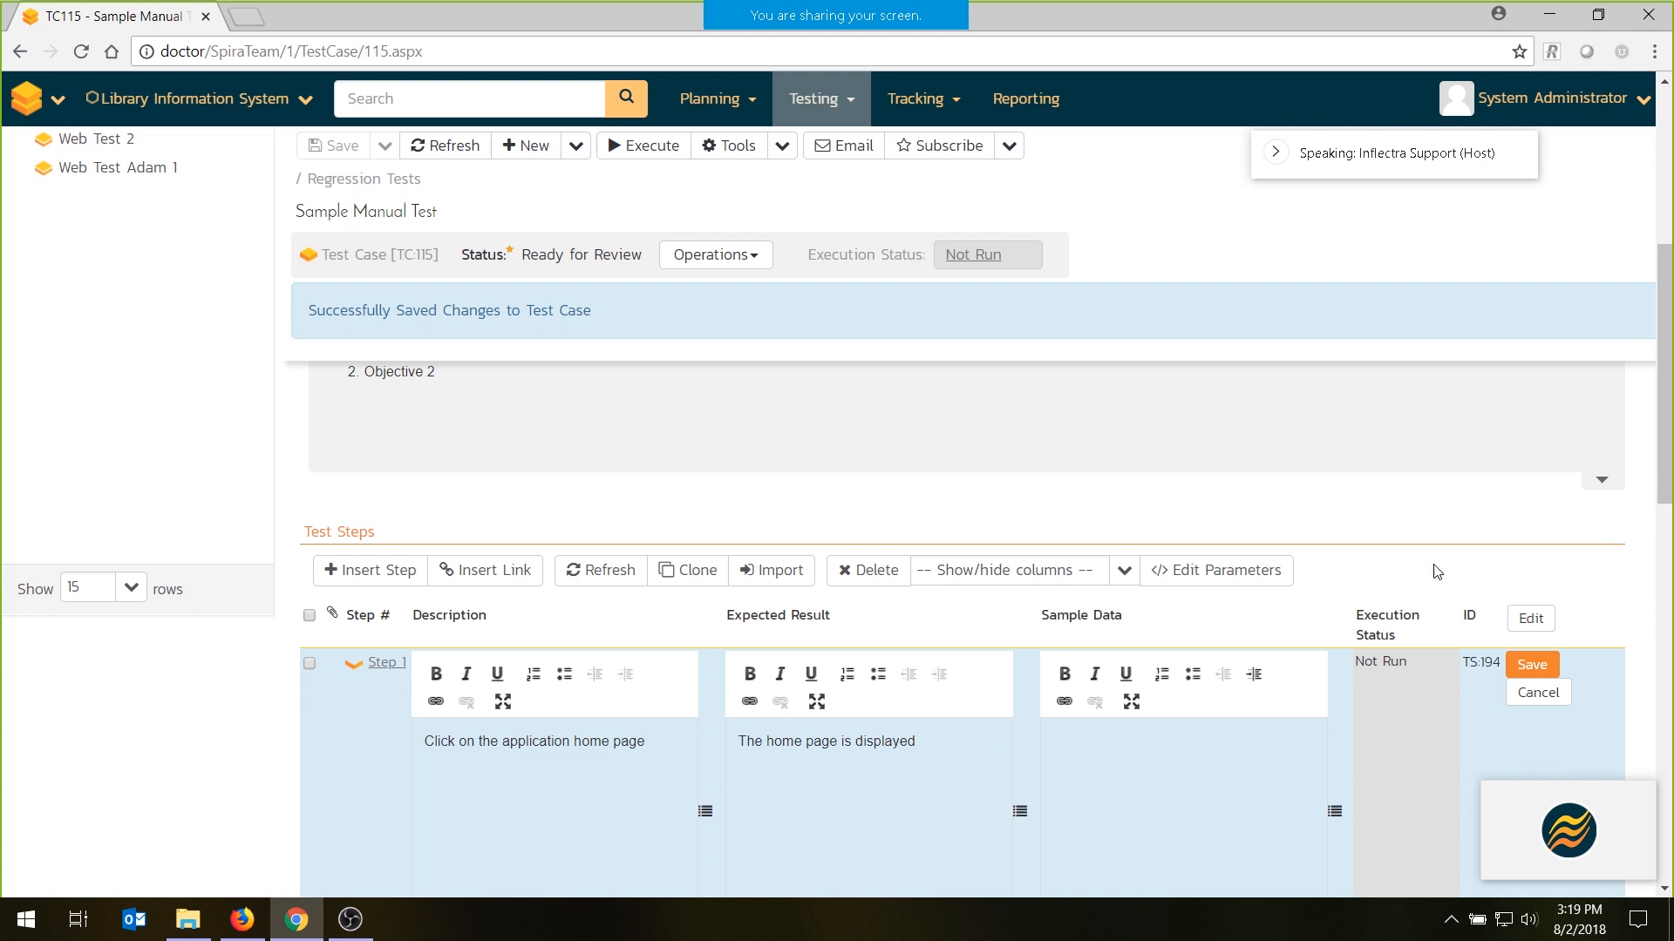
left_click(1531, 664)
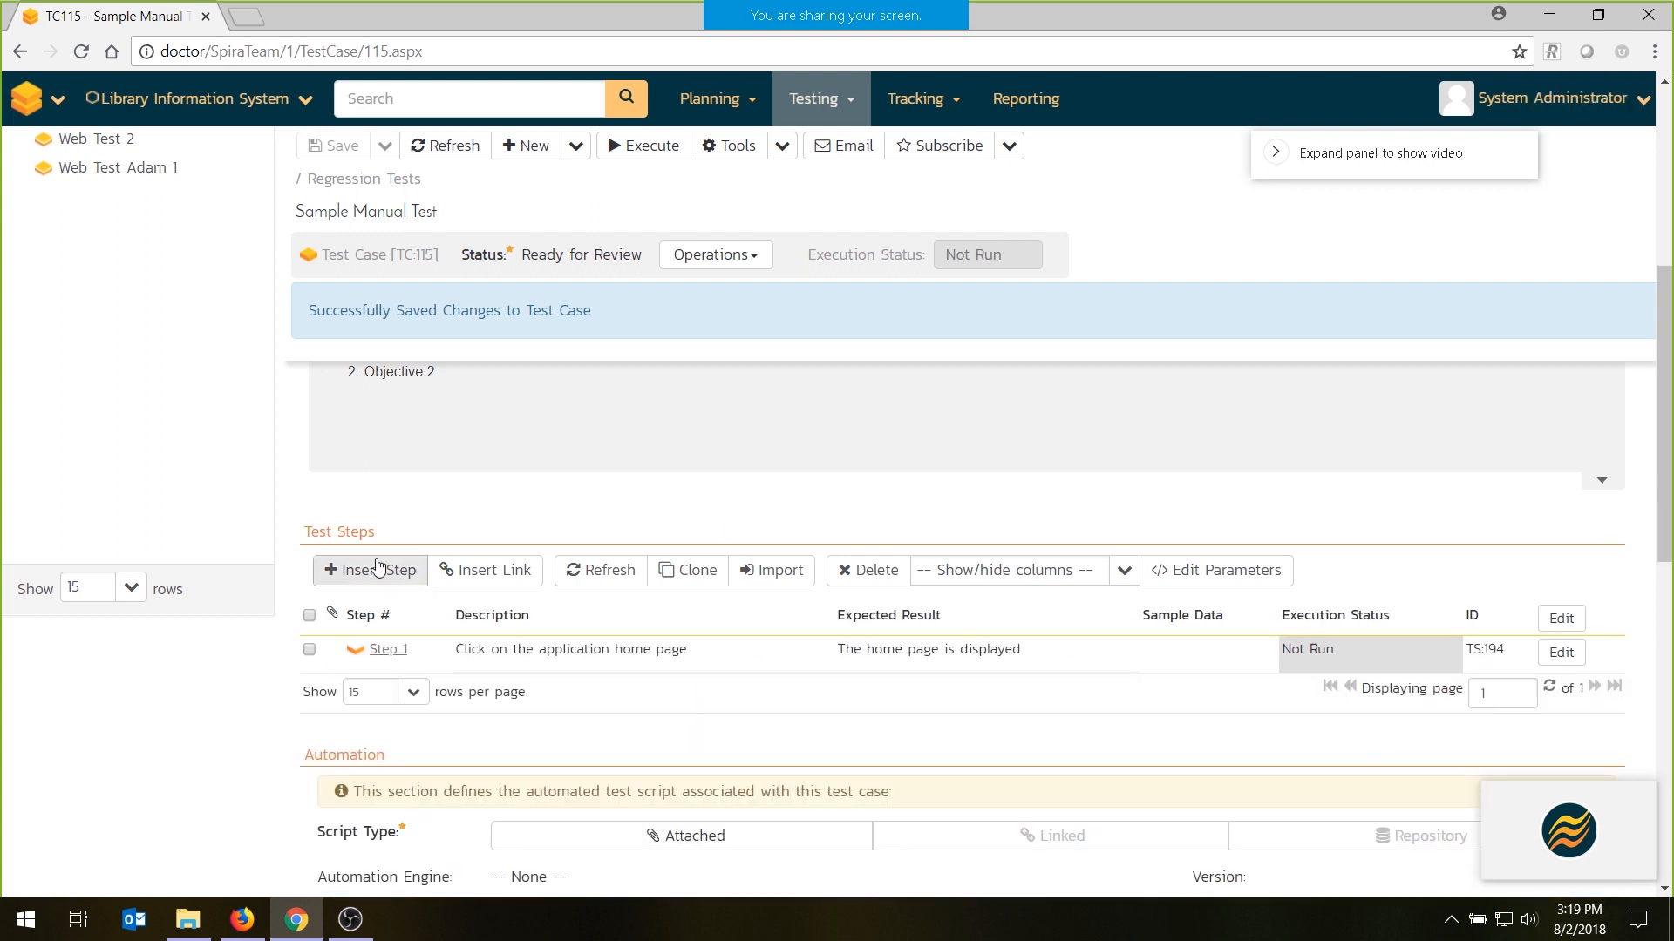
- Insert a test step "Go to the book list page" with expected result "The list of books is displayed", and save it with another new step started
left_click(376, 569)
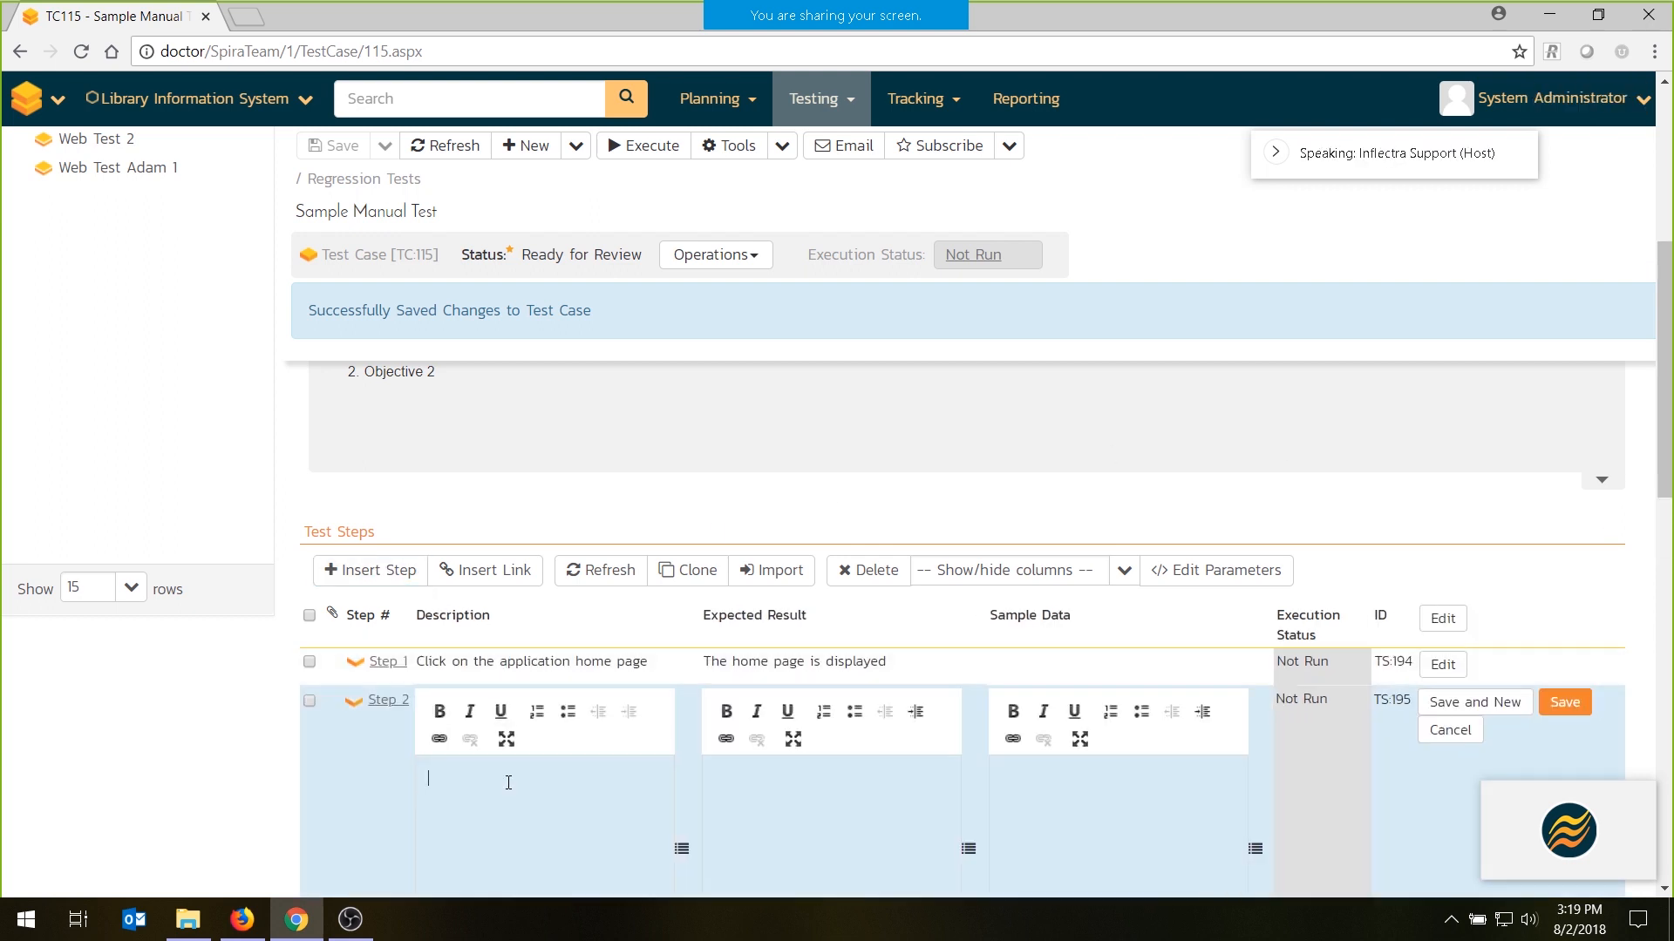
type("Go to the book list page")
key("Tab")
type("The list of b")
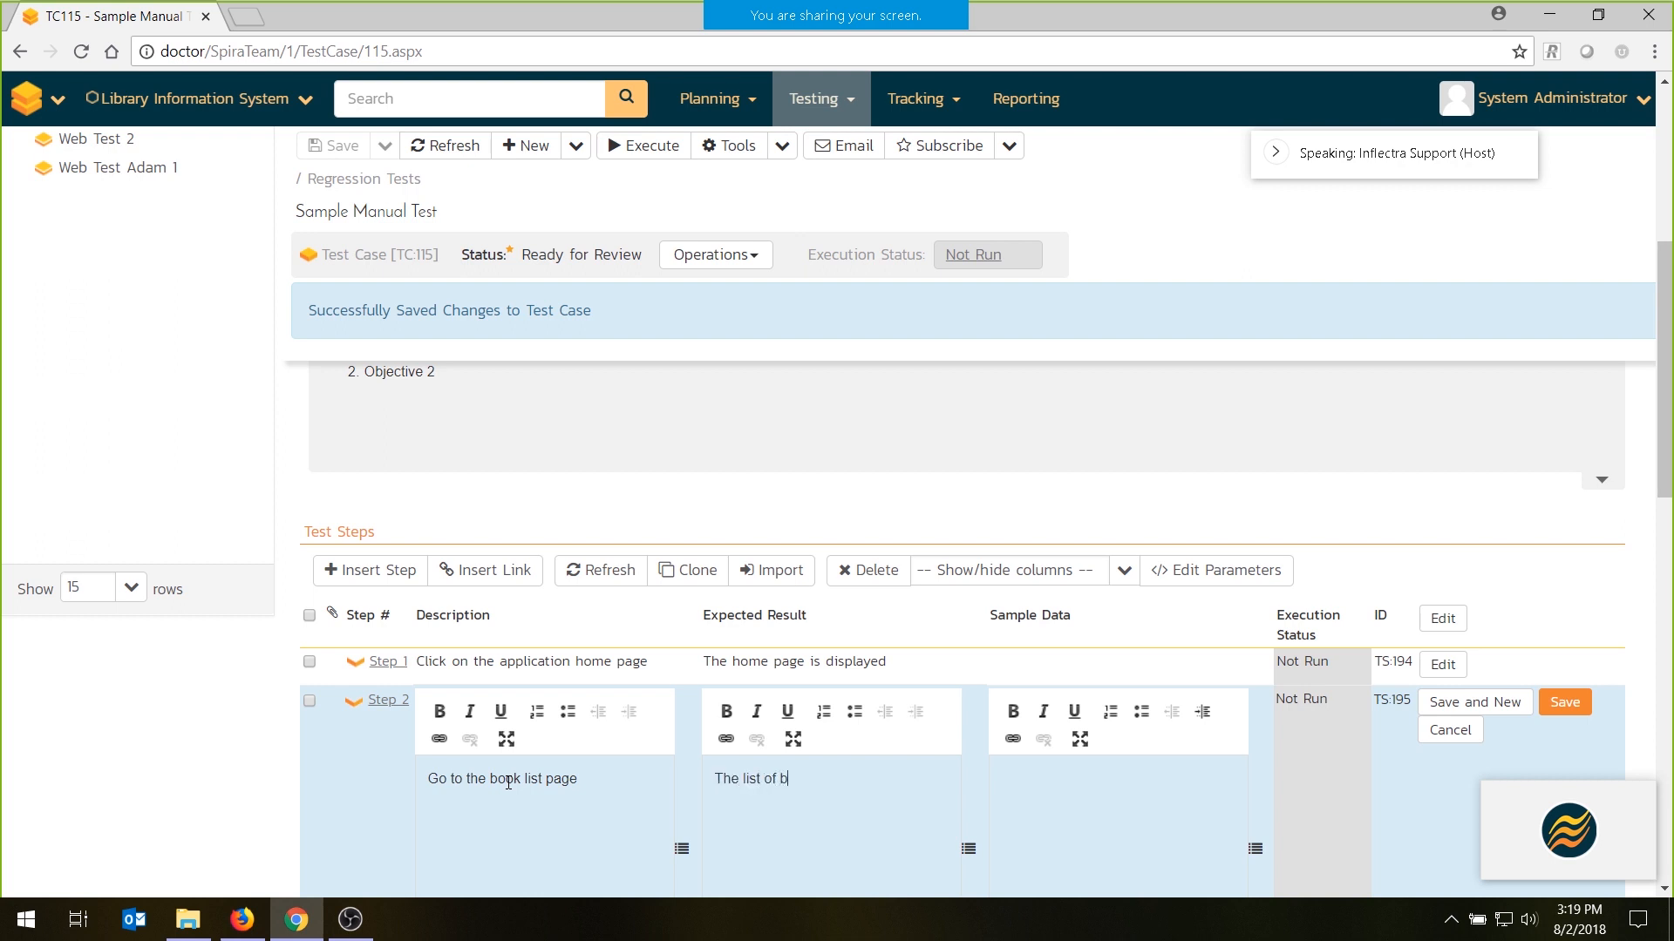
type("ooks is displayed")
left_click(1474, 702)
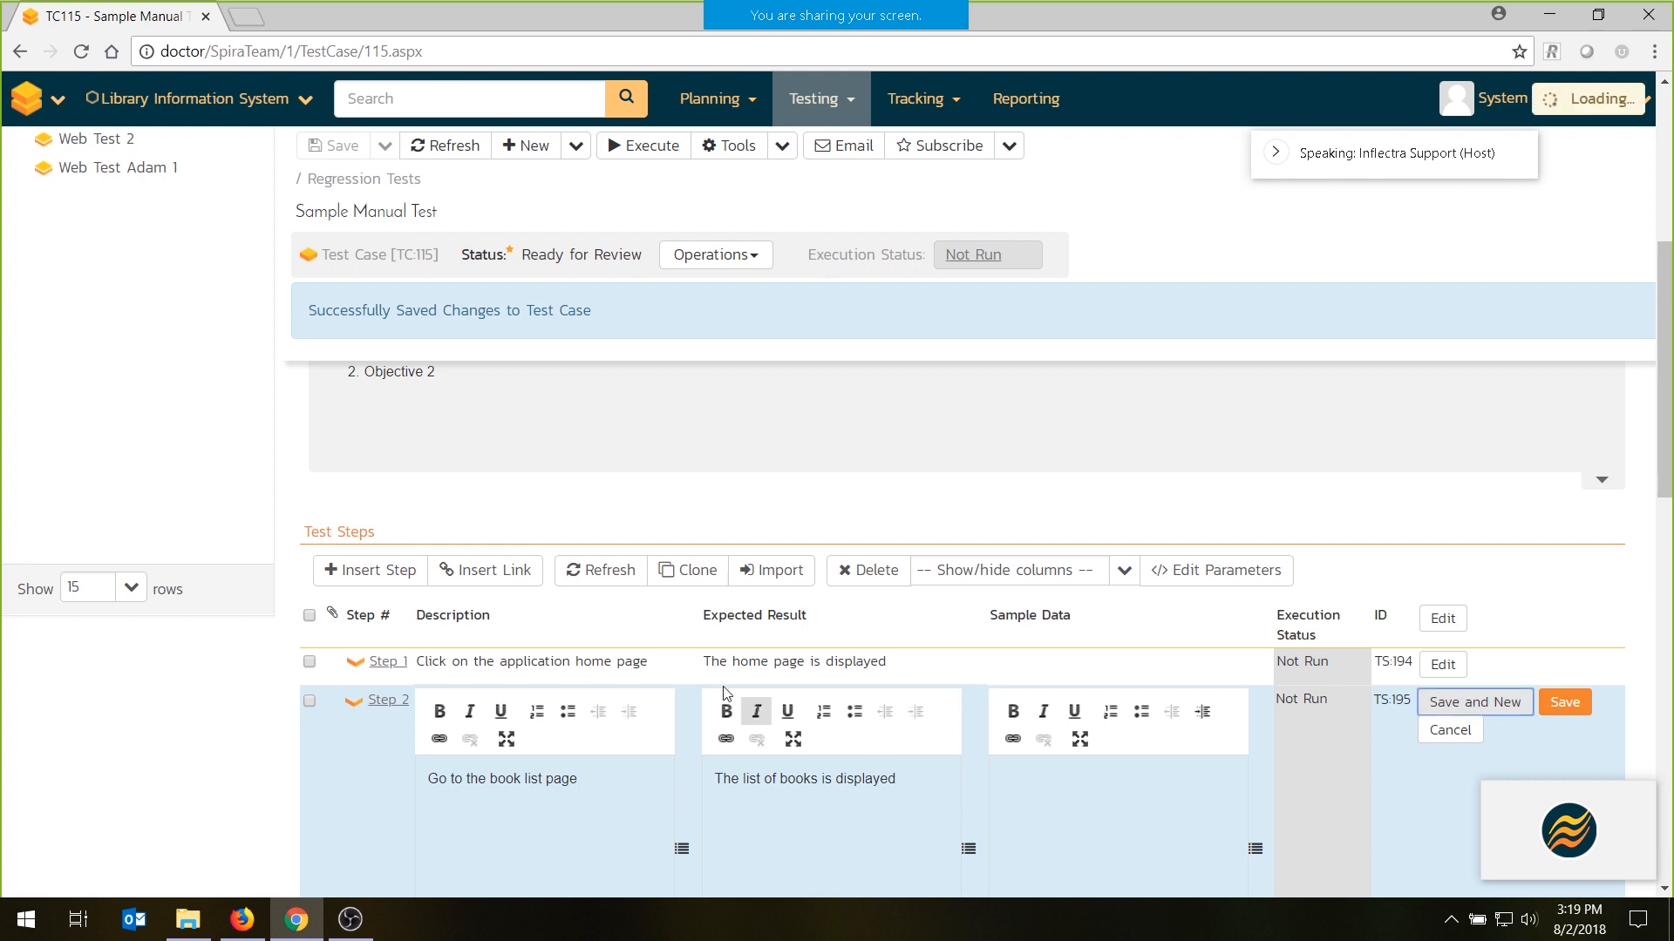
- Enter "Click on a specific book" as the description of the new third test step
scroll(669, 635, "down", 1)
left_click(518, 726)
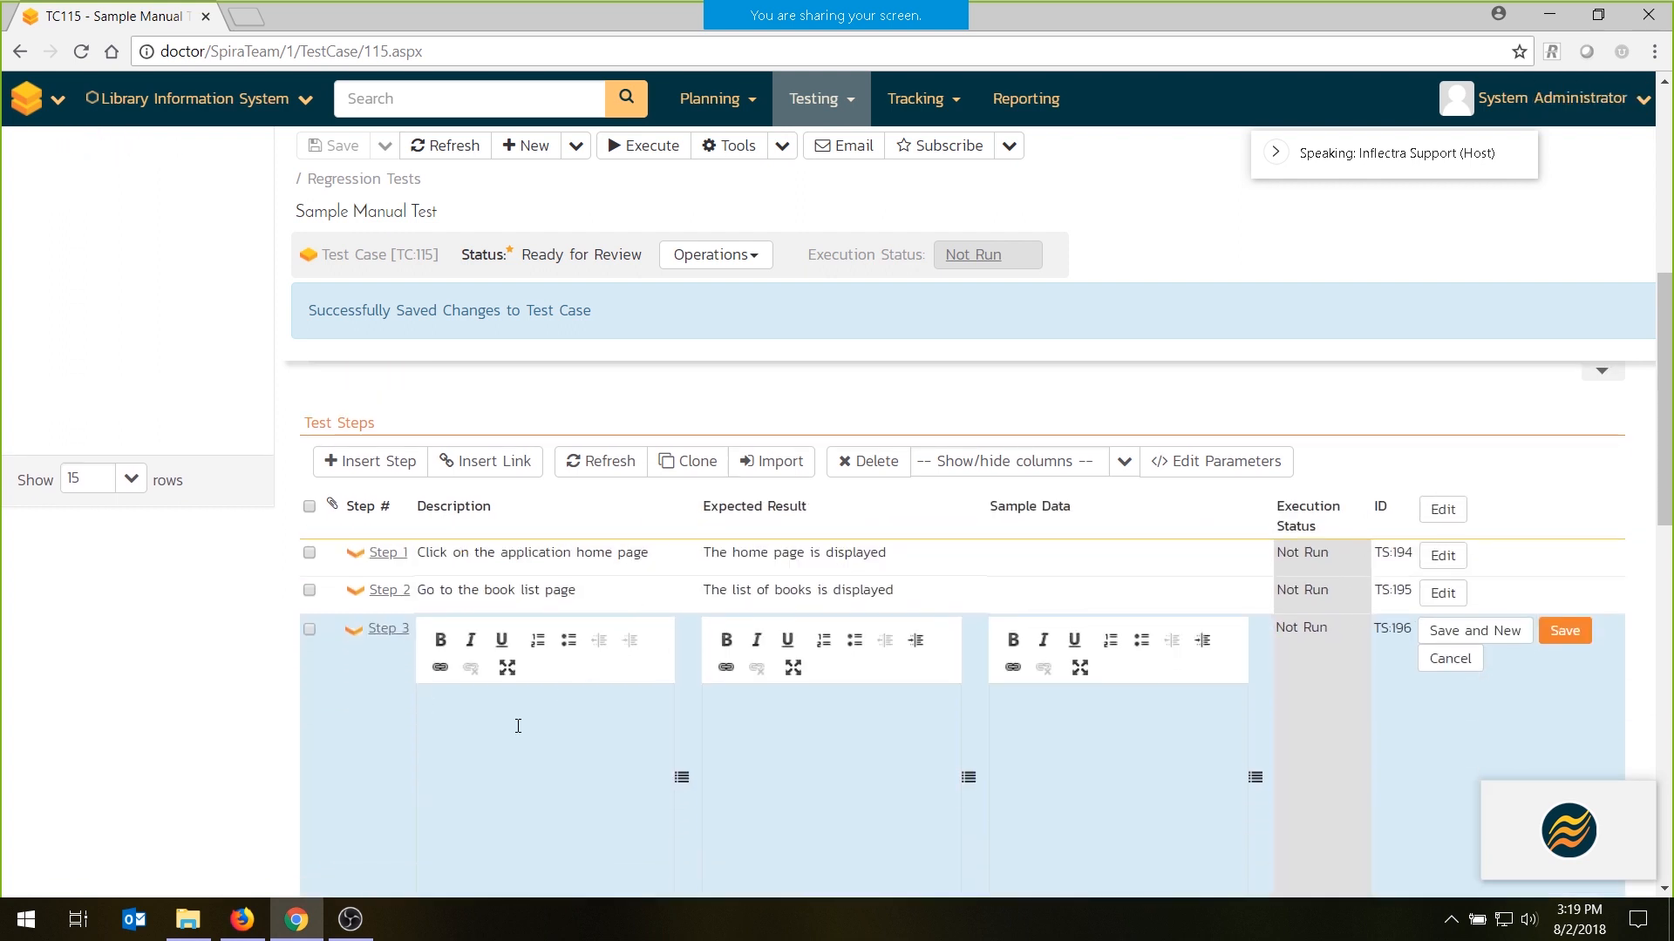
type("Clik")
key("BackSpace")
key("BackSpace")
type("ick on a  specific book")
- Set the third step's expected result to "The edit page is displayed." and save the step
key("Tab")
type("The di")
key("BackSpace")
key("BackSpace")
type("edit page is dis")
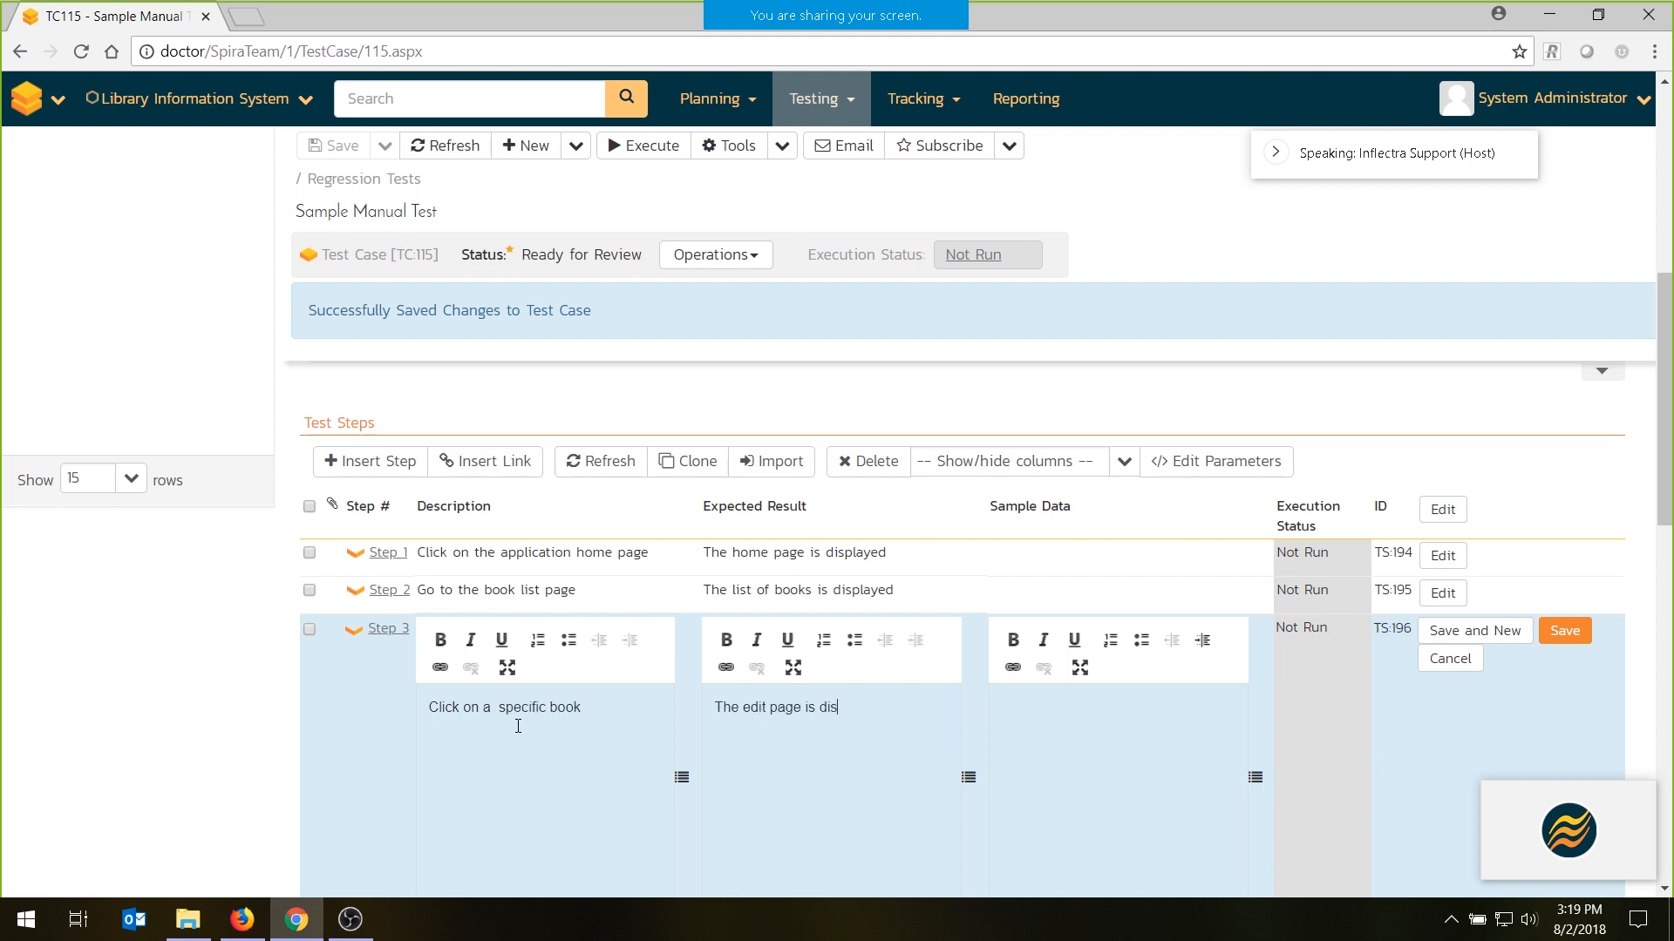
type("played.")
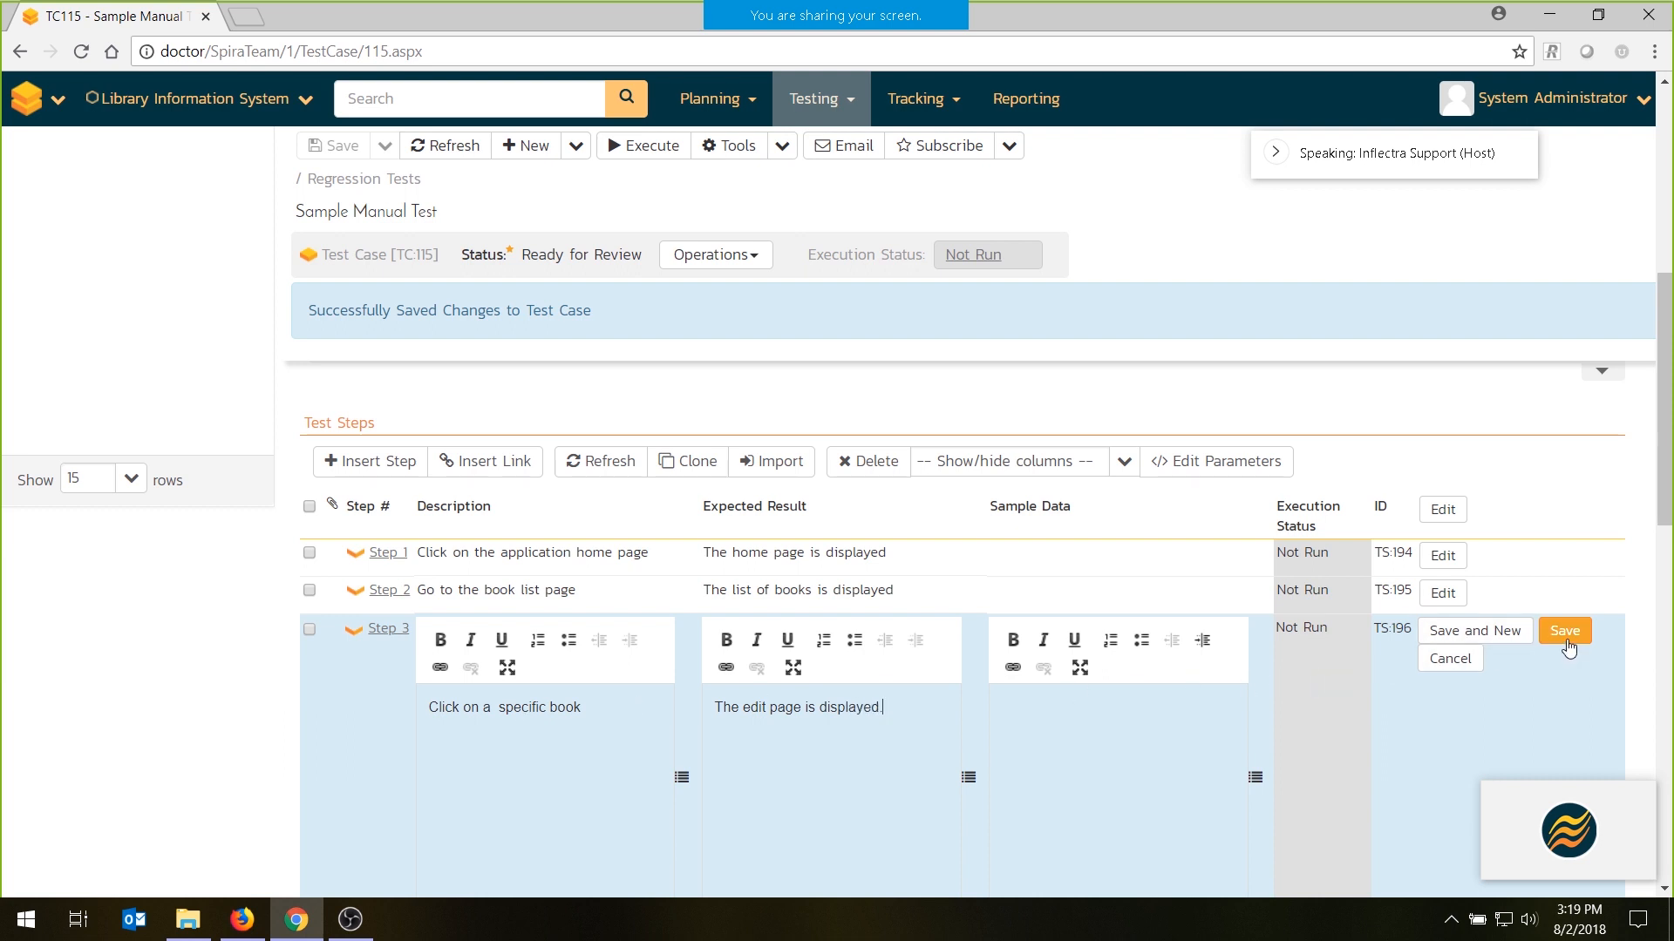
left_click(1565, 641)
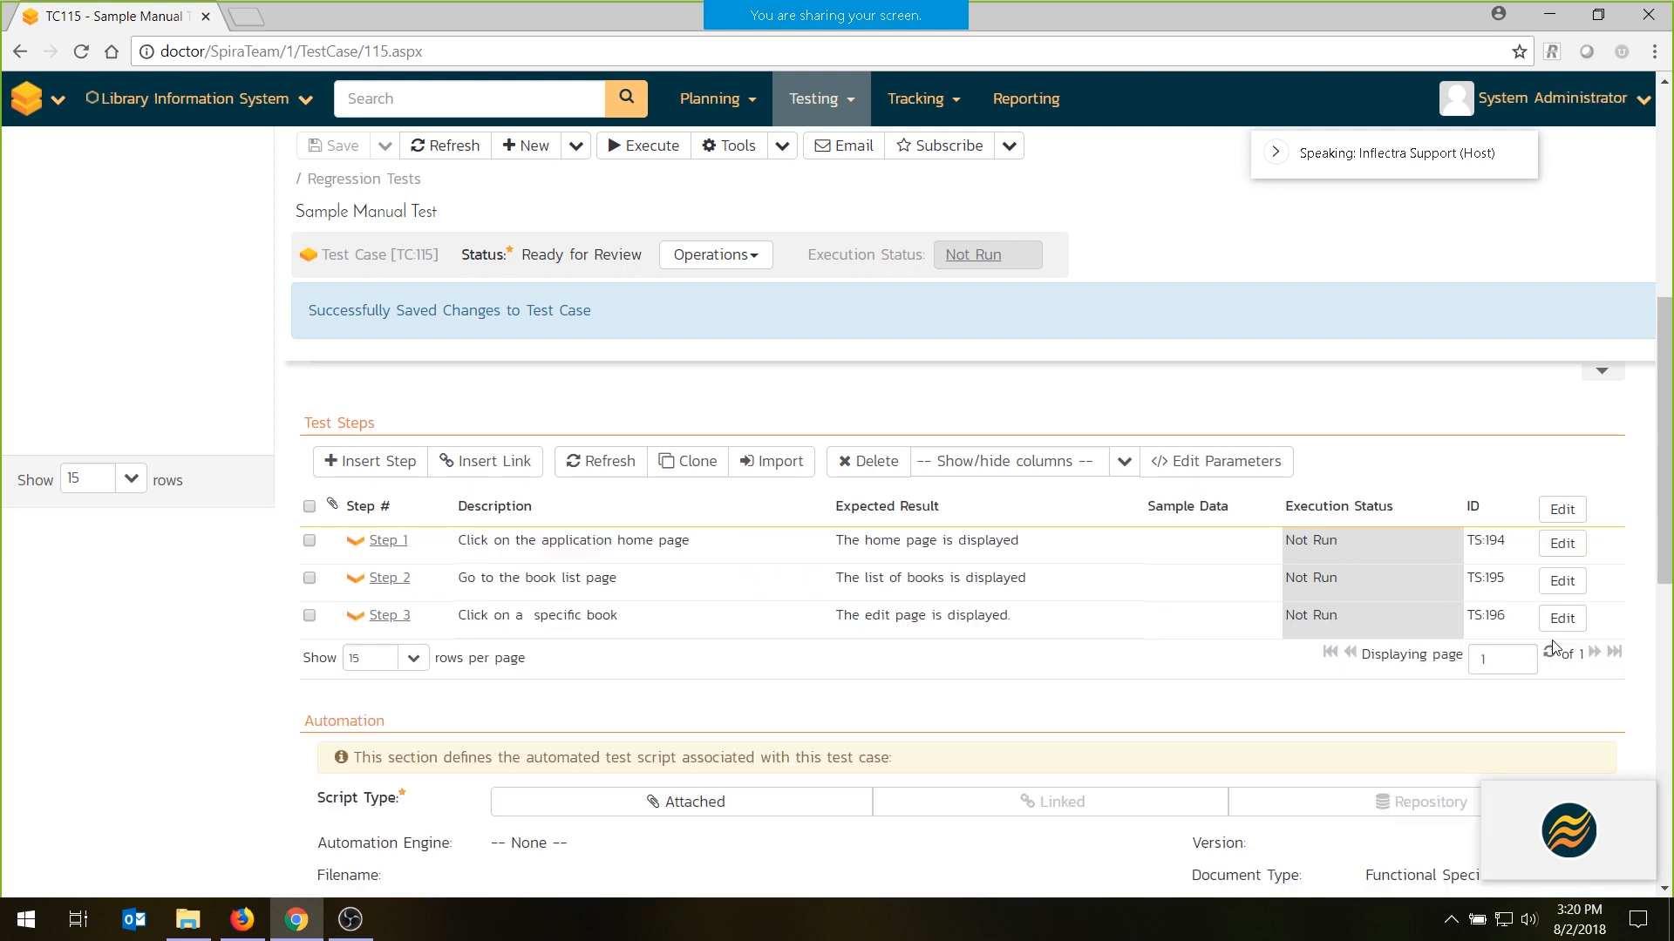
- Start inserting a linked test case before step 1, choosing the existing Login to Application from the Common Tests folder
left_click(309, 541)
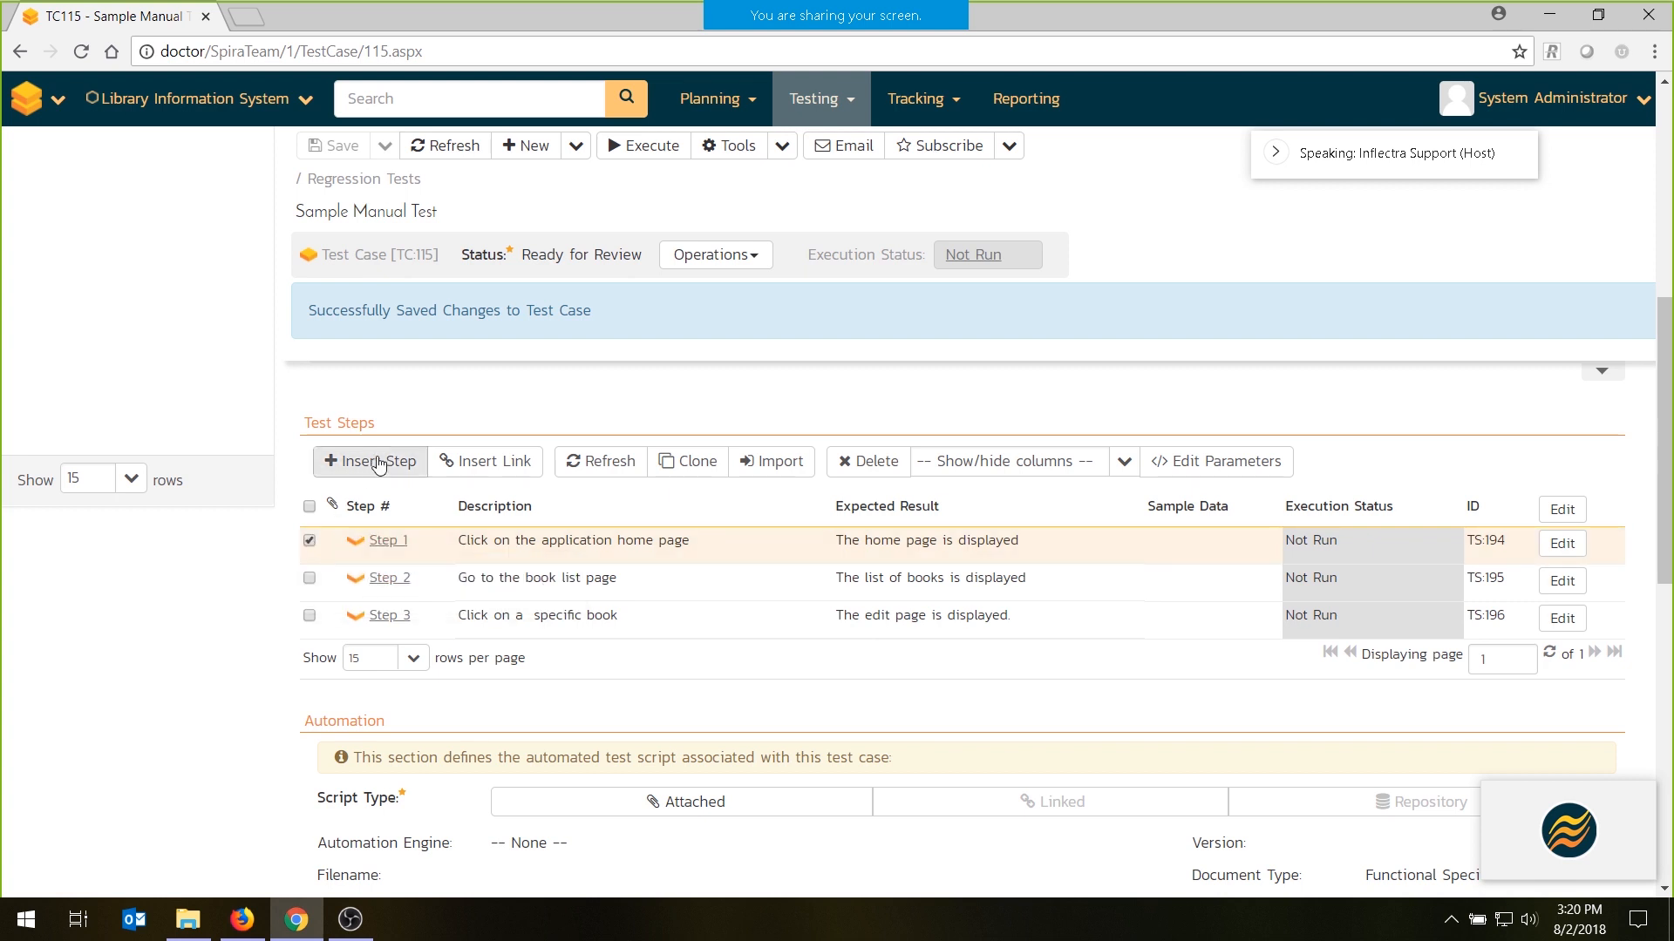
left_click(504, 464)
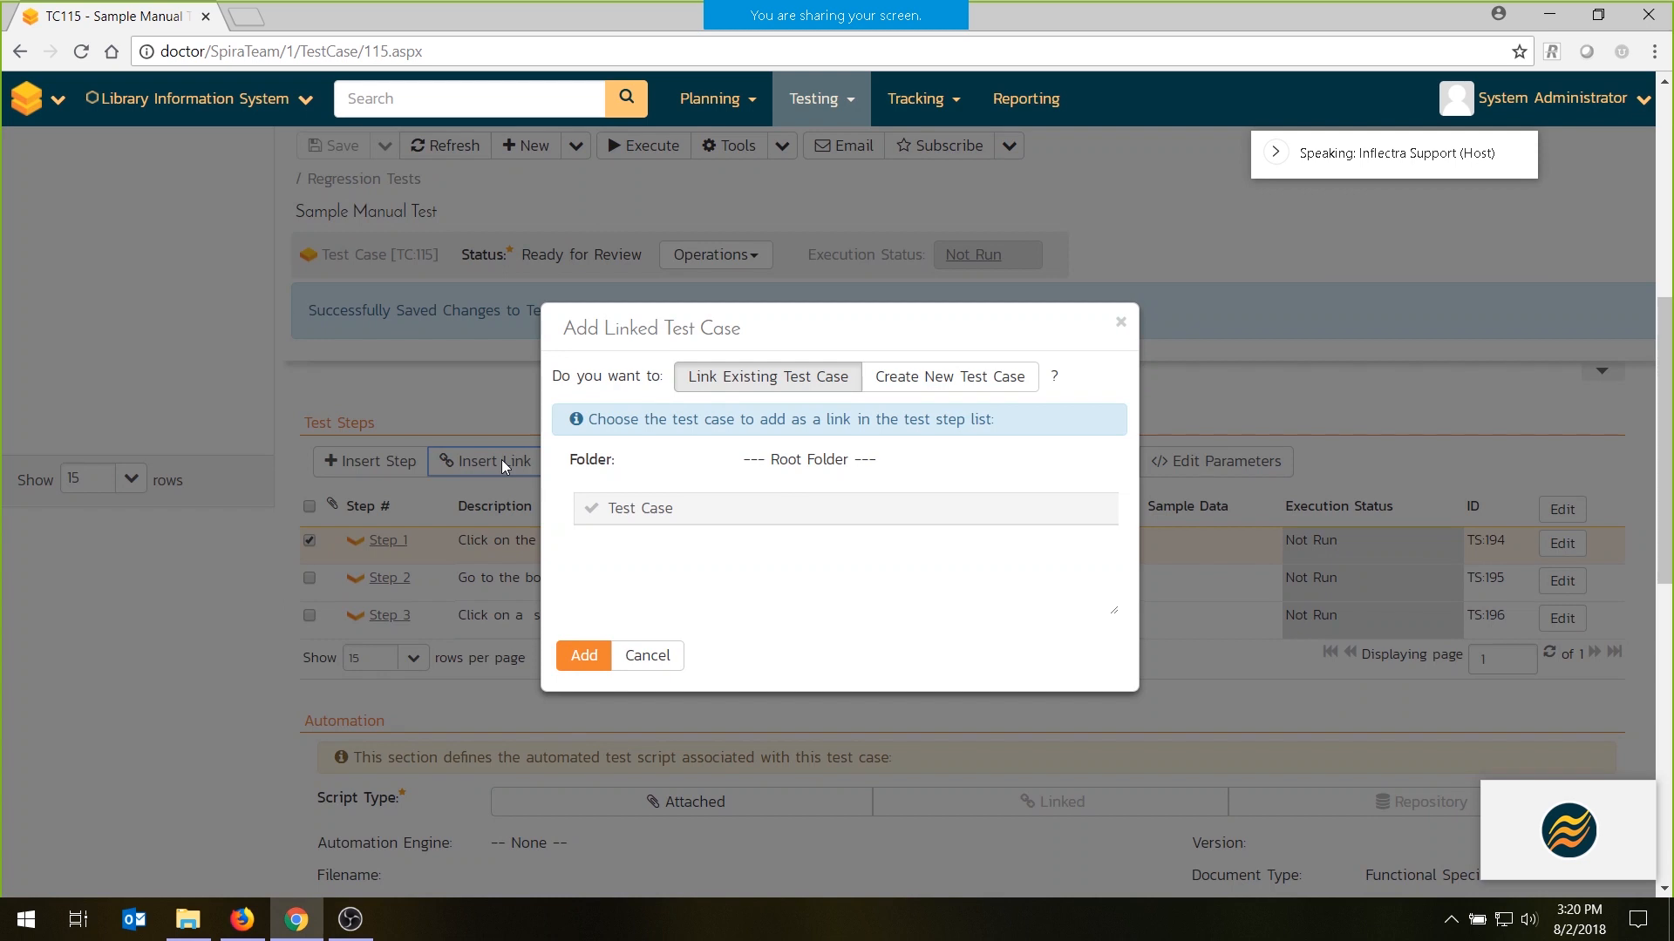
left_click(809, 459)
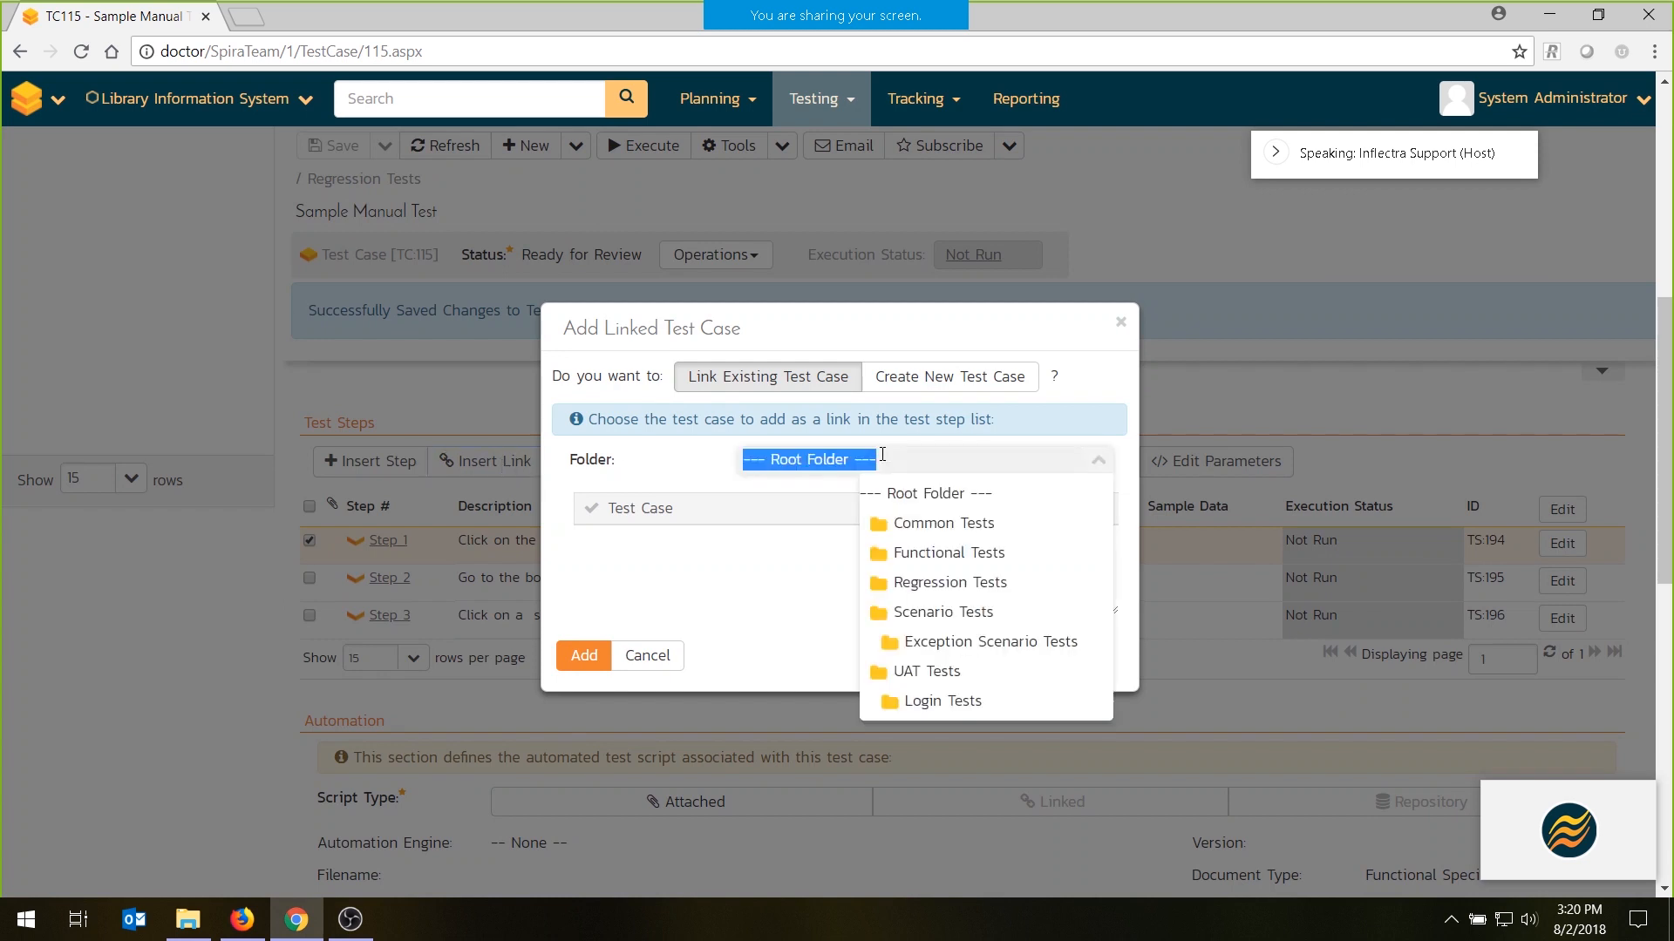
left_click(943, 524)
left_click(587, 591)
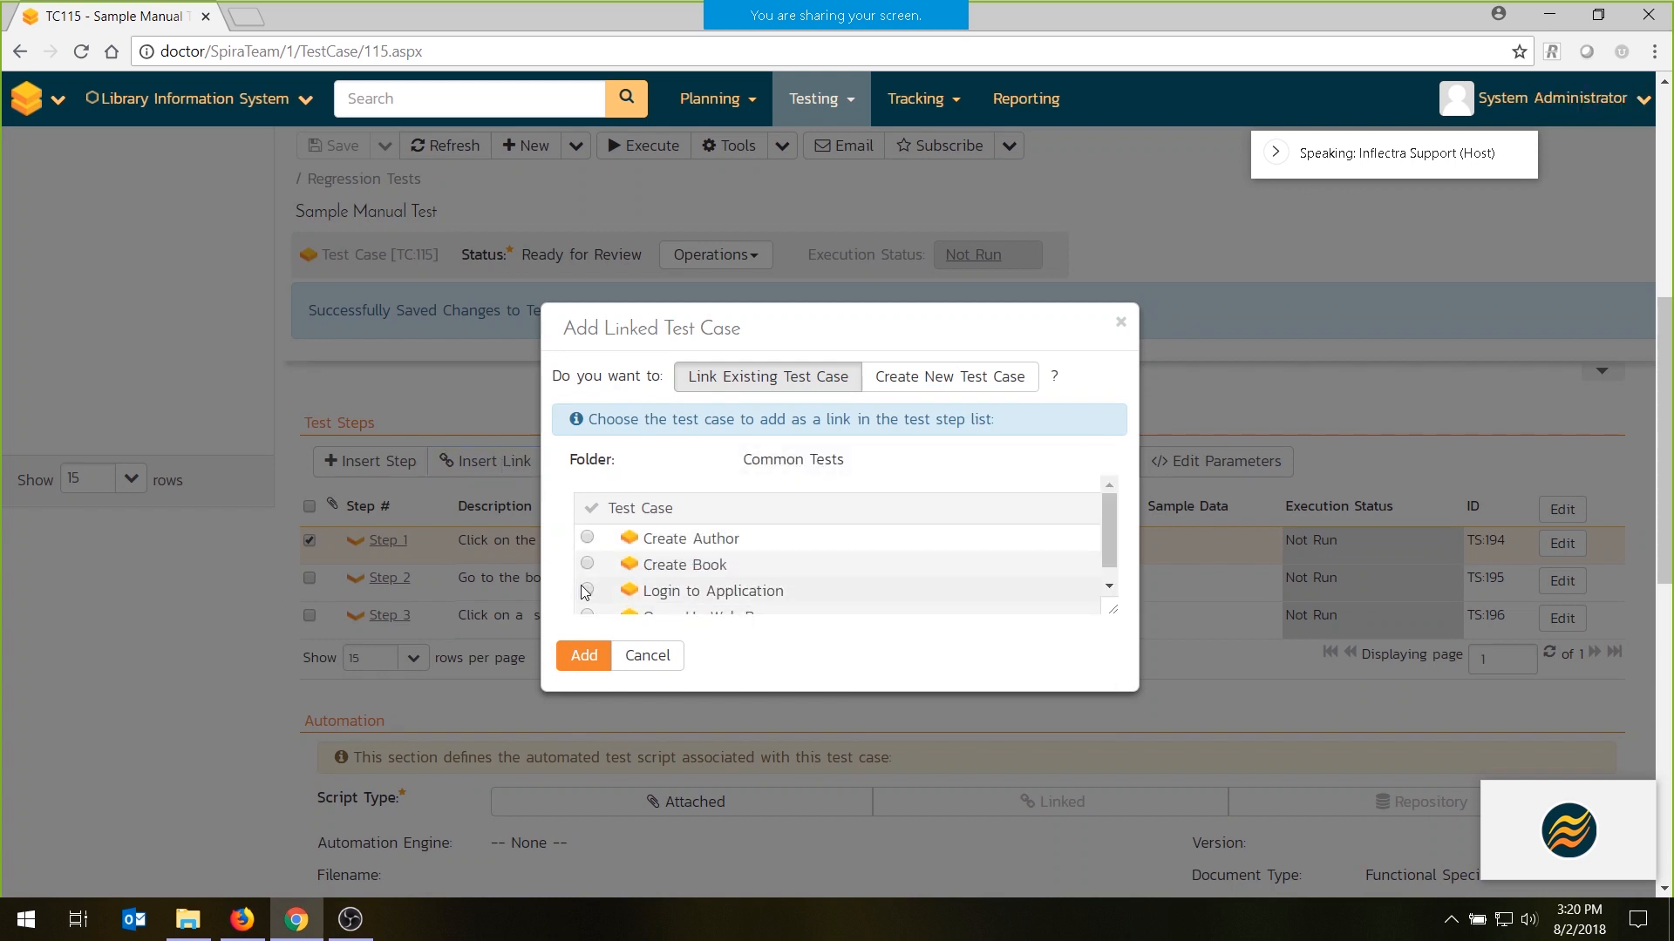
- Set the linked test case's browserName parameter to IE and its login parameter to admin
left_click(774, 688)
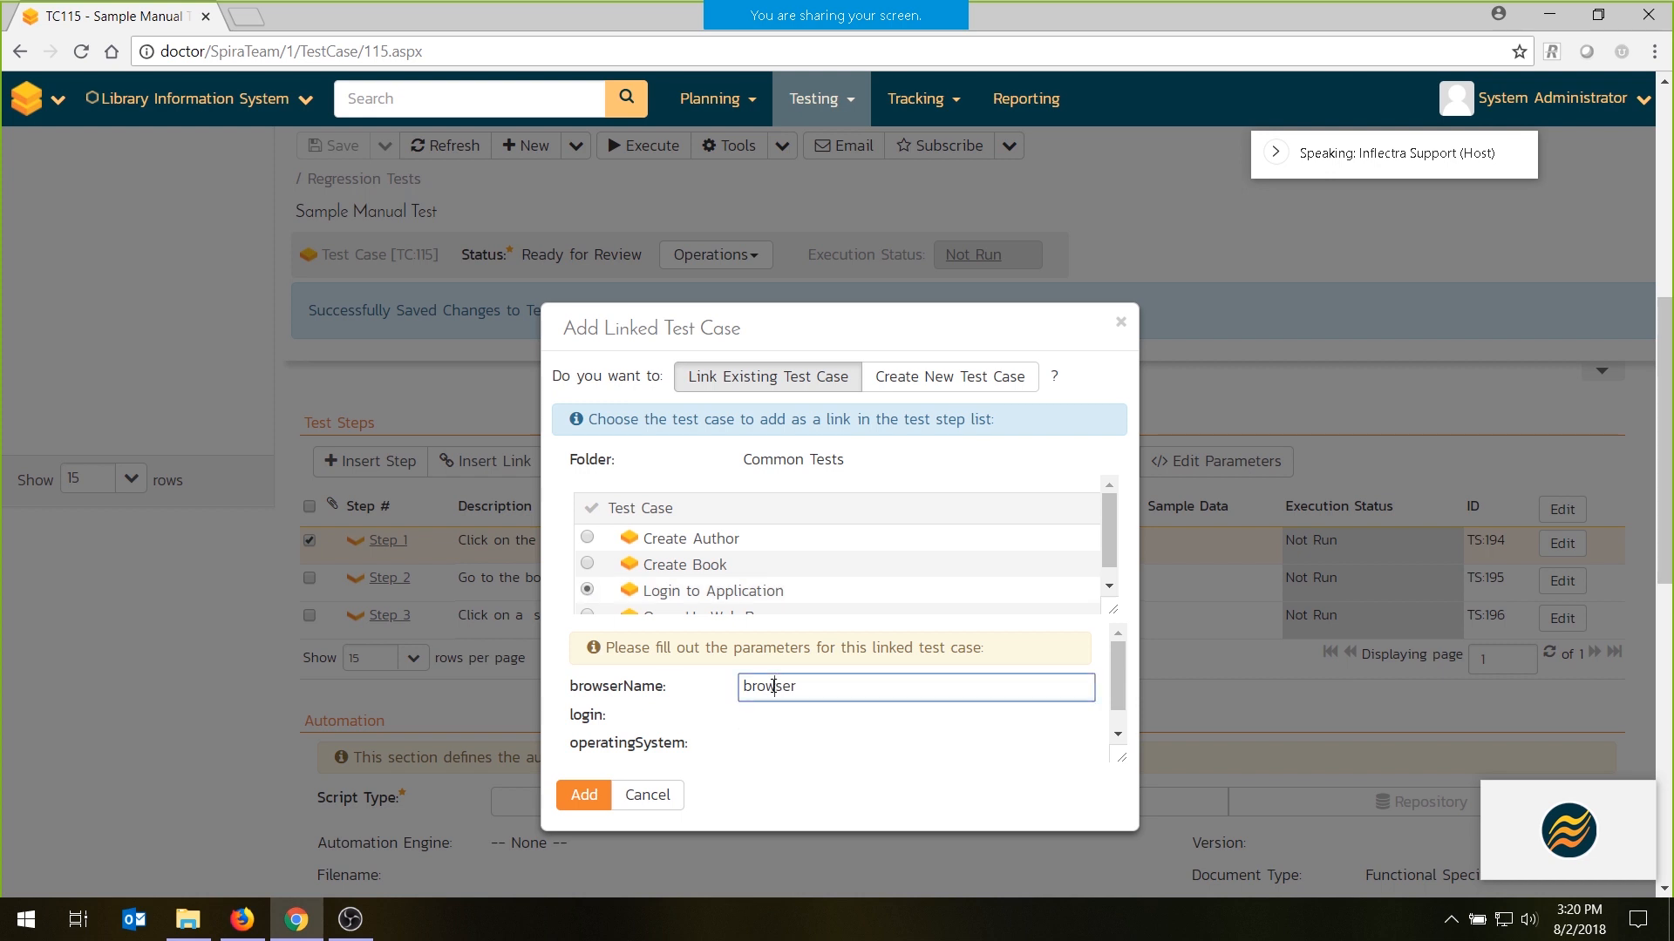
double_click(773, 686)
type("IE")
key("Tab")
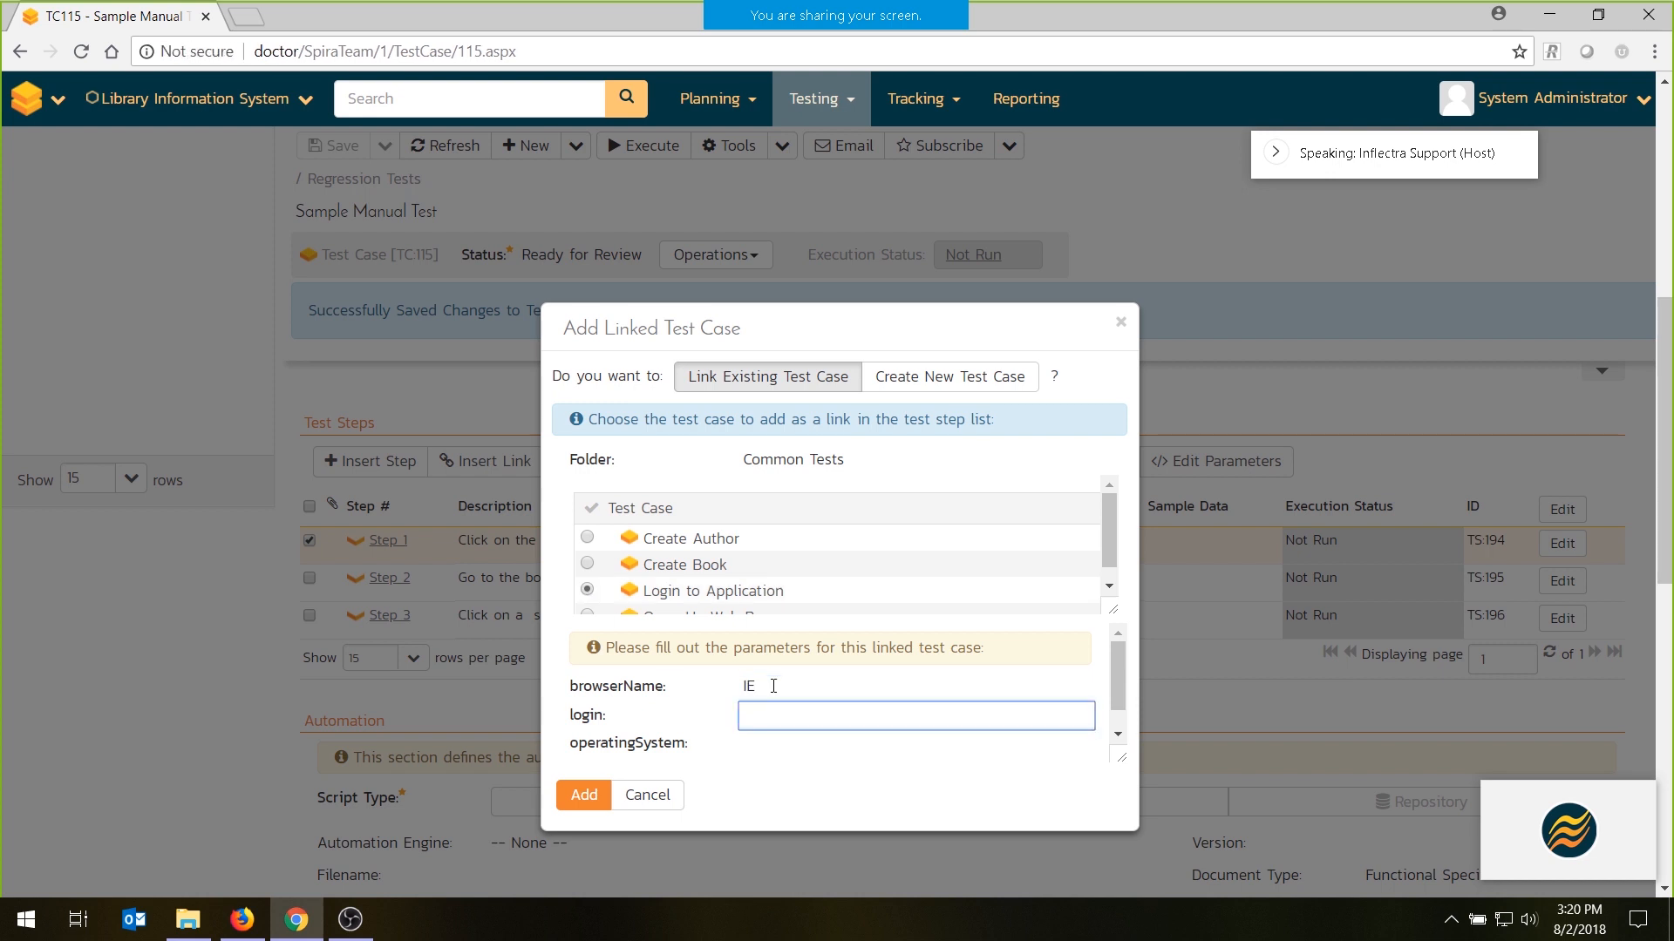
type("admin")
key("Tab")
type("chang")
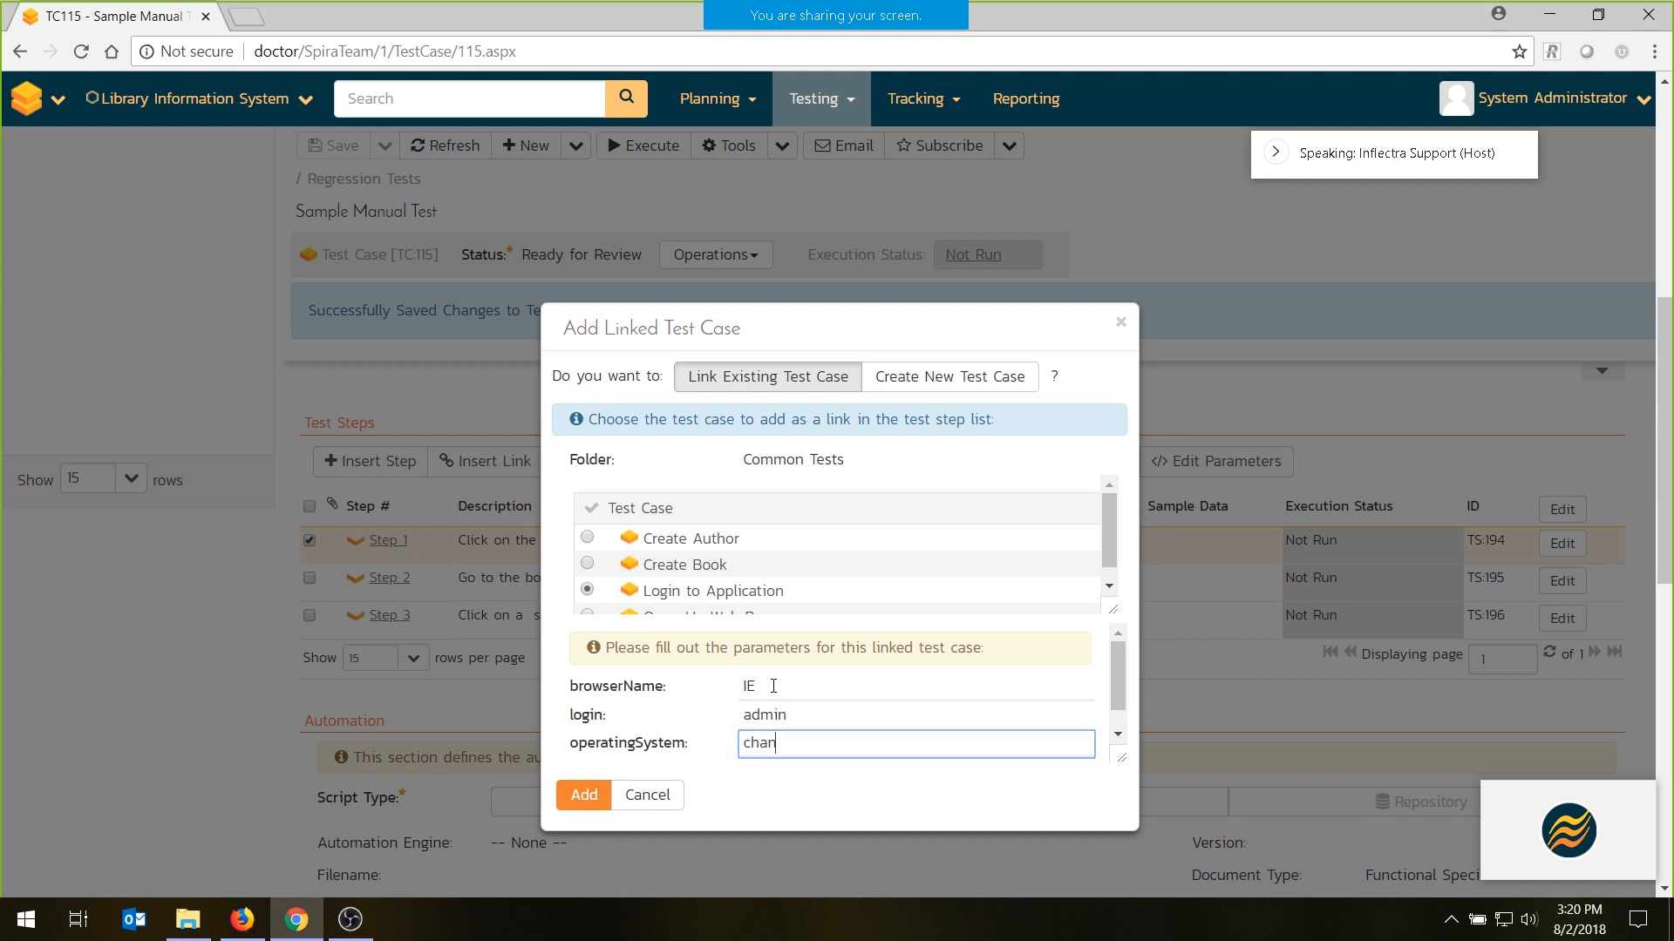
key("BackSpace")
key("BackSpace")
key("BackSpace")
key("BackSpace")
key("BackSpace")
- Fill in the linked test case's password parameter and add the link to the test steps
scroll(774, 693, "down", 1)
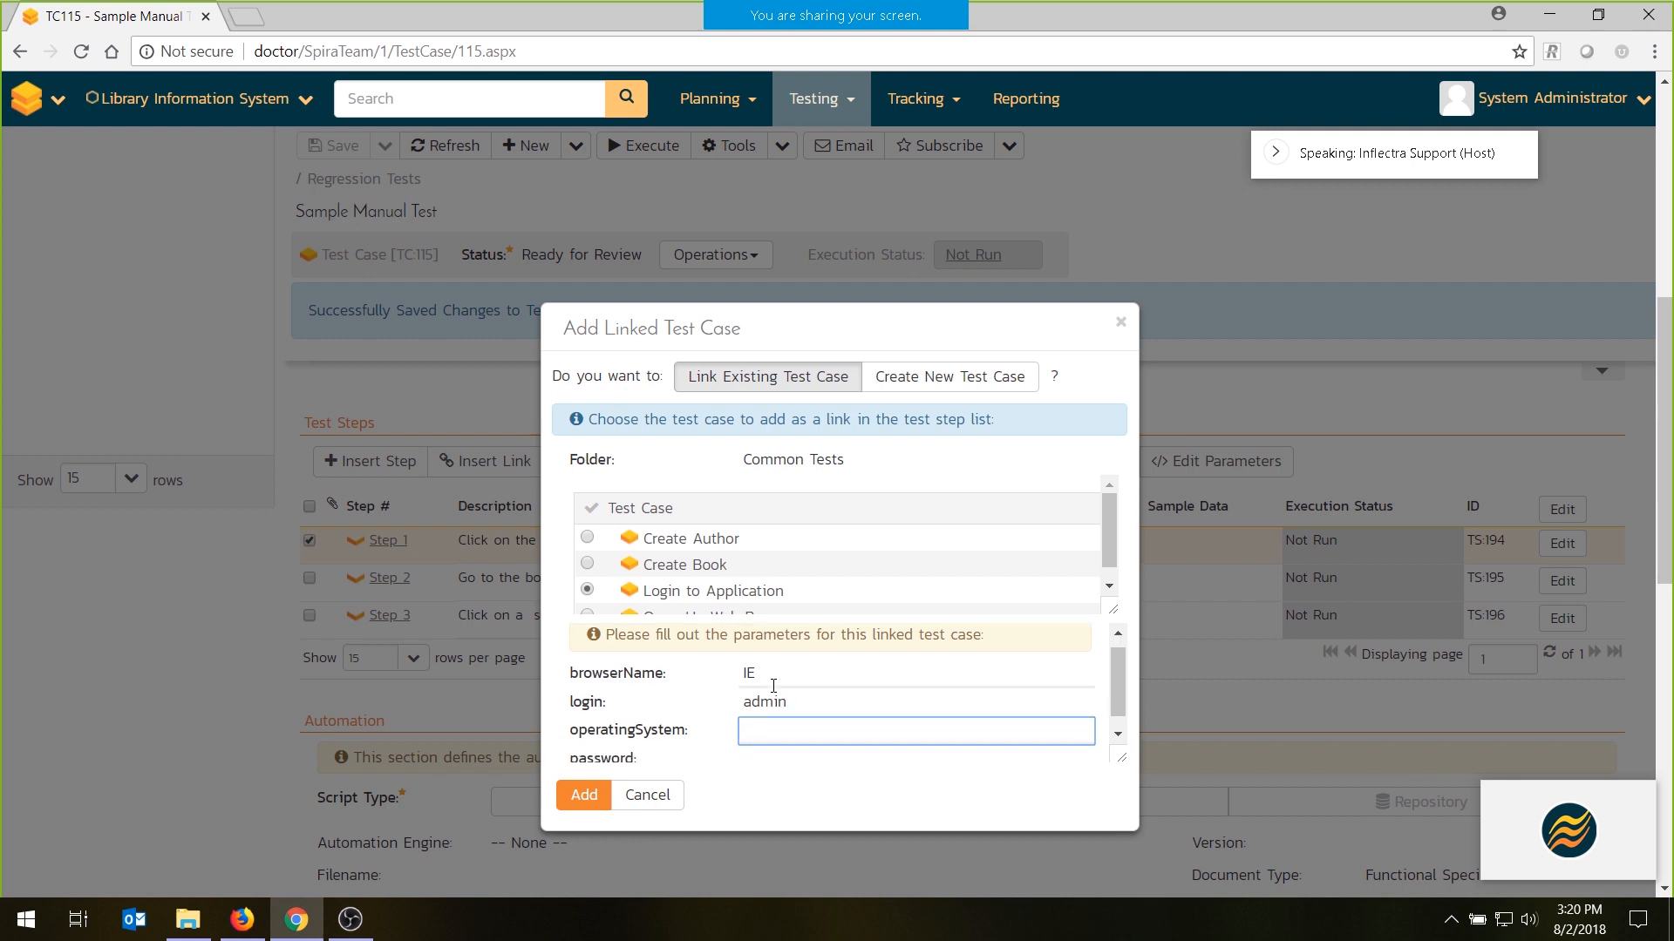
left_click(765, 741)
type("change")
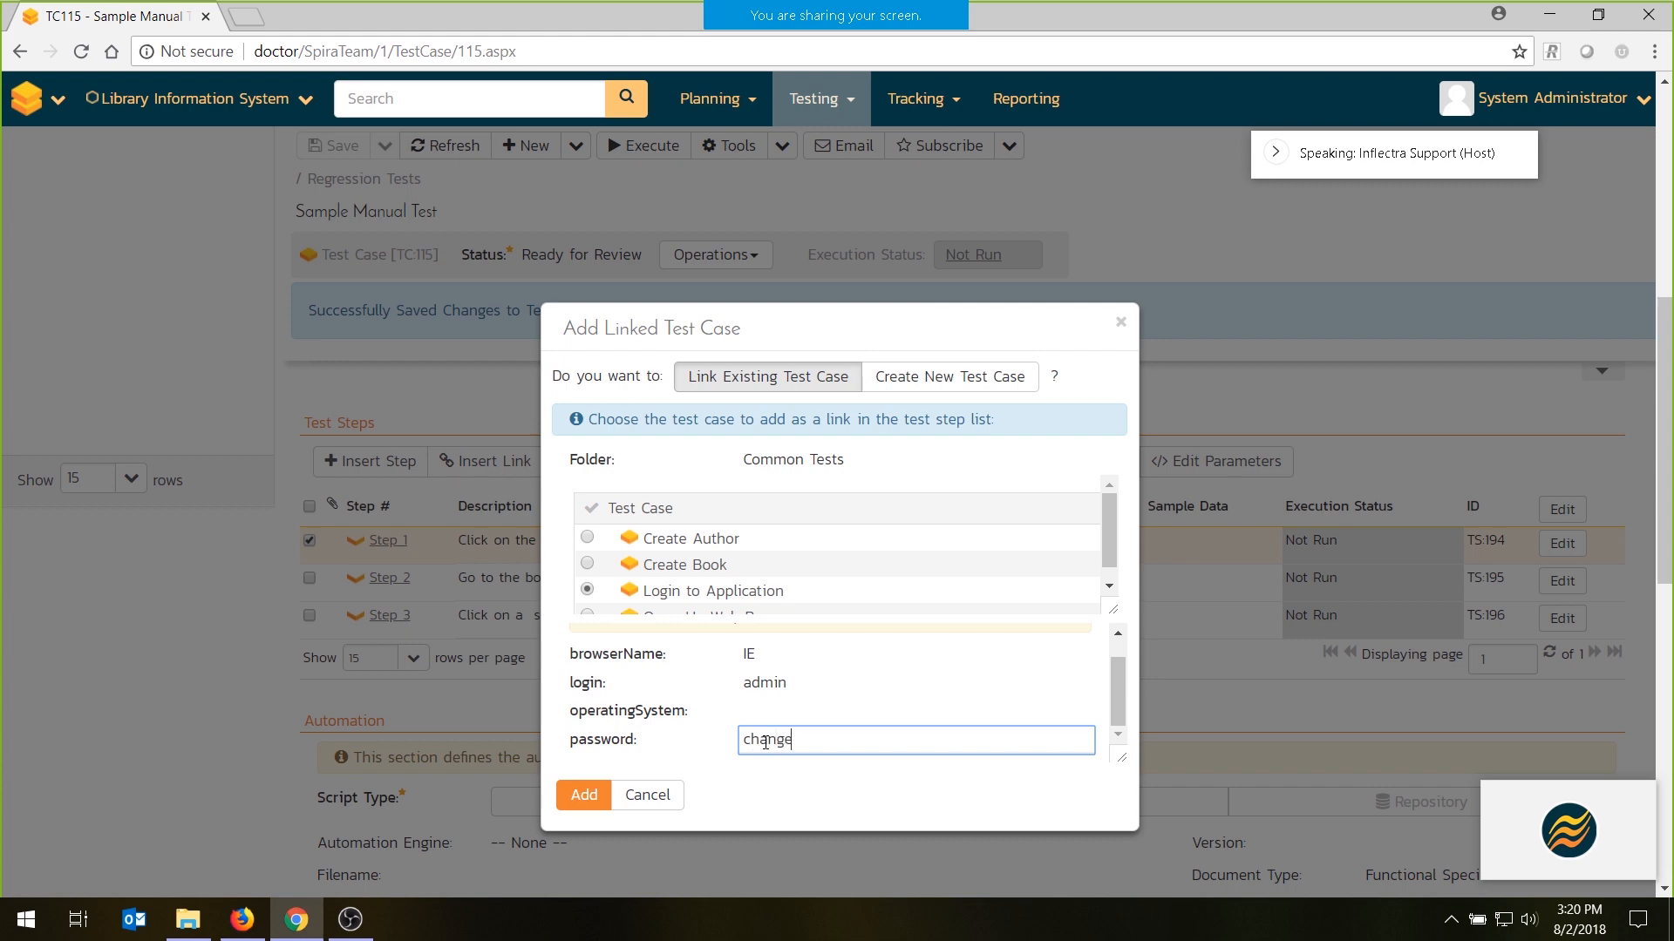
type("me")
left_click(584, 794)
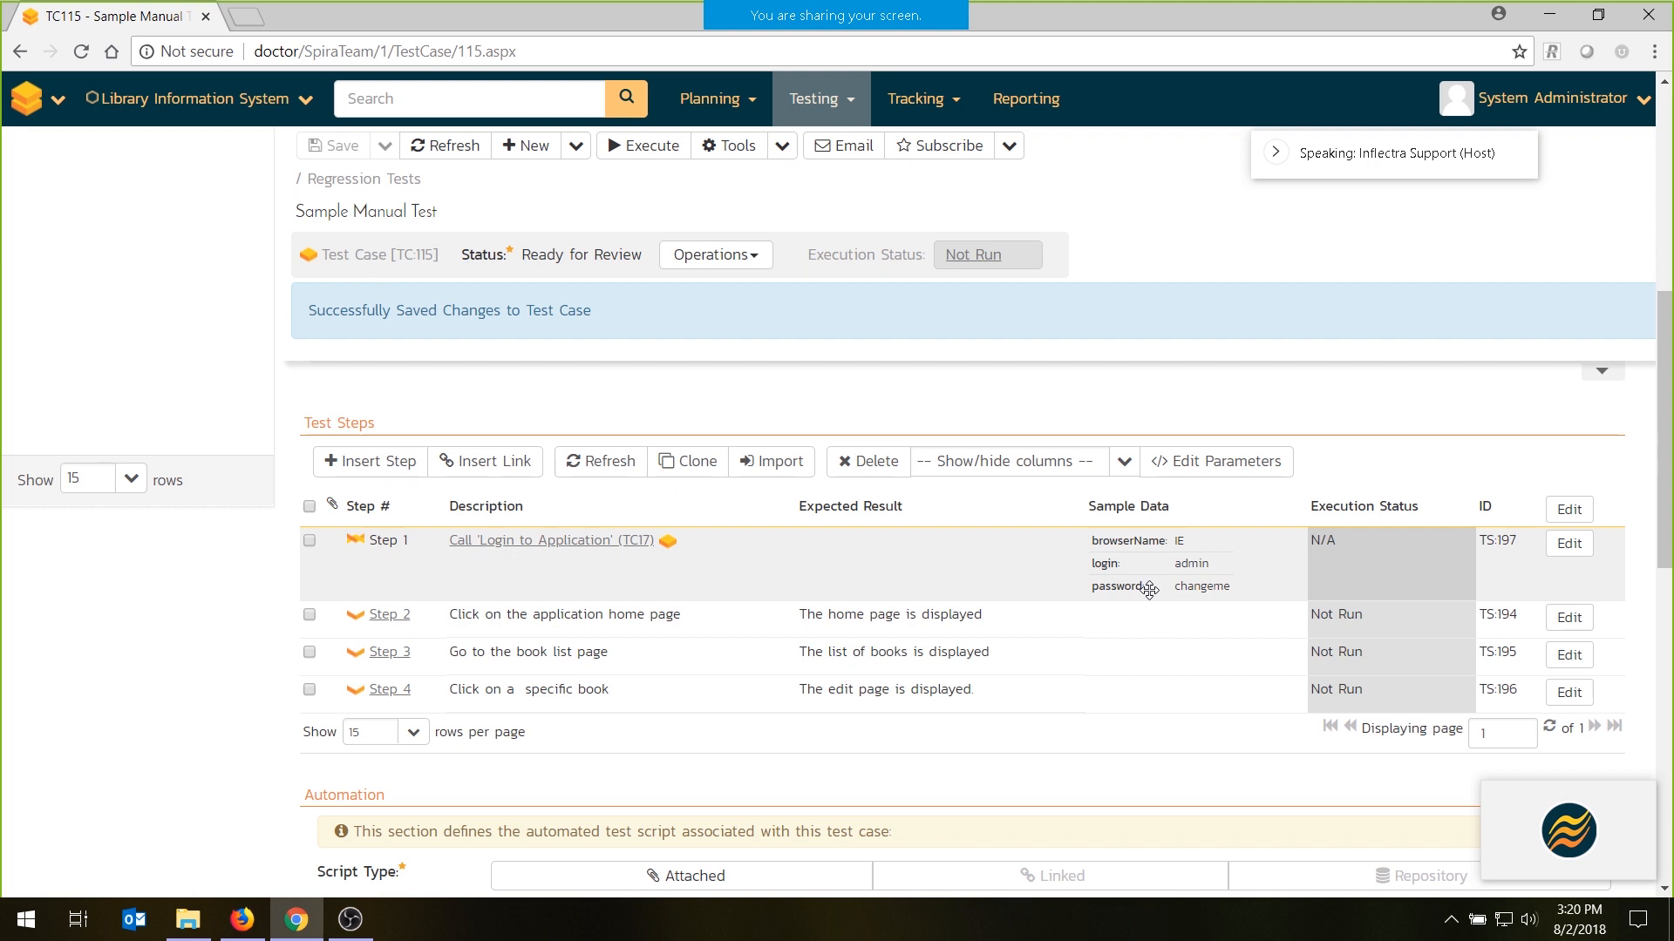
- Approve the Sample Manual Test test case and save the status change
scroll(1150, 590, "up", 10)
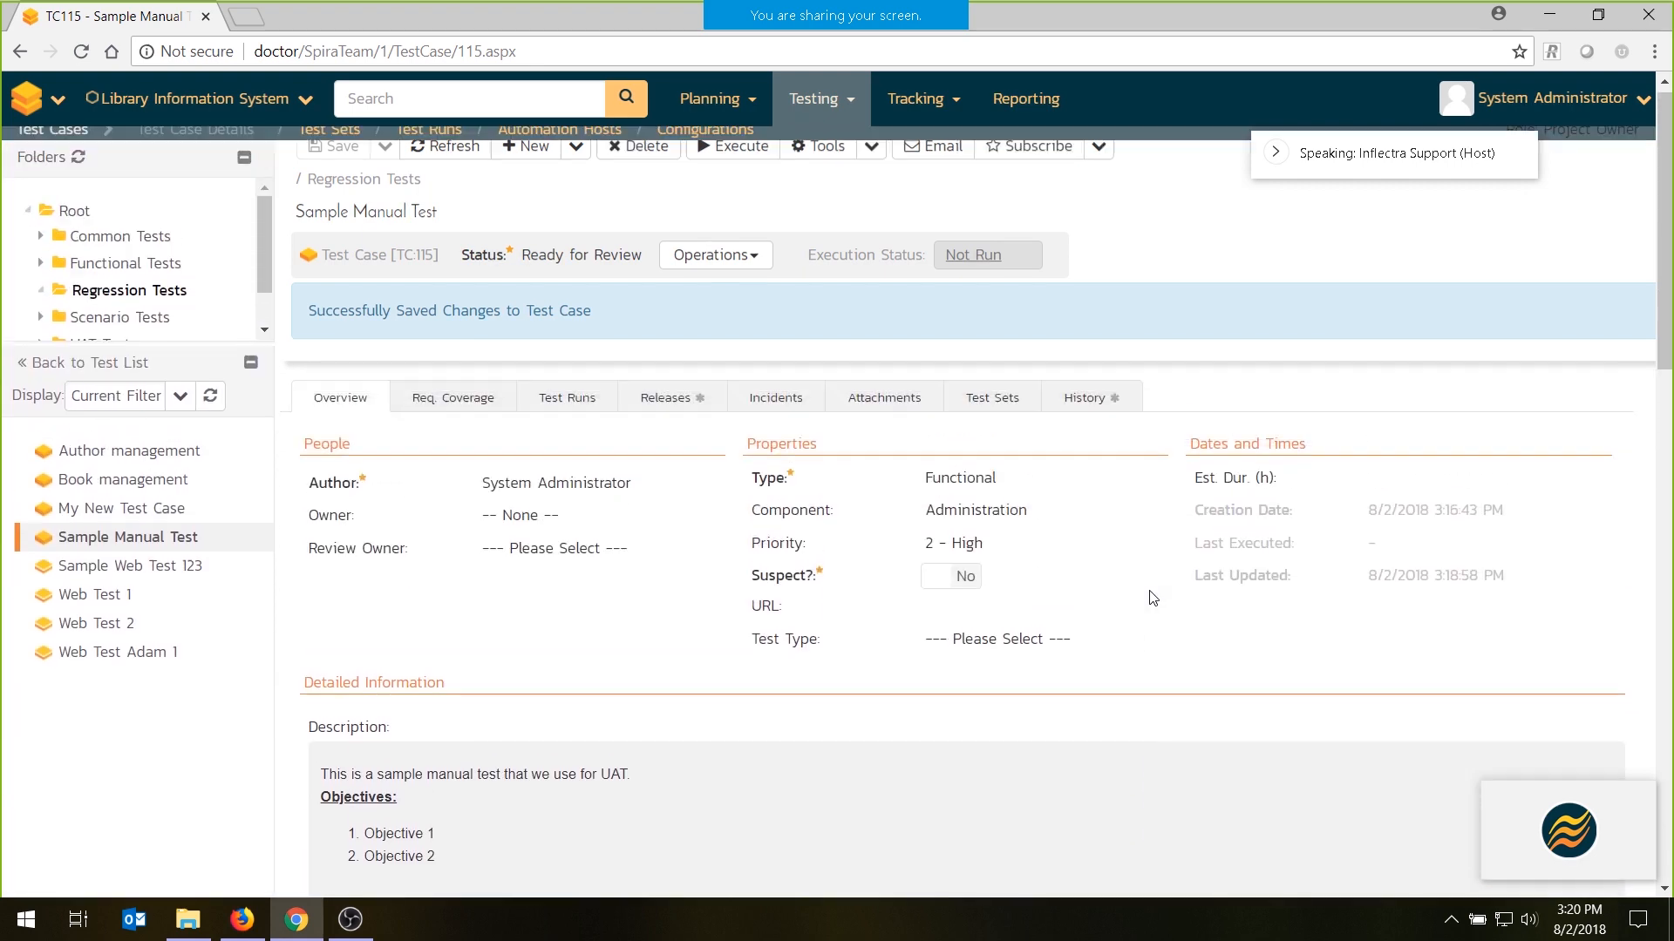
left_click(740, 298)
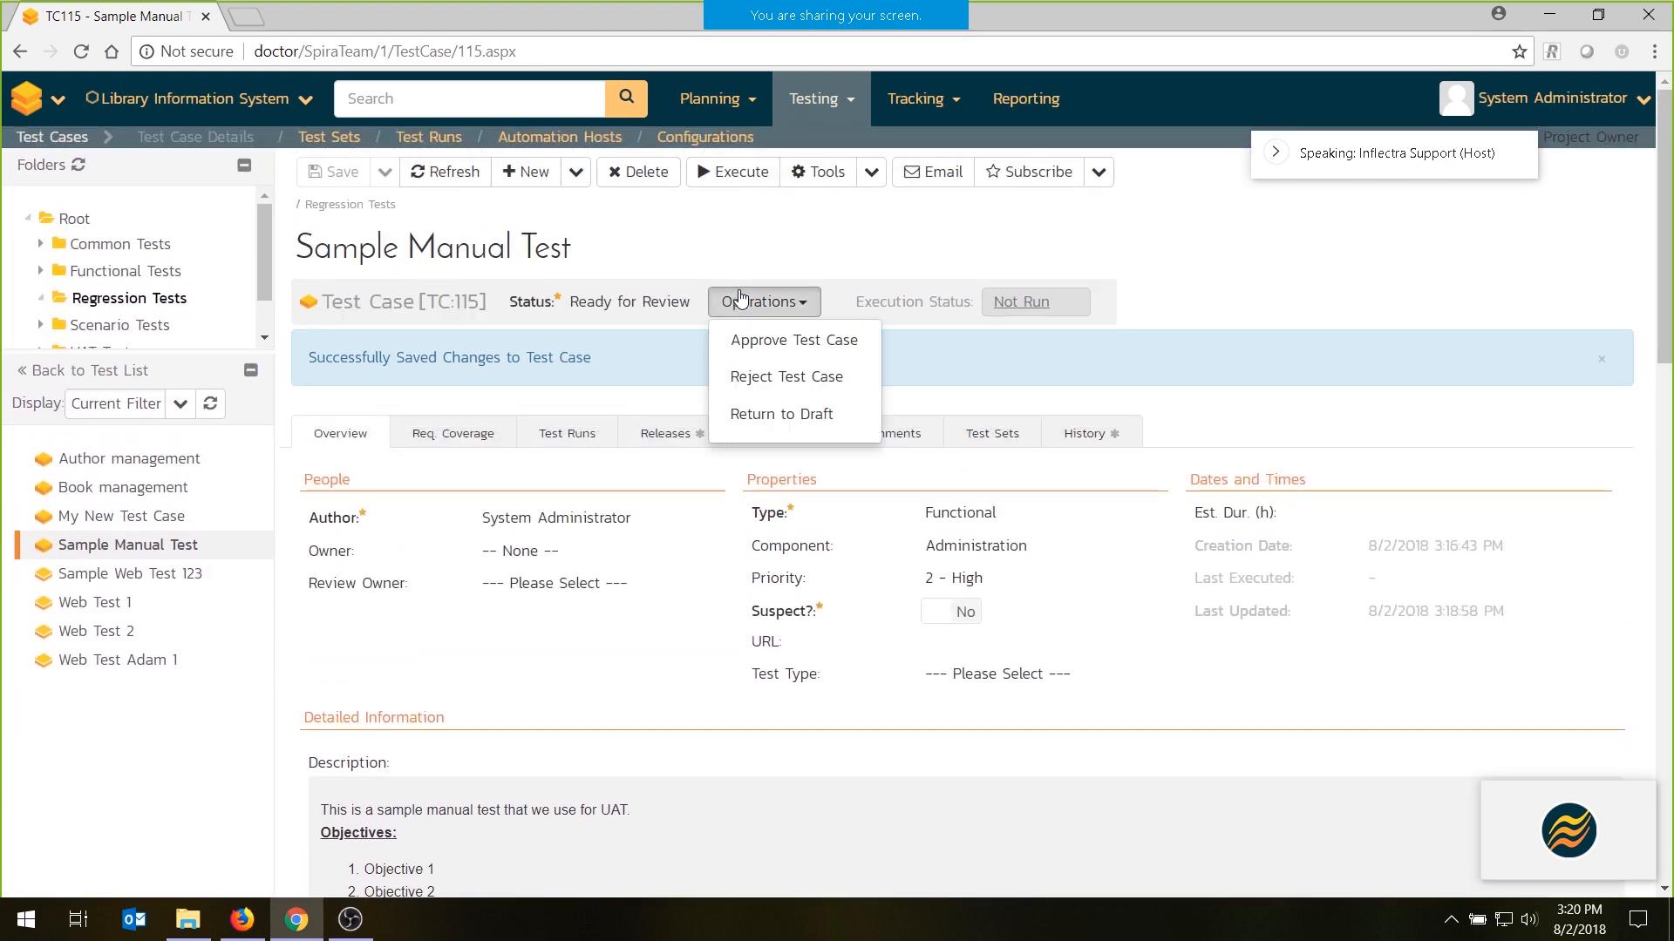
left_click(769, 337)
left_click(326, 183)
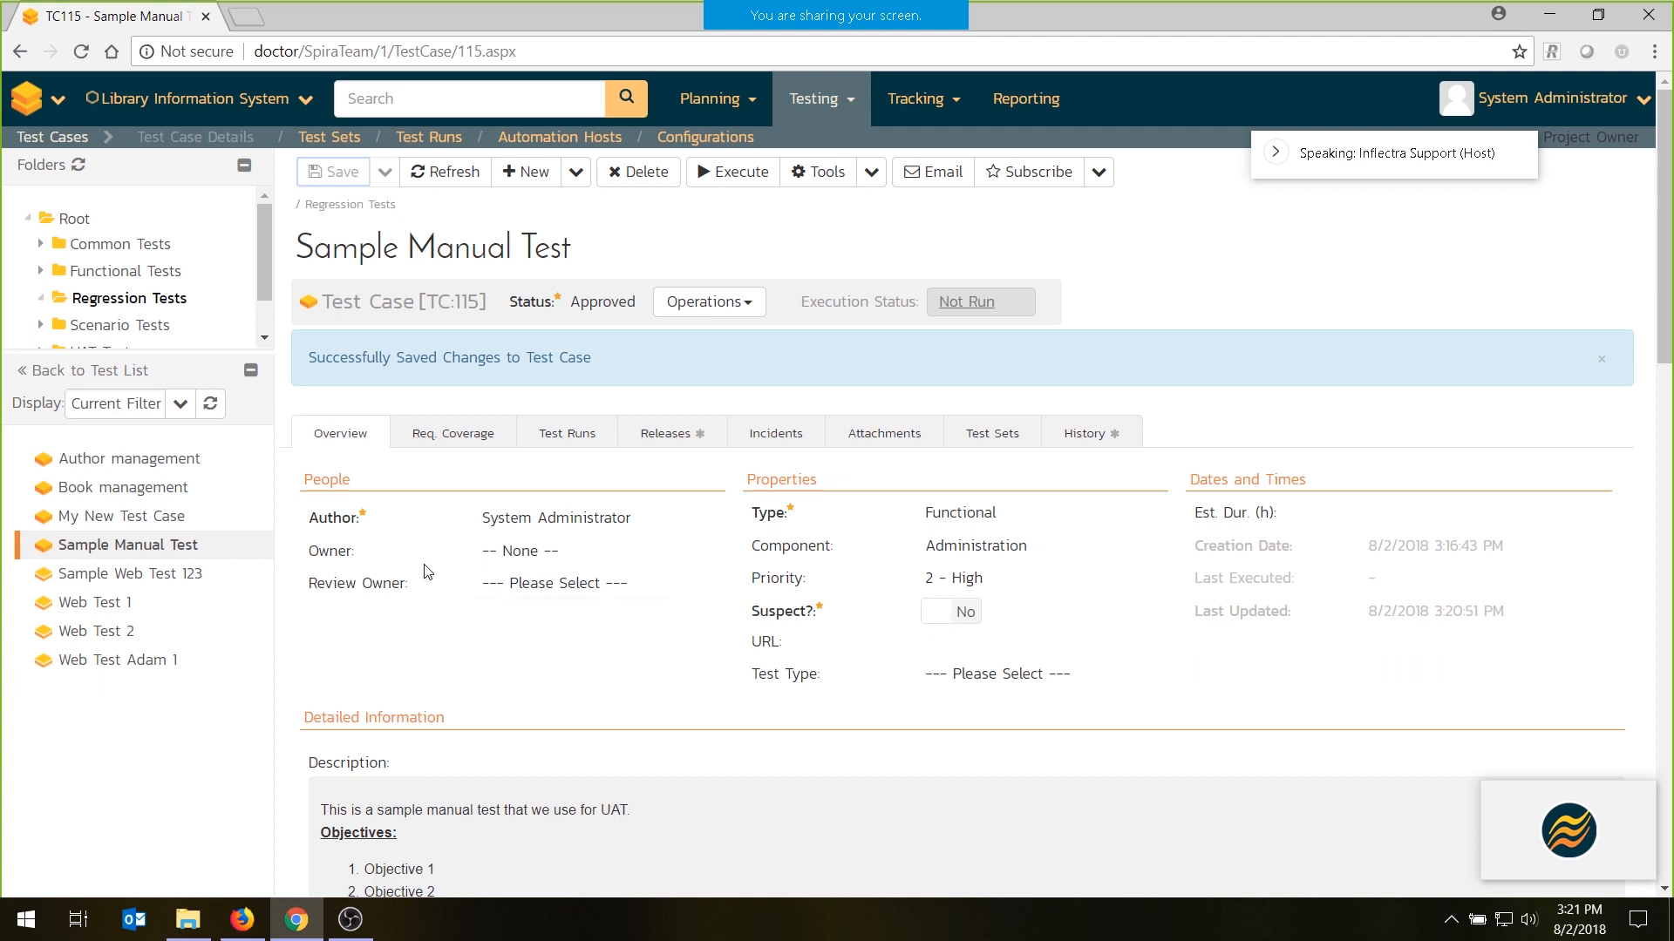
- Add the requirement "Ability to associate books with different authors" (RQ:8) to the test case's requirement coverage and save it
left_click(479, 452)
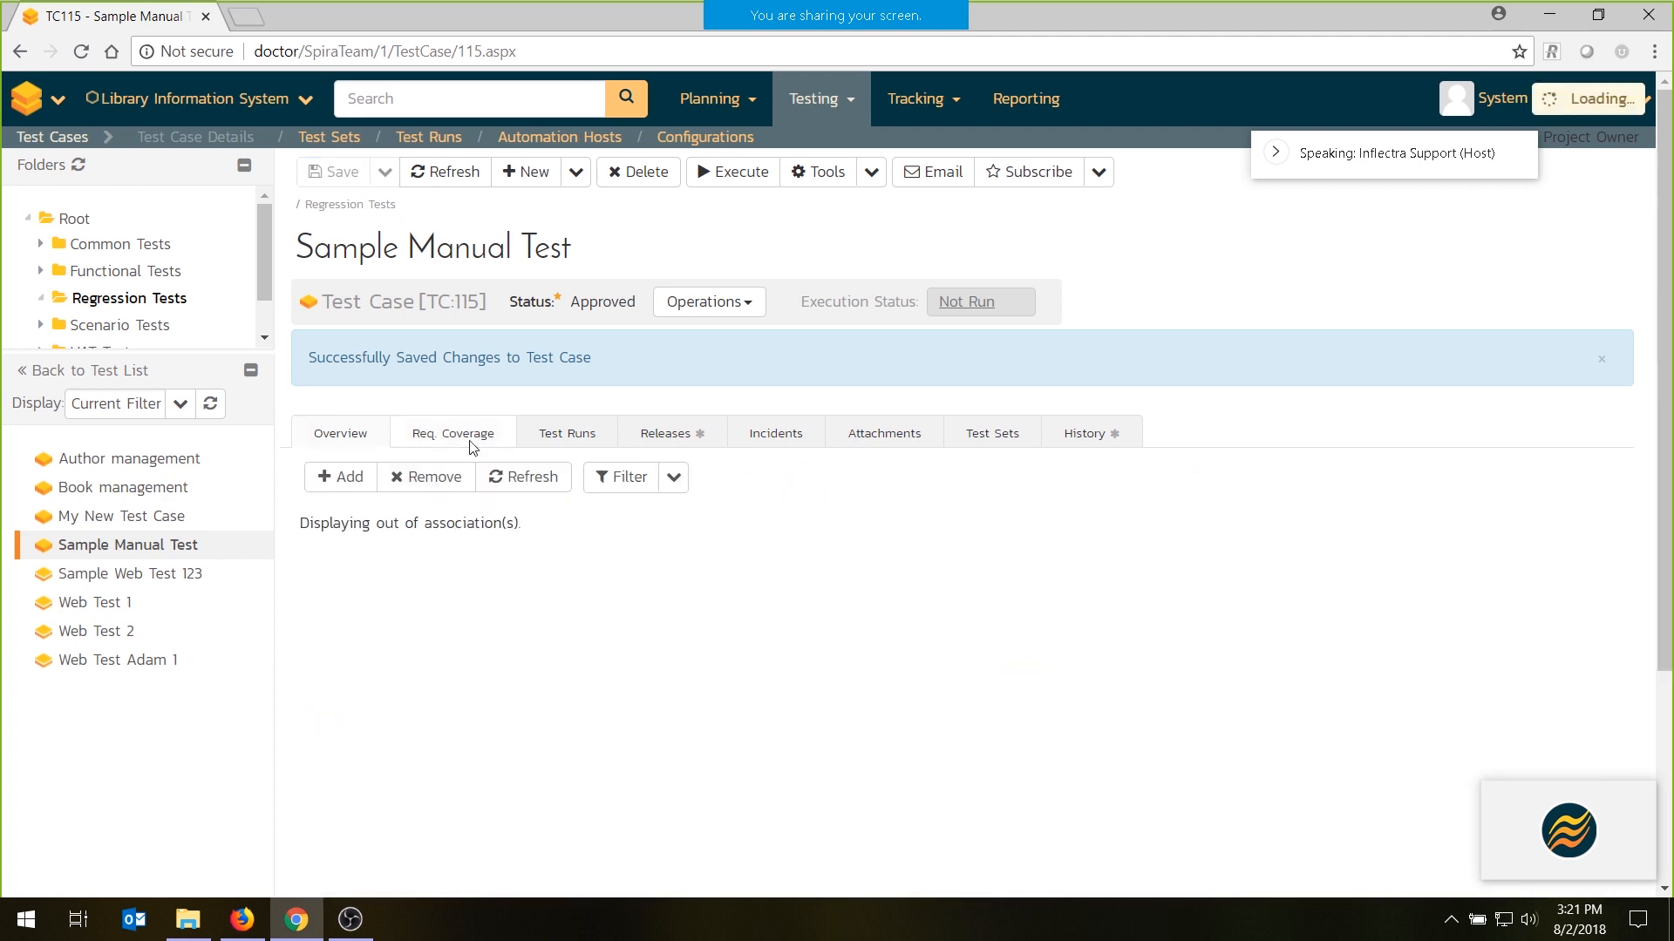
left_click(357, 476)
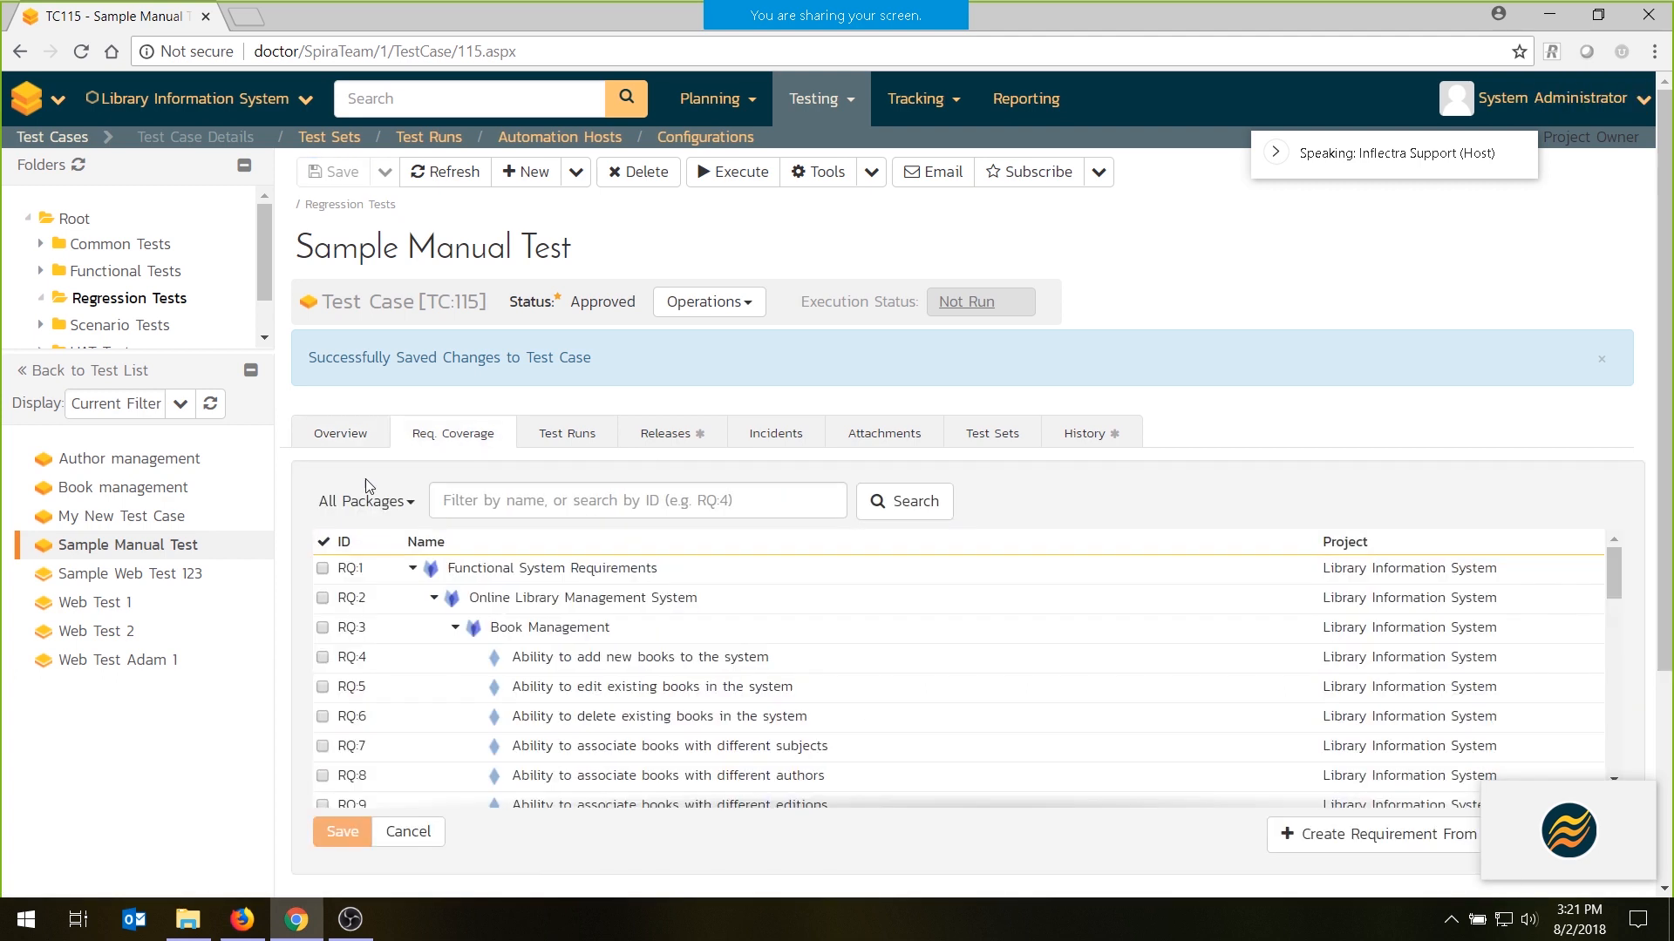
scroll(379, 719, "down", 2)
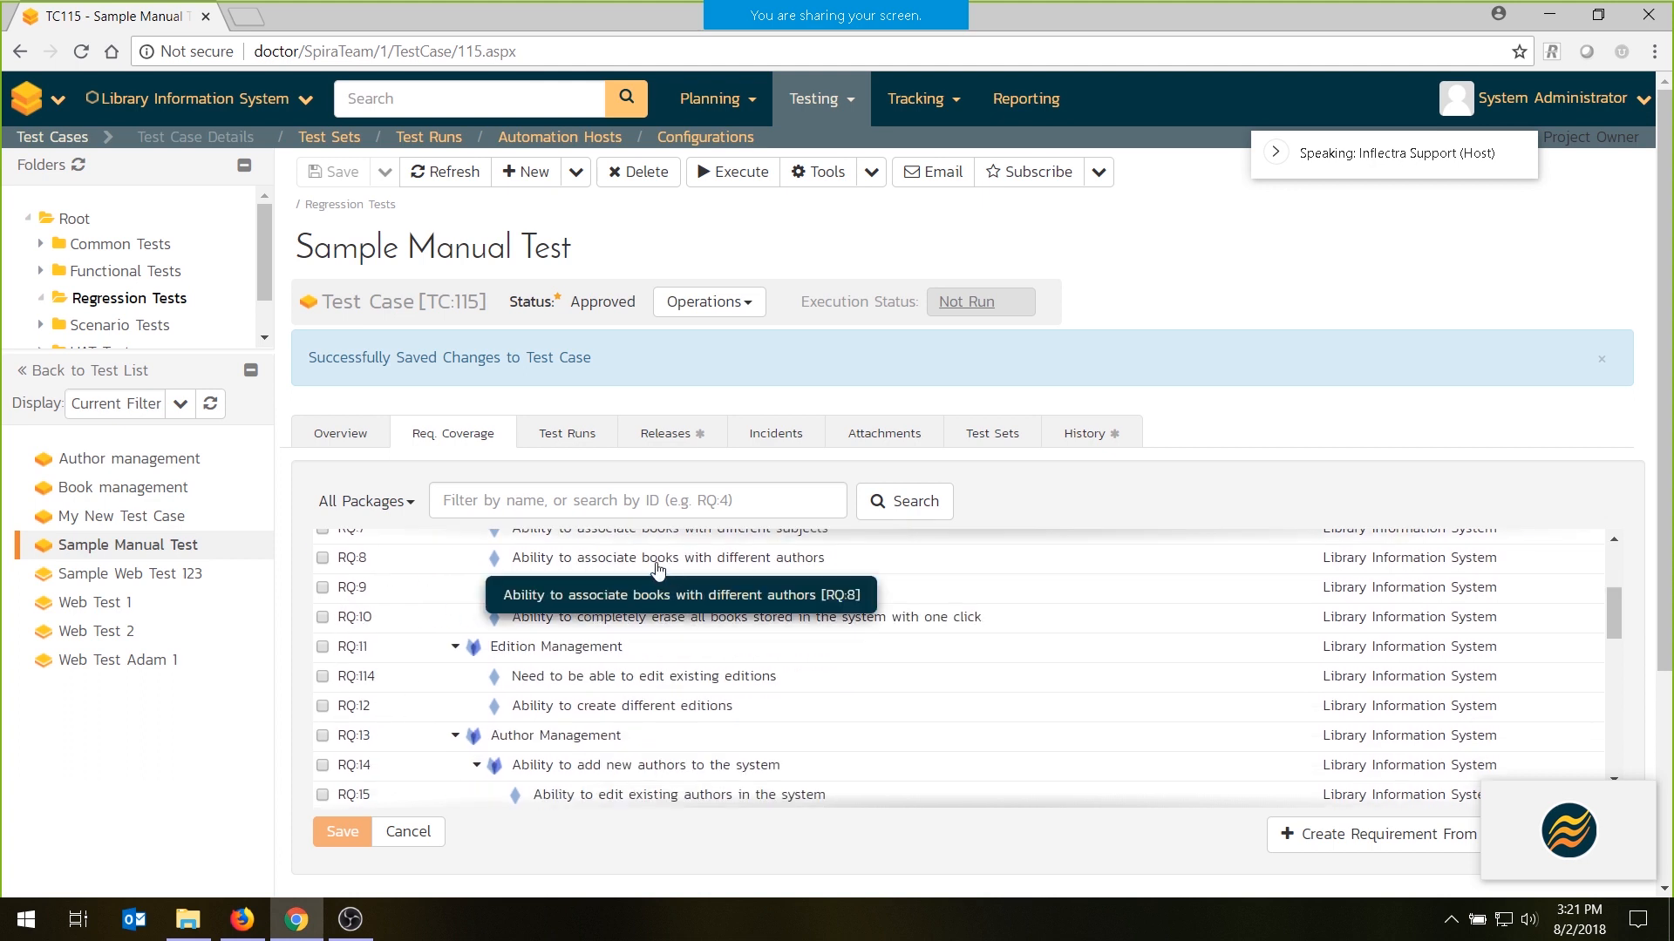
left_click(322, 559)
left_click(340, 833)
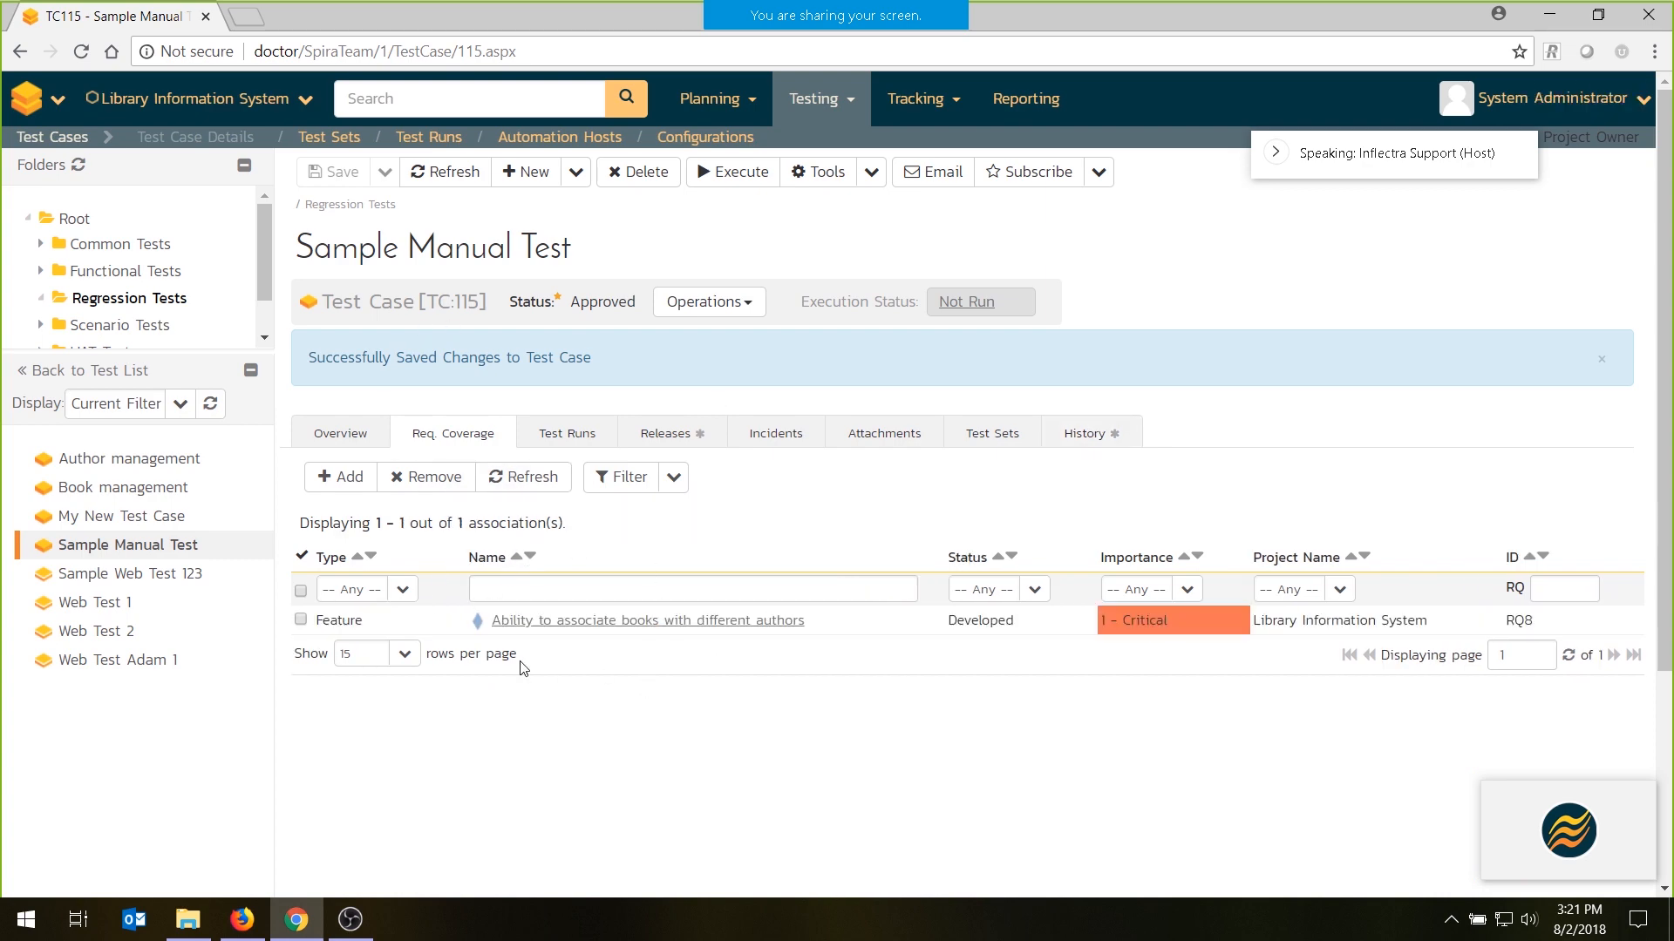
left_click(352, 431)
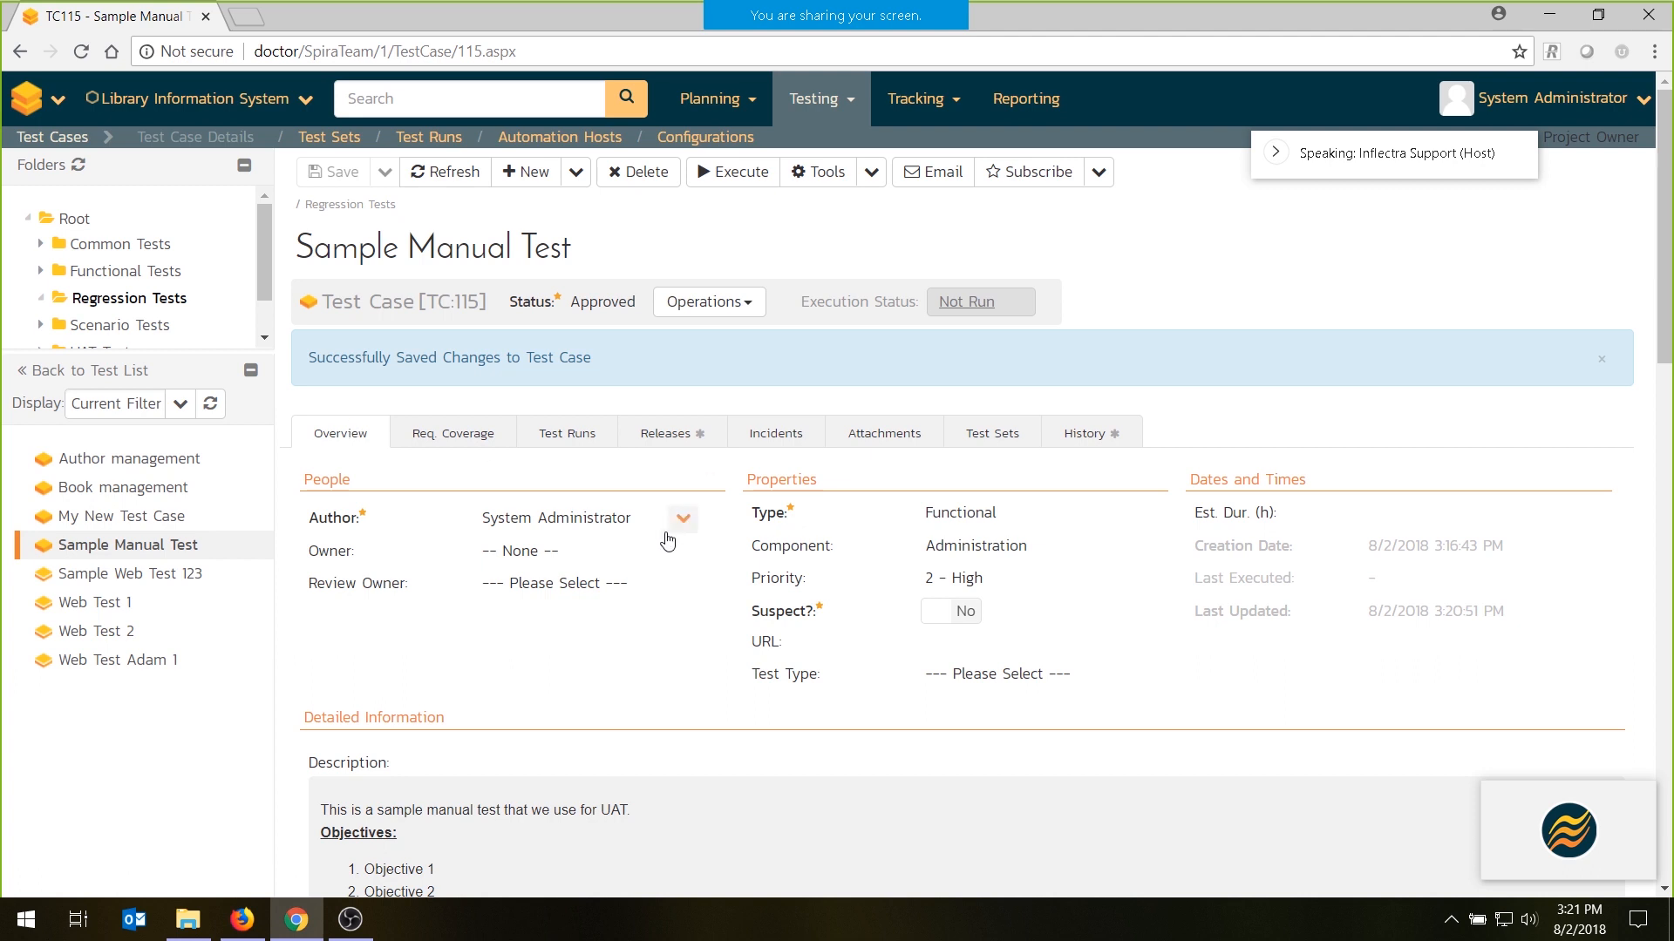
left_click(563, 546)
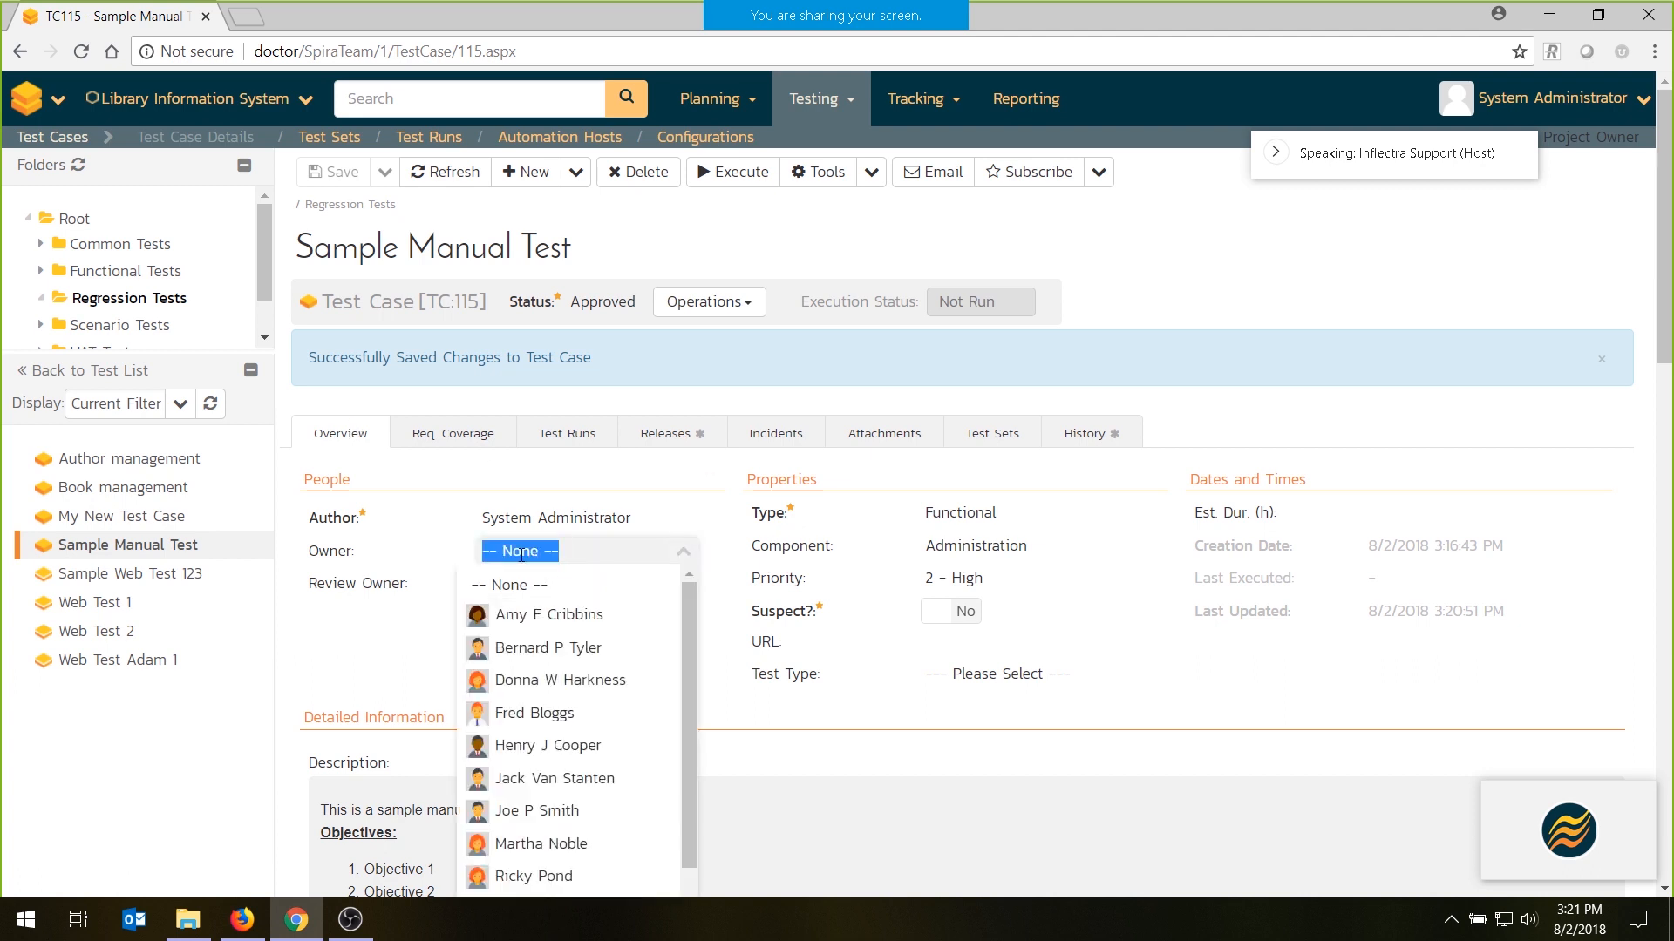
left_click(1224, 304)
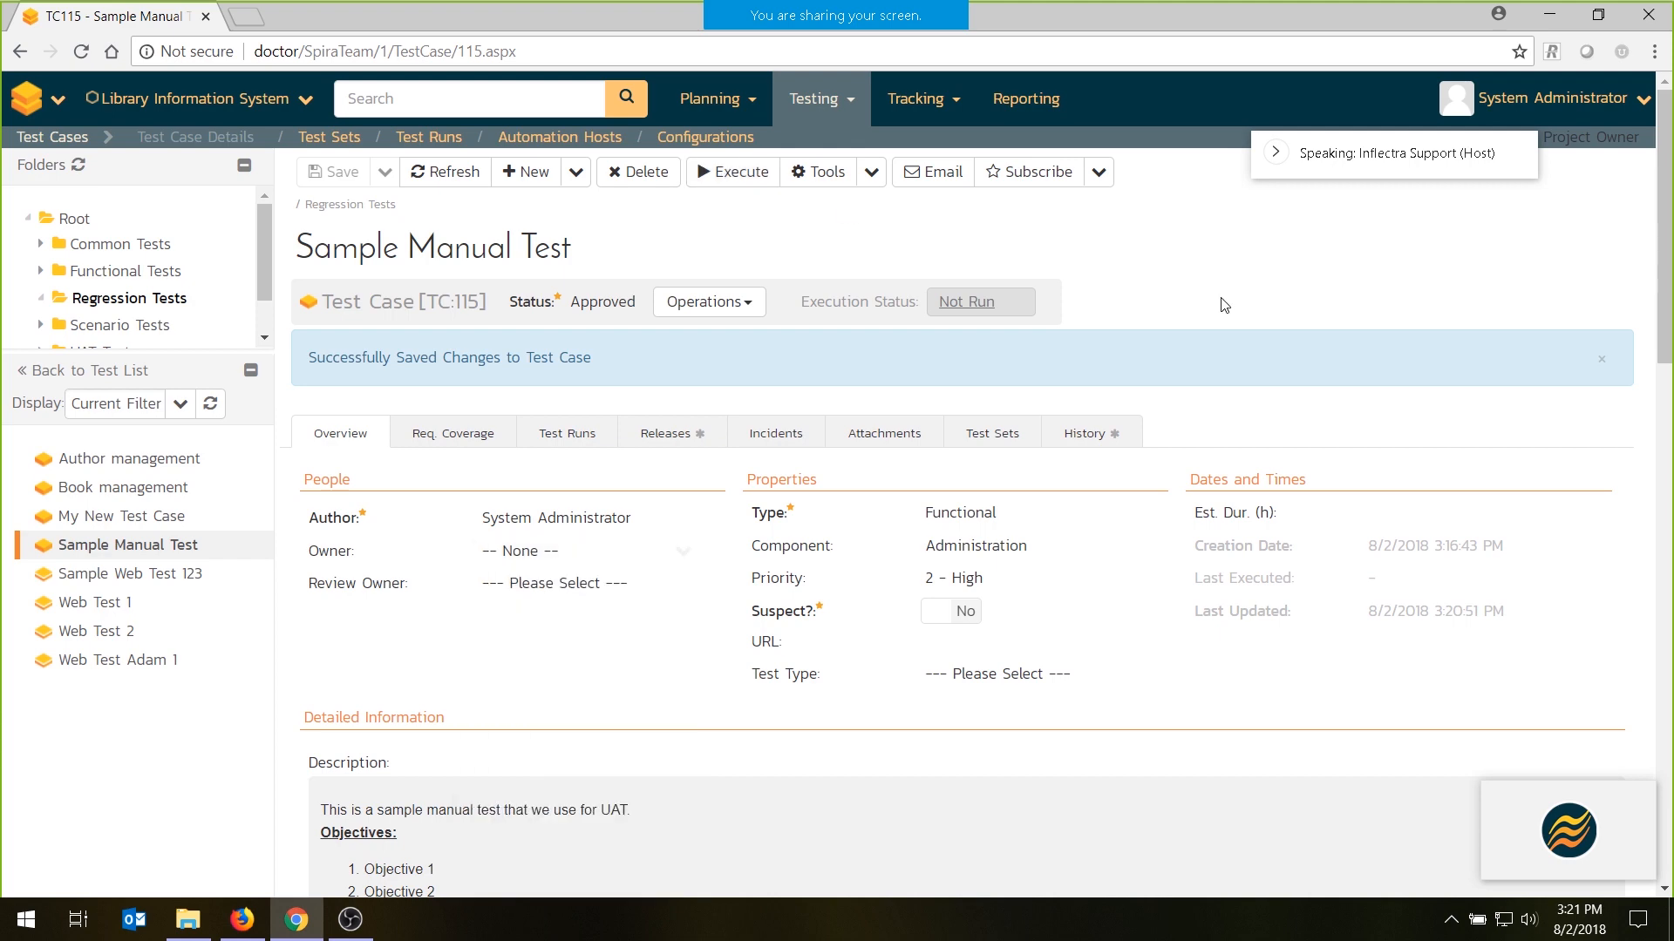
- Create and save a test set in Functional Test Sets, named "My Suite for" followed by the tester's first name
left_click(319, 138)
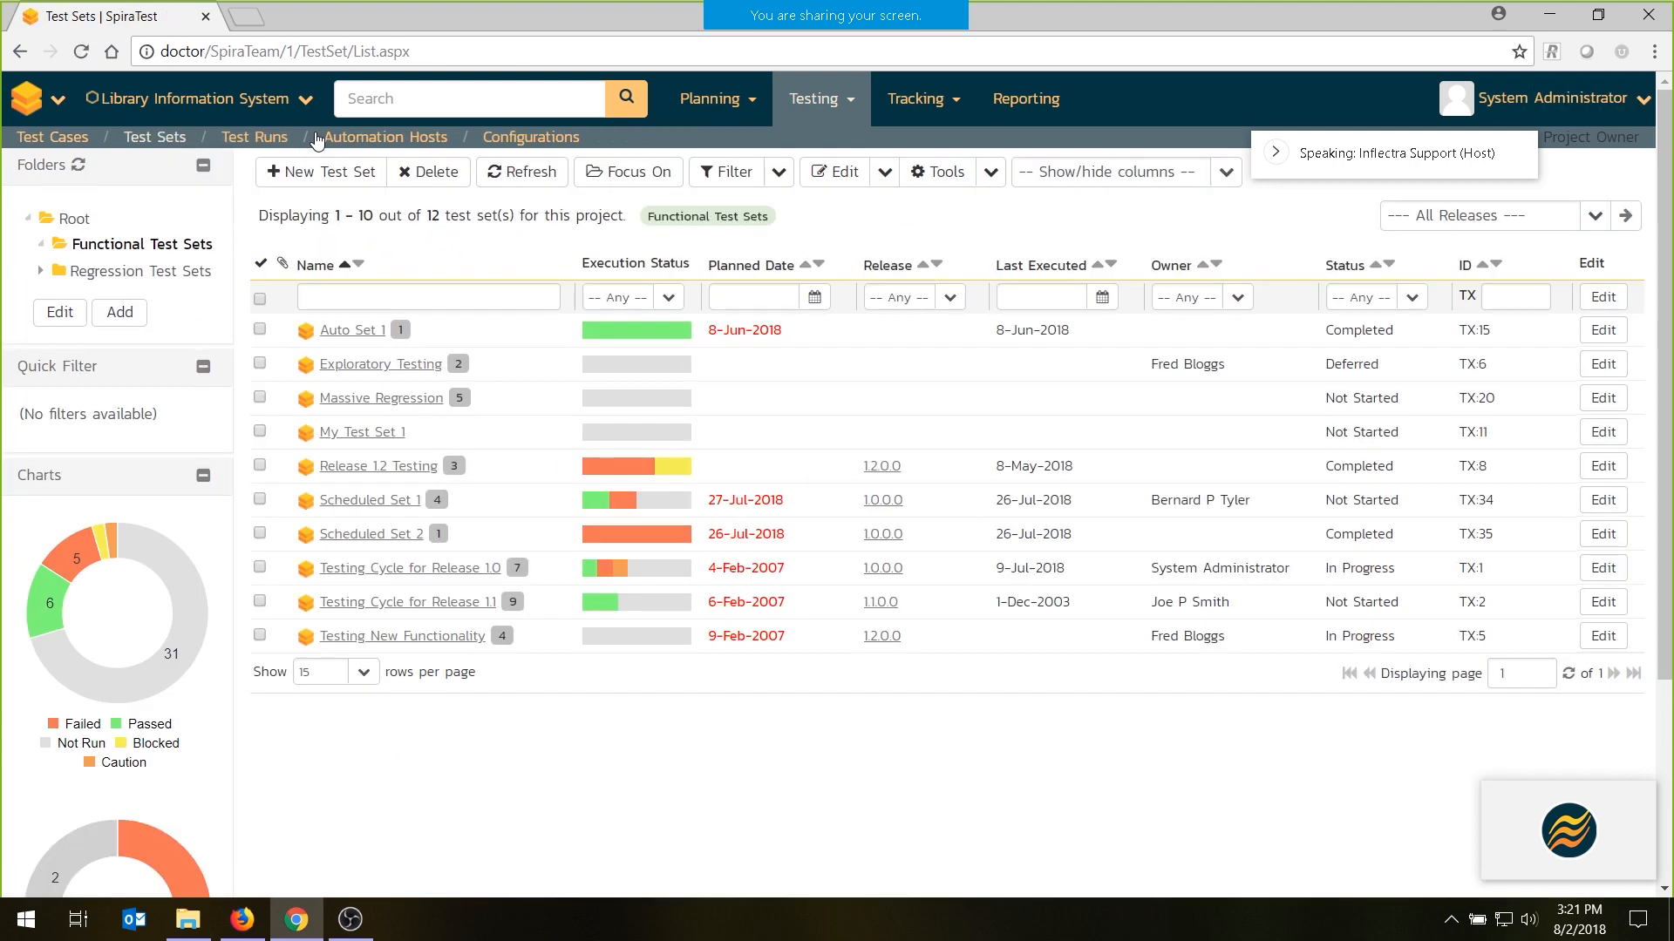
left_click(346, 176)
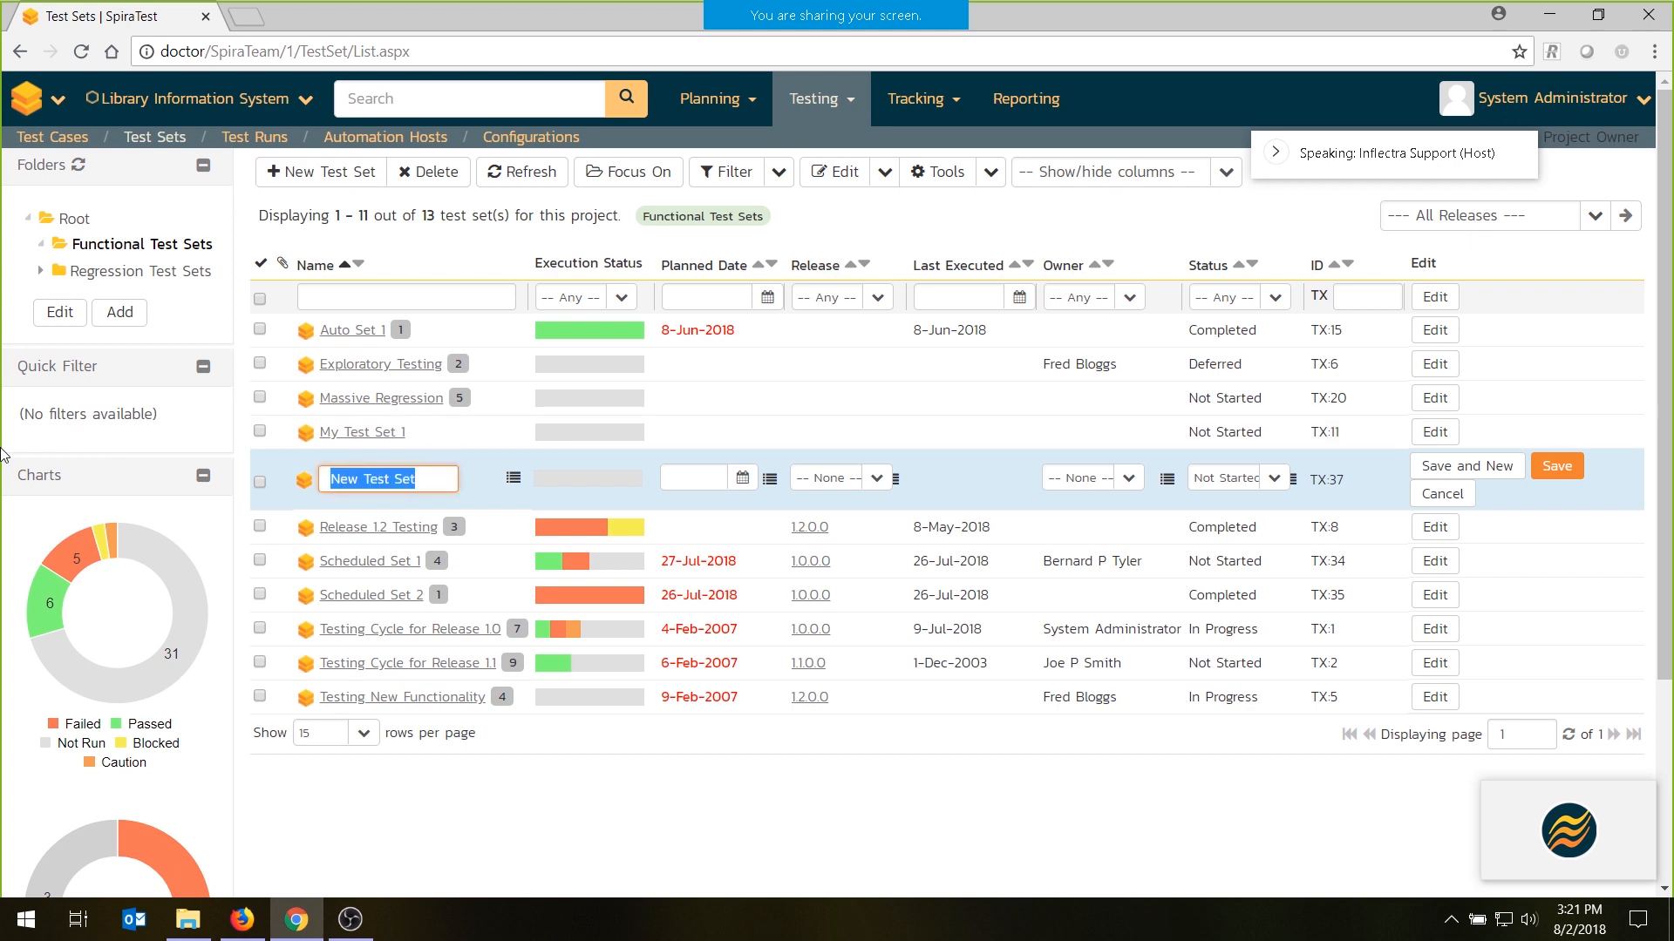
type("My Suite for Fred")
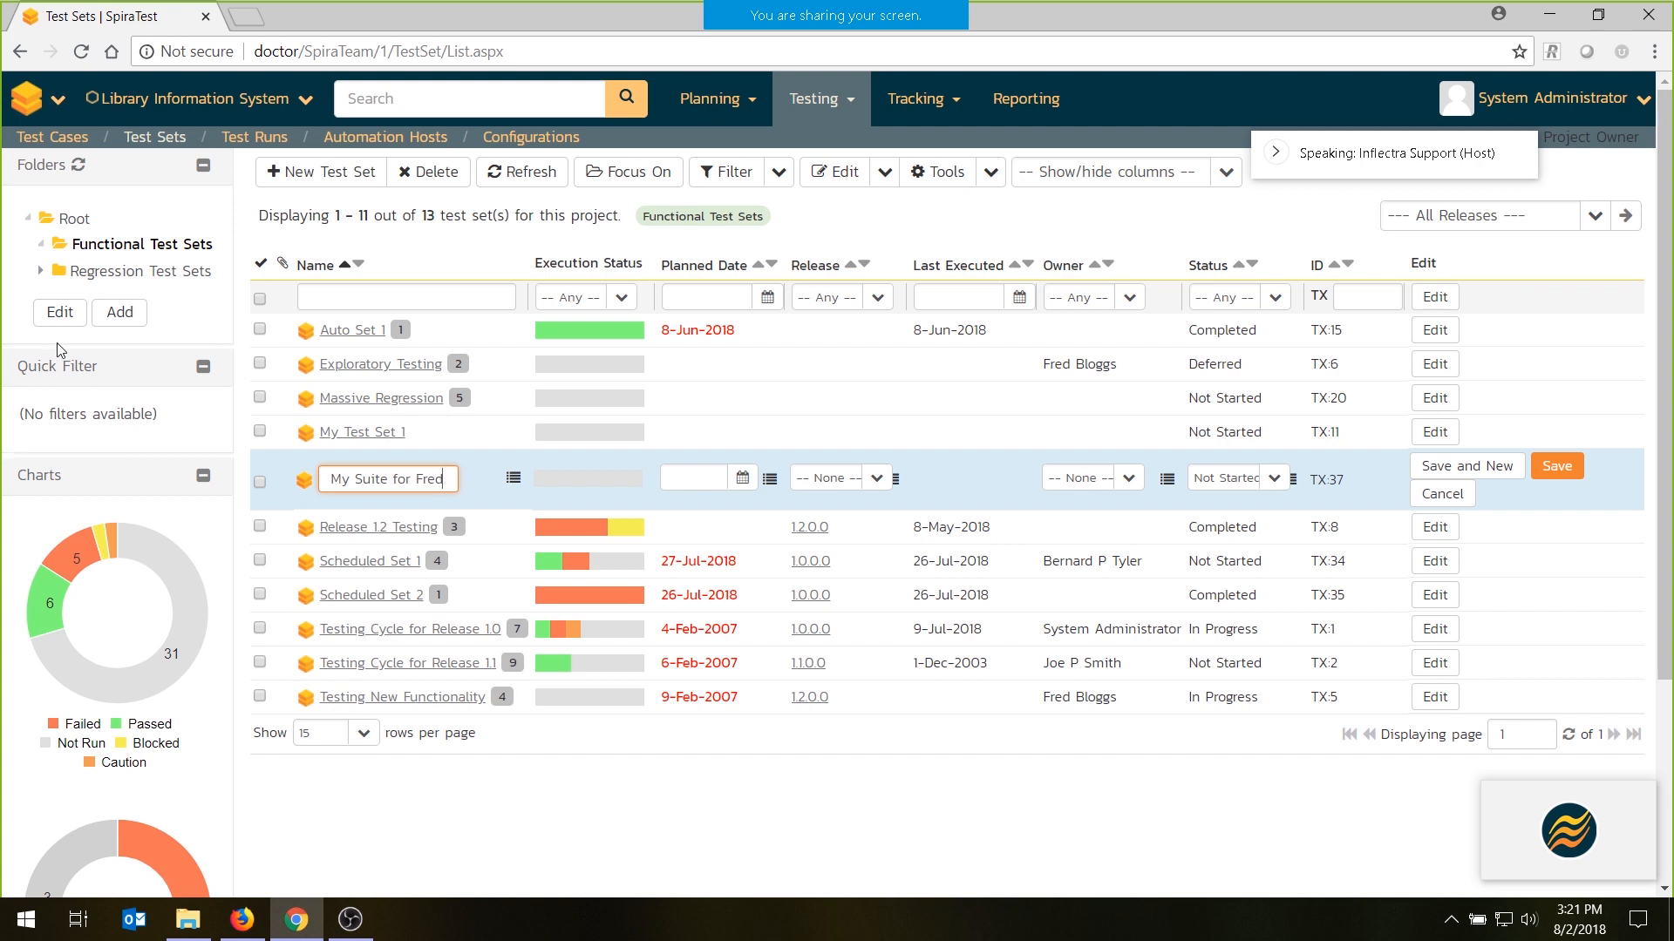
left_click(1557, 469)
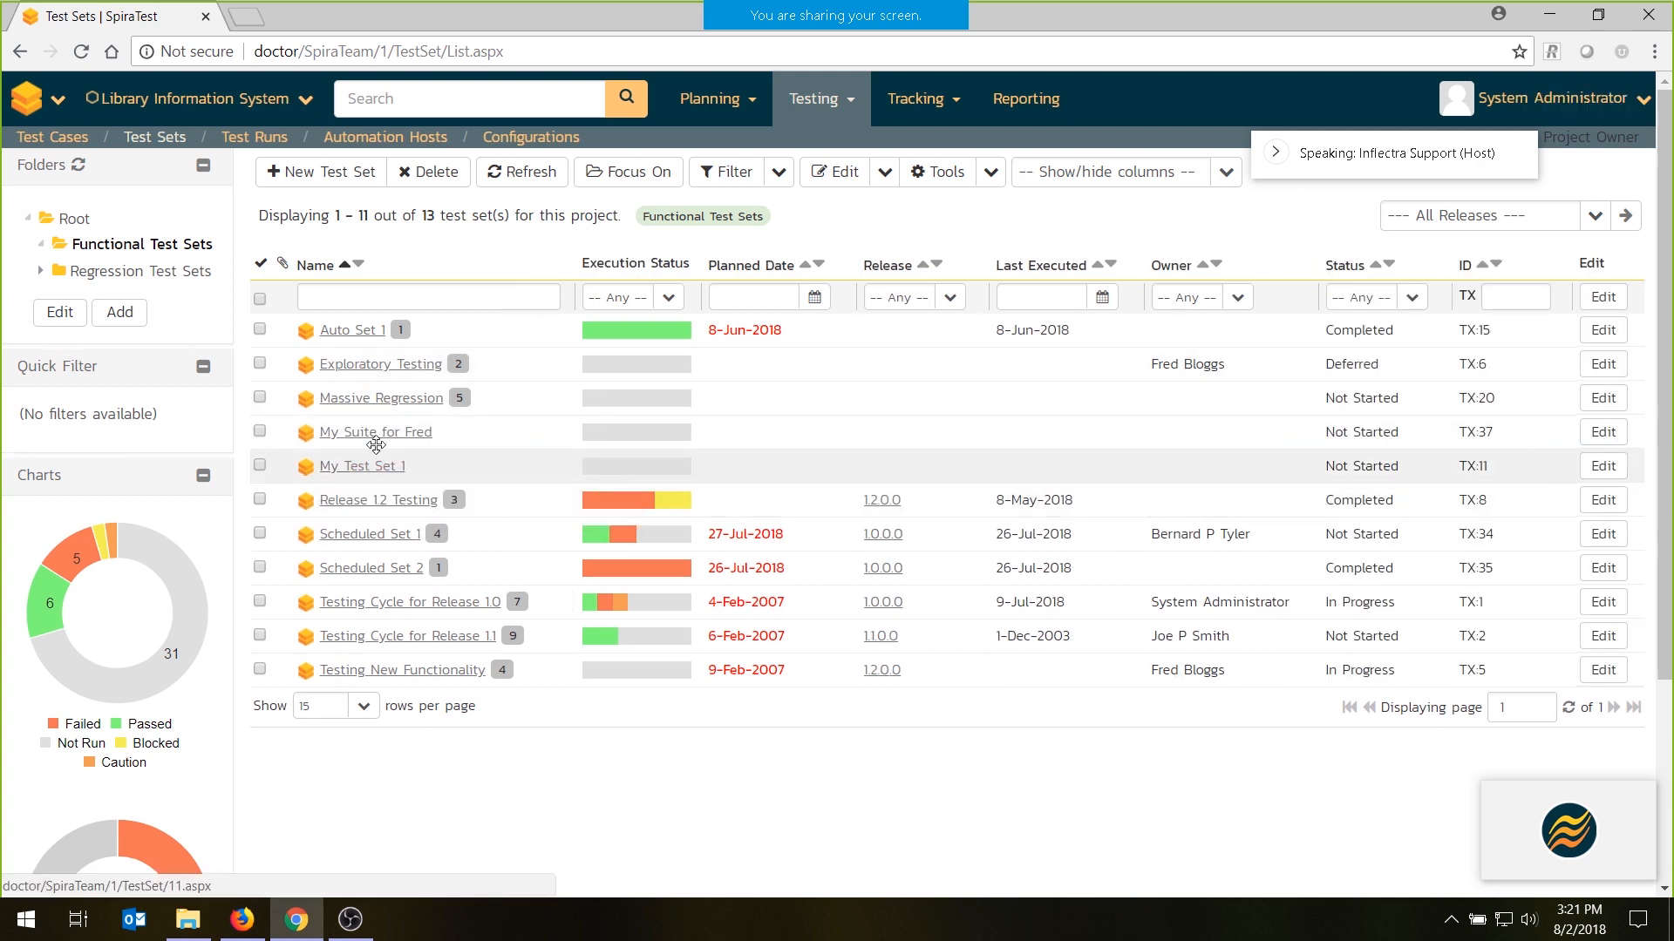
- Open the new test set and add Sample Manual Test, Book management and Author management from the Regression Tests folder
left_click(379, 431)
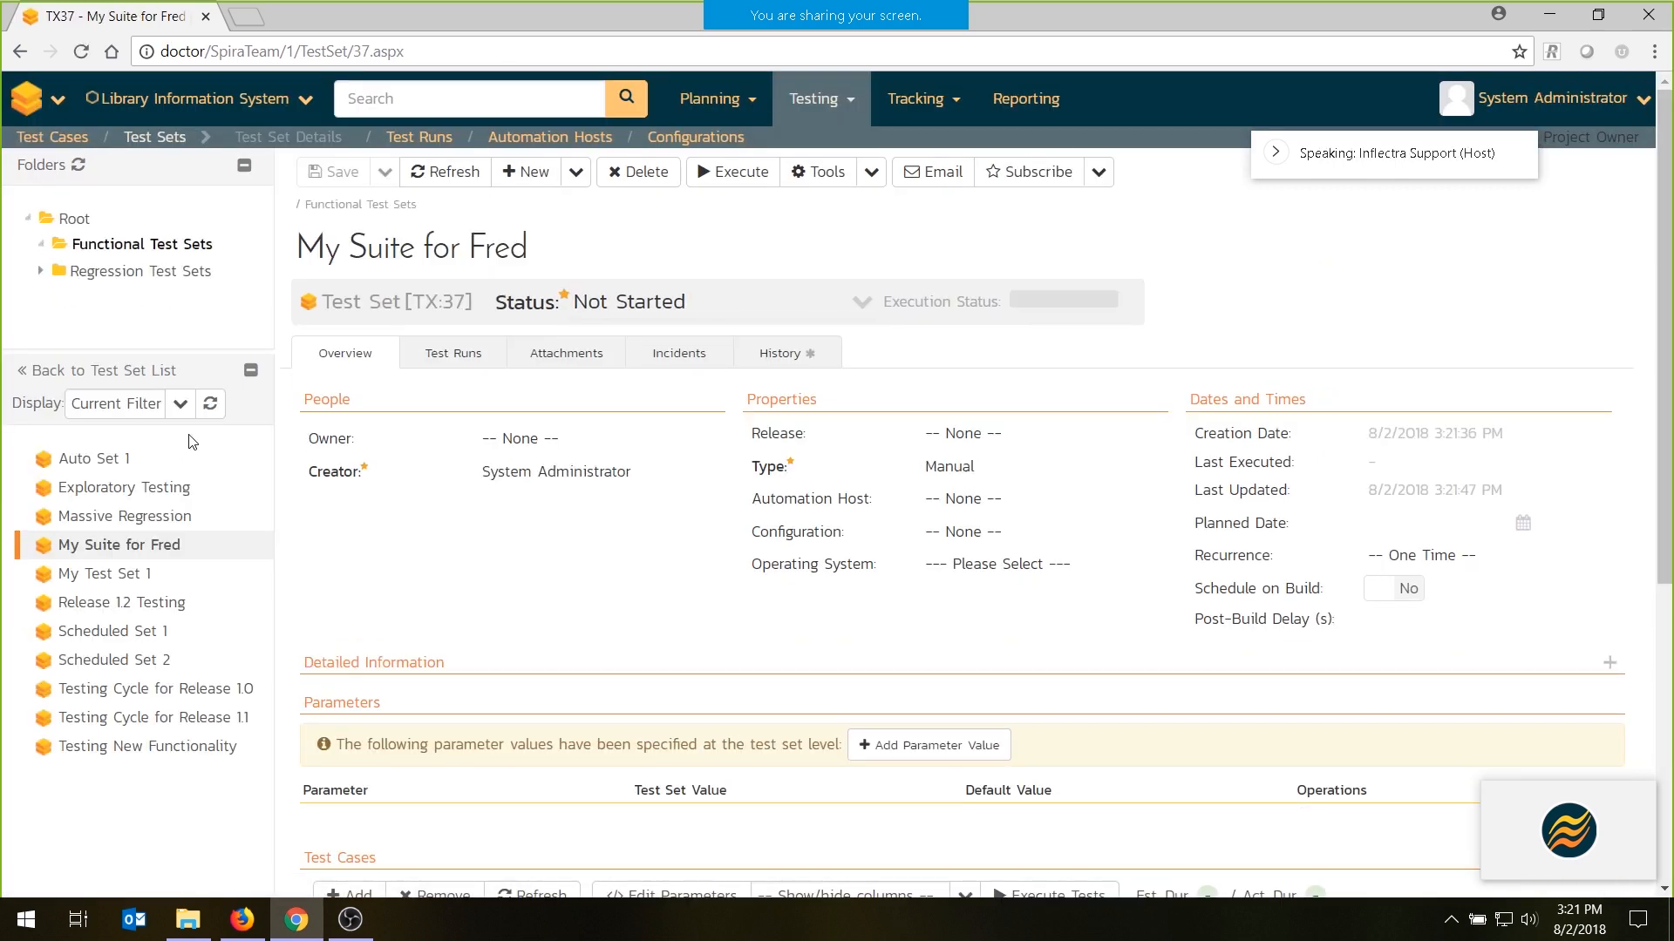
scroll(418, 650, "down", 2)
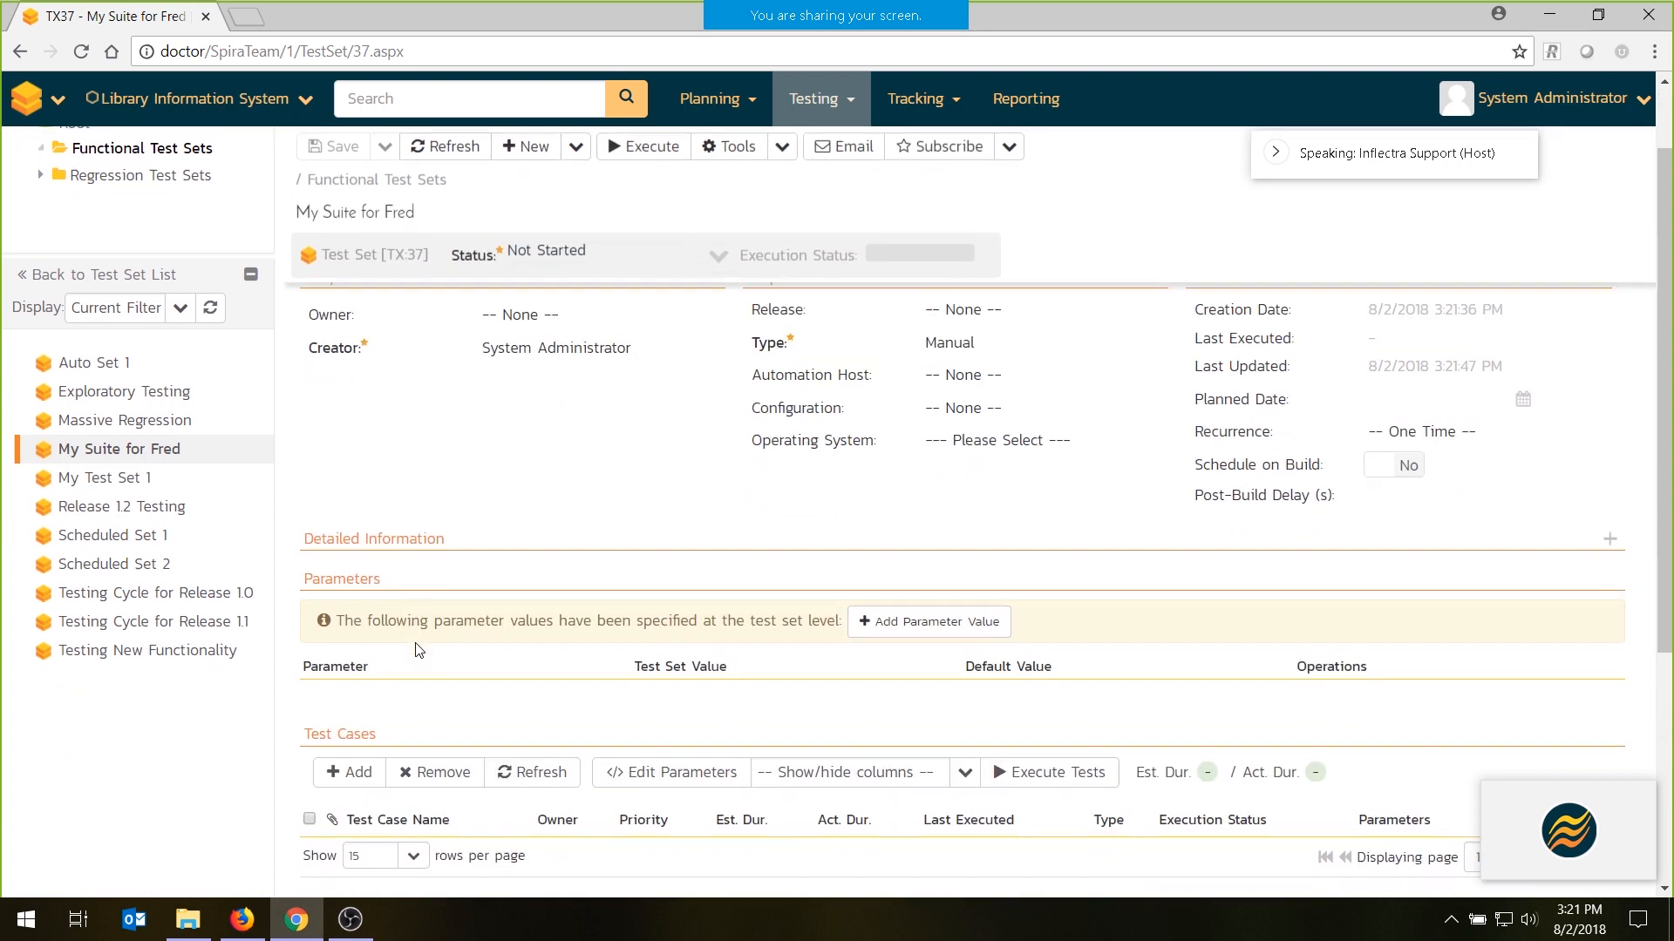
scroll(418, 649, "down", 4)
left_click(359, 539)
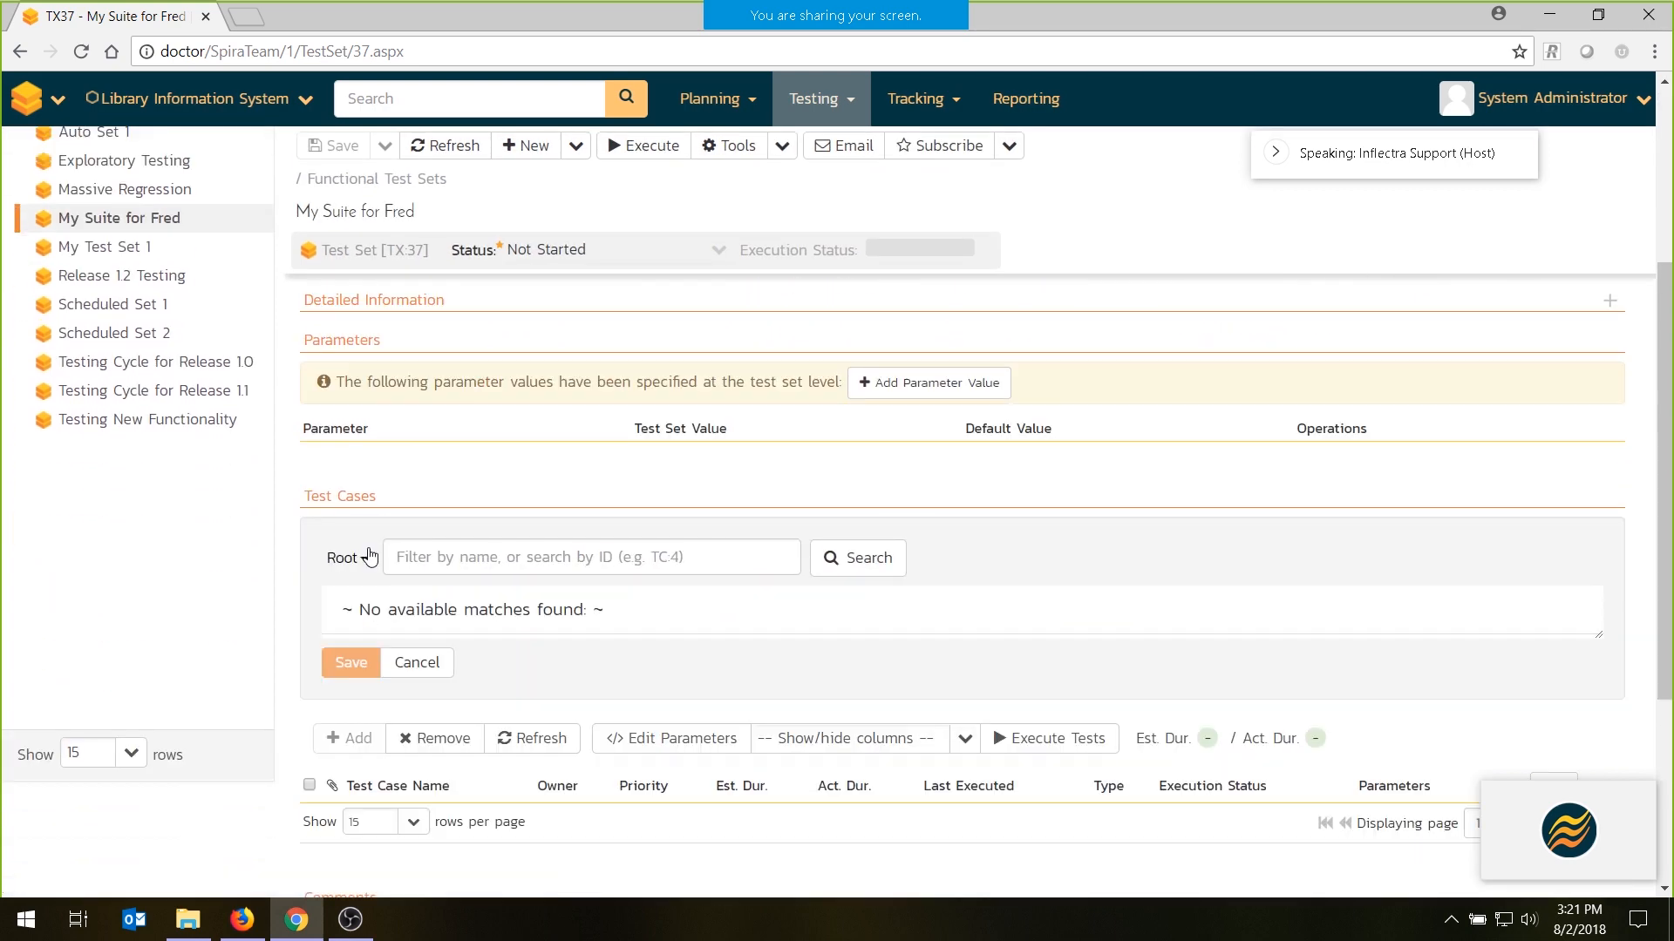
left_click(368, 558)
left_click(392, 693)
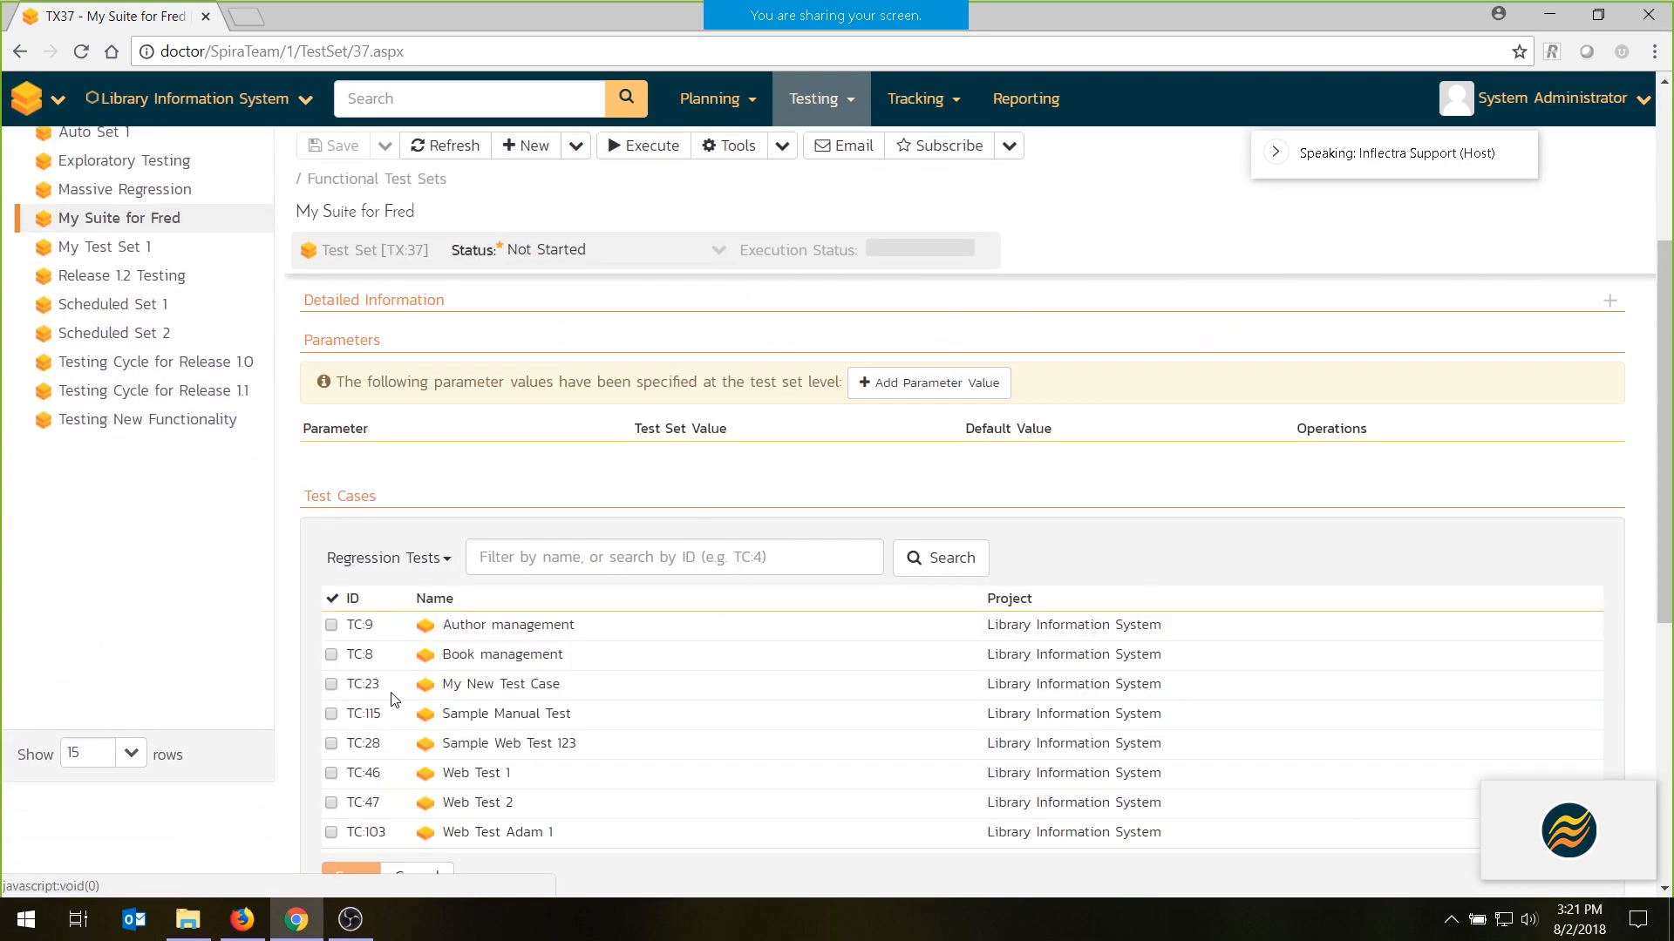
left_click(331, 716)
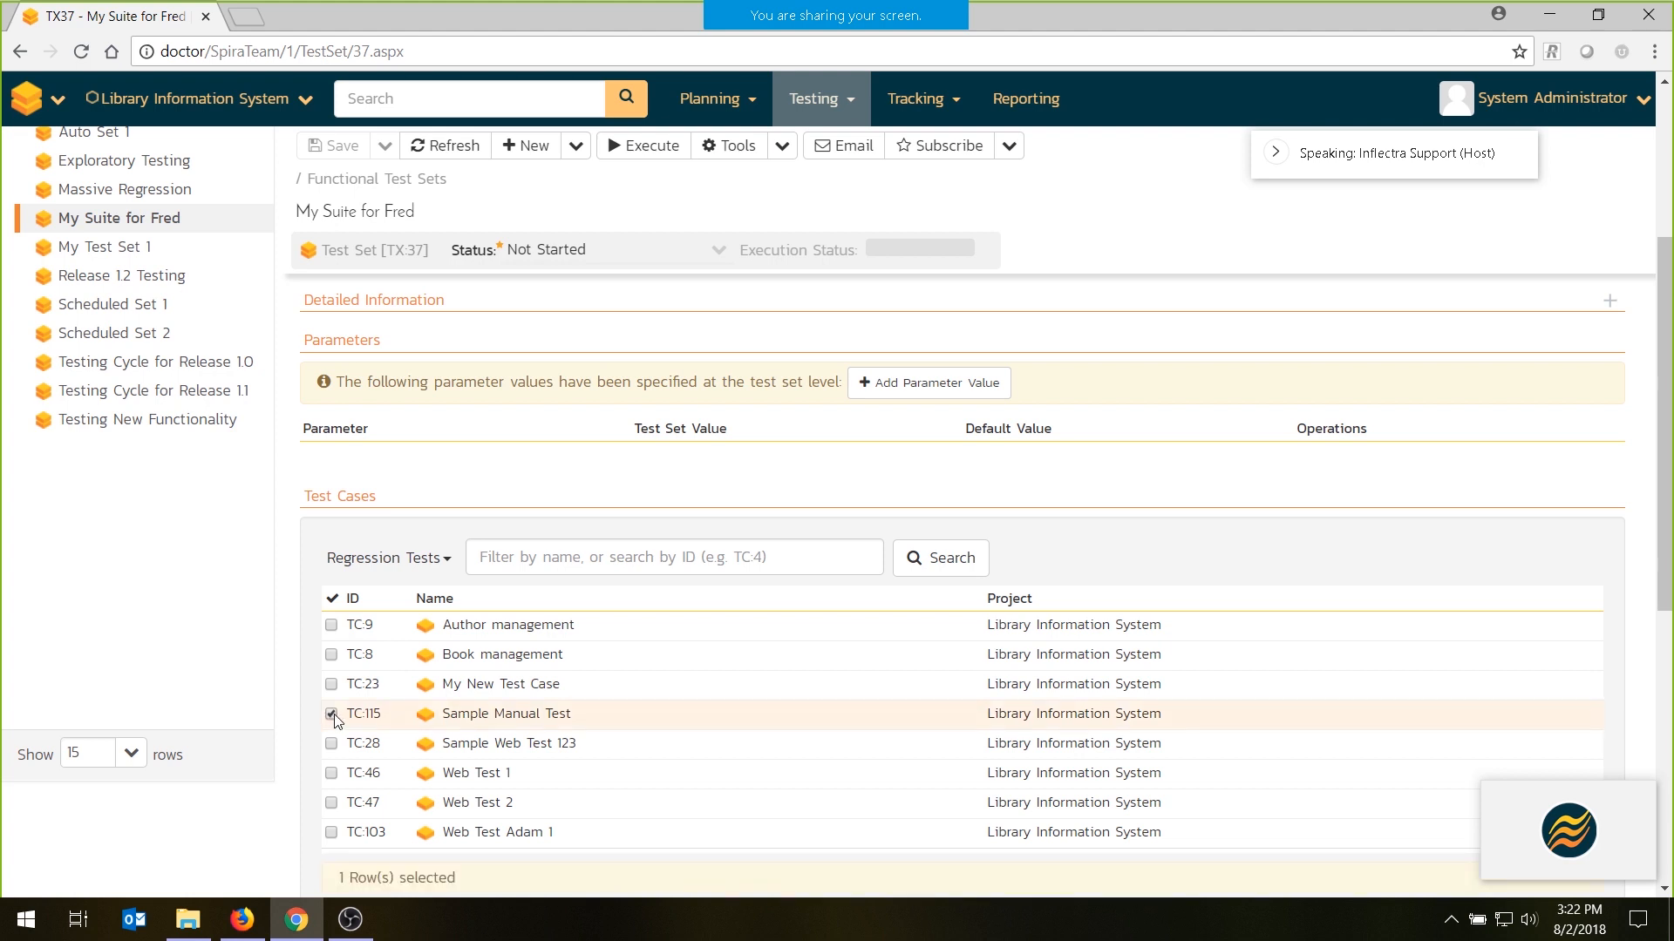
left_click(333, 656)
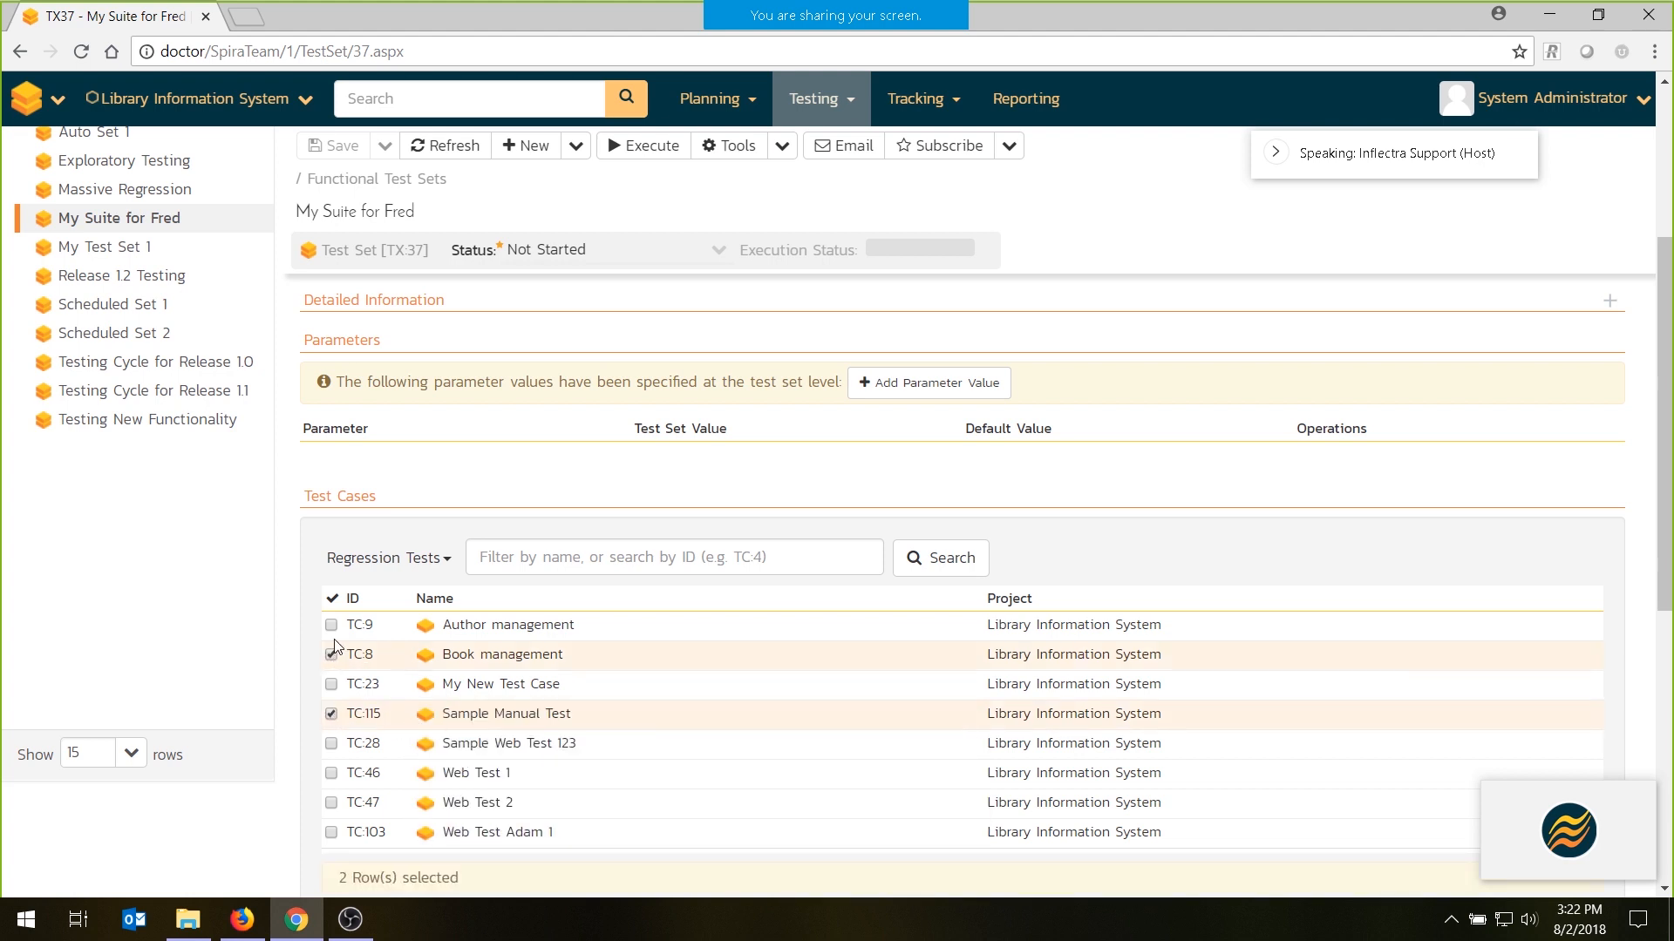
left_click(332, 628)
scroll(345, 649, "down", 2)
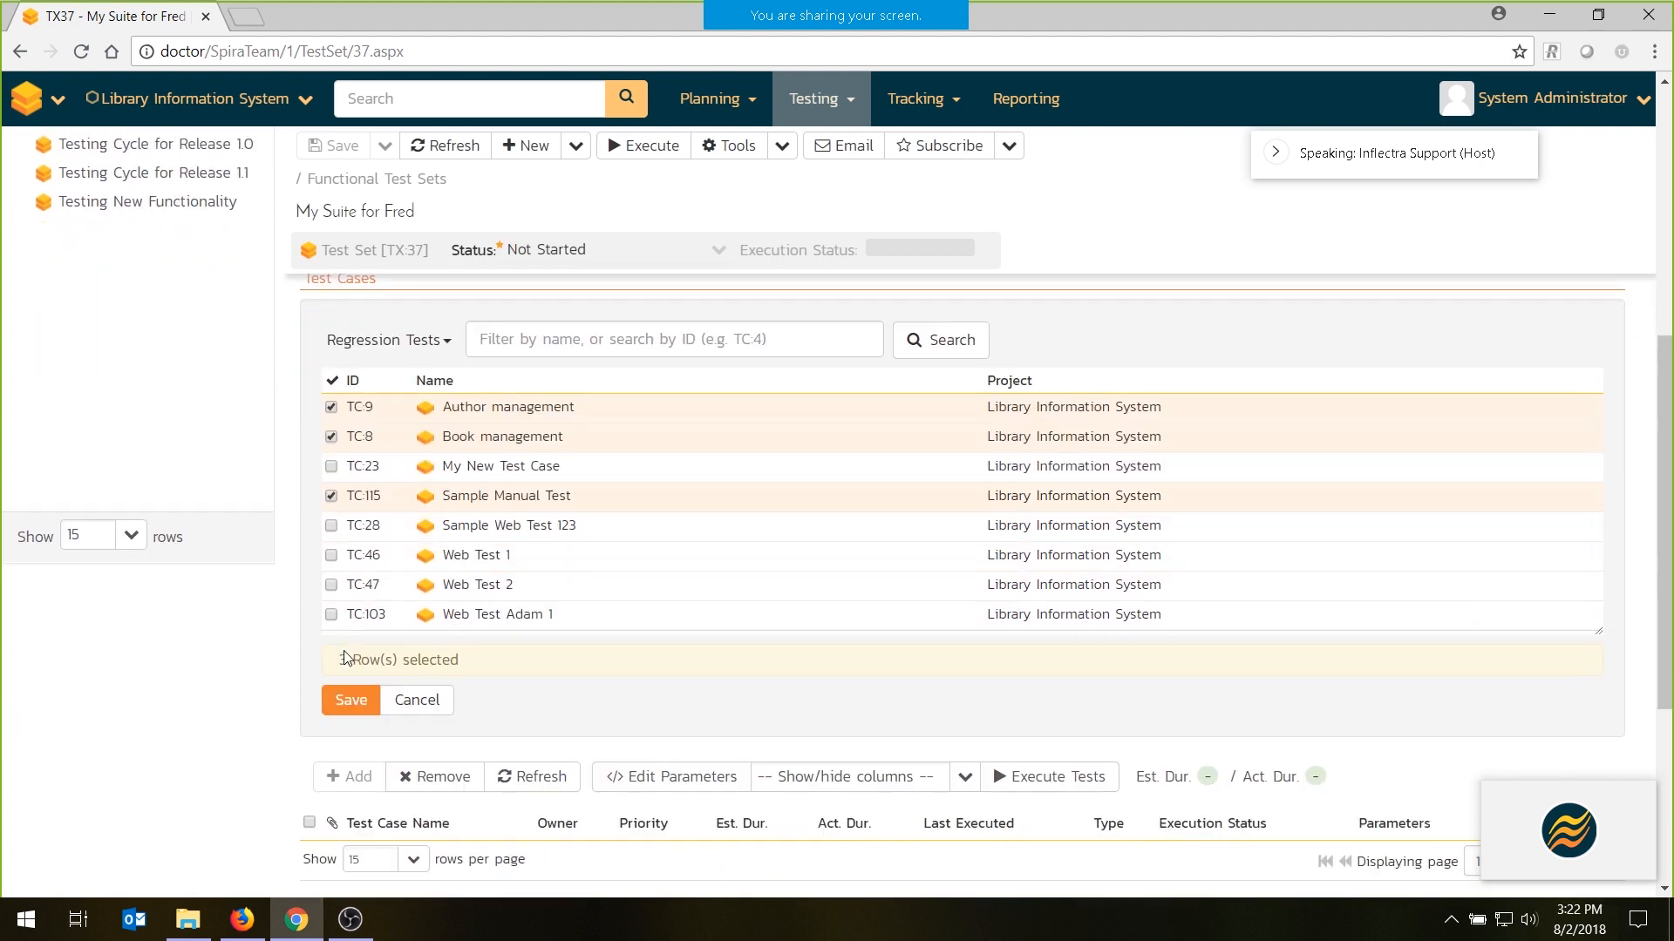
left_click(351, 700)
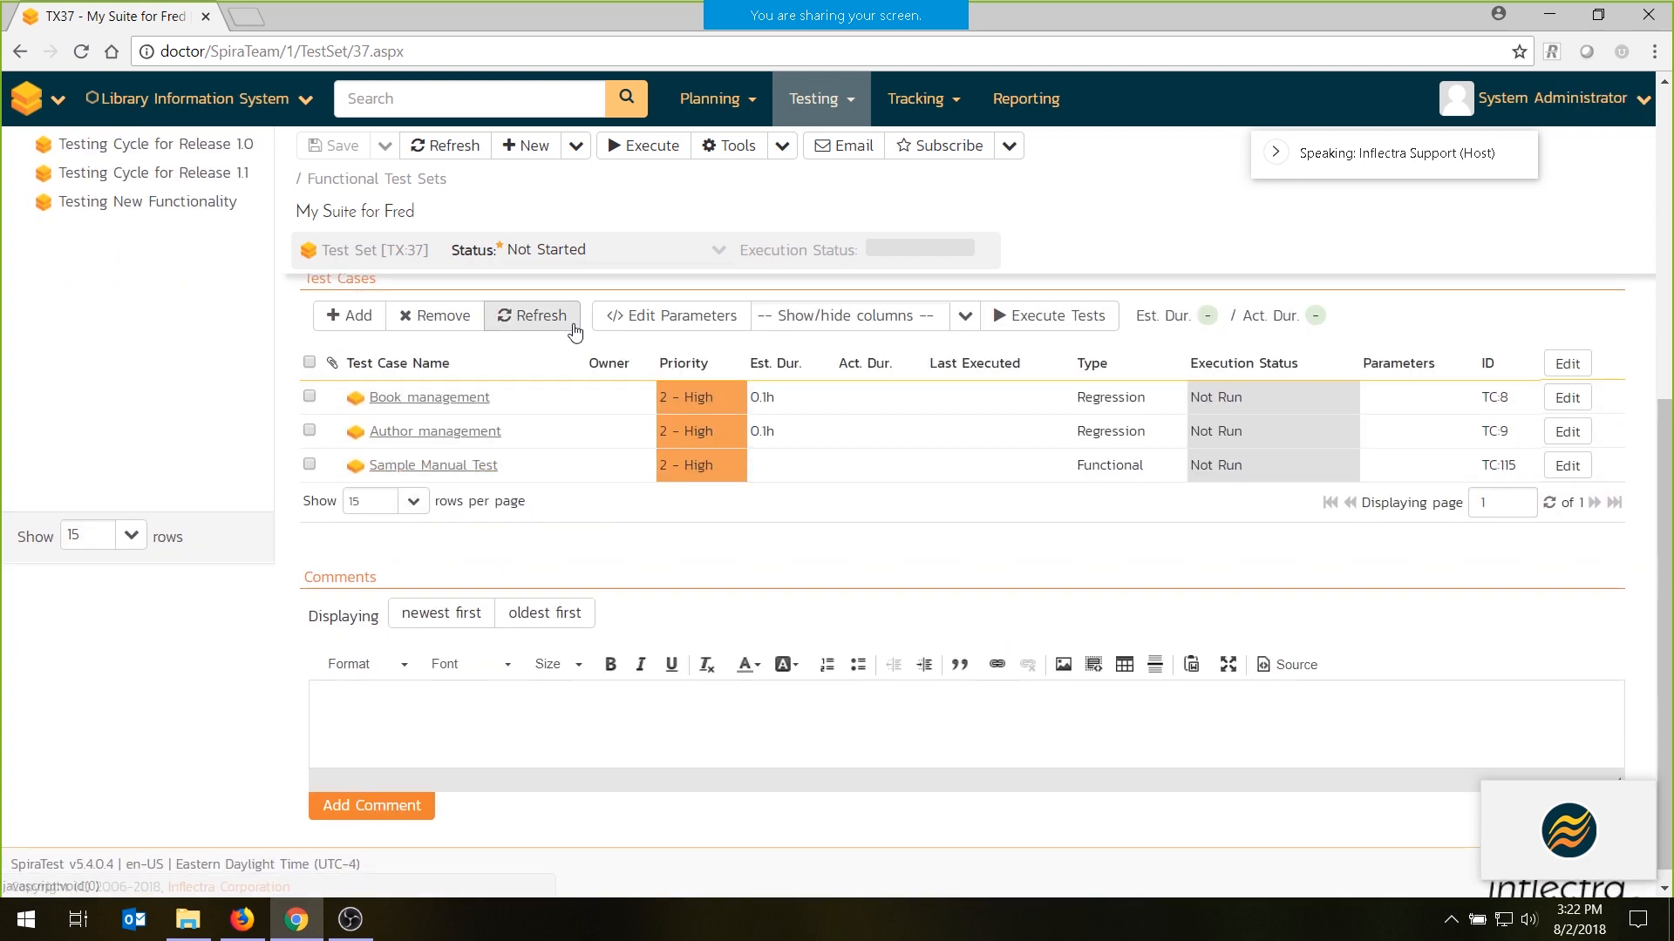
- Add "Ability to create new book" from the Functional Tests folder and move Sample Manual Test to the first place in the test set
left_click(346, 315)
left_click(346, 339)
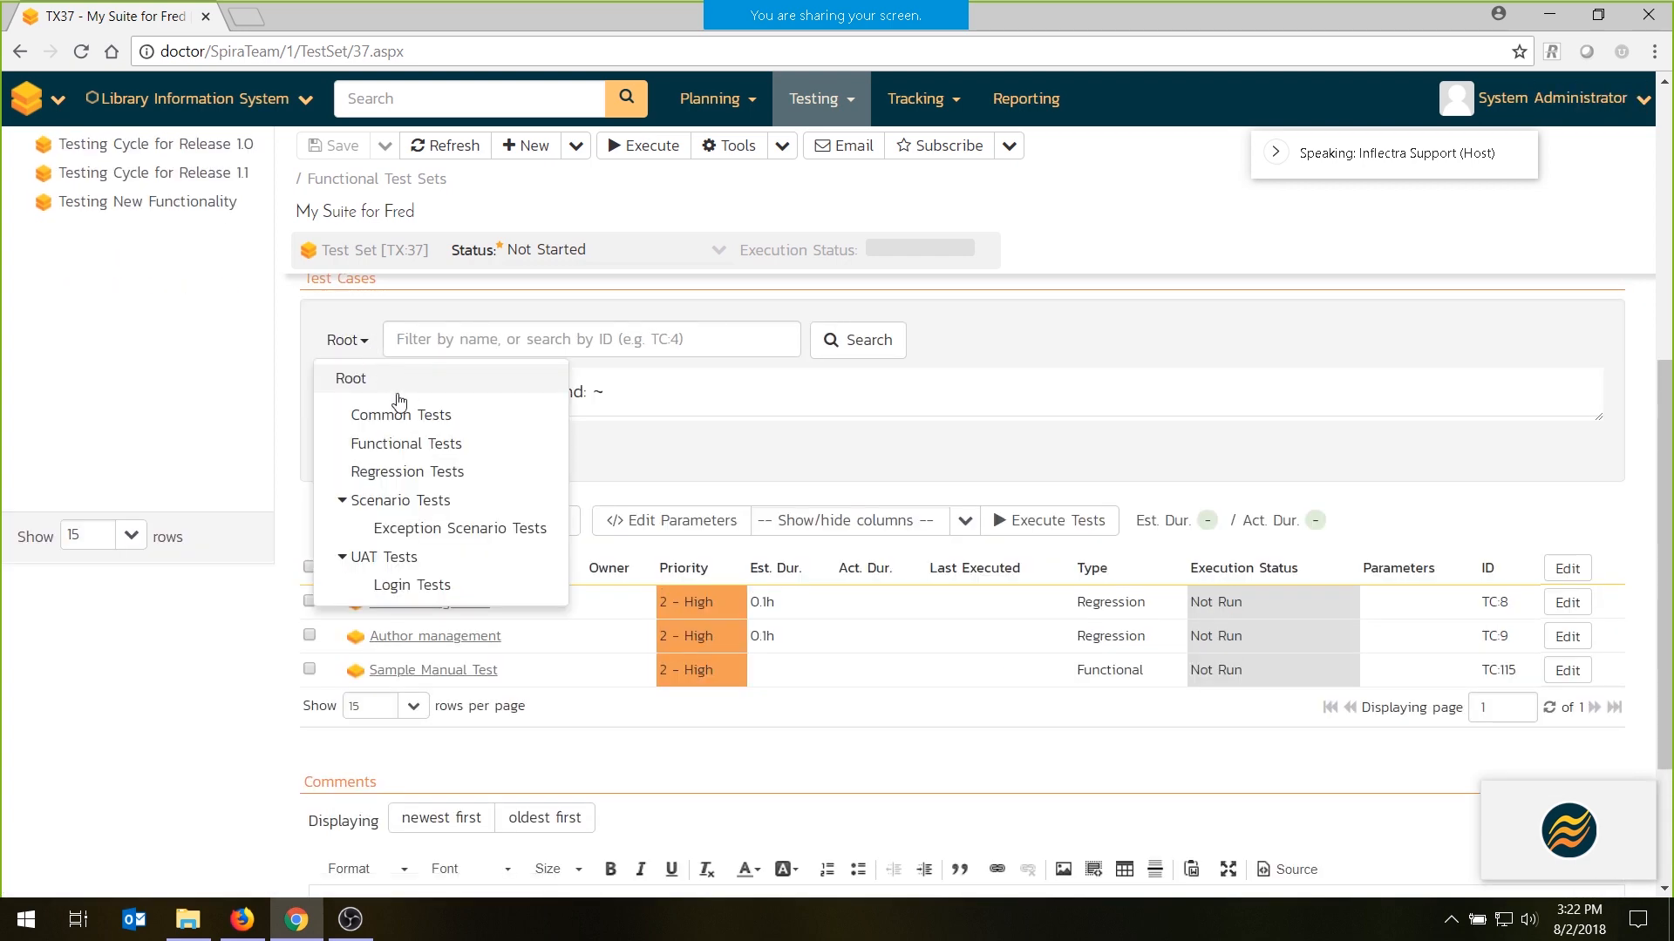
left_click(406, 444)
left_click(332, 437)
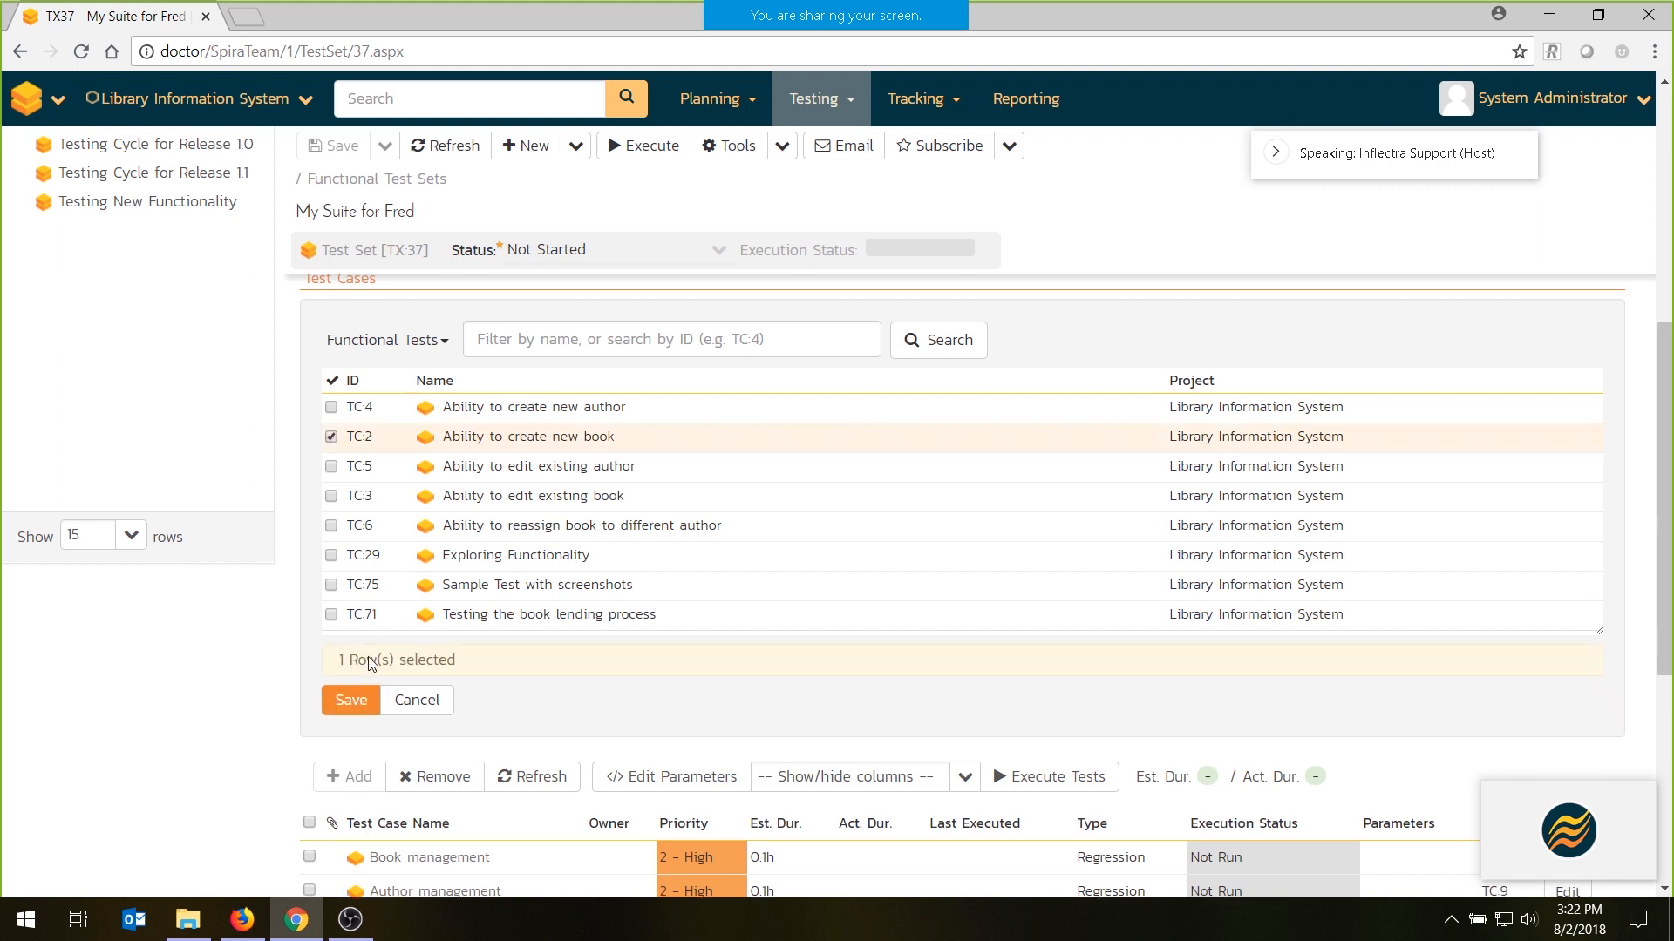
left_click(351, 700)
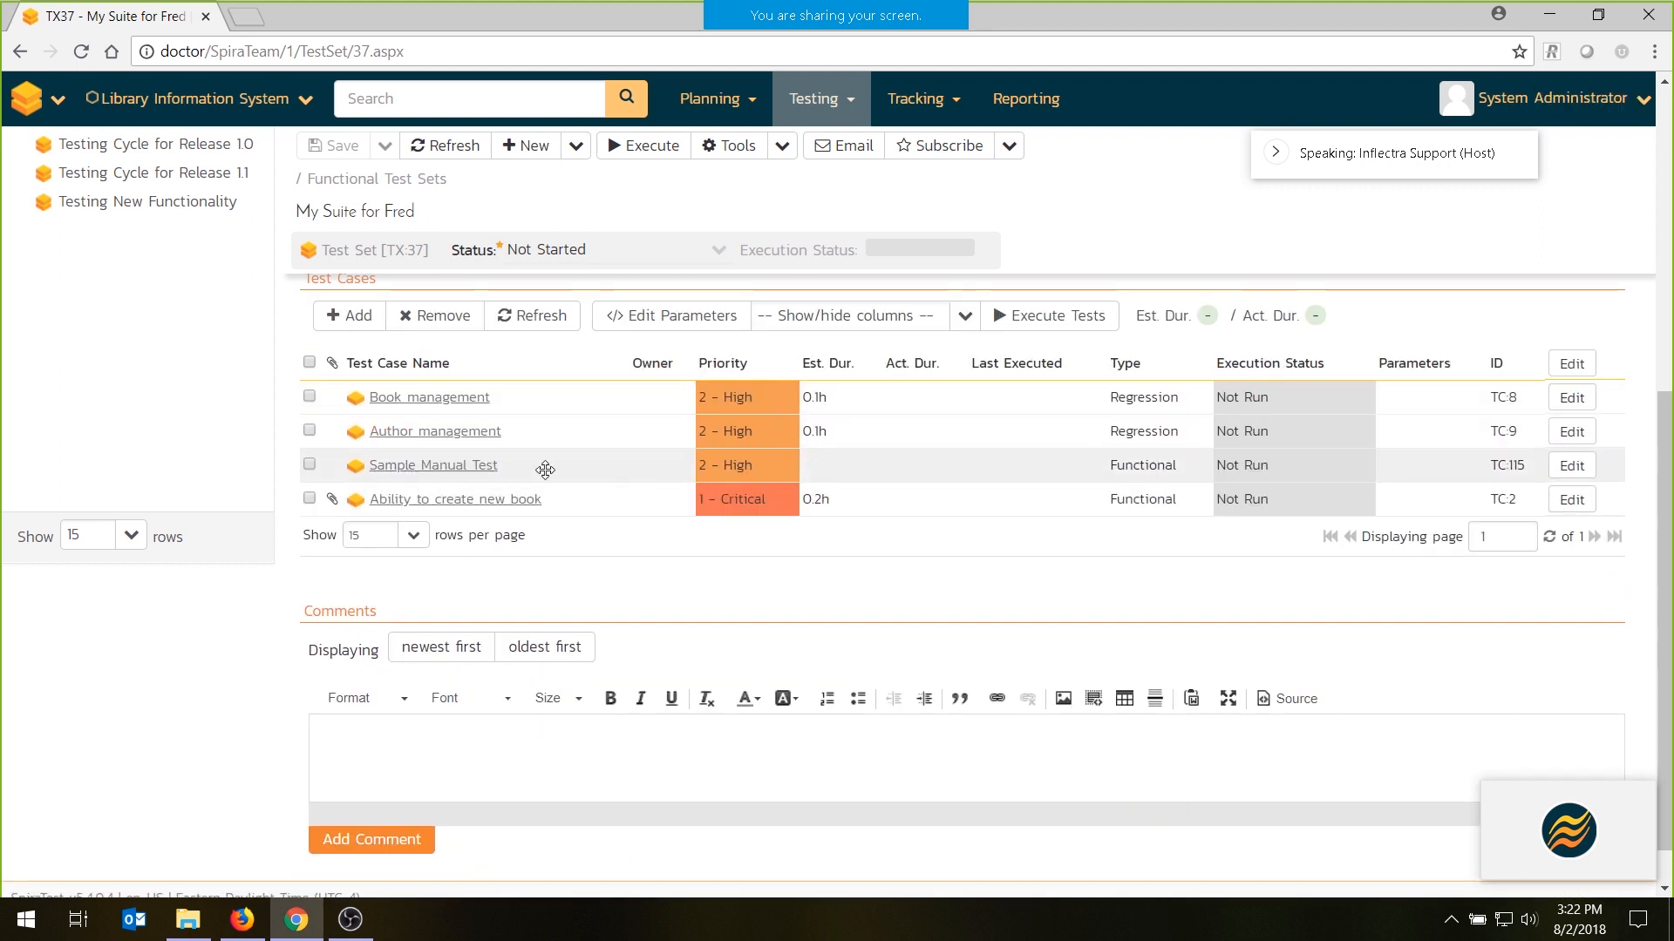
left_click_drag(544, 468, 545, 408)
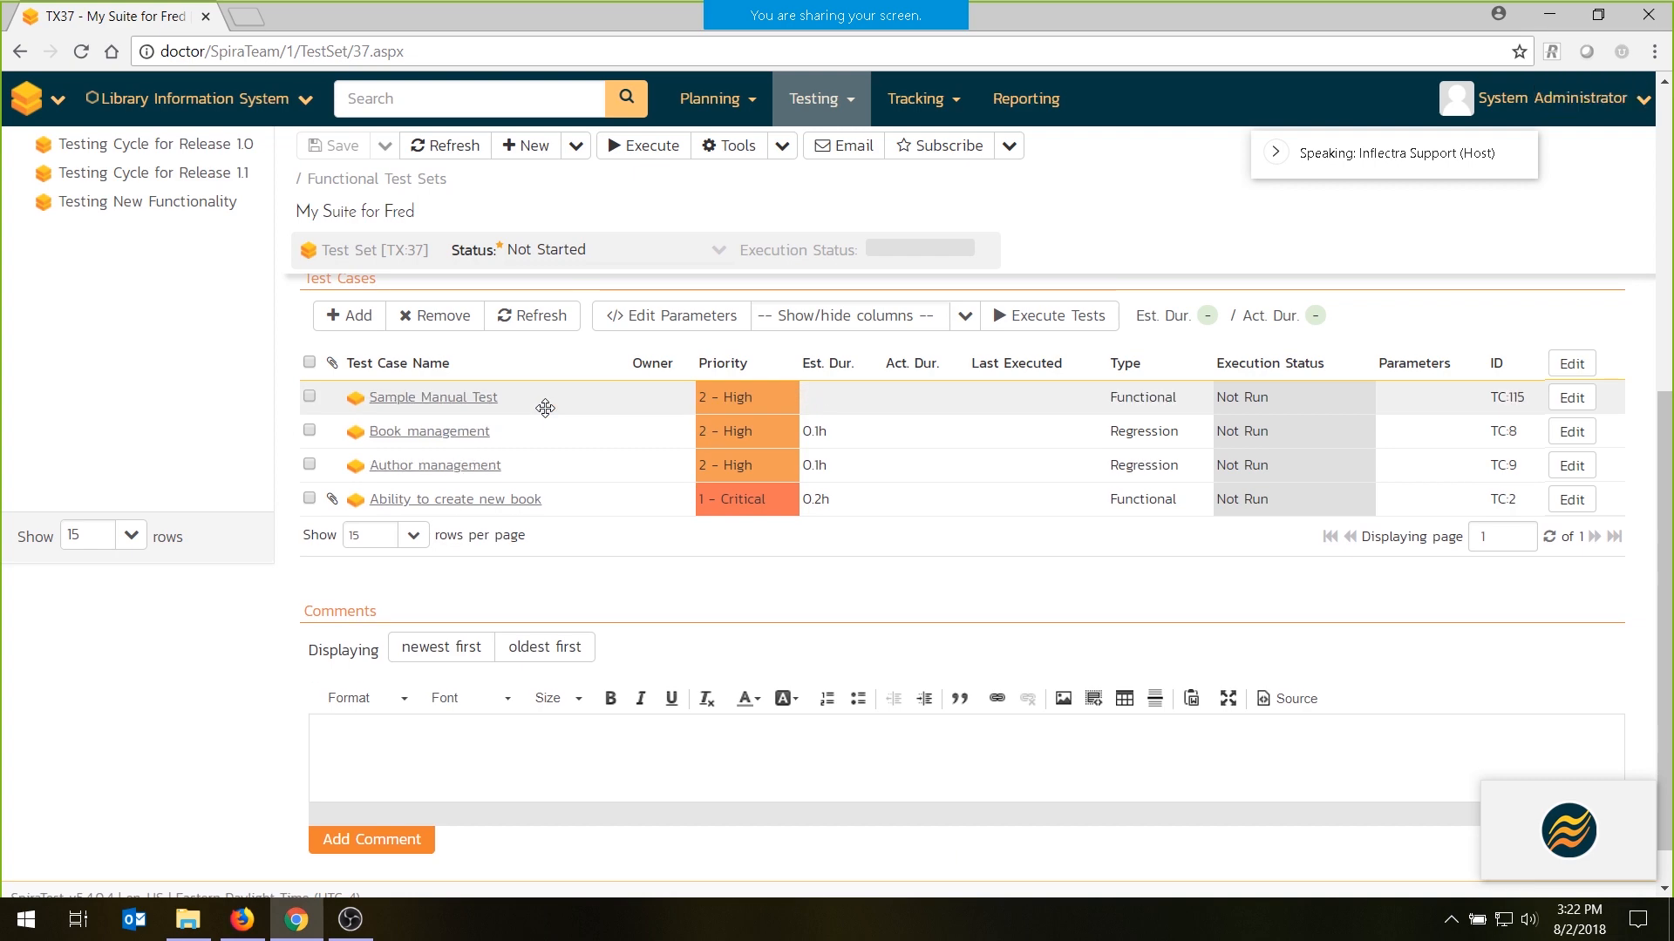
- Assign the tester as the test set's owner and set the planned date to 08/03/2018 3:22 PM
scroll(545, 408, "up", 6)
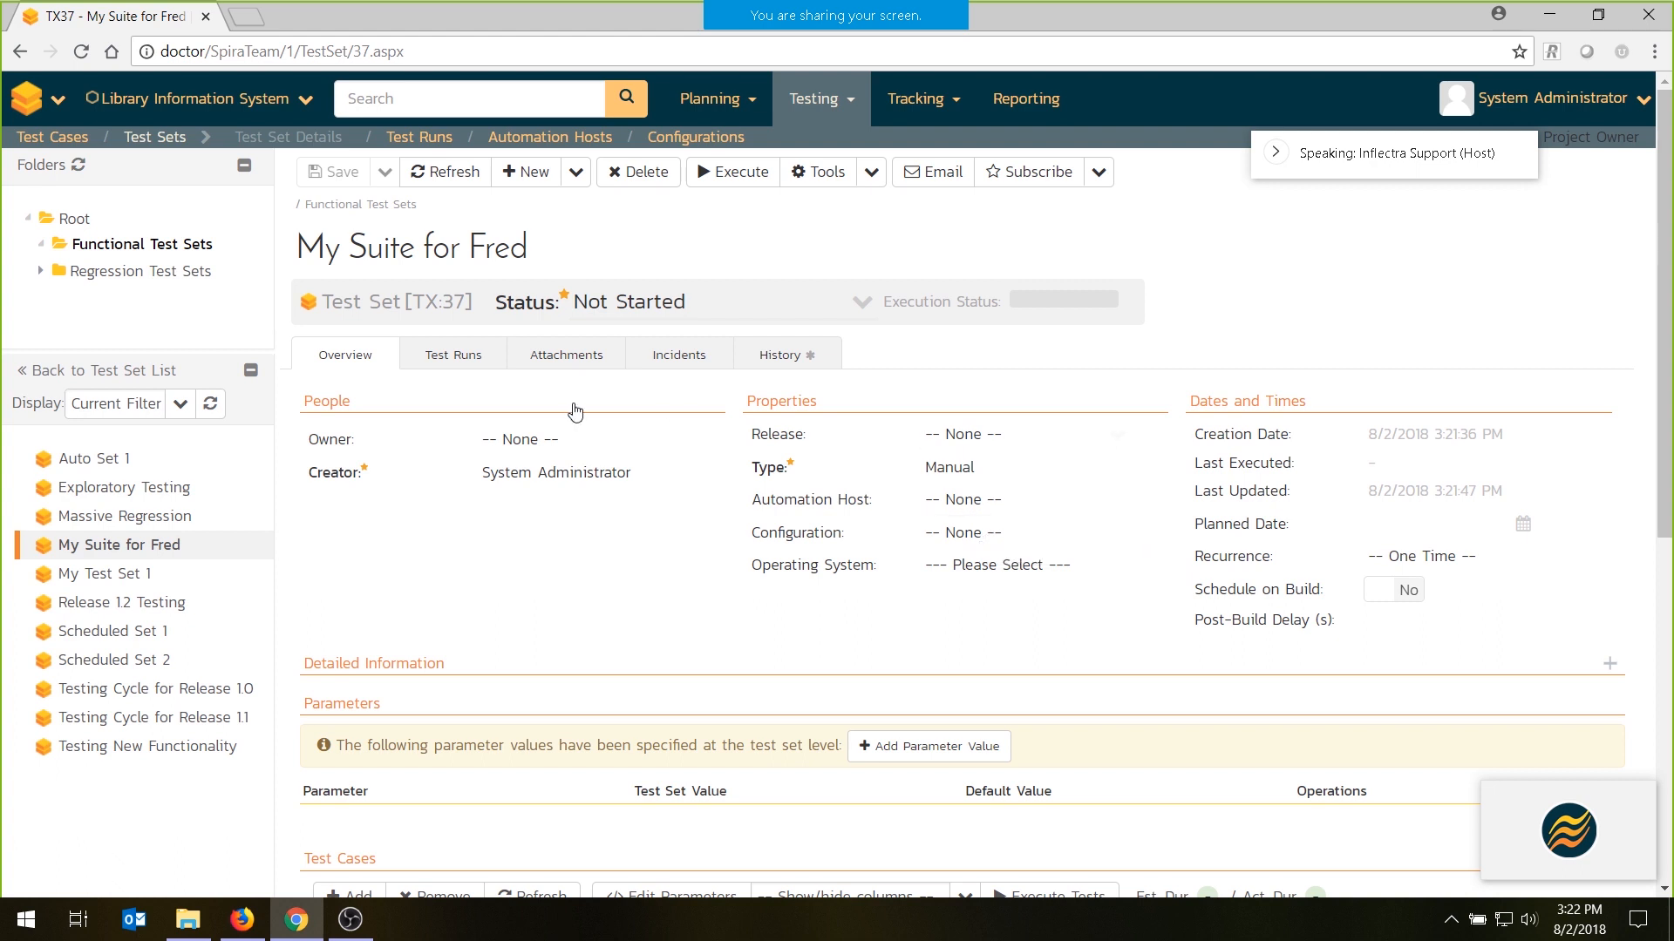
left_click(514, 439)
left_click(539, 601)
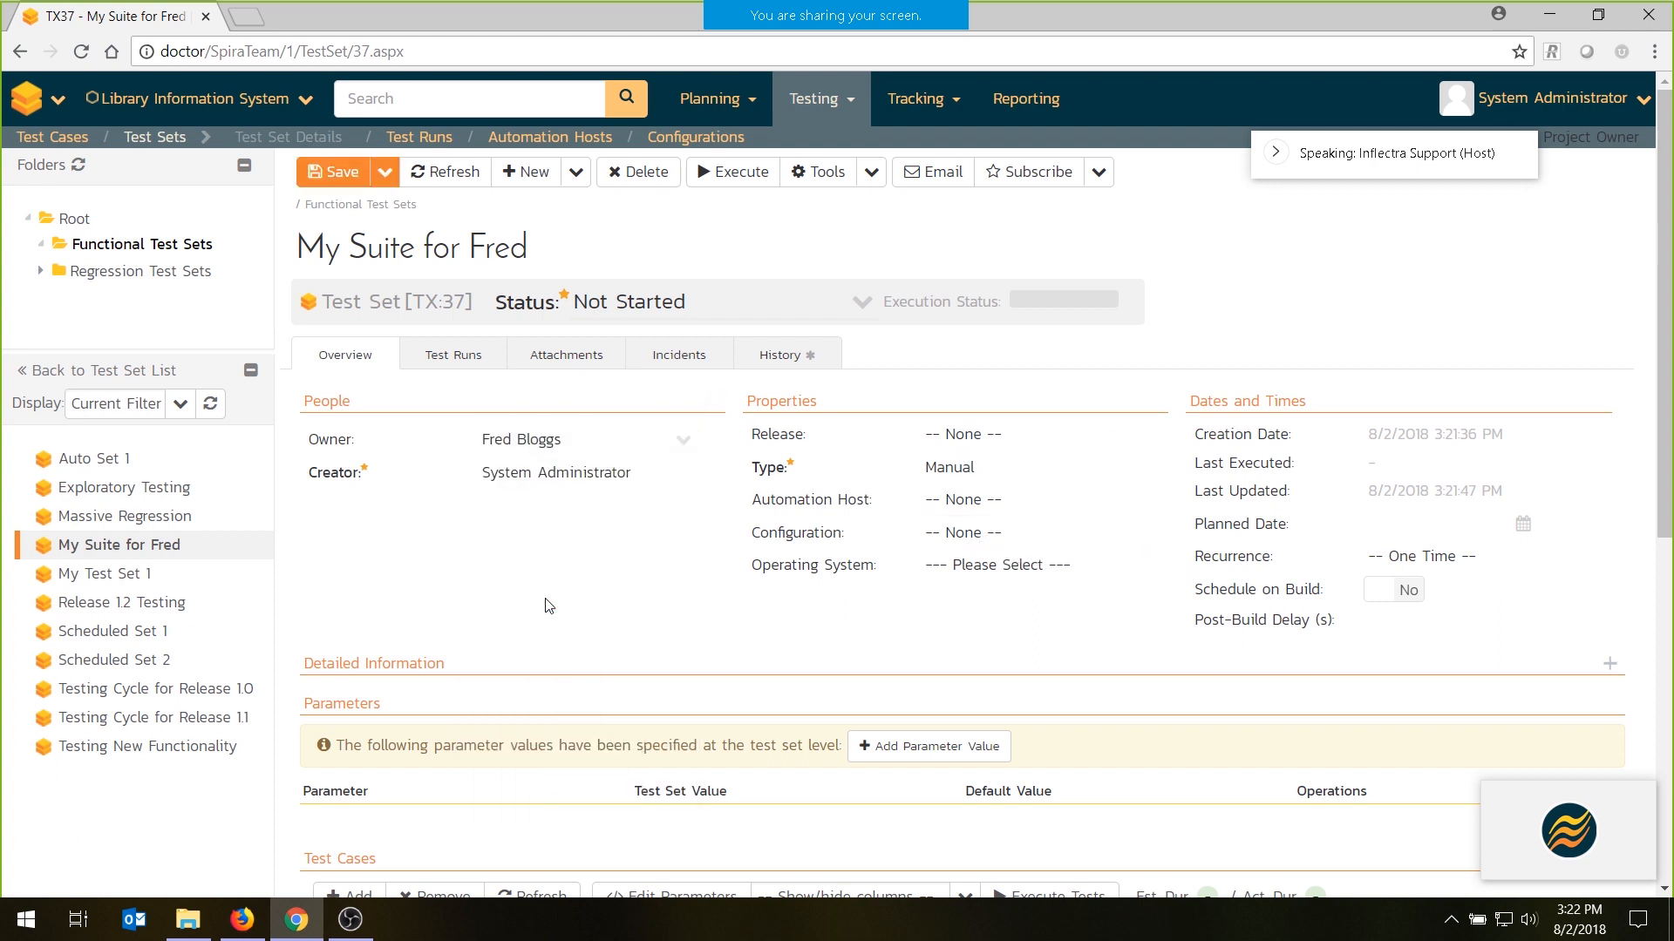
left_click(1405, 525)
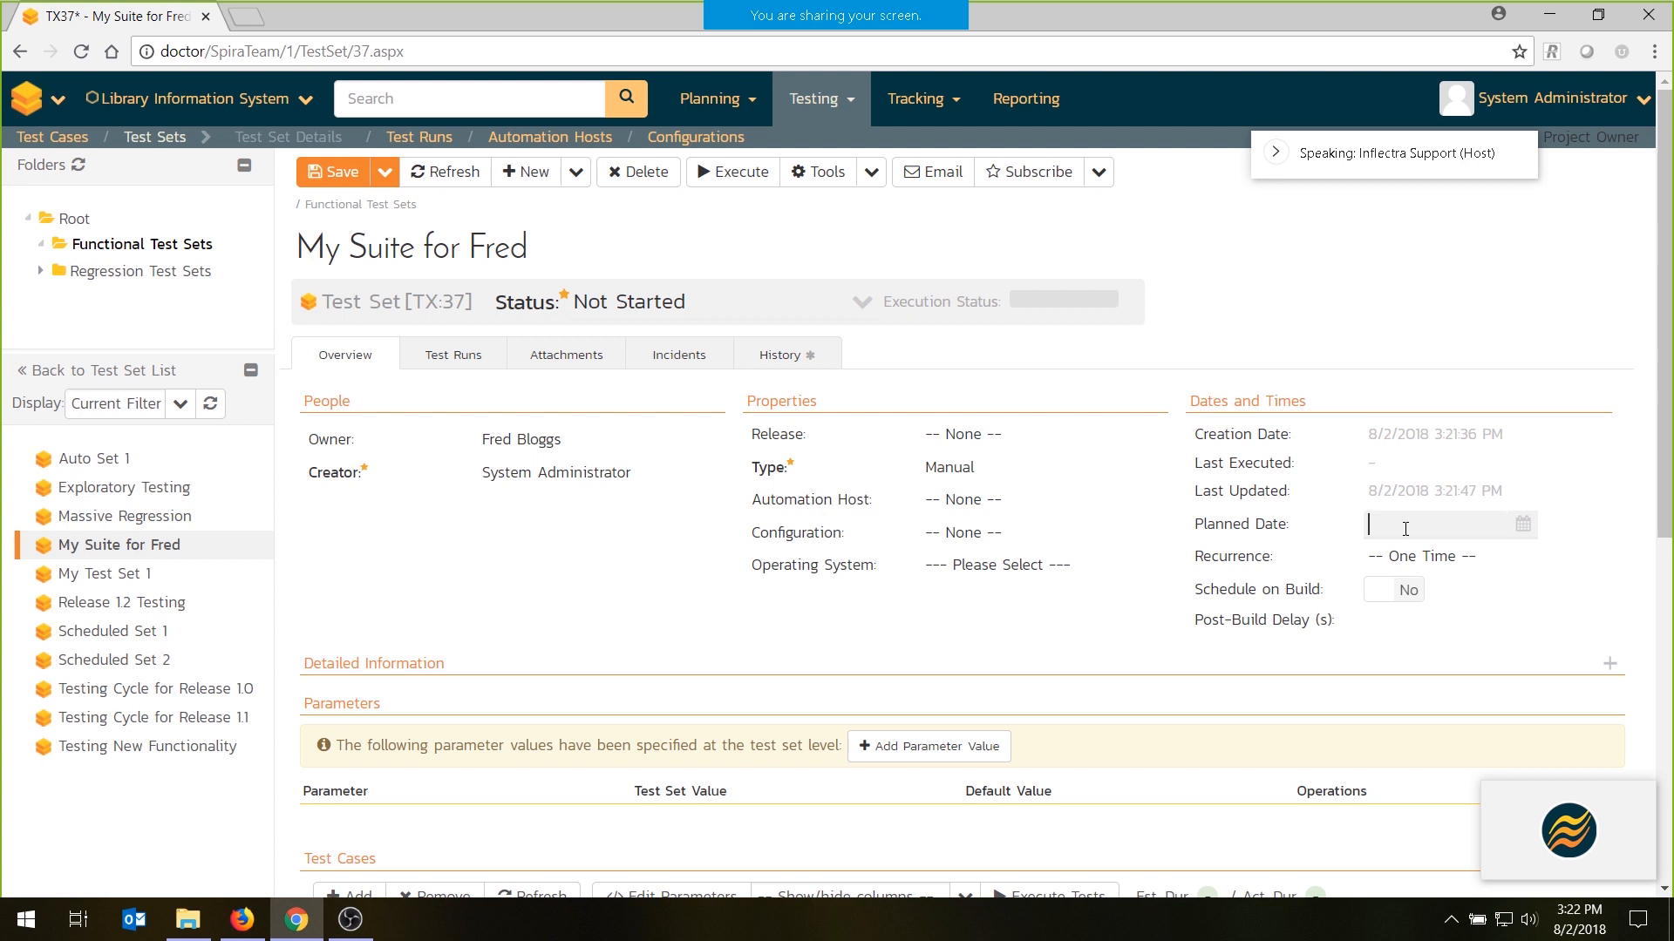
left_click(1523, 524)
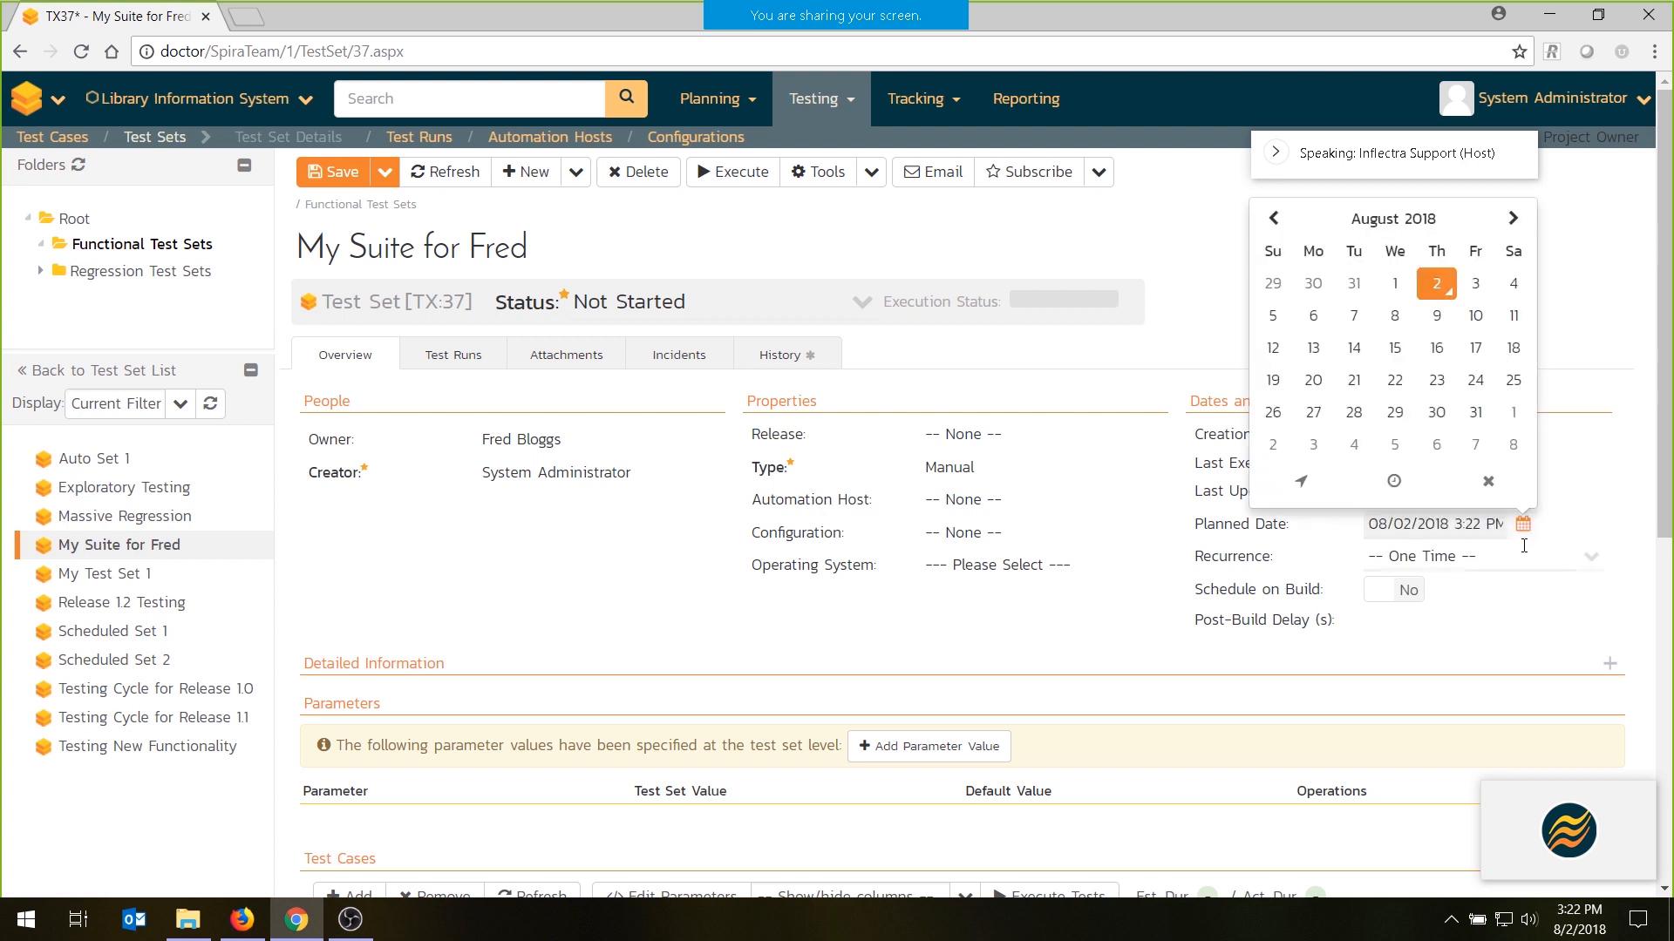
left_click(1598, 436)
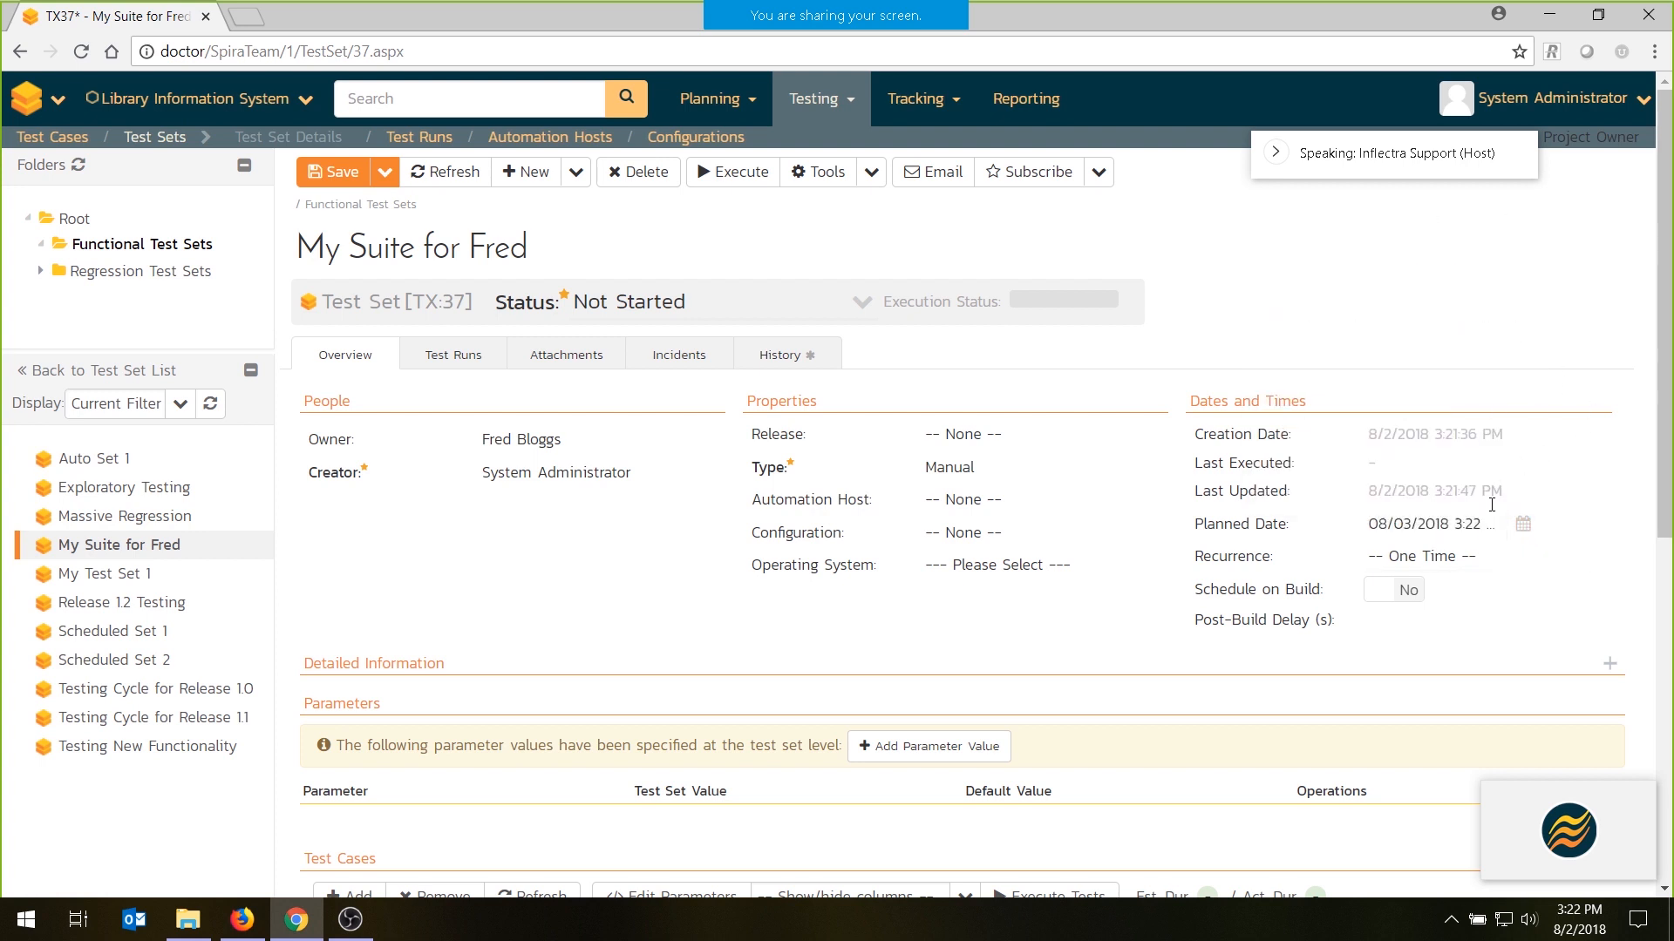
- Set the test set's release to 1.0.0.0 - Library System Release 1
left_click(1449, 556)
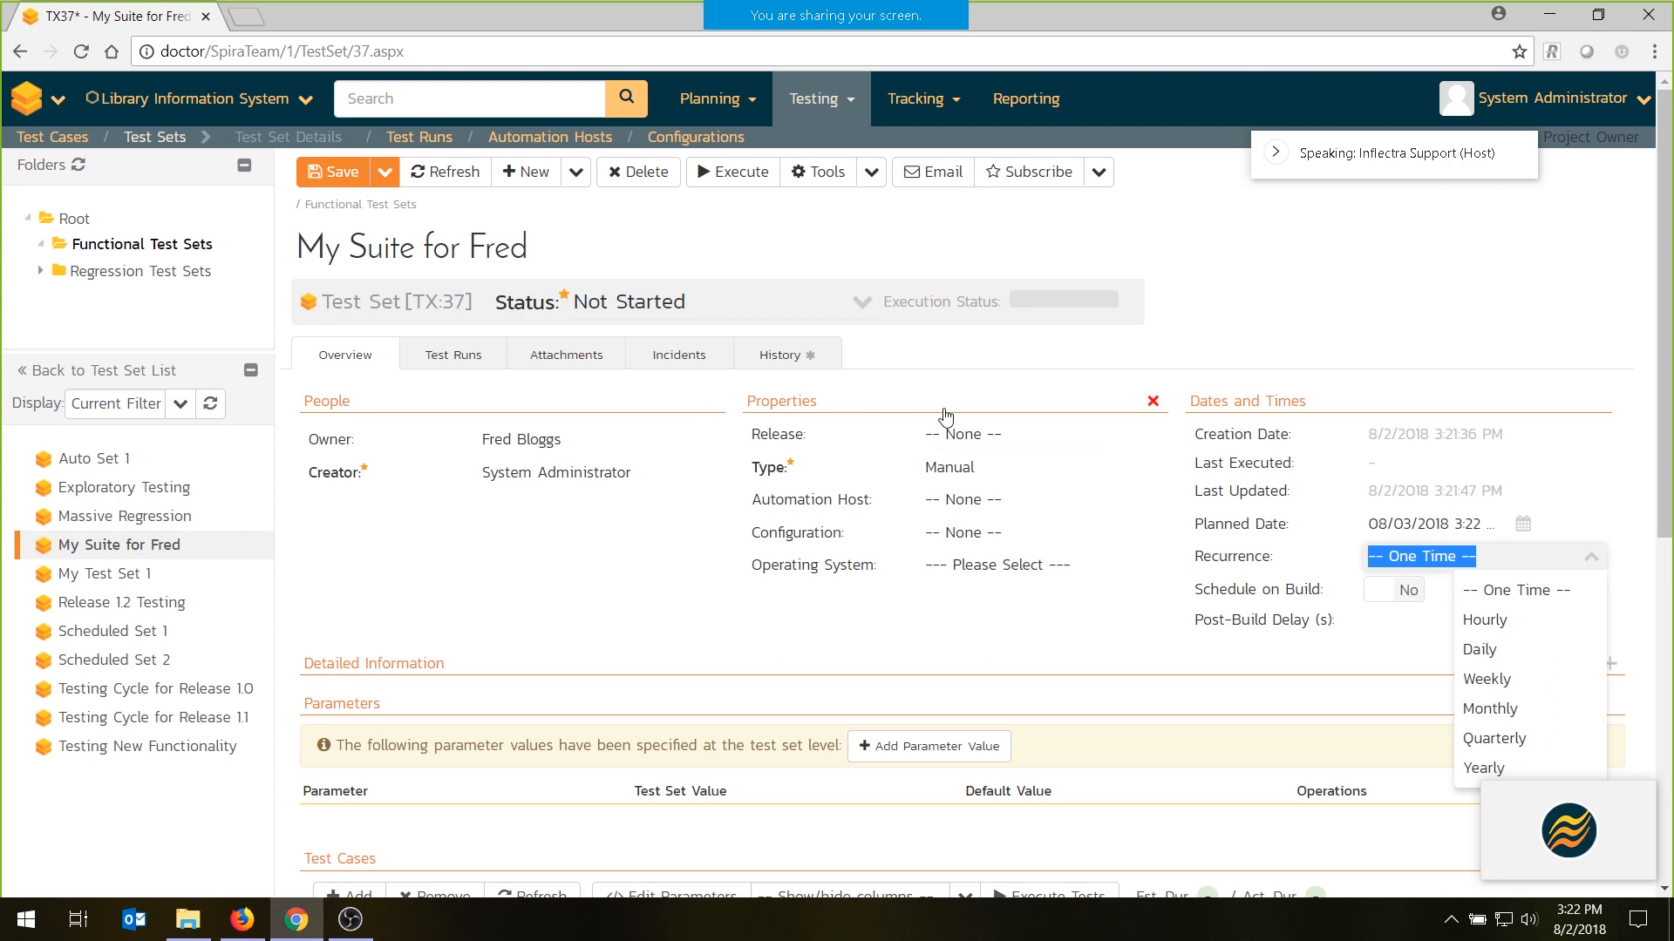
left_click(1001, 436)
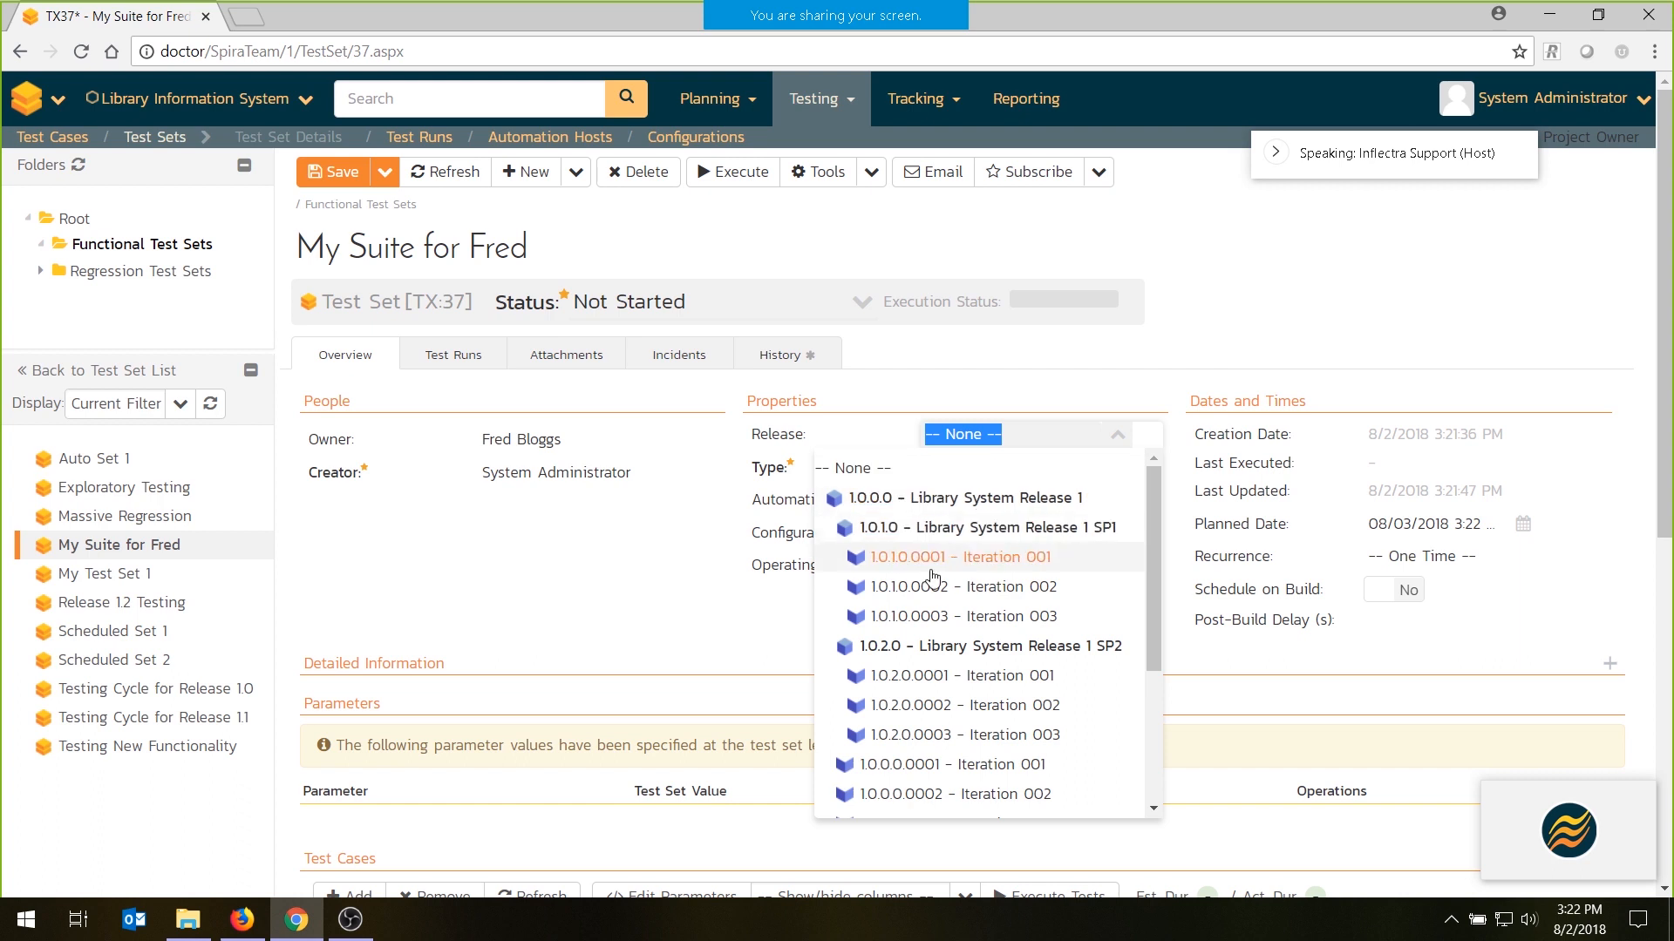
left_click(918, 500)
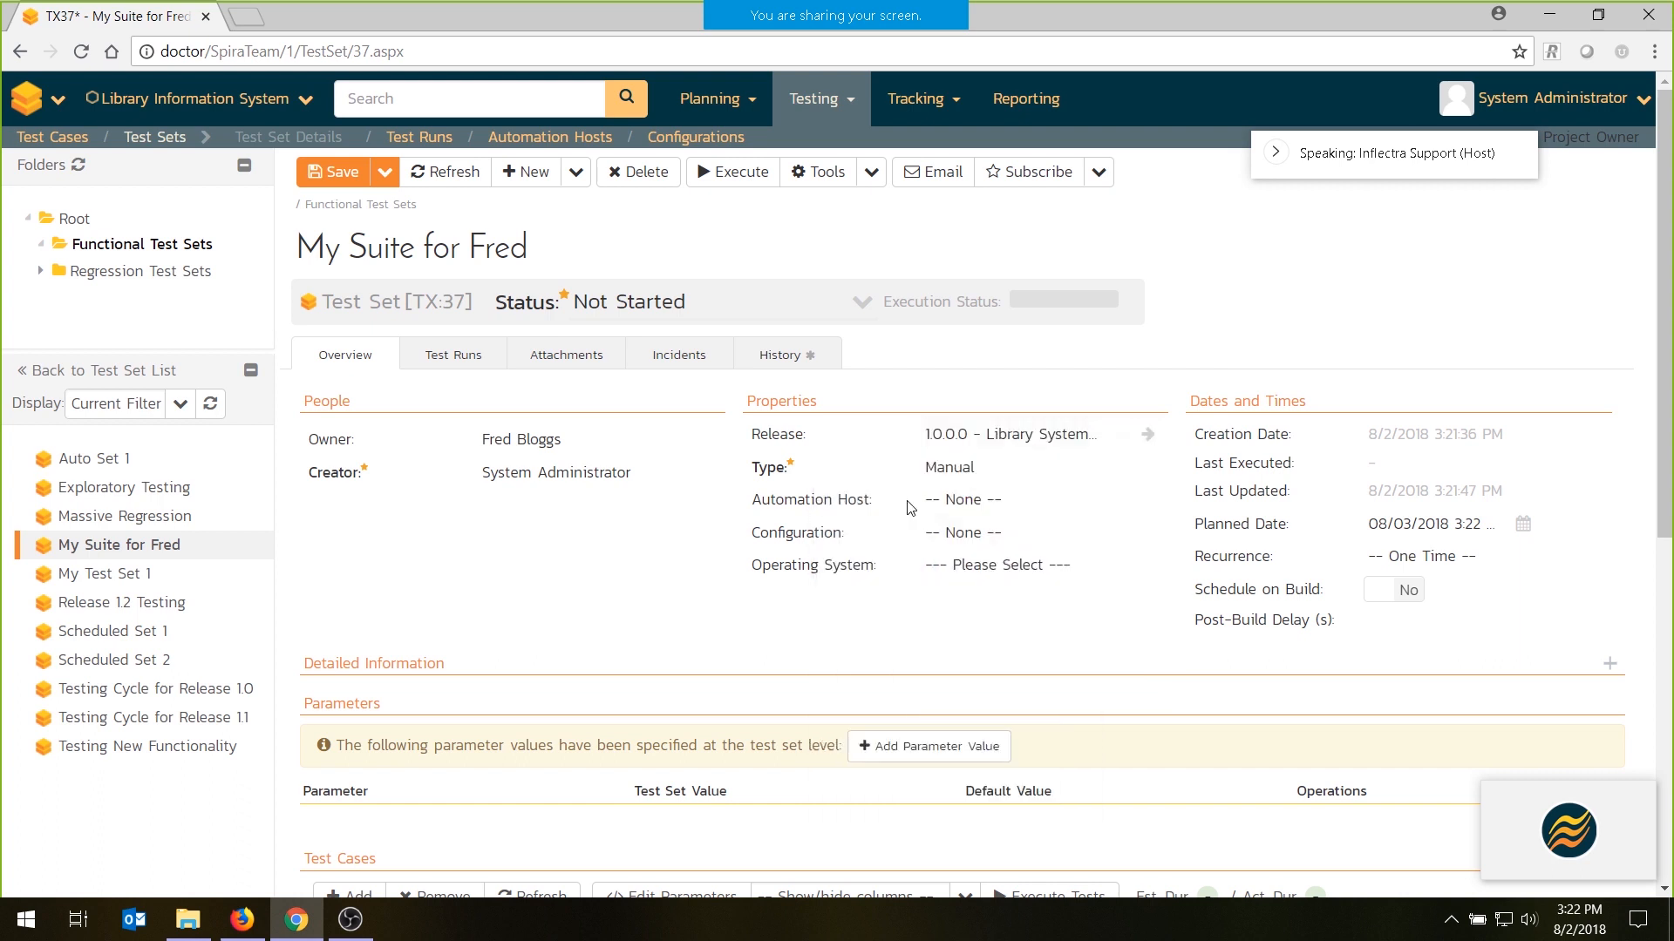
- Set the test set's operating system to Windows 10 and save the test set
left_click(979, 532)
left_click(859, 568)
left_click(1003, 566)
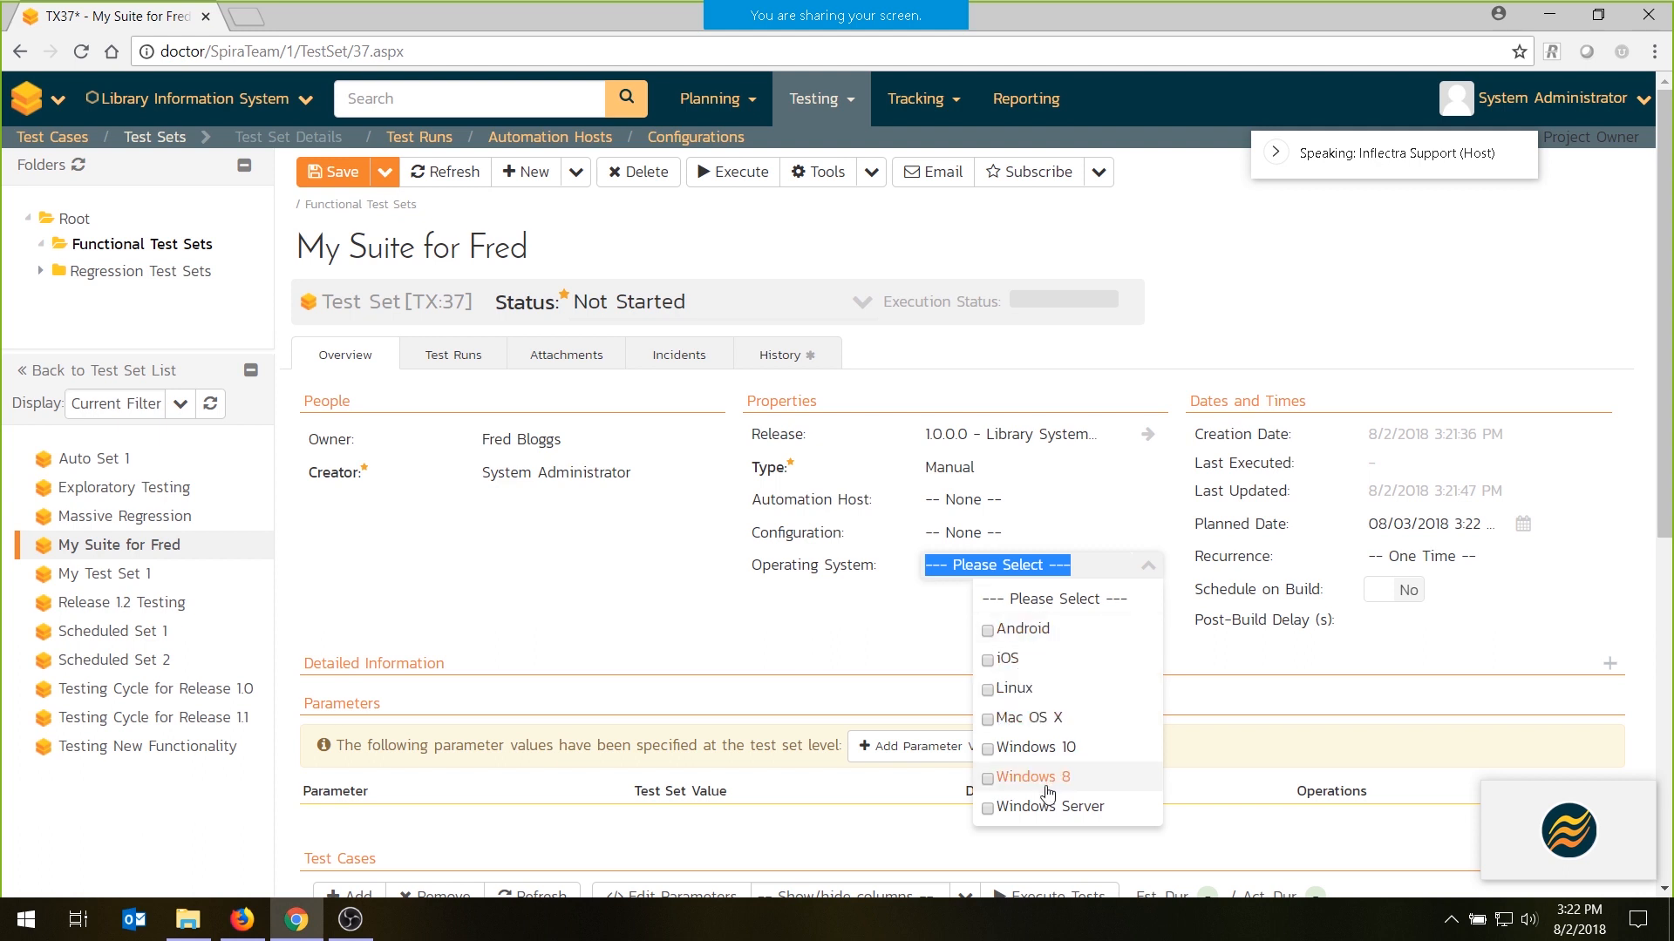
left_click(1042, 748)
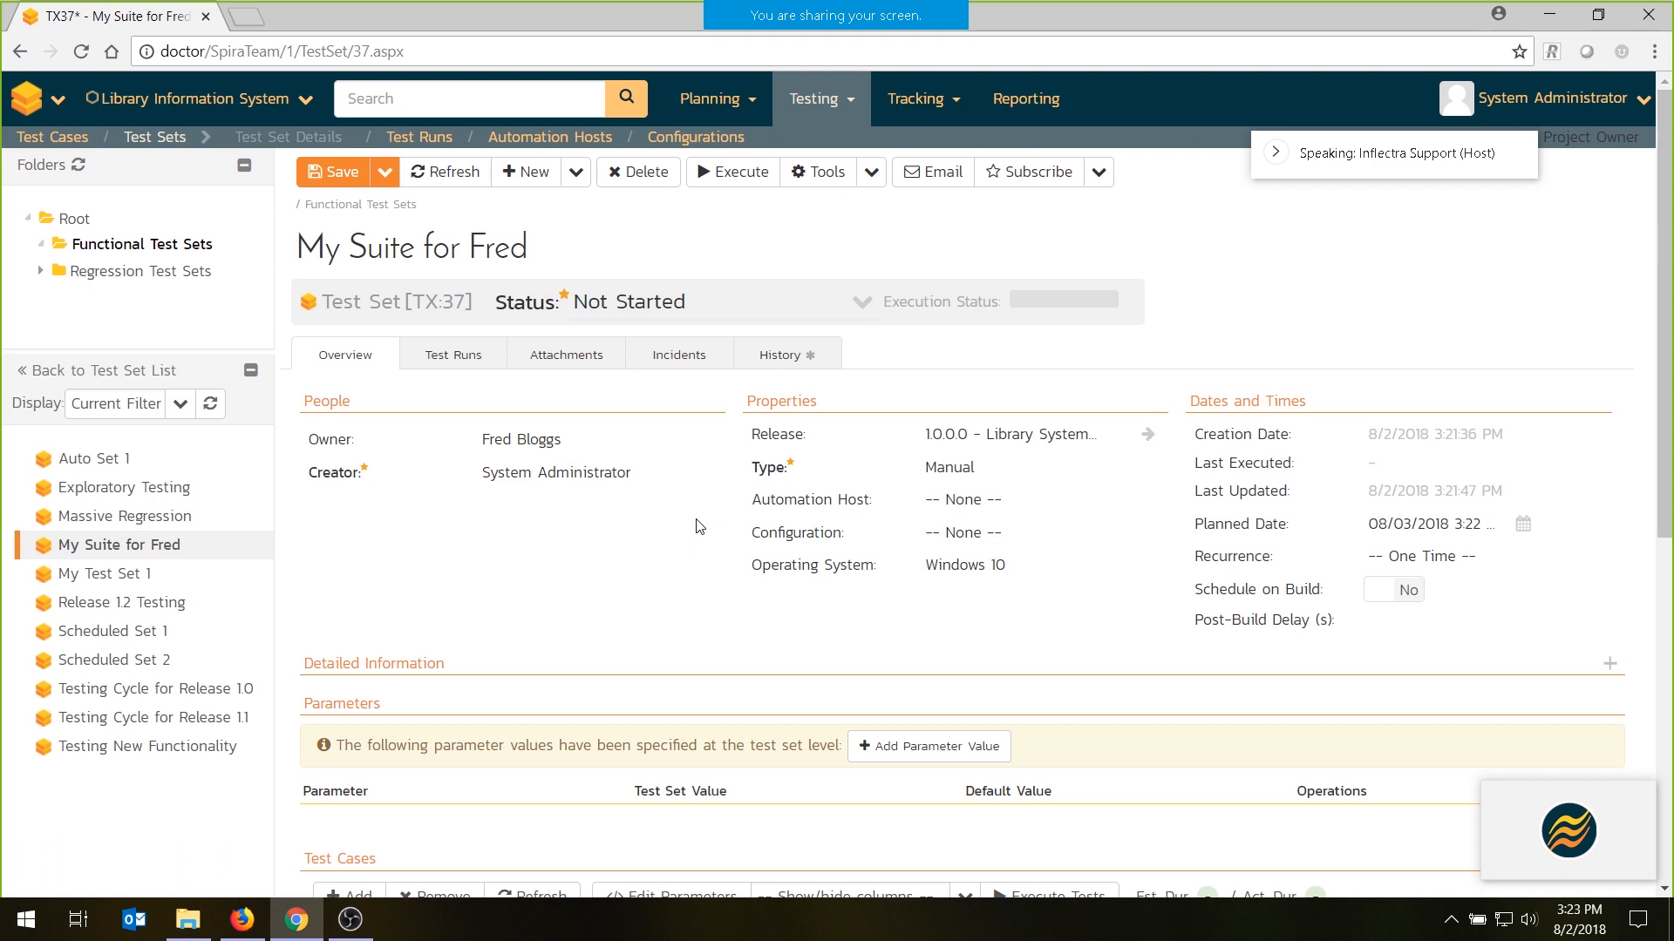
left_click(324, 171)
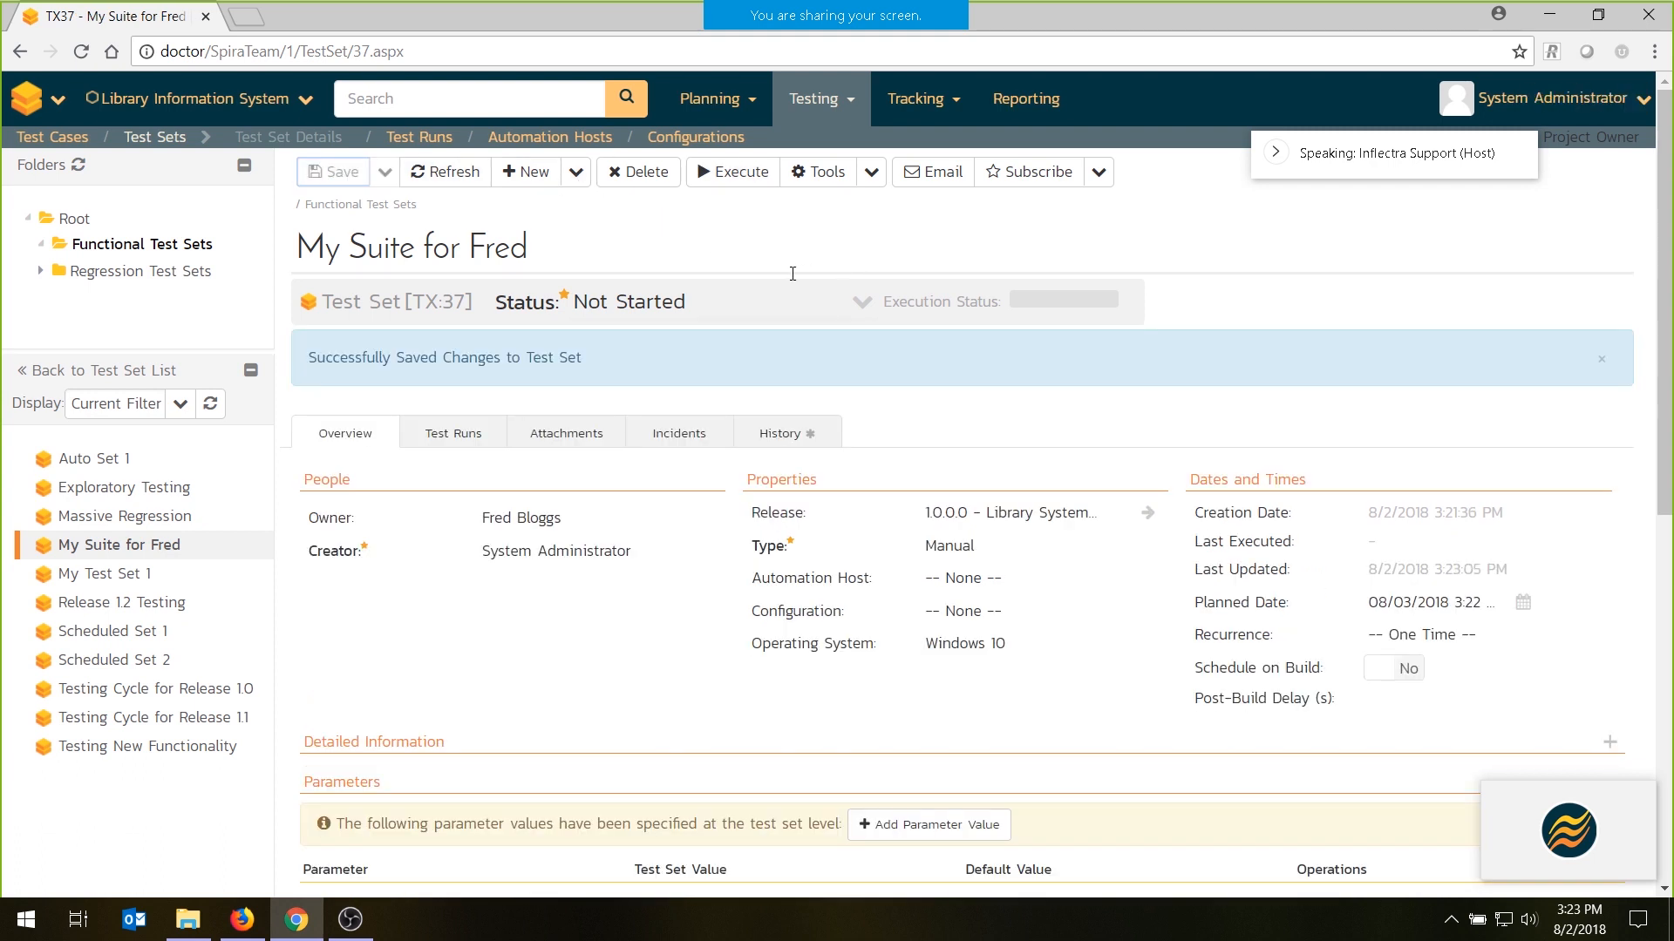
- Log out and log back in as the assigned tester, entering the username and account password and enabling Keep me logged in
left_click(1608, 109)
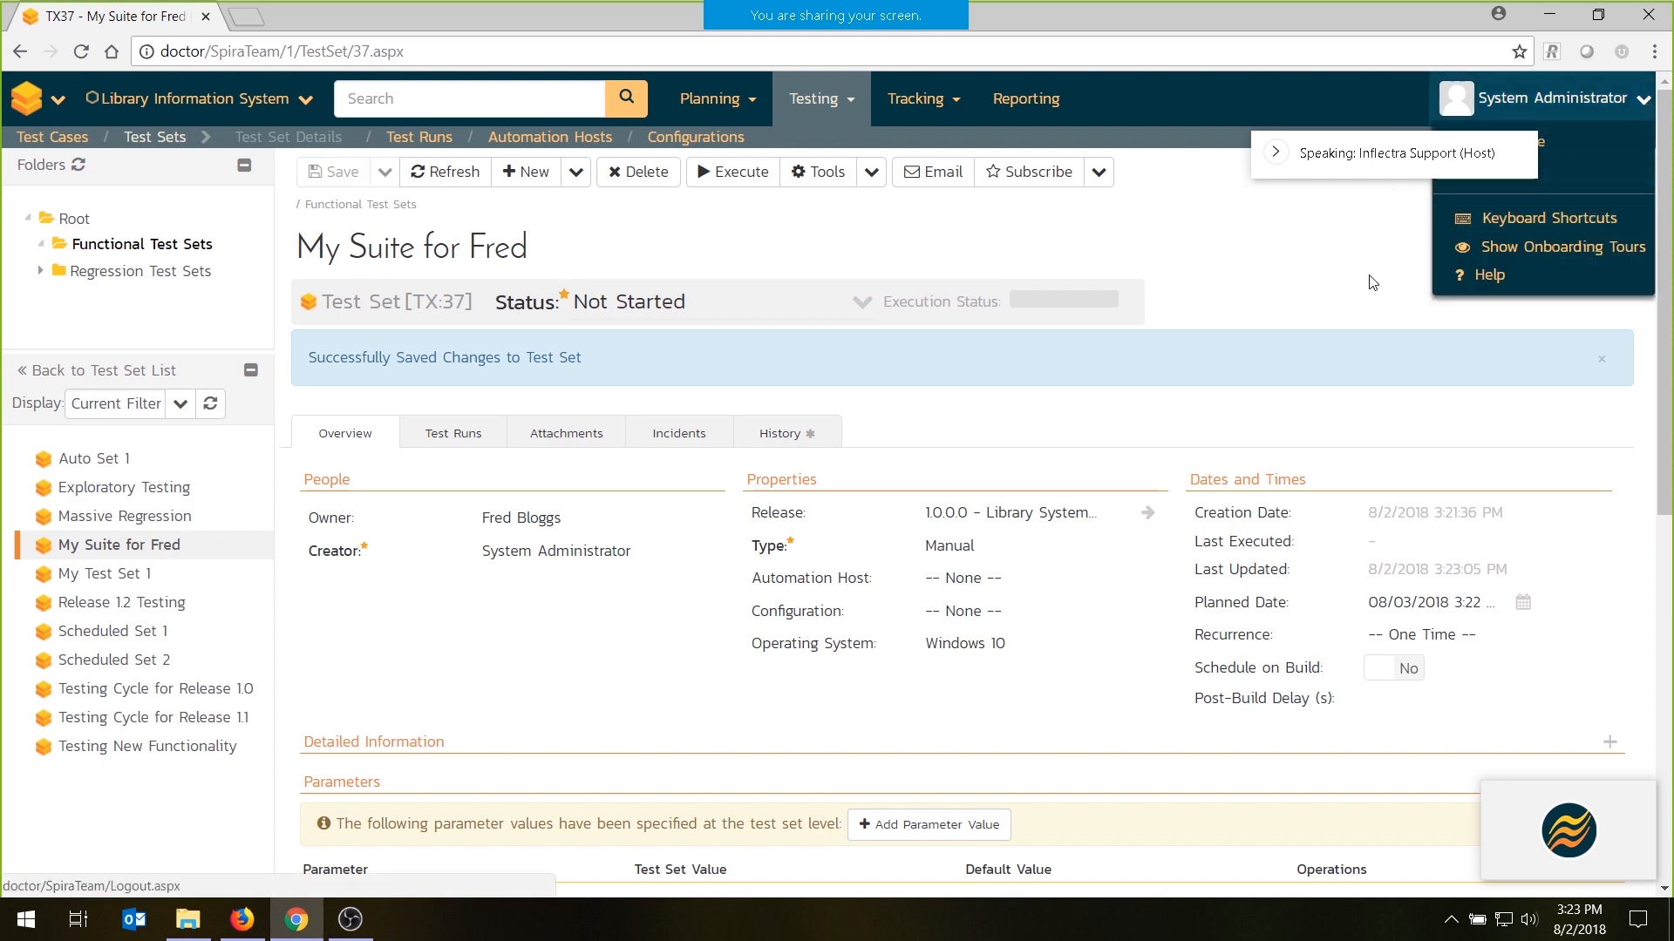
left_click(1550, 170)
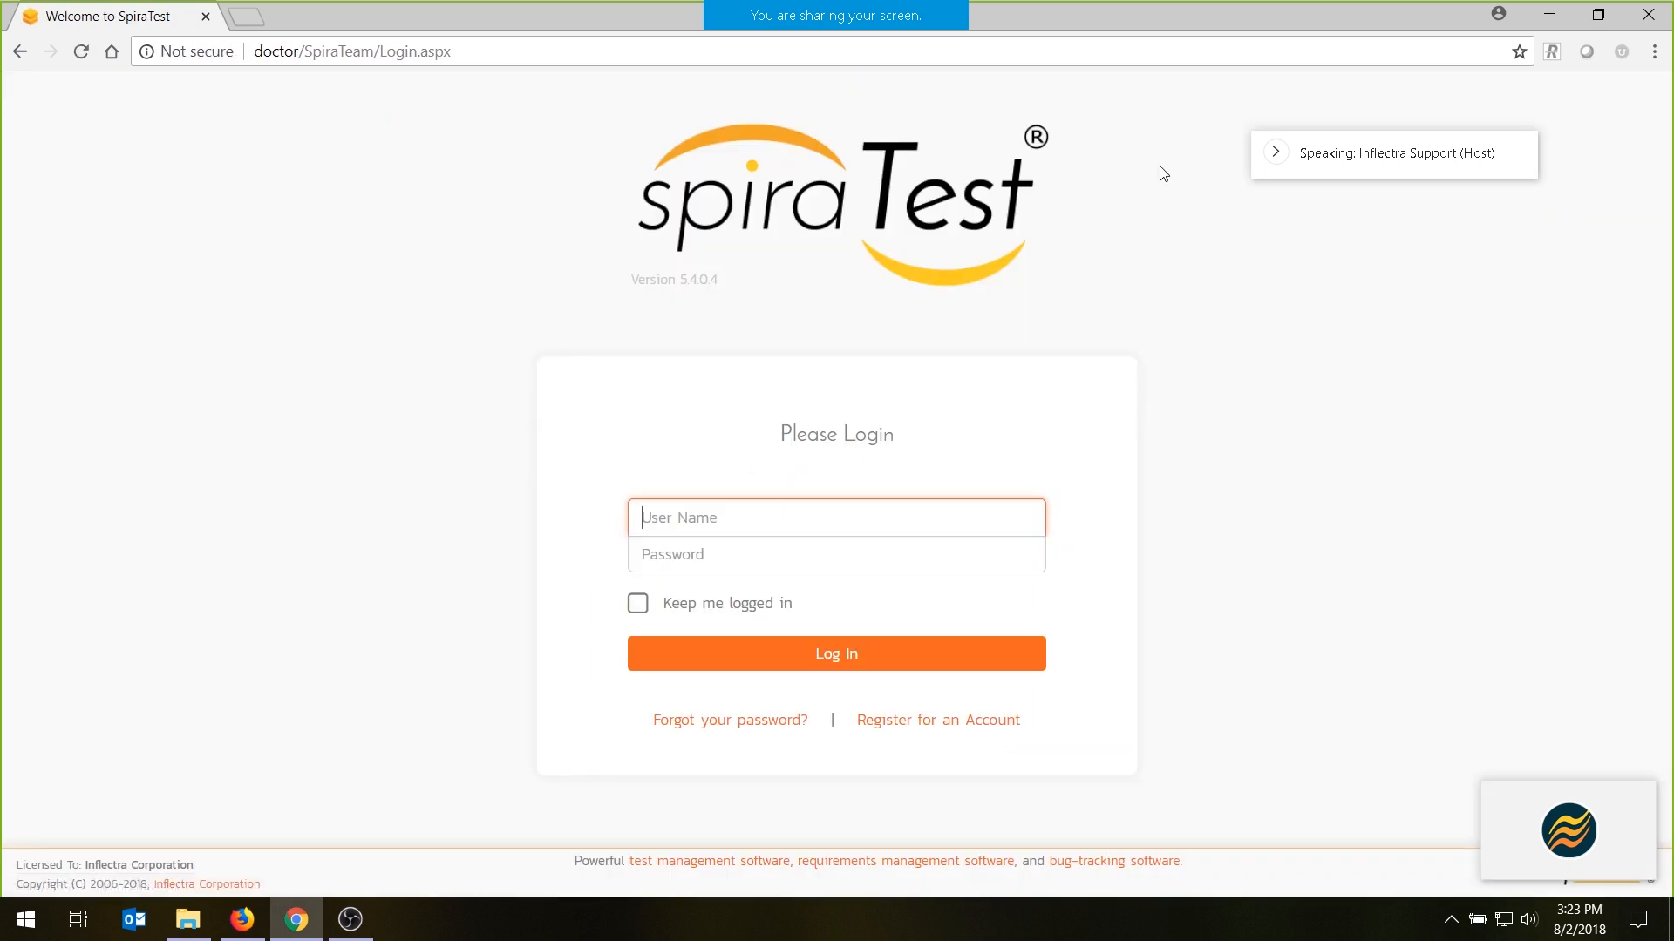
type("fr")
left_click(762, 552)
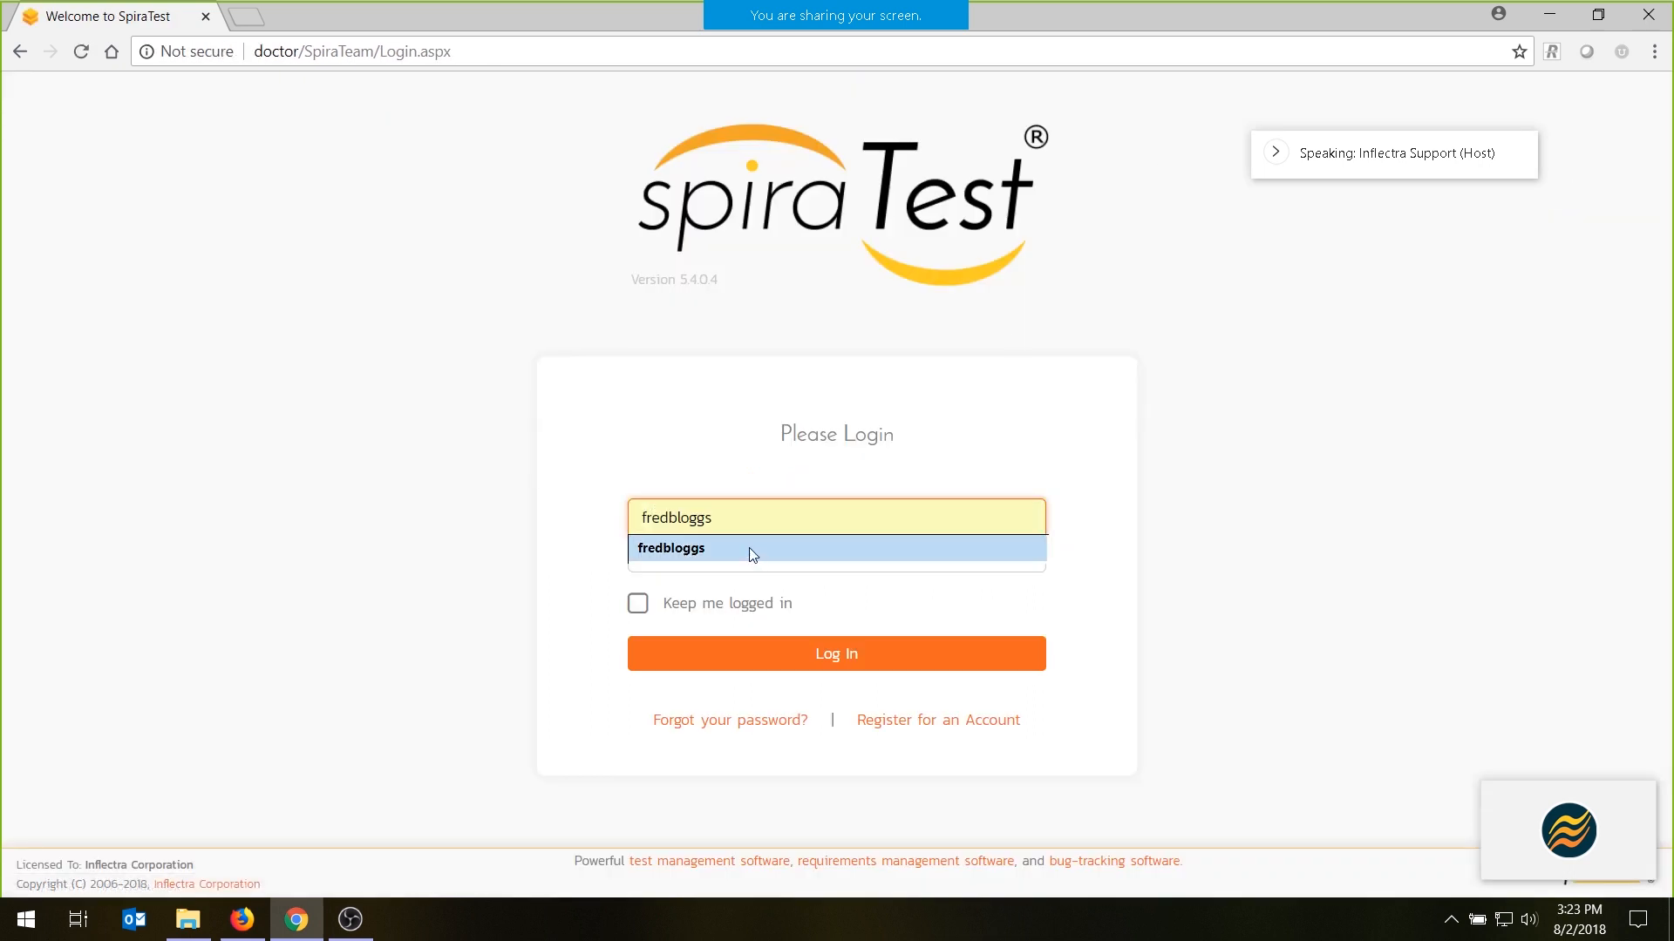
left_click(637, 603)
left_click(716, 566)
type("P")
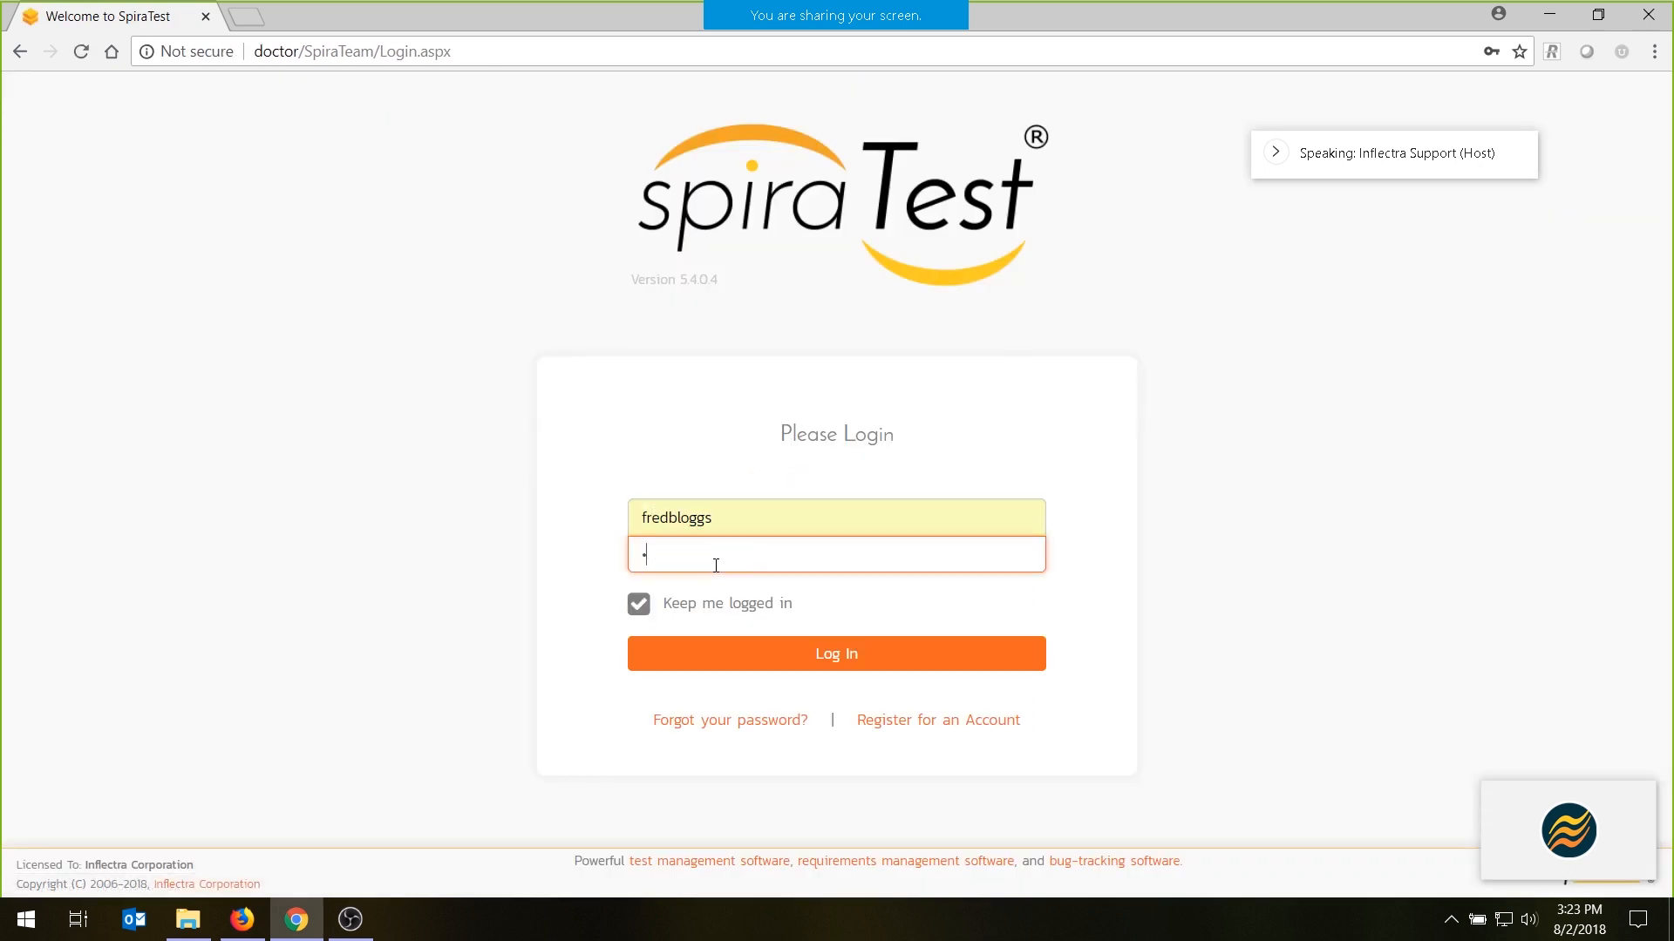
type("leaseChange")
key("Return")
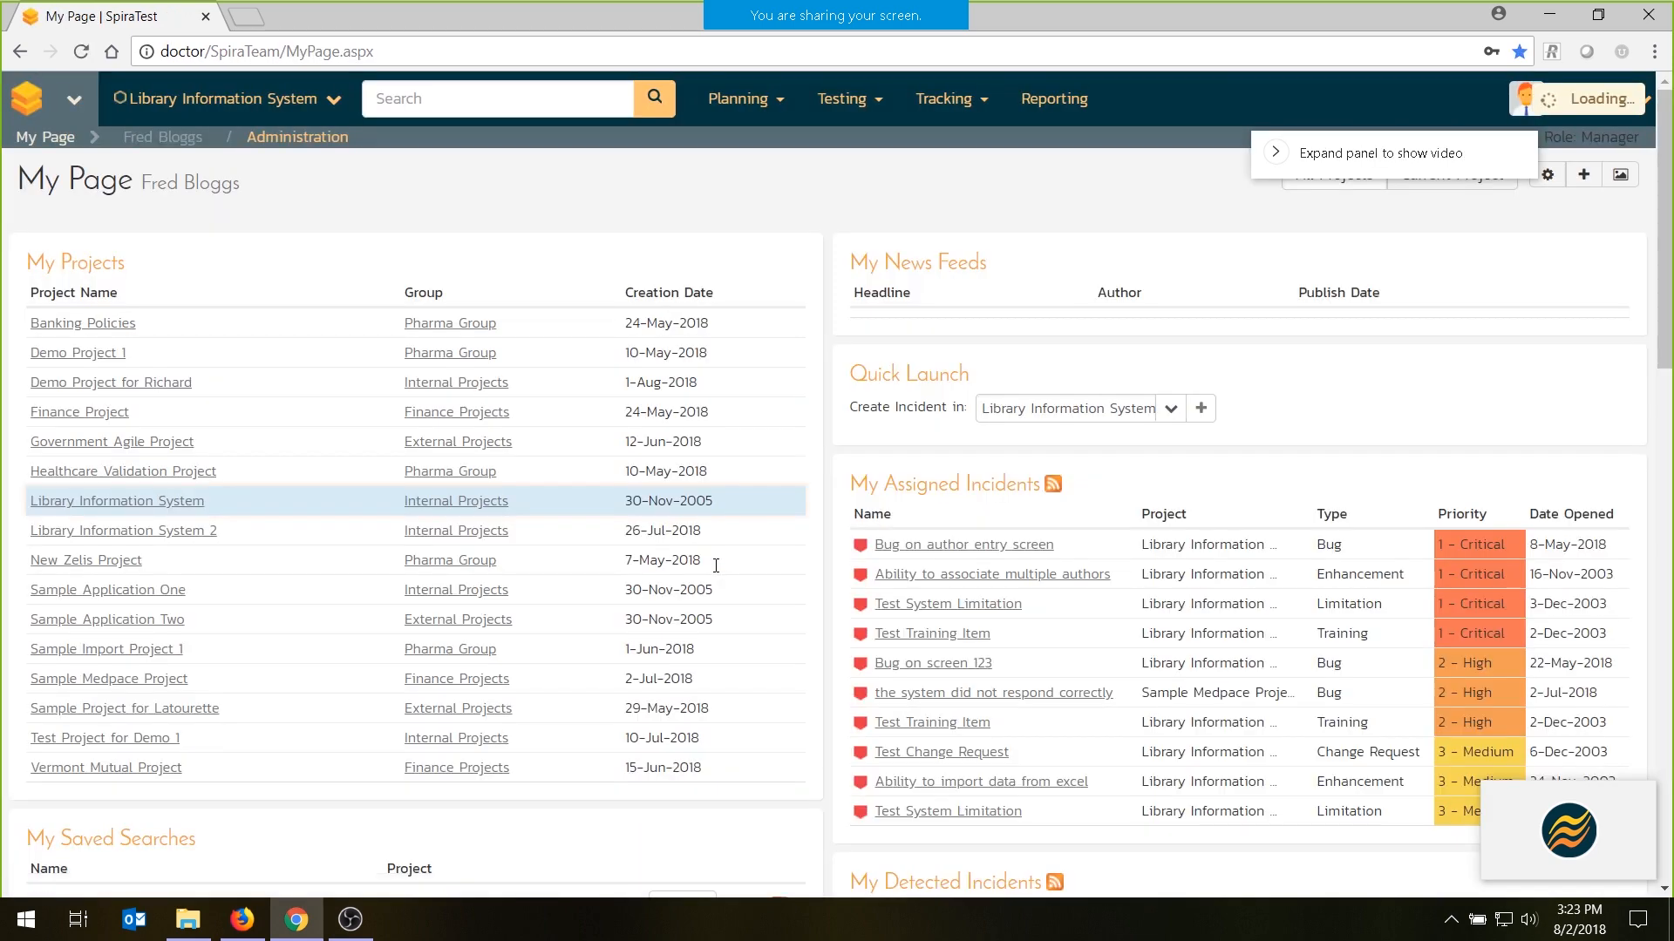
- Start executing the assigned test set due 3-Aug-2018 from My Page, keeping the wizard's preset release and operating system
scroll(620, 168, "down", 6)
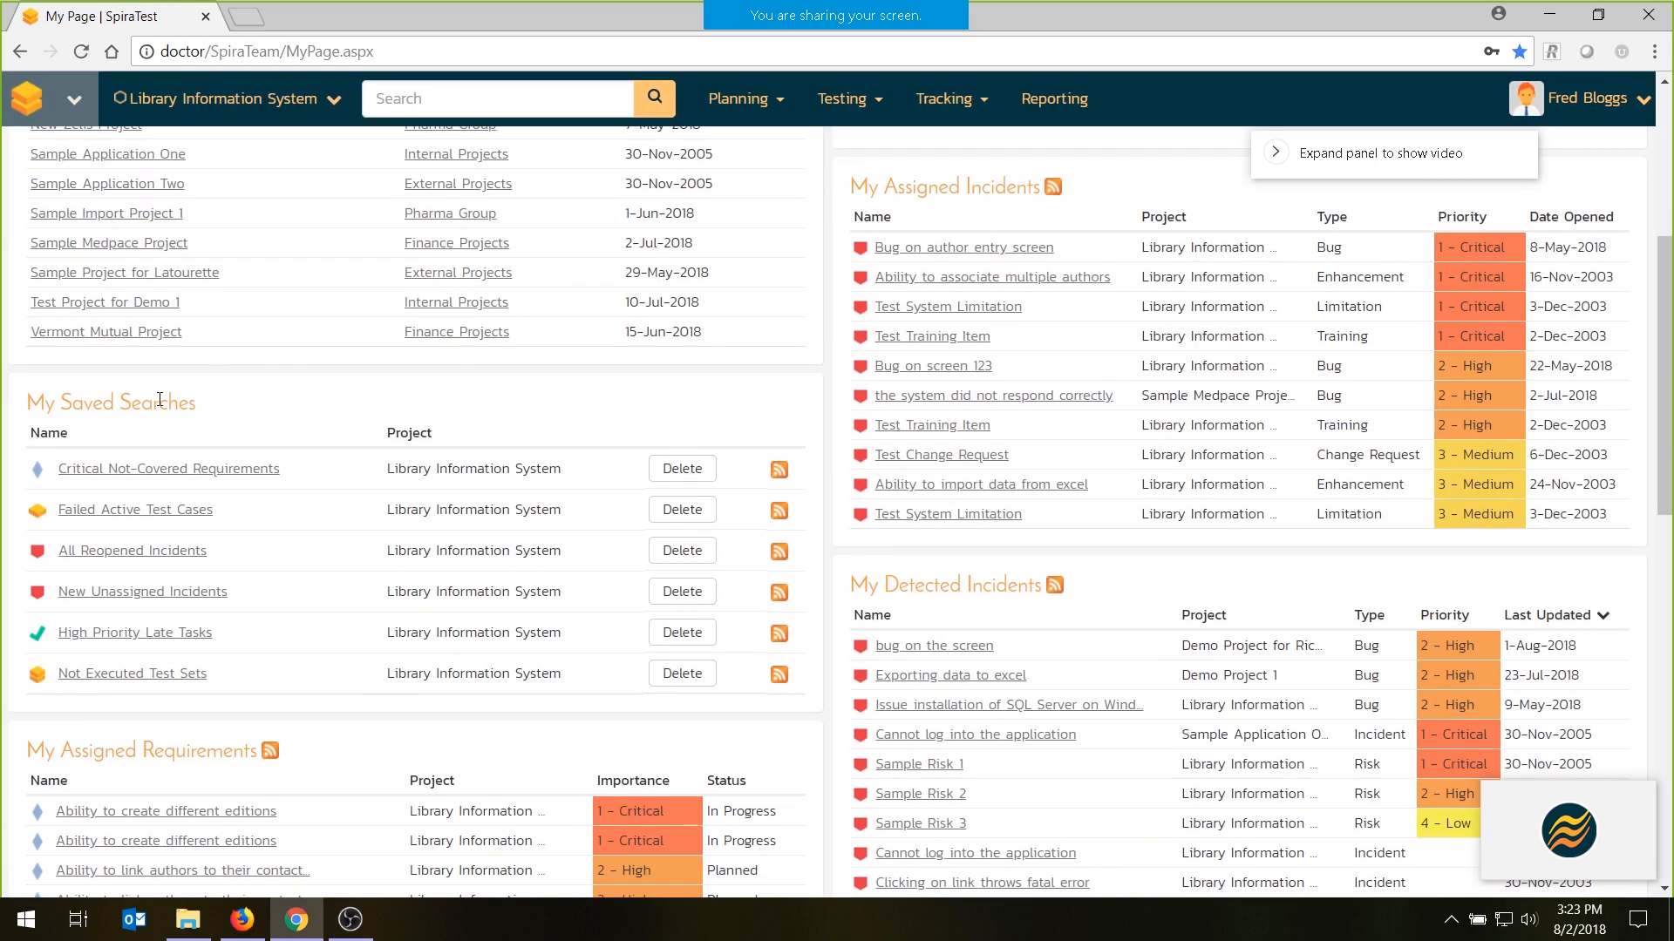
scroll(135, 627, "down", 7)
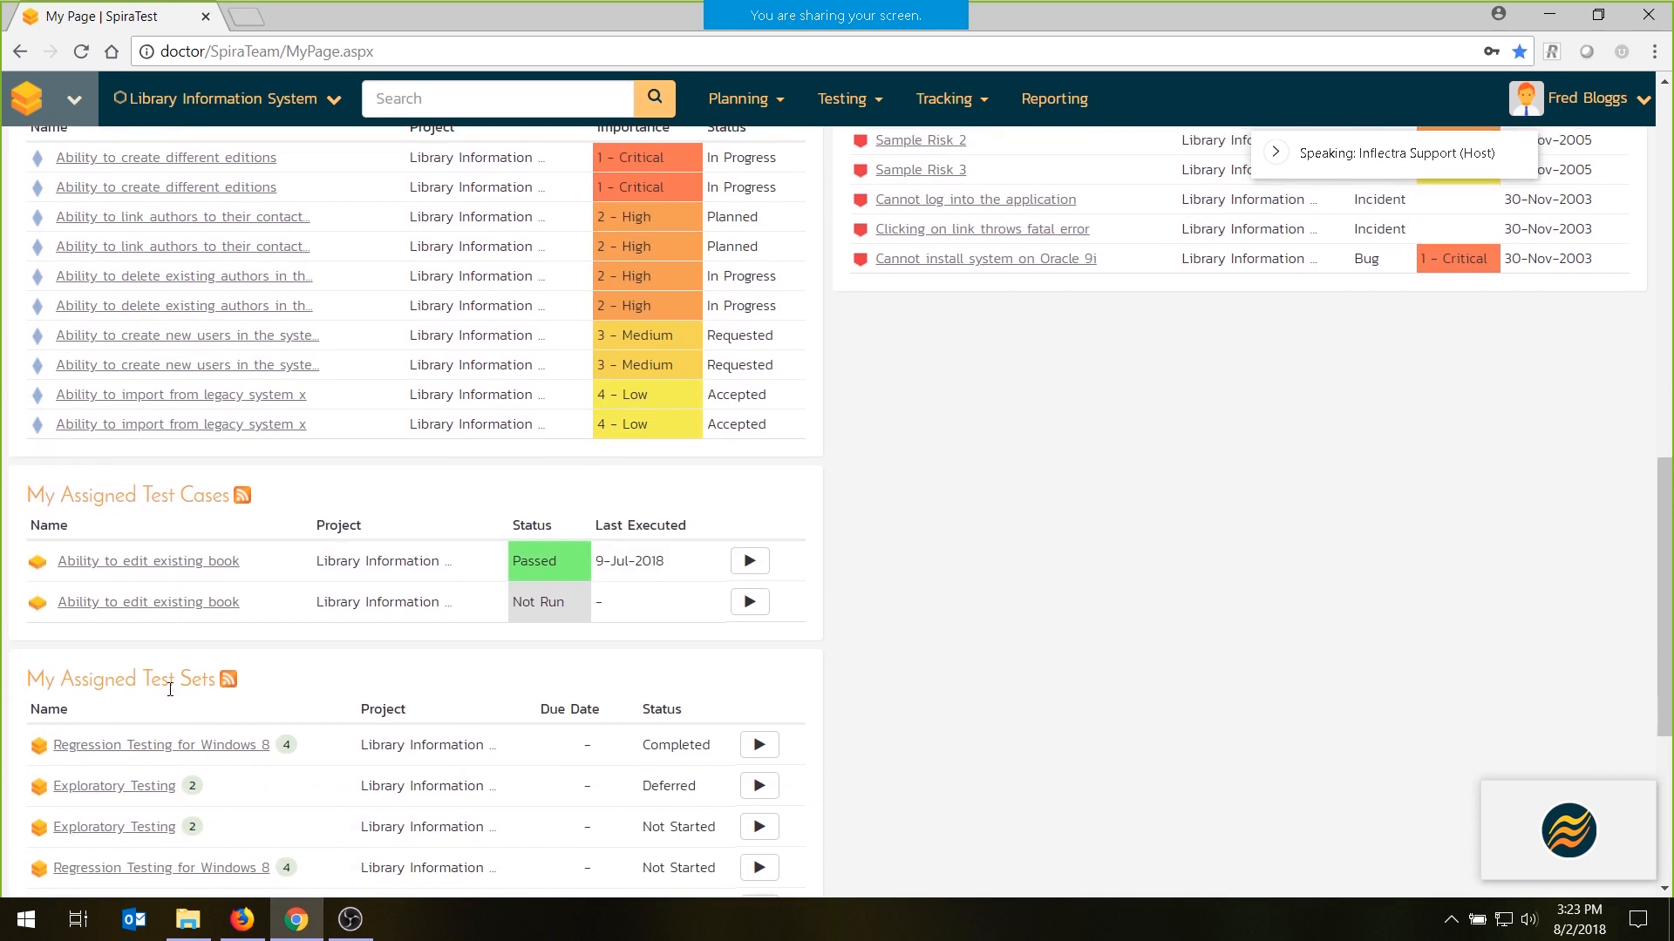
scroll(422, 729, "down", 3)
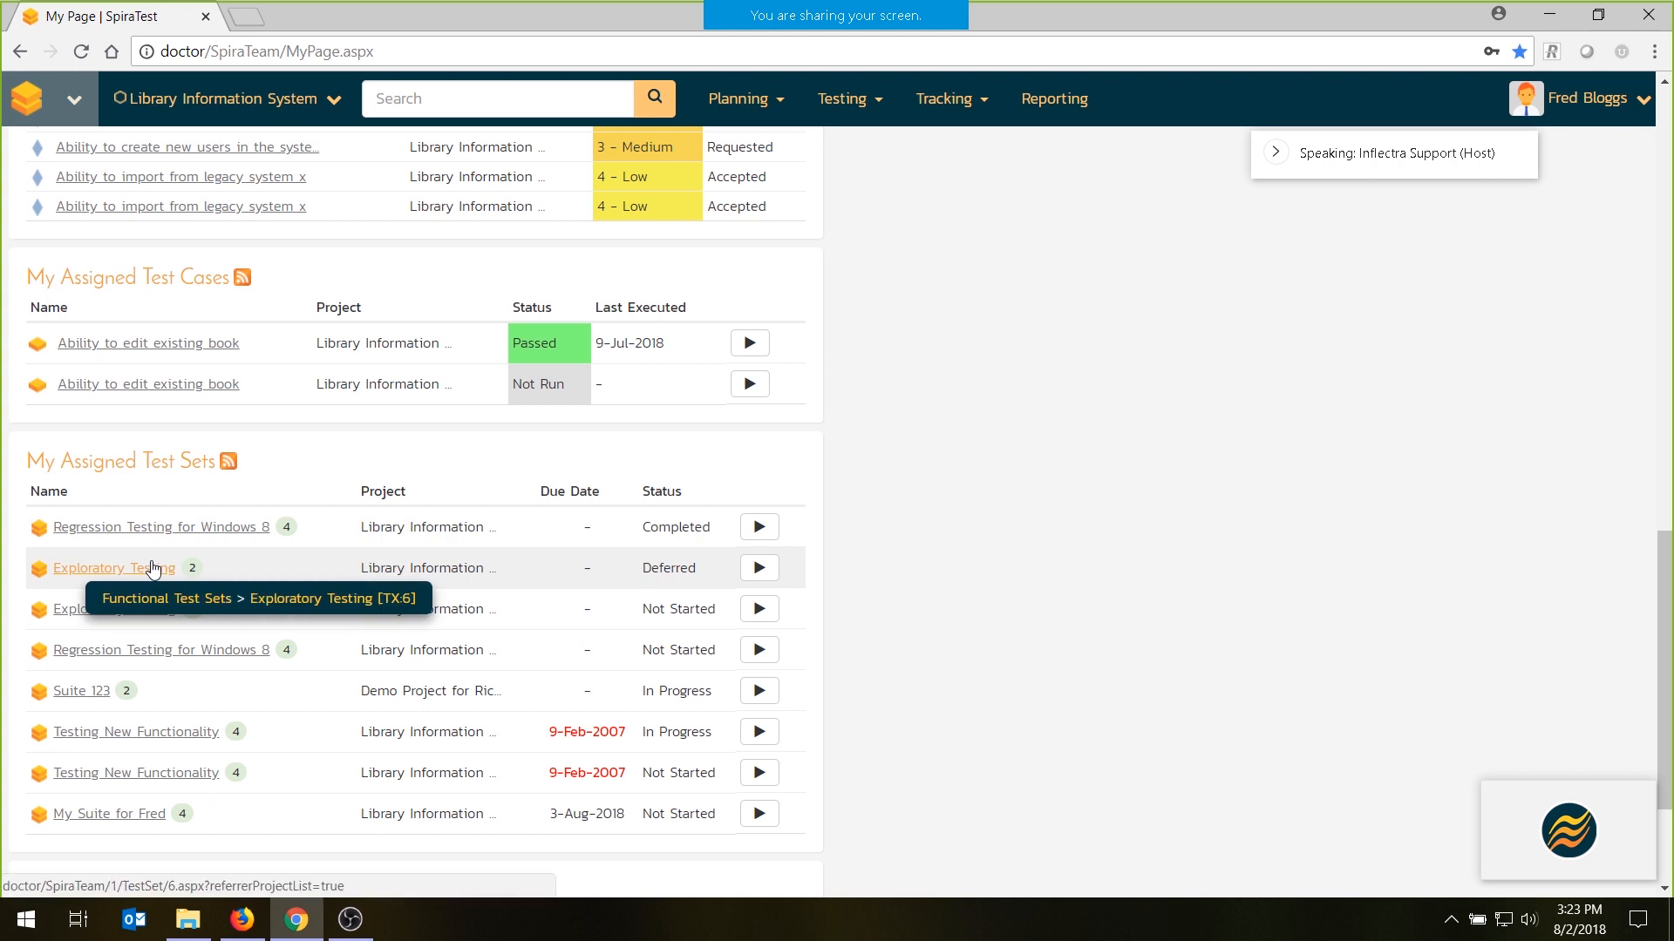
left_click(759, 813)
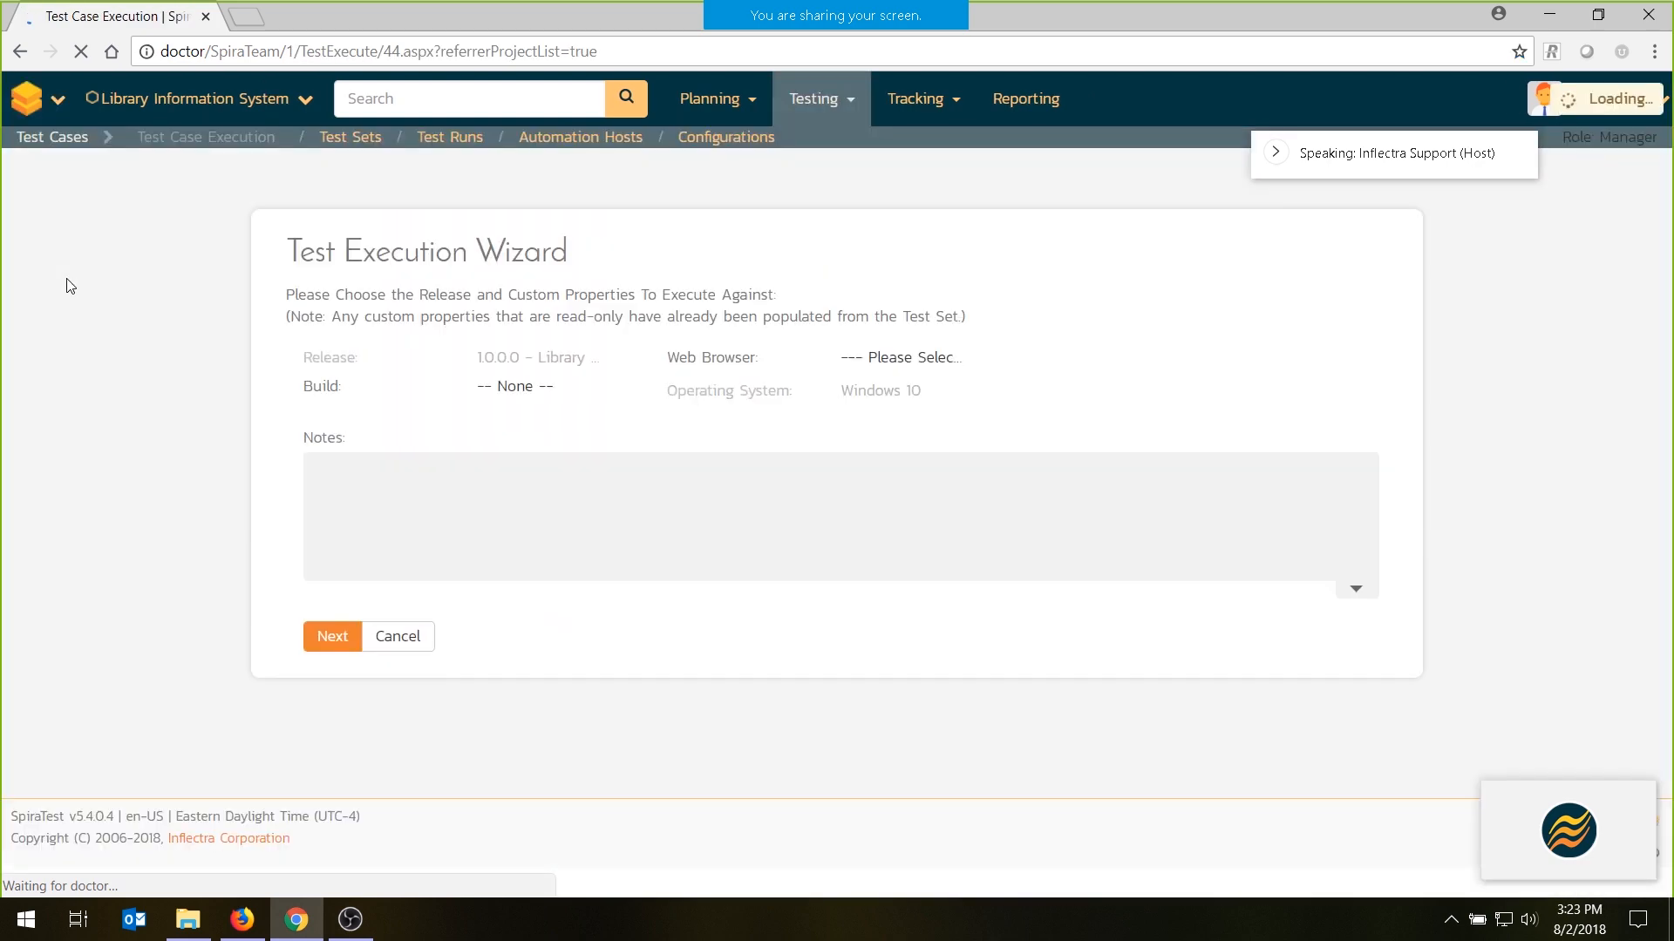
left_click(337, 636)
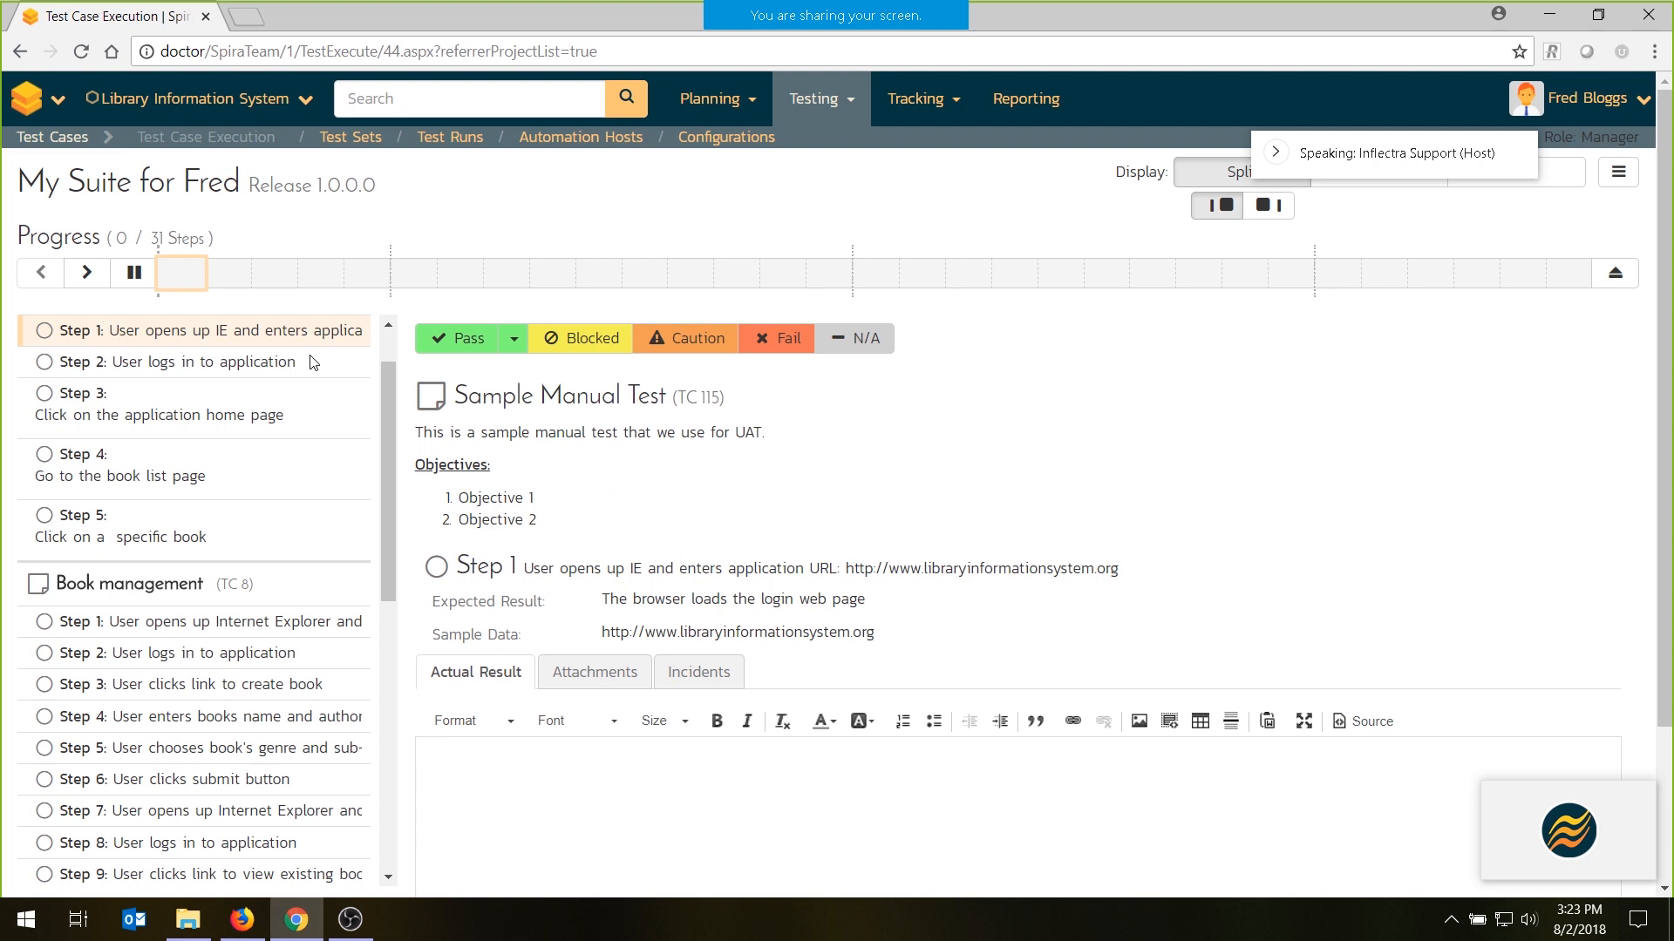
- Review the first steps of Sample Manual Test and mark steps 1 through 4 as passed
scroll(266, 396, "up", 1)
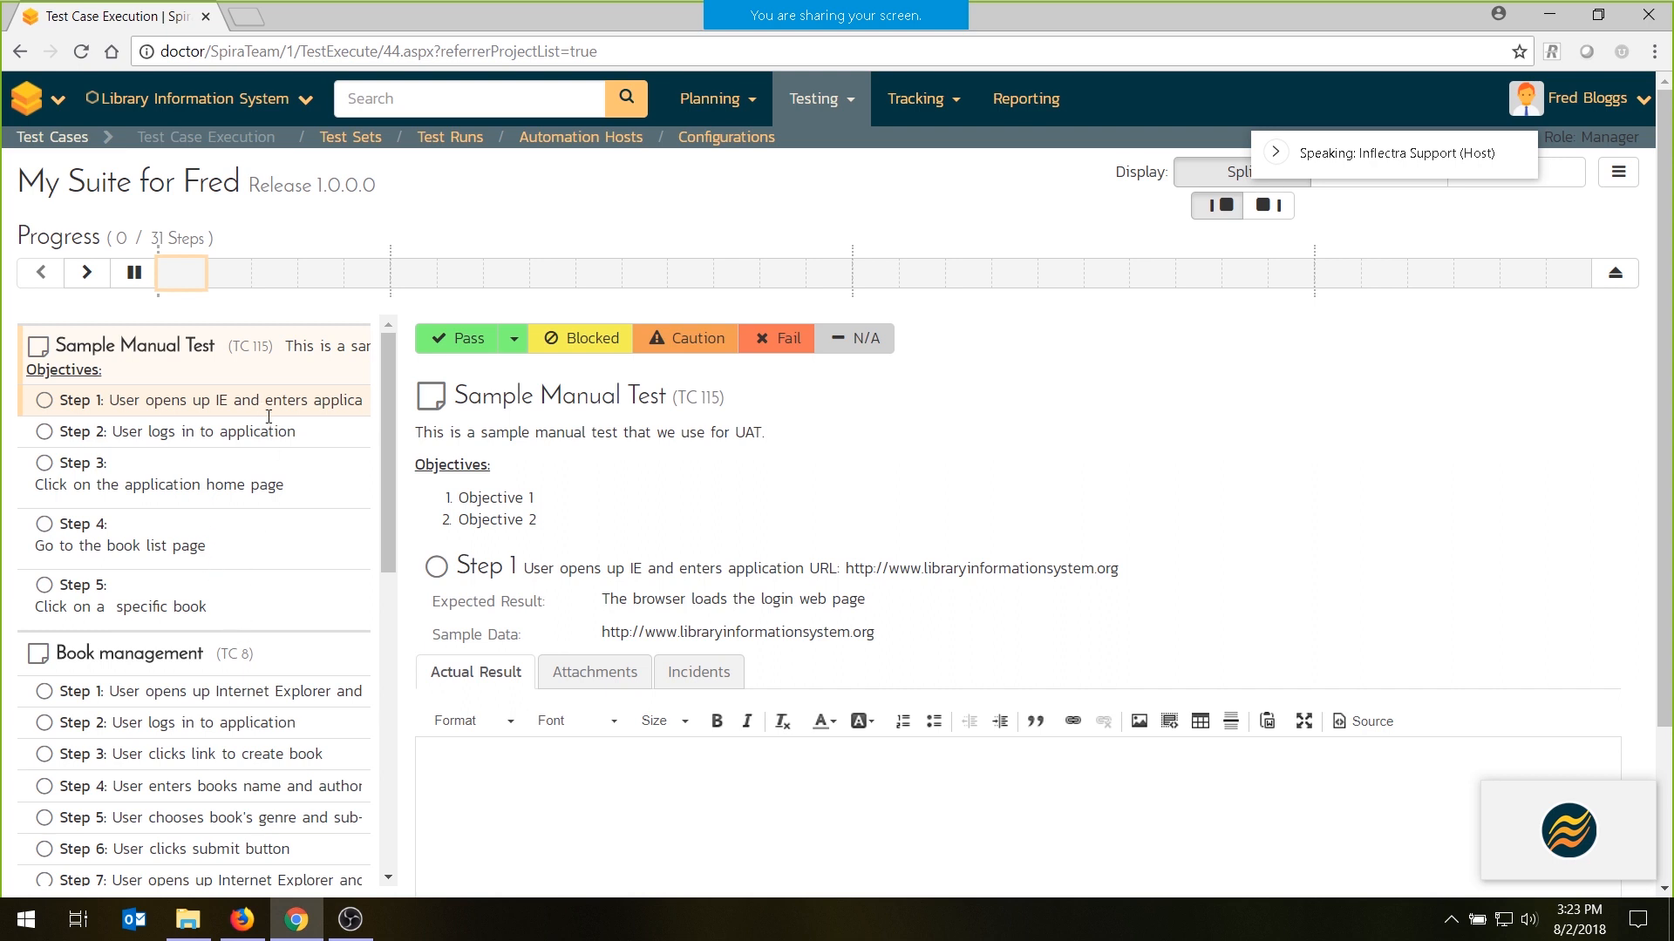
double_click(636, 567)
left_click(229, 433)
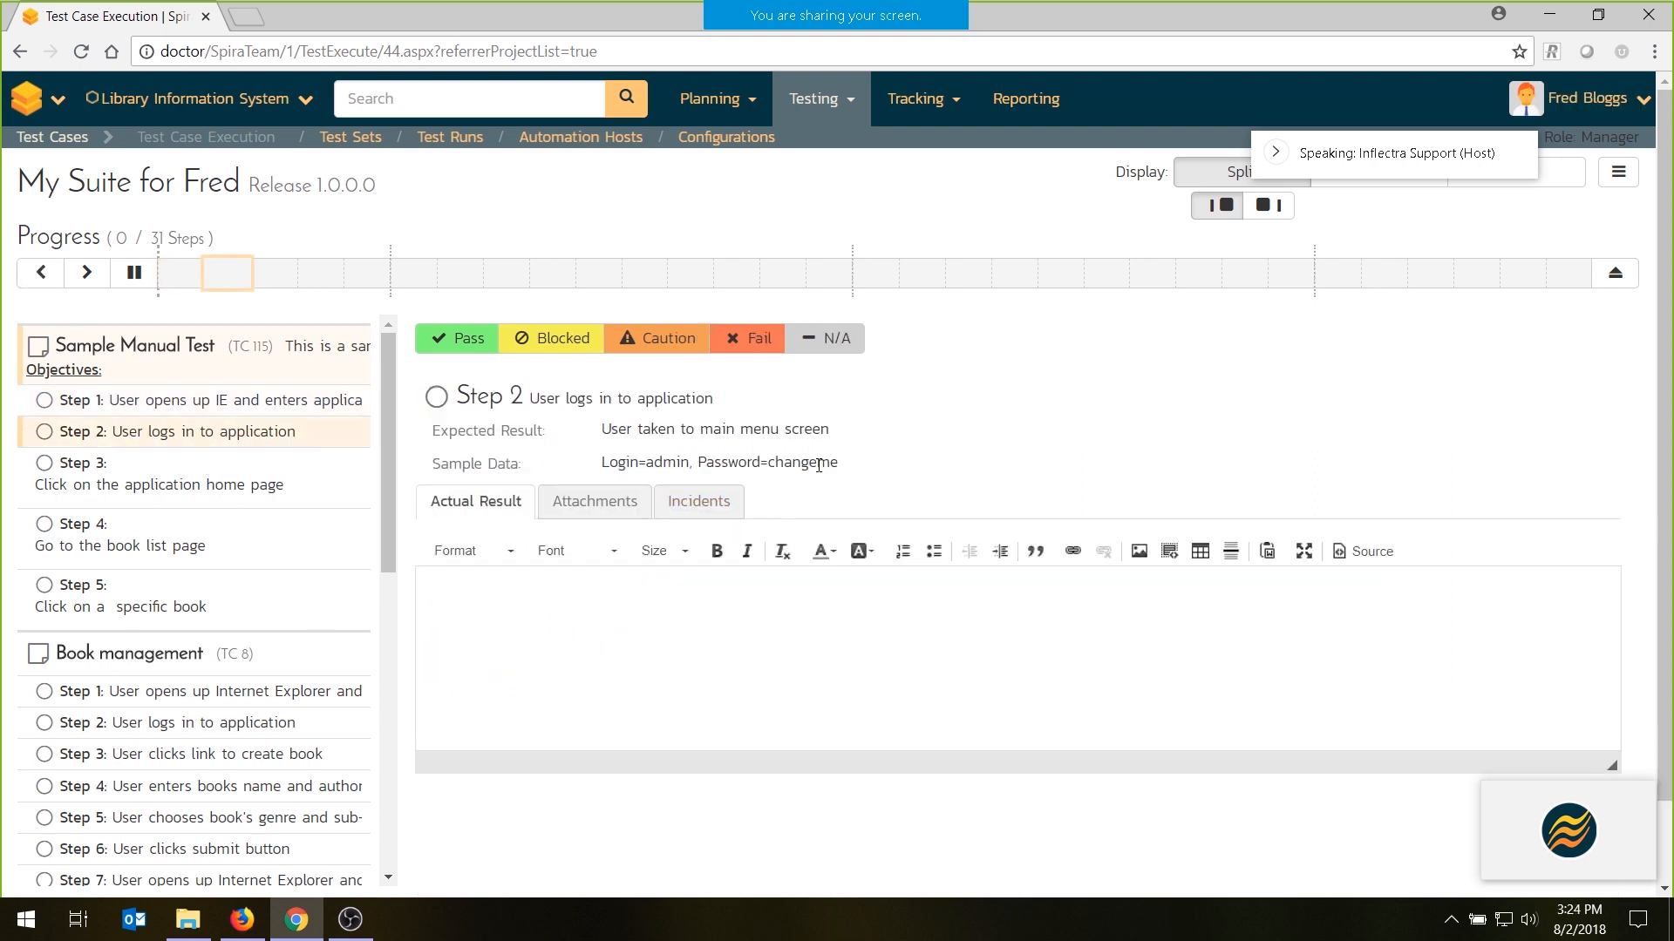
left_click(176, 400)
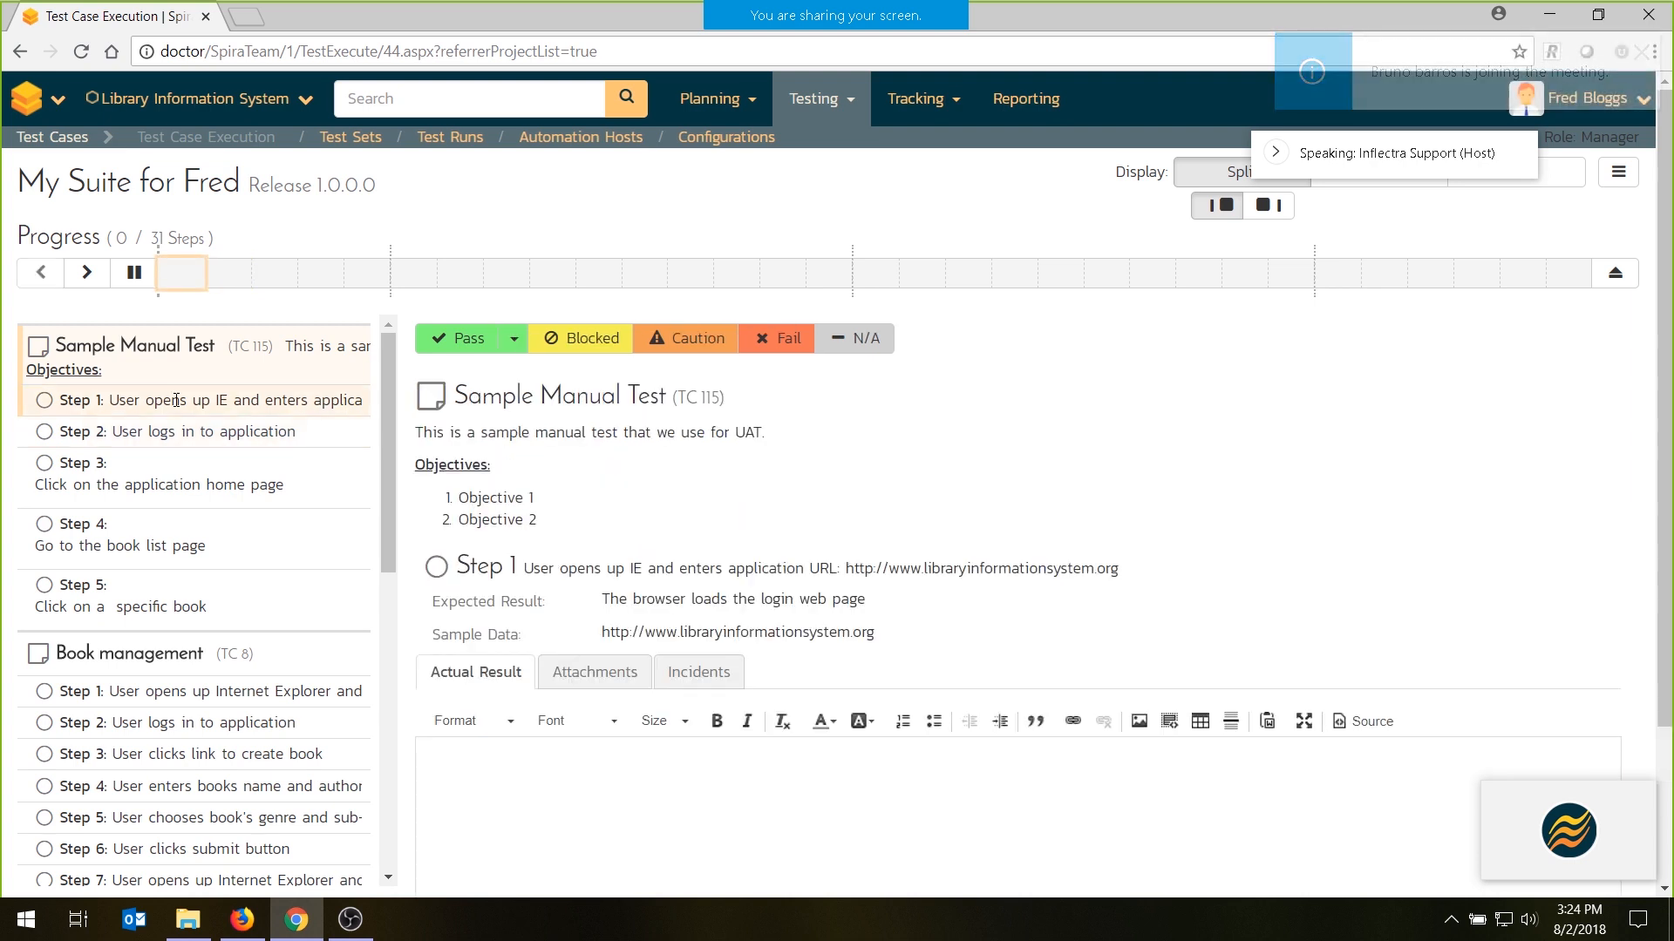
left_click(432, 345)
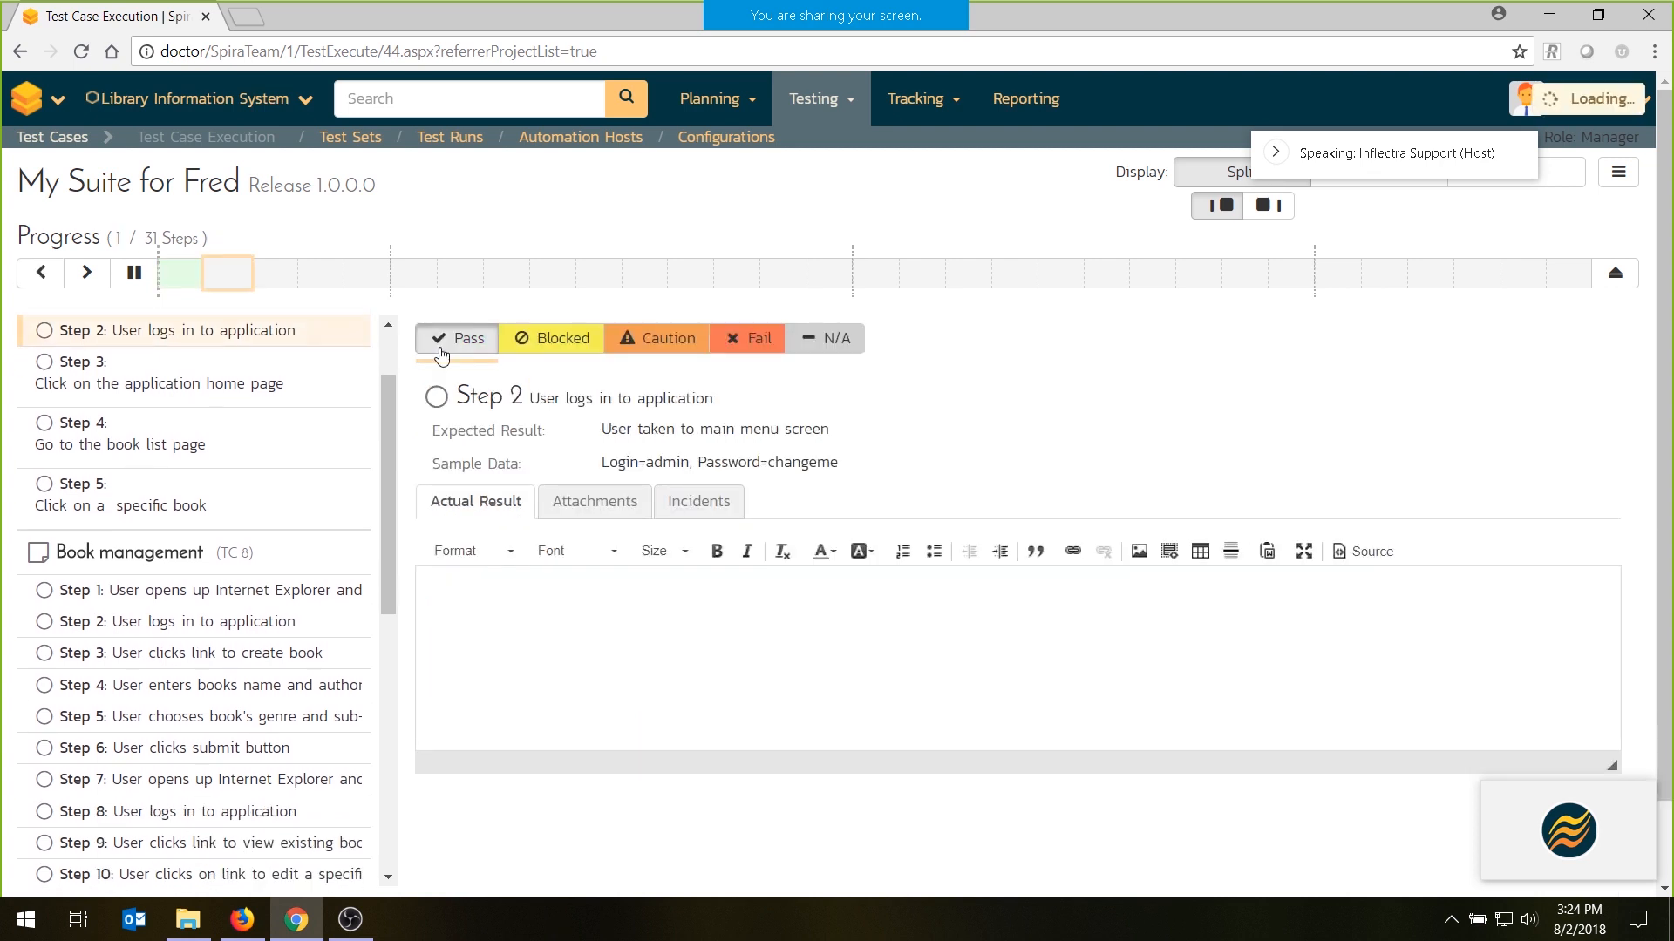
left_click(440, 351)
left_click(441, 353)
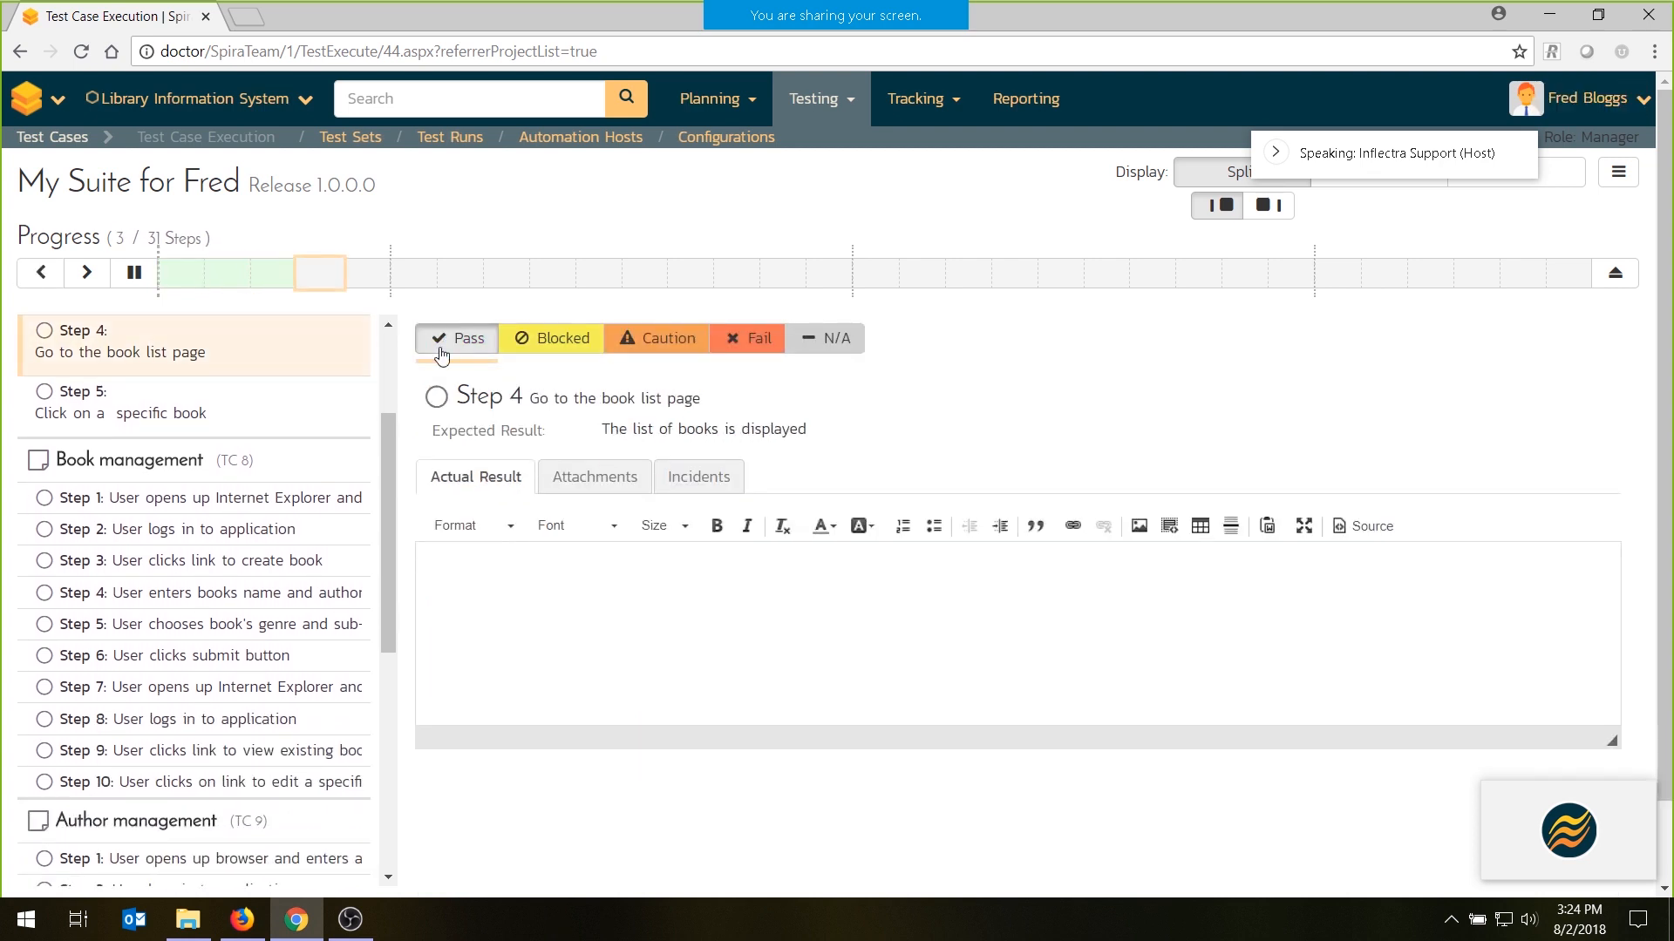
left_click(441, 353)
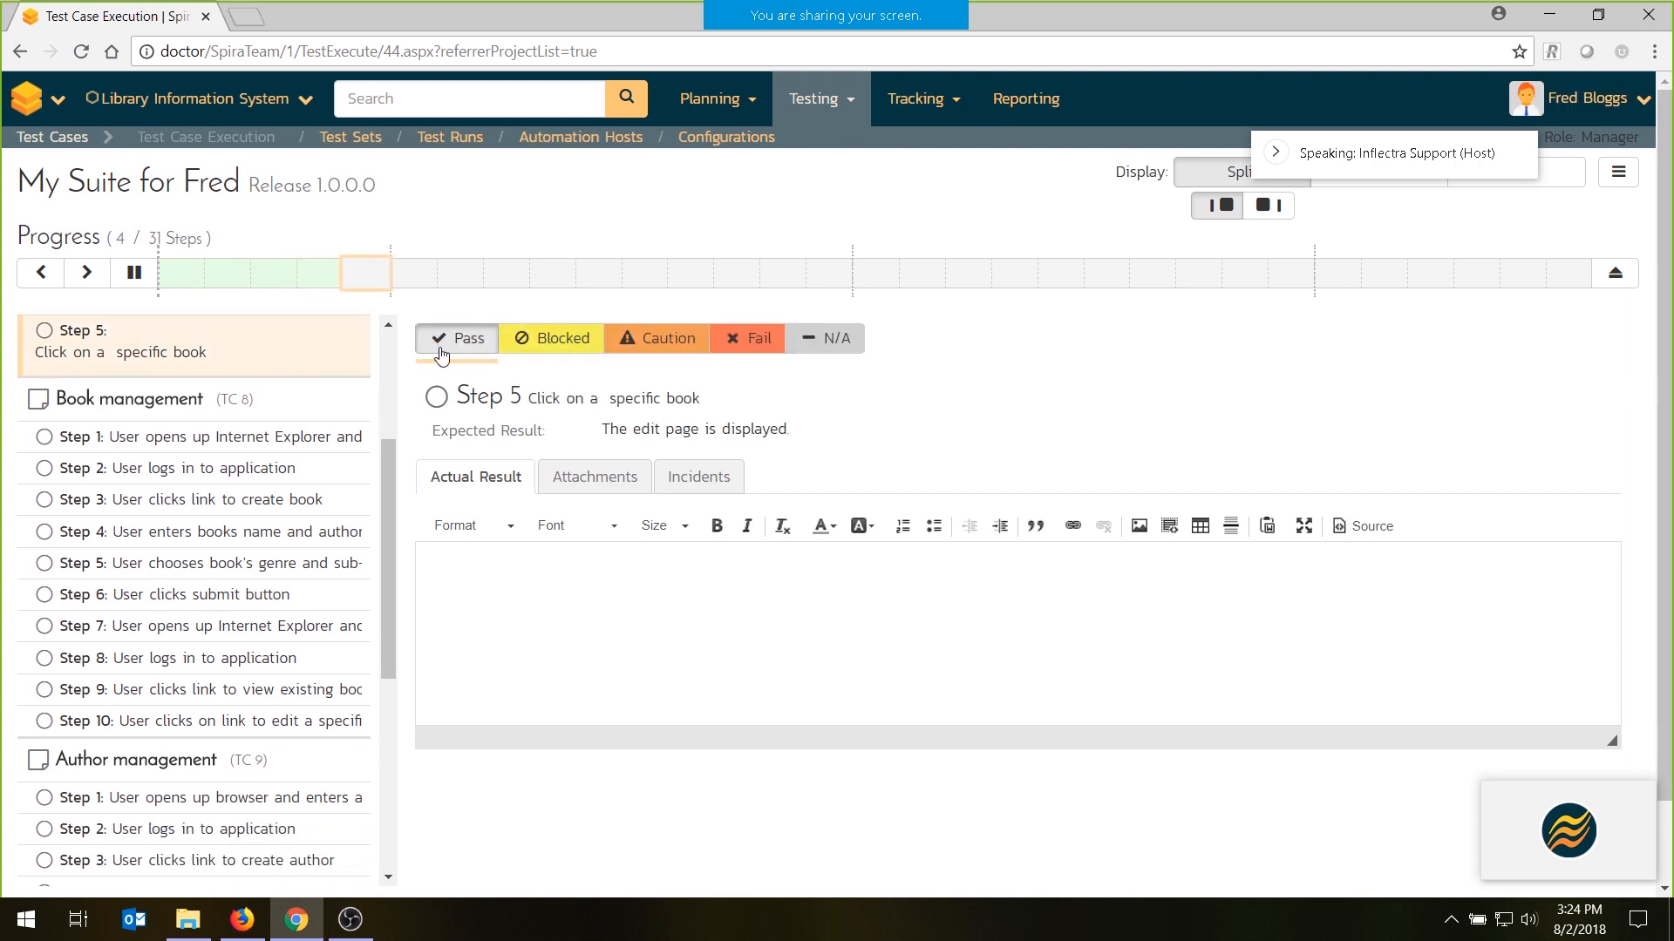
- Enter "failed with 404 error:" as the actual result of step 5 in Sample Manual Test
left_click(563, 640)
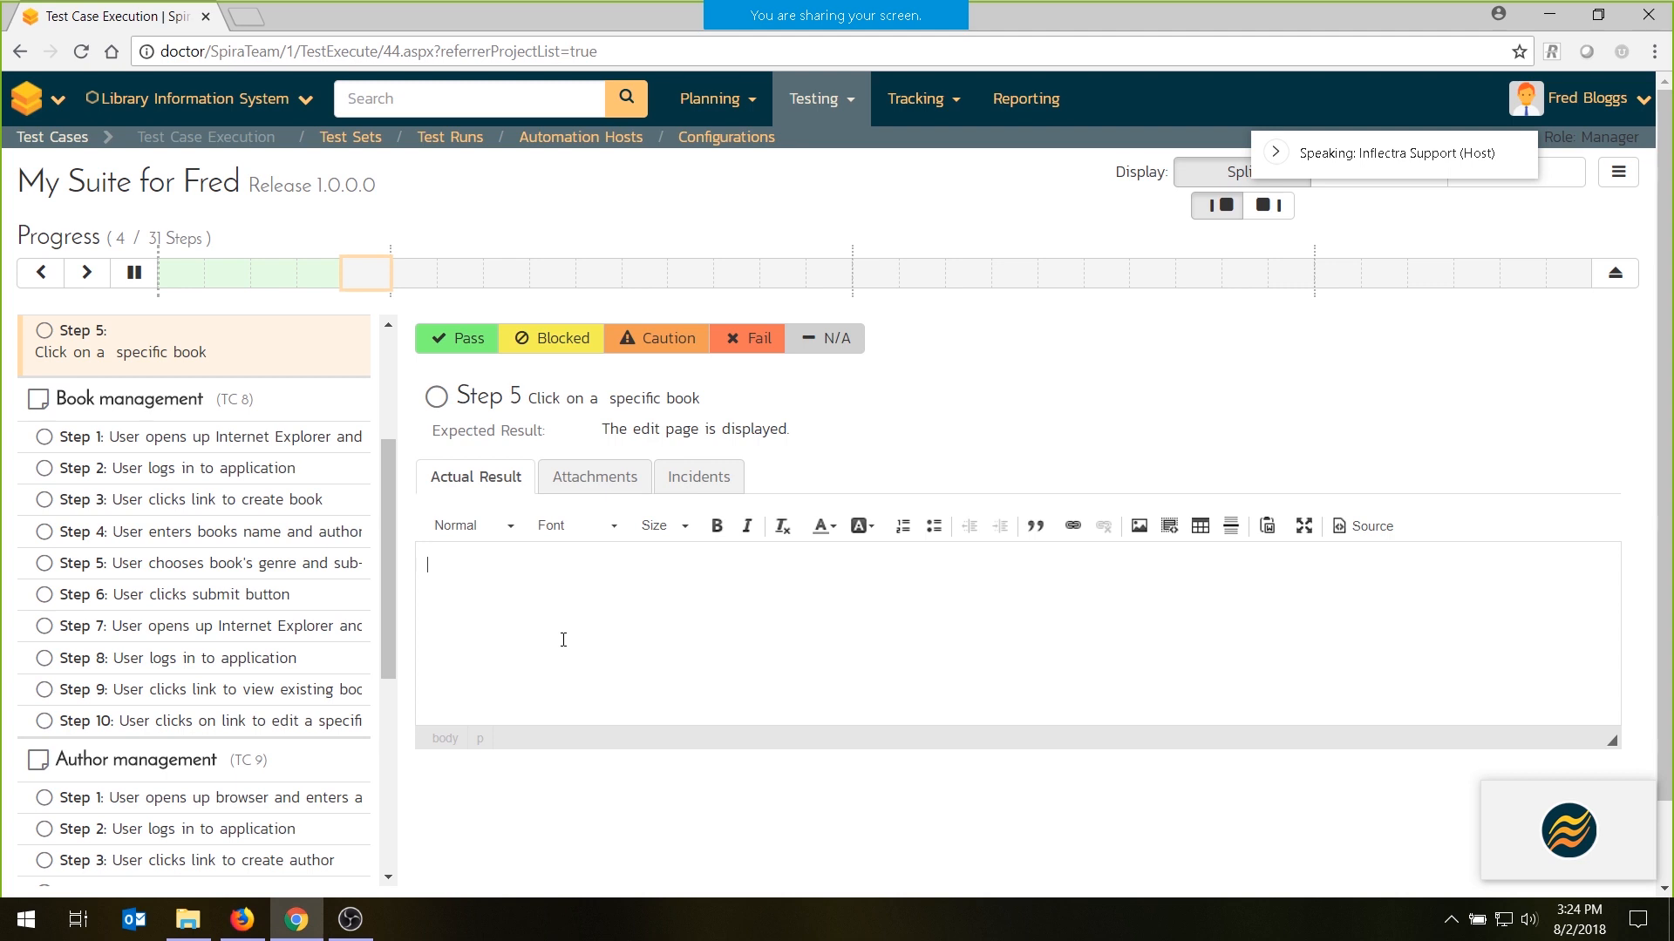
type("failed with 404 error:")
key("ctrl+t")
type("www.lib")
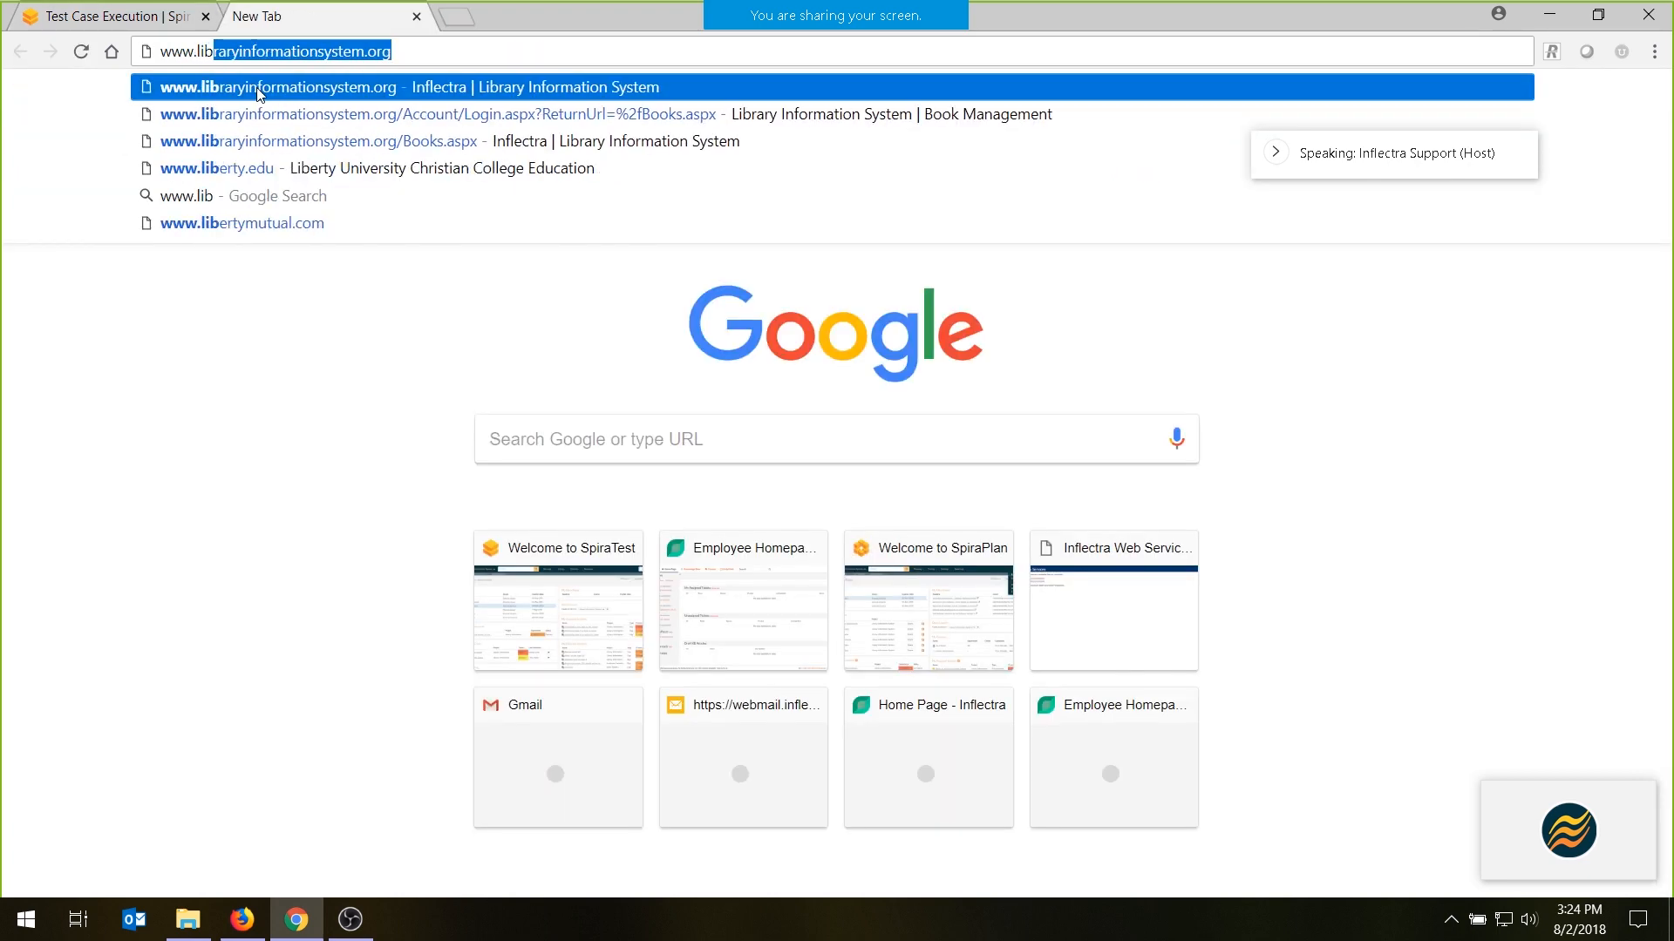
left_click(257, 87)
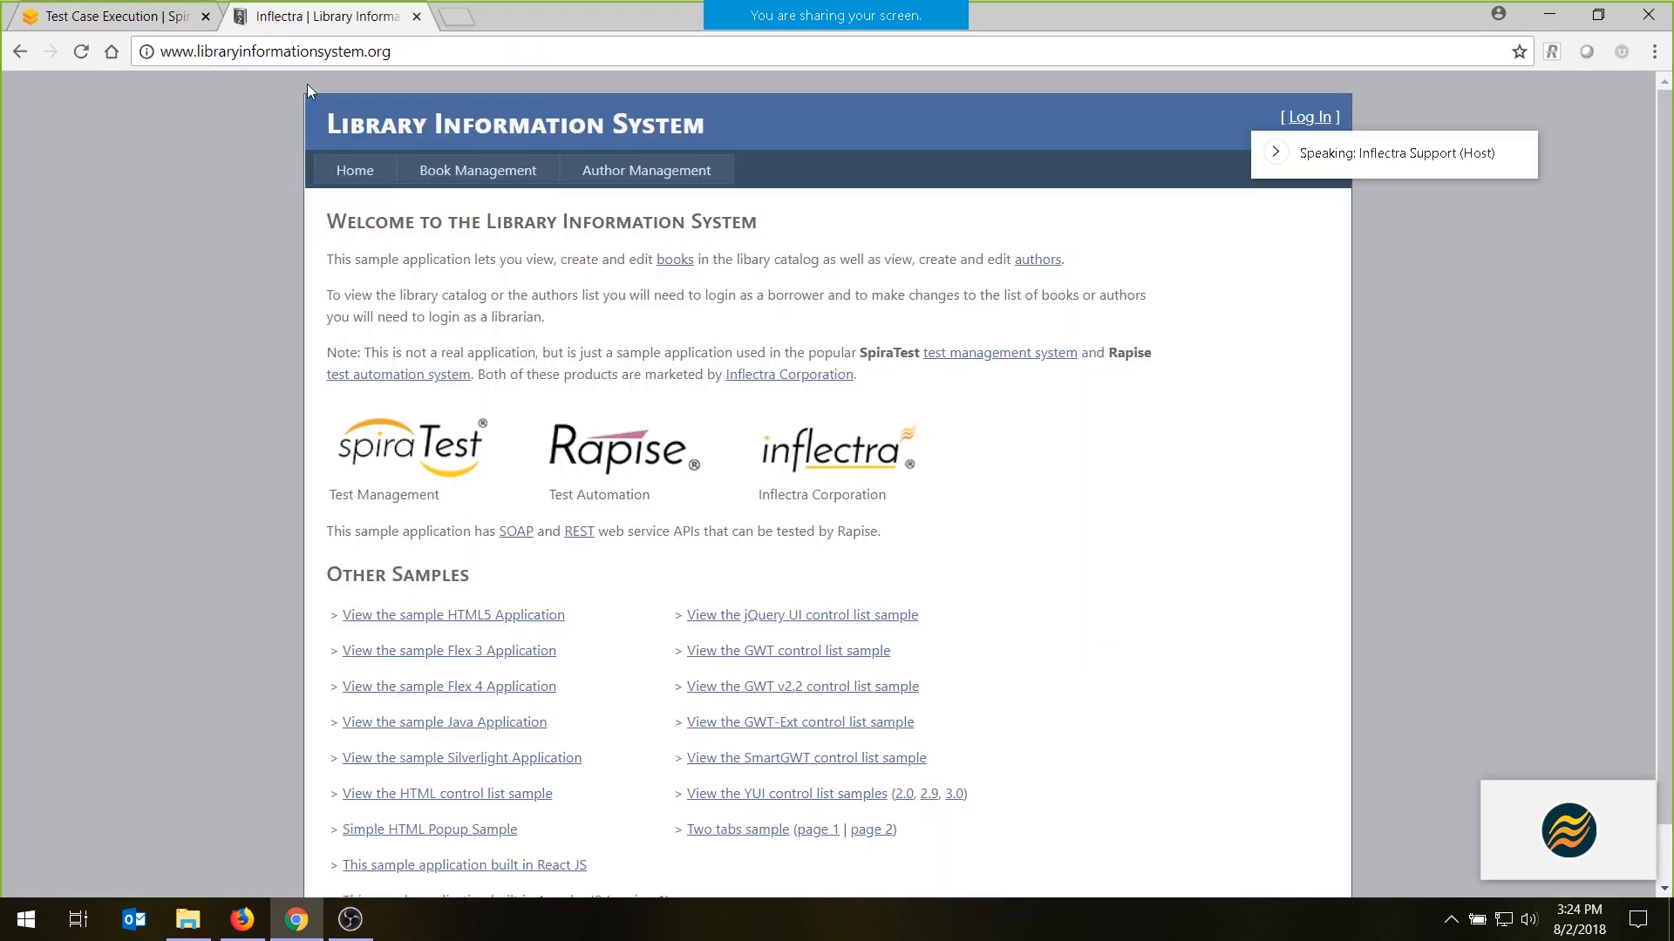
left_click(510, 45)
left_click(510, 45)
type("/zzz")
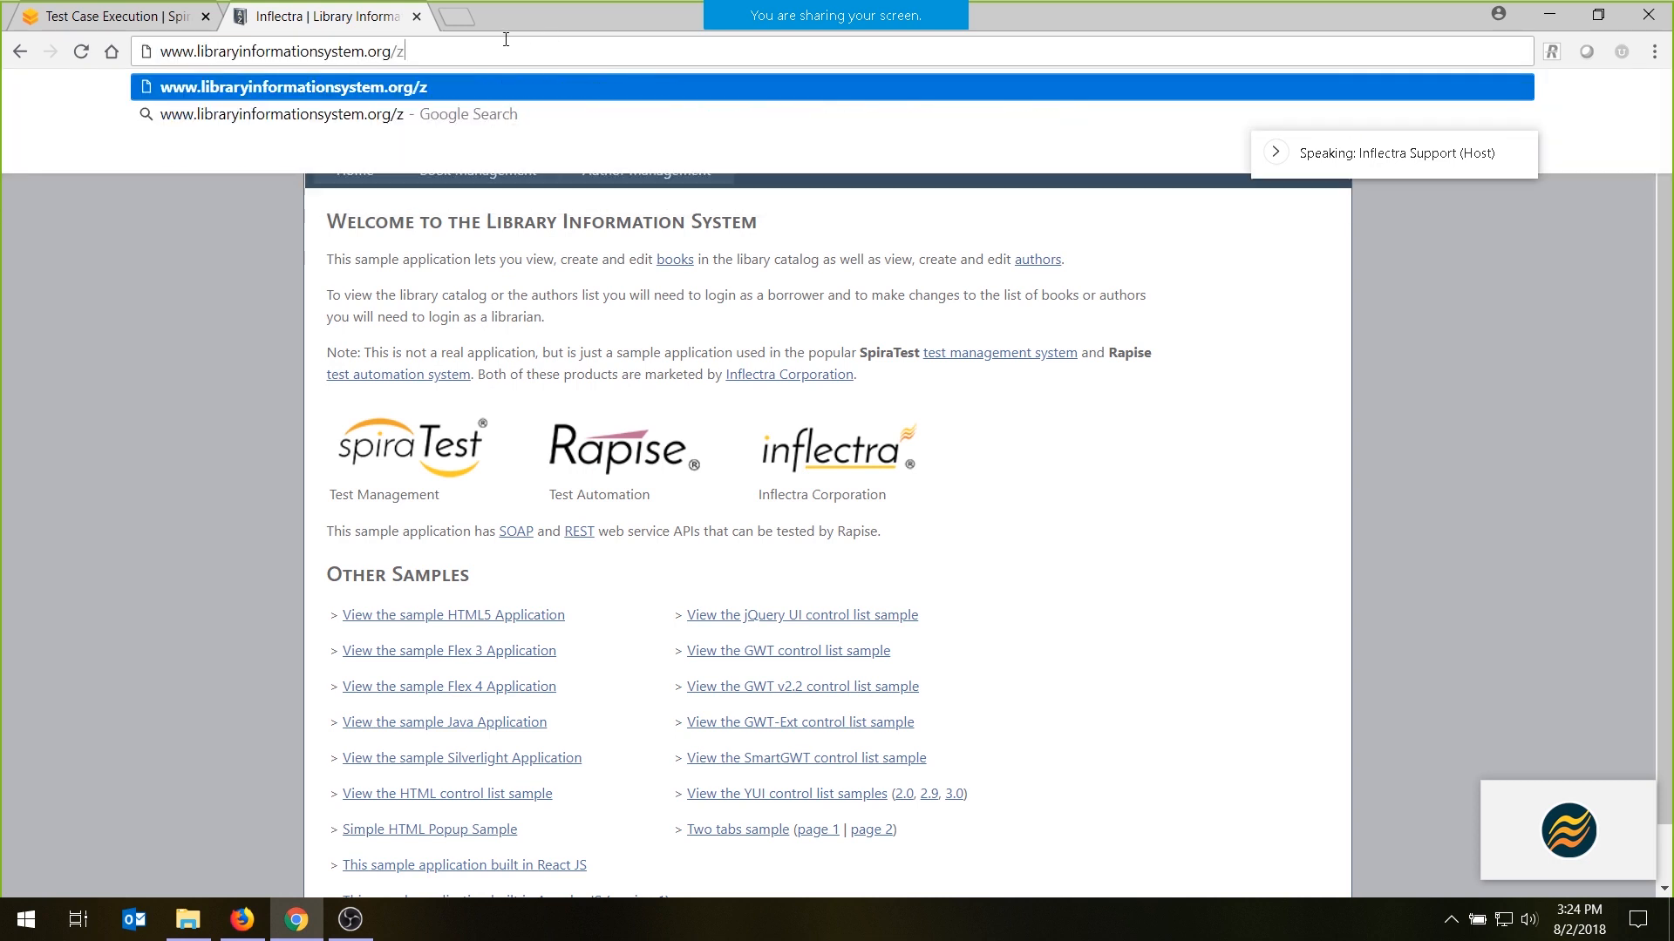
key("Return")
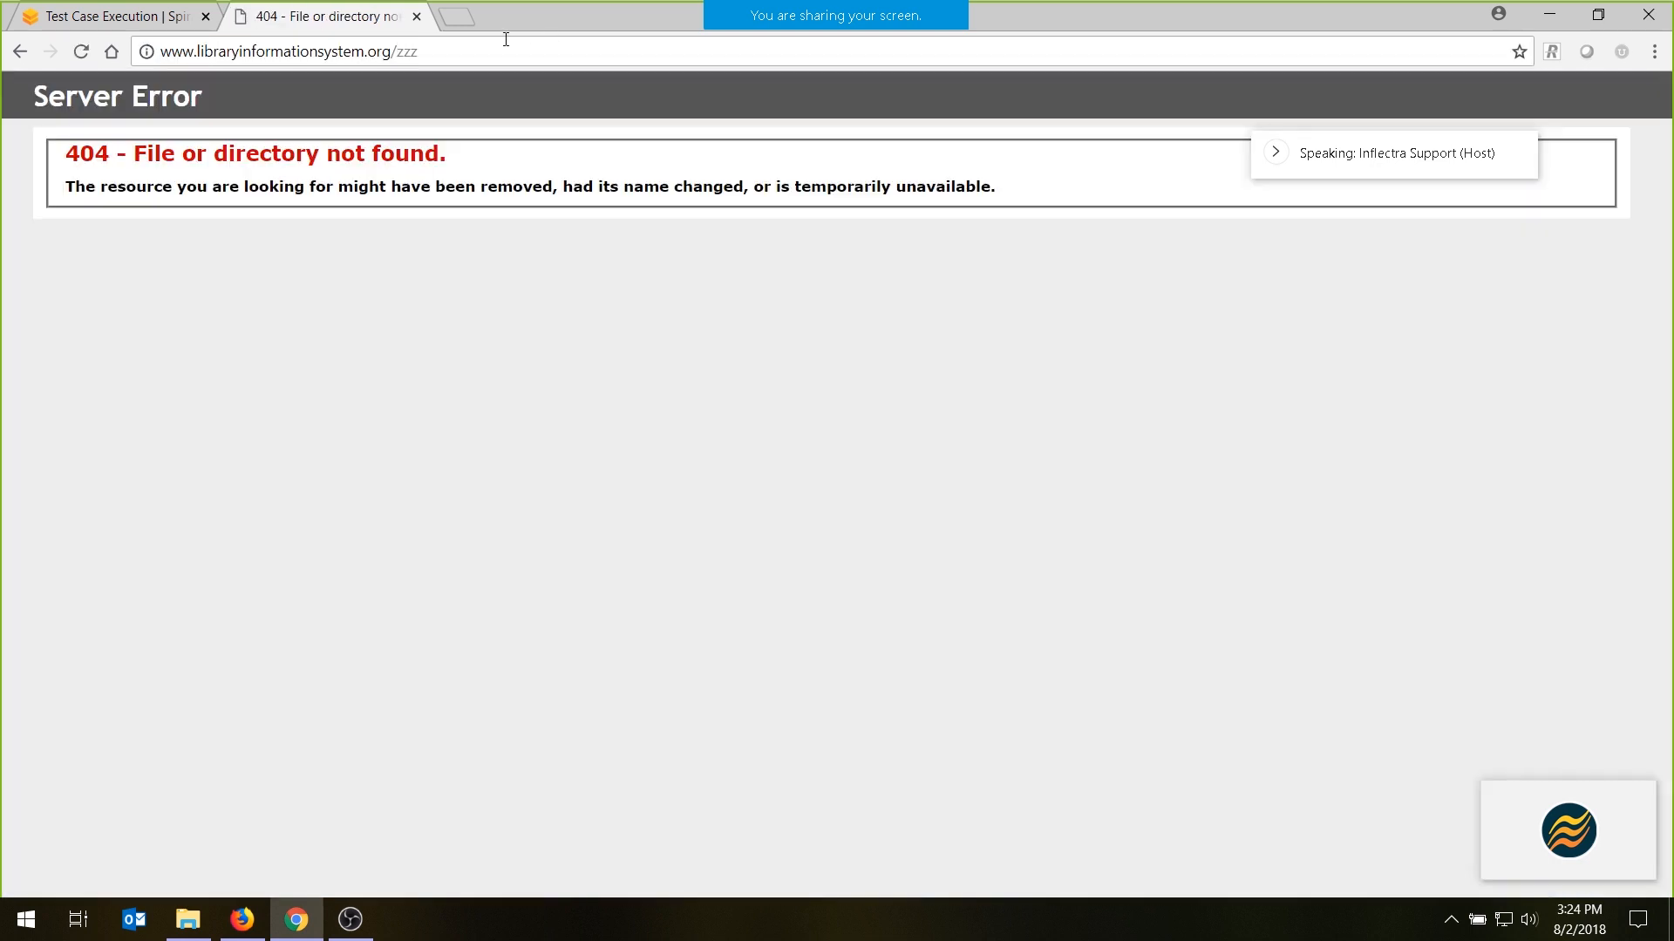
- Capture the 404 error page and paste the screenshot below the text in step 5's actual result
left_click(2, 7)
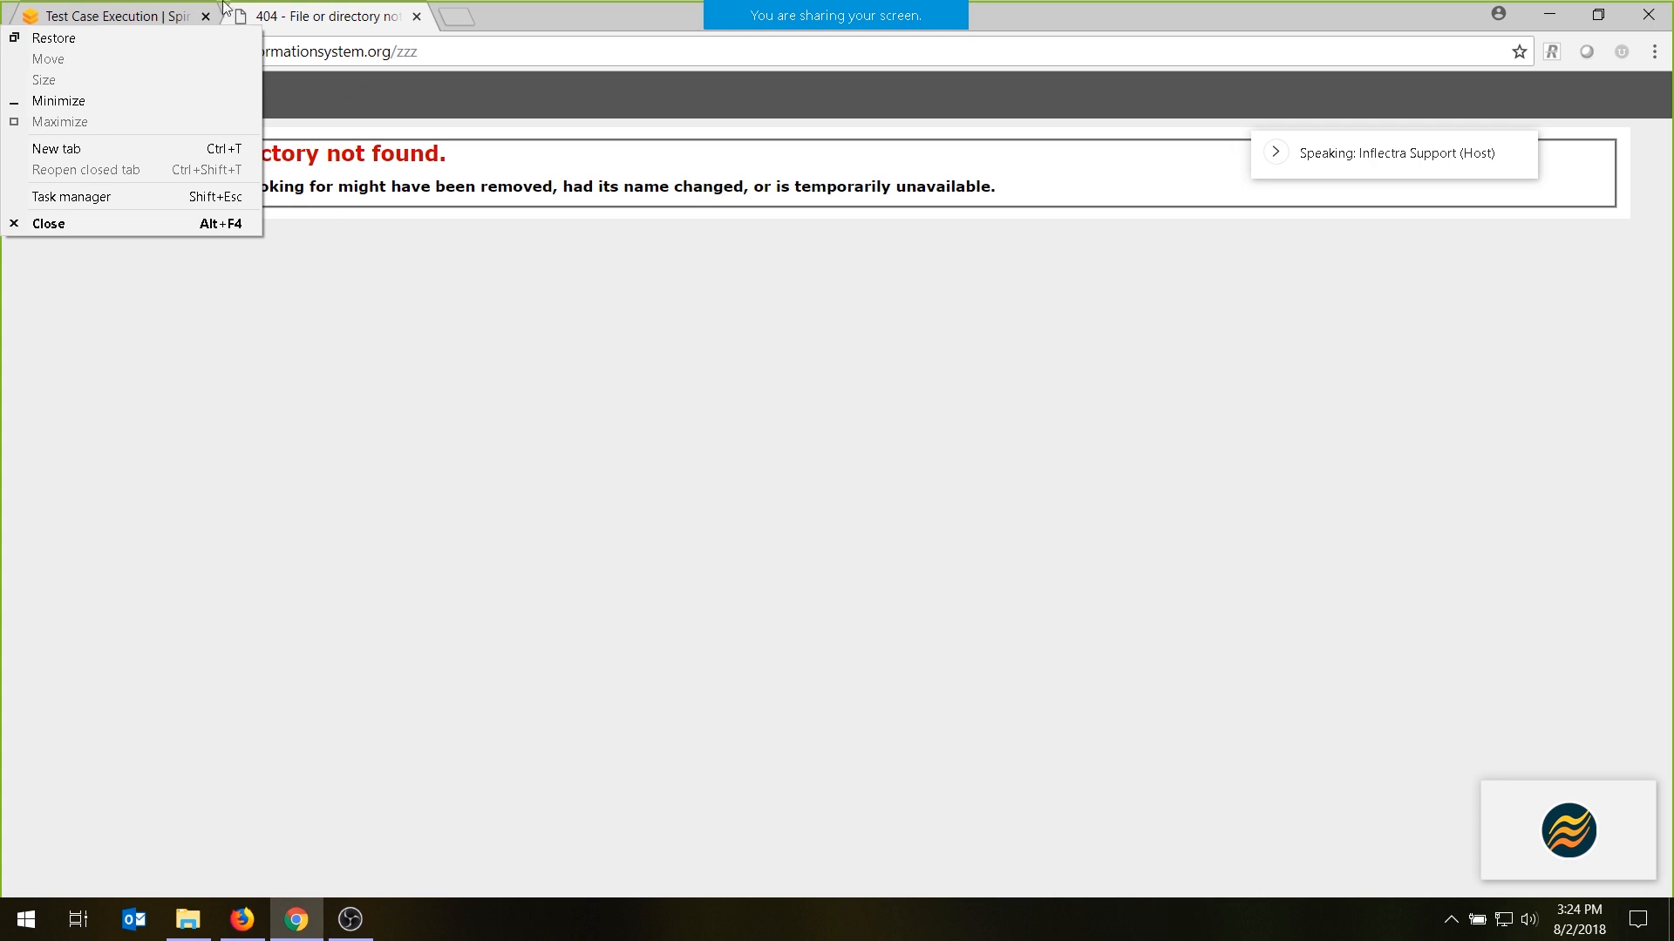
left_click(132, 17)
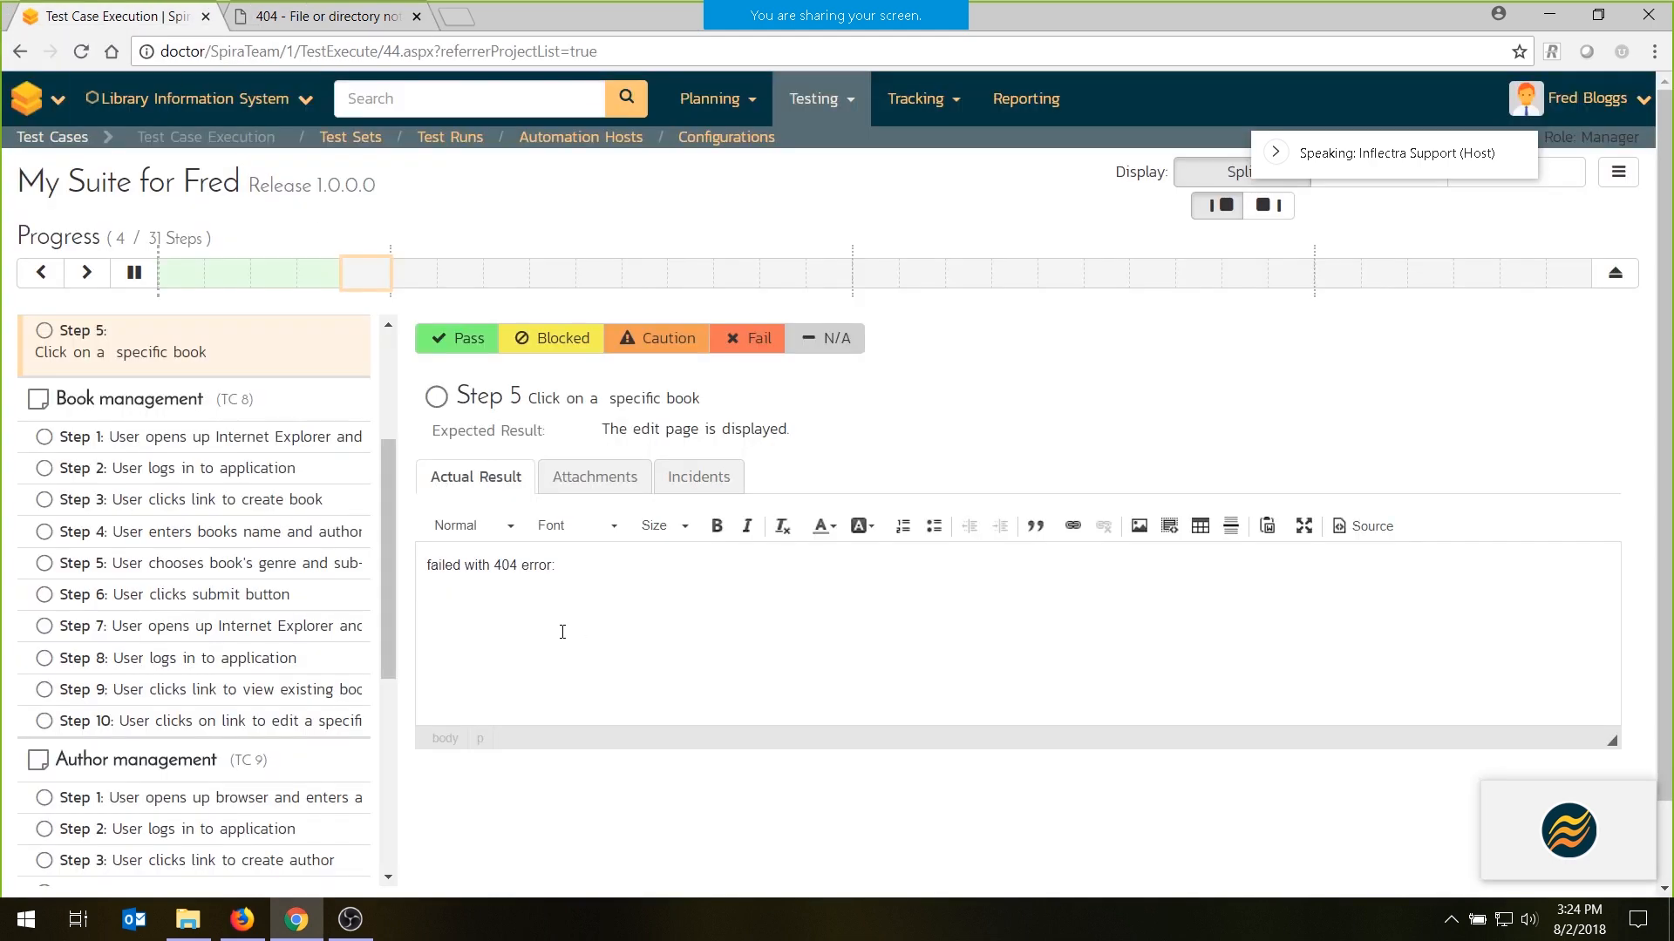
key("ctrl+v")
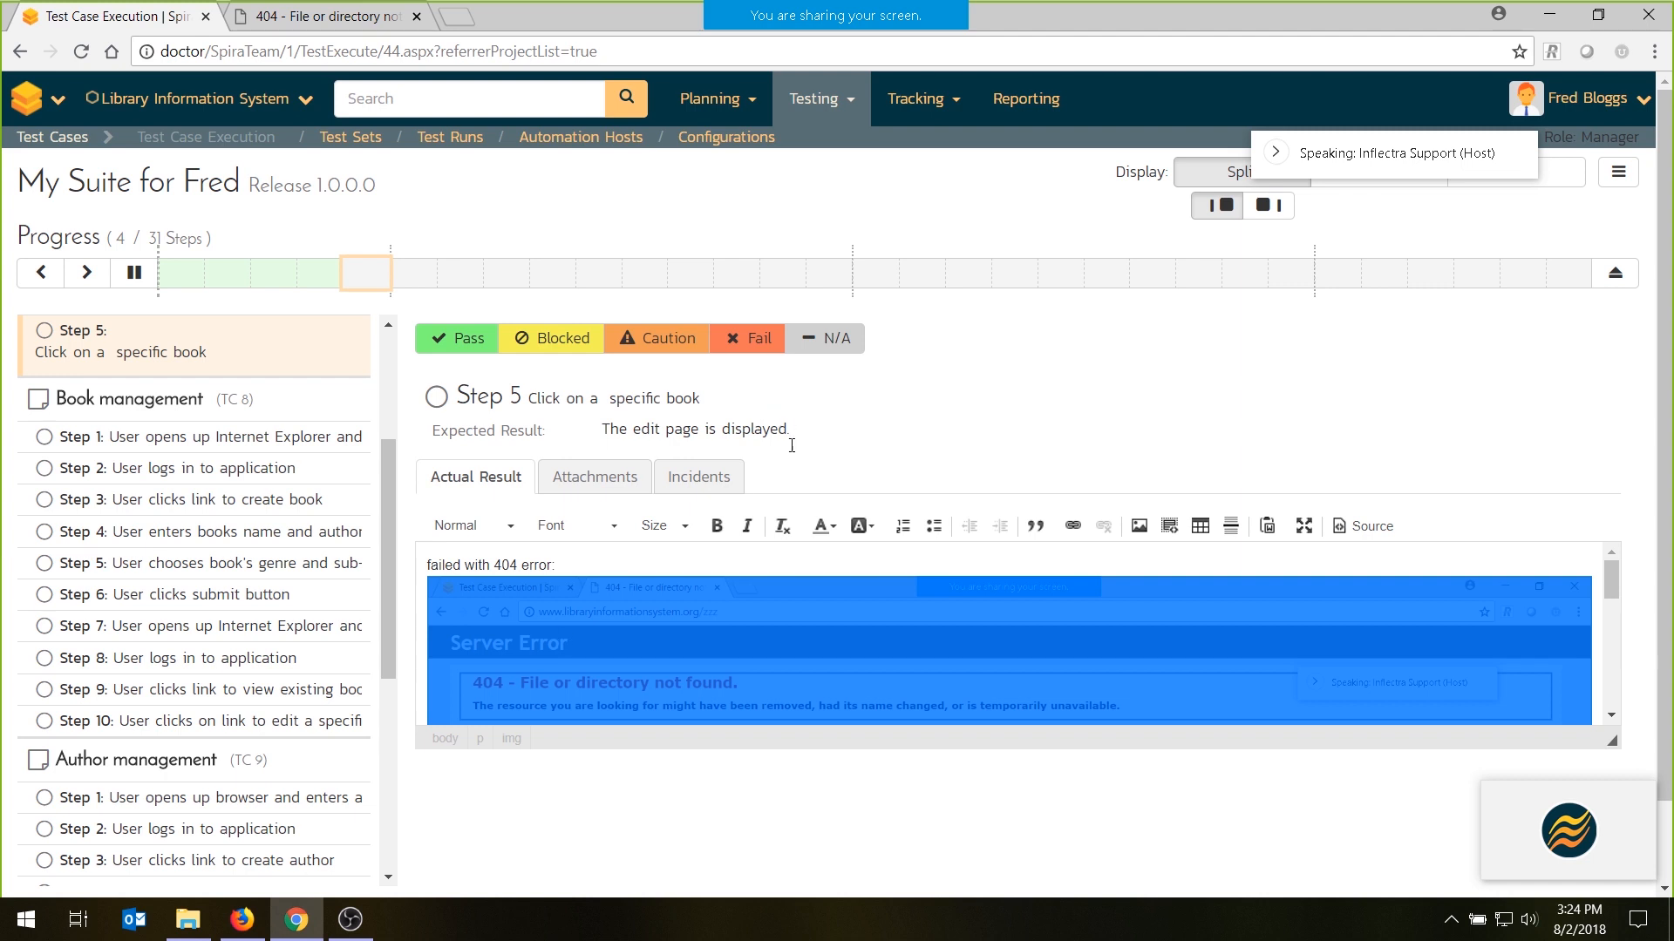
- Open the new incident form for step 5 of Sample Manual Test
left_click(700, 479)
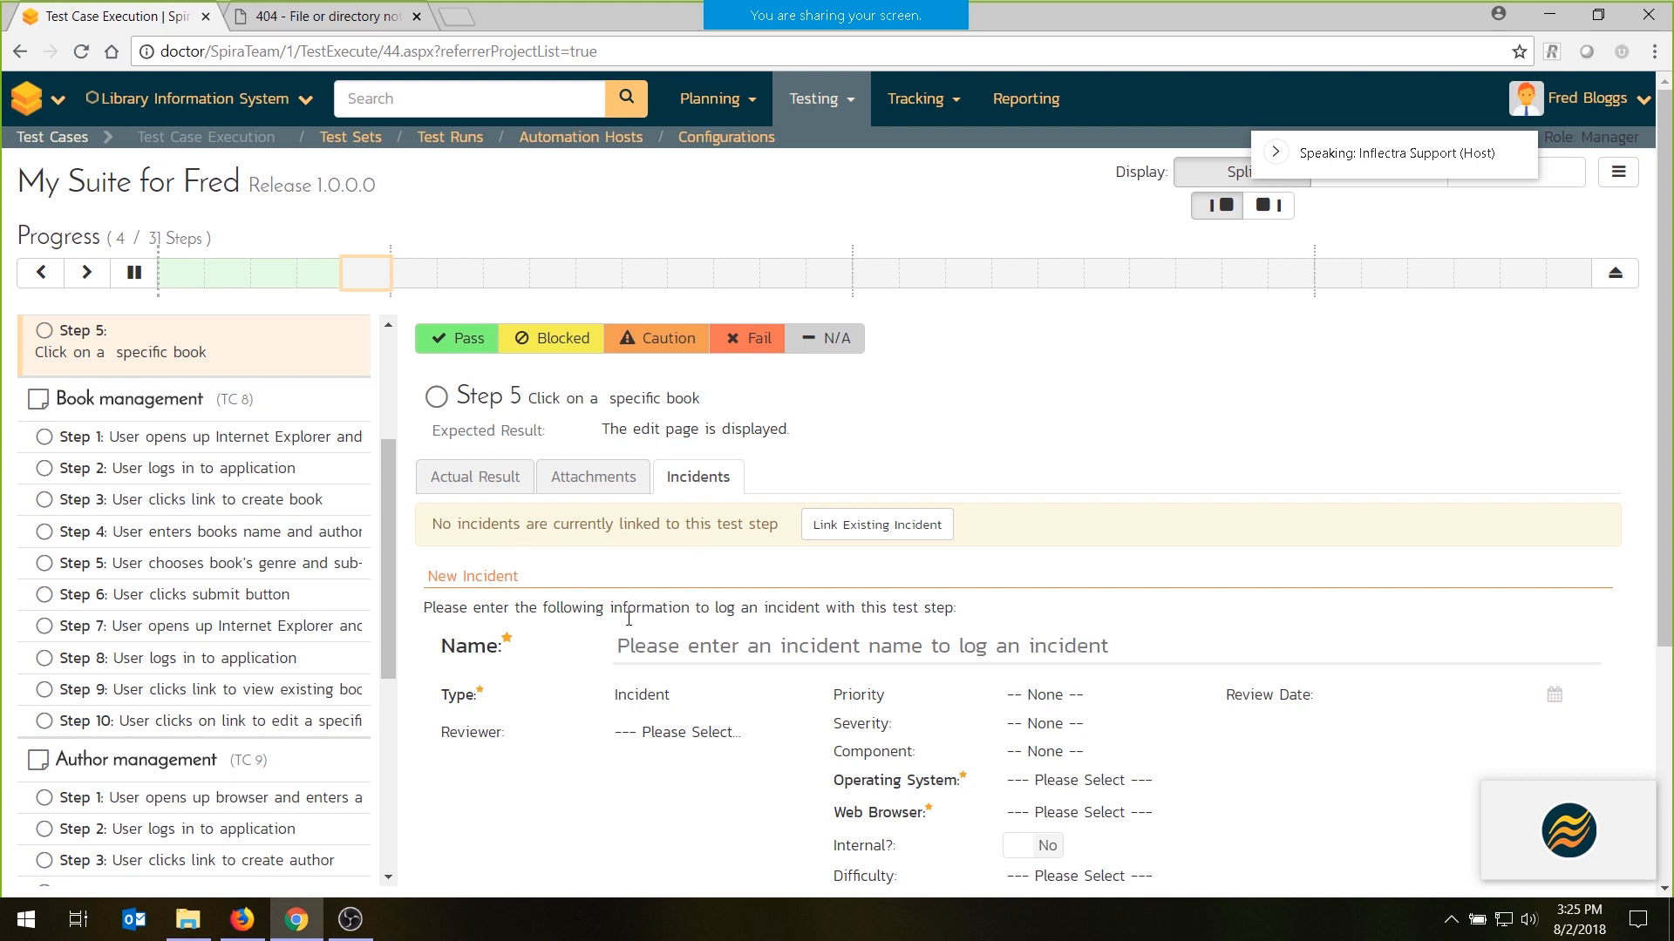
- Name the new incident "Bug on book editing, 404 error." and set its type to Bug
left_click(685, 653)
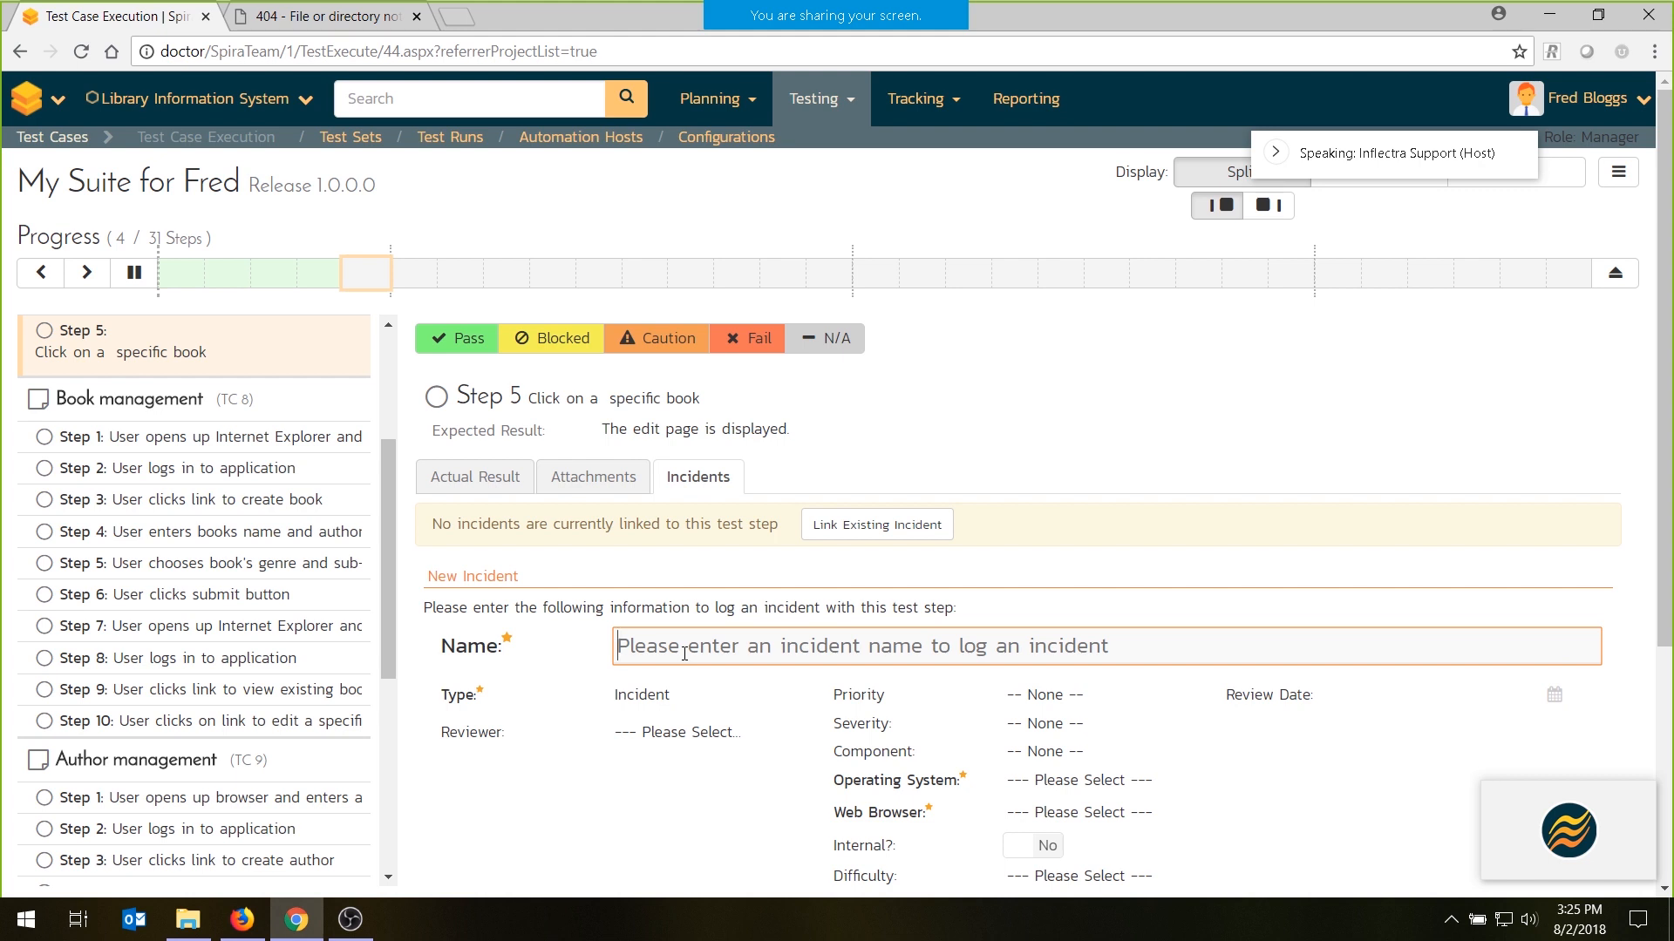
type("Bug on boo")
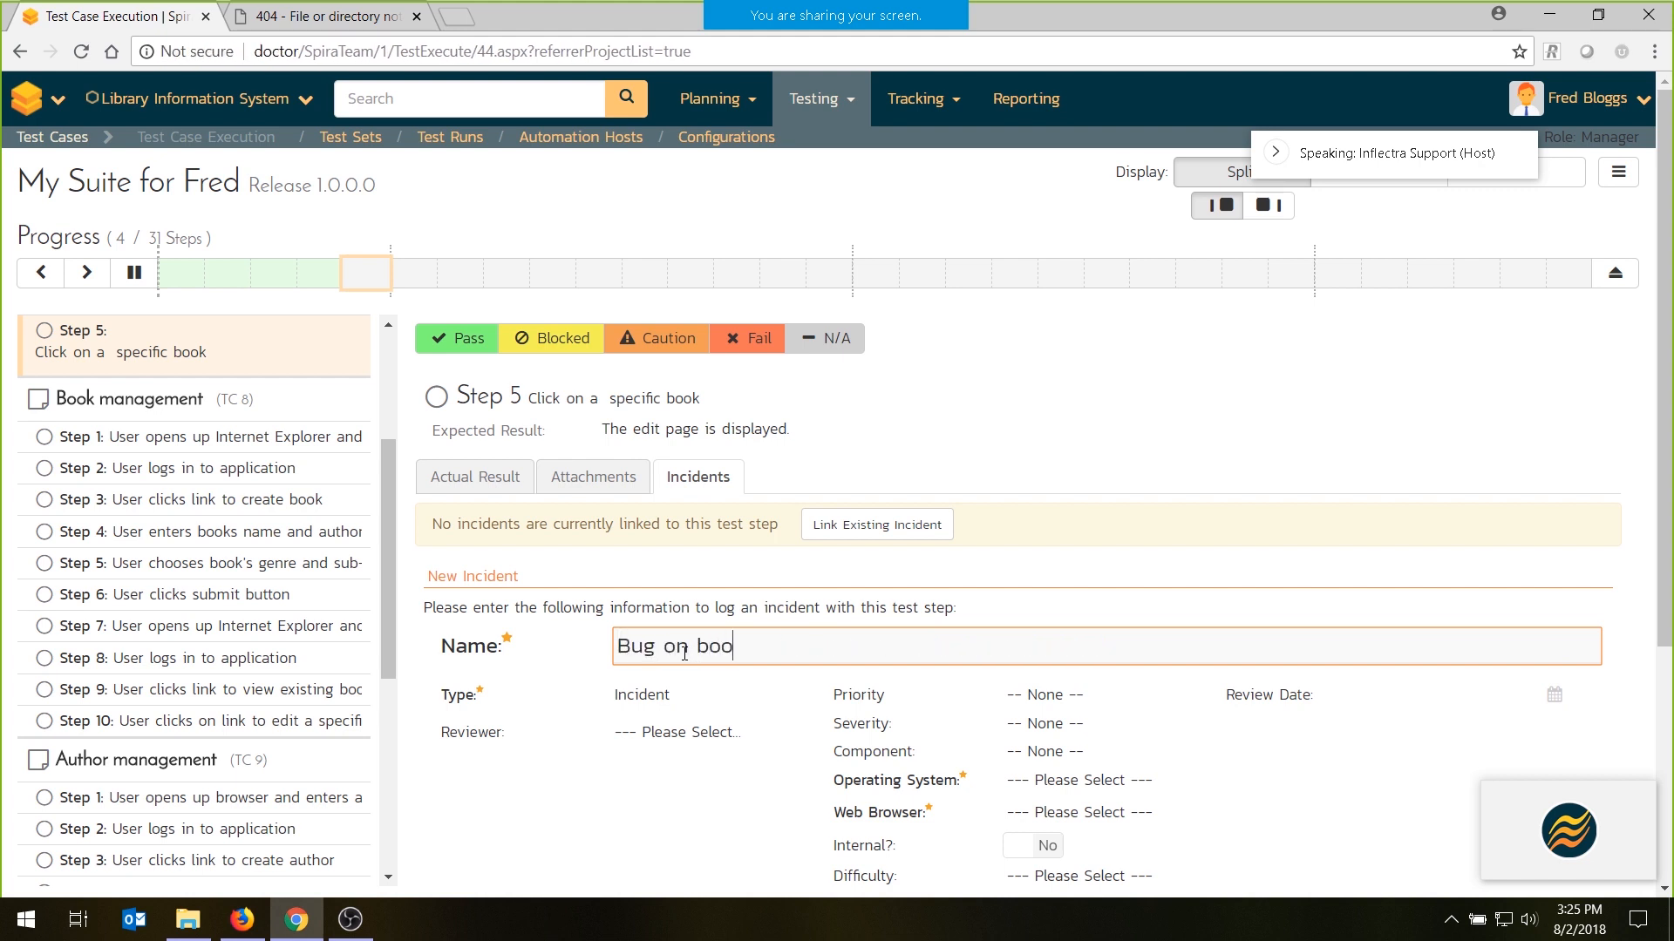
type("k editing, 404 error.")
left_click(668, 685)
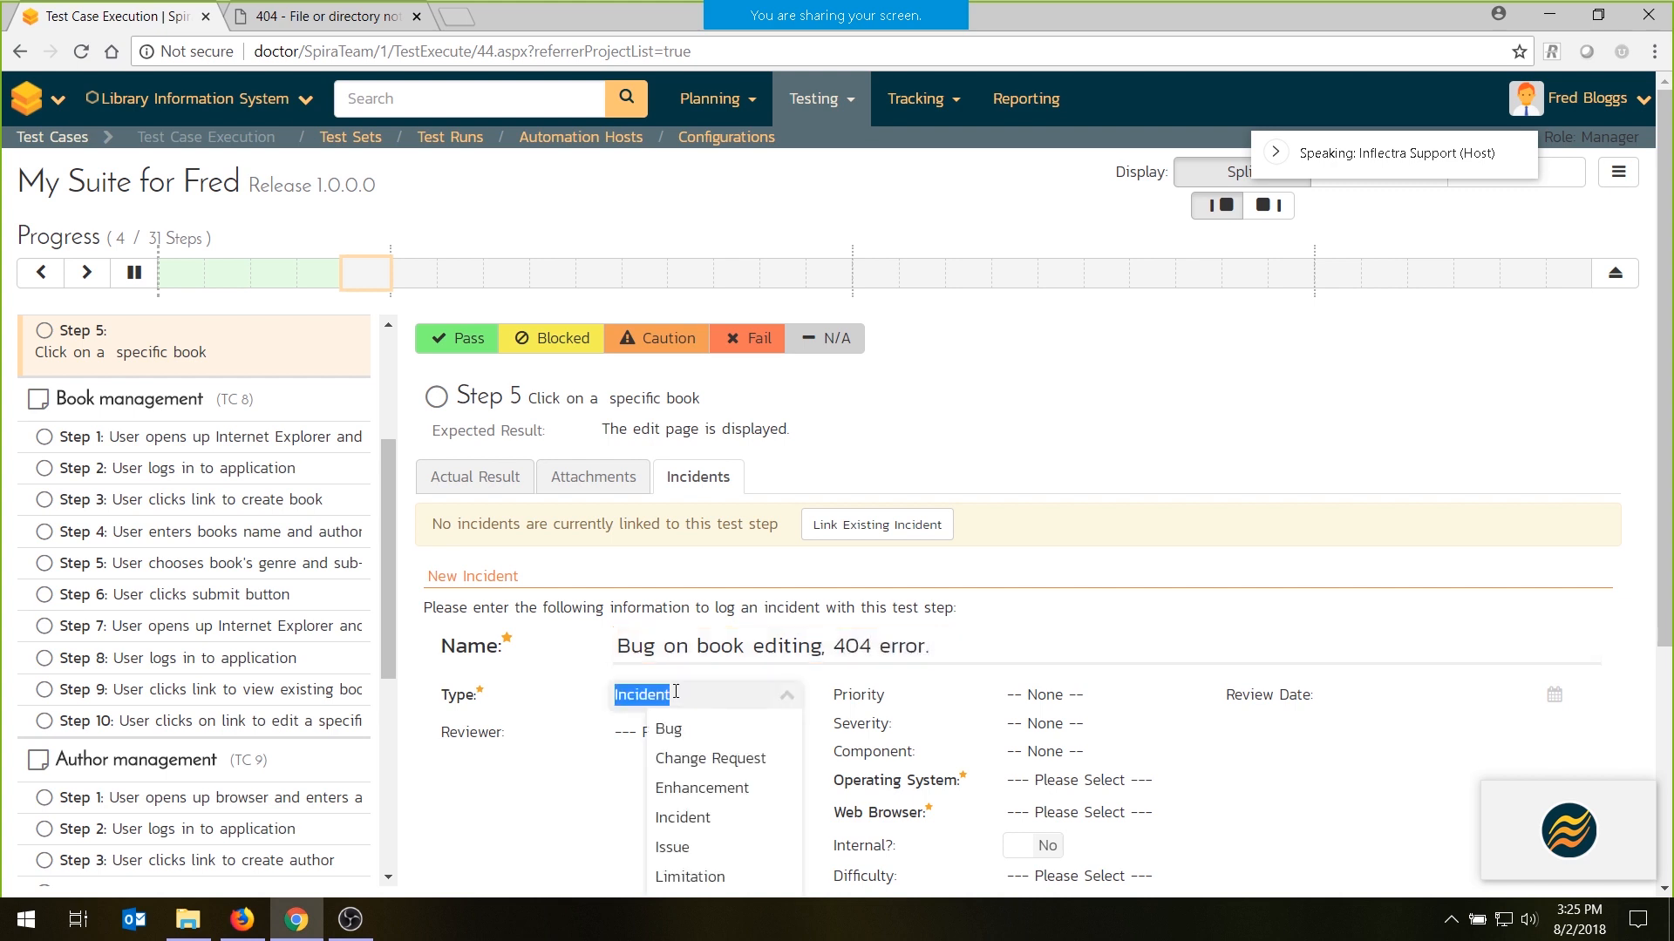
left_click(689, 739)
- Set the incident's operating system to Windows 10 and web browser to Chrome, and record step 5 as failed
scroll(974, 691, "down", 1)
left_click(1081, 652)
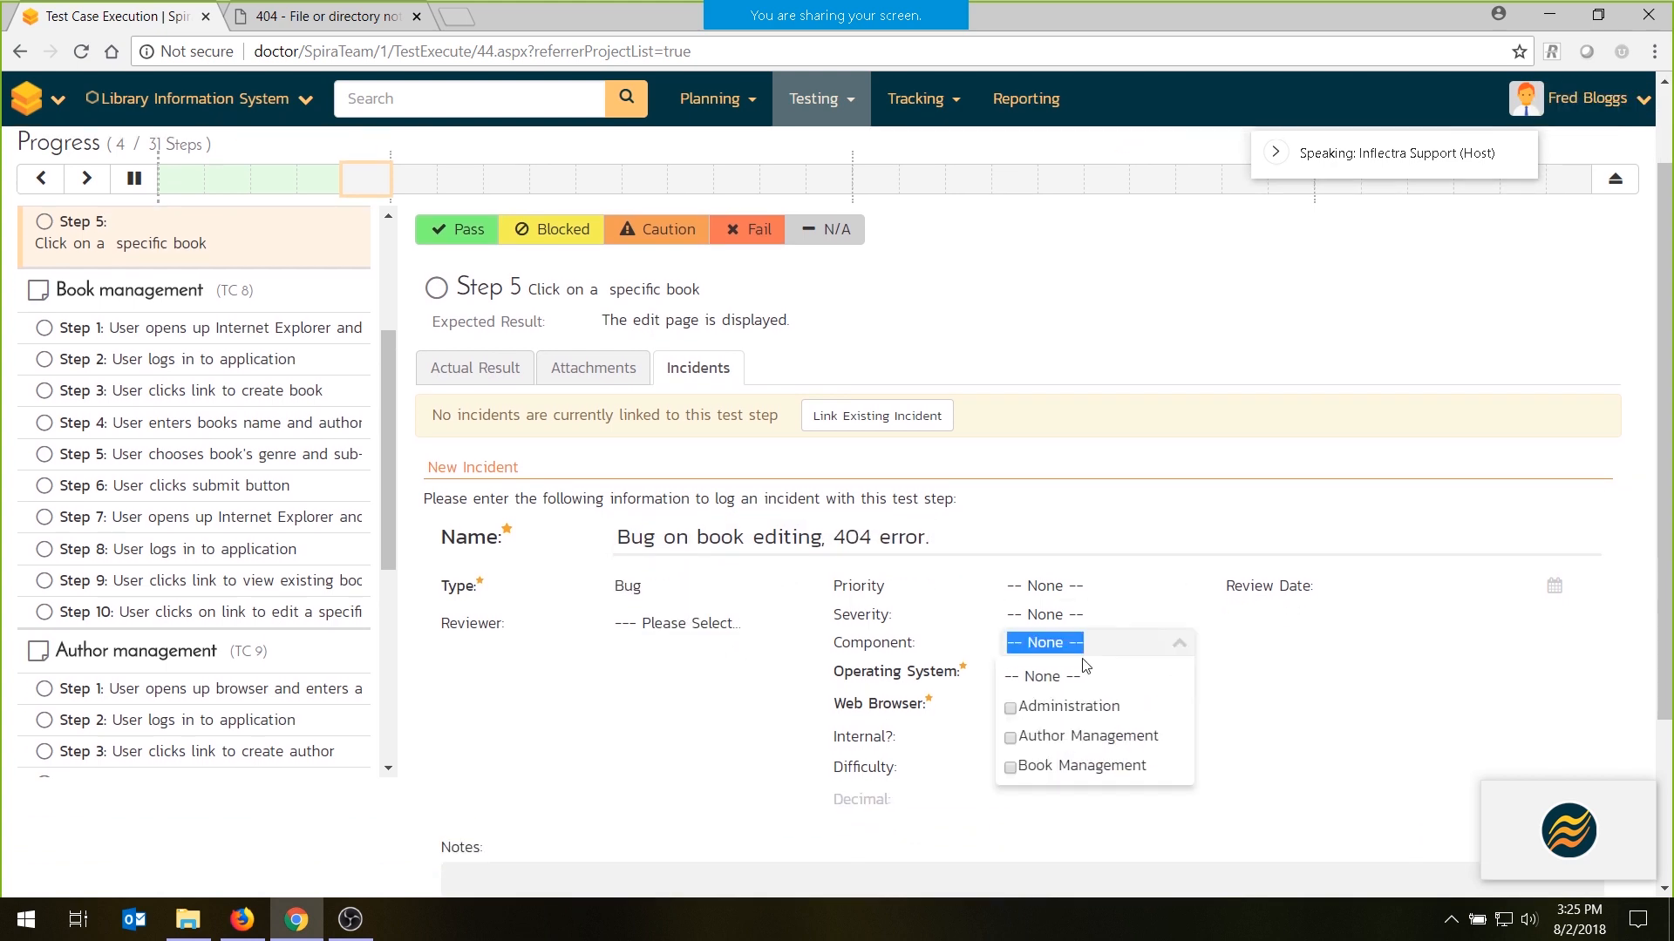
left_click(908, 677)
left_click(1092, 675)
left_click(1092, 676)
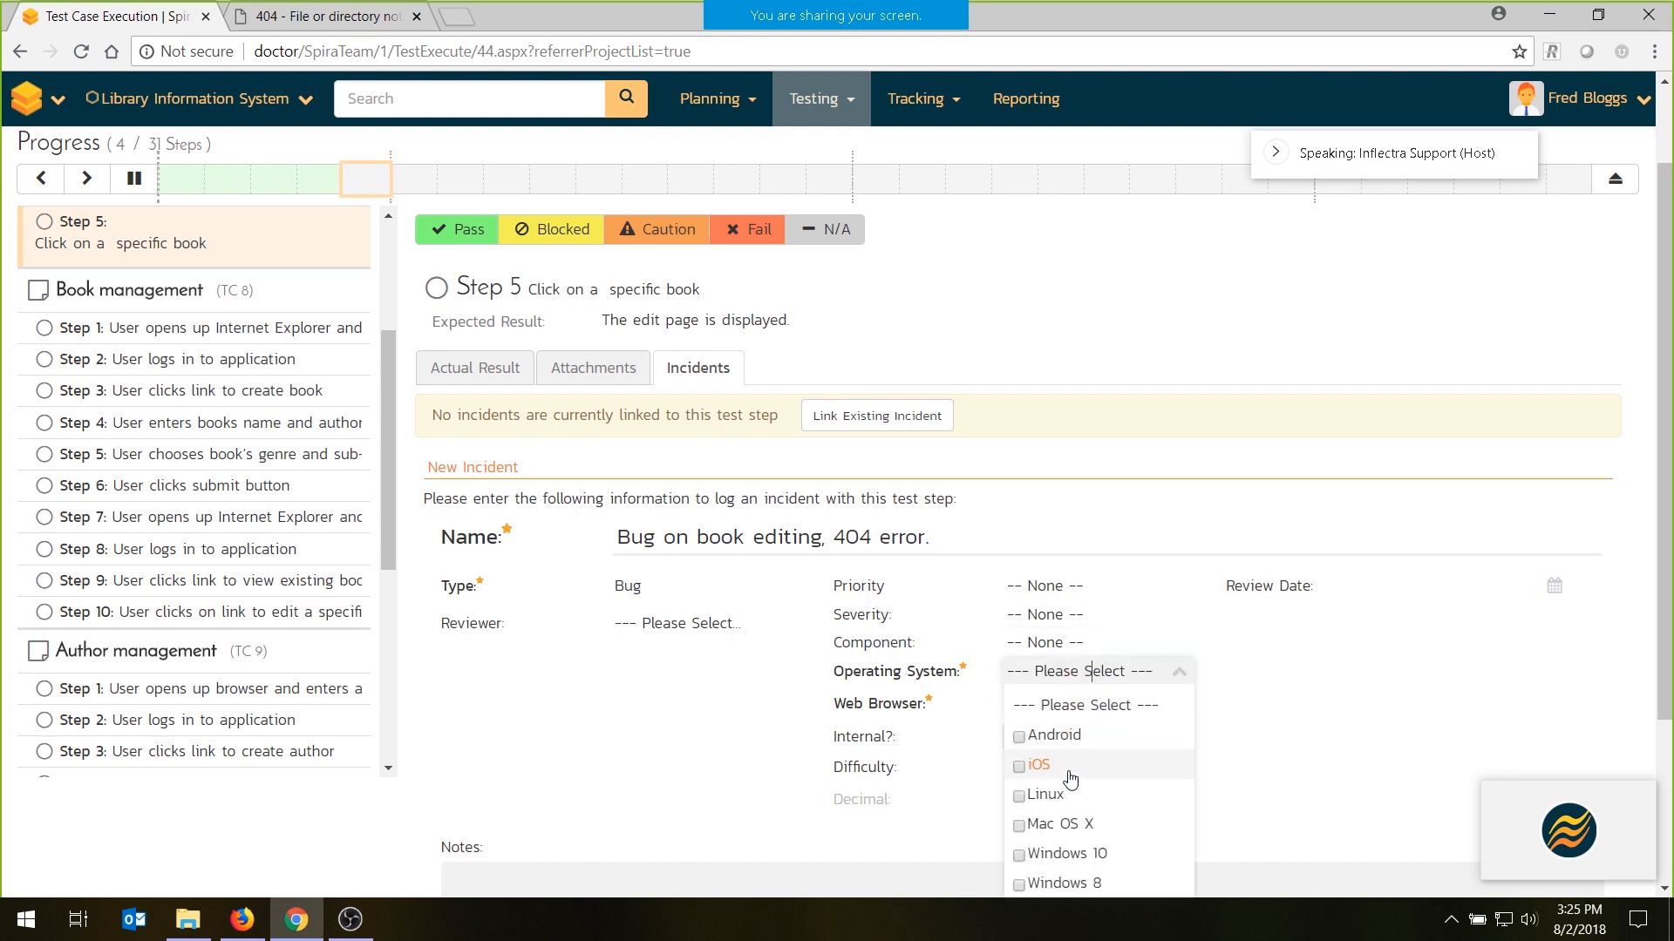
left_click(1071, 857)
left_click(1092, 703)
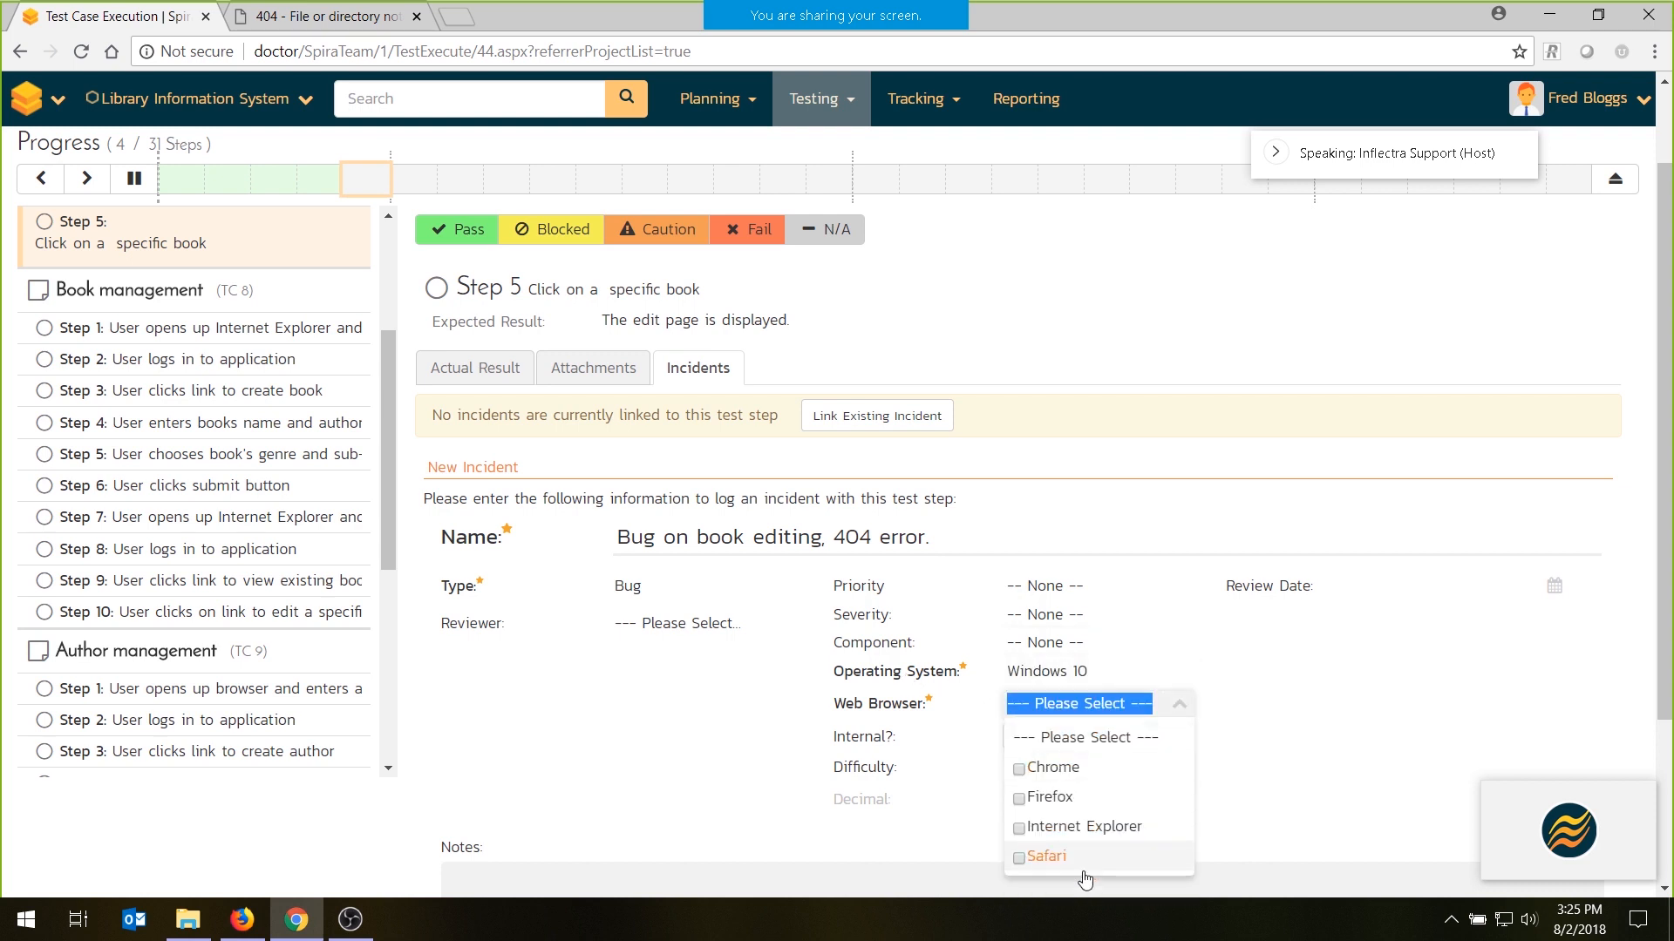
left_click(1051, 769)
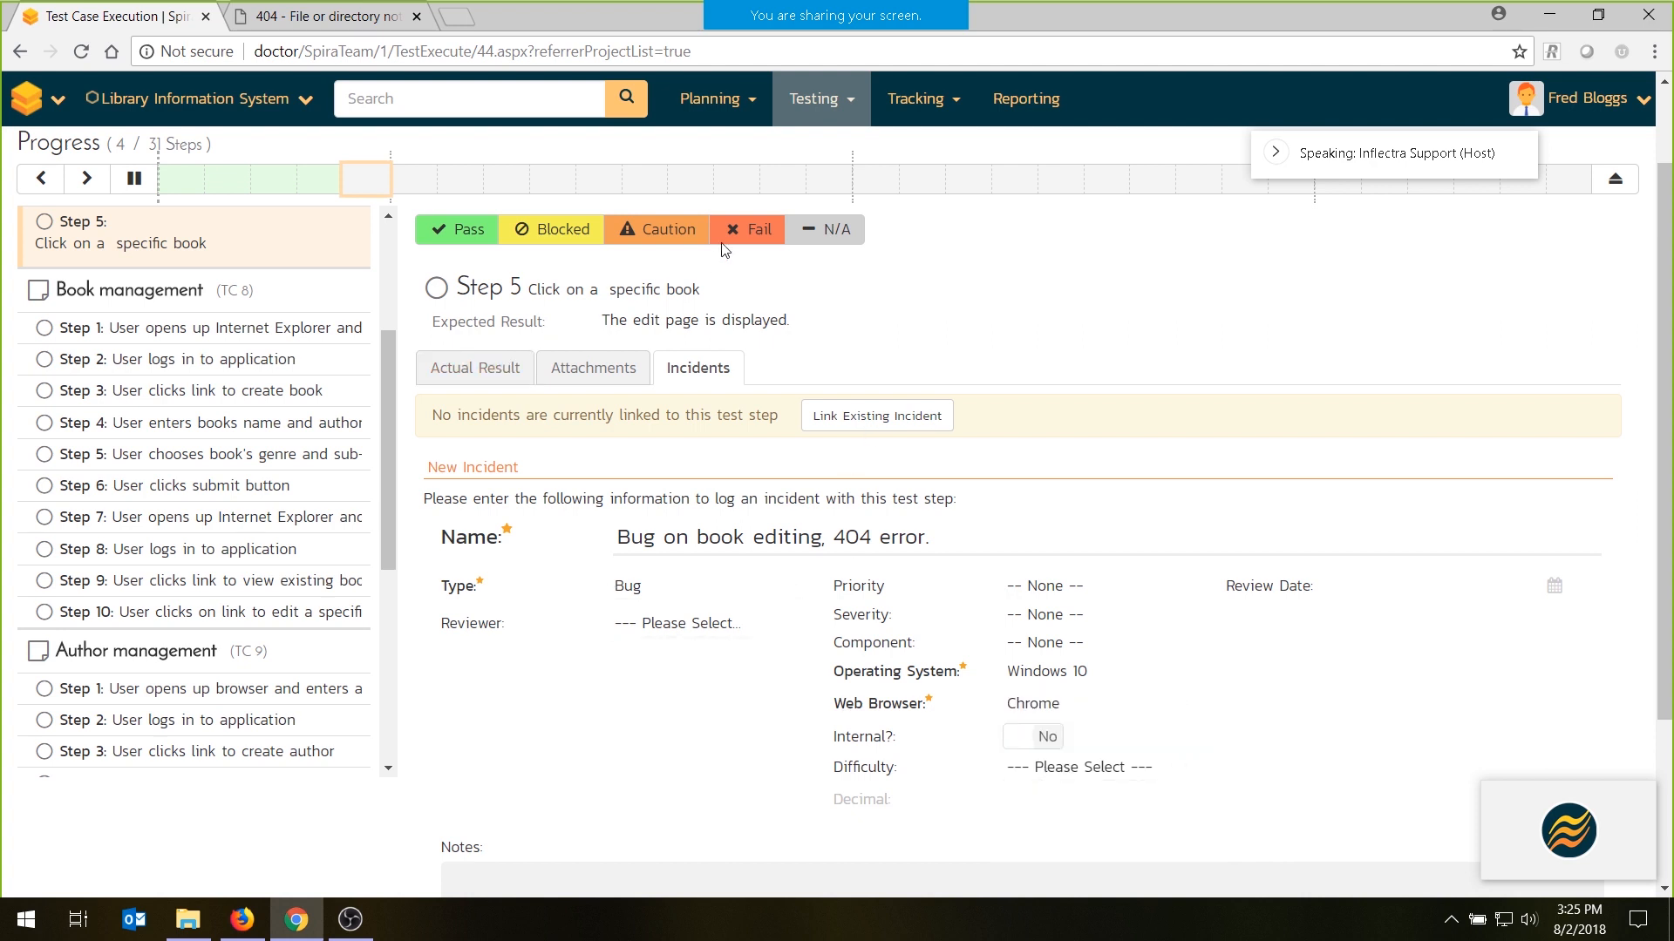
left_click(748, 228)
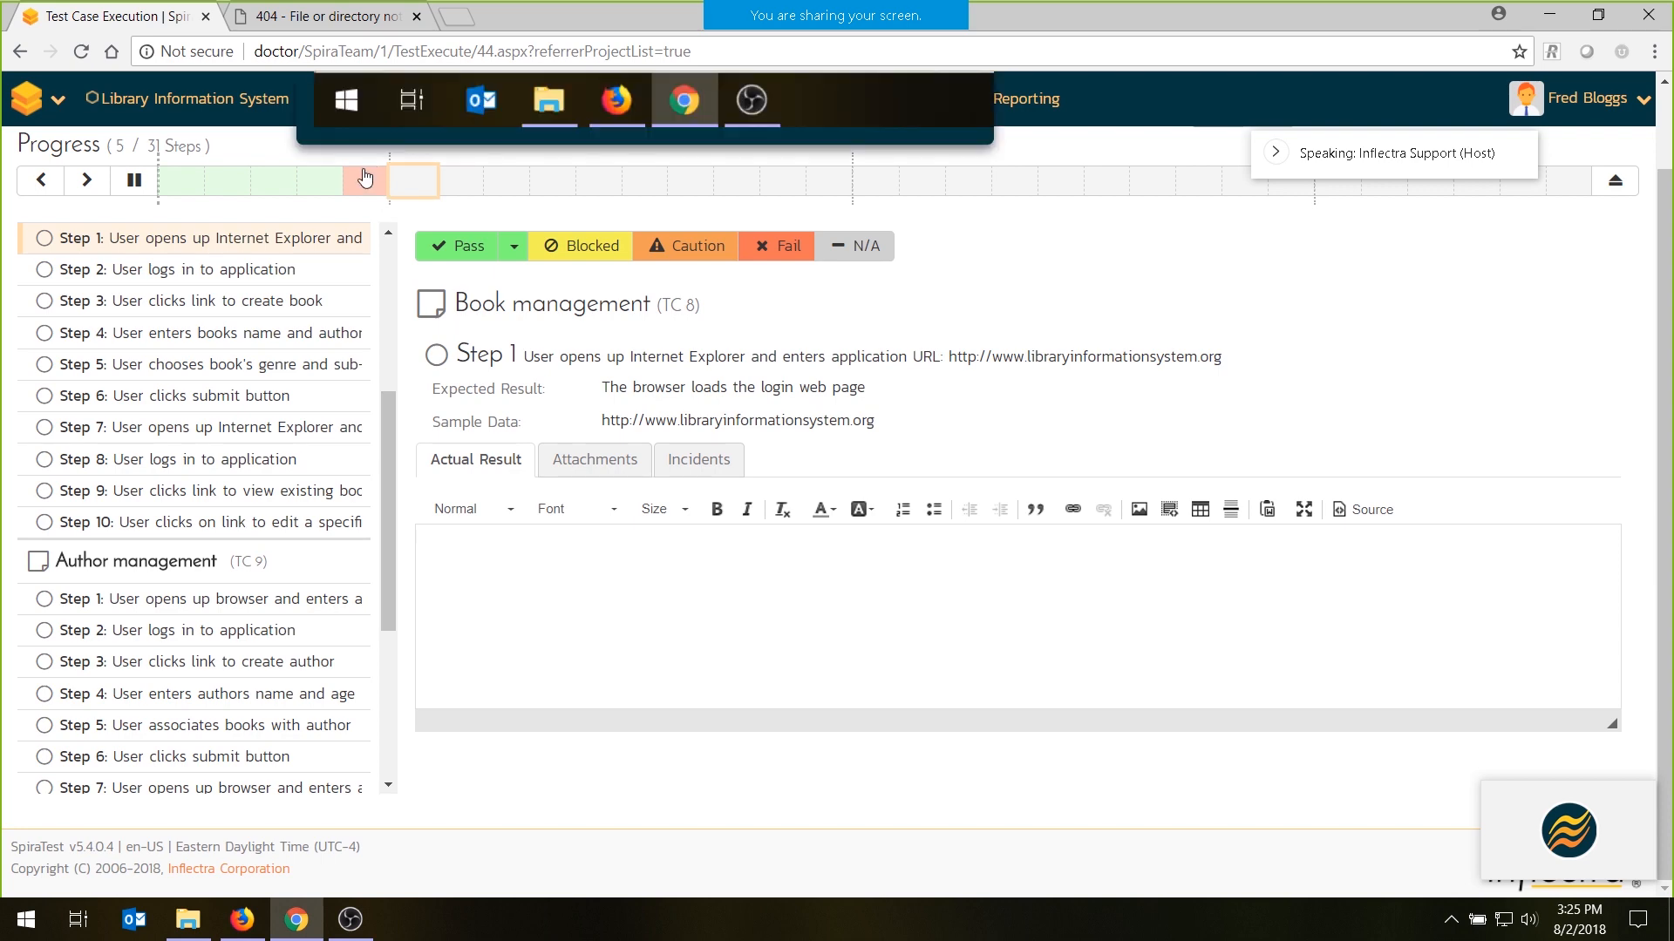
- Reopen the failed step 5 of Sample Manual Test and view the incidents linked to it
scroll(262, 436, "up", 4)
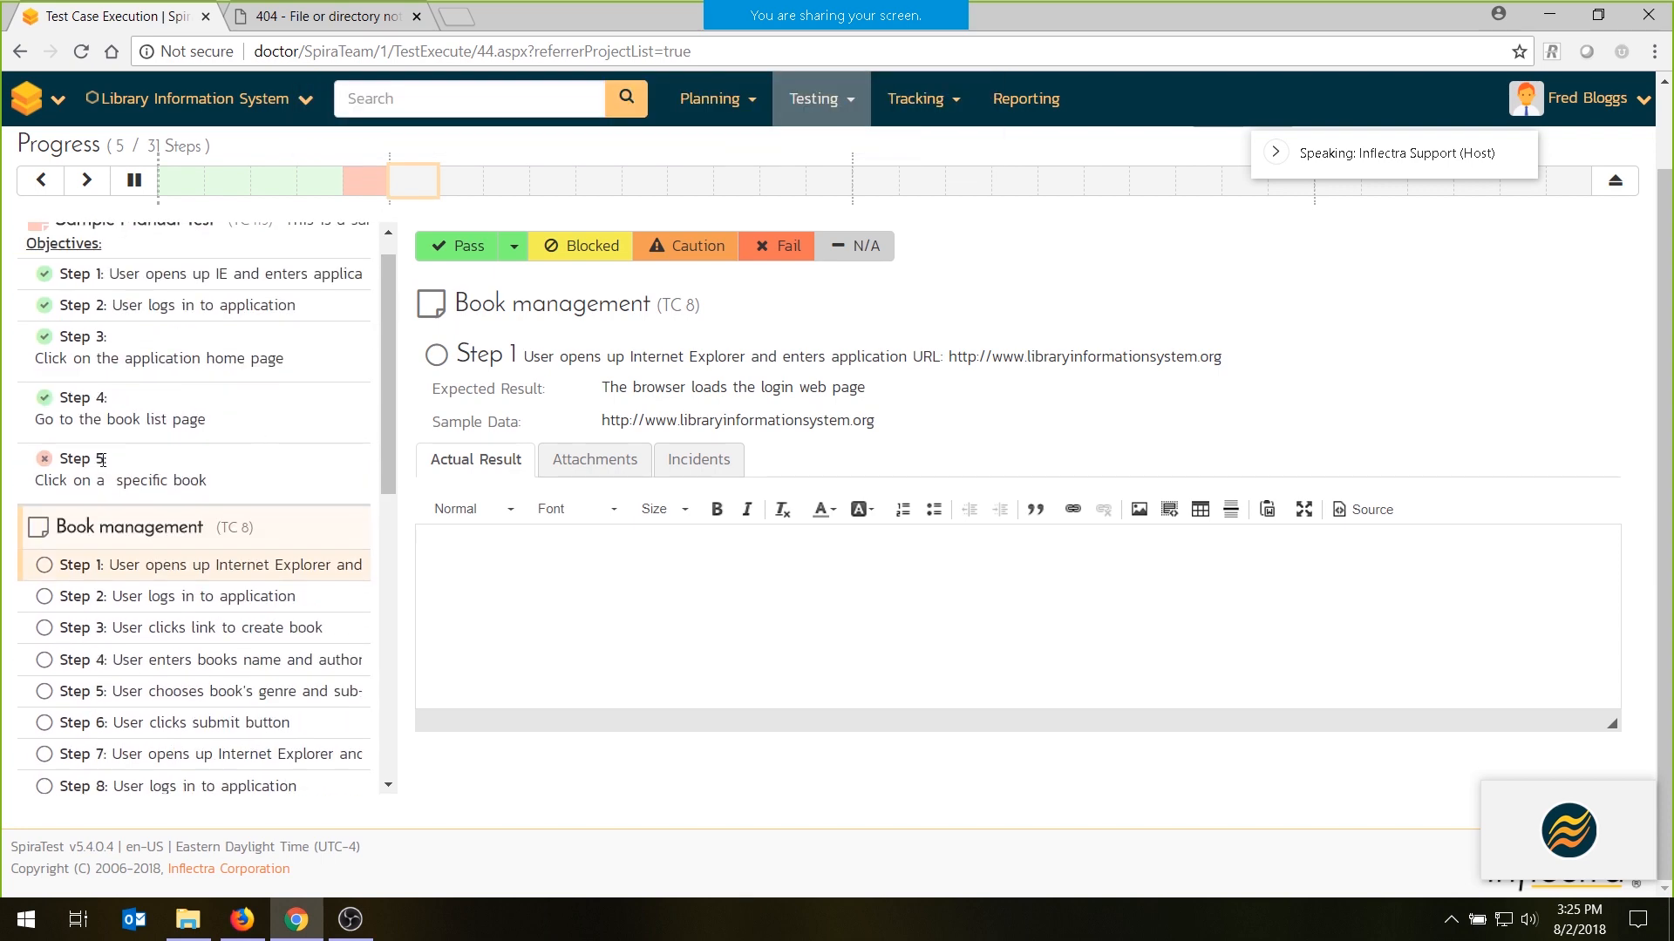
left_click(123, 466)
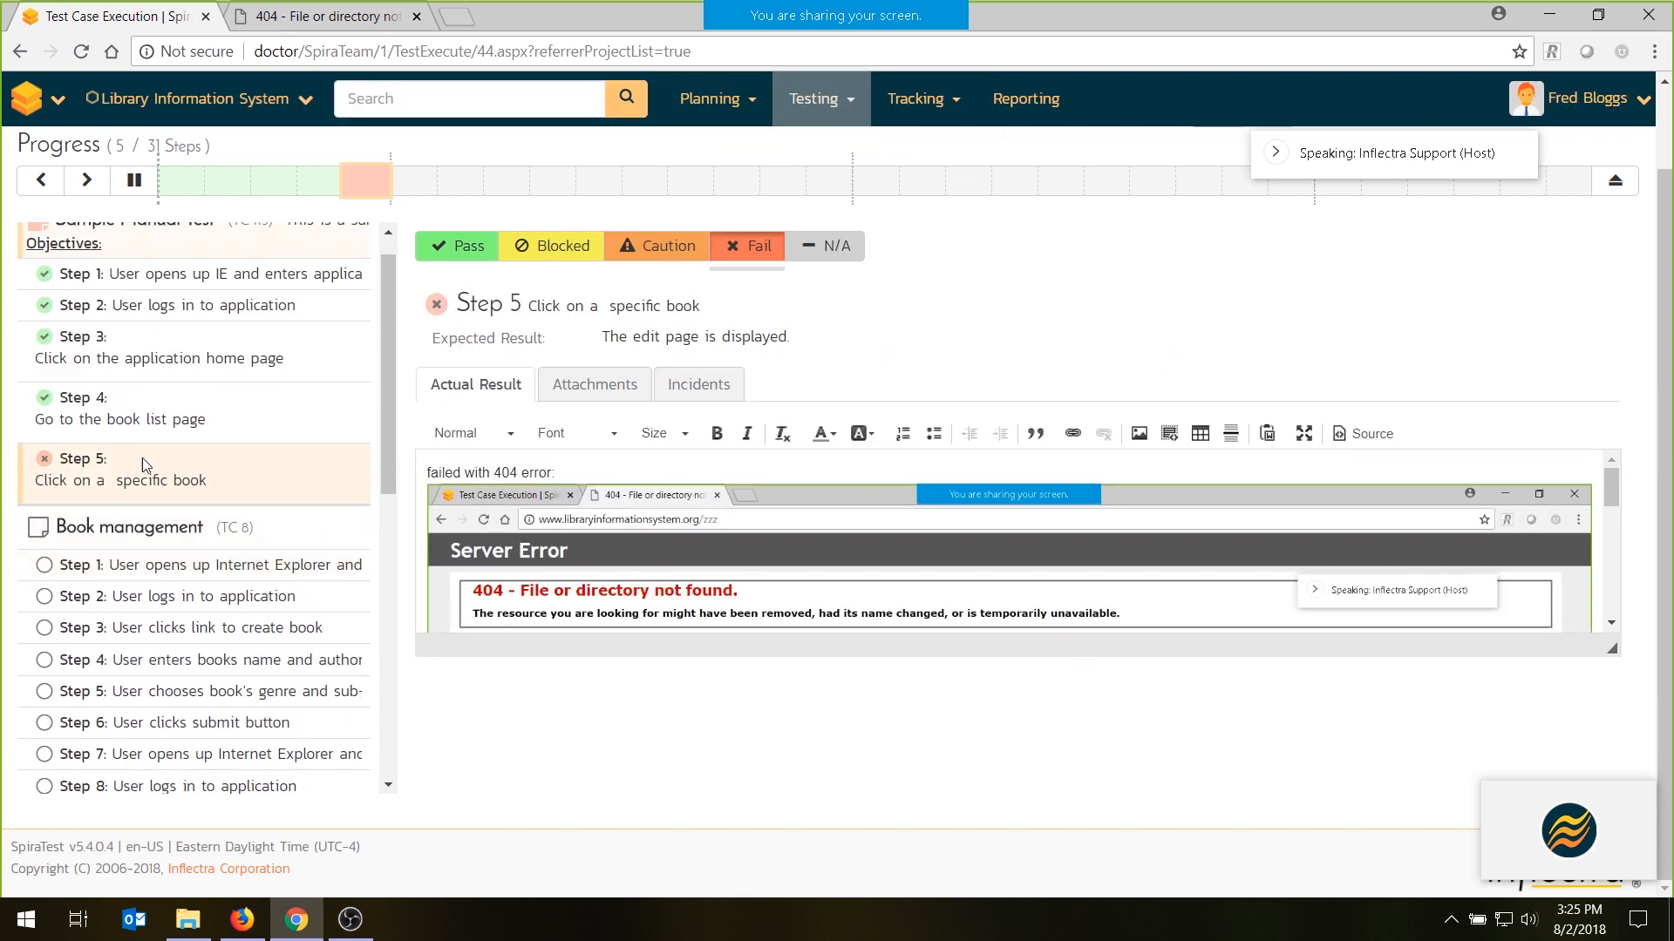
left_click(688, 383)
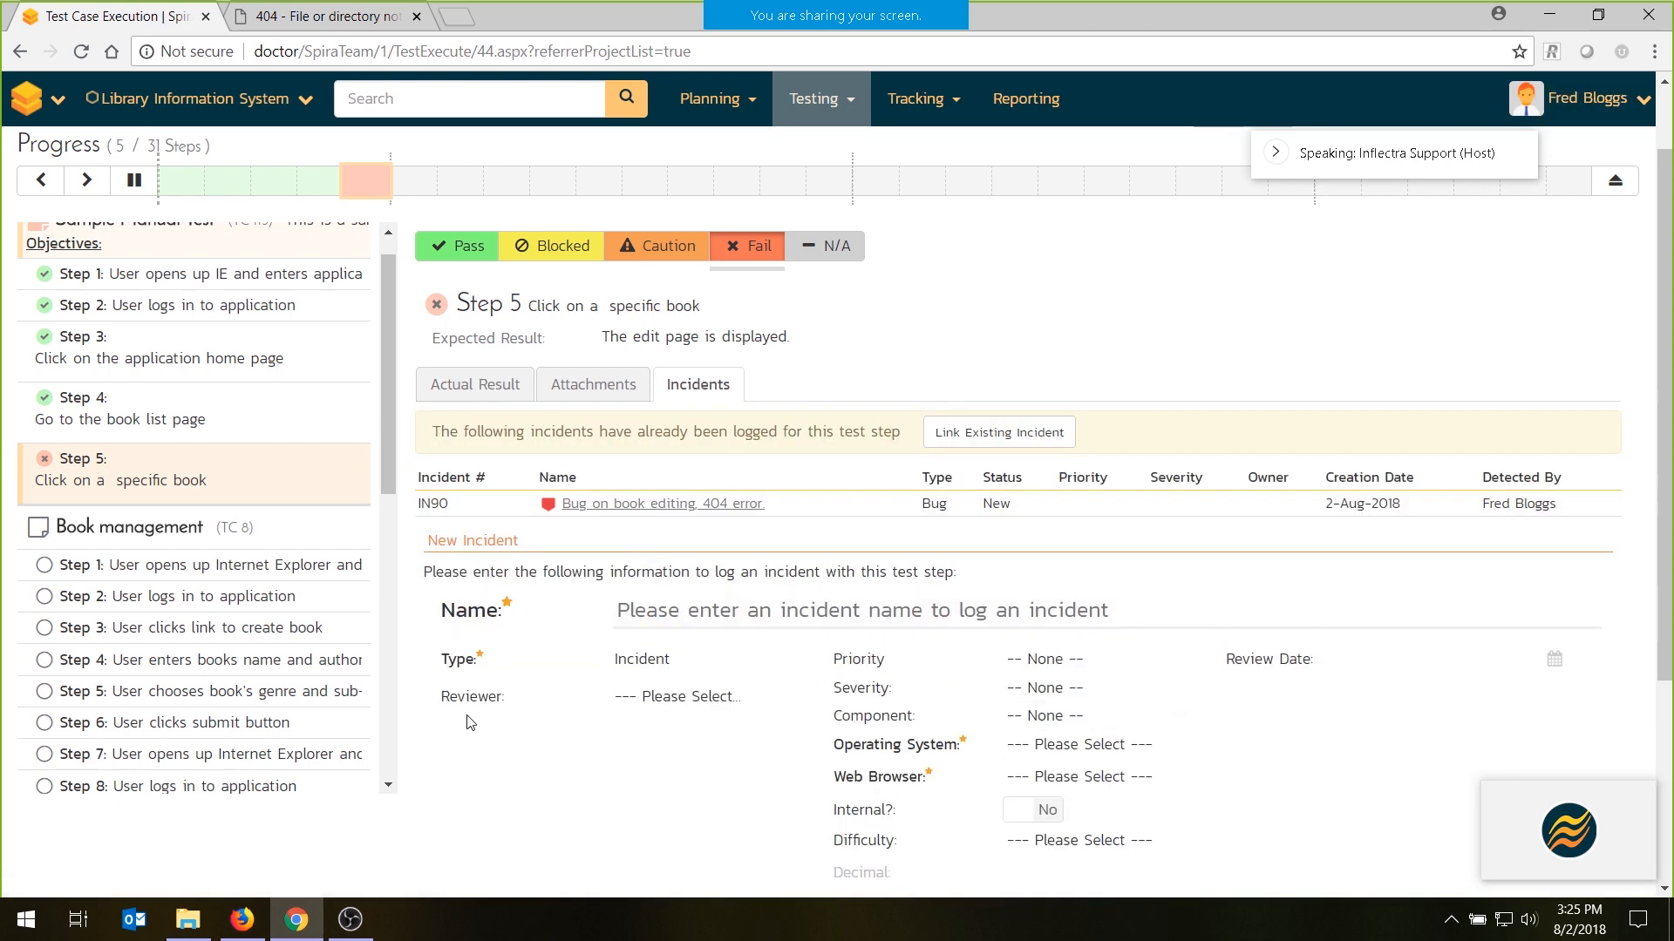
- Record steps 1 to 4 of the Book management test case as passed
left_click(185, 568)
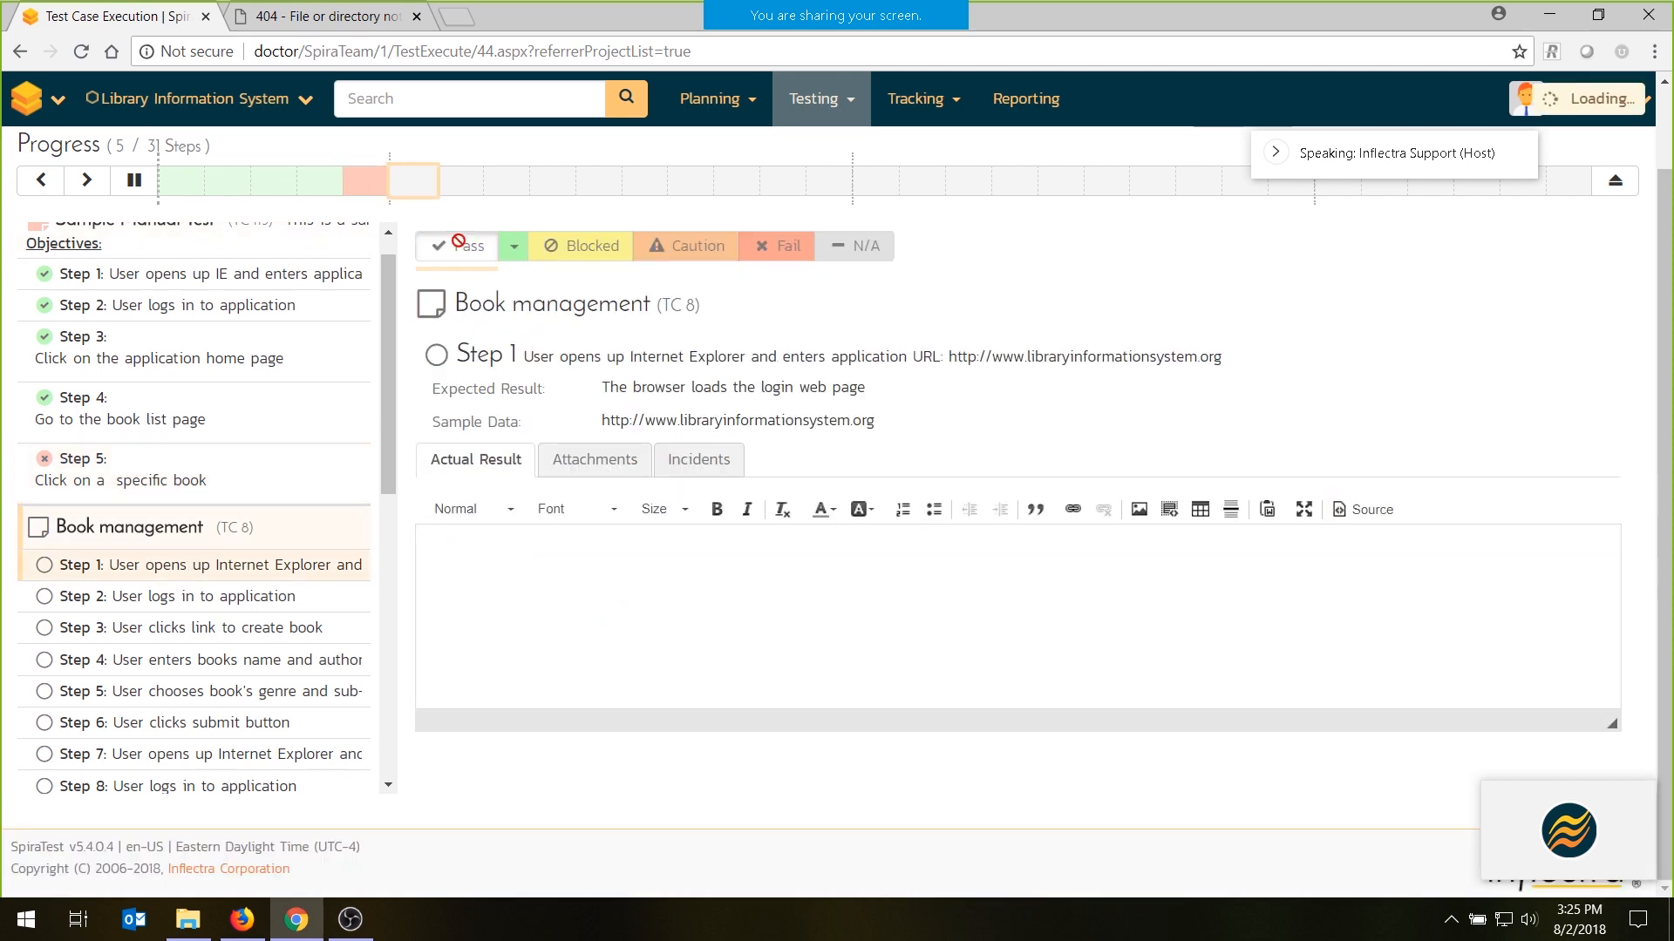
left_click(457, 245)
left_click(458, 245)
left_click(458, 245)
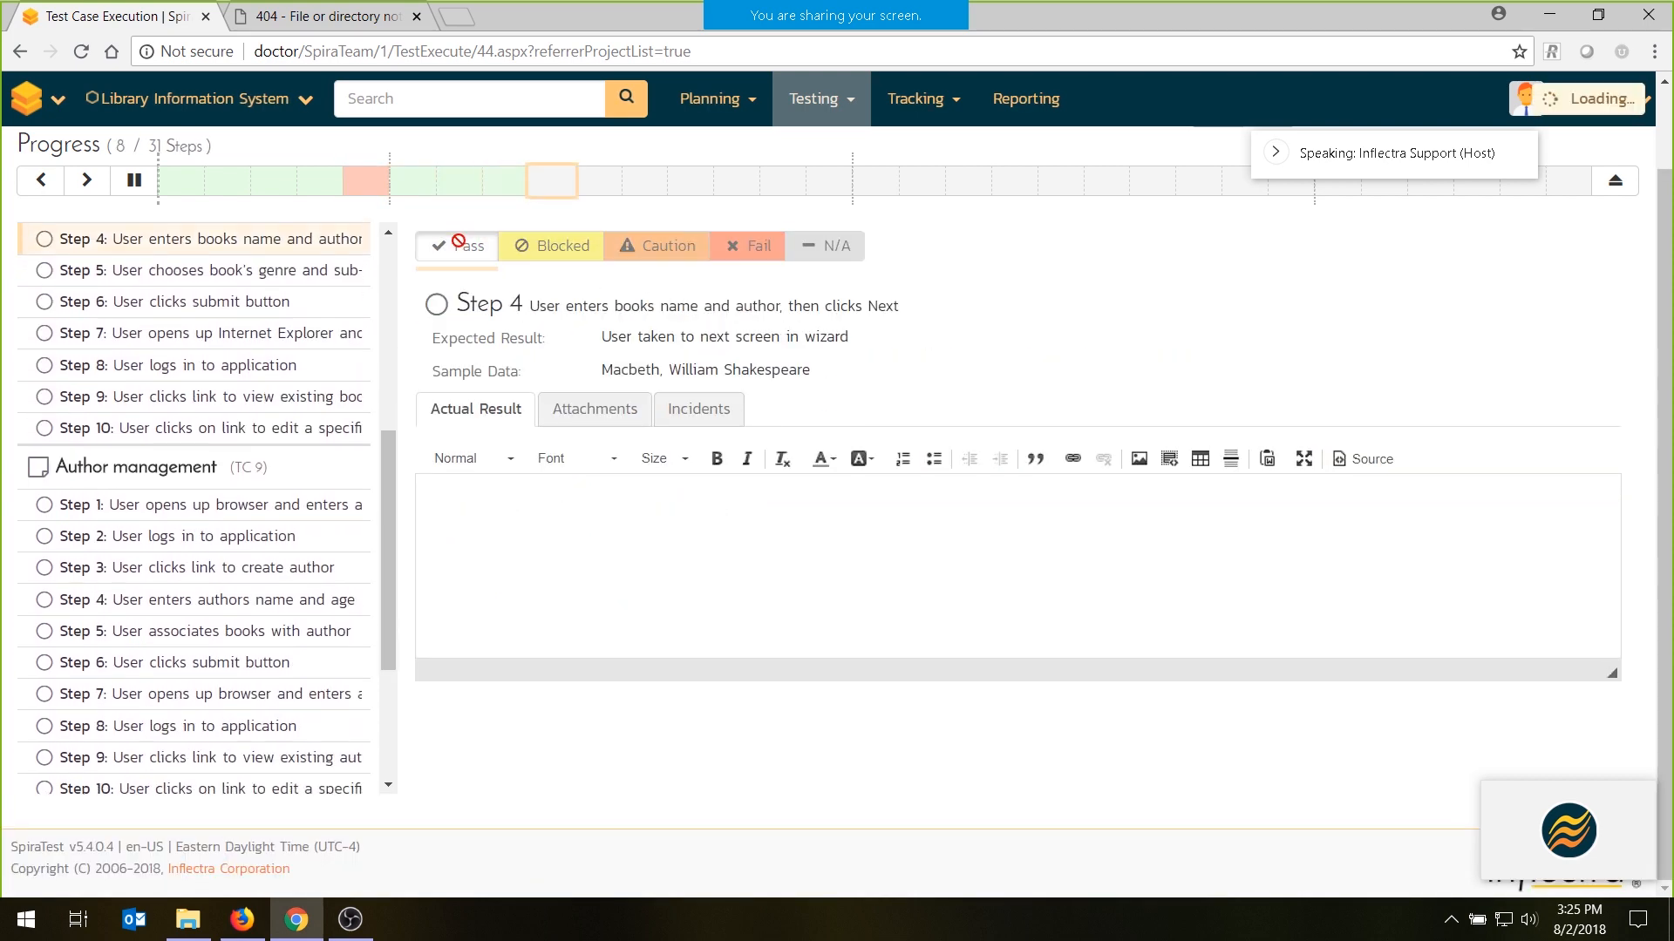
left_click(458, 245)
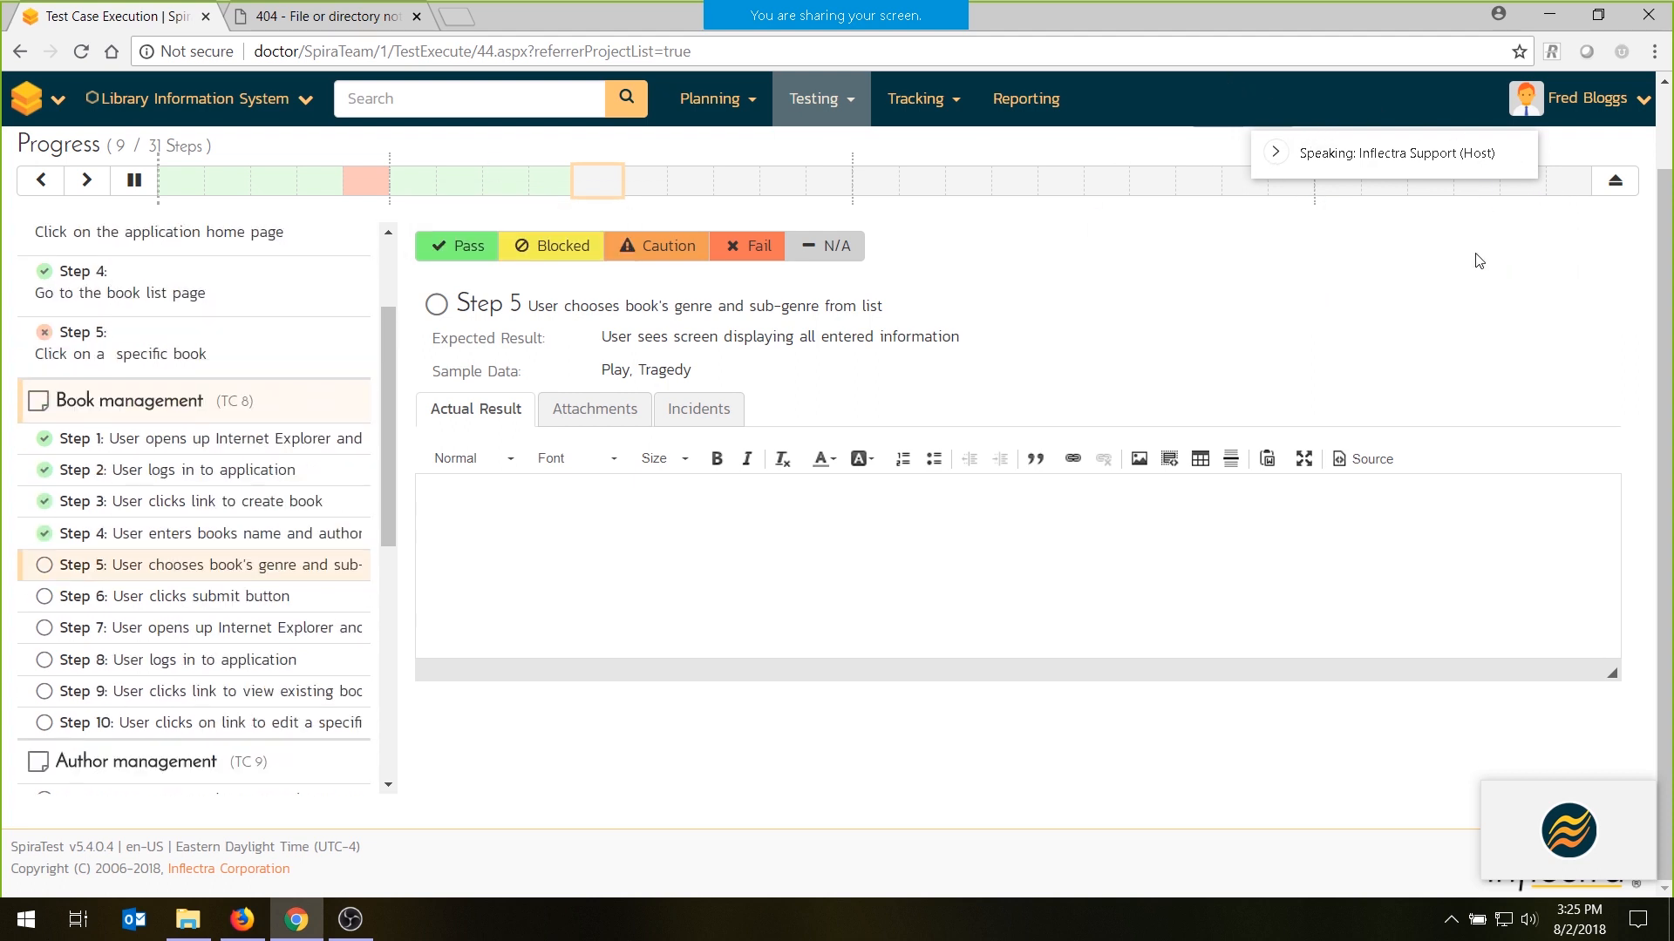
- Change the execution display to the full-width list of all steps and review the recorded results and actual result screenshot
scroll(1345, 416, "up", 2)
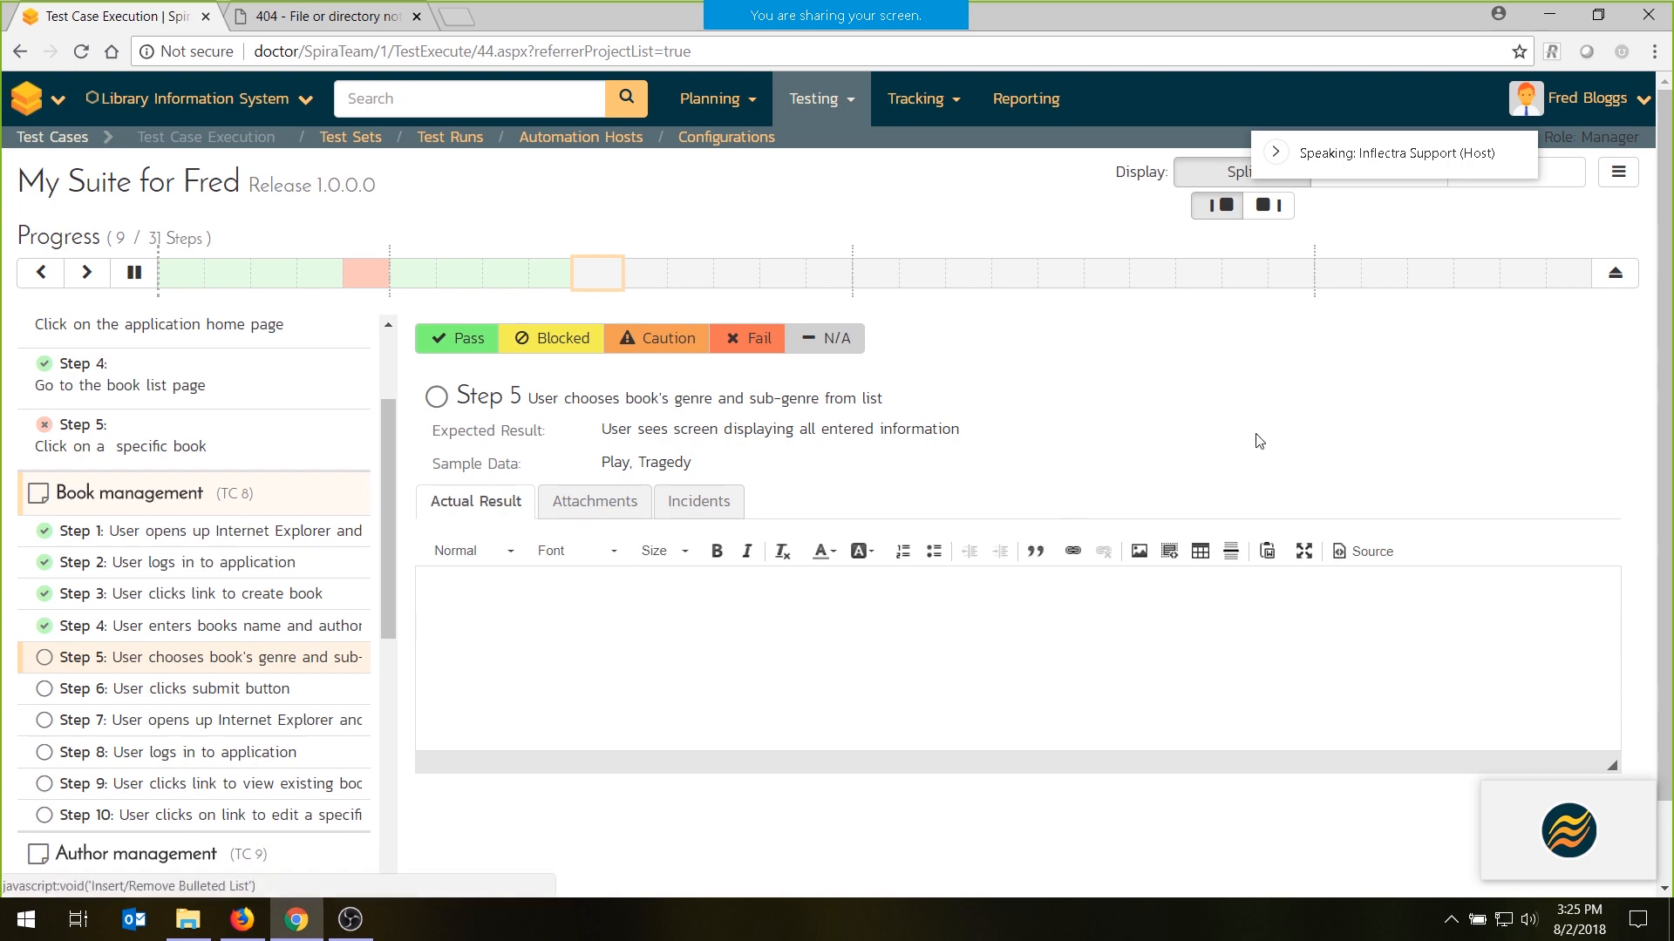
left_click(1380, 191)
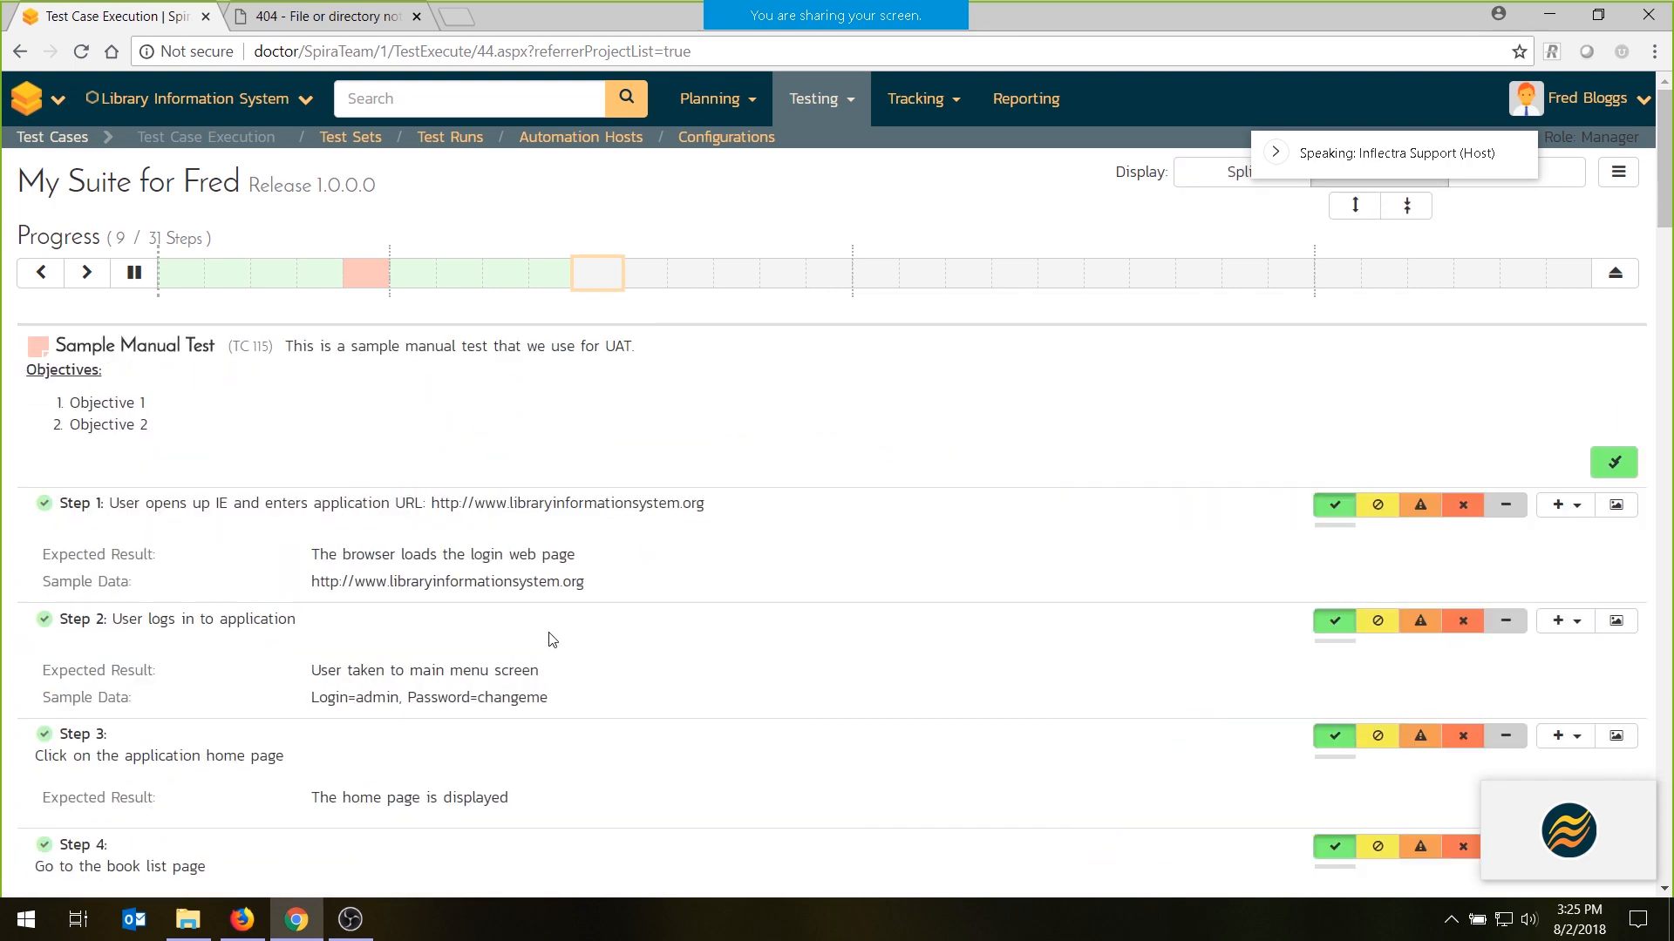
scroll(677, 639, "down", 3)
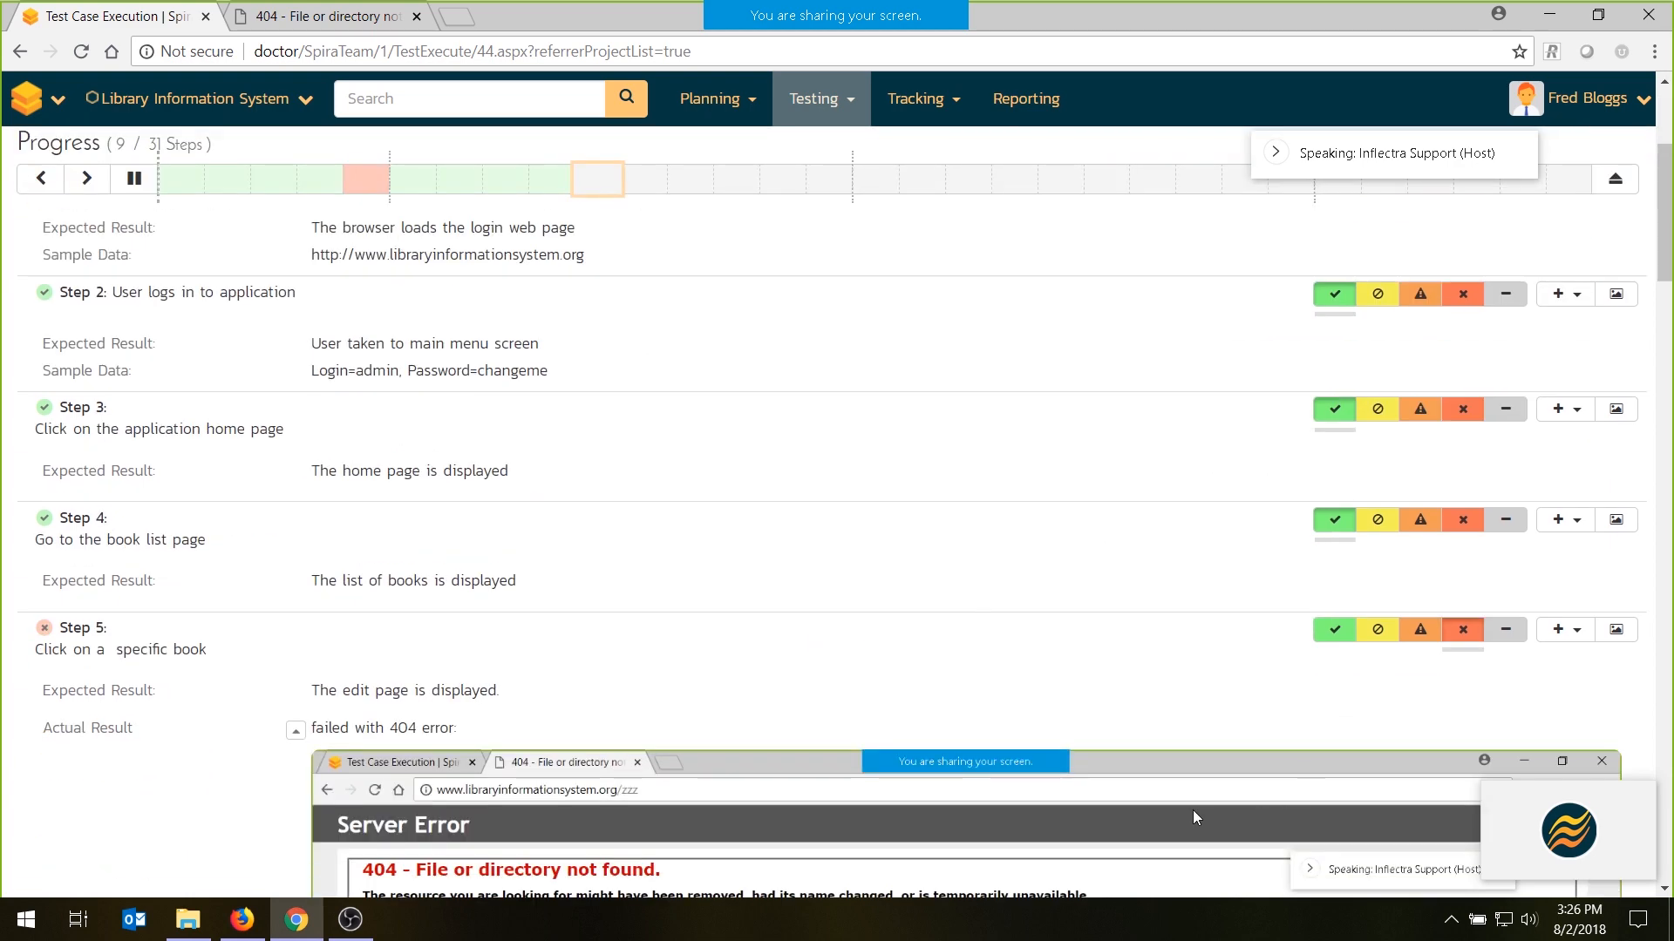
scroll(745, 603, "down", 13)
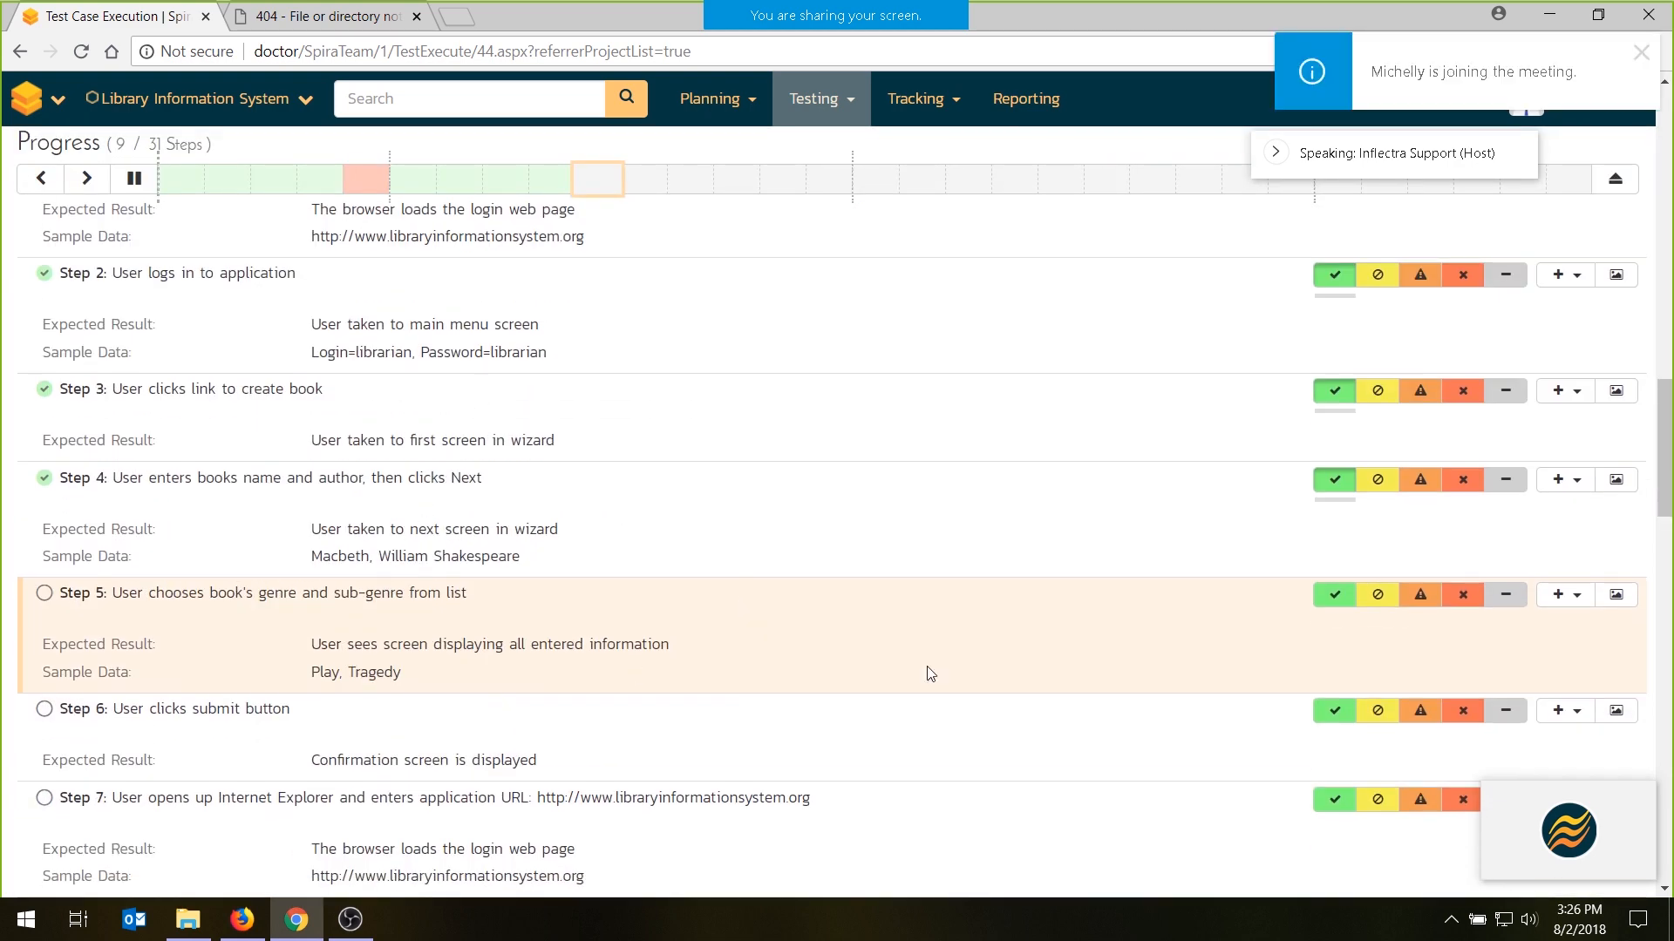
scroll(557, 549, "down", 3)
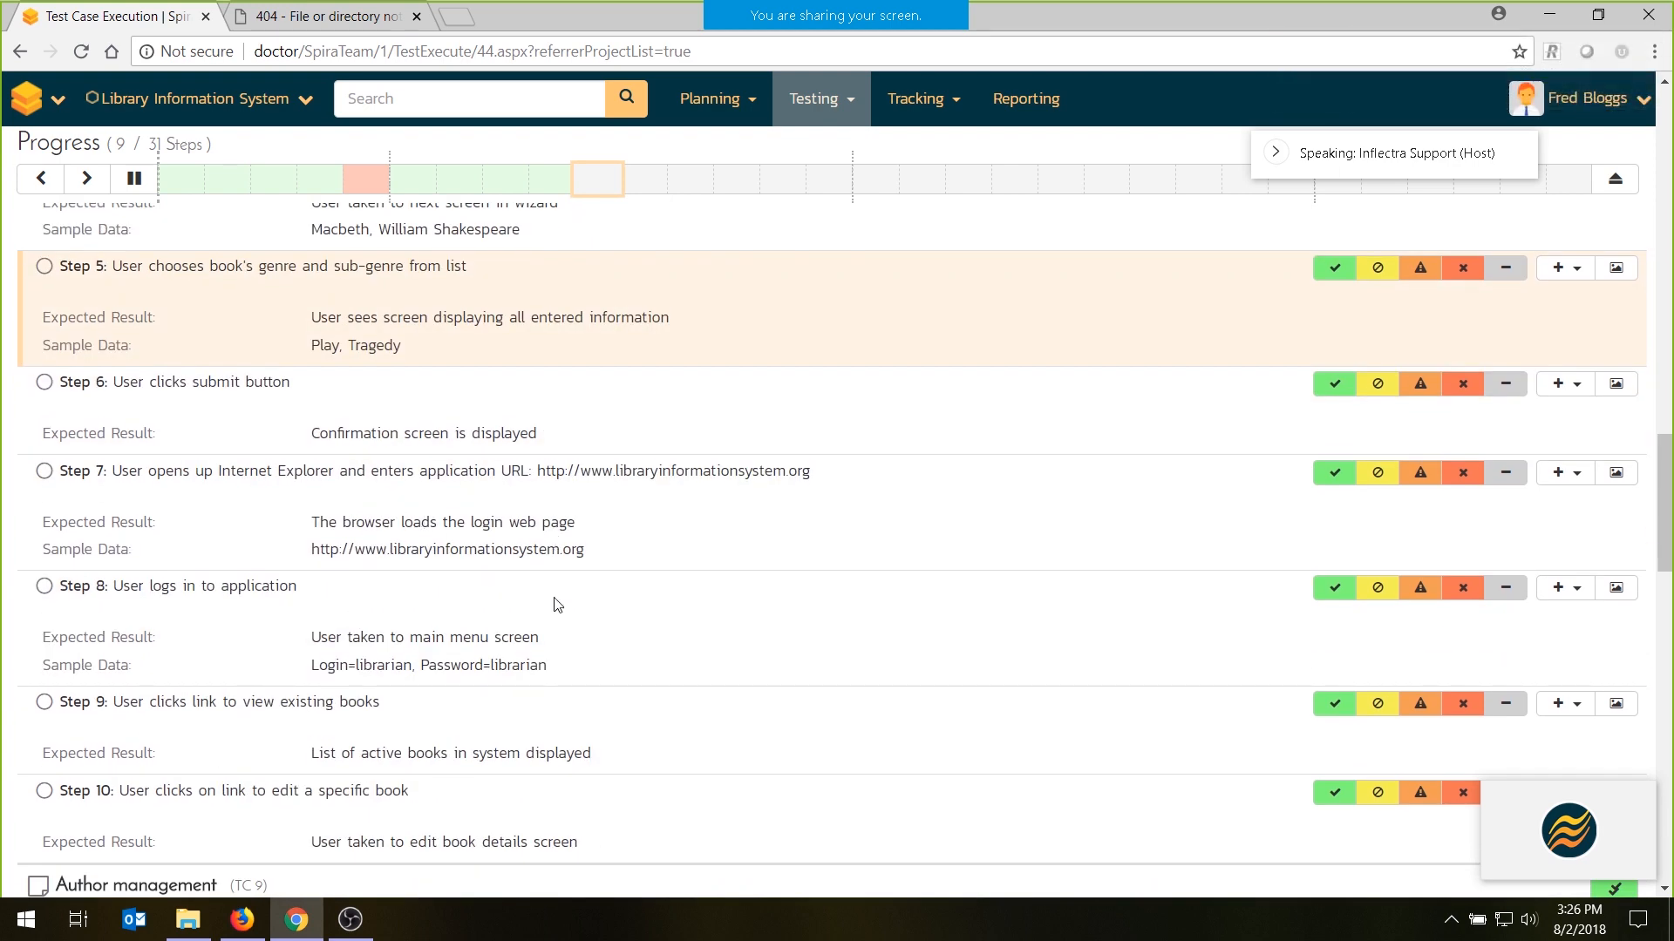
scroll(554, 607, "up", 7)
scroll(558, 604, "up", 3)
scroll(1064, 695, "down", 5)
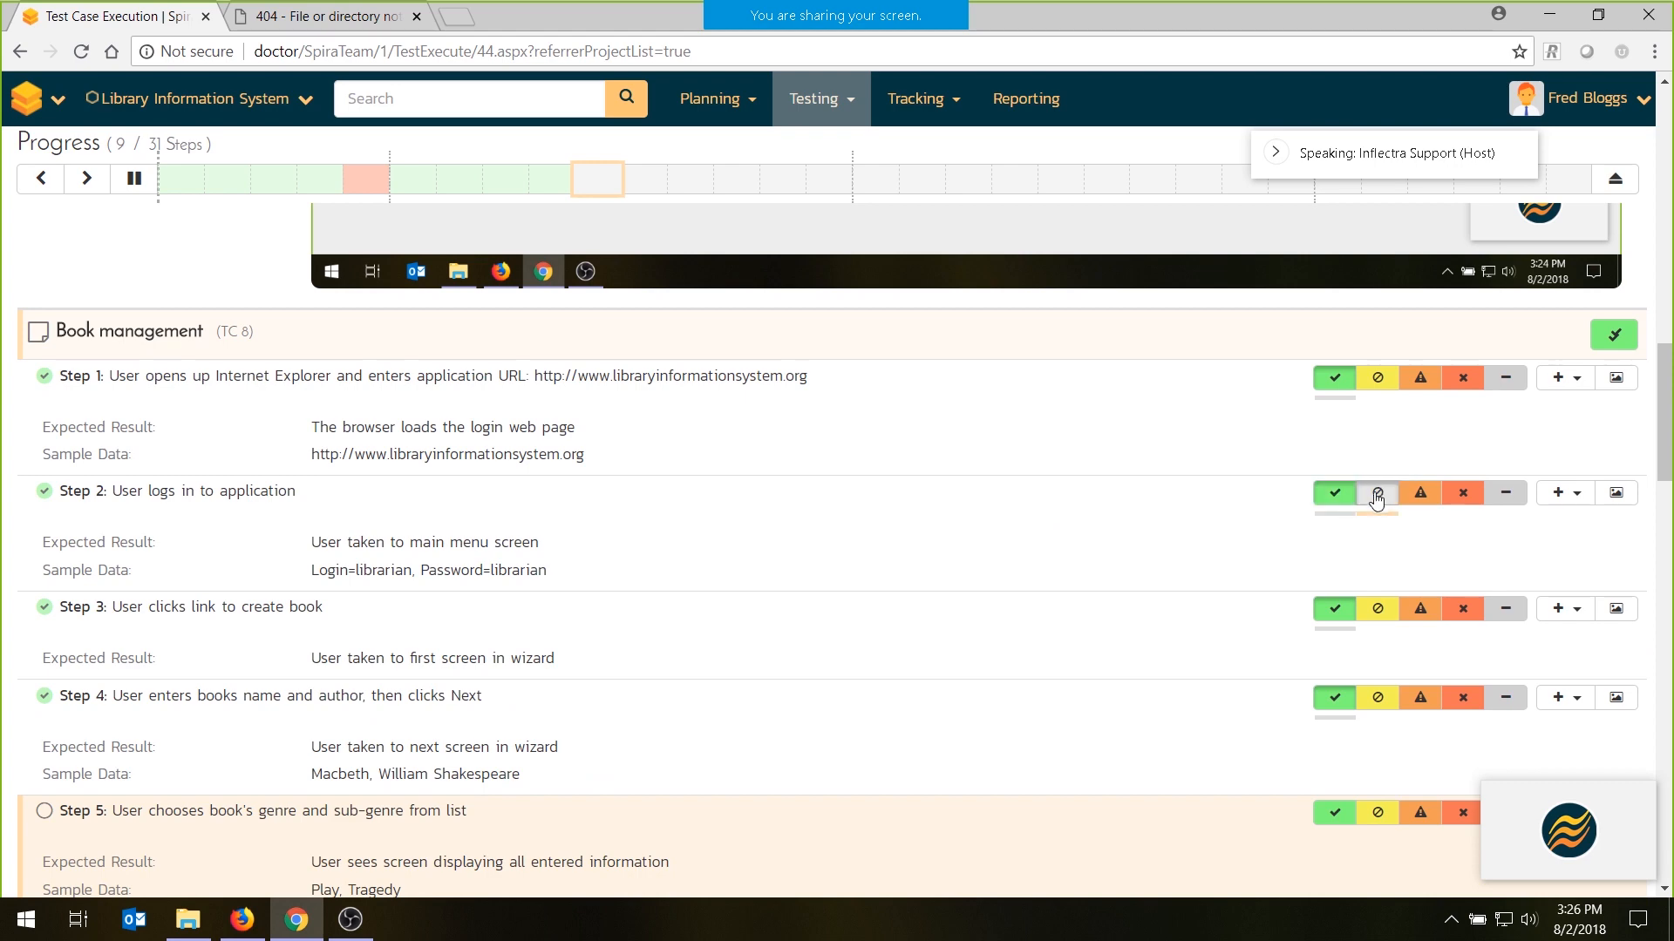
scroll(1362, 787, "down", 5)
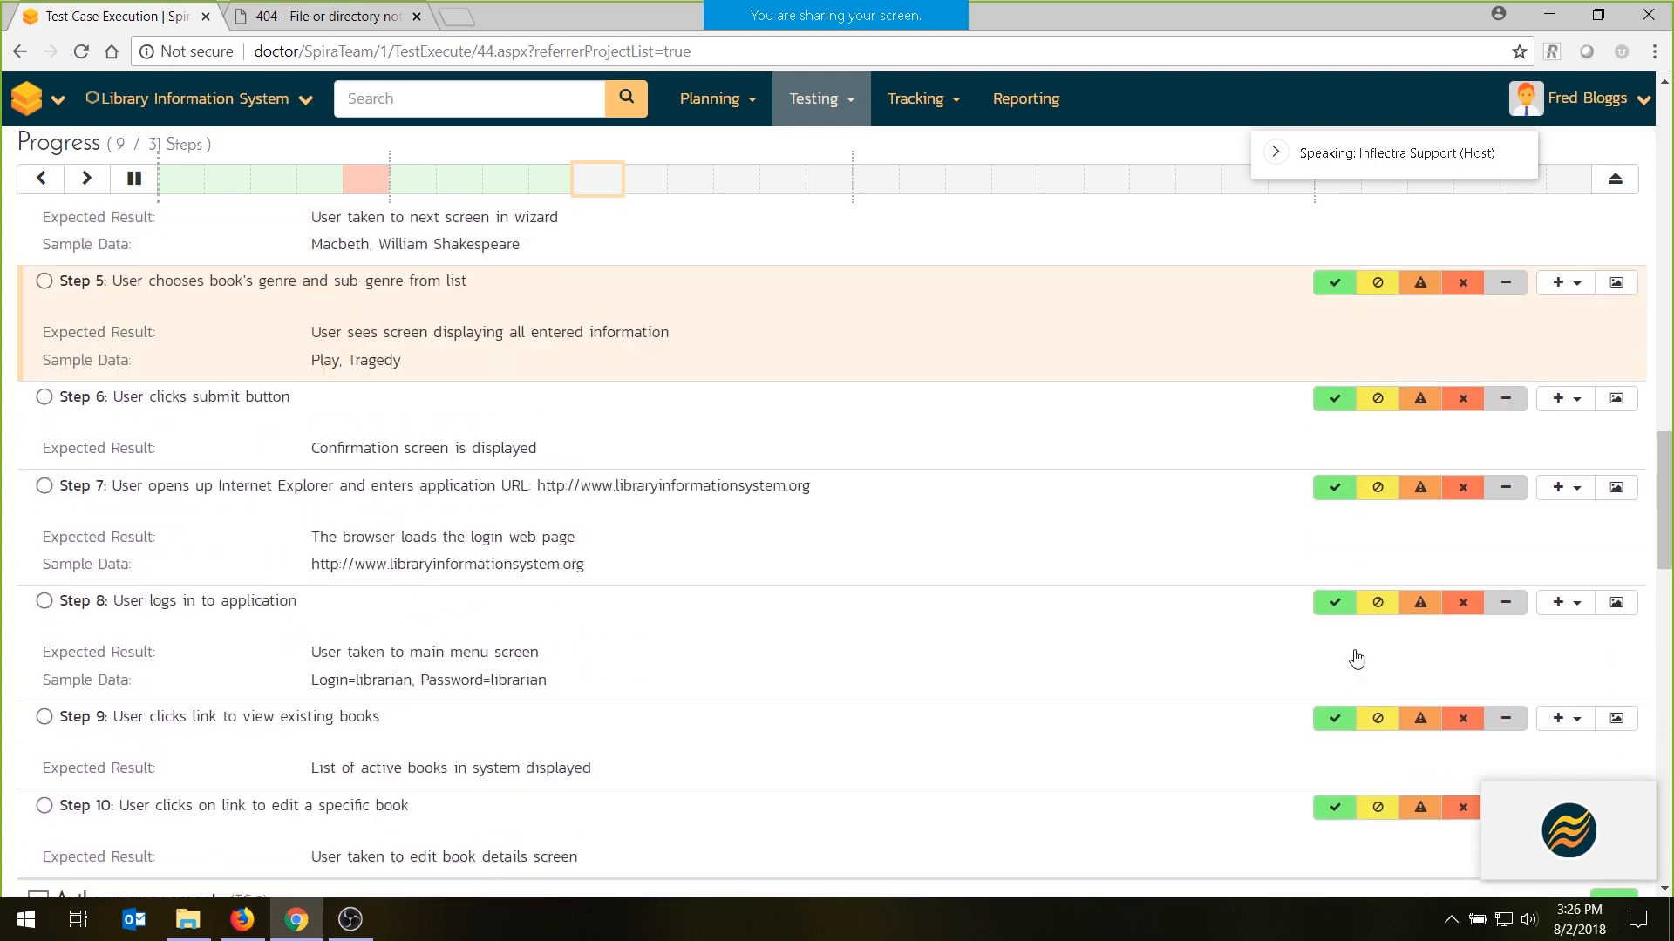
- Record step 5 of Book management as passed and look at the options for adding results, attachments or incidents to step 6
scroll(1364, 566, "up", 1)
left_click(1336, 385)
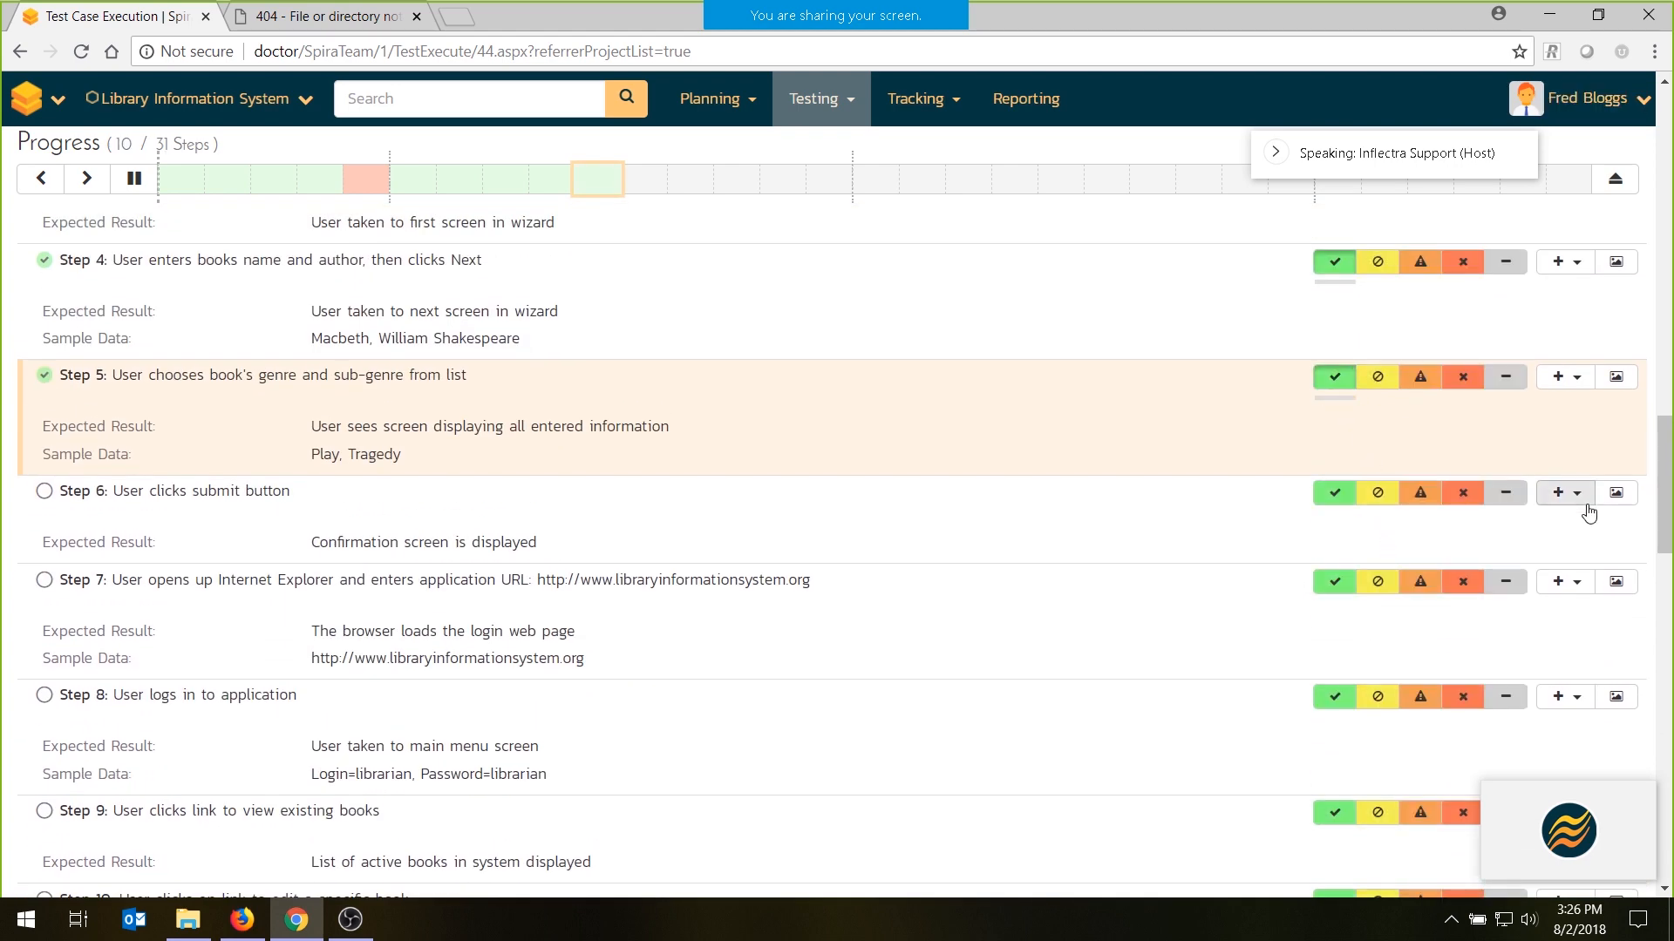
left_click(1578, 494)
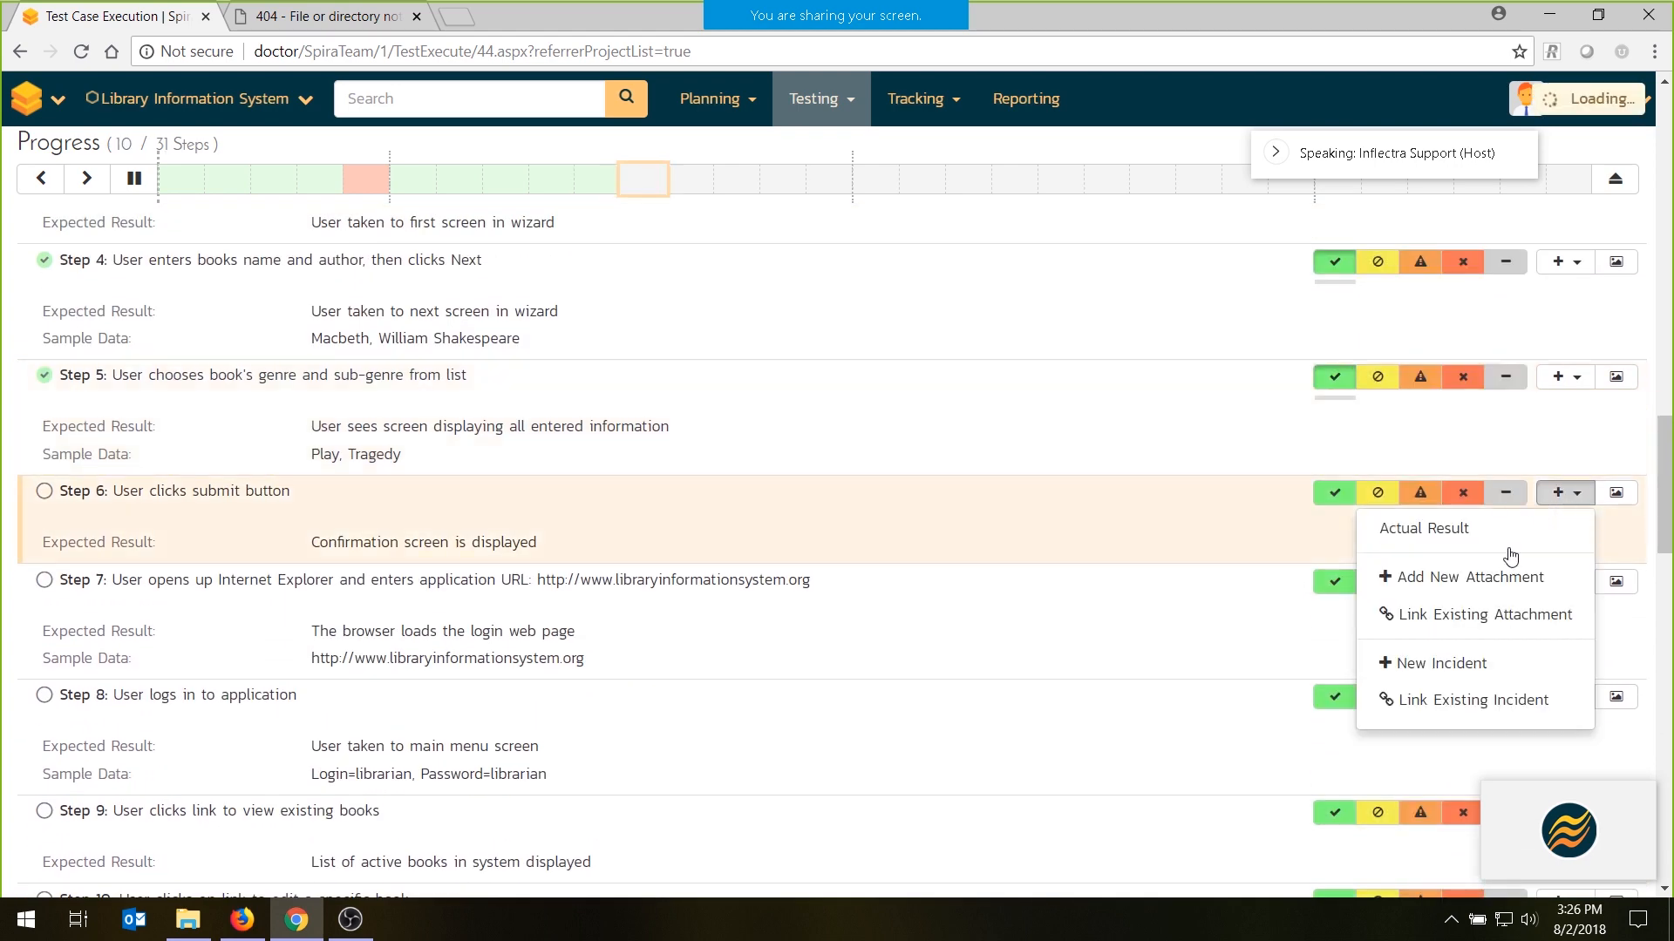
left_click(1002, 406)
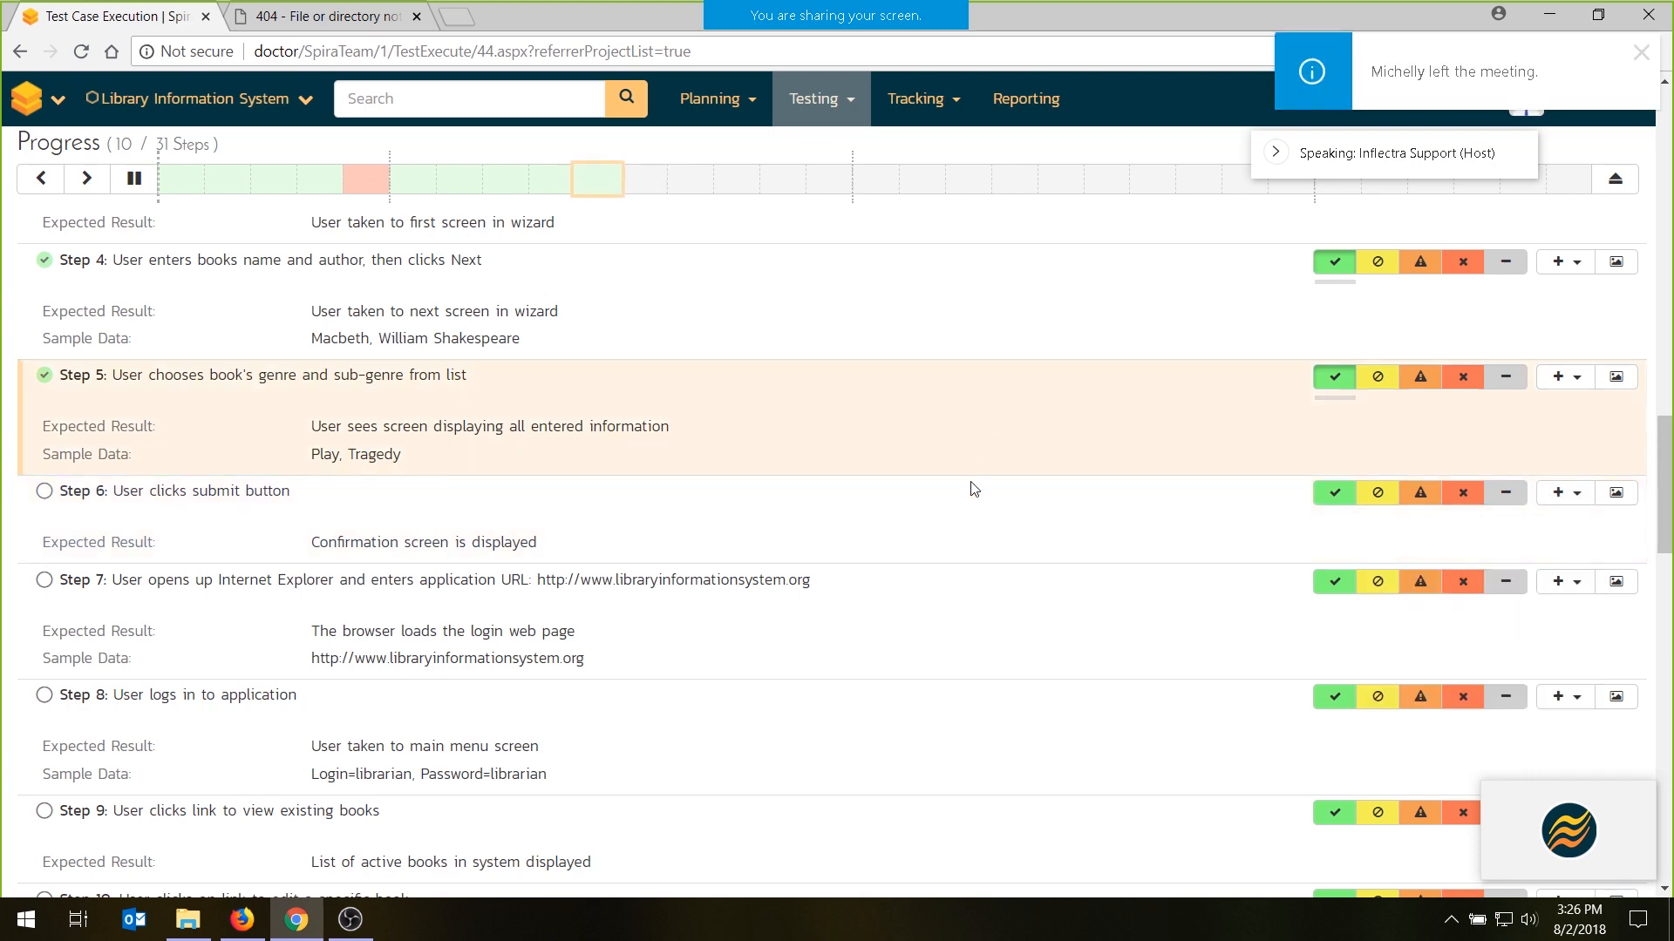
- Change the execution display to the compact single-step view, checking the layout in a narrow browser window before restoring full size
scroll(1004, 565, "up", 15)
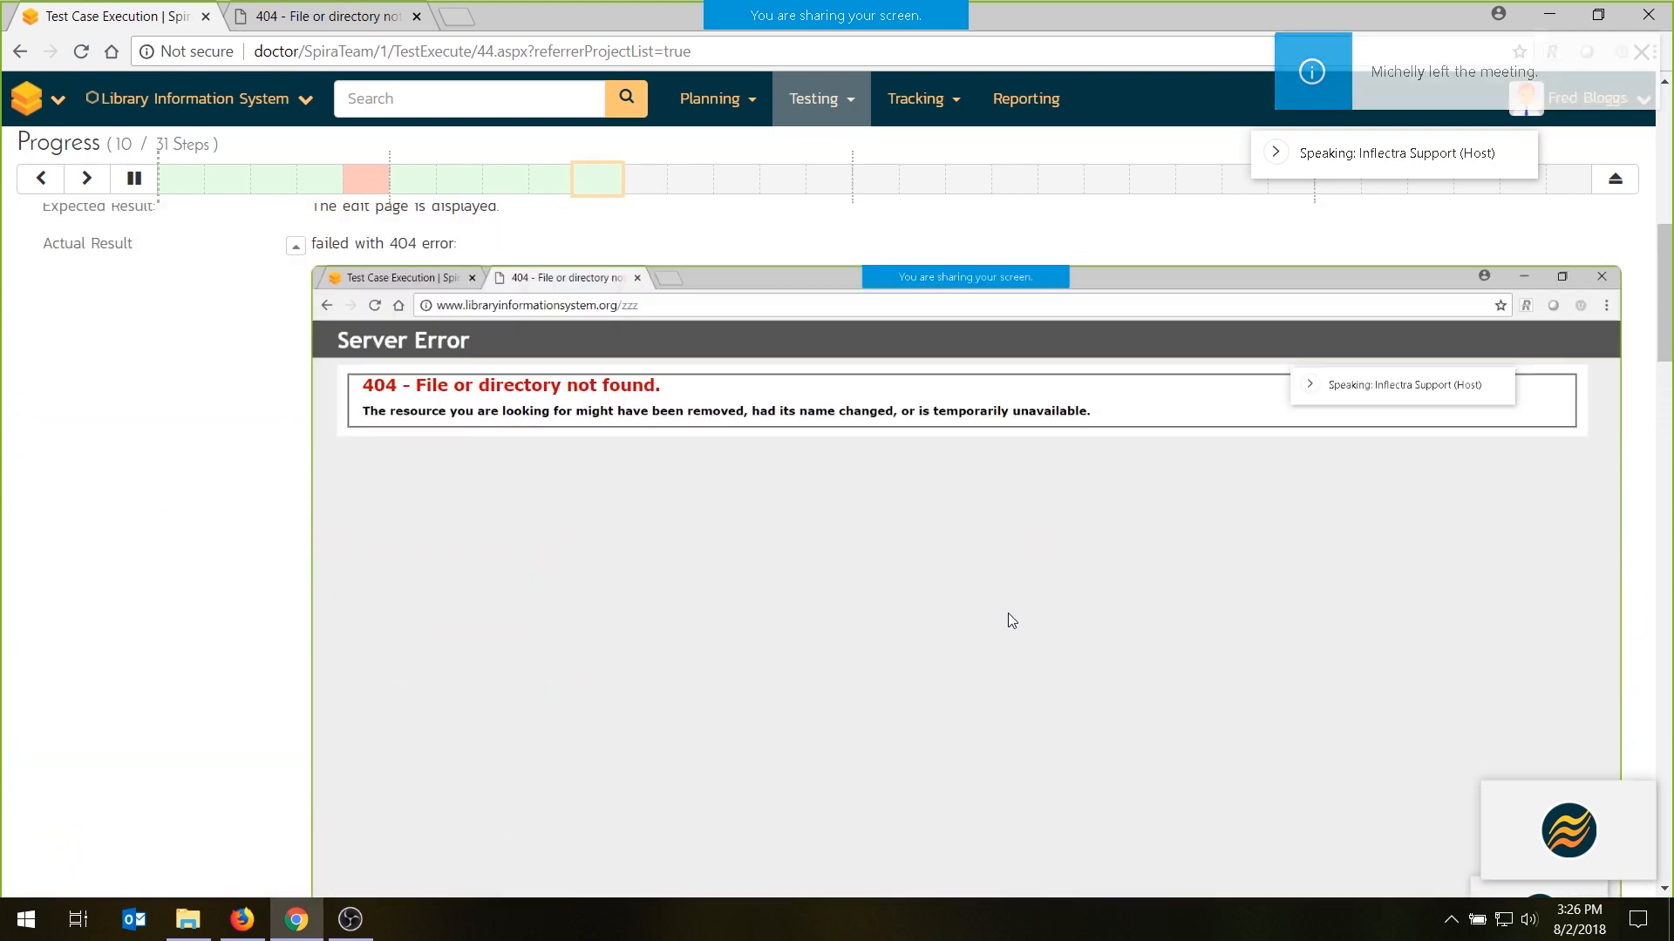
scroll(1013, 628, "up", 5)
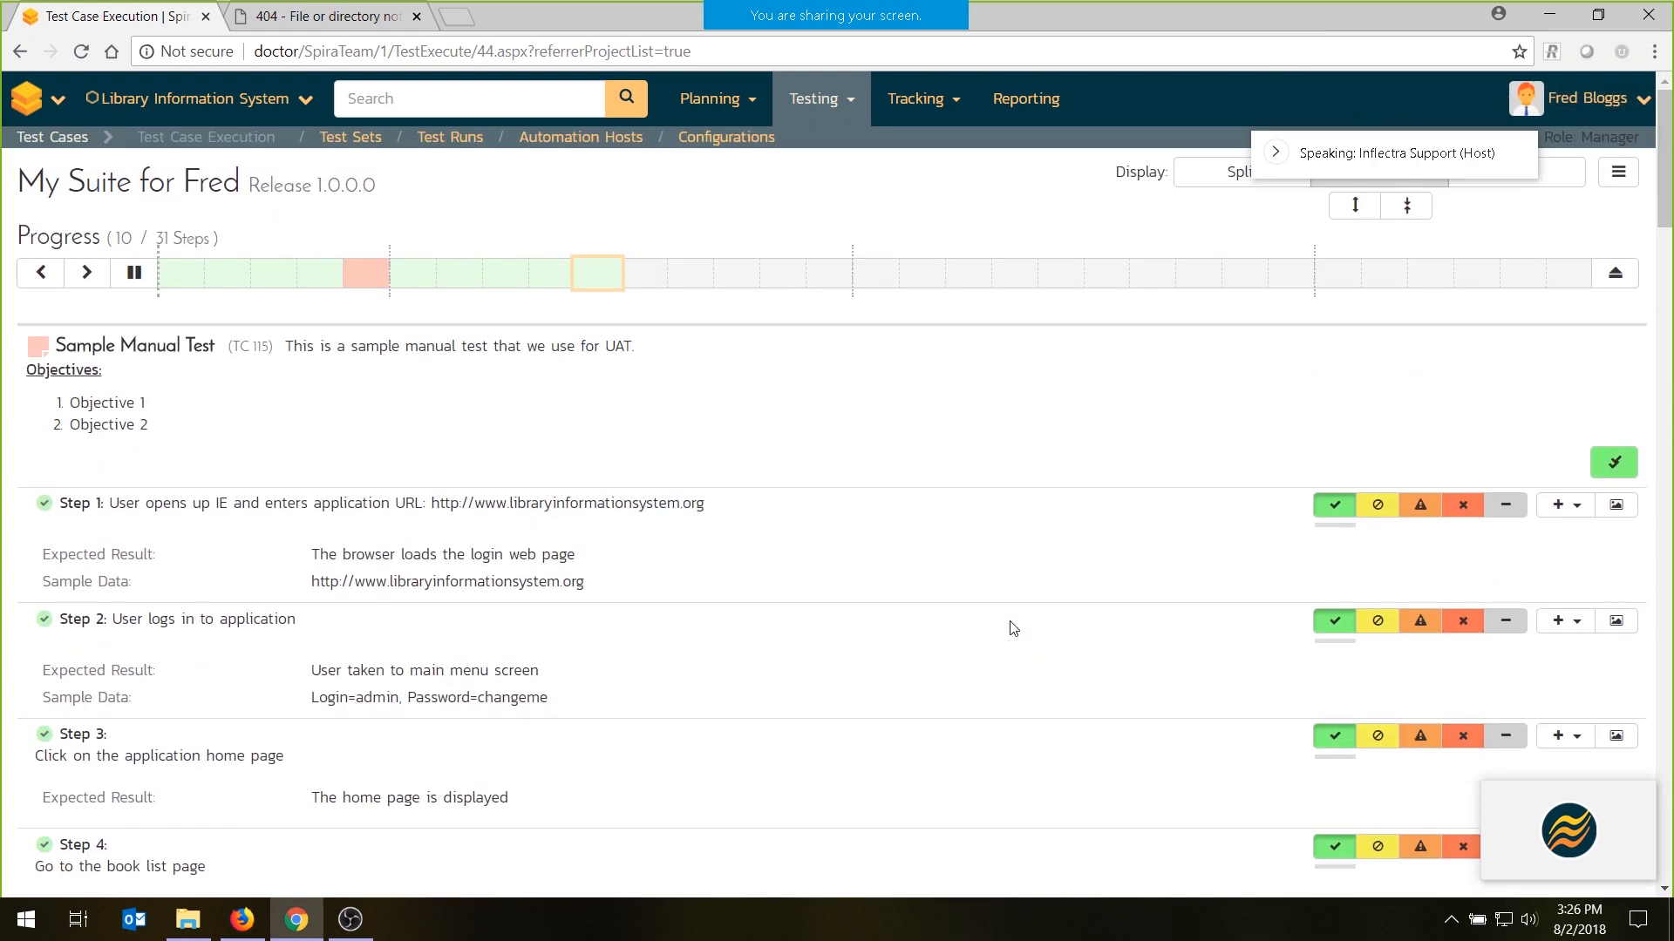
left_click(1572, 187)
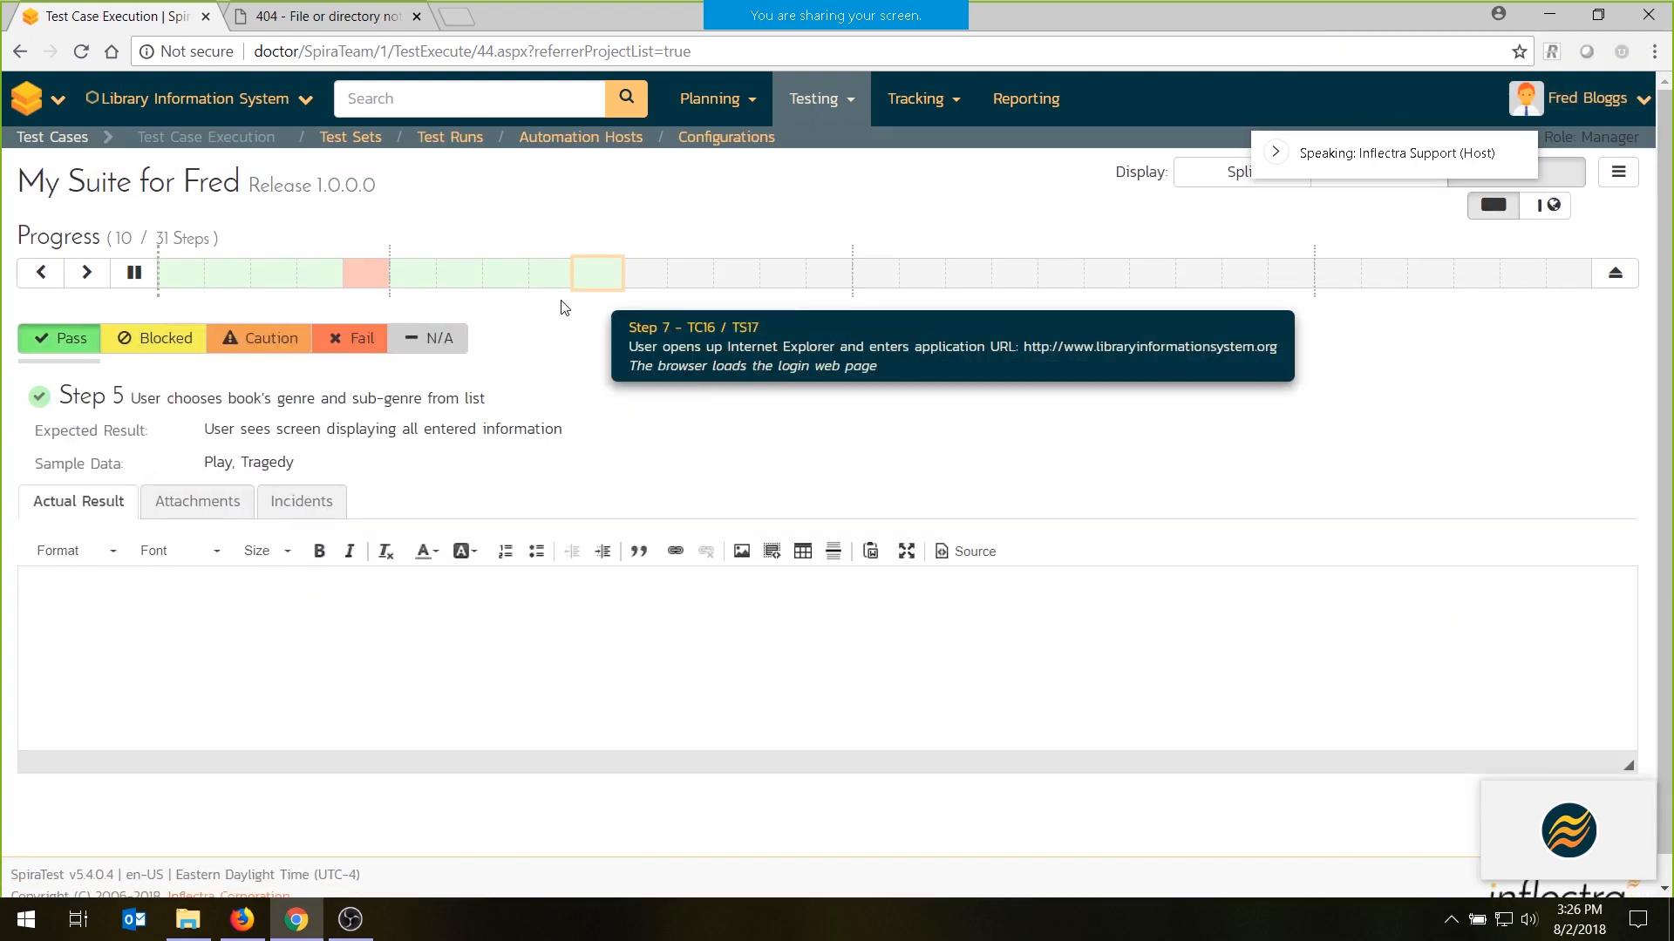
left_click(1607, 10)
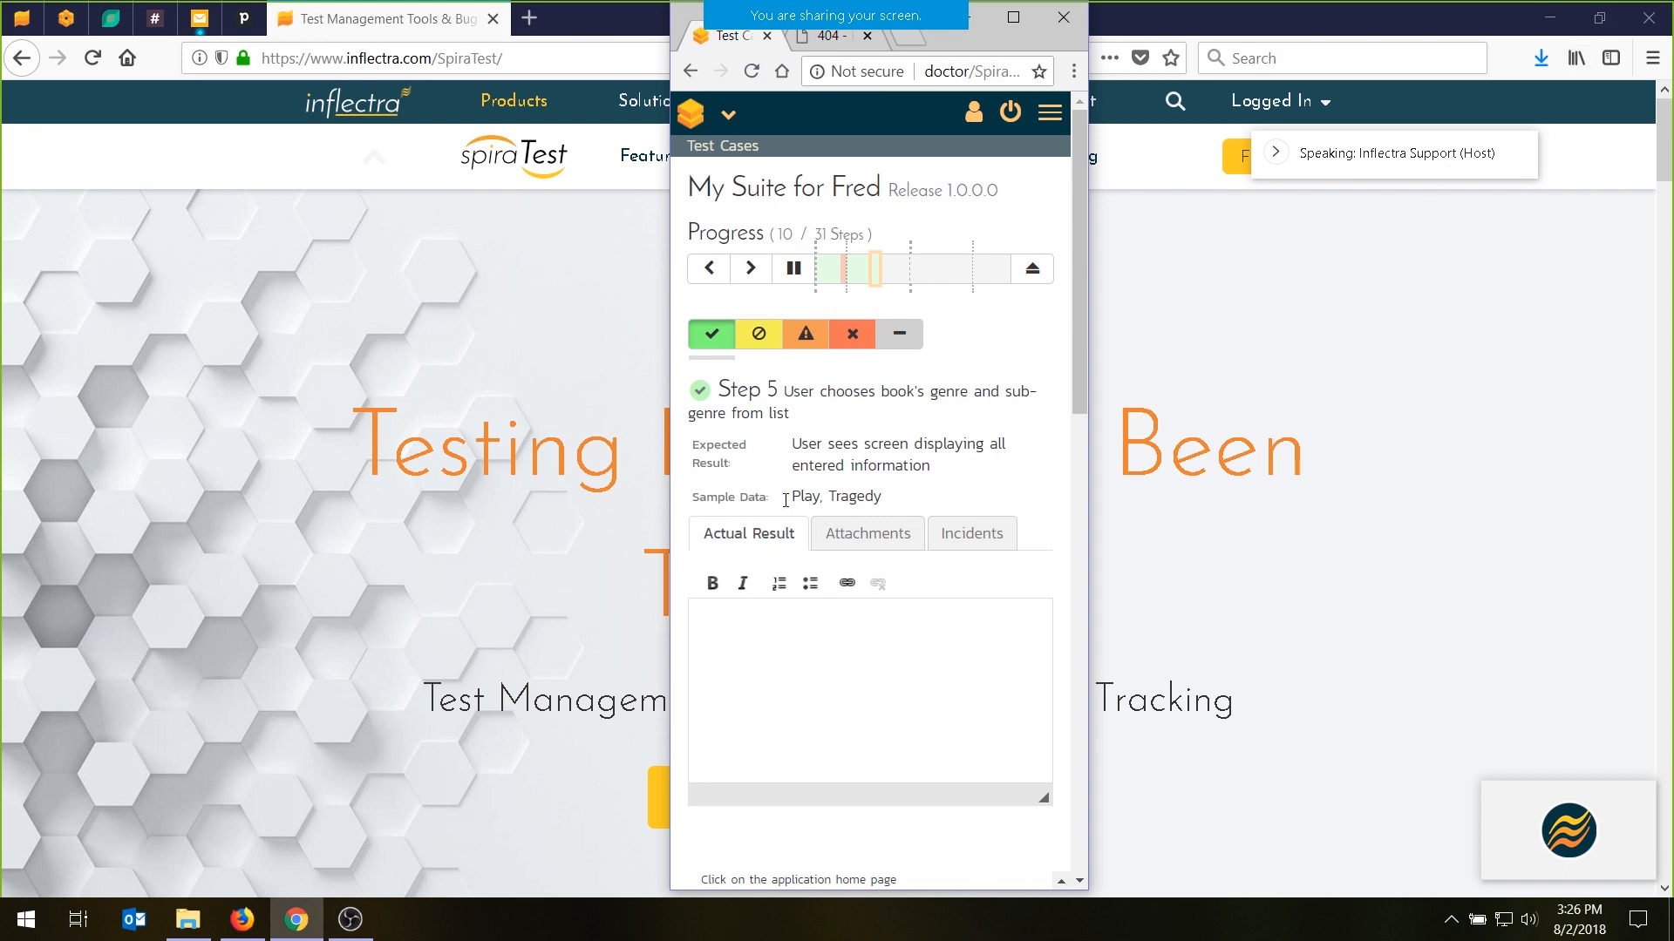
left_click(1015, 17)
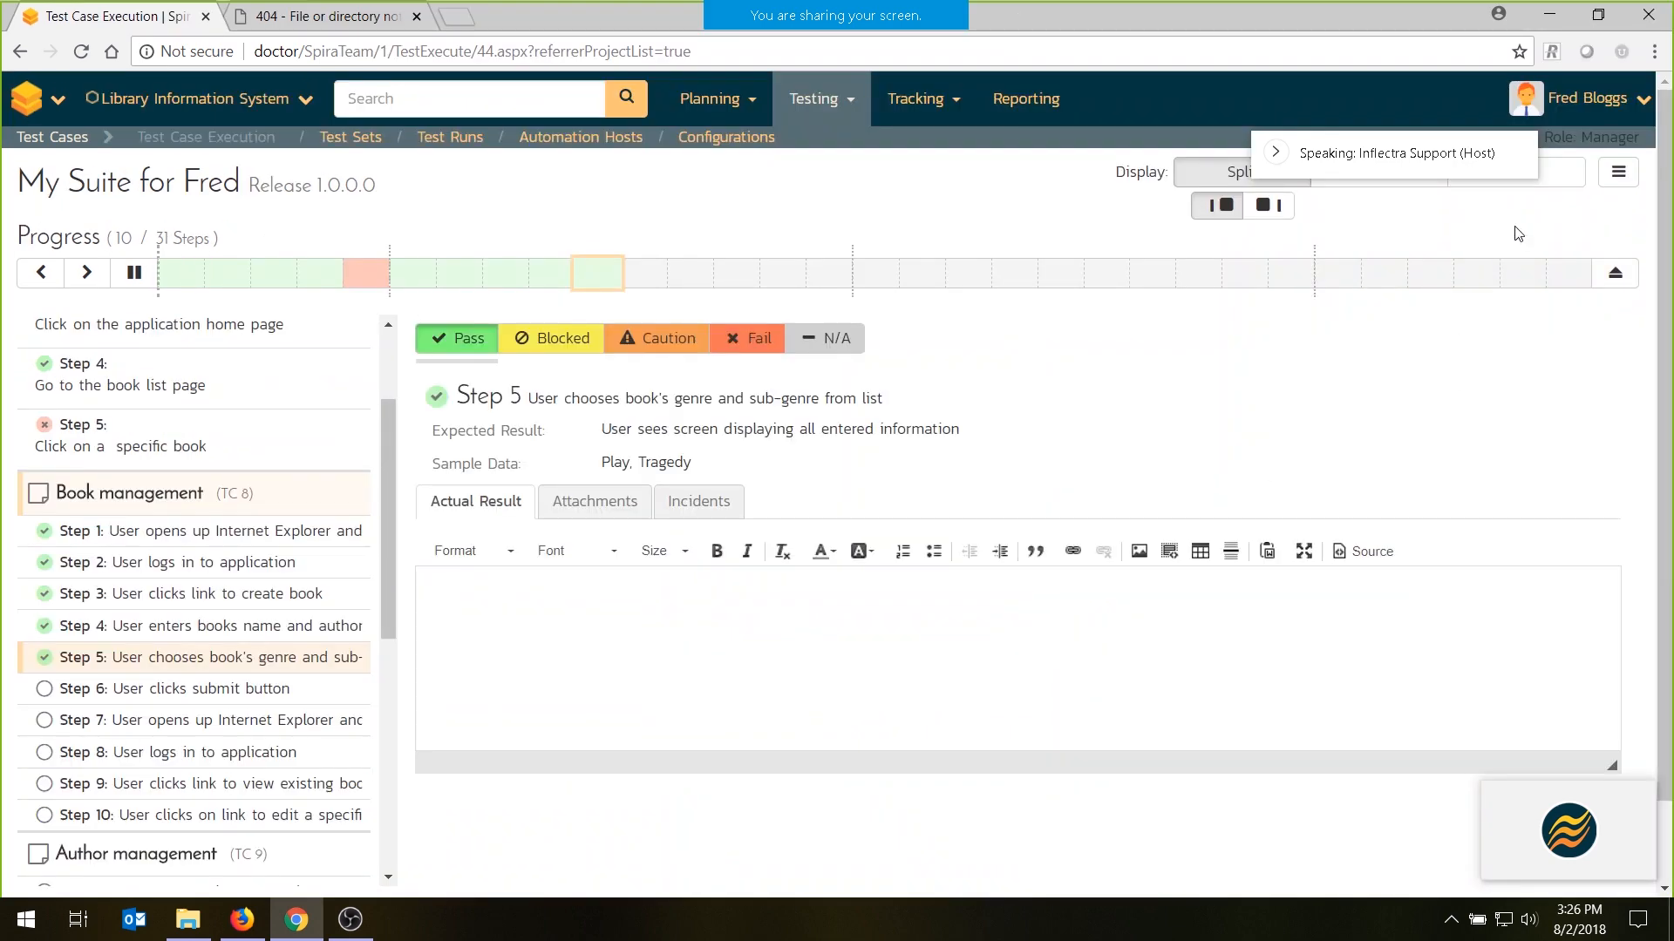
left_click(1559, 186)
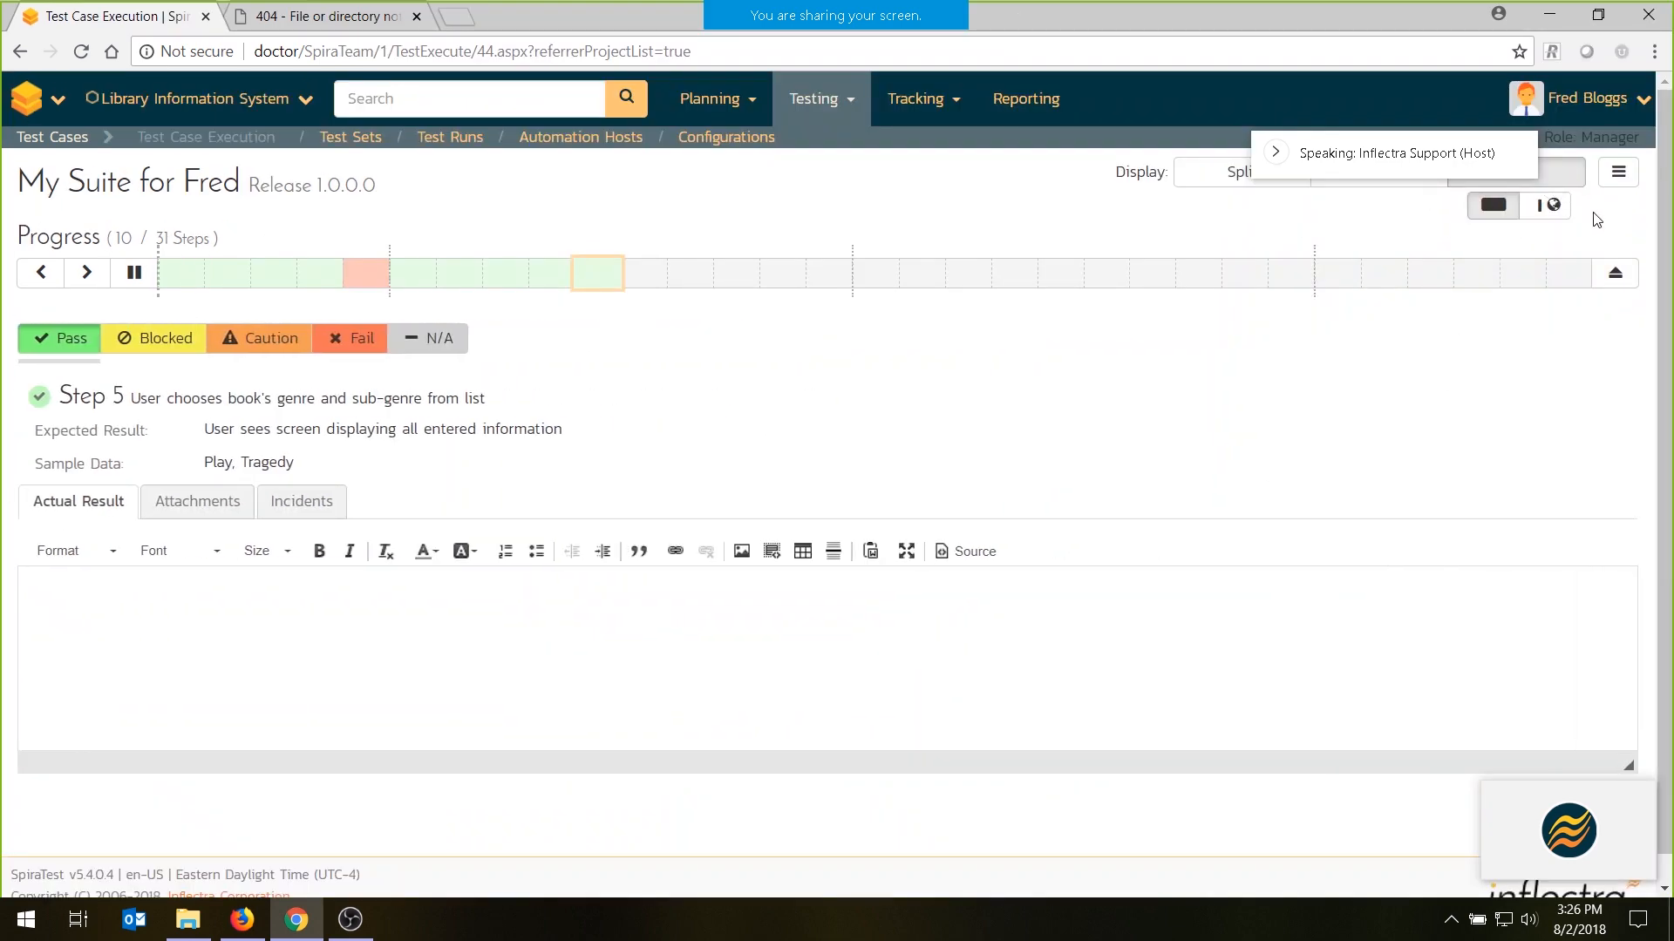
- Copy the Library Information System home page address from the other browser tab and return to the test execution with its embedded browser
left_click(341, 26)
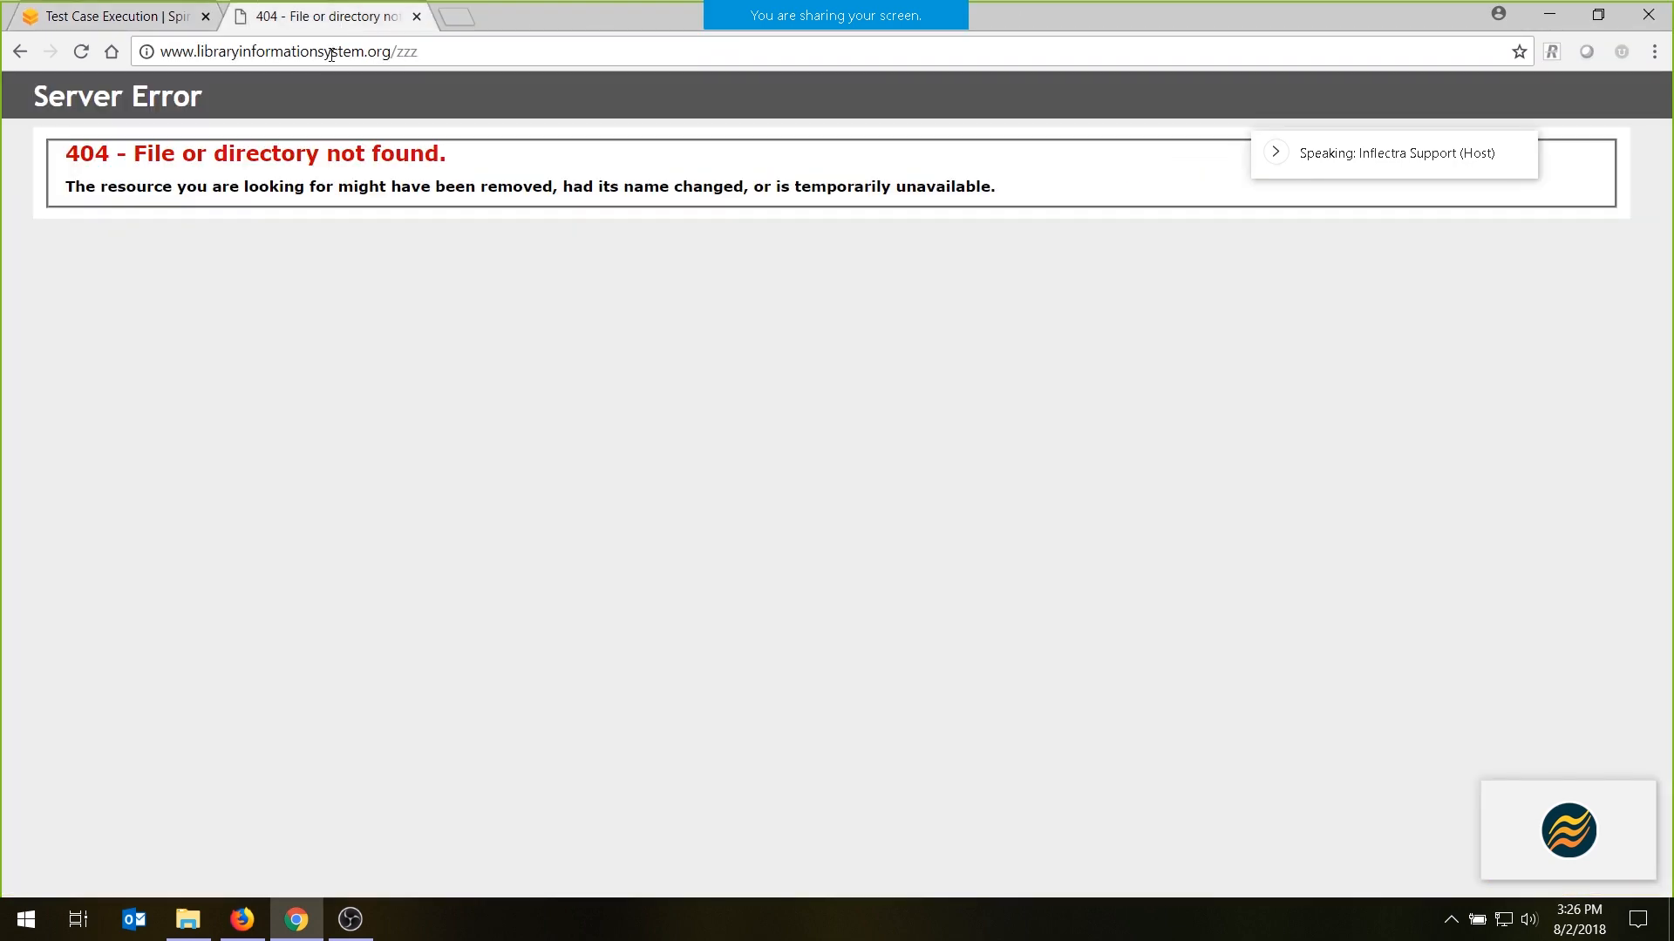
key("alt+Left")
left_click(436, 53)
key("ctrl+c")
left_click(100, 7)
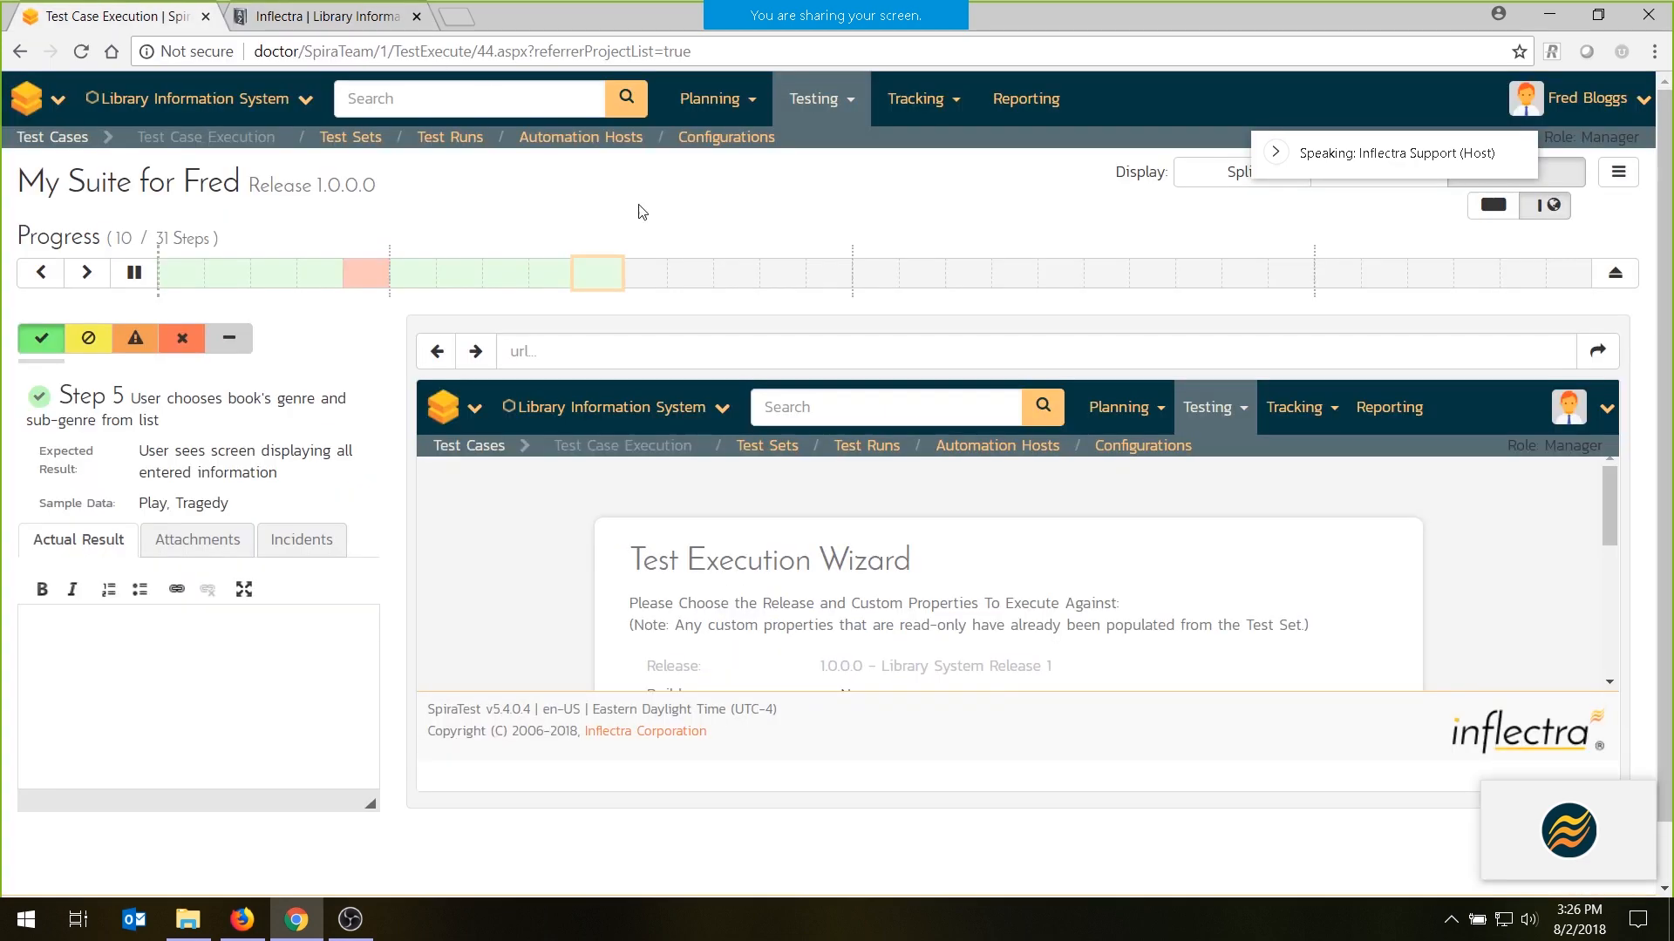
left_click(669, 351)
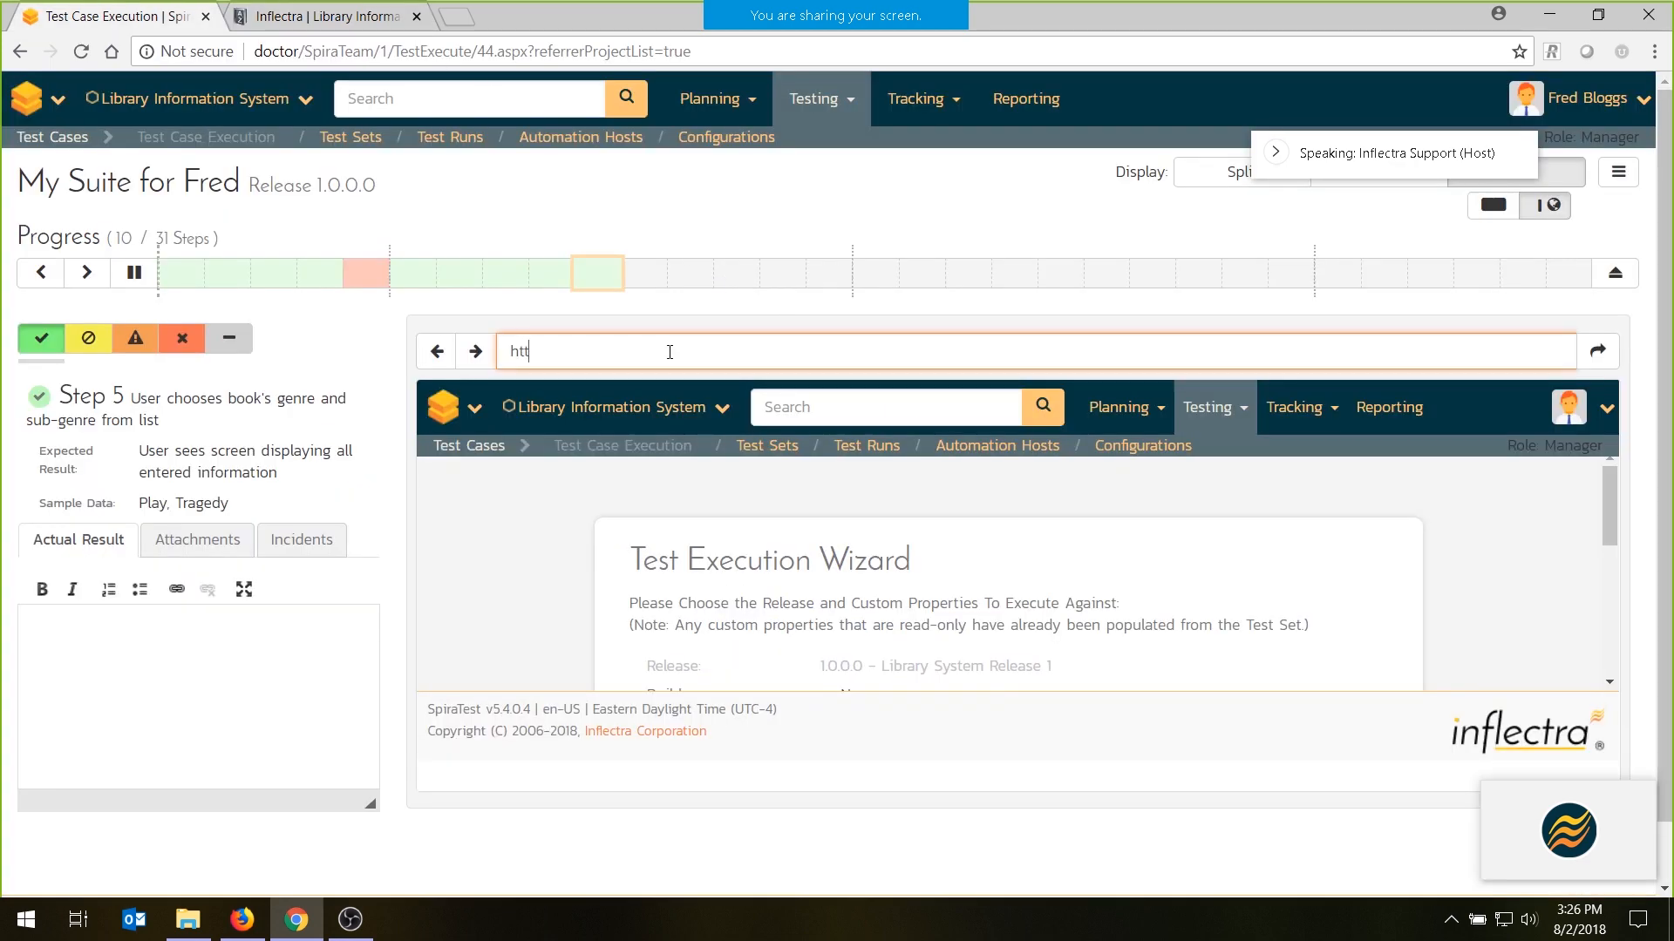
type("http://")
key("ctrl+v")
key("Return")
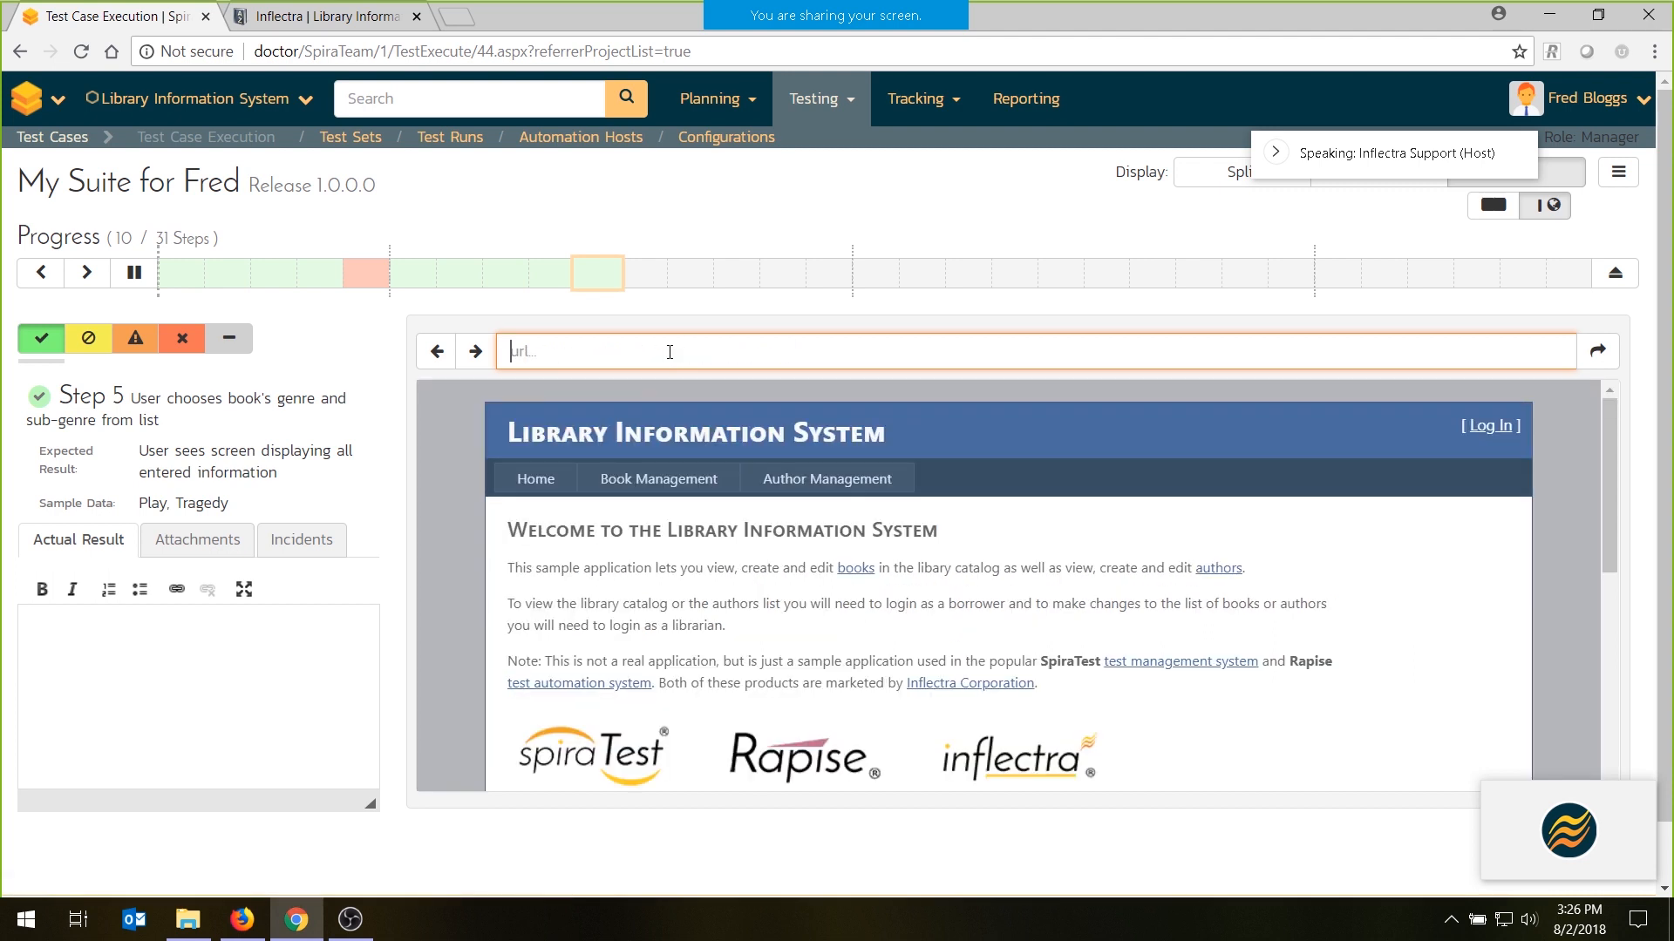
left_click(659, 478)
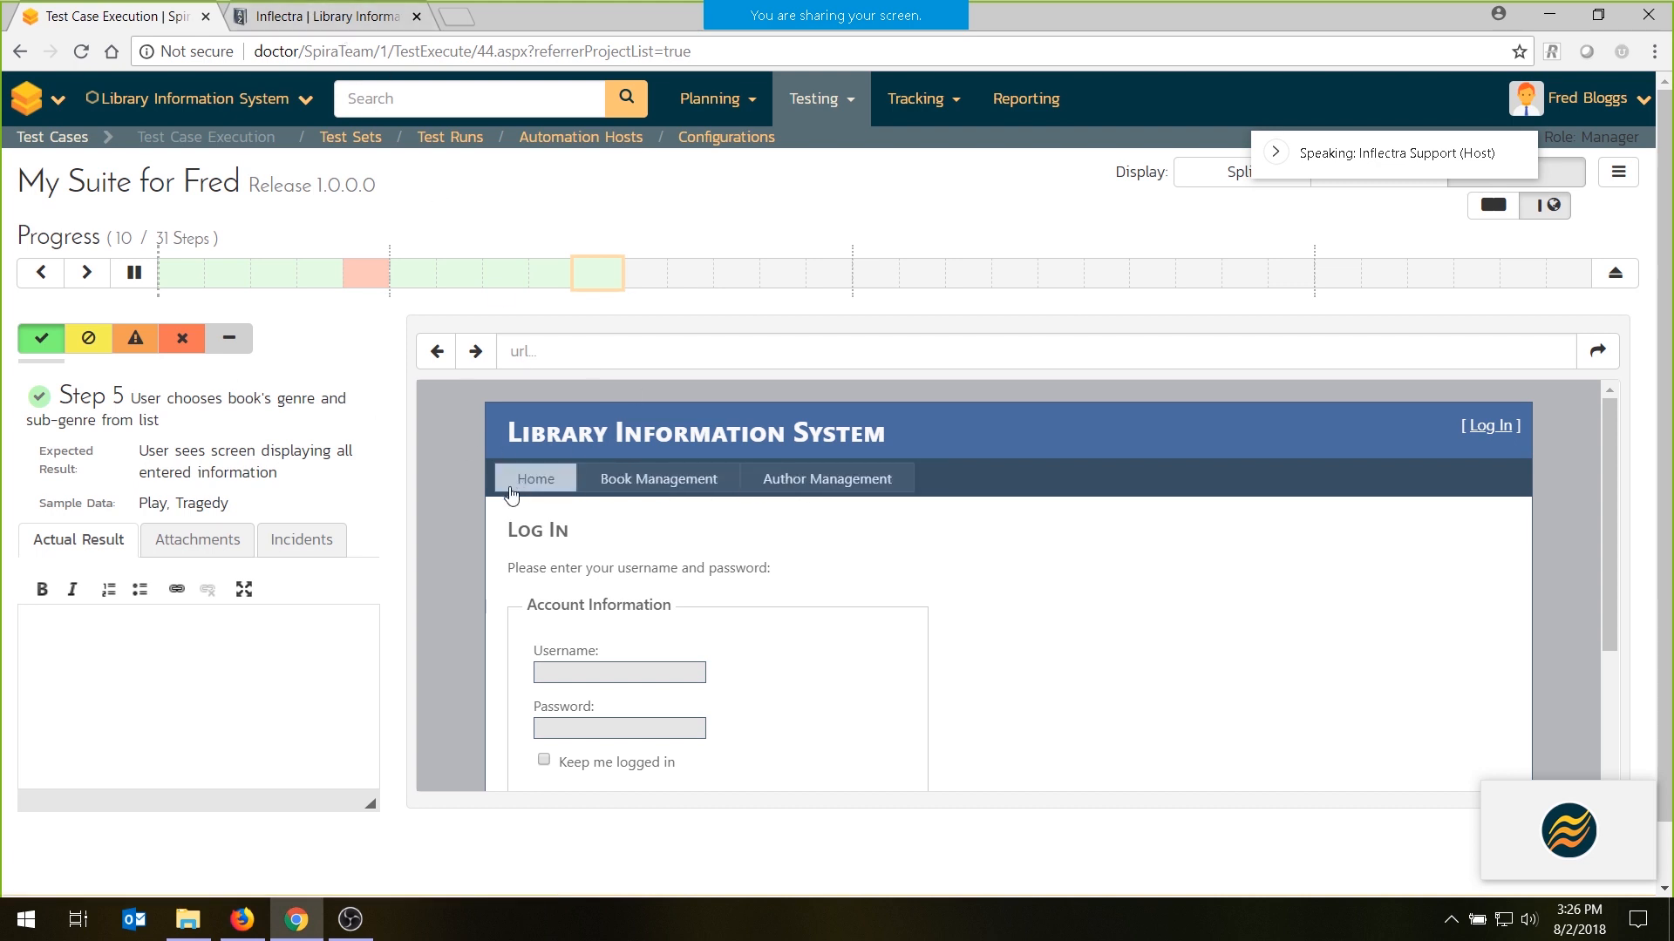
- Record Book management steps 5 and 6 as passed and change the execution display to the split view with a narrow step list
left_click(31, 340)
left_click(36, 339)
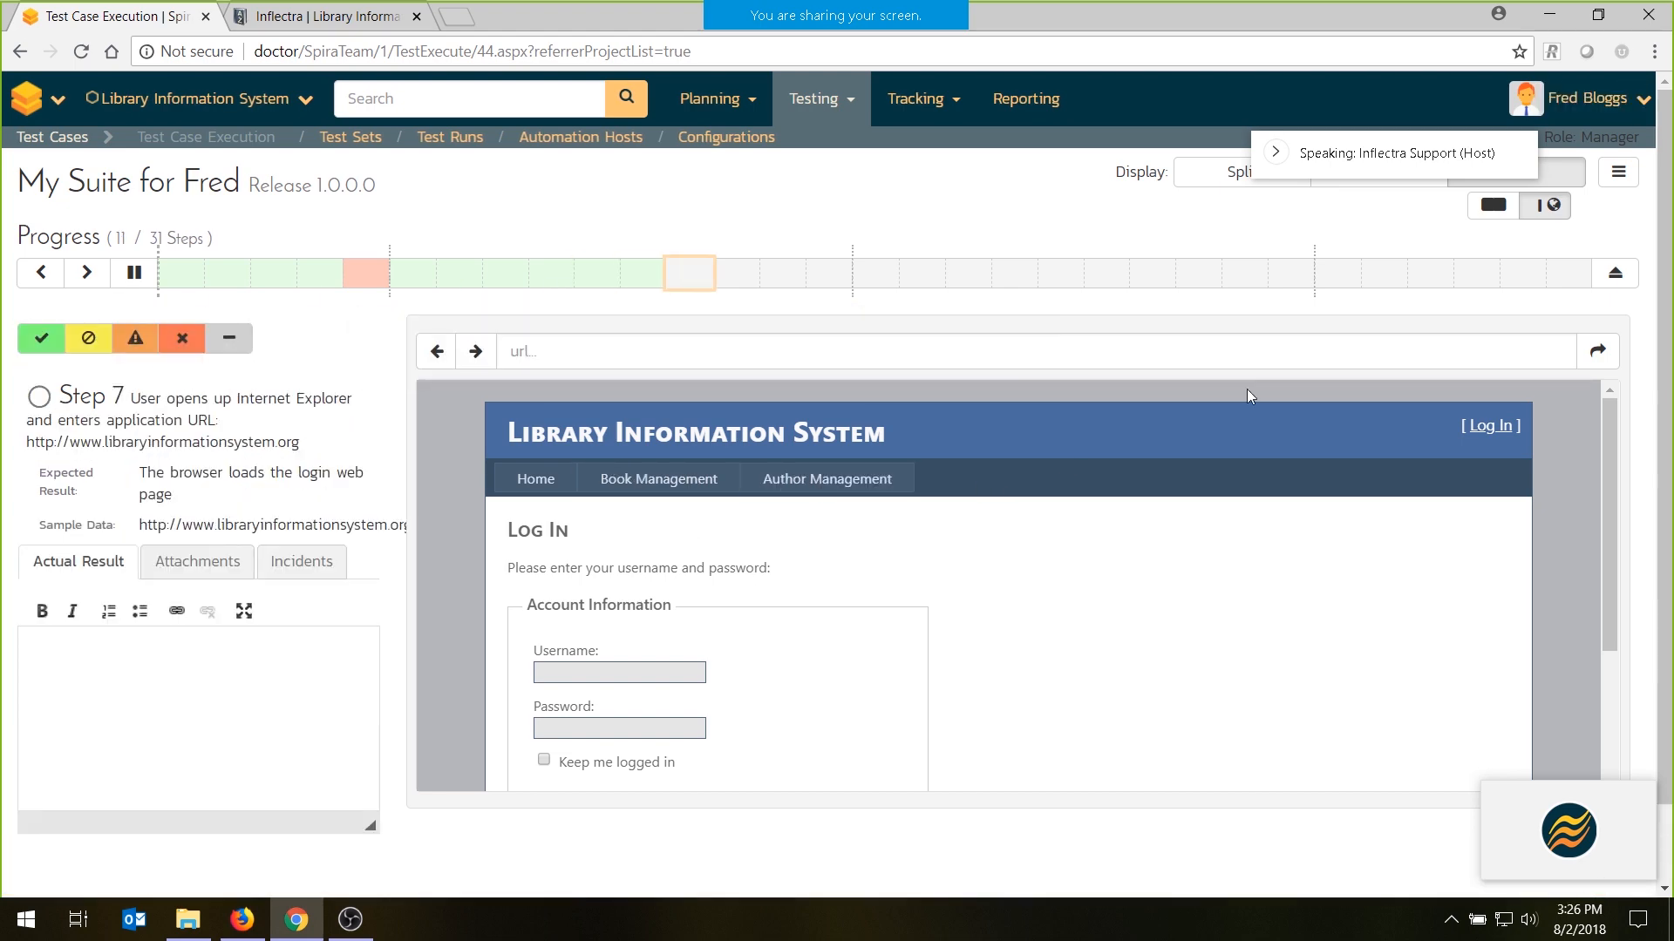
left_click(1252, 171)
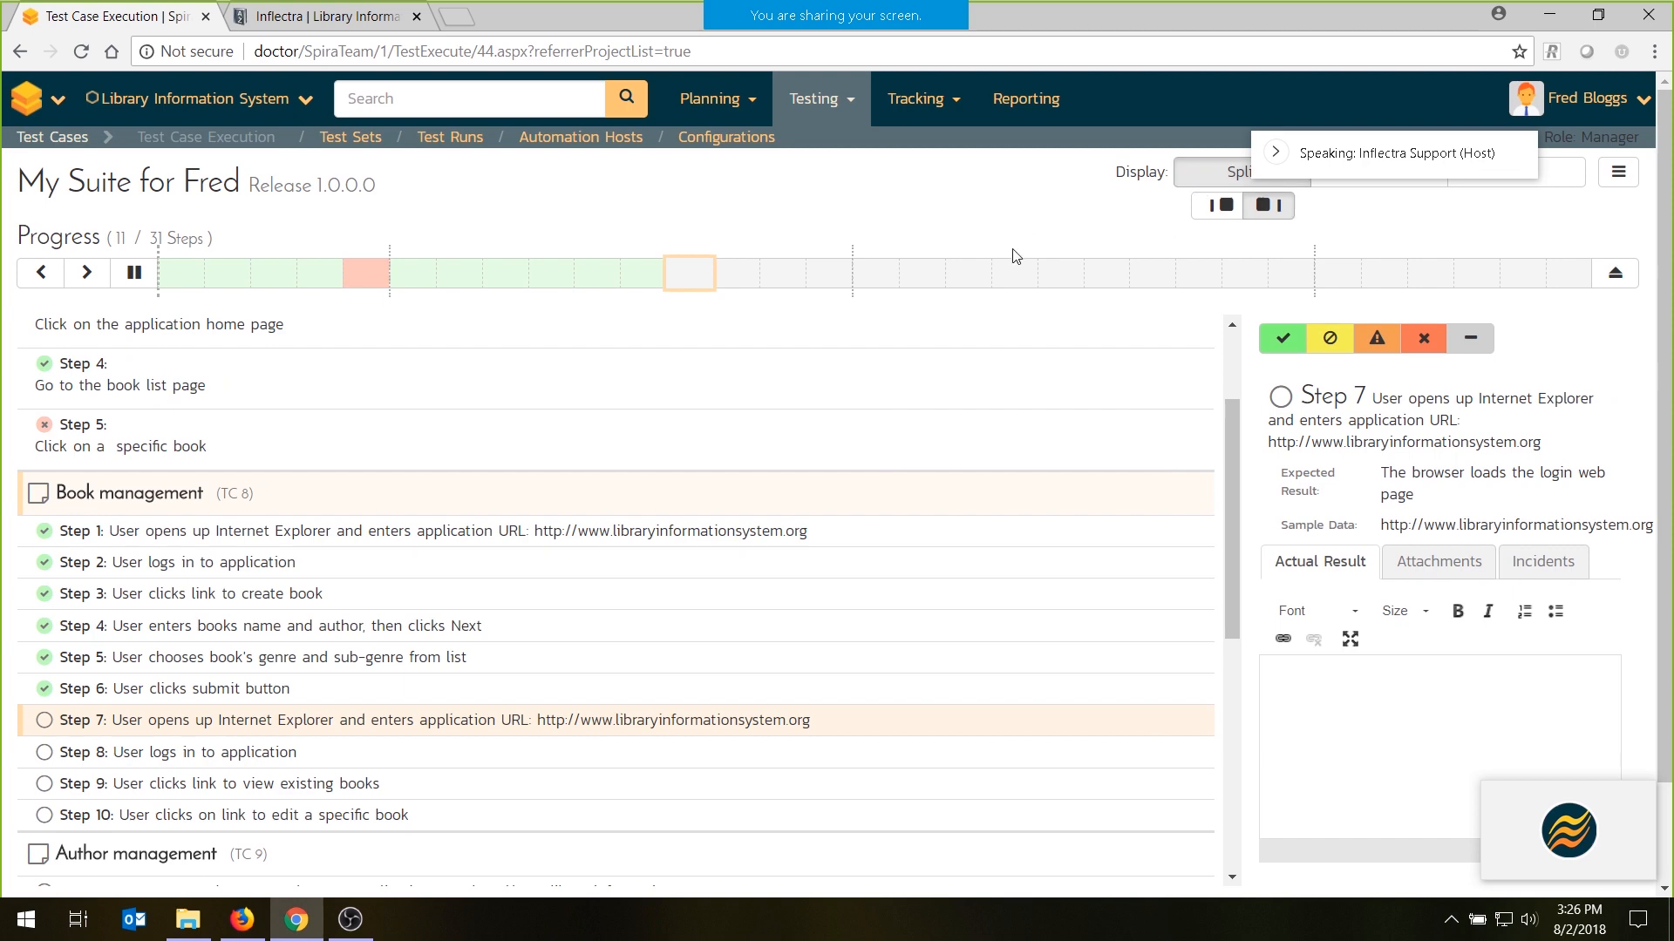
left_click(1217, 208)
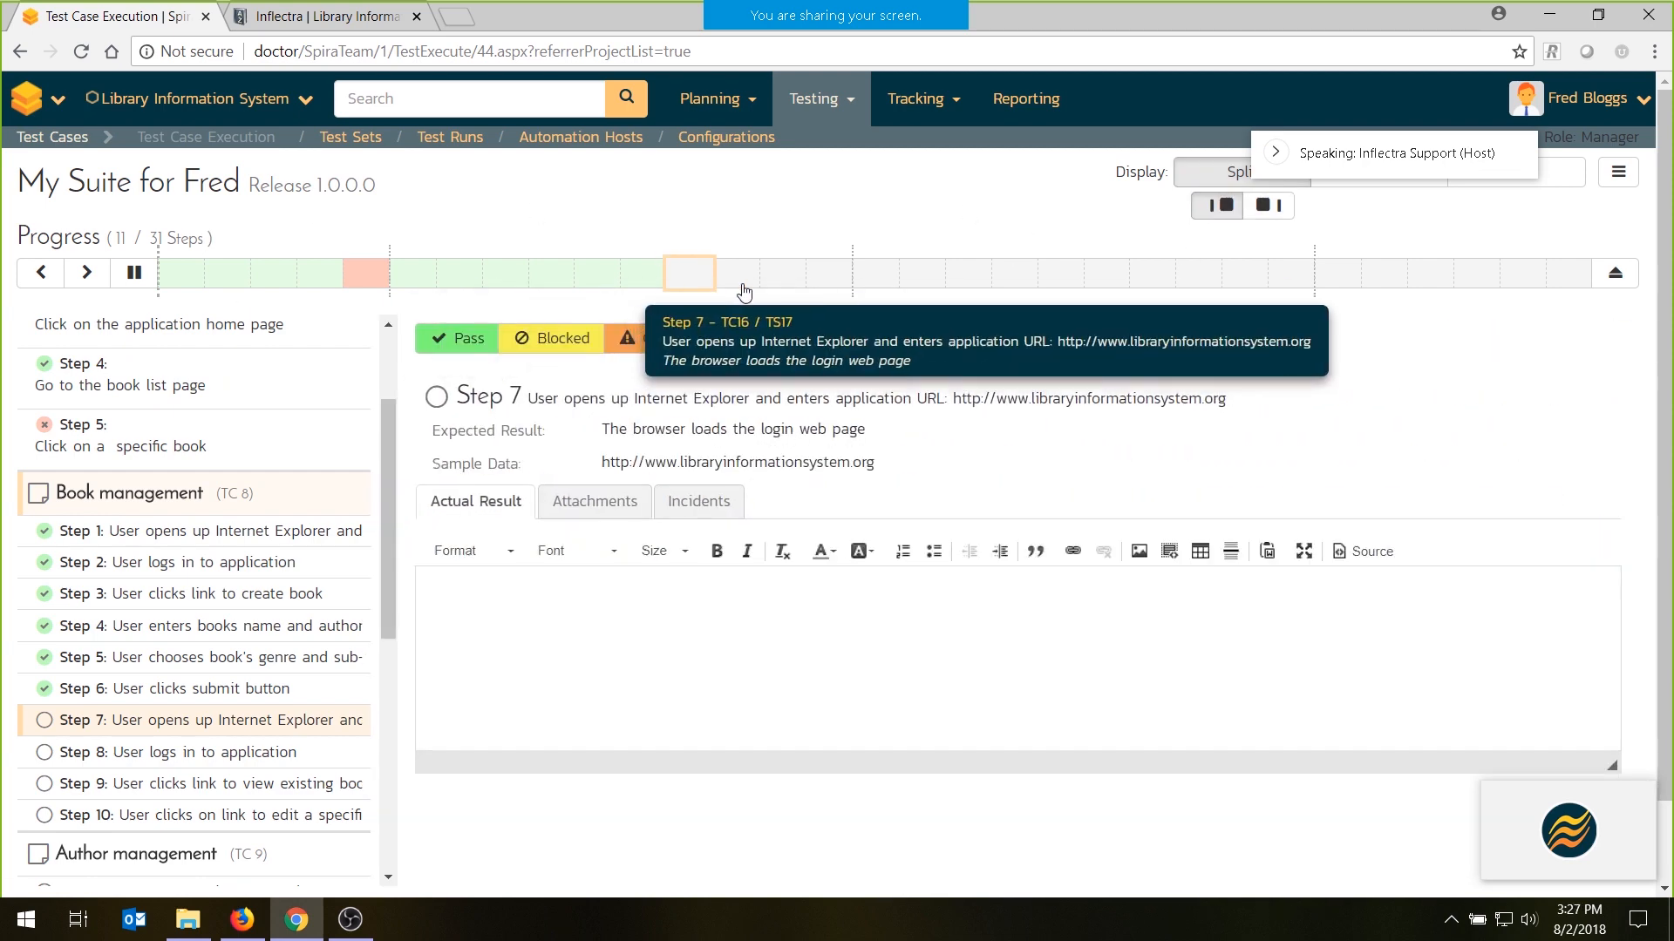
- Leave the test execution and delete the pending test run Suite 123 from My Page
left_click(1617, 273)
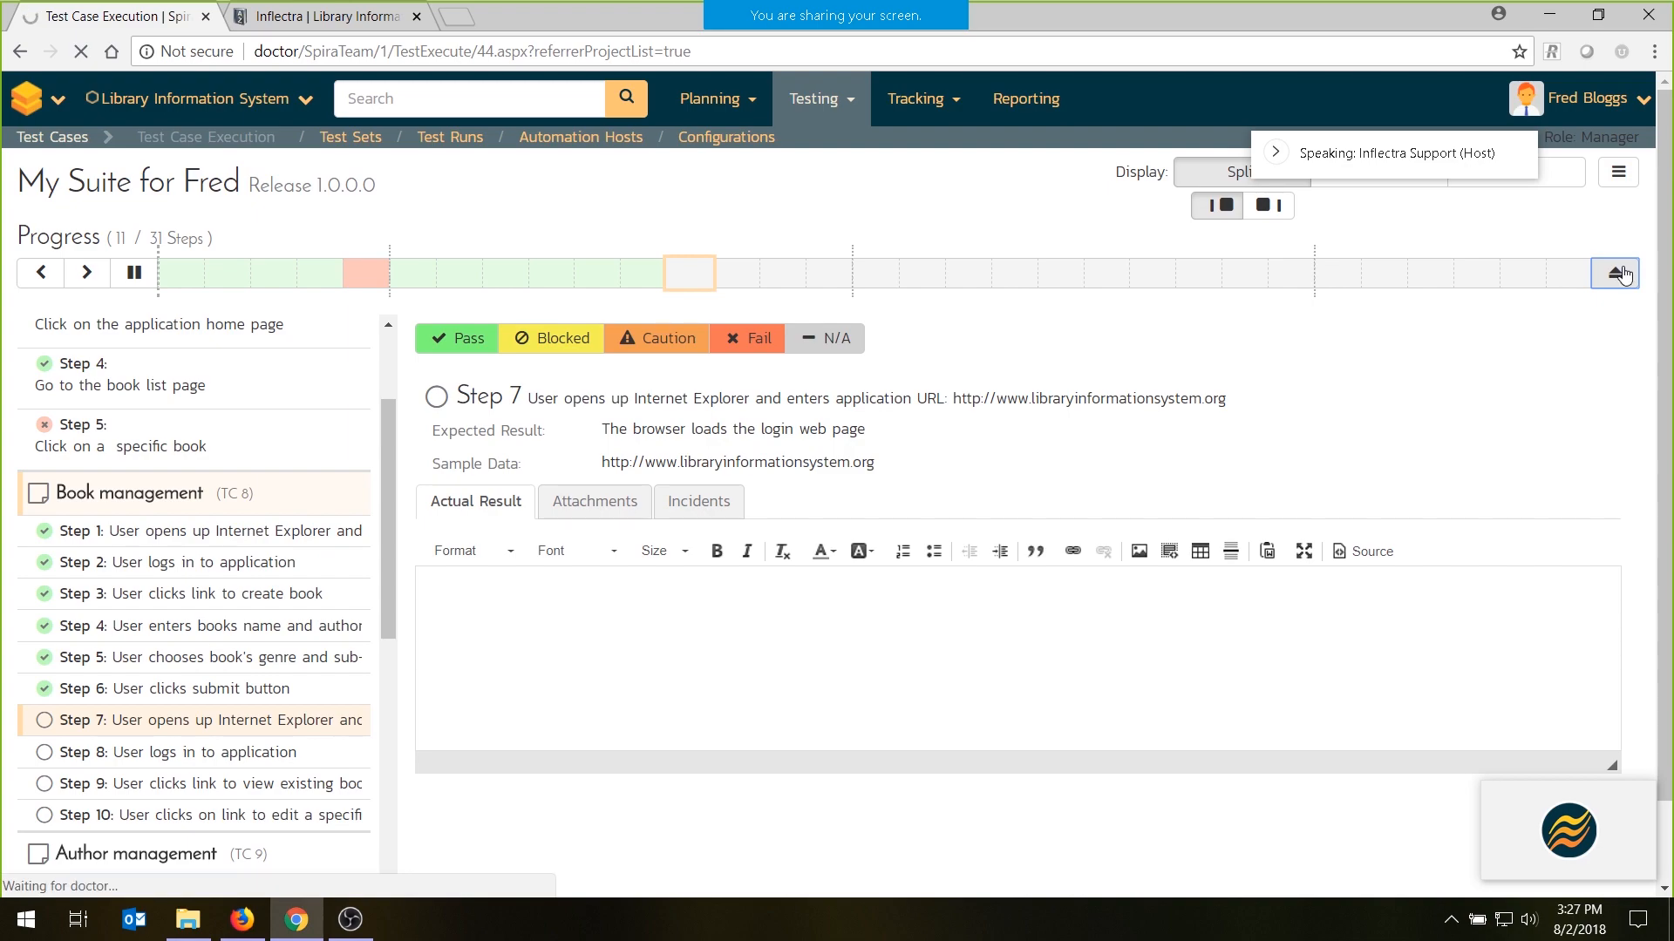
scroll(358, 448, "down", 8)
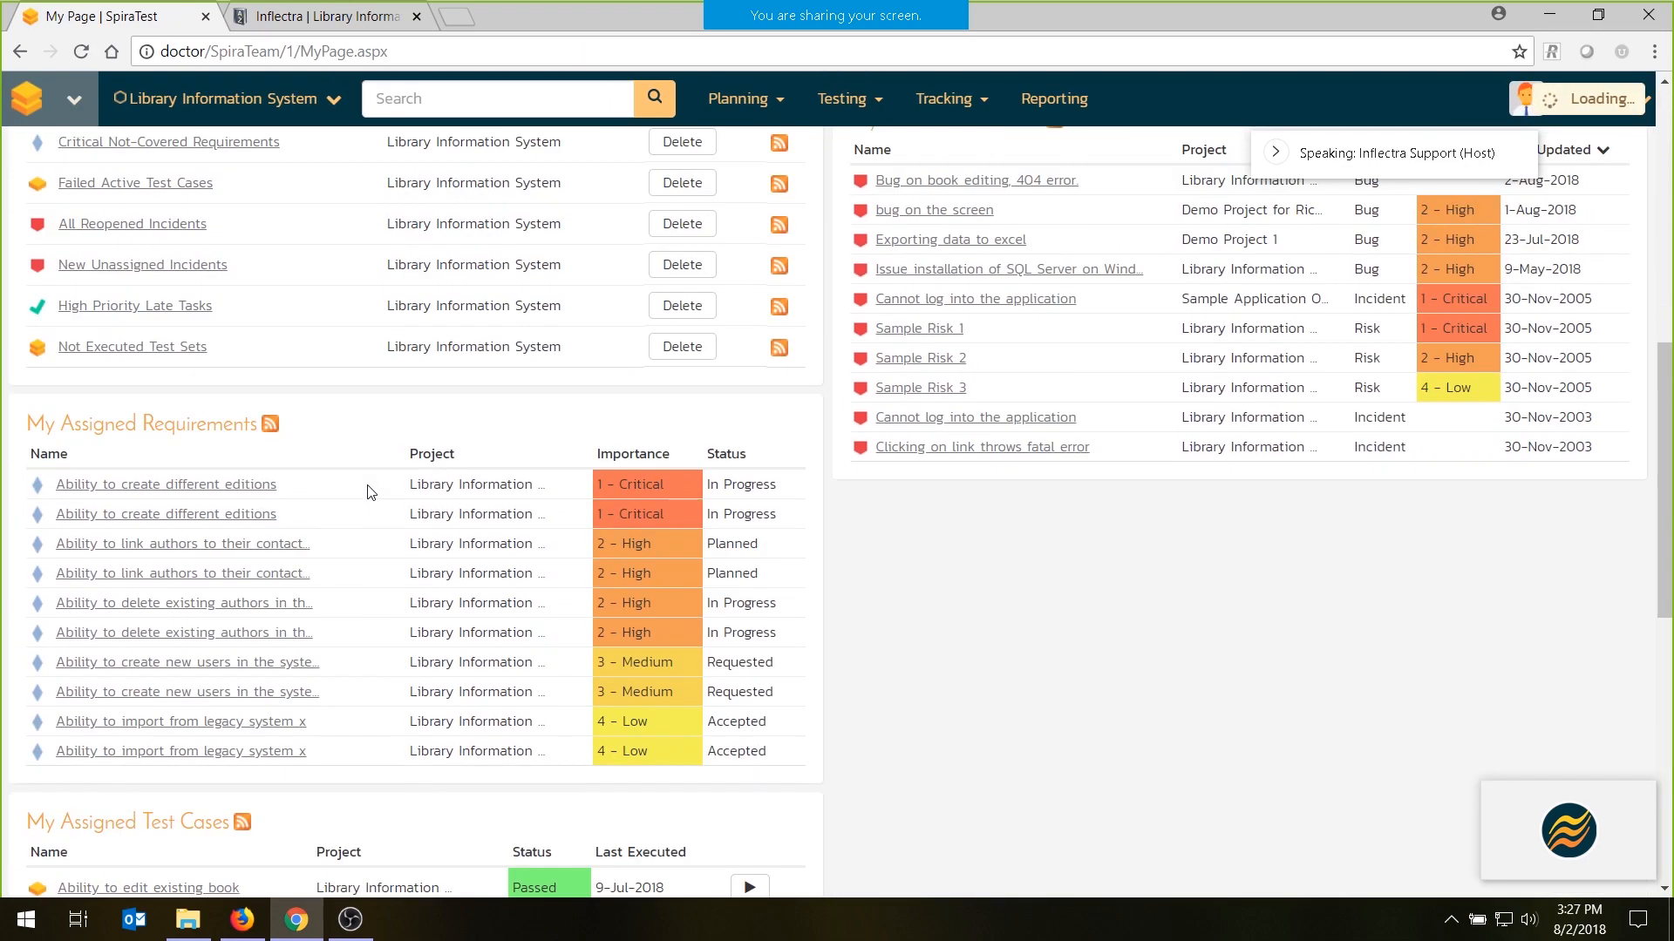
scroll(367, 493, "down", 3)
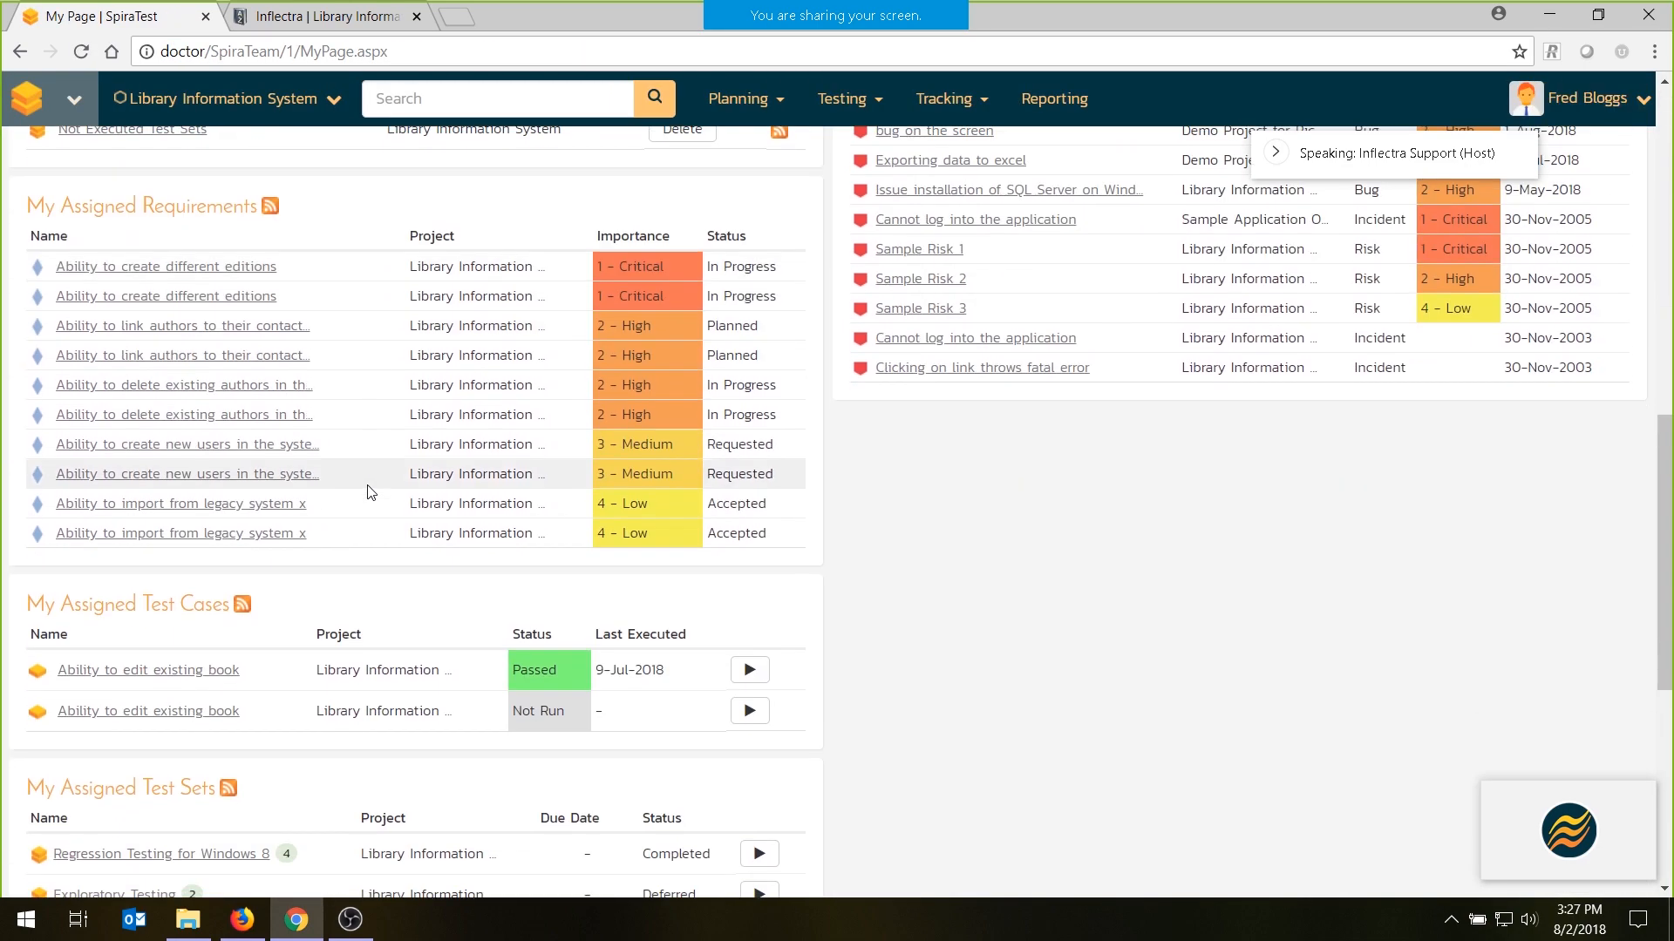
scroll(367, 493, "down", 8)
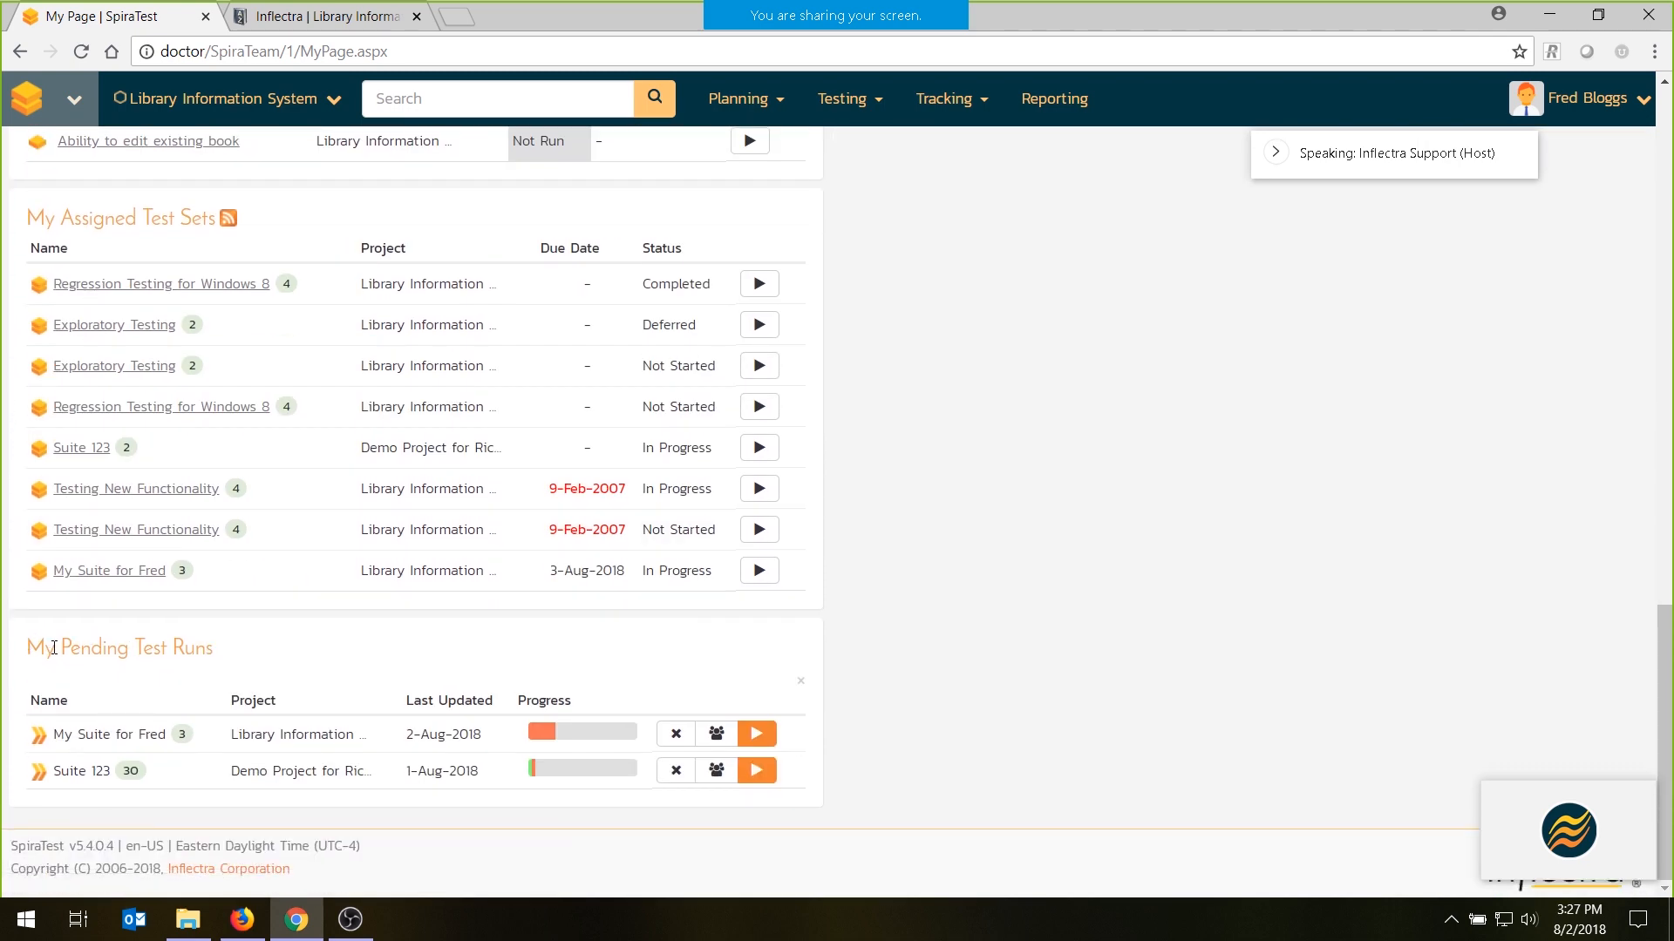
mouse_move(608, 737)
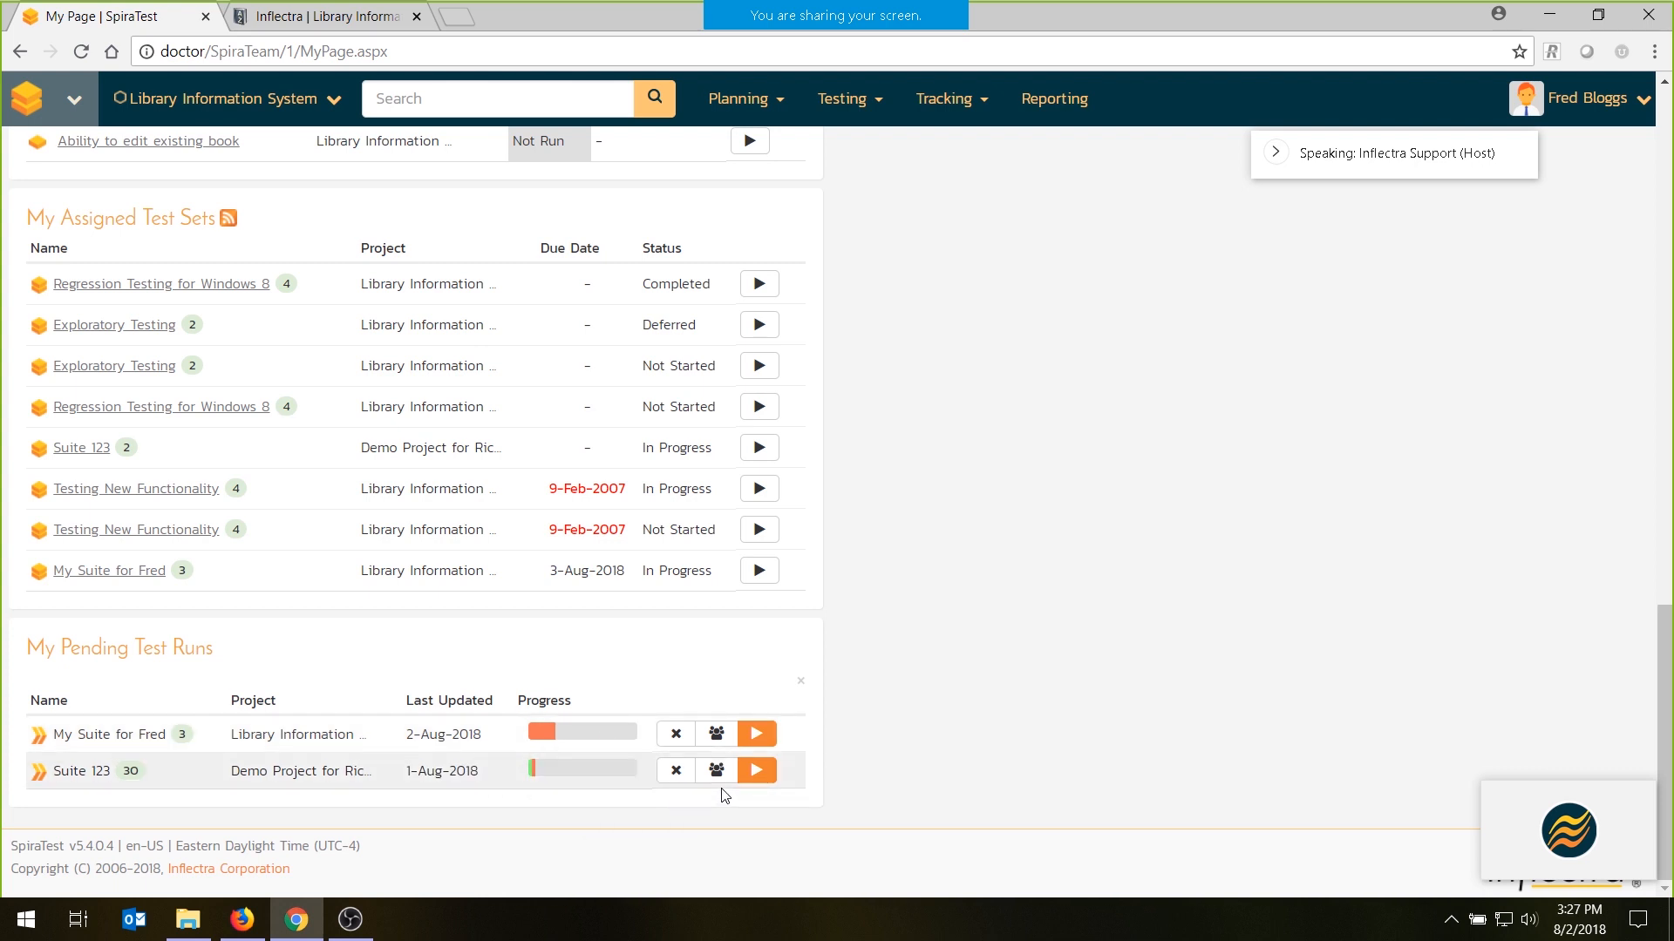
left_click(674, 772)
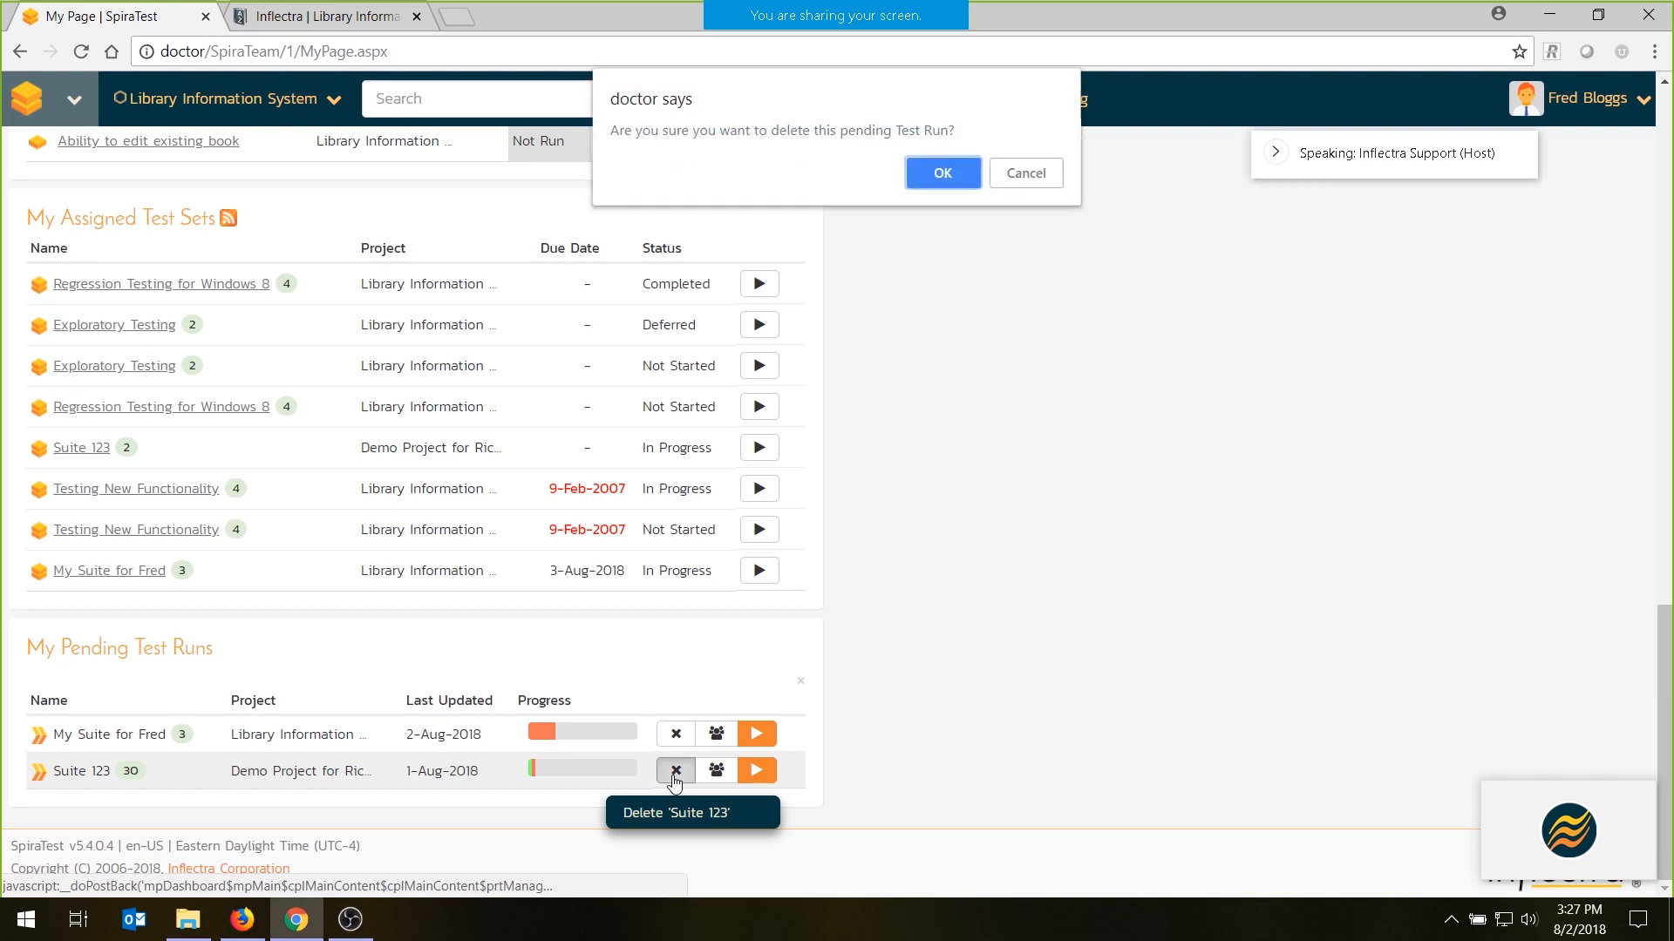
left_click(929, 177)
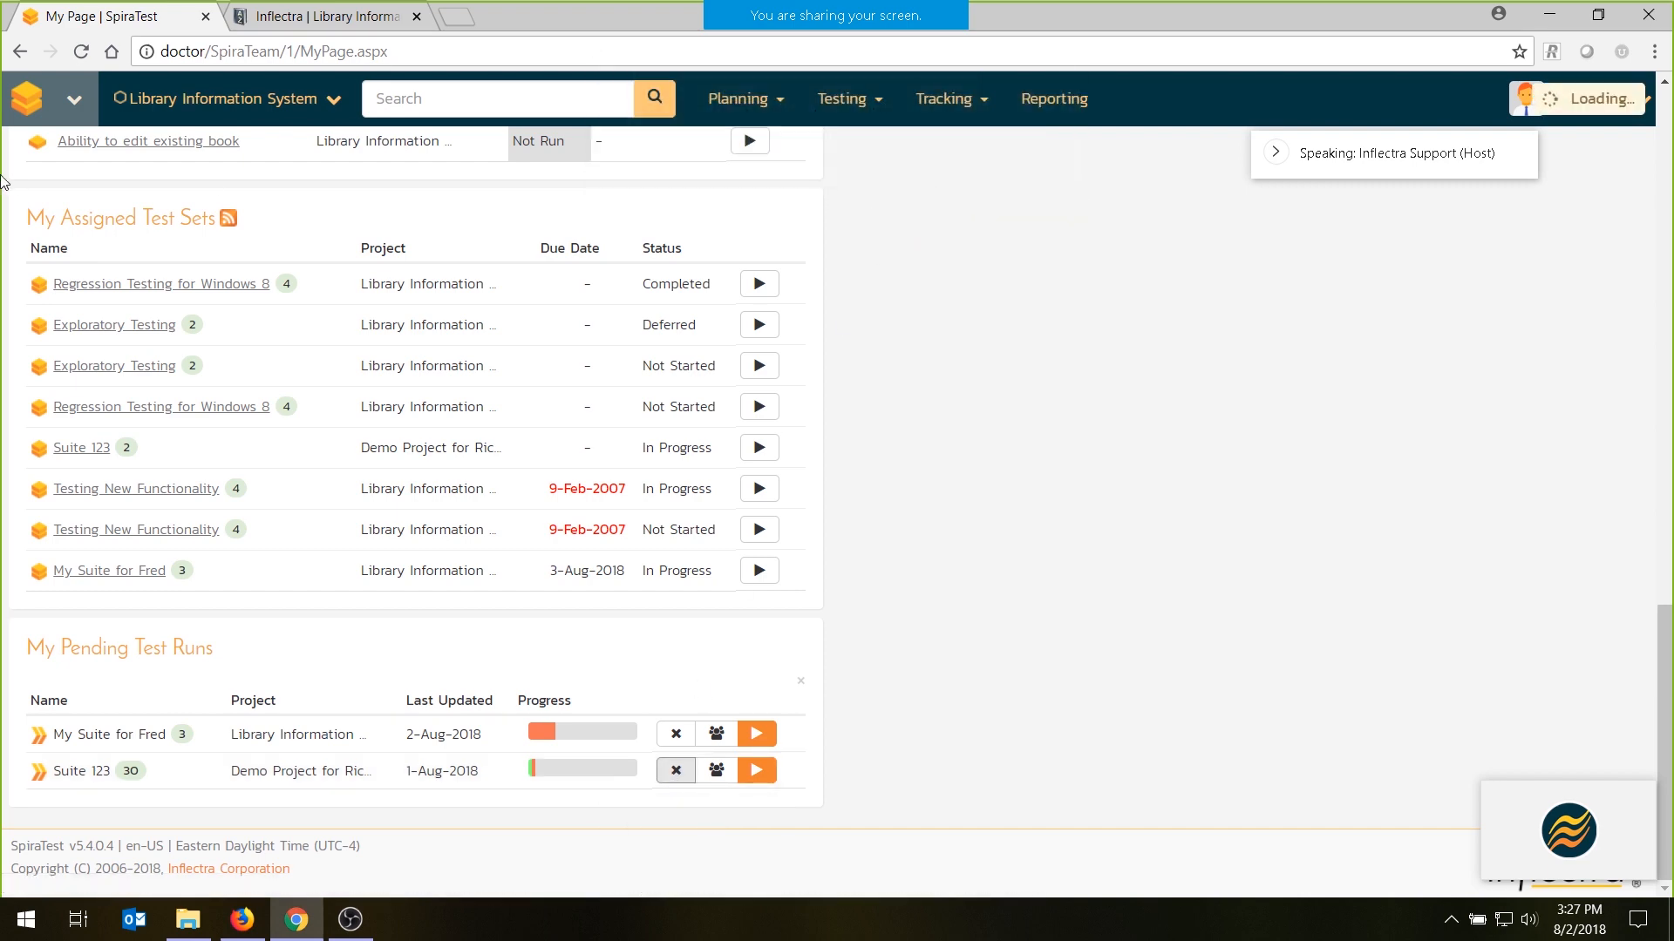
- Log out of the tester's account and log back in as administrator, entering the account password
scroll(2, 181, "up", 15)
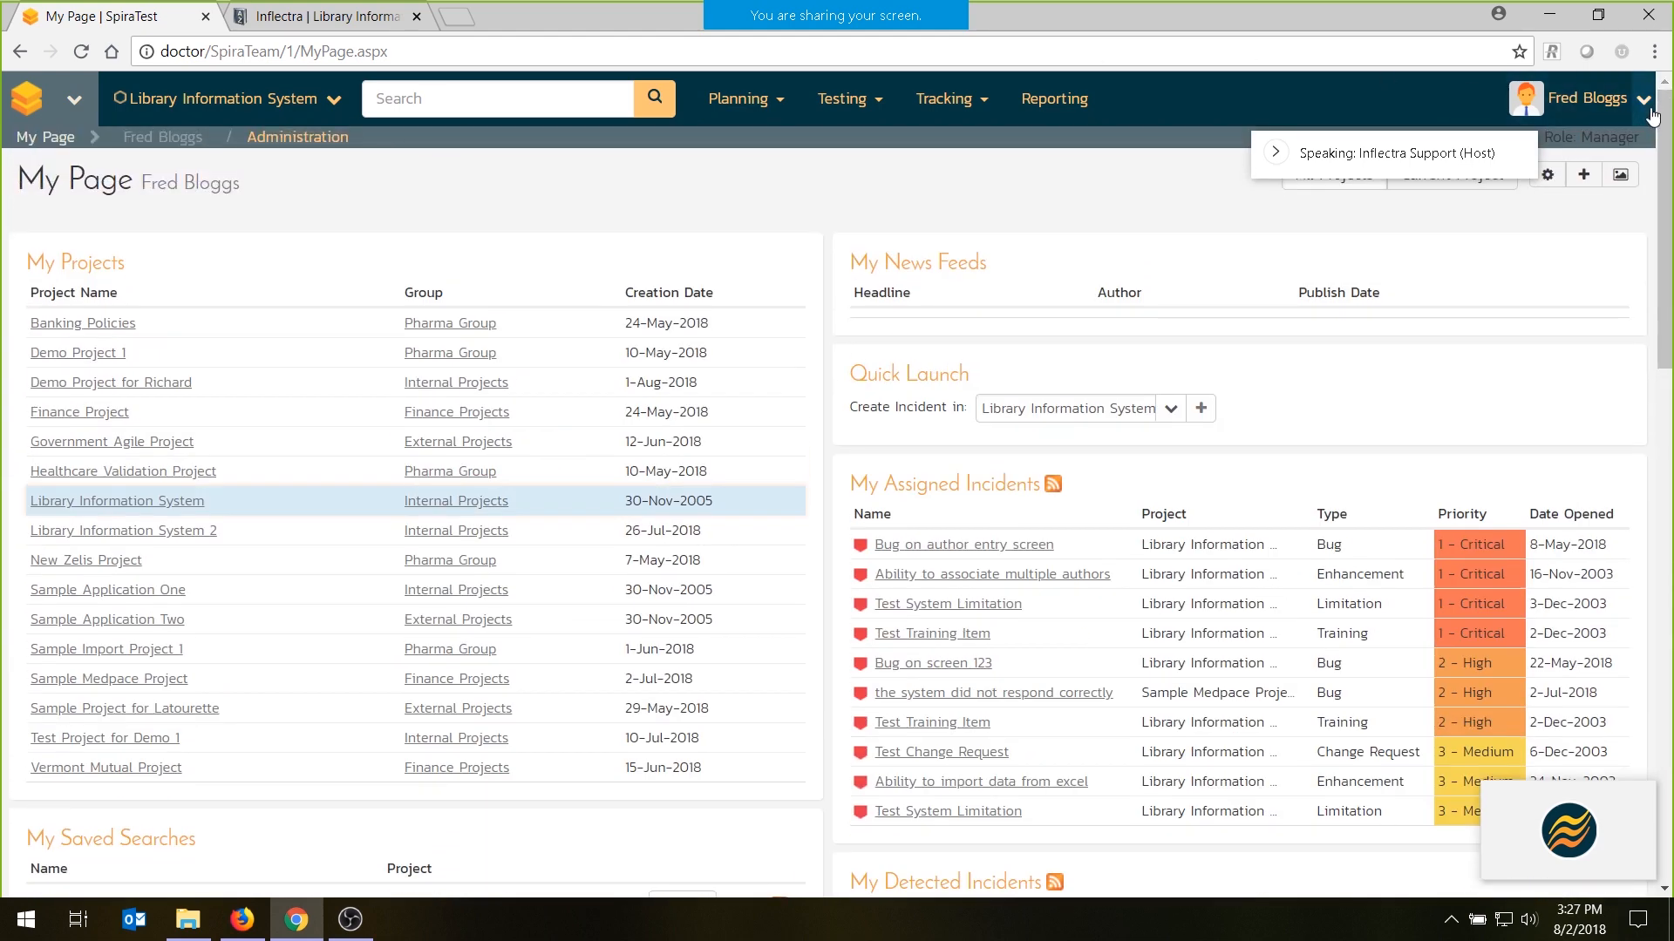
left_click(1587, 97)
left_click(1569, 183)
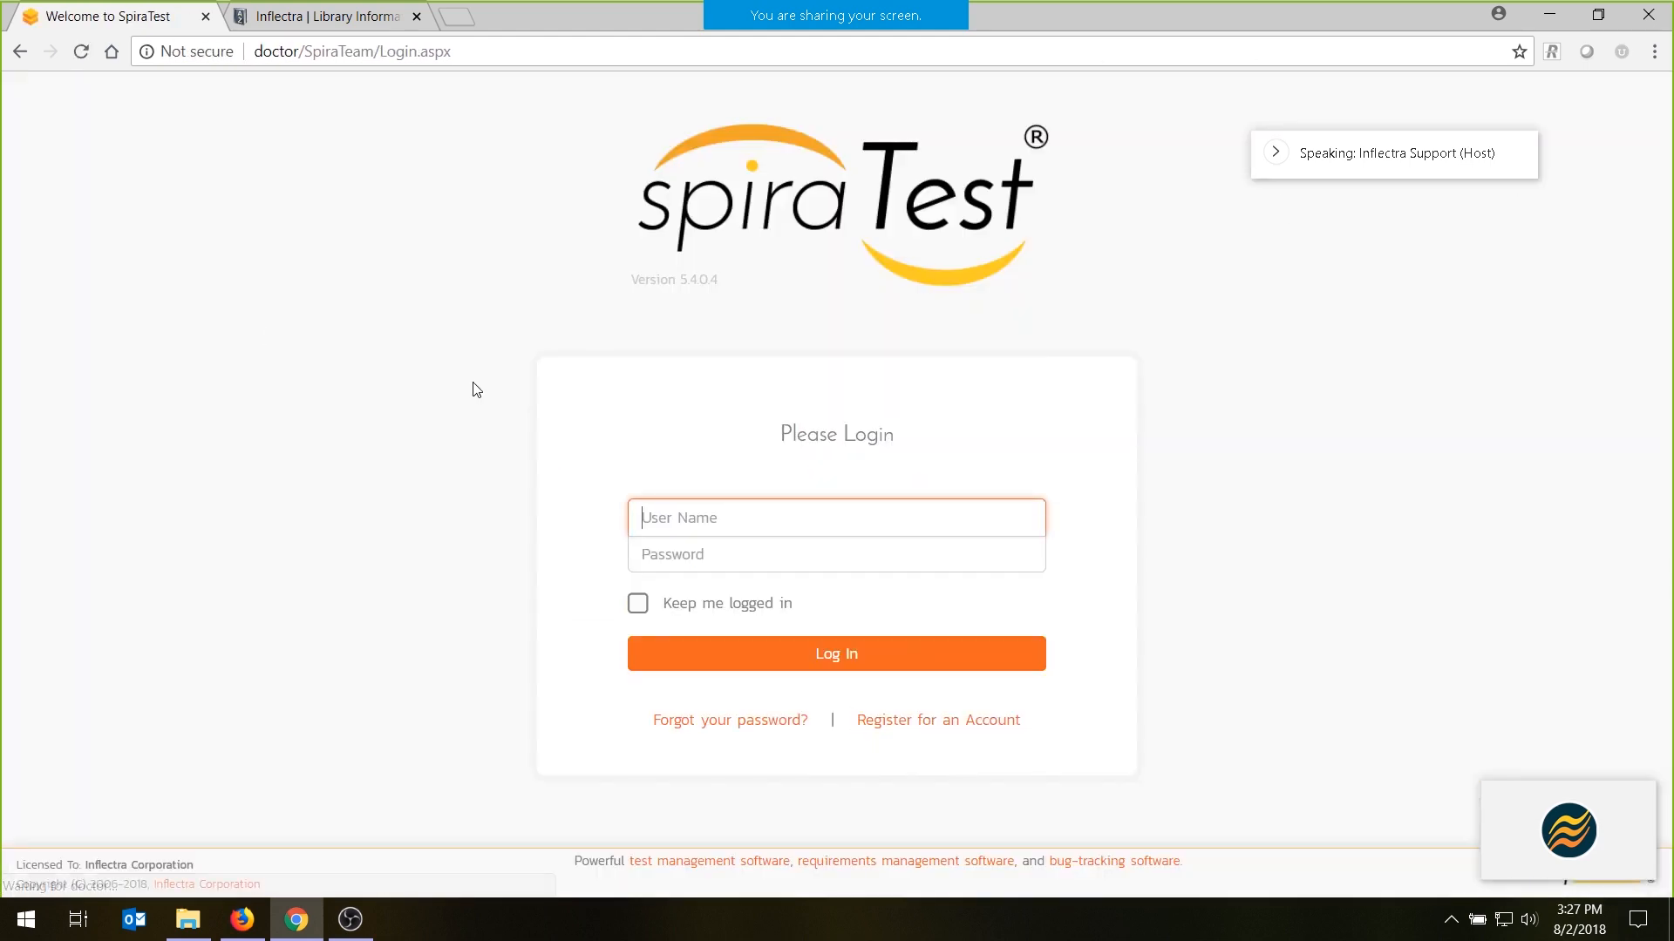
left_click(688, 516)
left_click(699, 549)
left_click(666, 555)
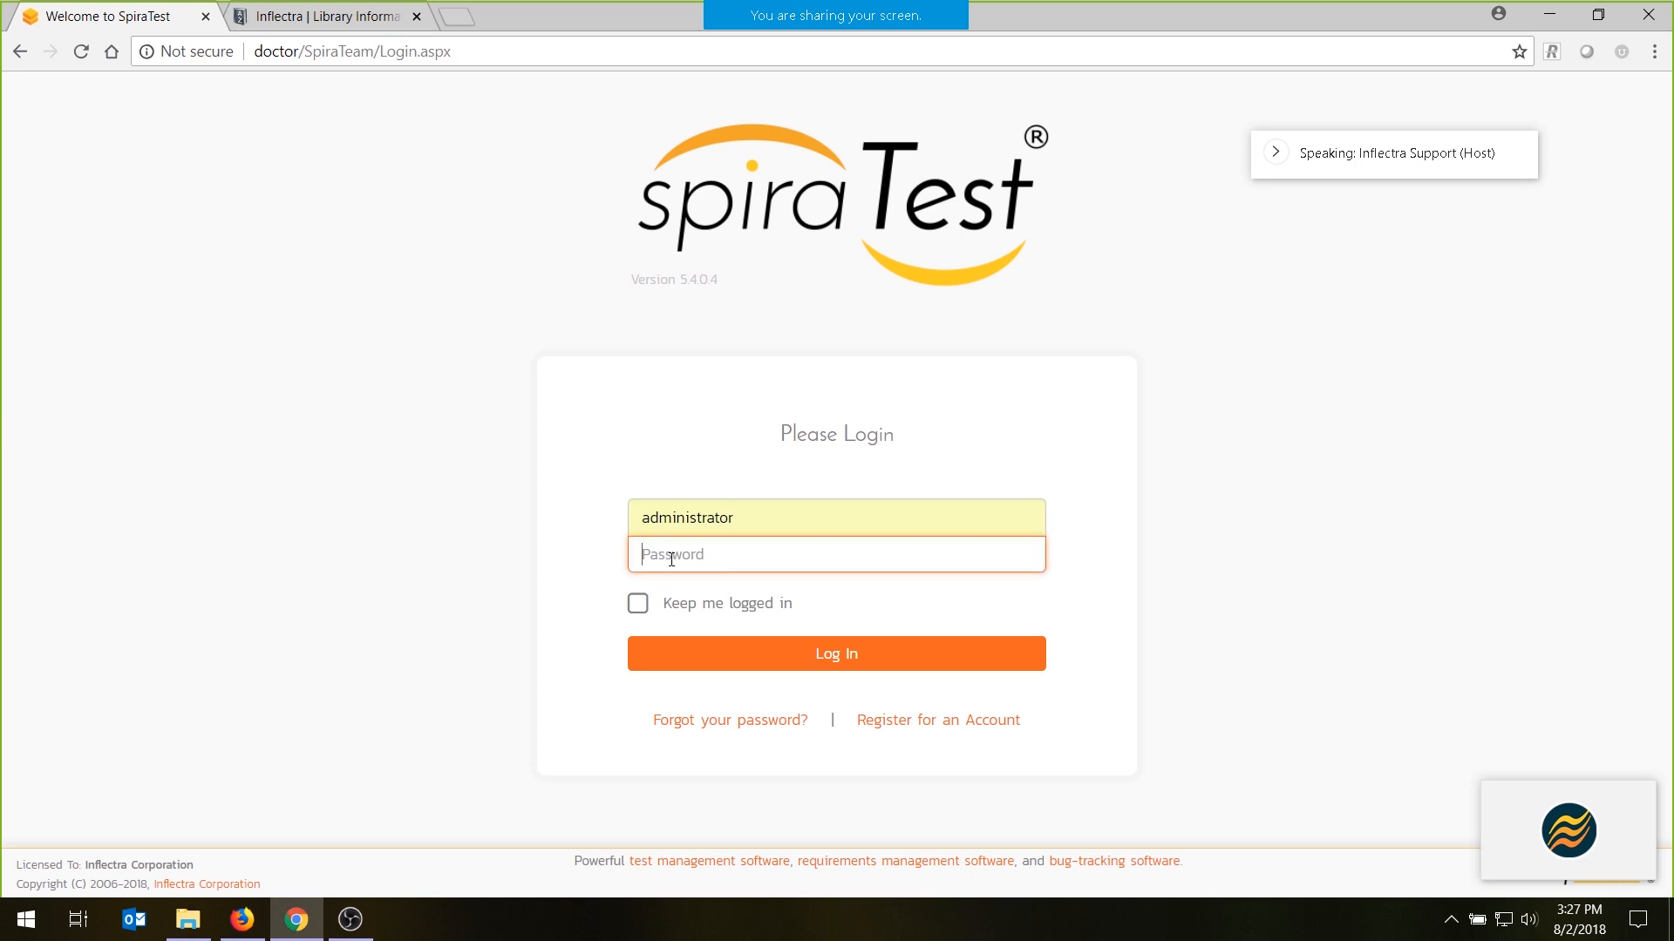
type("P")
key("BackSpace")
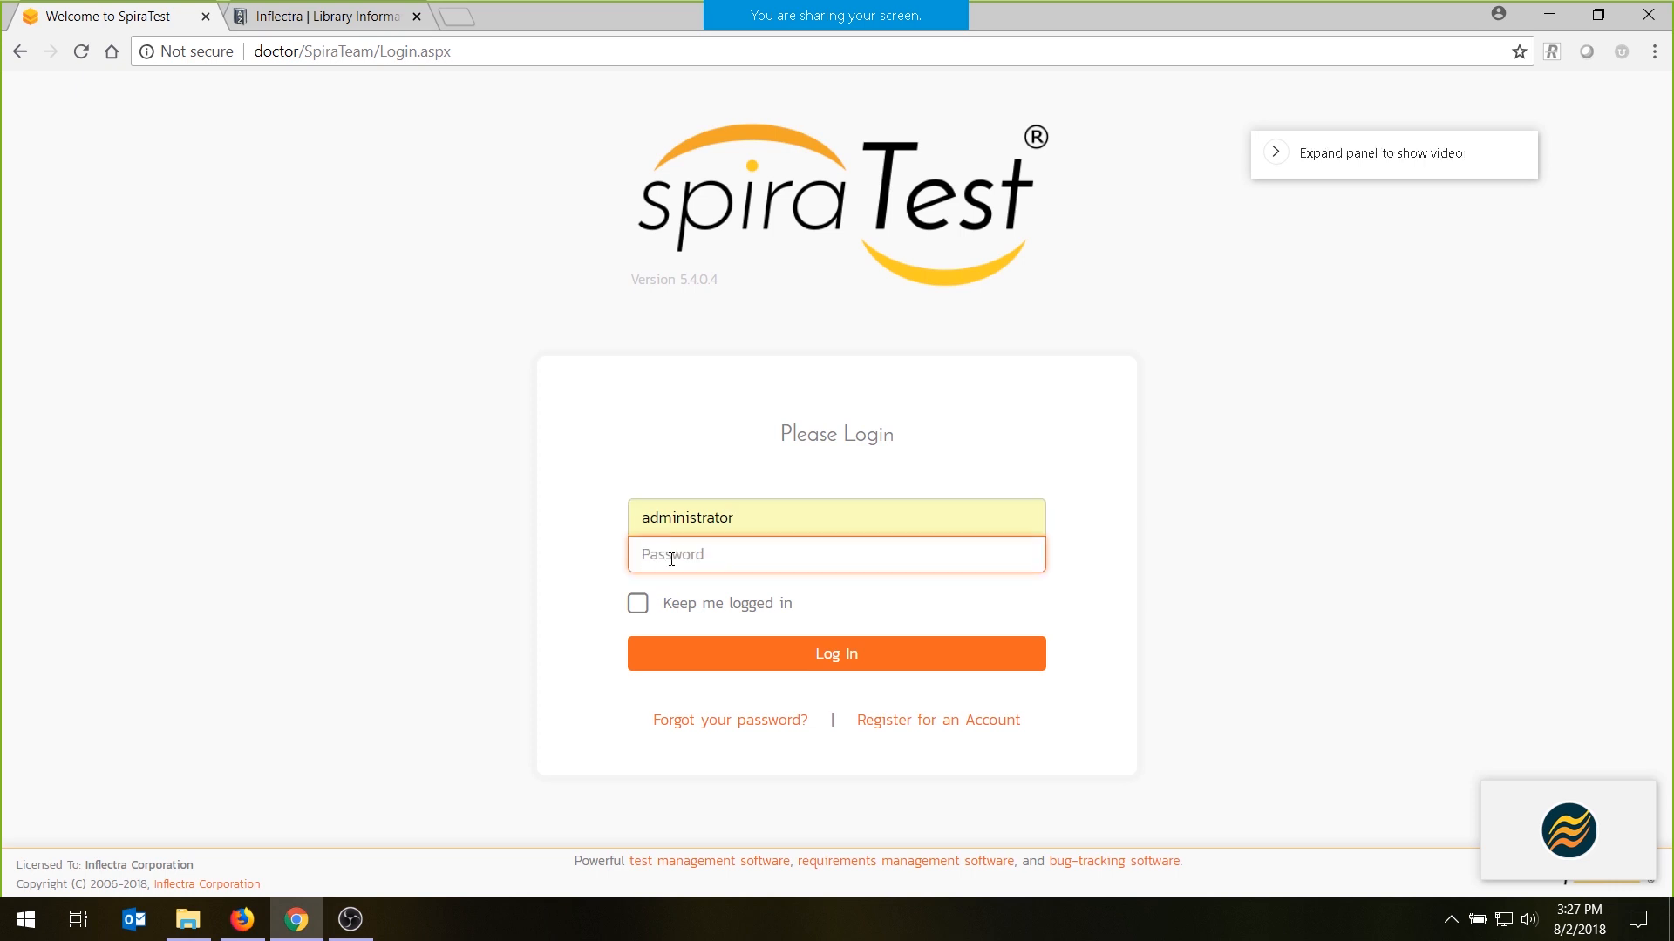
type("Ple")
left_click(683, 608)
left_click(804, 669)
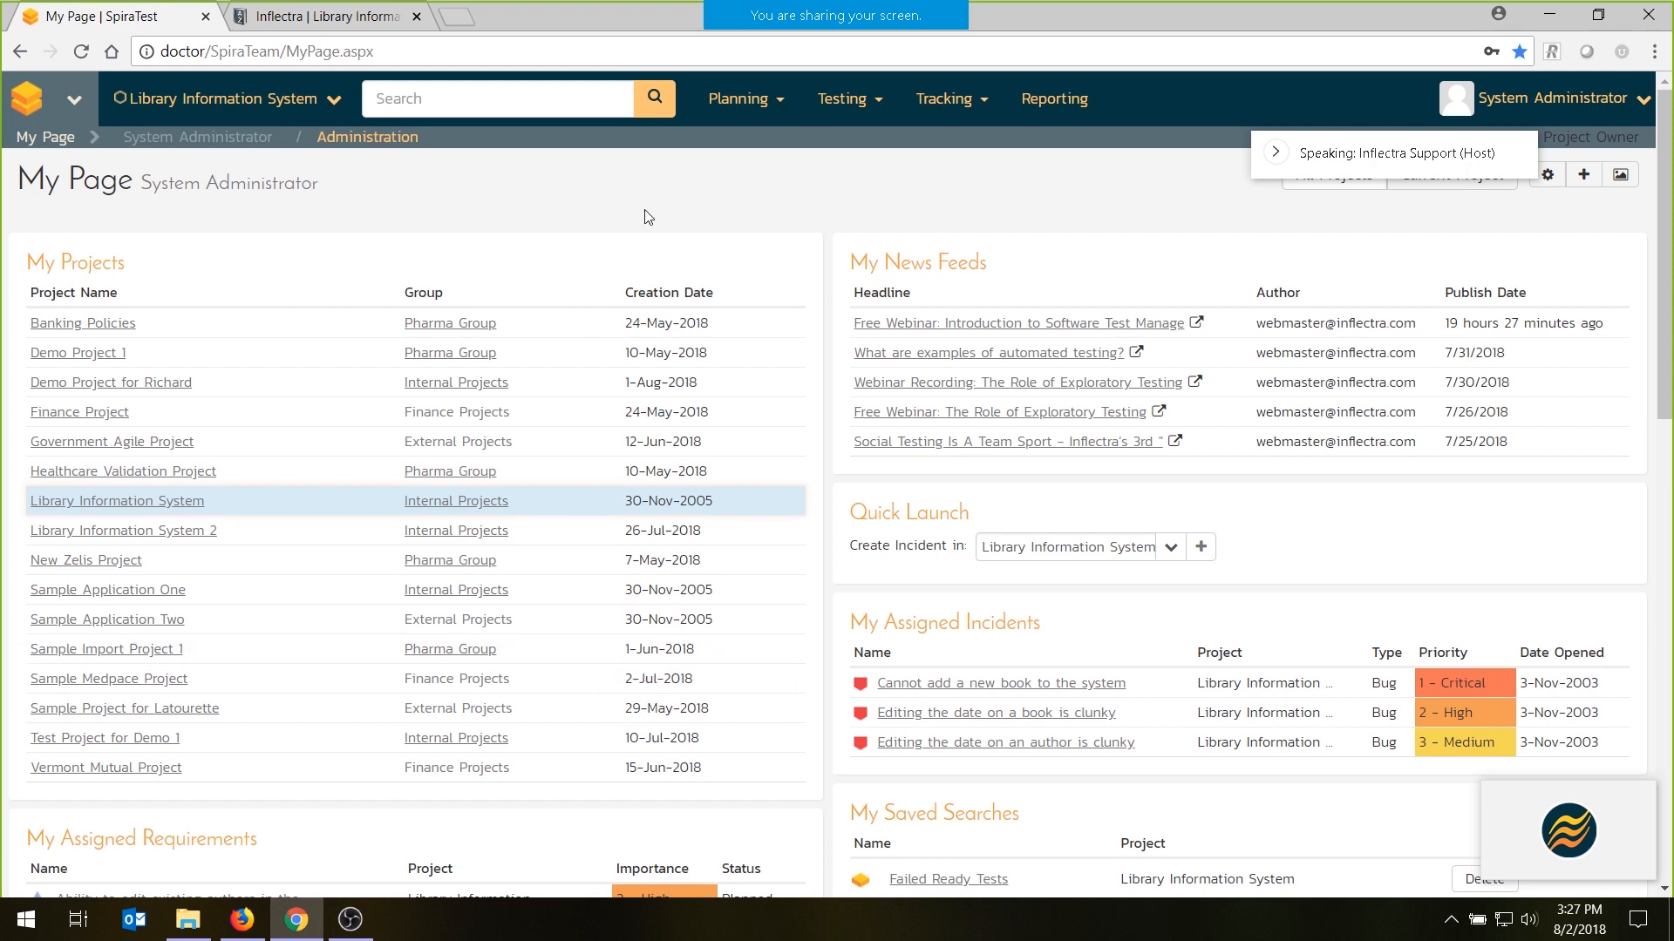
- Open the in-progress test set planned for 3-Aug-2018 and its failed Sample Manual Test run
mouse_move(842, 98)
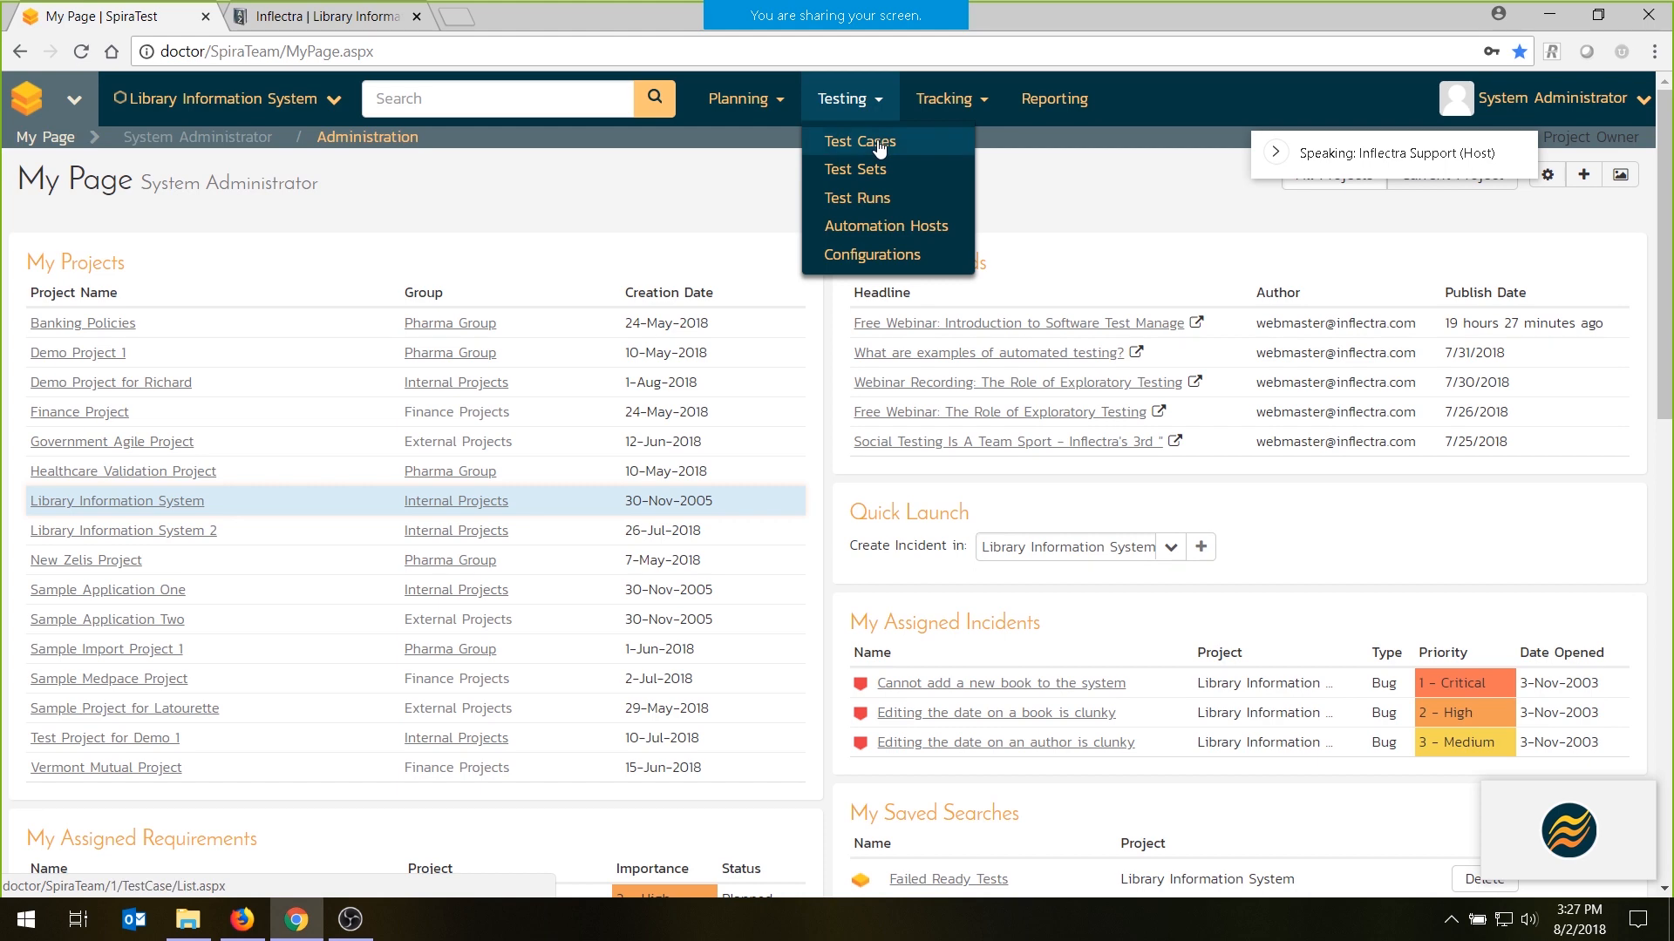
left_click(877, 169)
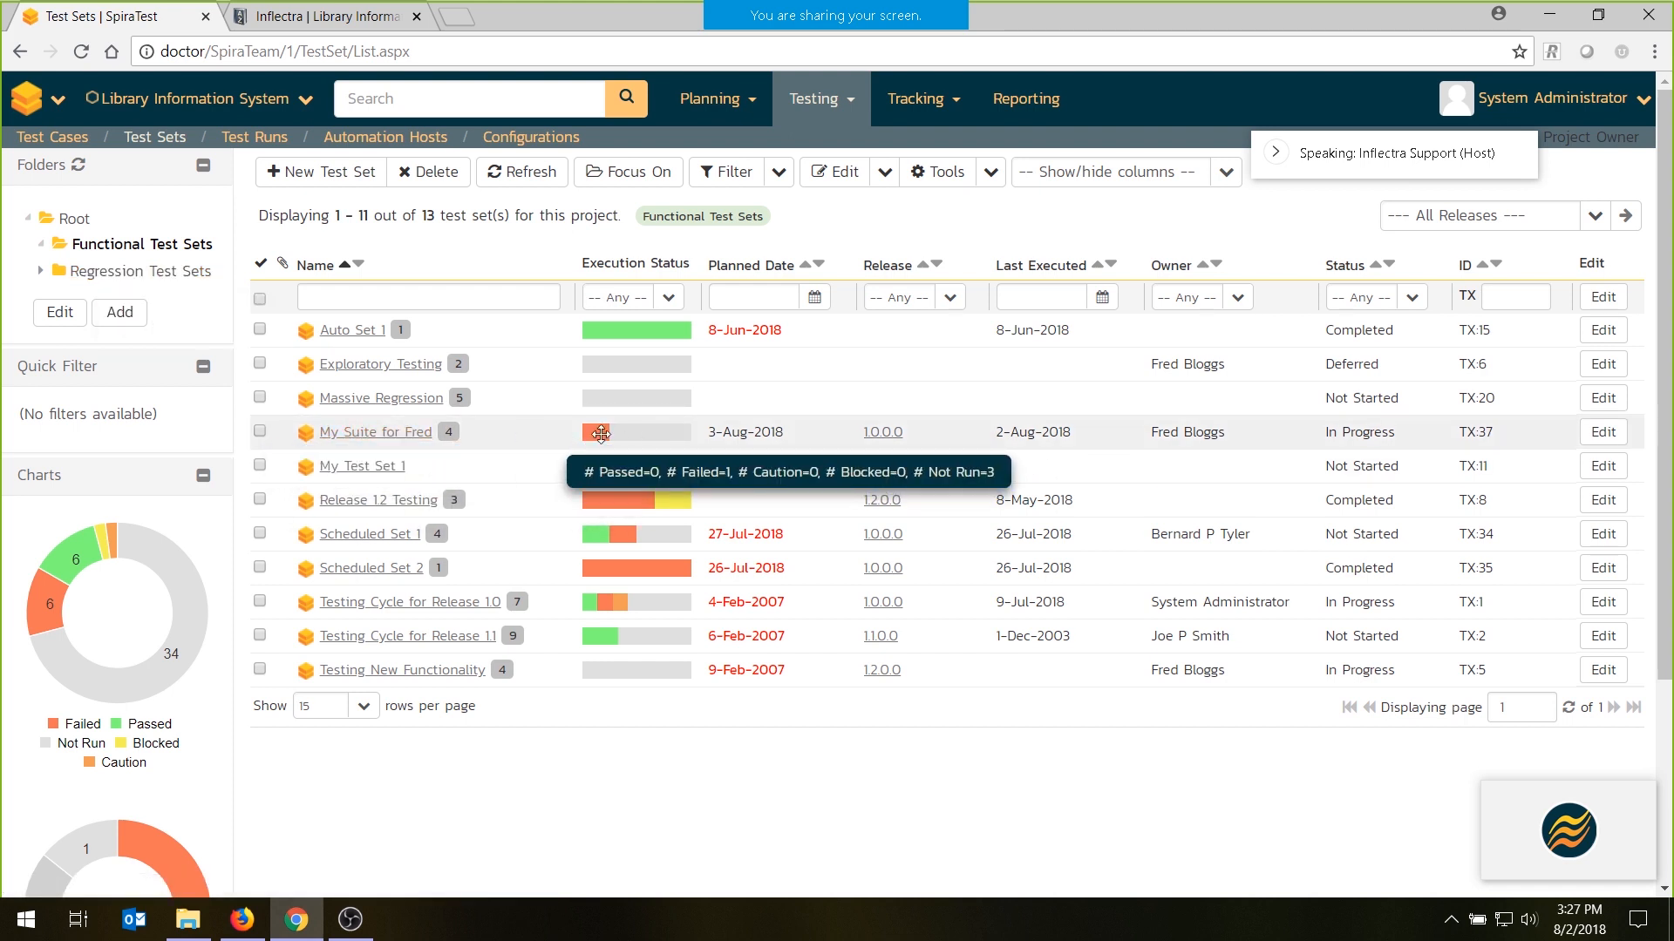
left_click(356, 445)
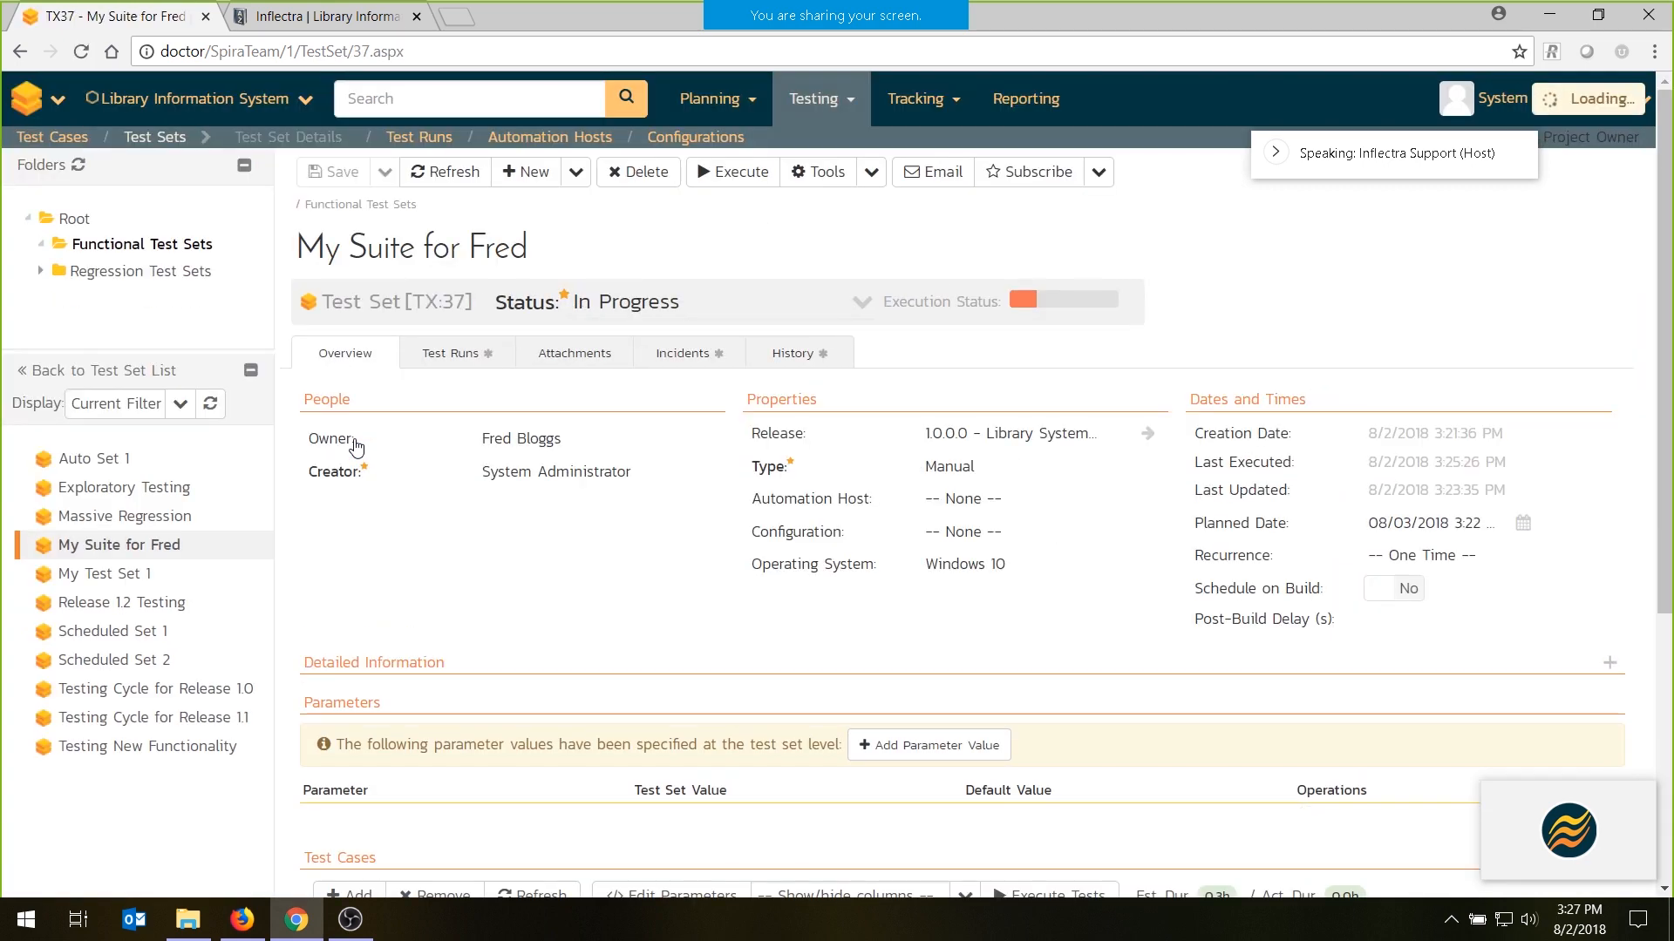
scroll(593, 399, "down", 4)
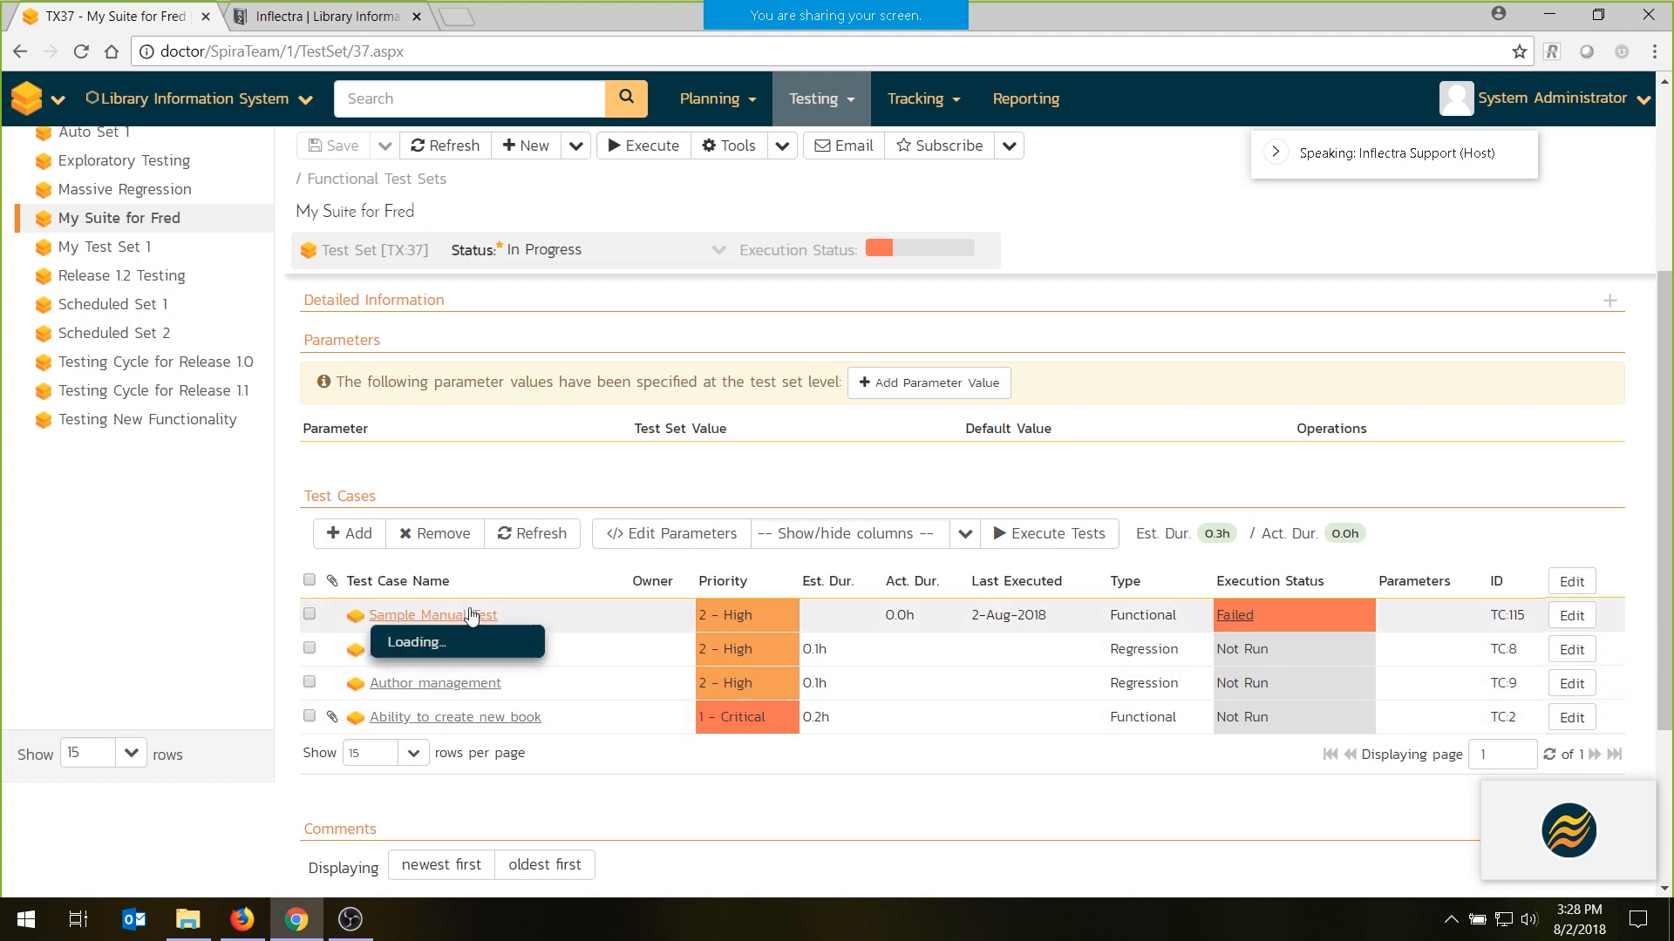
left_click(1245, 621)
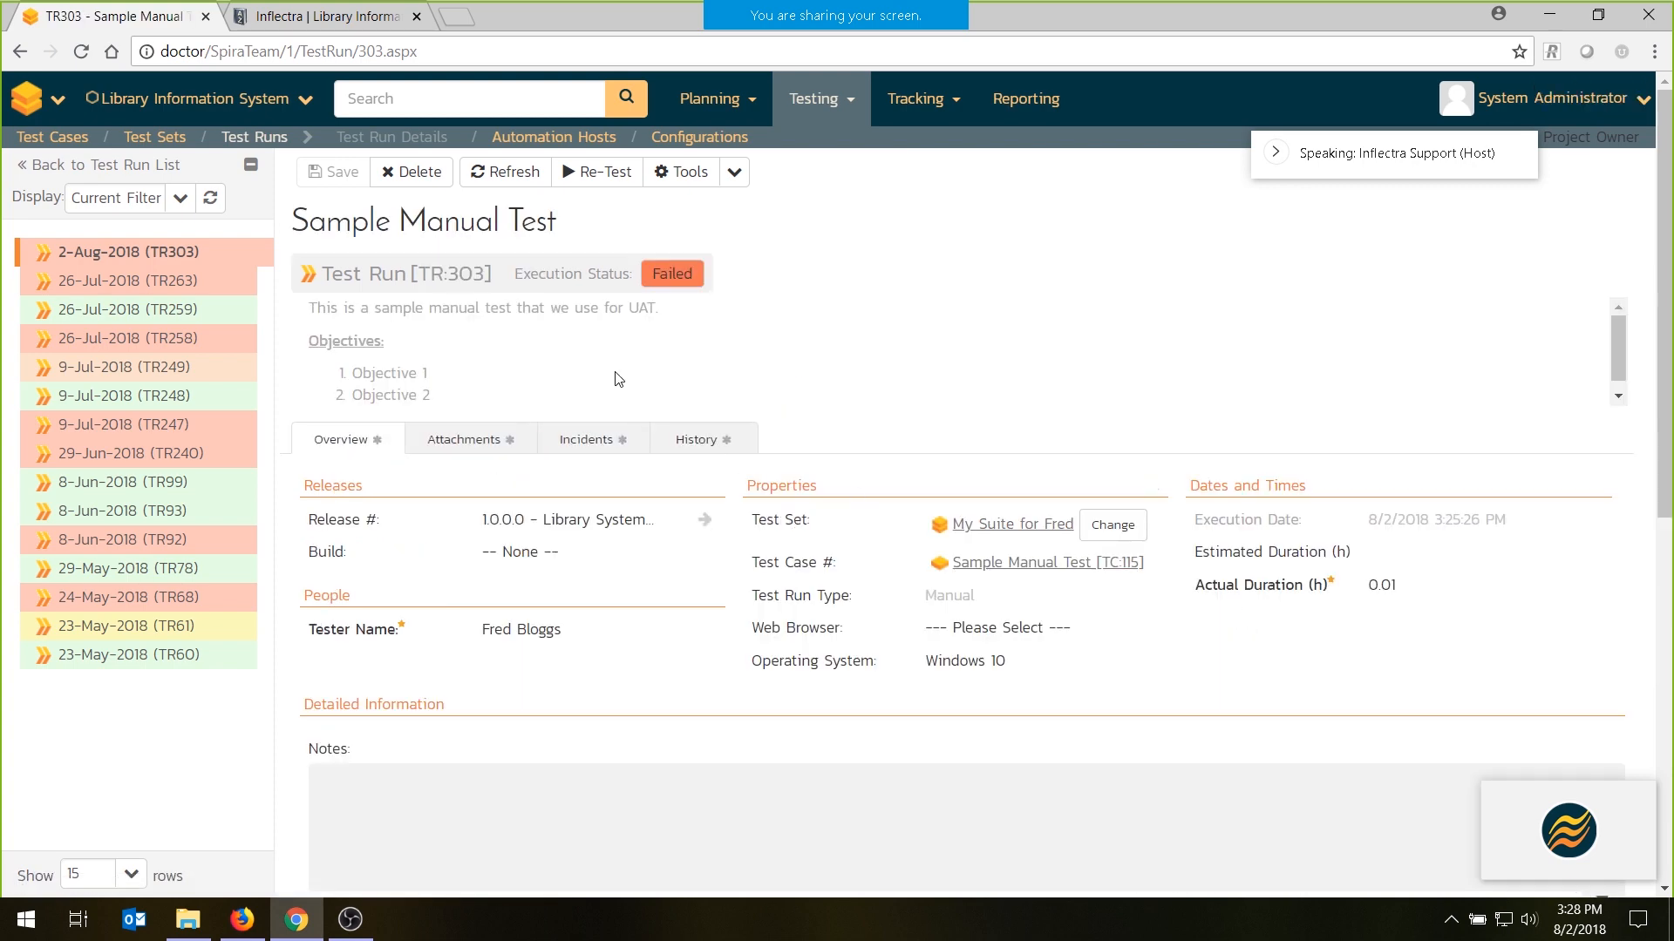
- Review the run's test steps, enlarge the actual result of step 5, and open the incident linked to it
scroll(664, 475, "down", 6)
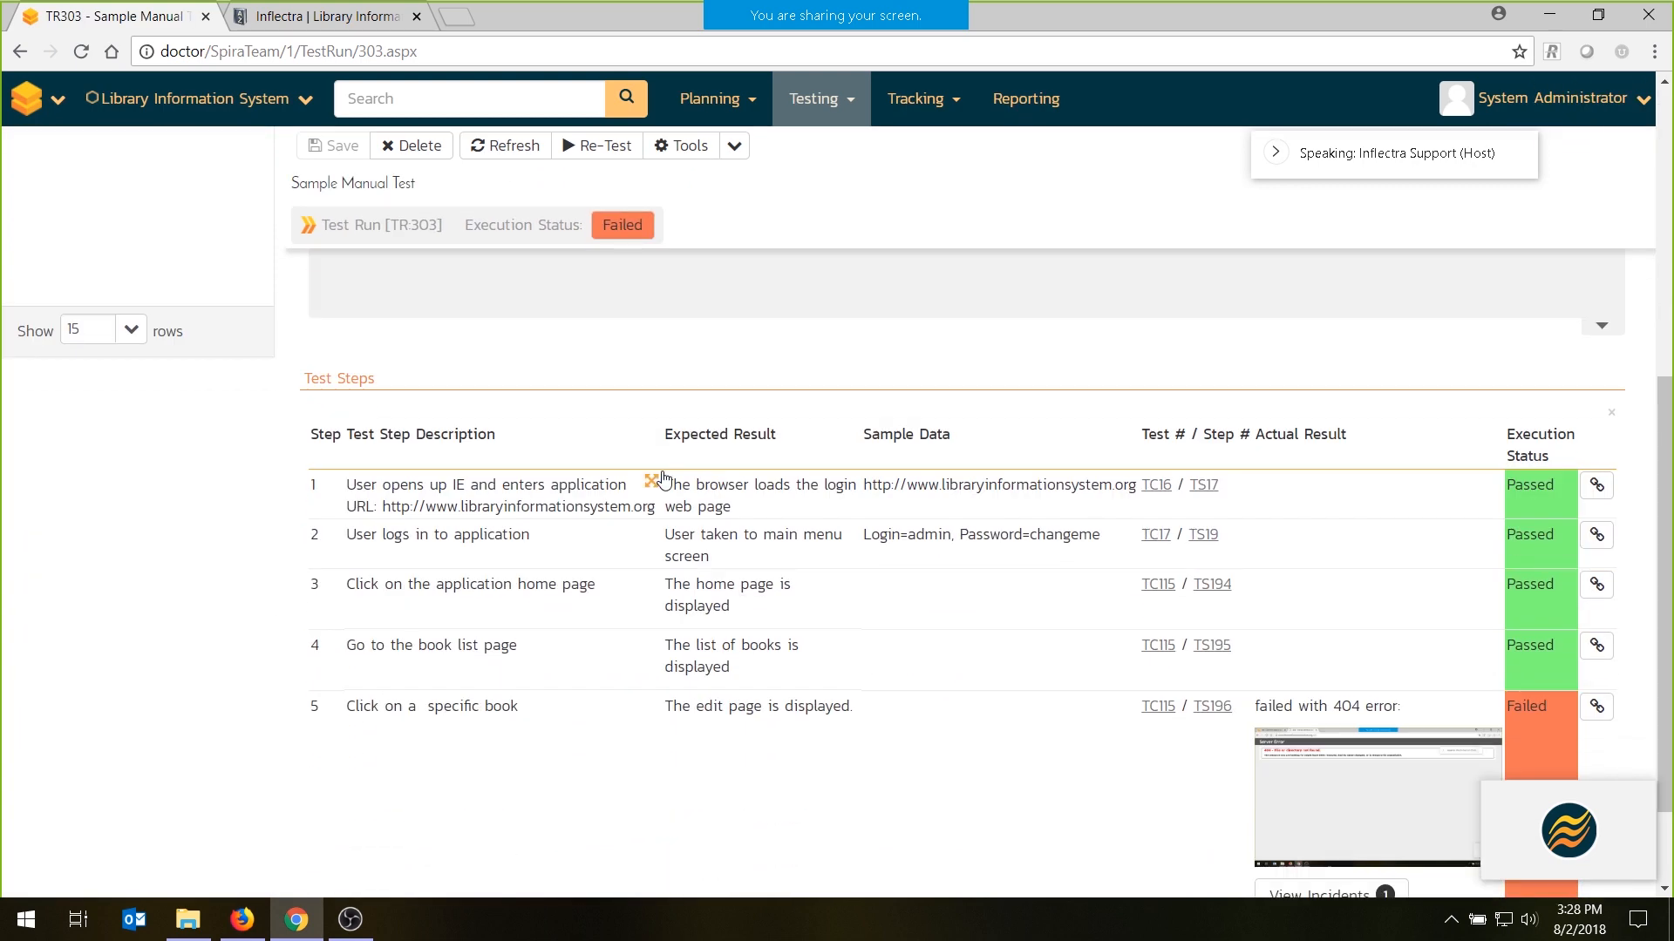
scroll(663, 478, "down", 1)
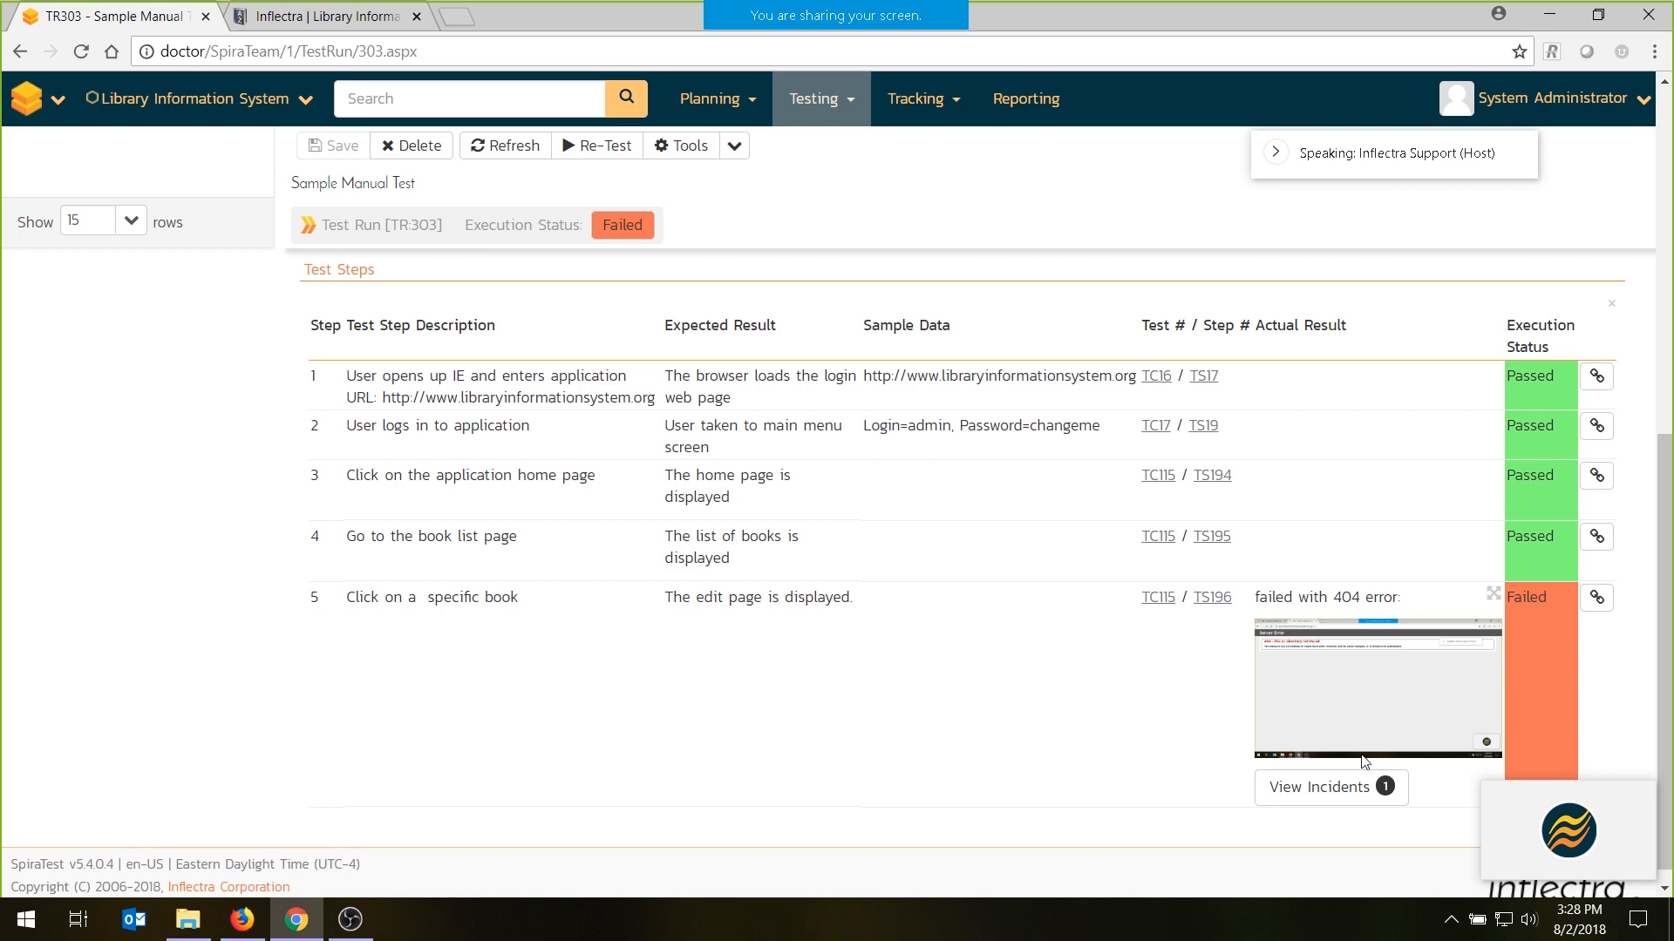
left_click(1490, 593)
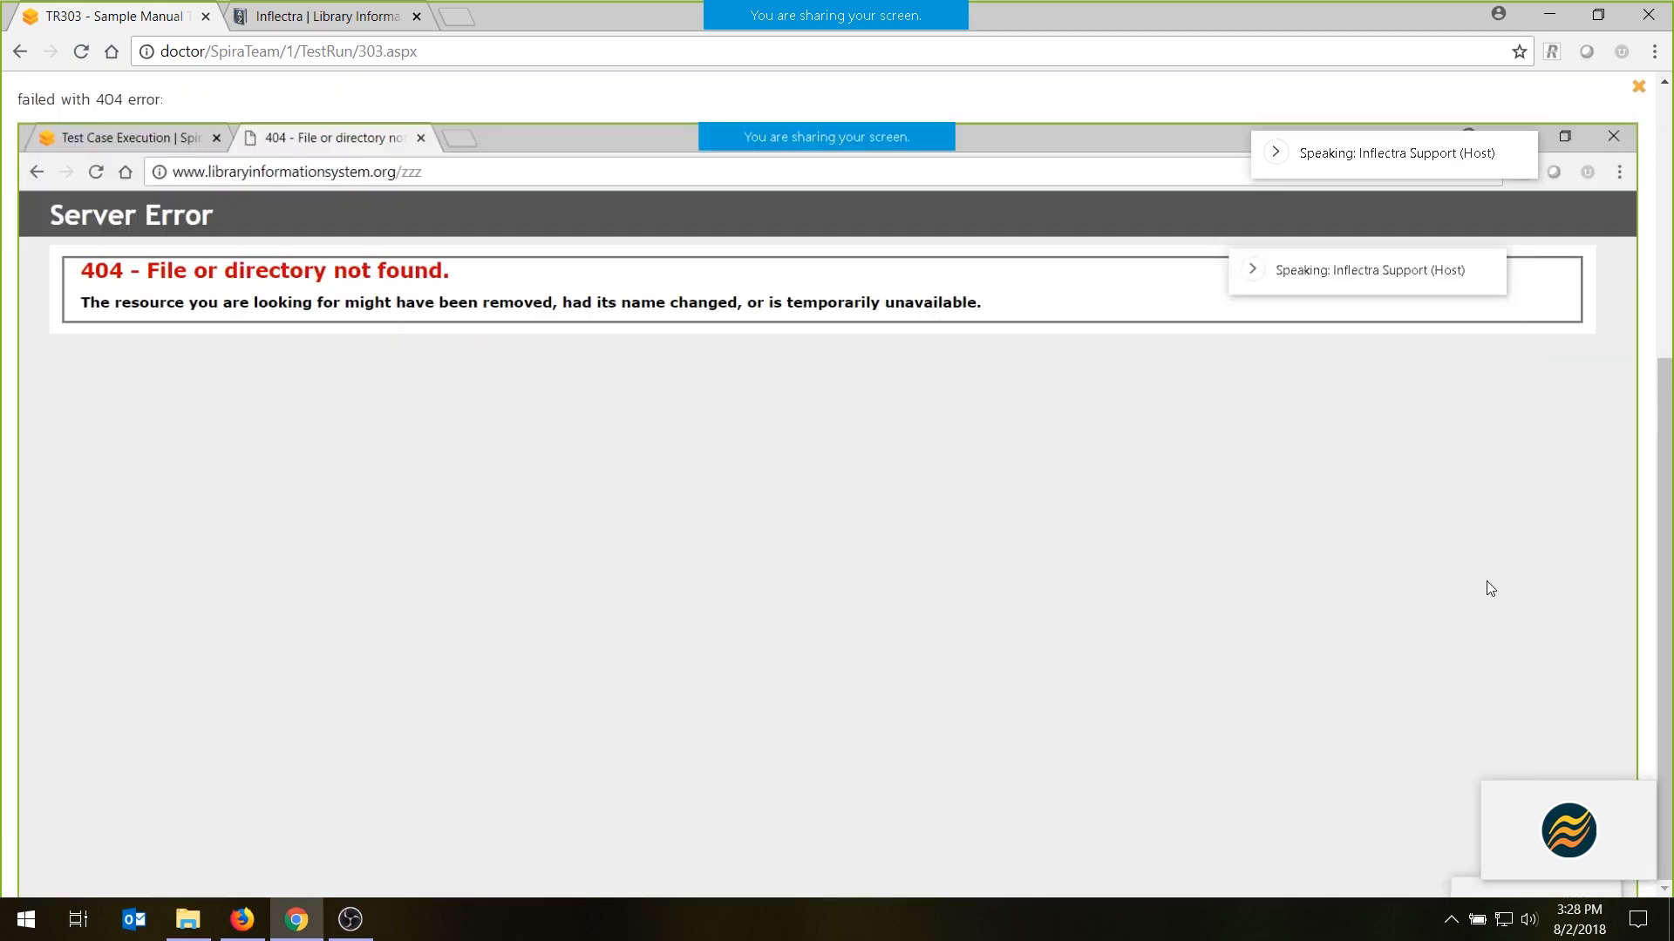
left_click(1487, 587)
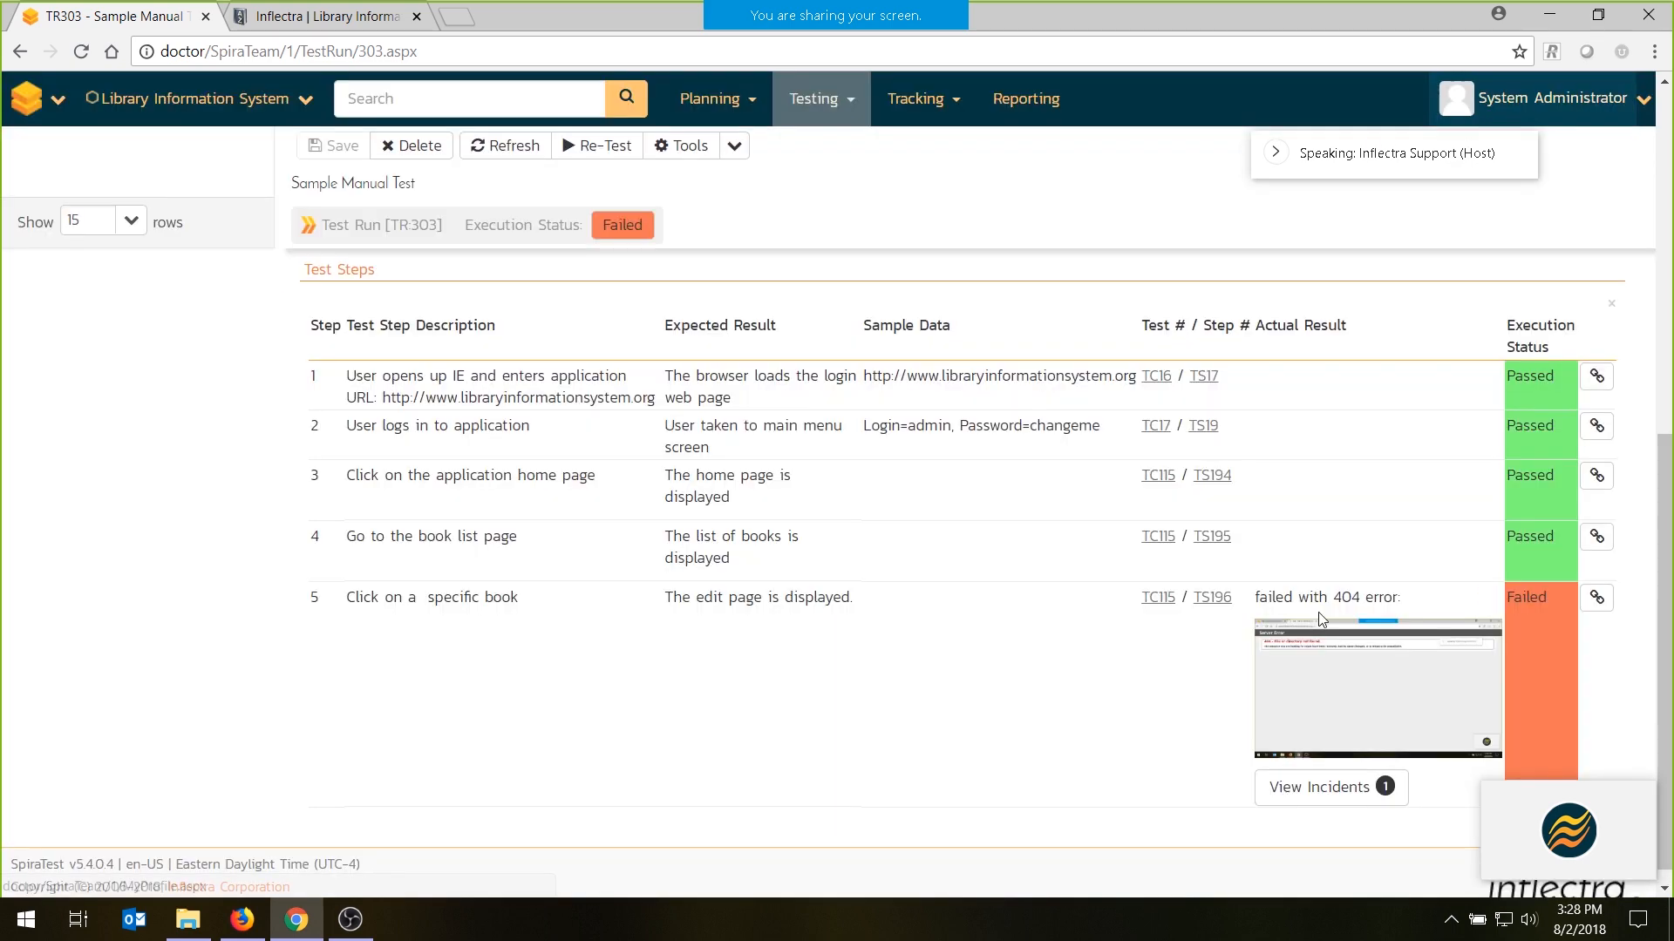
left_click(1343, 788)
left_click(1060, 679)
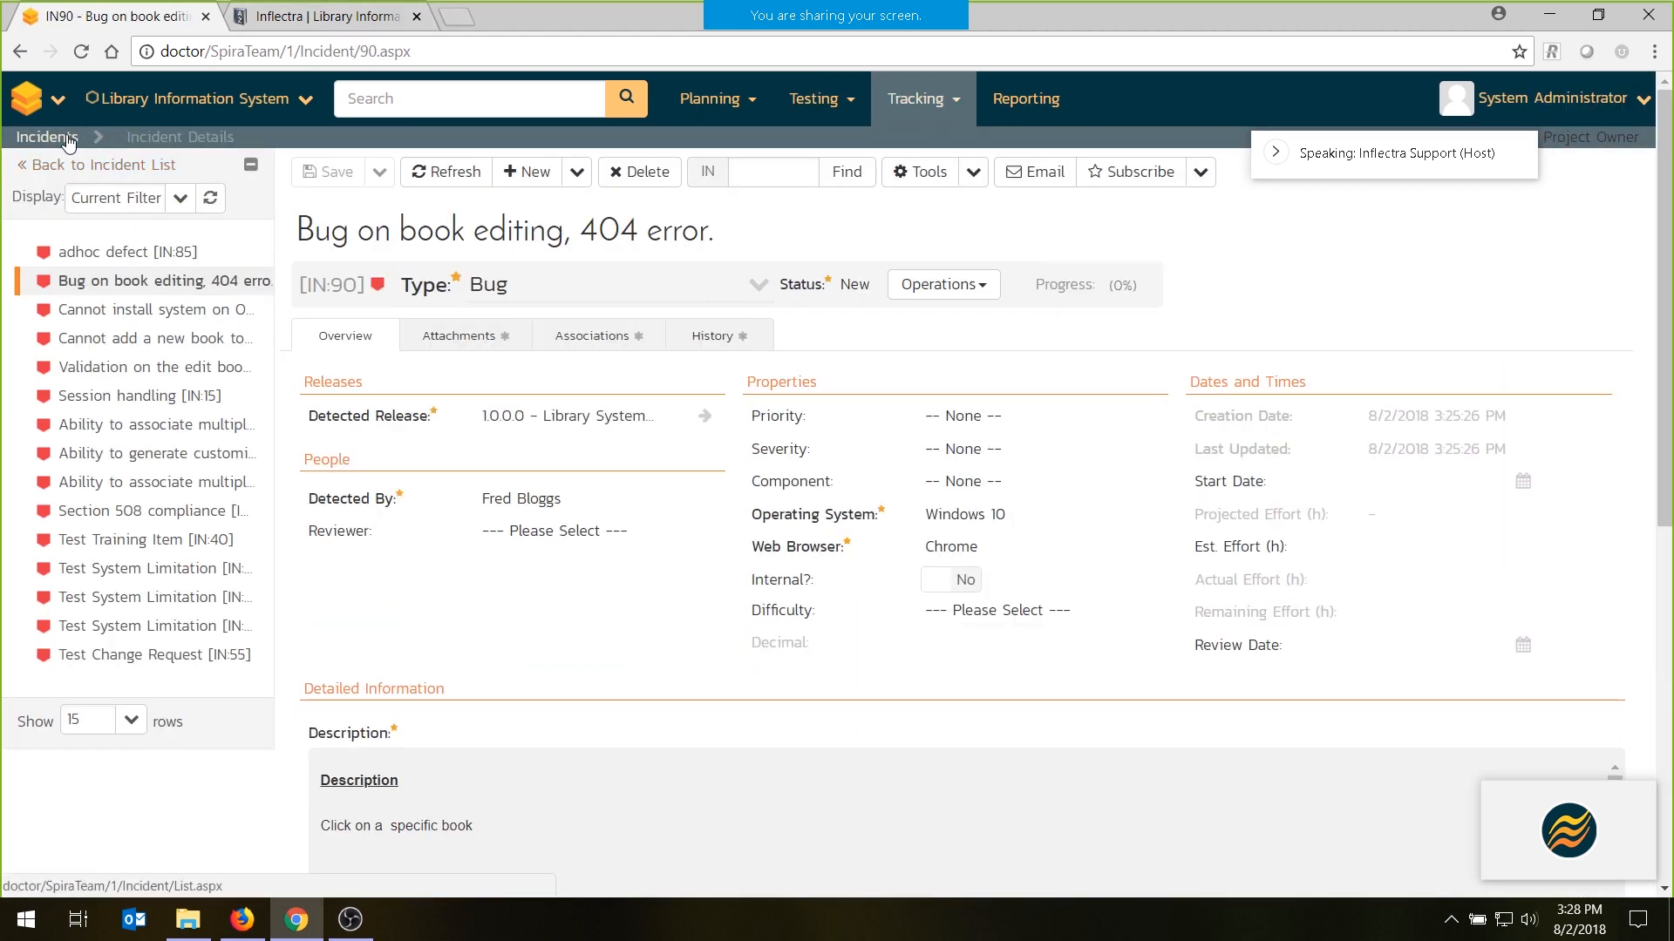
- Open the incident list in a separate browser tab, go to its first page and sort it by creation date, newest first
left_click(909, 114)
left_click(923, 153)
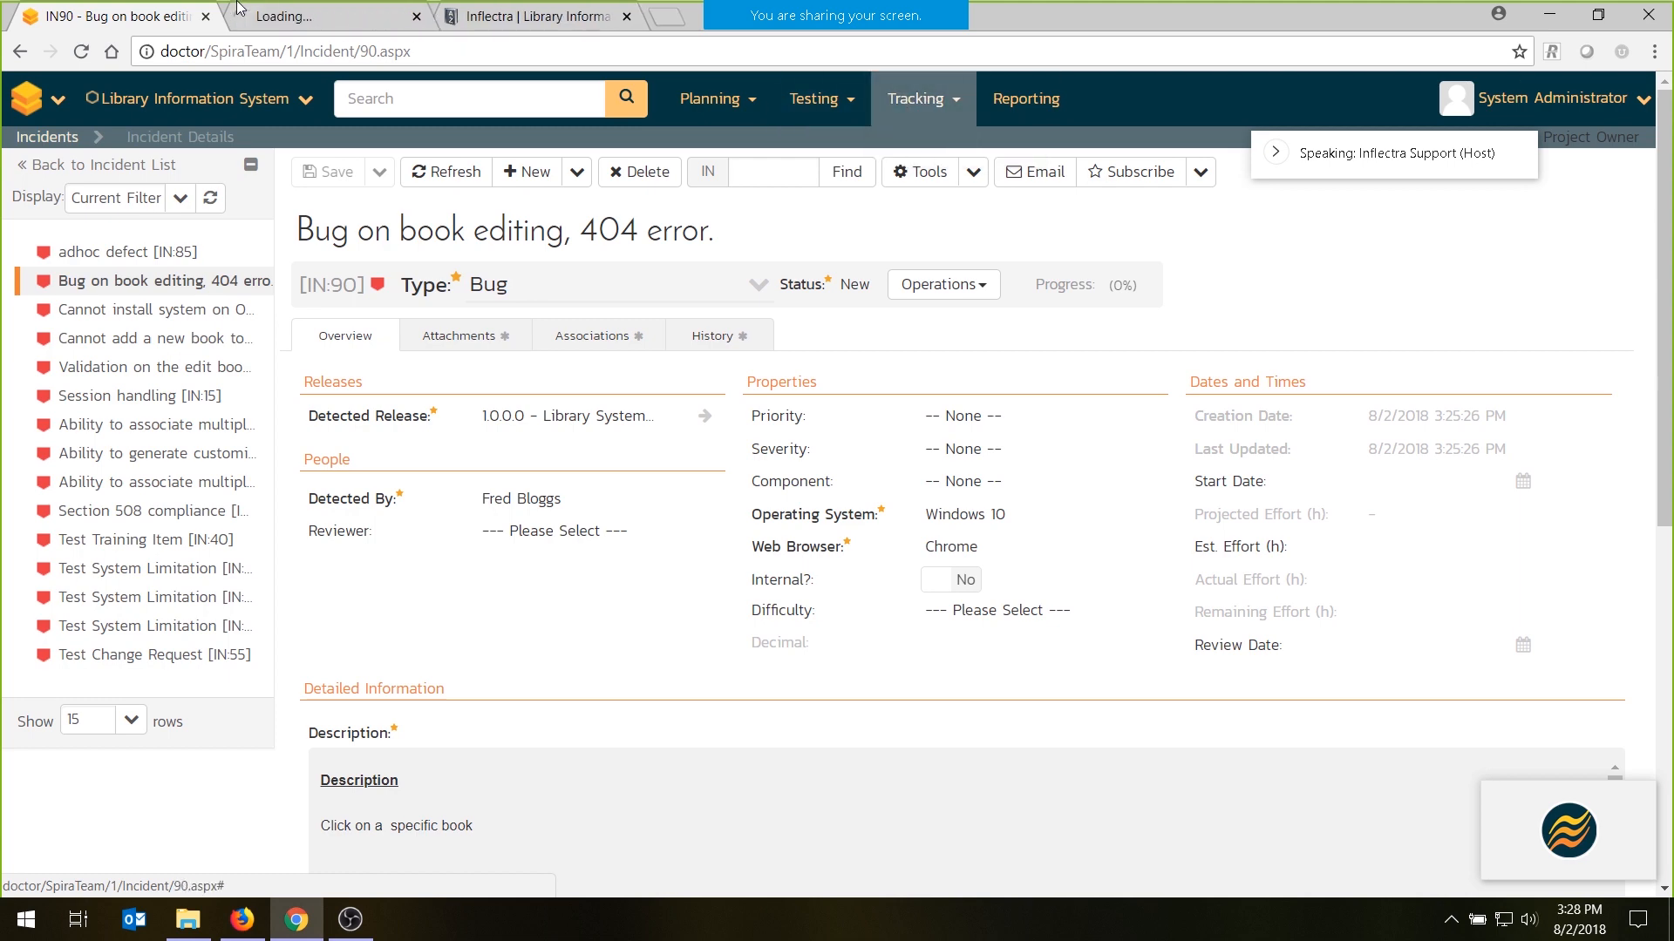
left_click(292, 11)
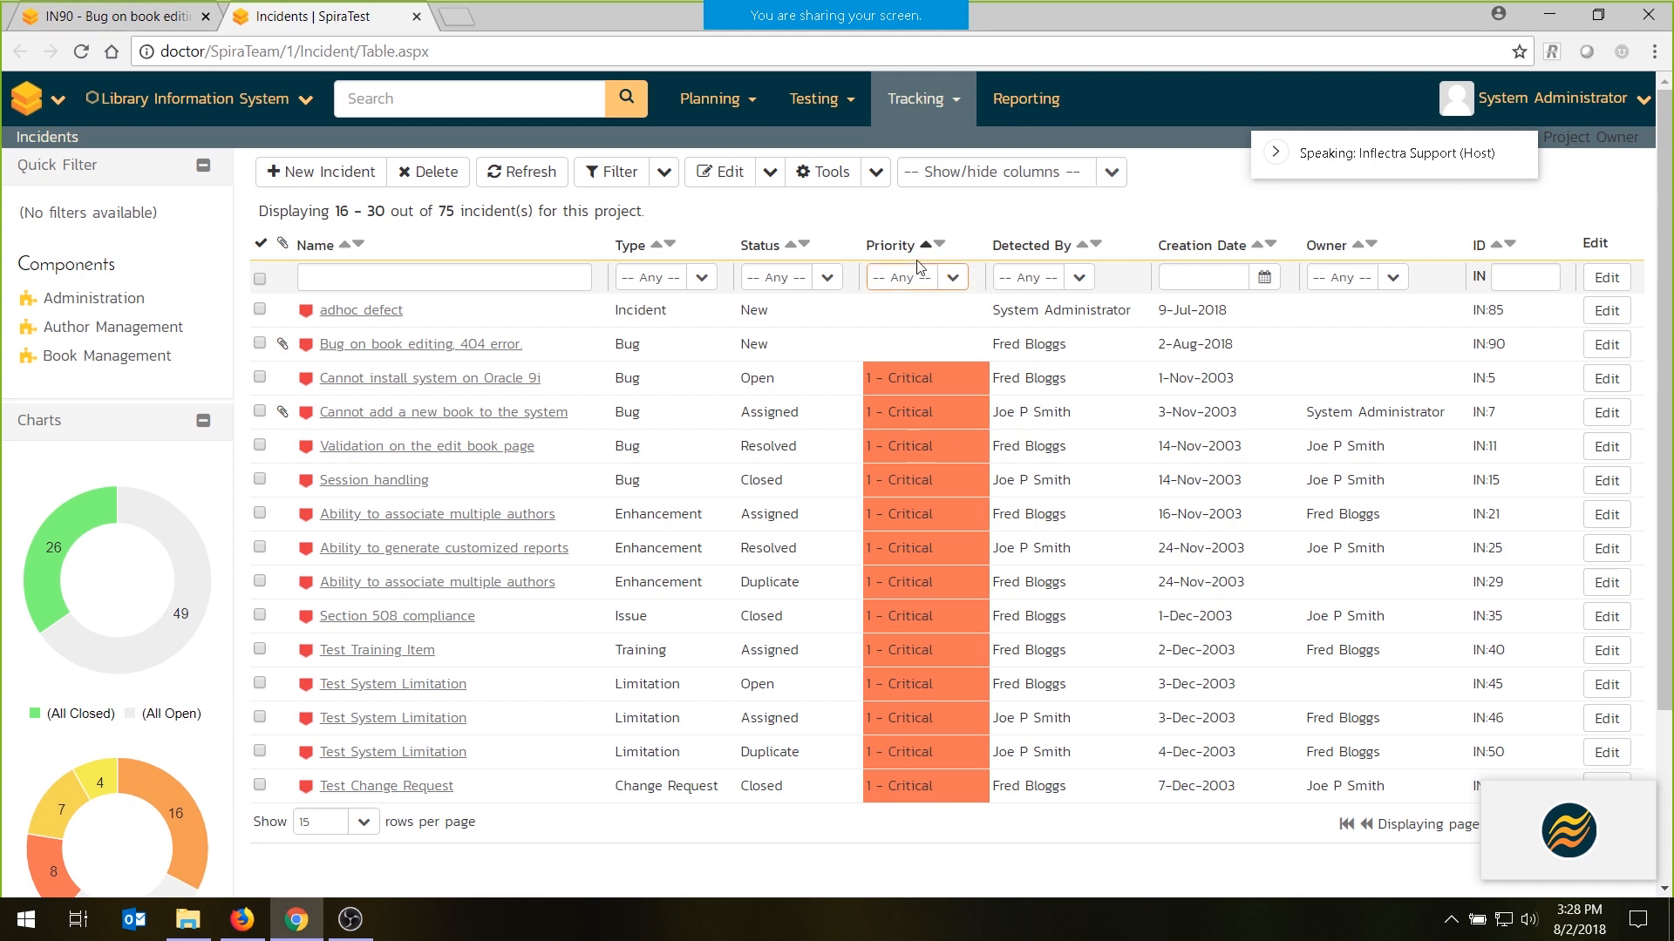
left_click(940, 247)
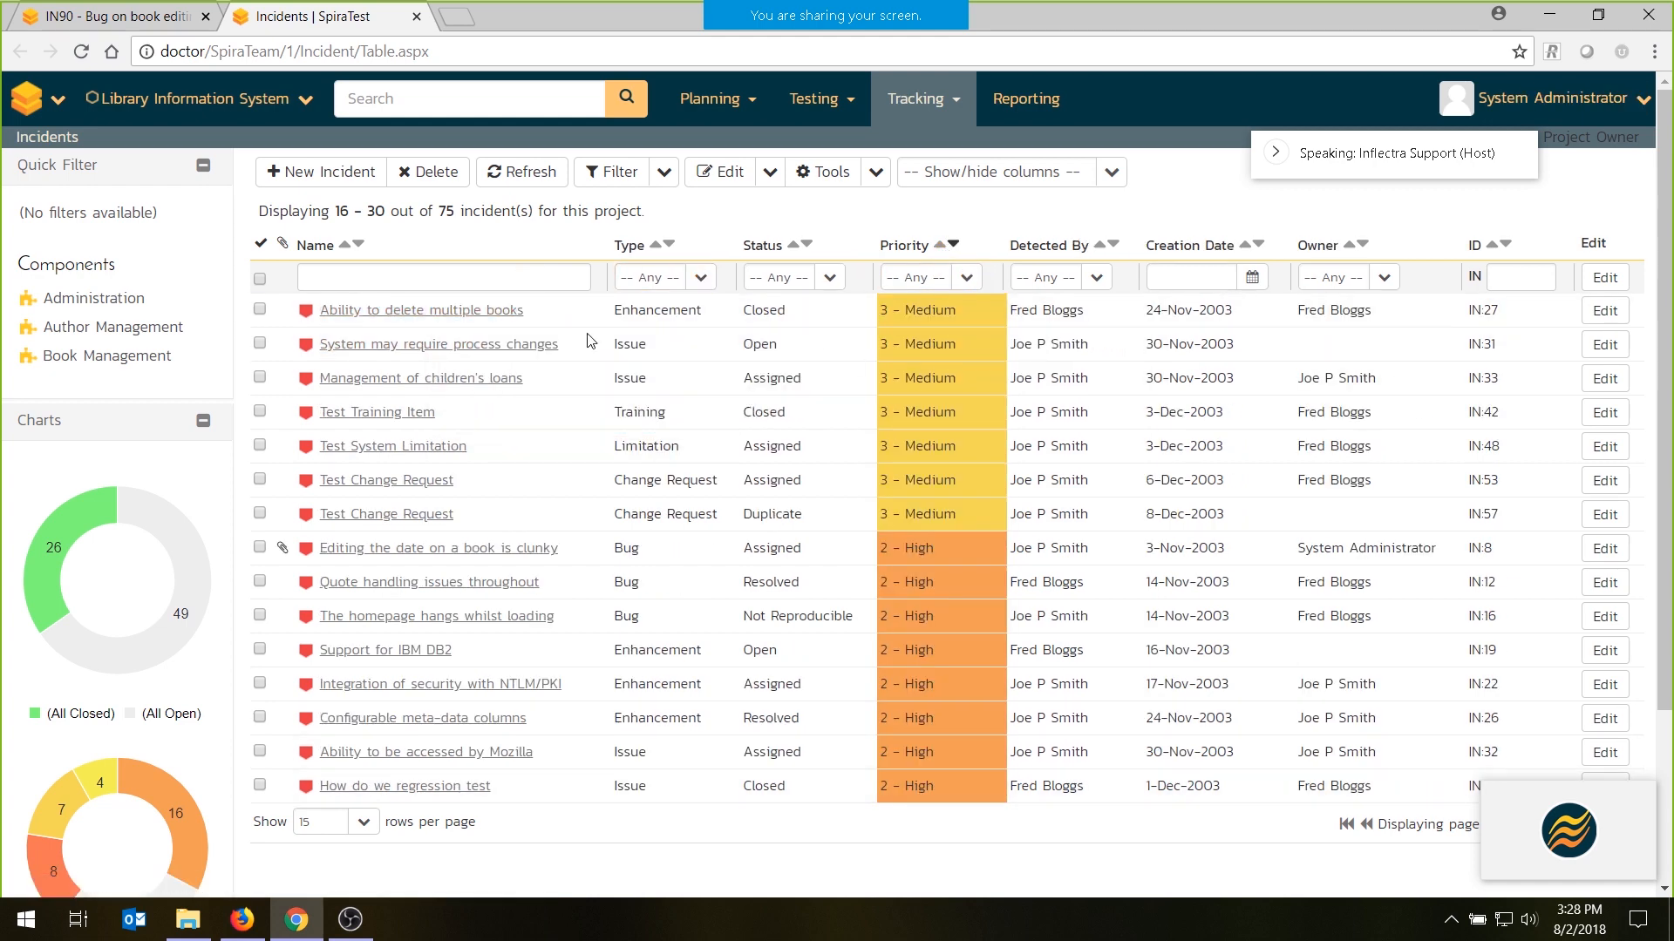
scroll(1426, 706, "down", 3)
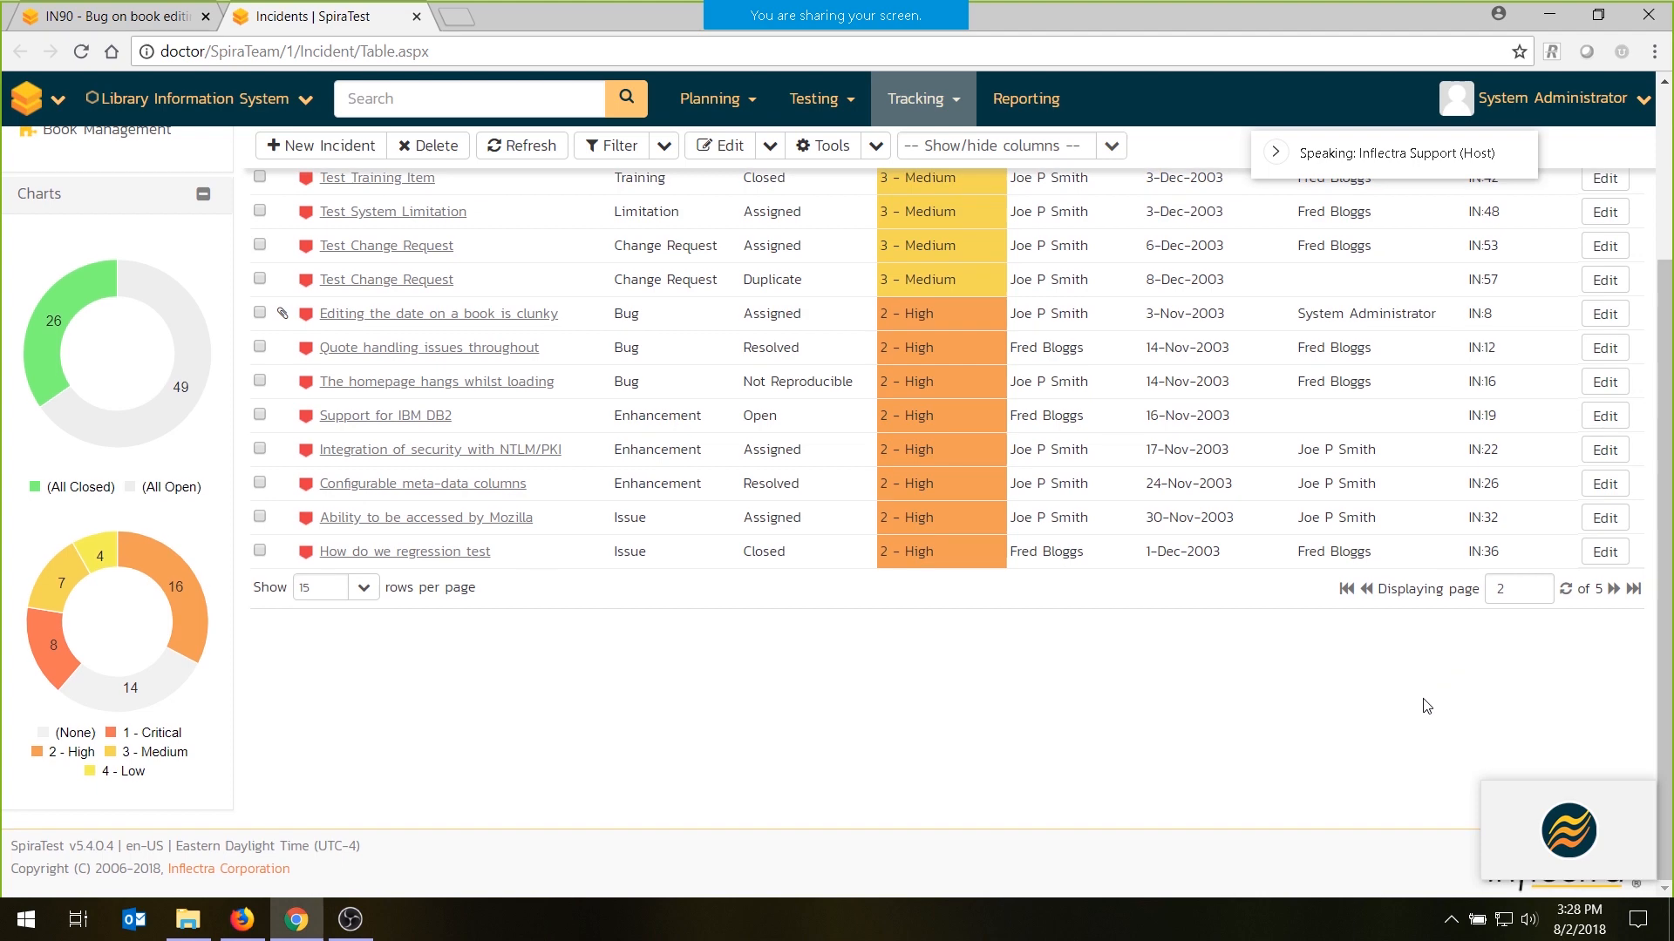
left_click(1346, 588)
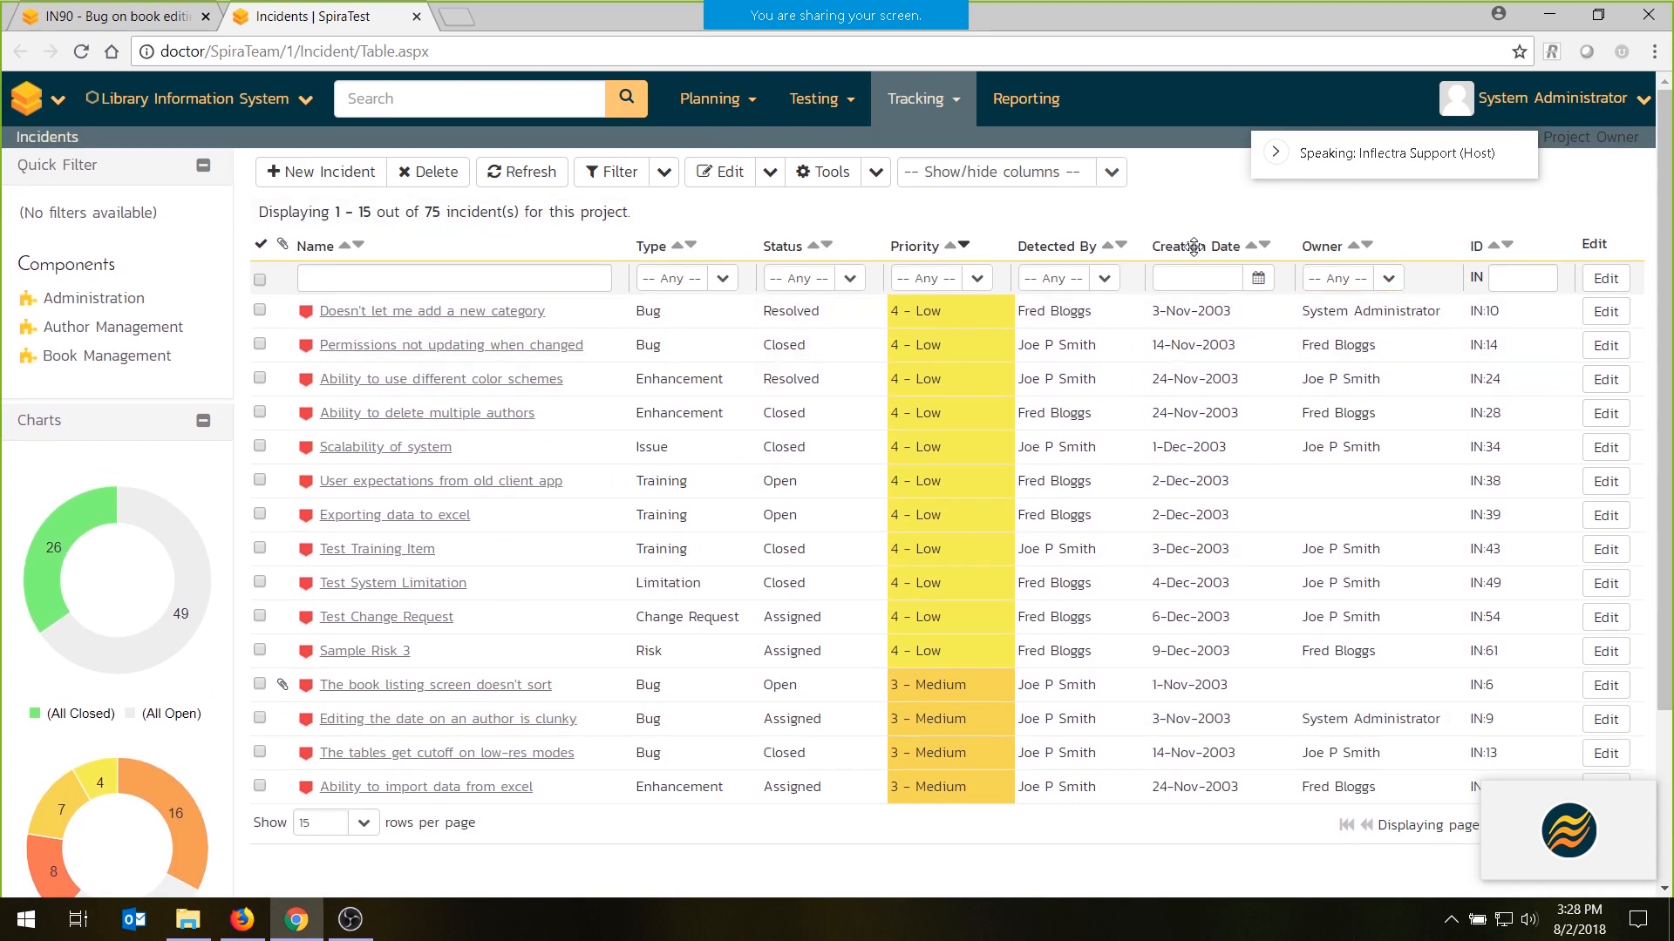
left_click(1264, 246)
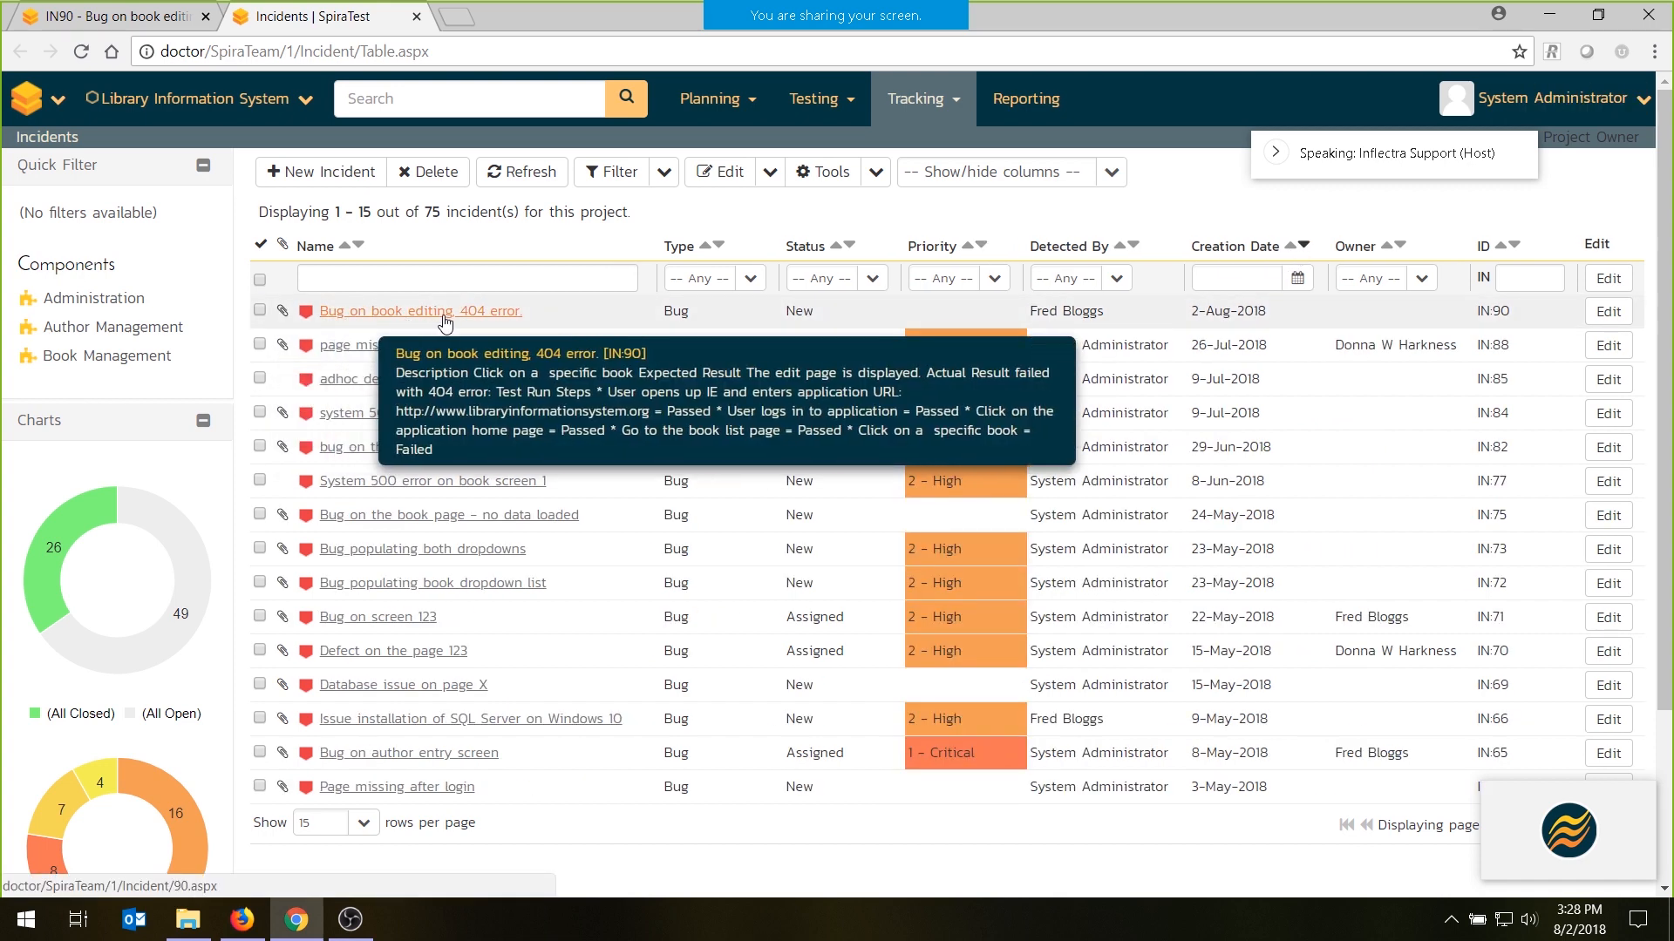
- Open a blank new incident form from the incident list and return to the book editing 404 error incident
left_click(119, 11)
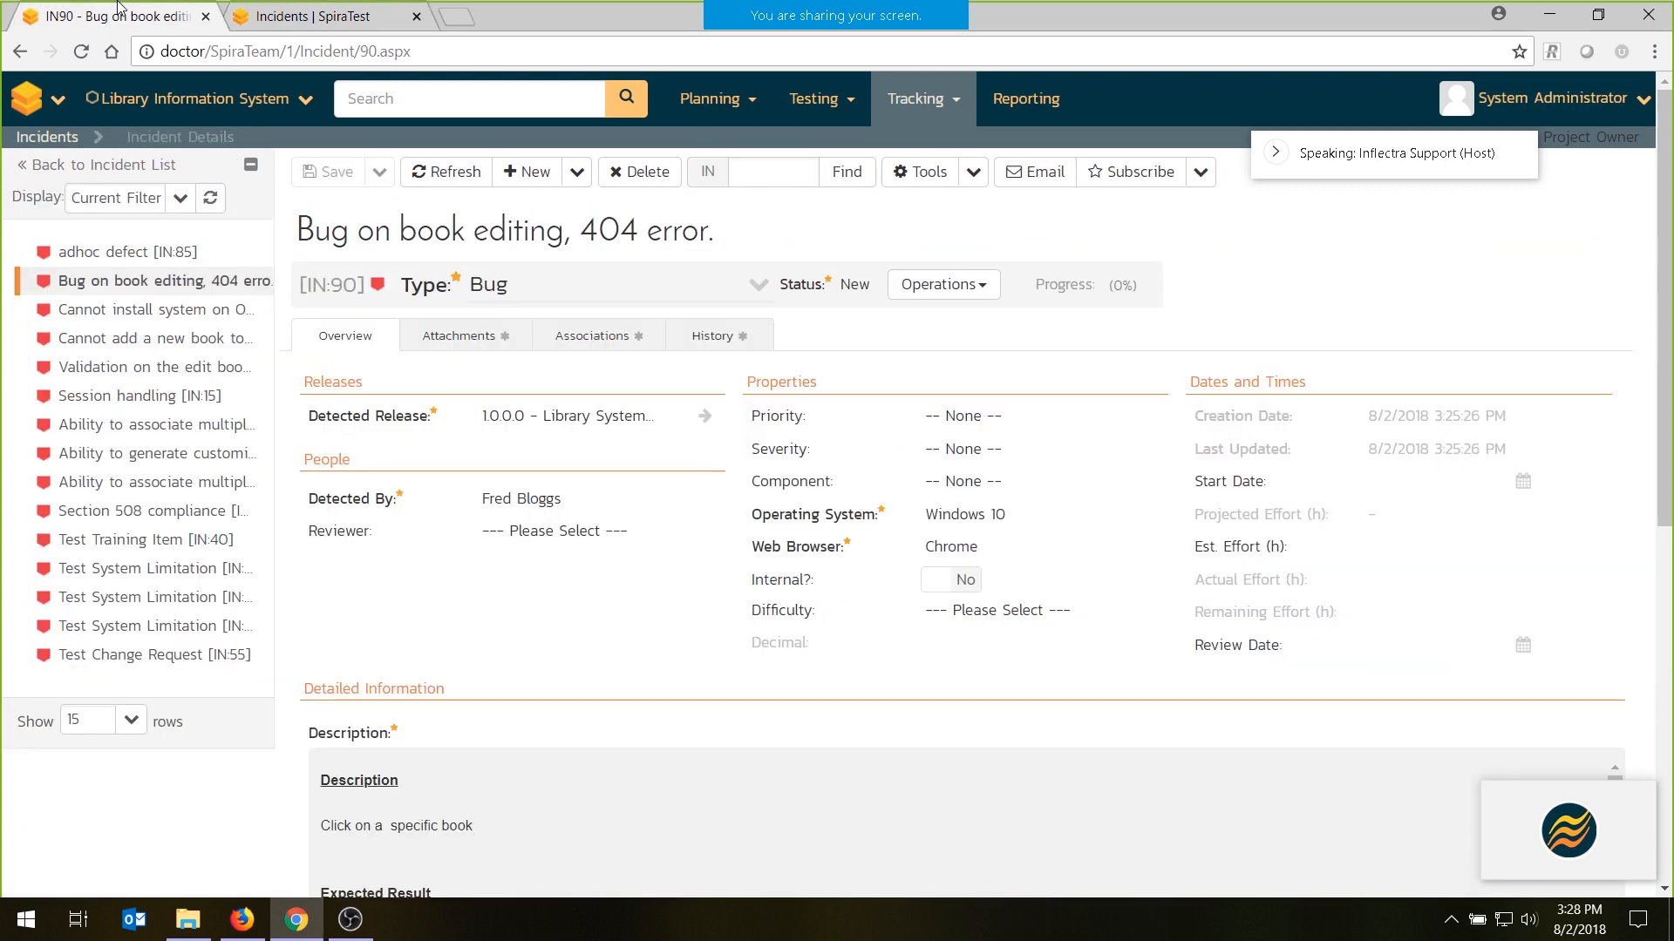
left_click(342, 16)
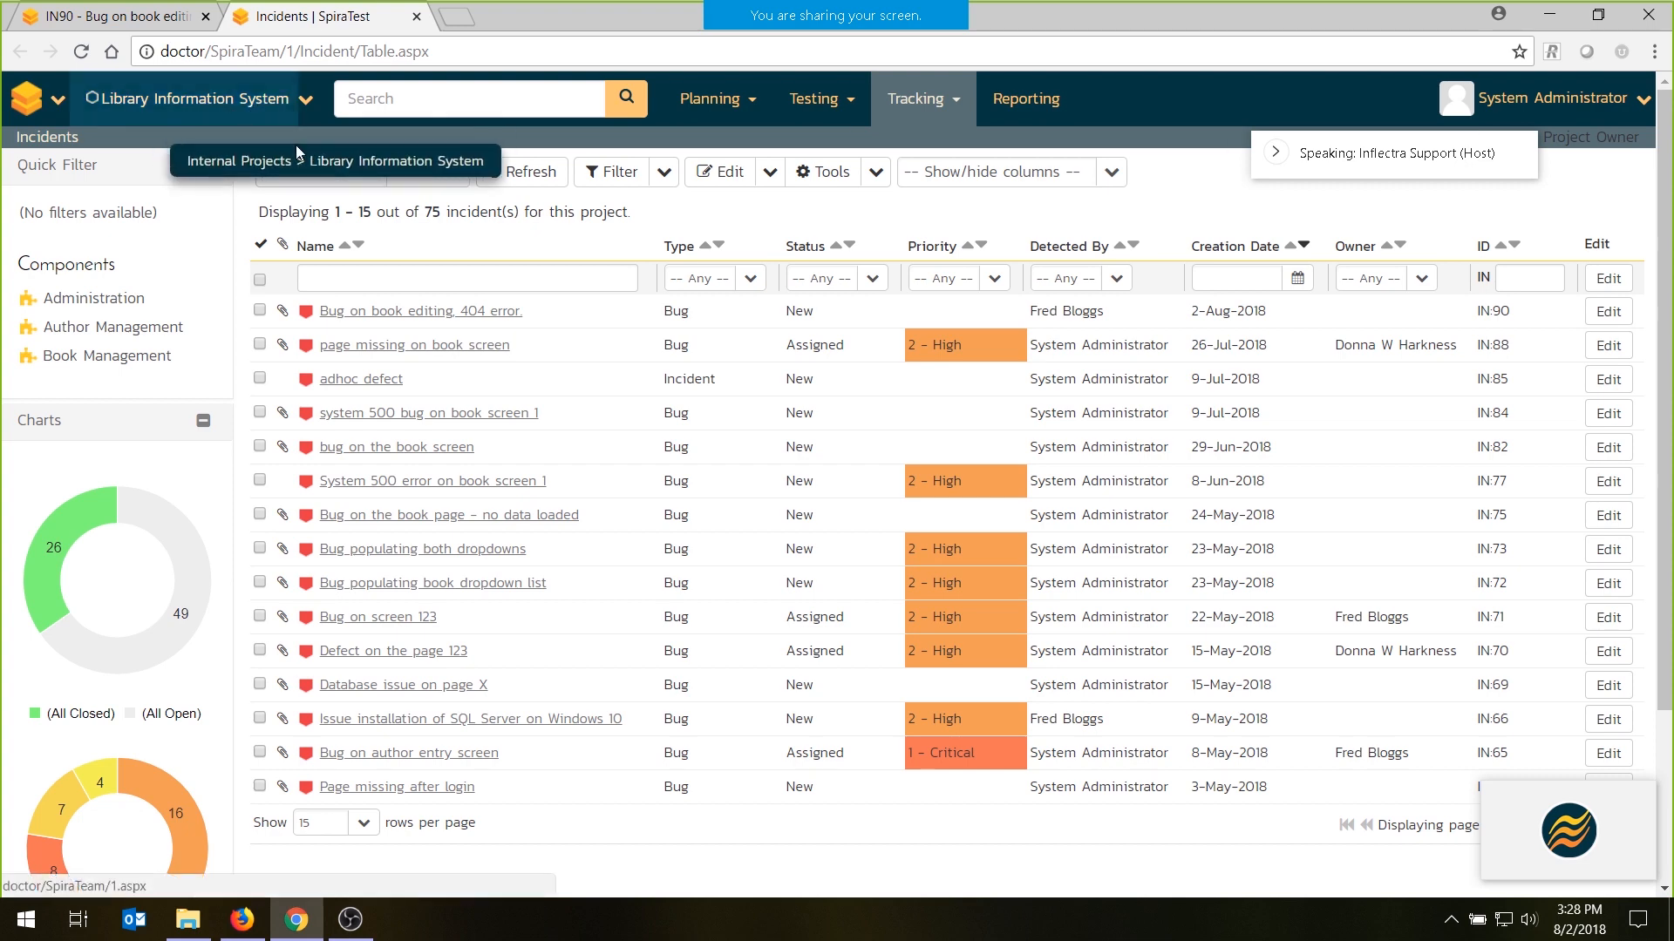
left_click(316, 174)
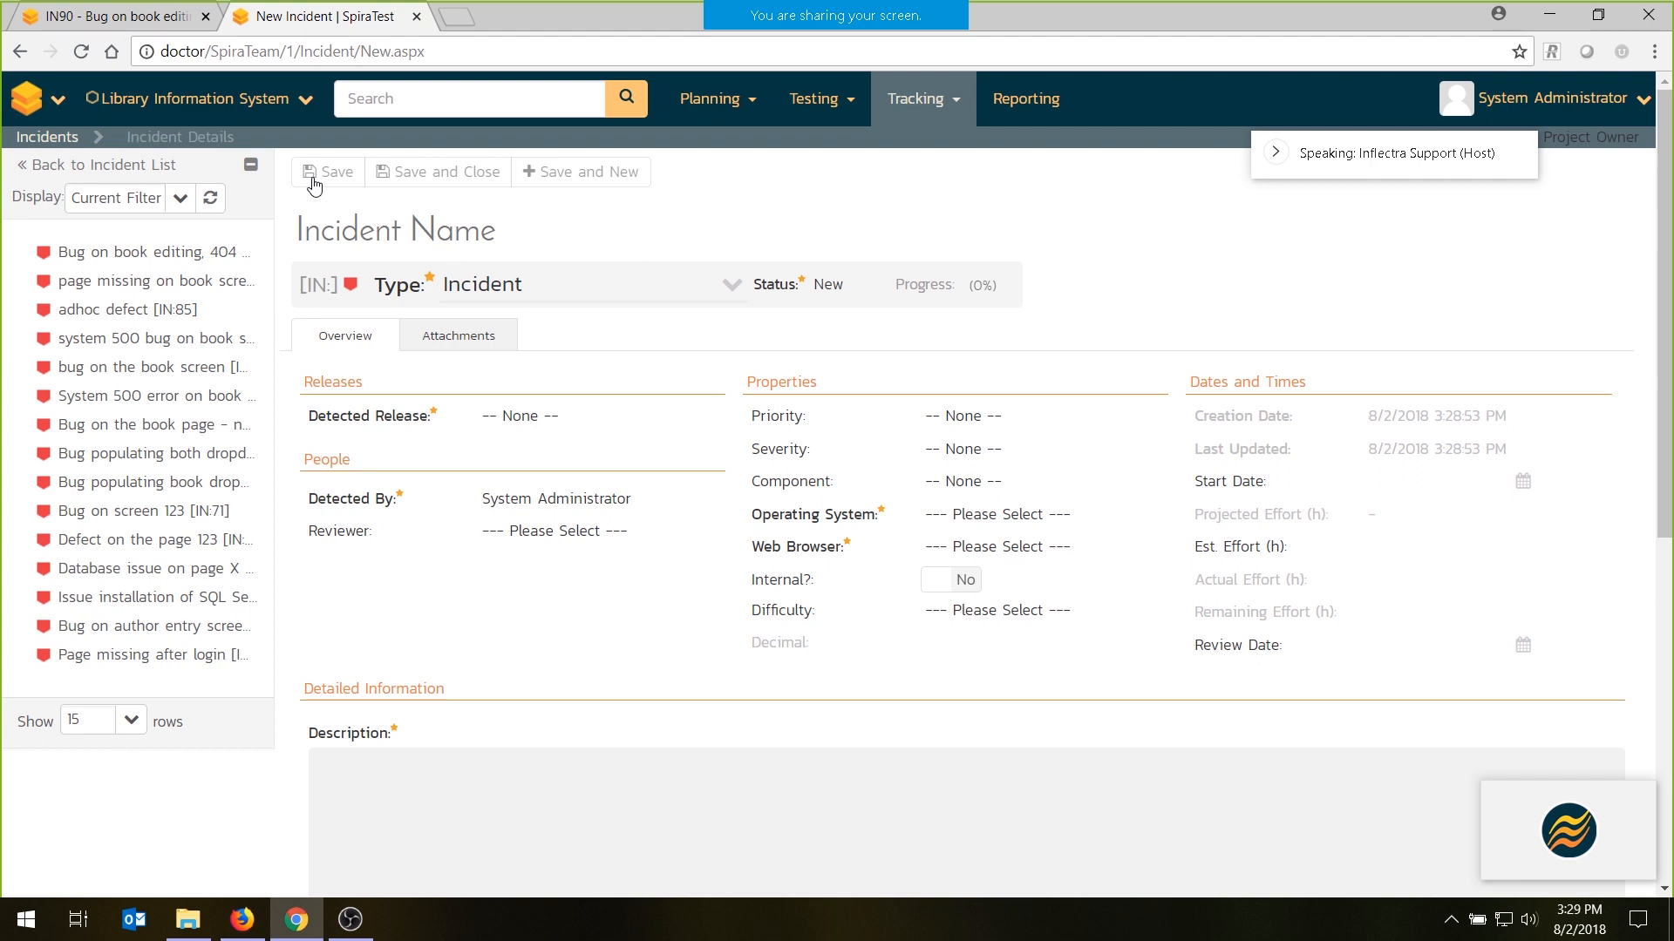
left_click(72, 18)
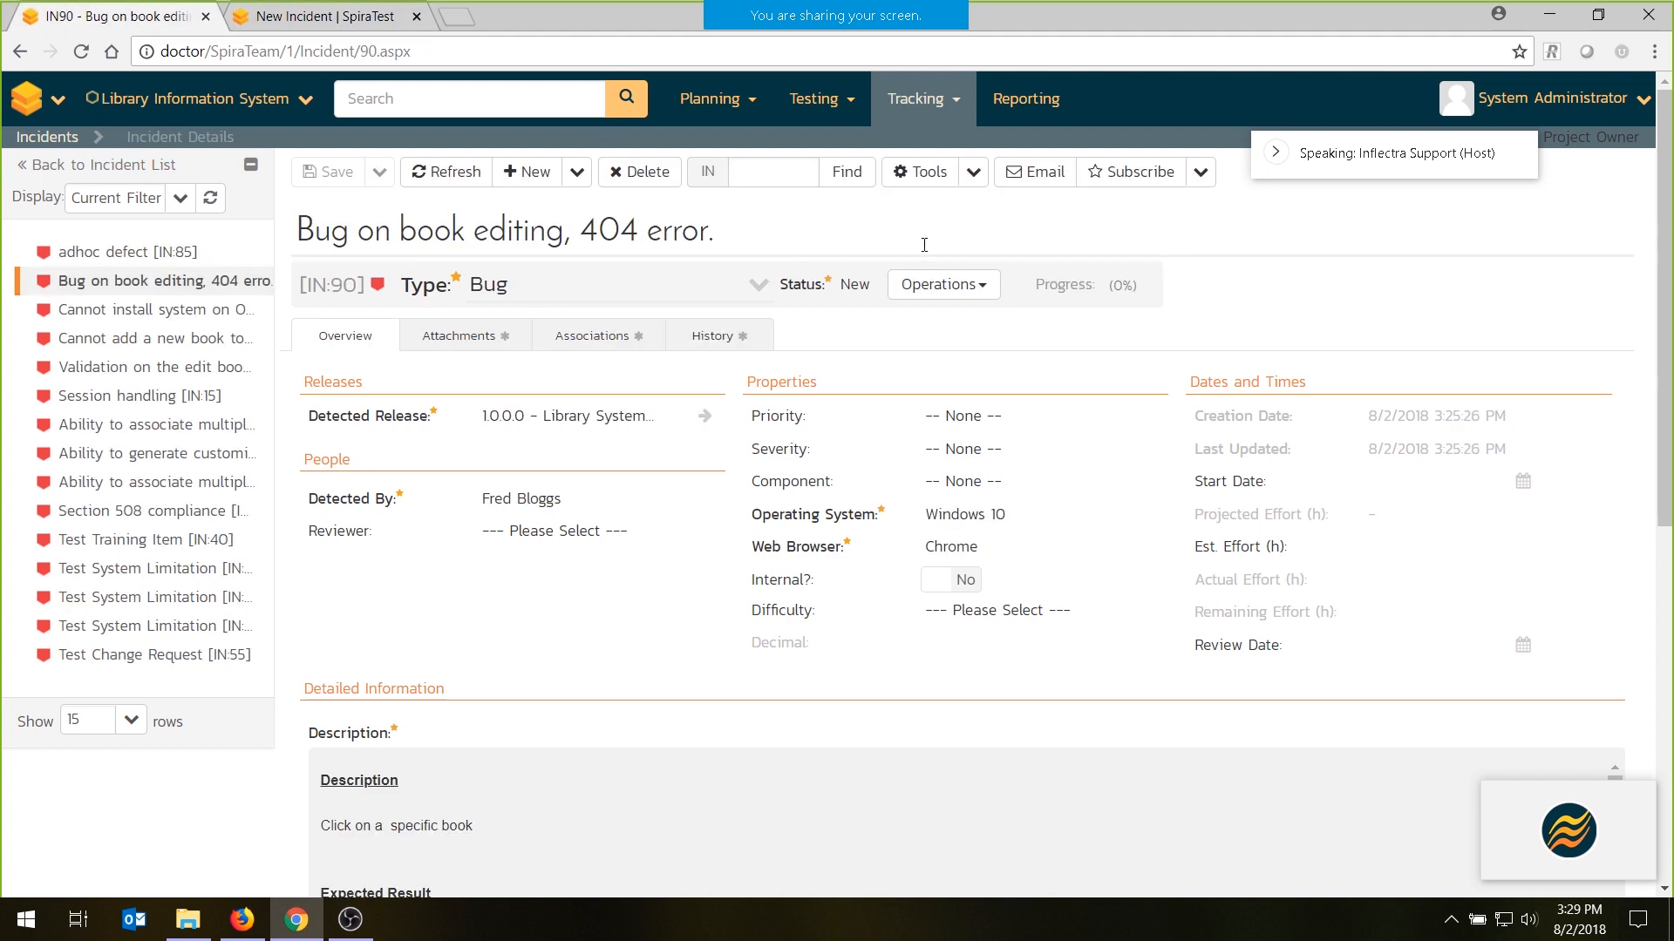
- Read through the incident's description, including the actual result screenshot and the list of test run steps
scroll(648, 312, "down", 4)
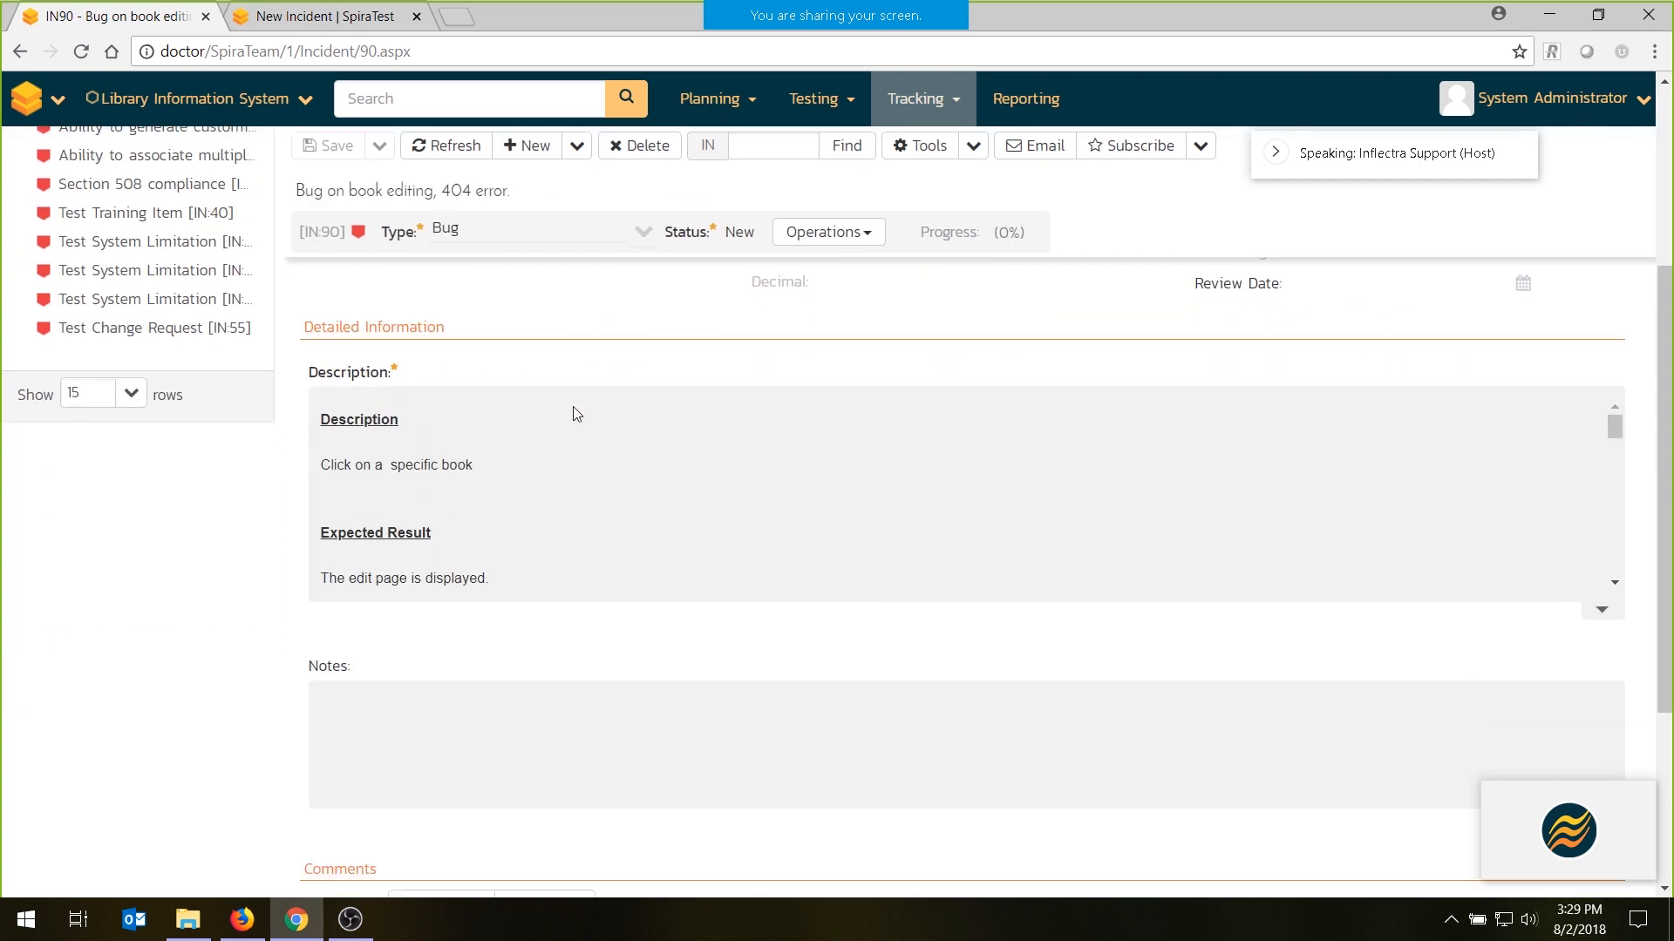
left_click(510, 433)
scroll(509, 432, "down", 3)
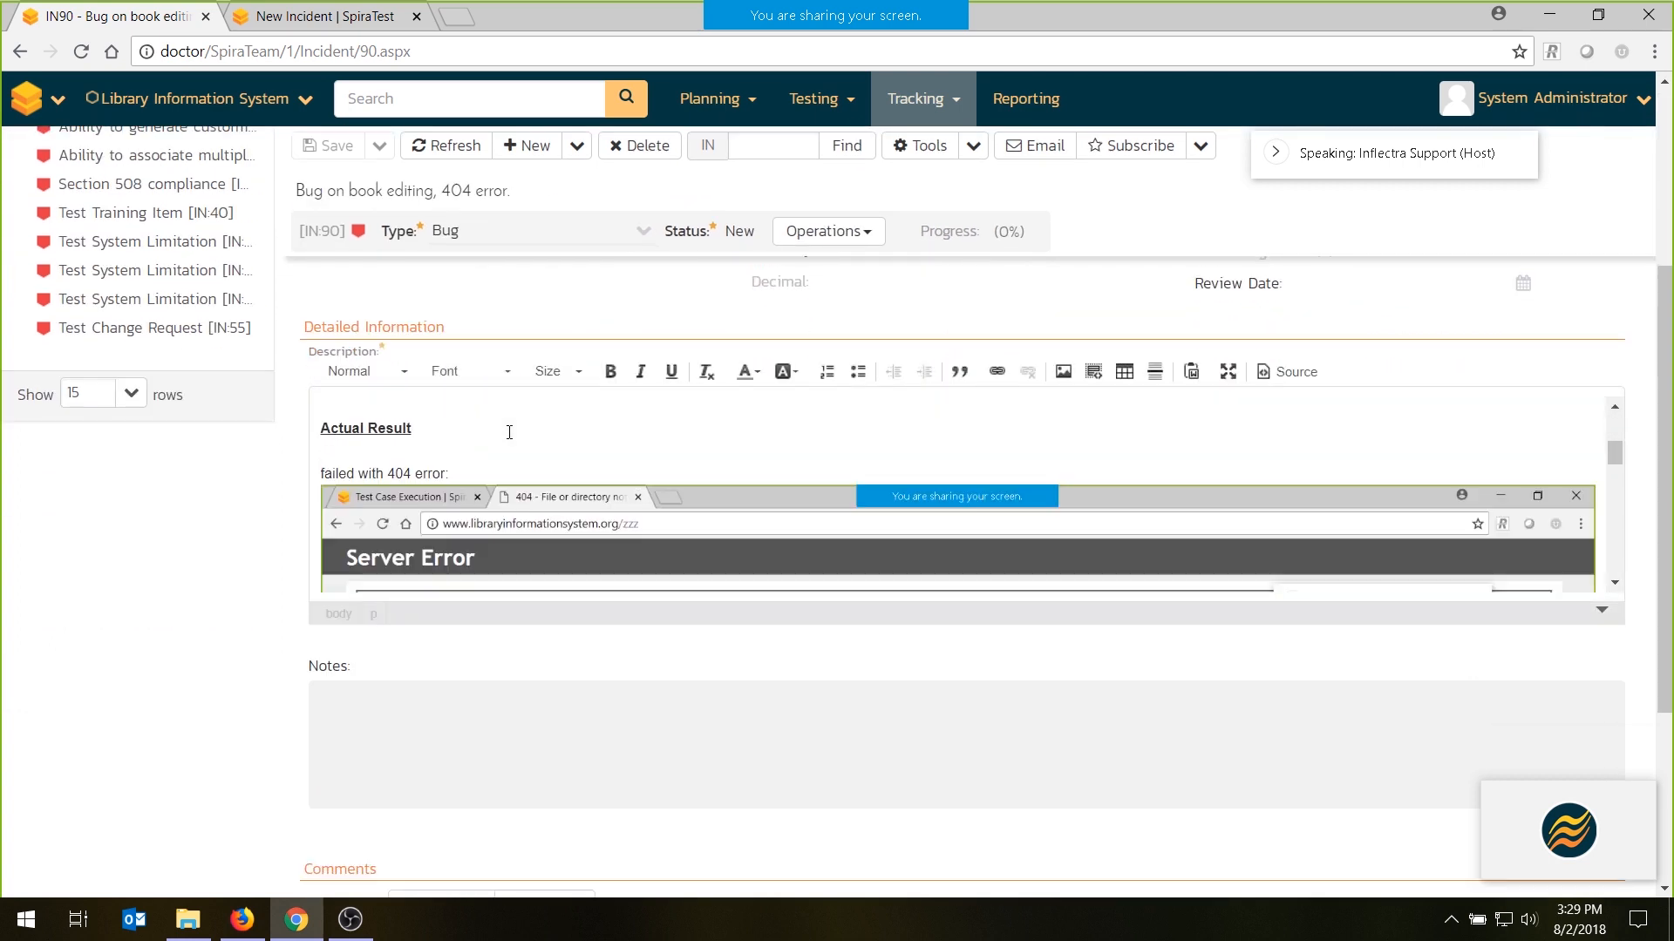
scroll(509, 431, "down", 5)
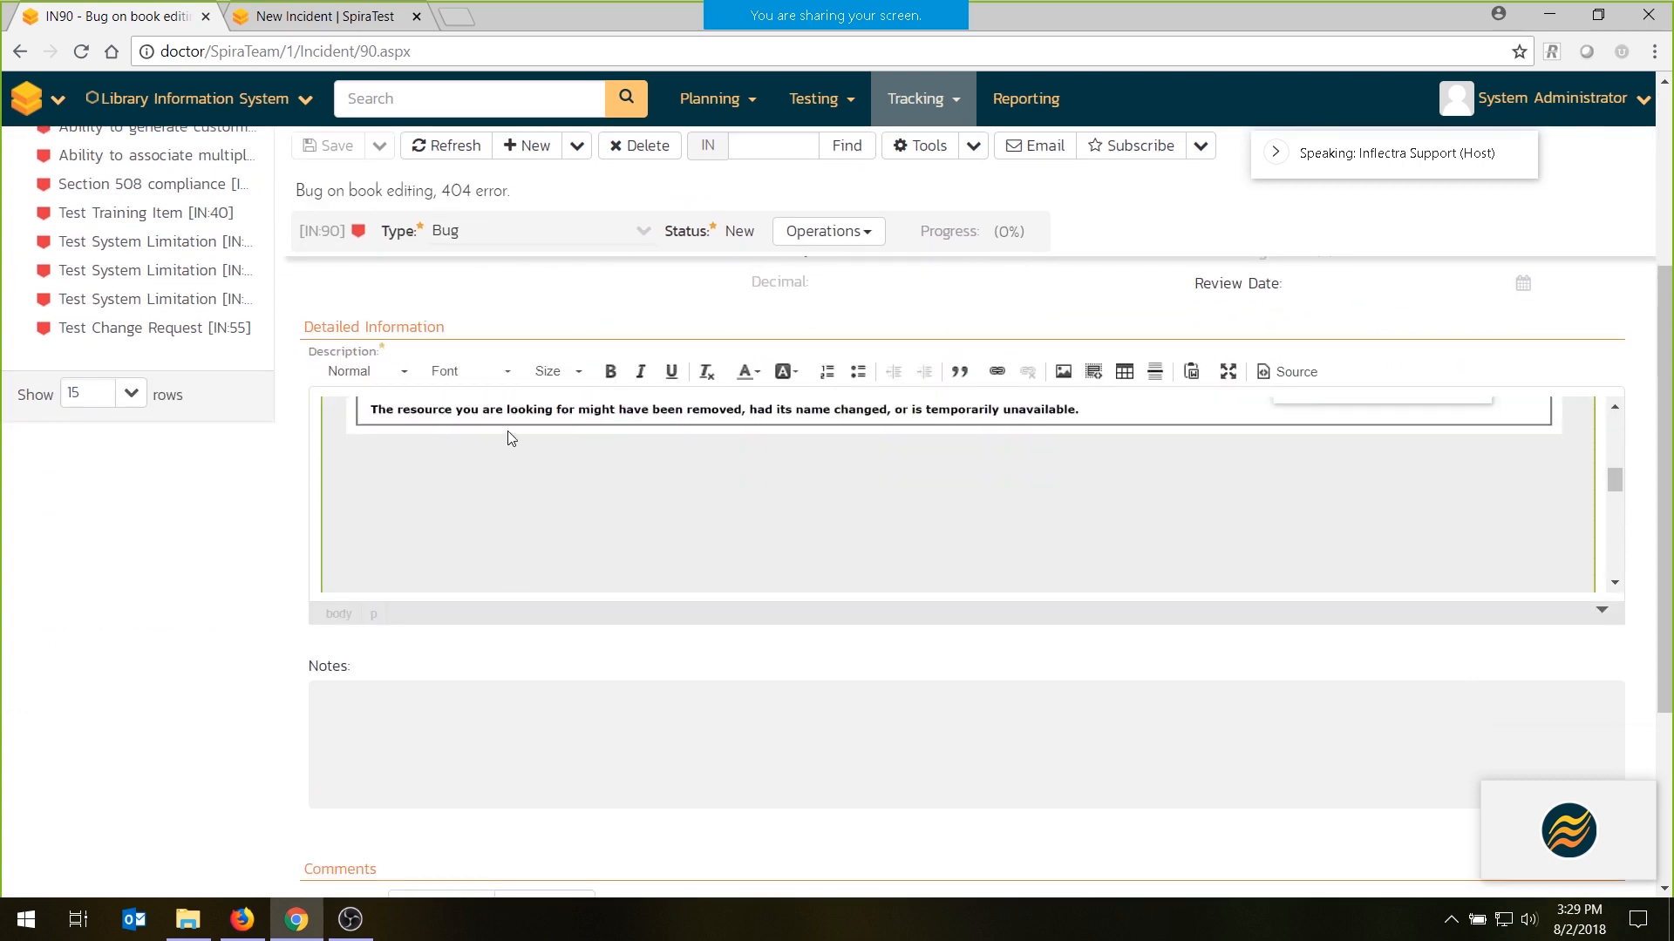
scroll(508, 431, "down", 4)
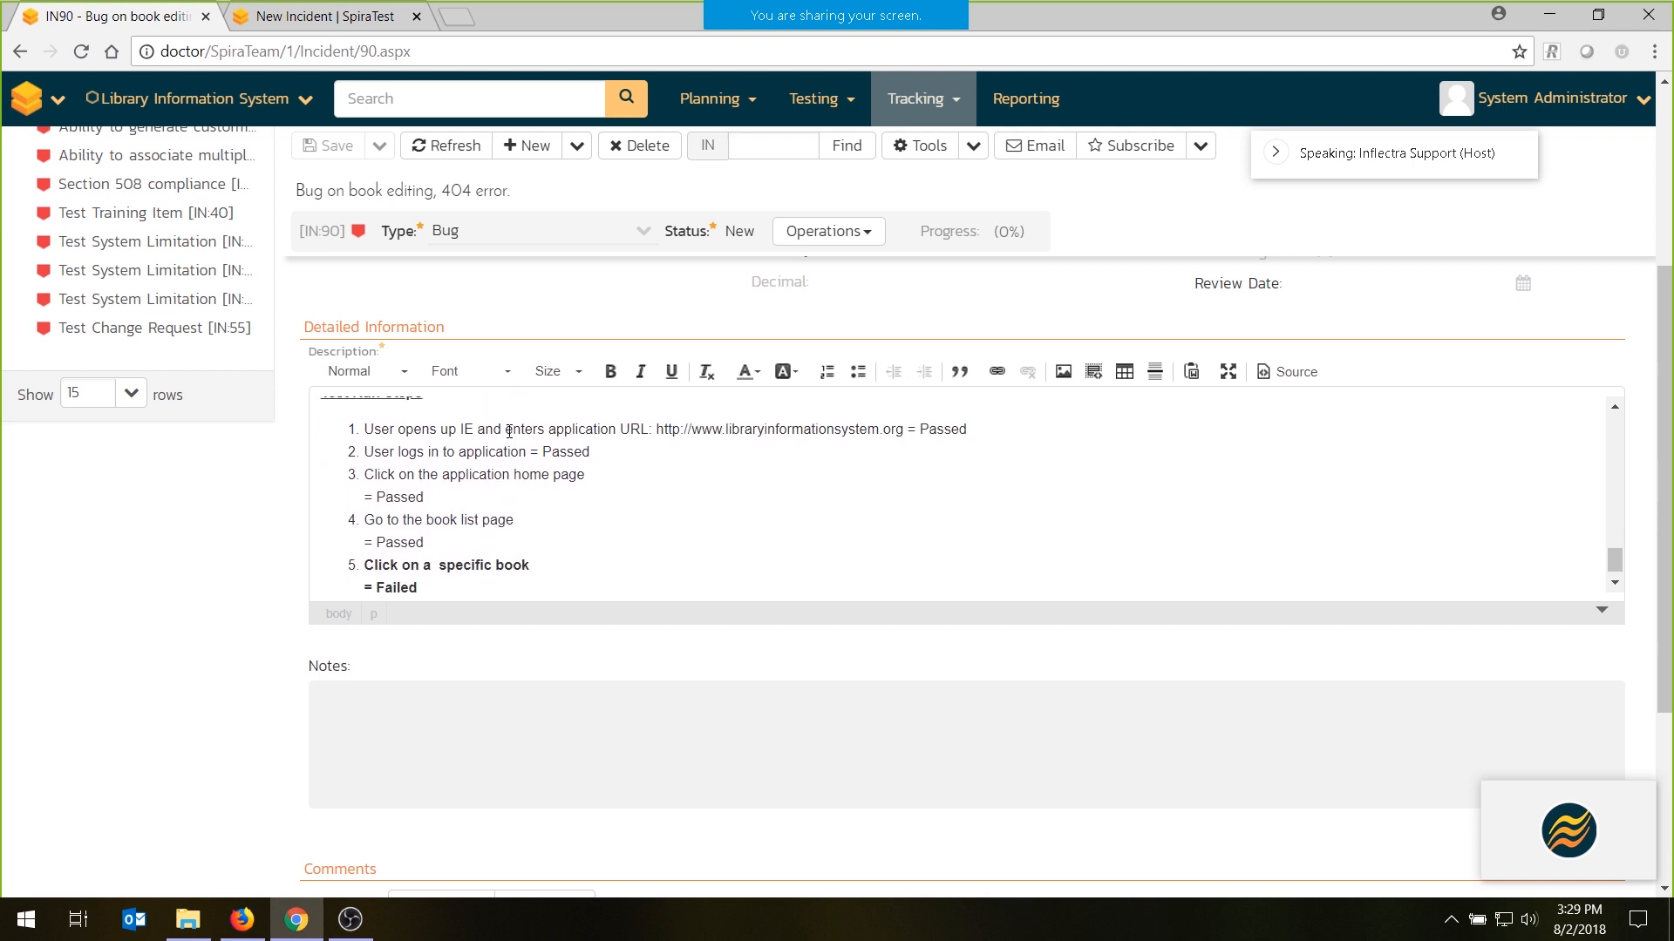
scroll(510, 433, "down", 1)
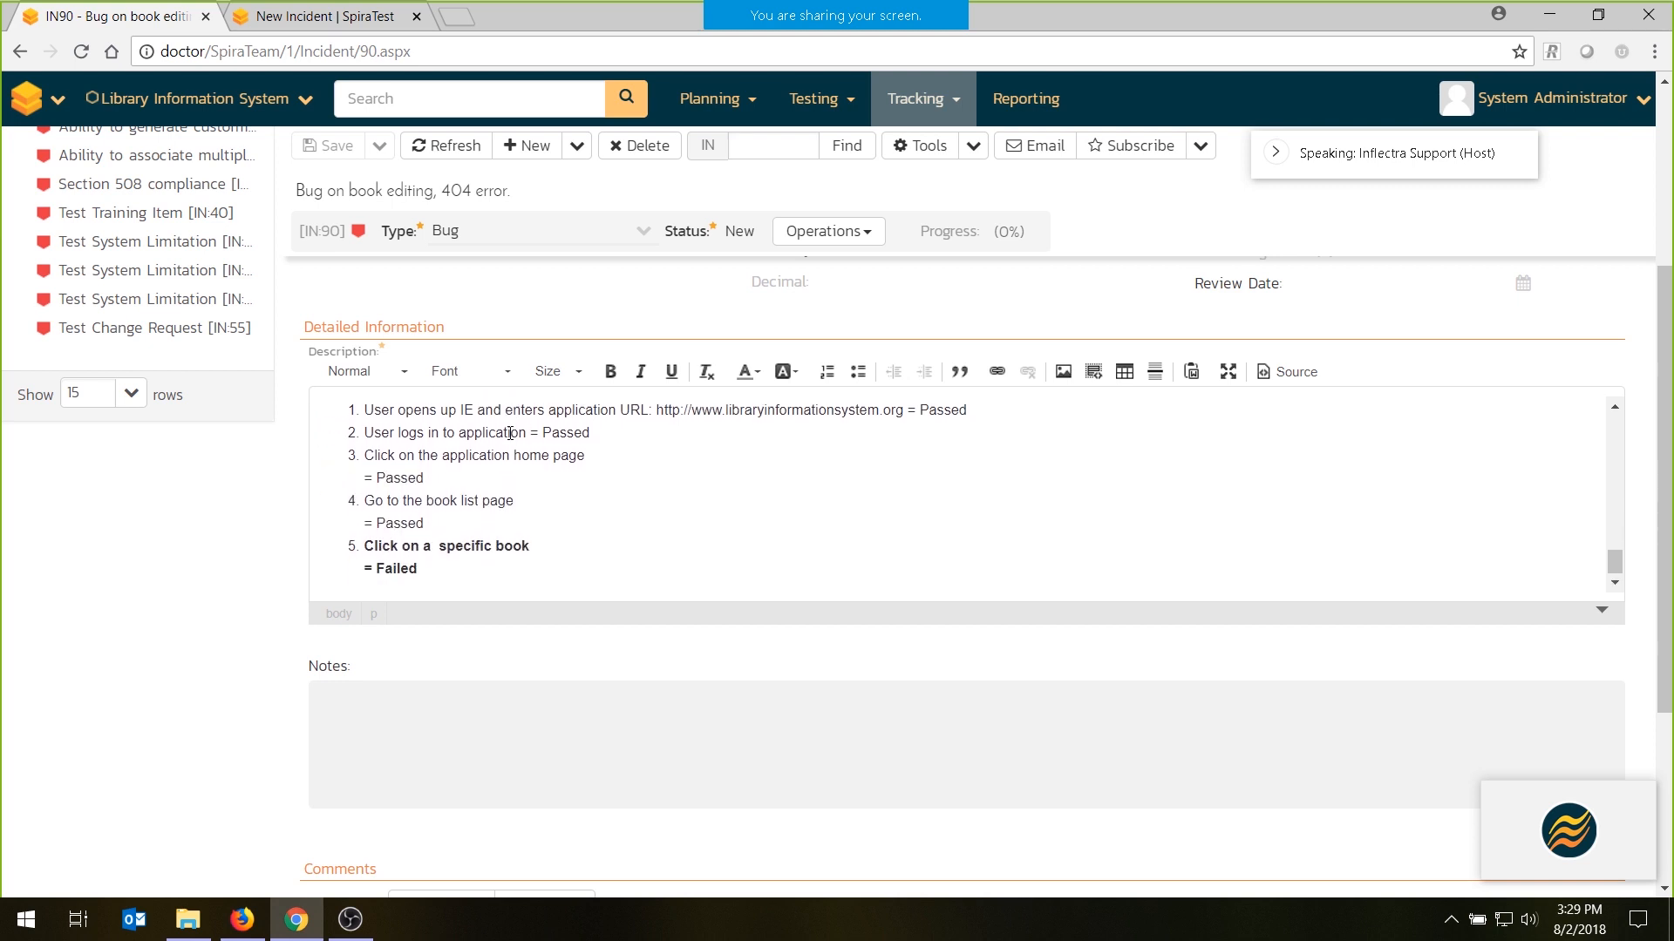
scroll(510, 434, "up", 3)
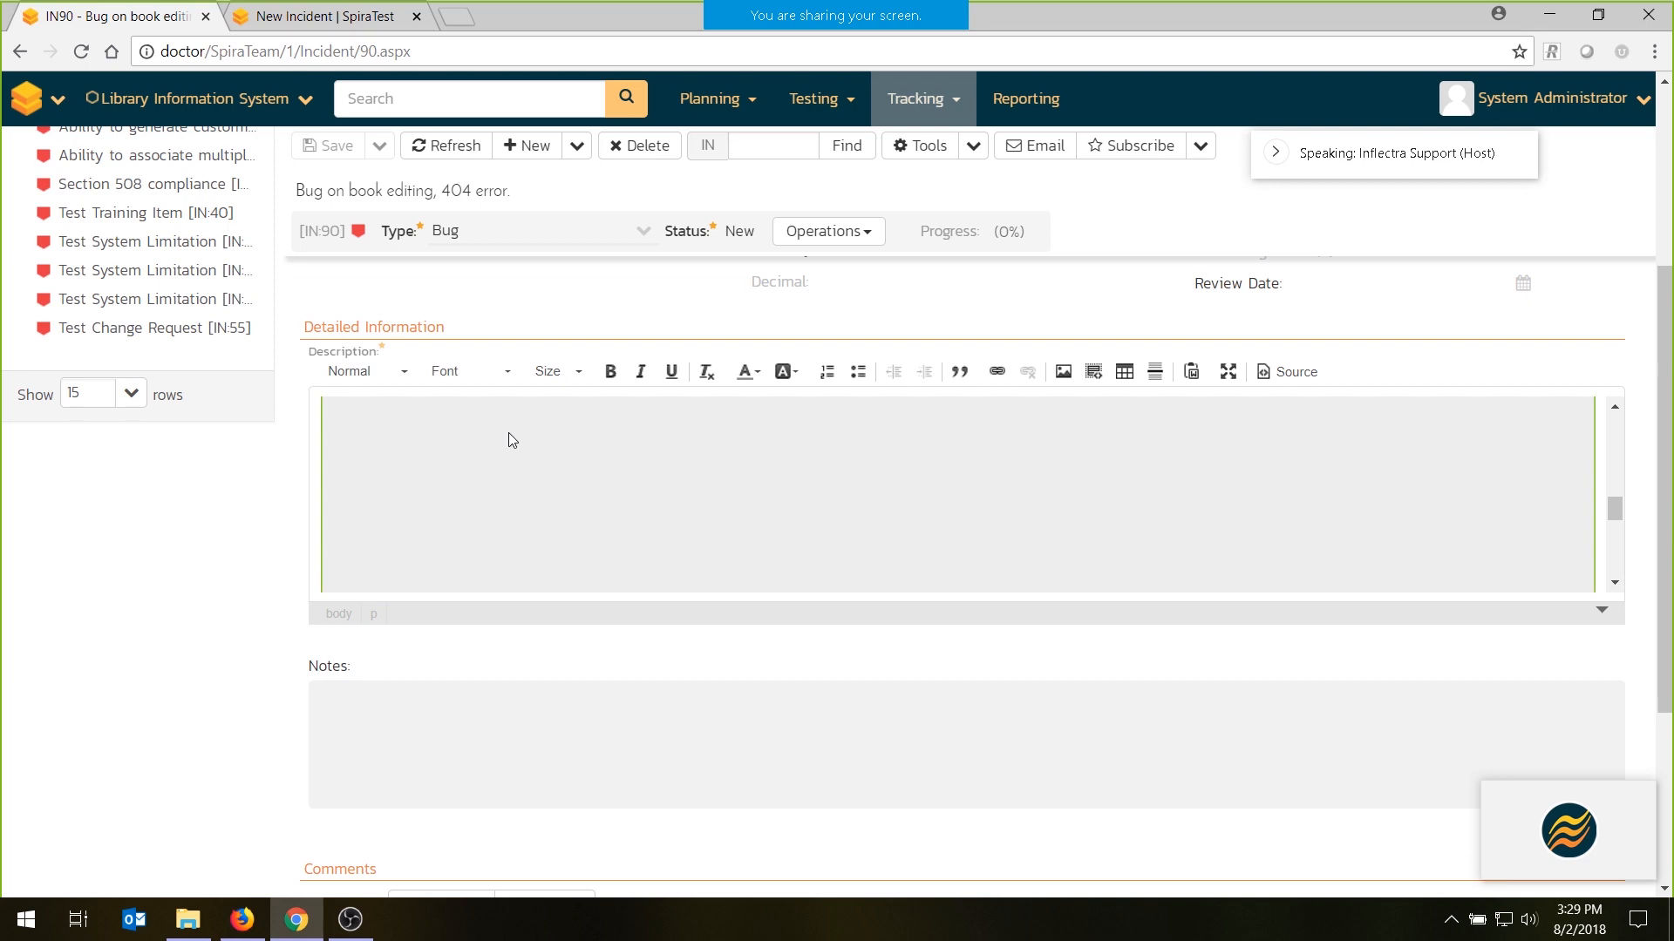
scroll(509, 433, "up", 6)
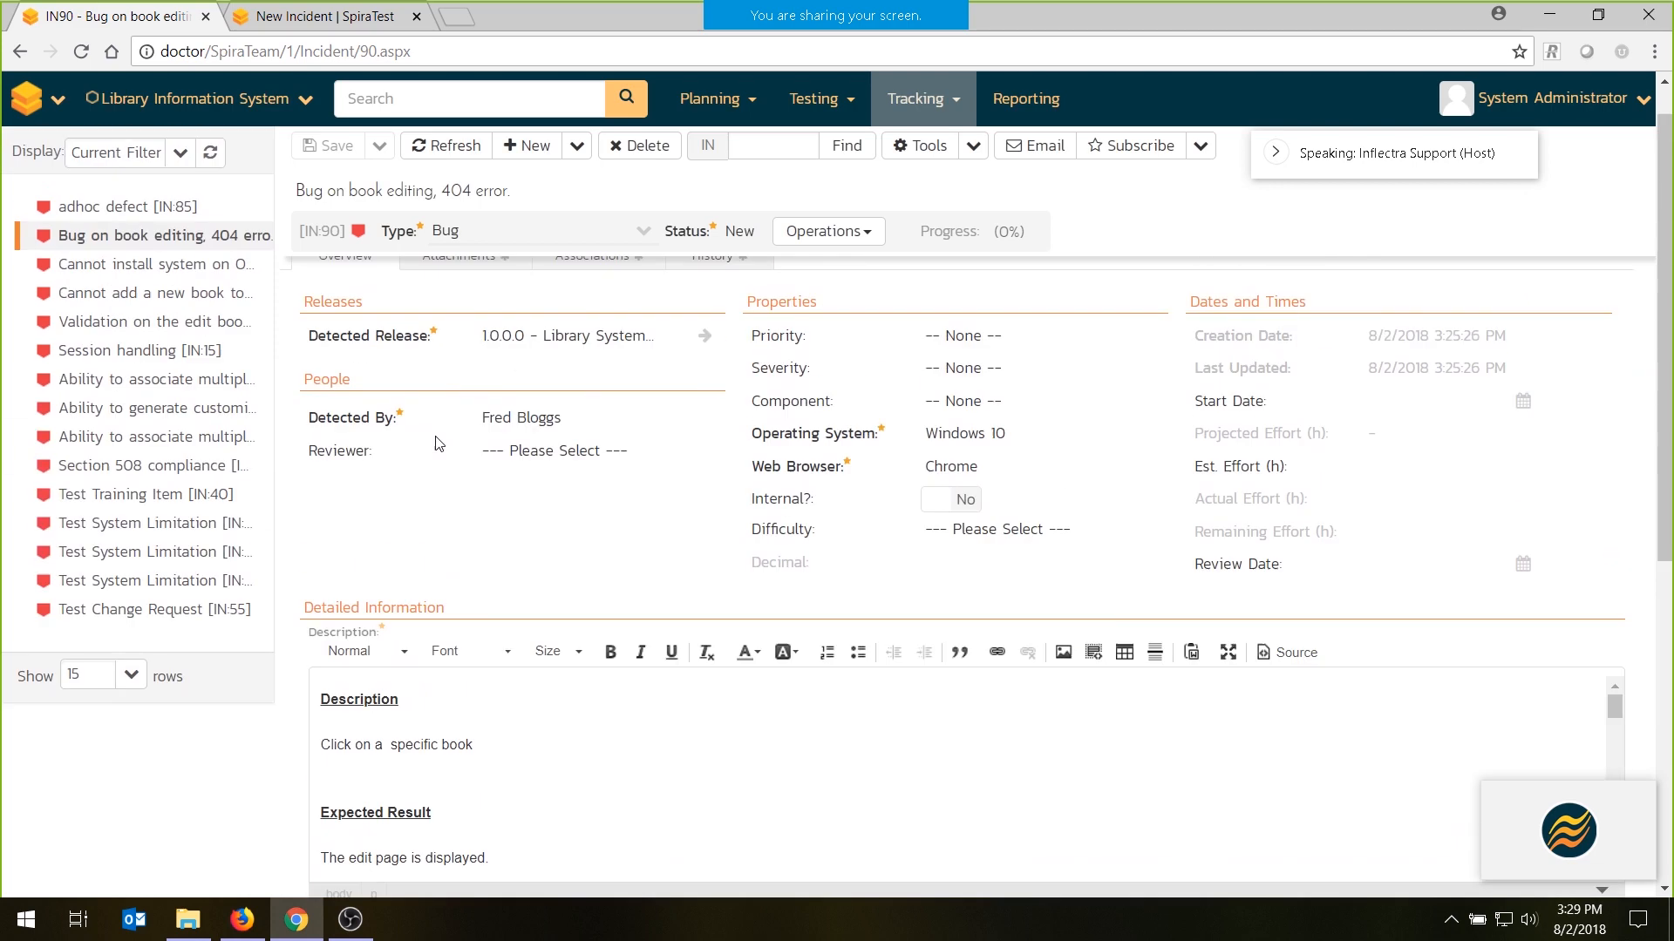
- Check the incident's attachments and associations, and return to its overview
left_click(478, 342)
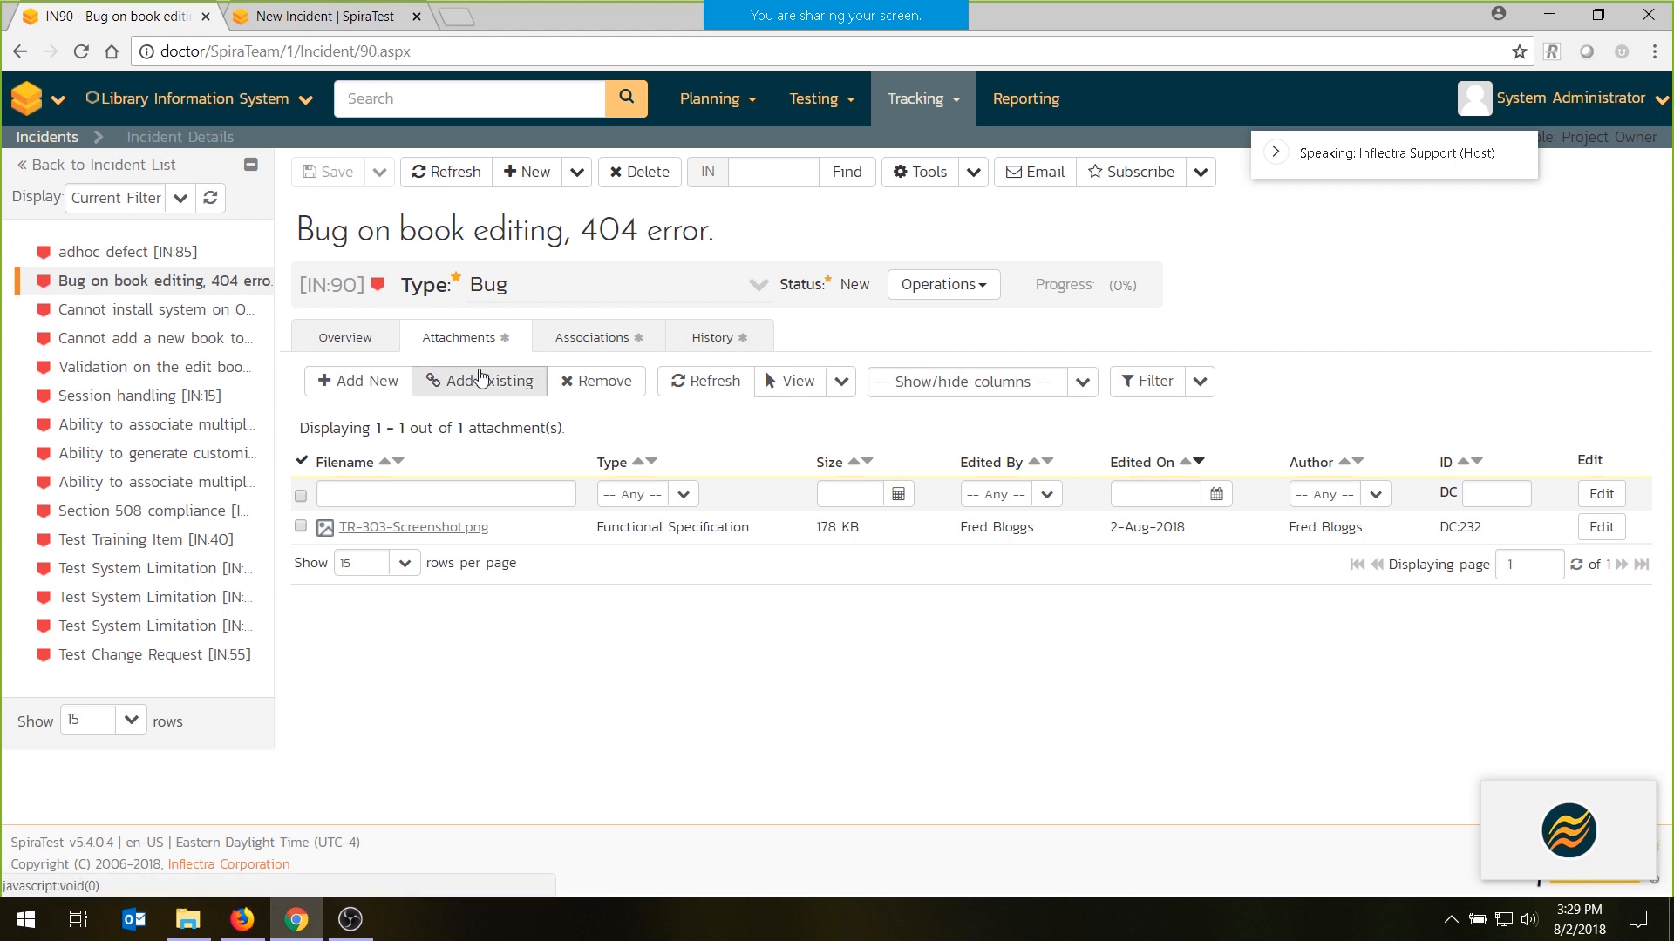
left_click(563, 340)
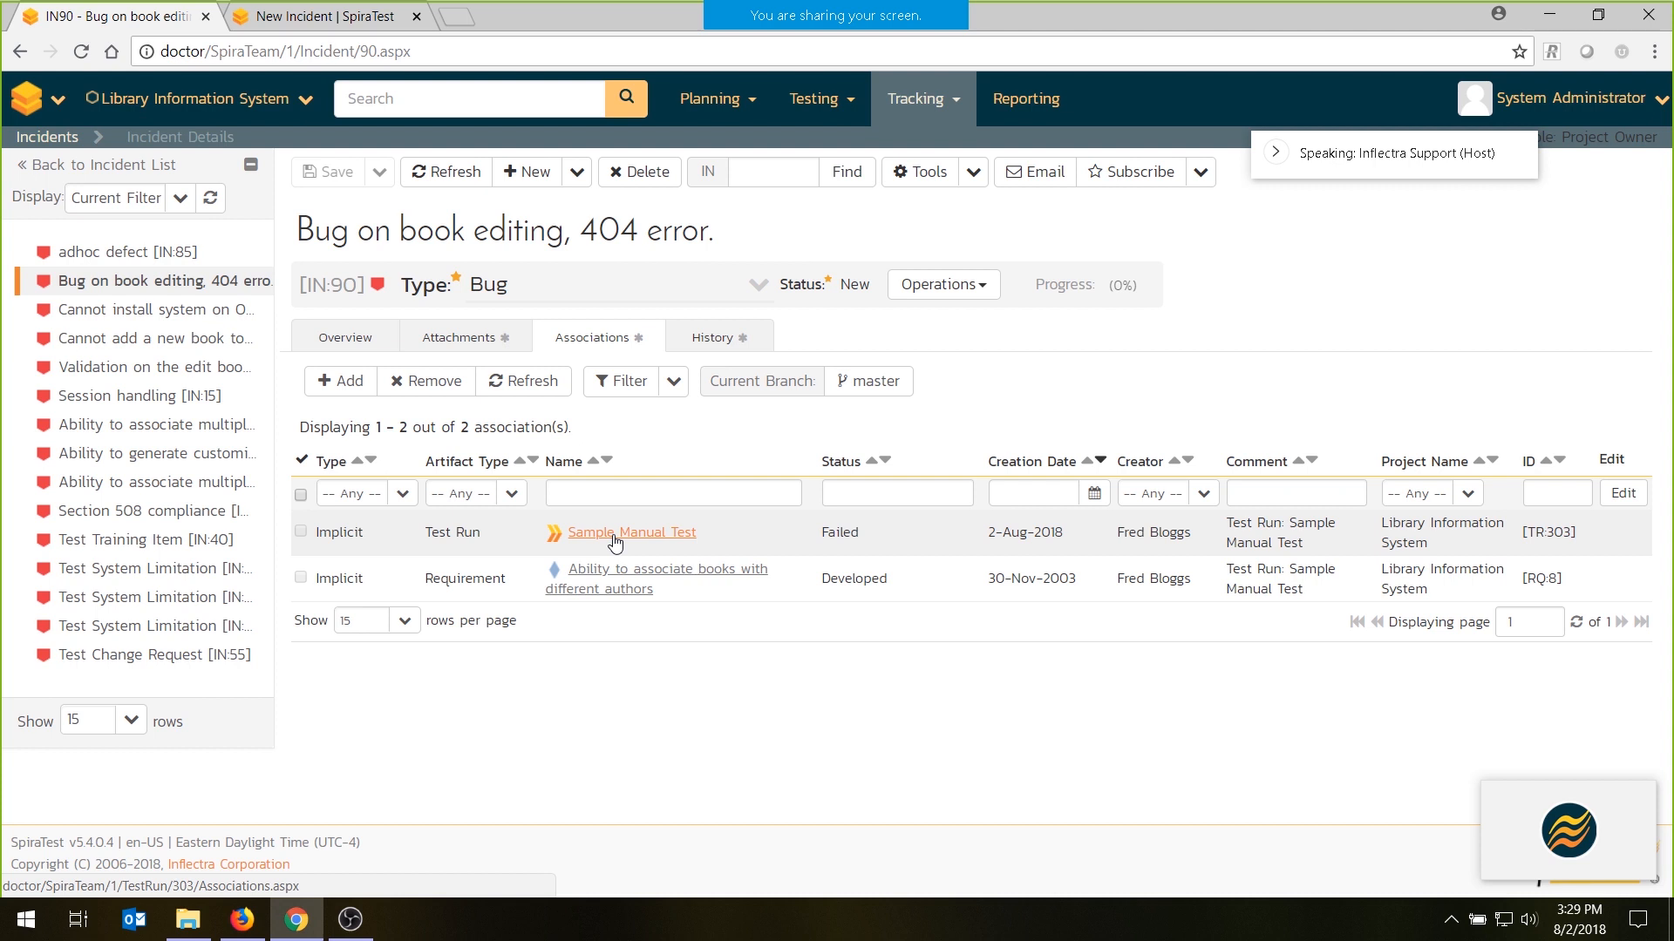
left_click(345, 337)
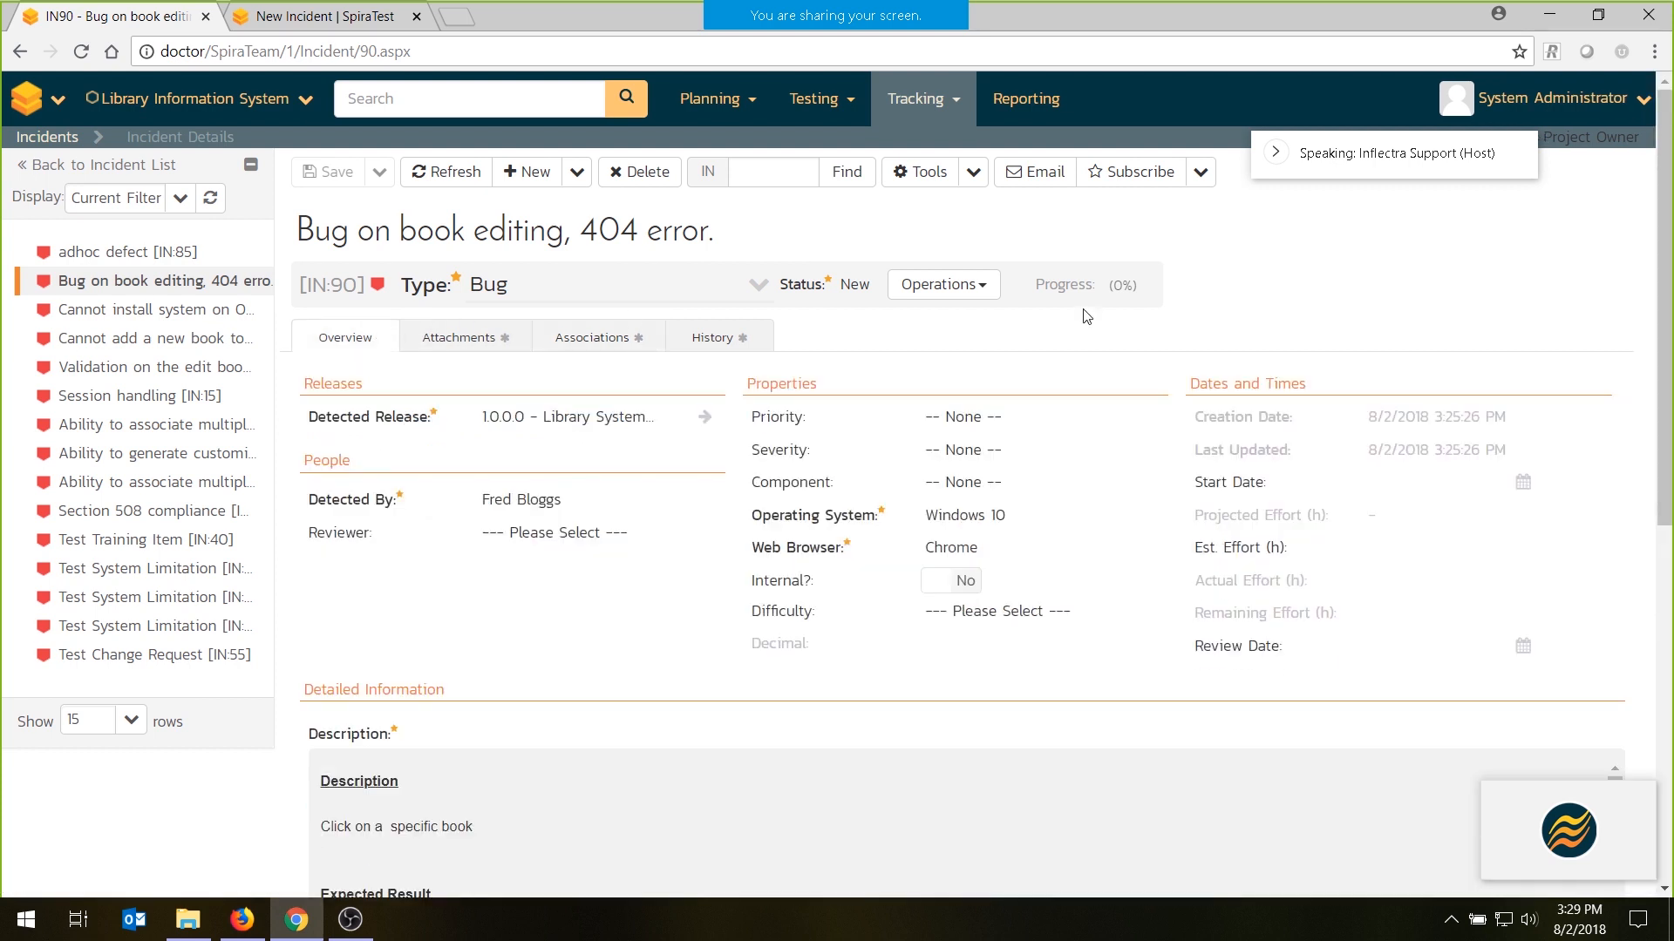
- Apply the Assign Incident operation to the book editing bug and choose a team member as its owner
left_click(894, 280)
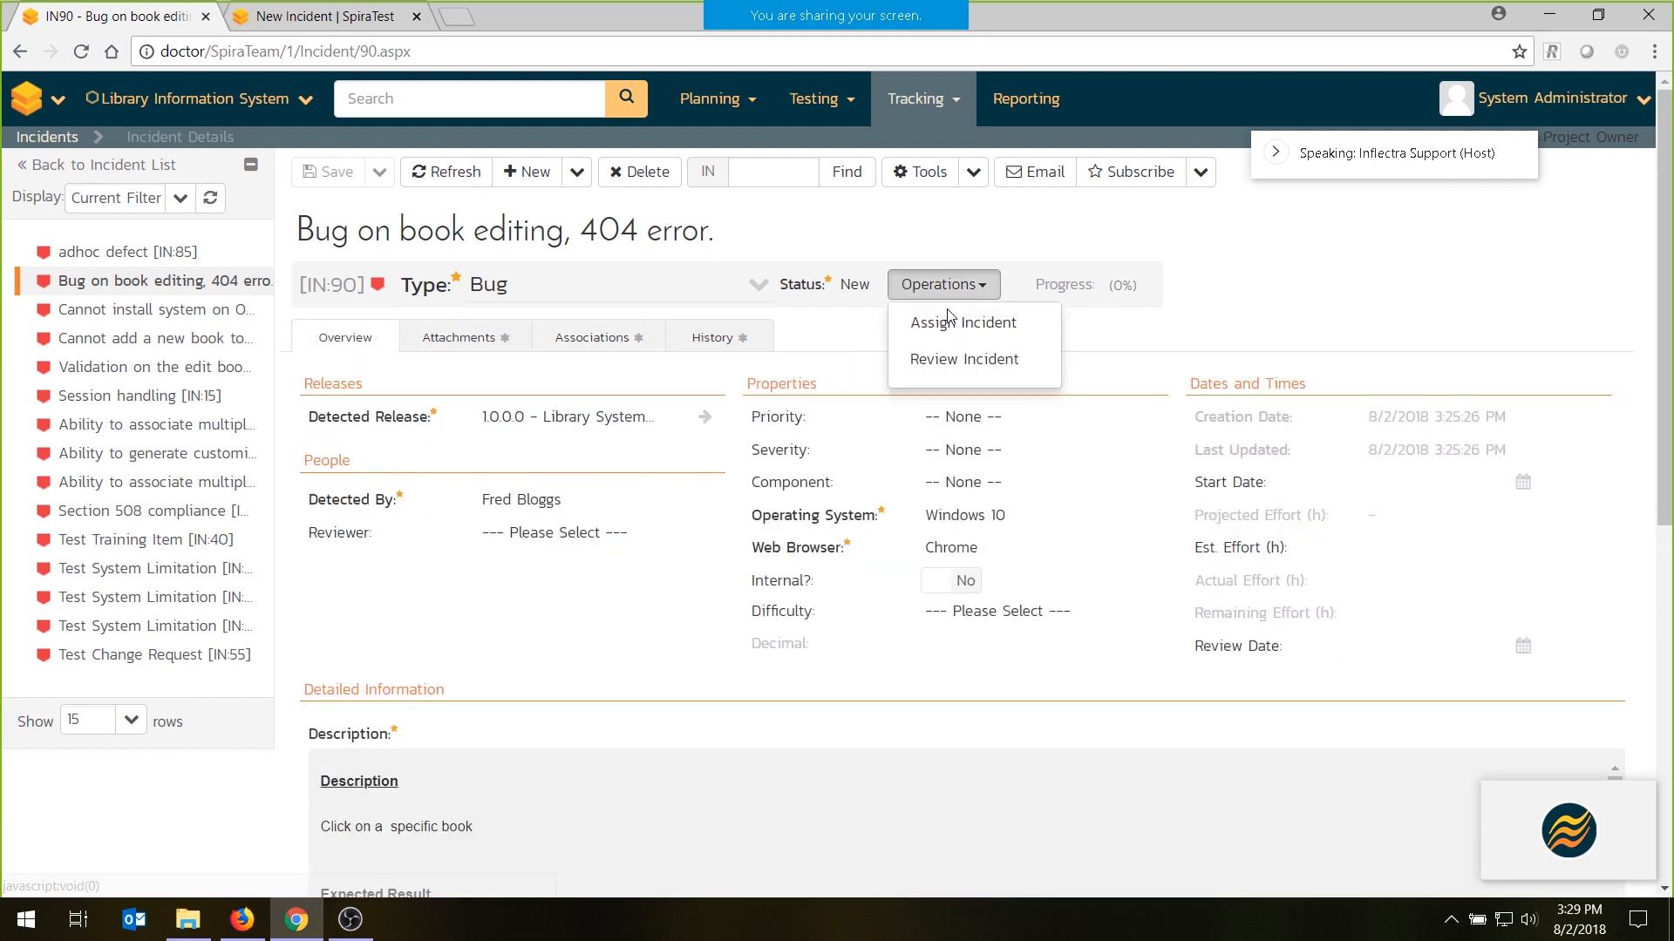
left_click(947, 326)
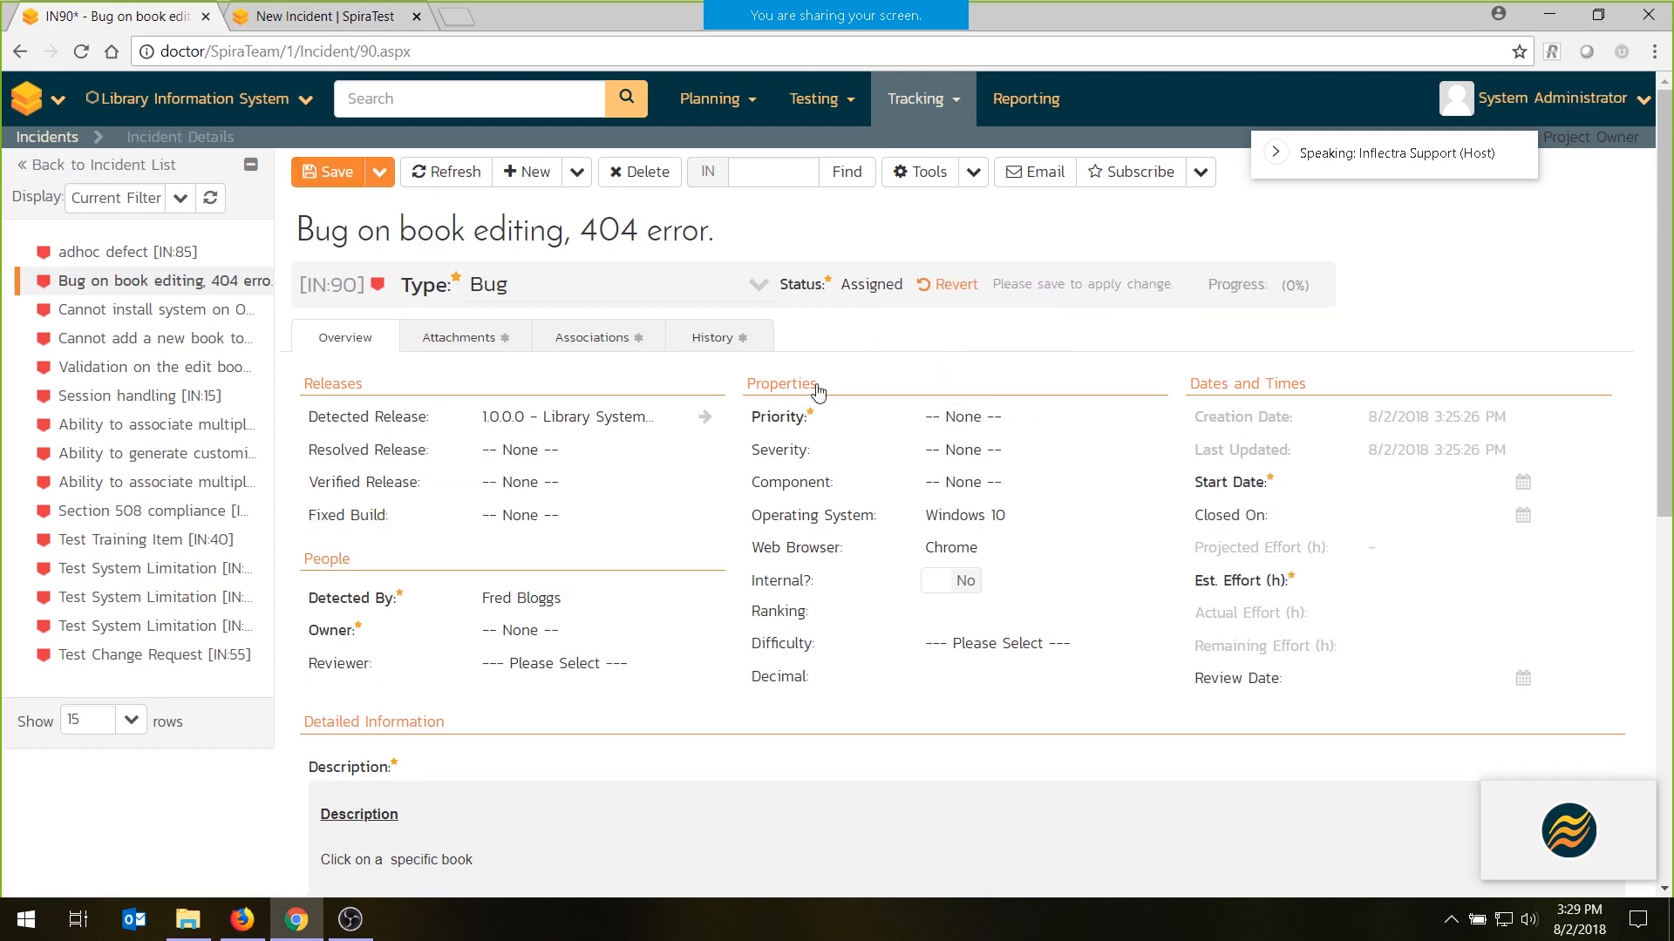
left_click(523, 629)
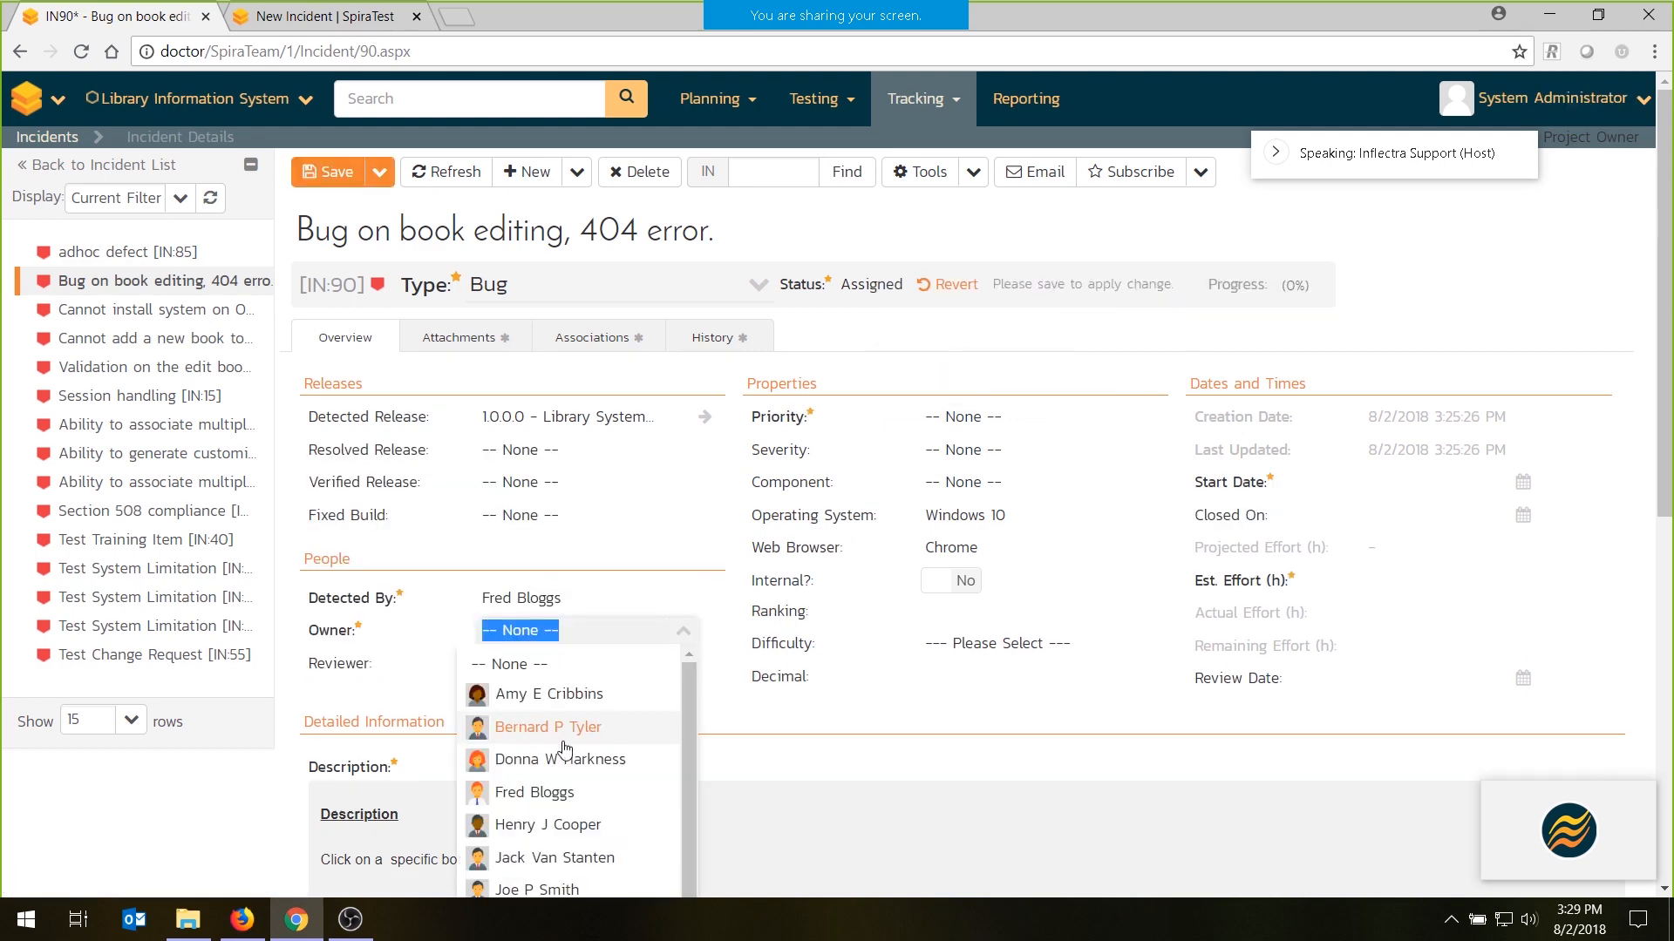
left_click(567, 887)
- Write a comment asking the owner to please fix the bug, and try to save the incident
scroll(575, 784, "down", 10)
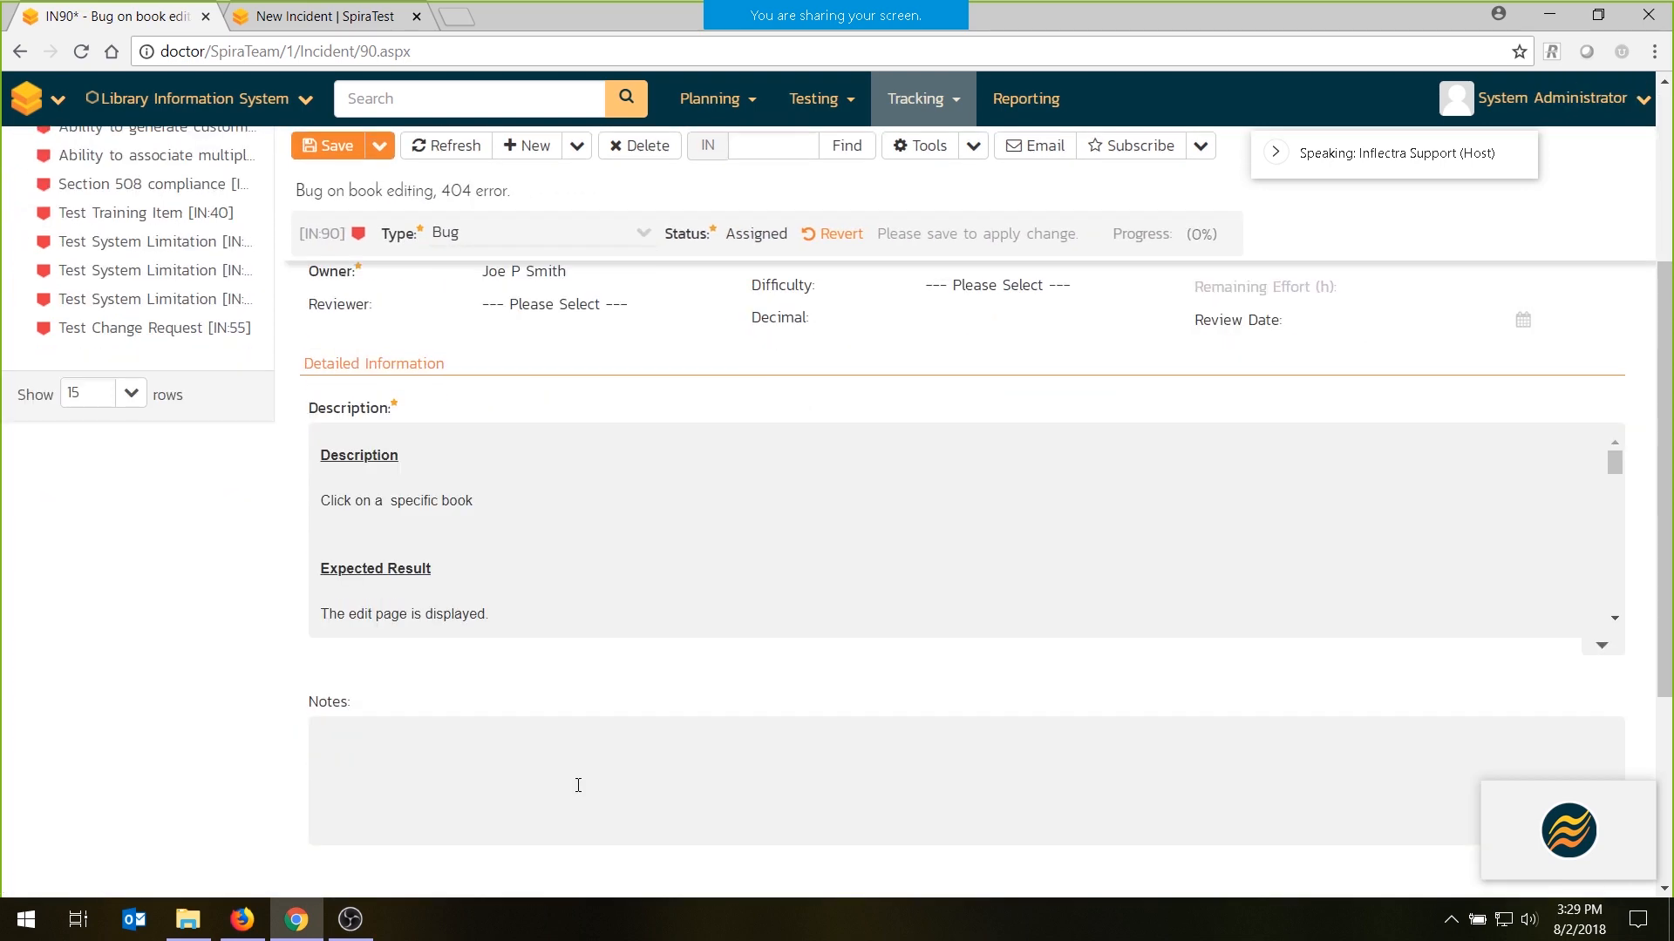
left_click(500, 702)
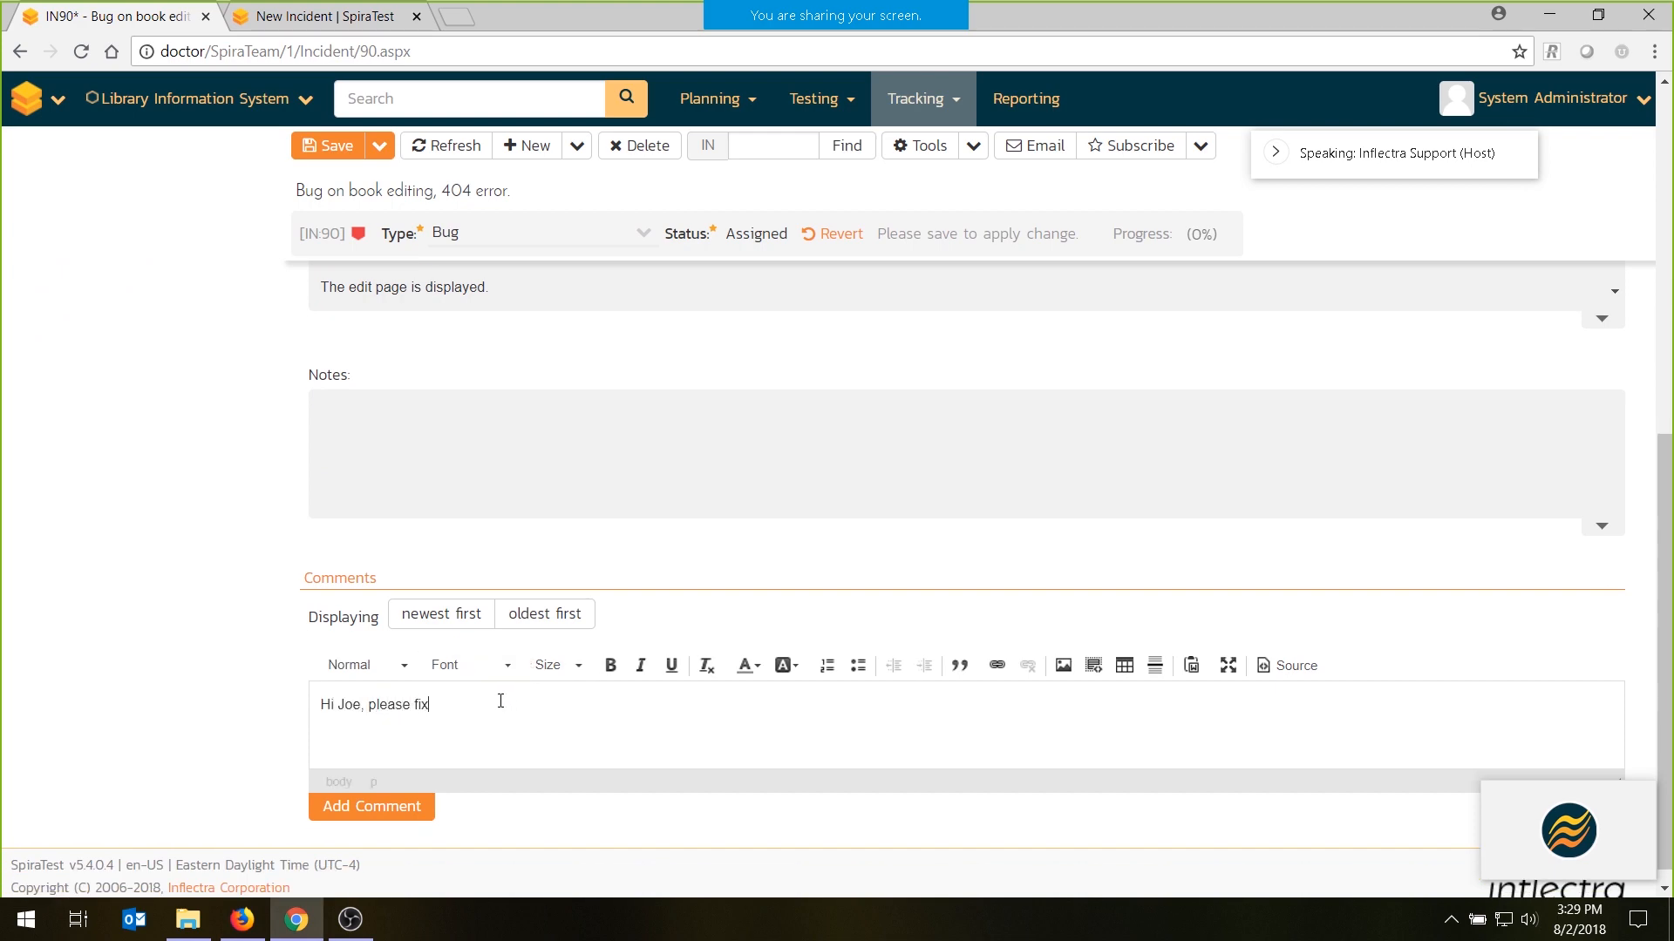
scroll(500, 702, "up", 10)
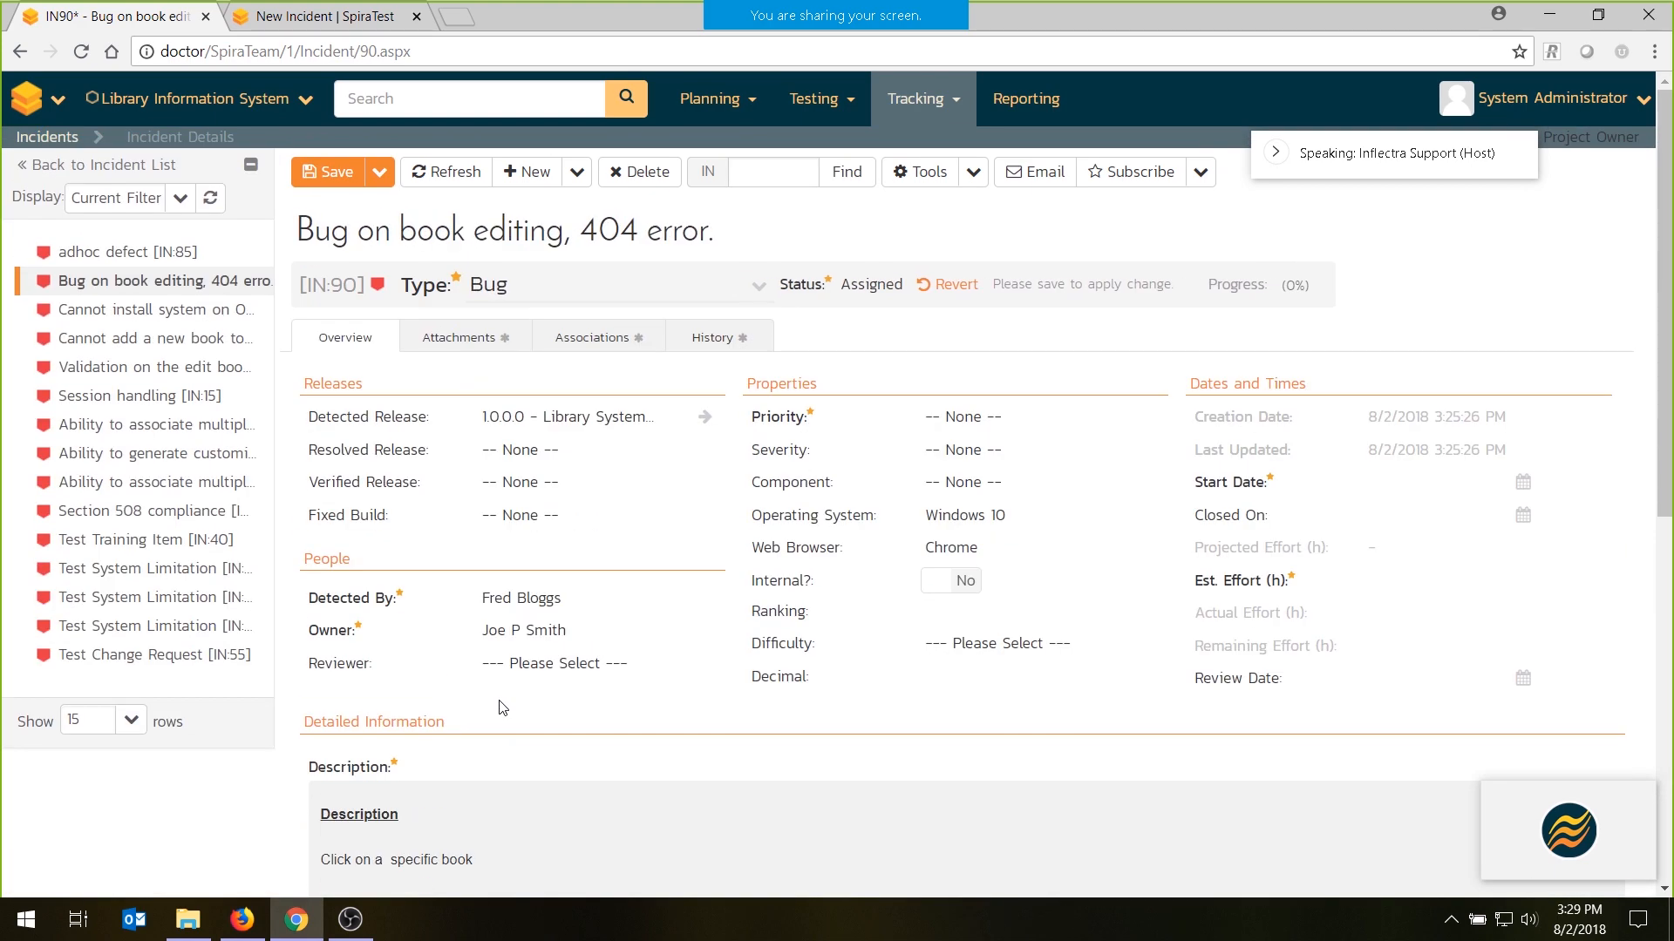
left_click(316, 177)
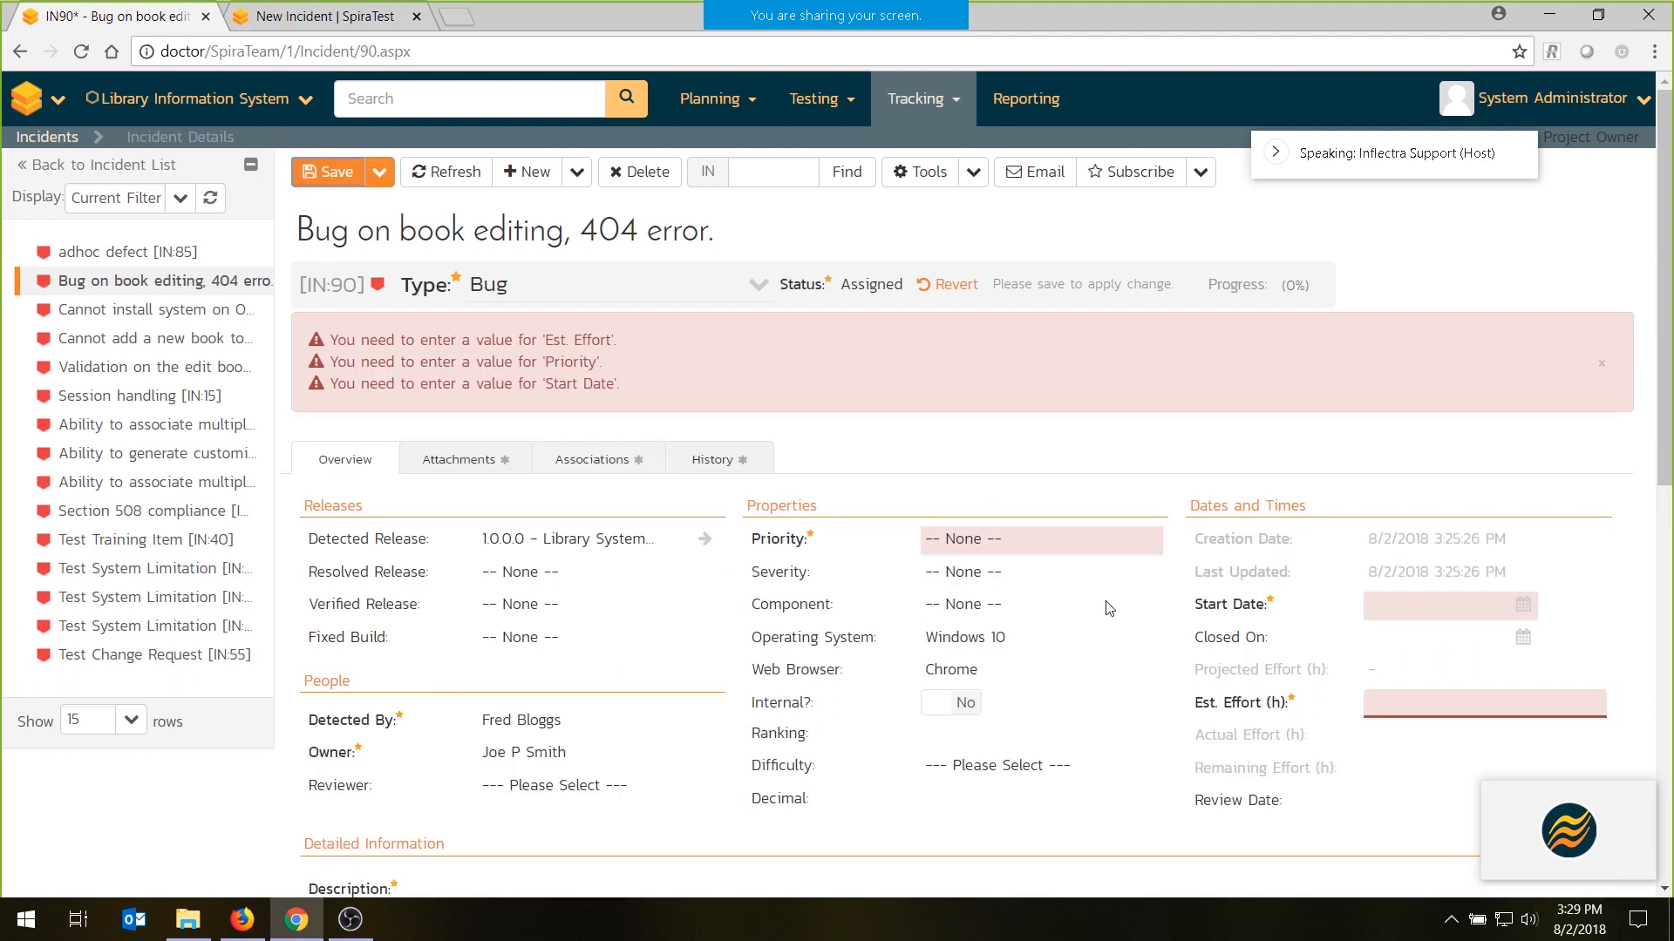
- Set the incident's priority to 2 - High, start date to 08/03/2018 and estimated effort to 5 hours, and save it
left_click(1008, 552)
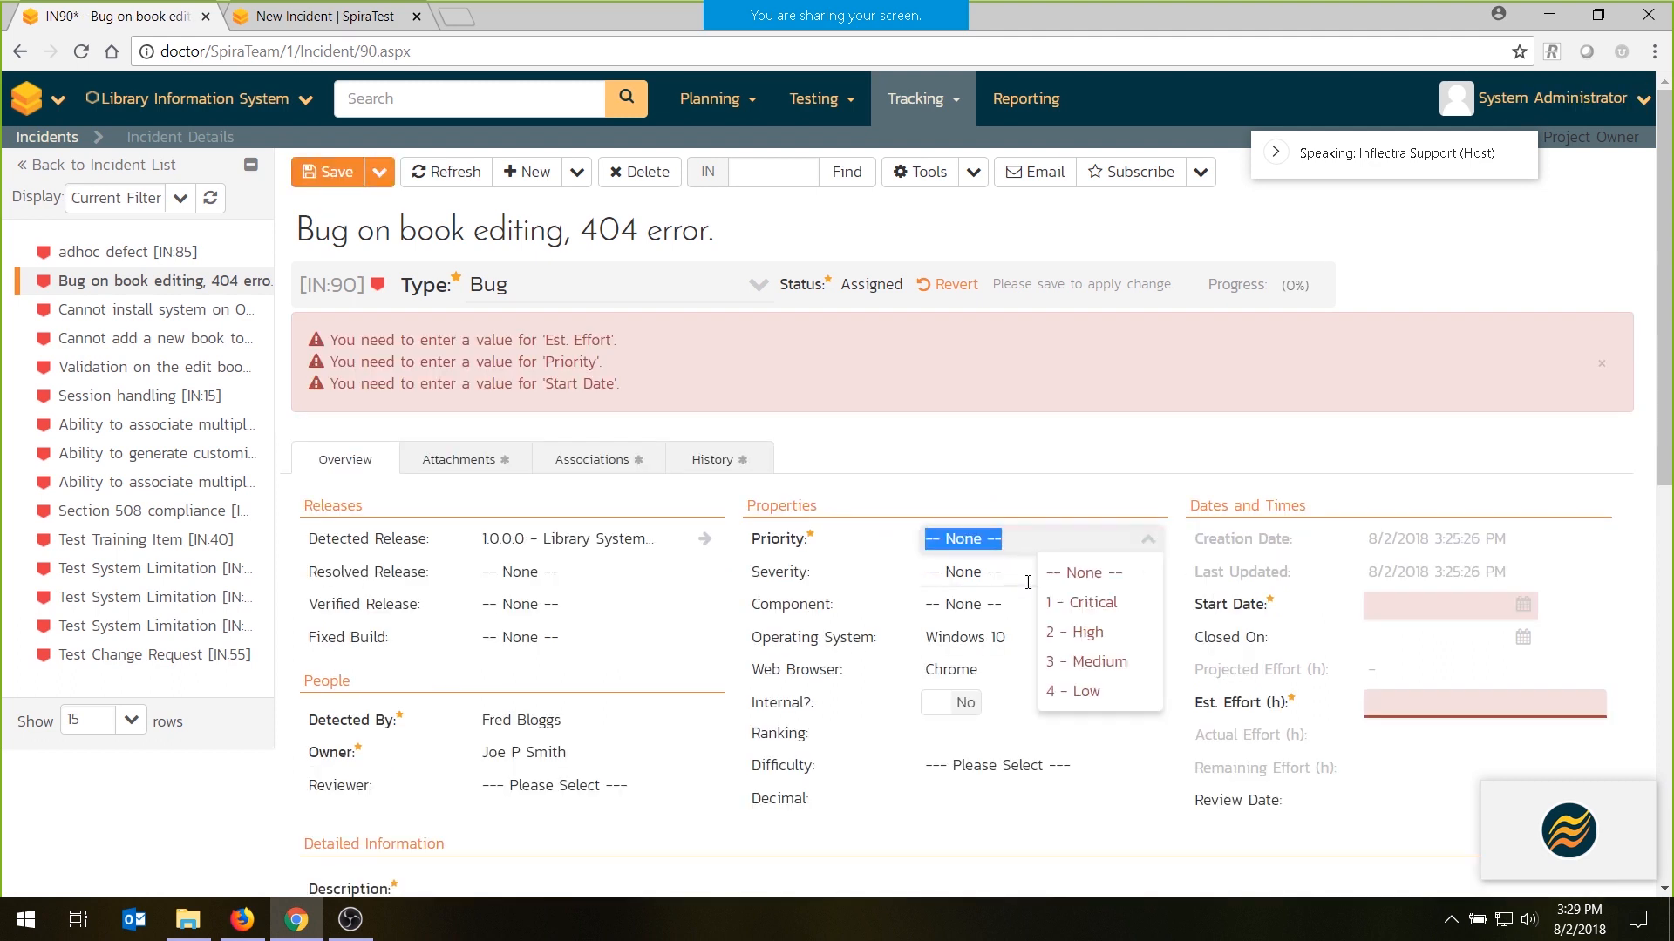
left_click(1073, 634)
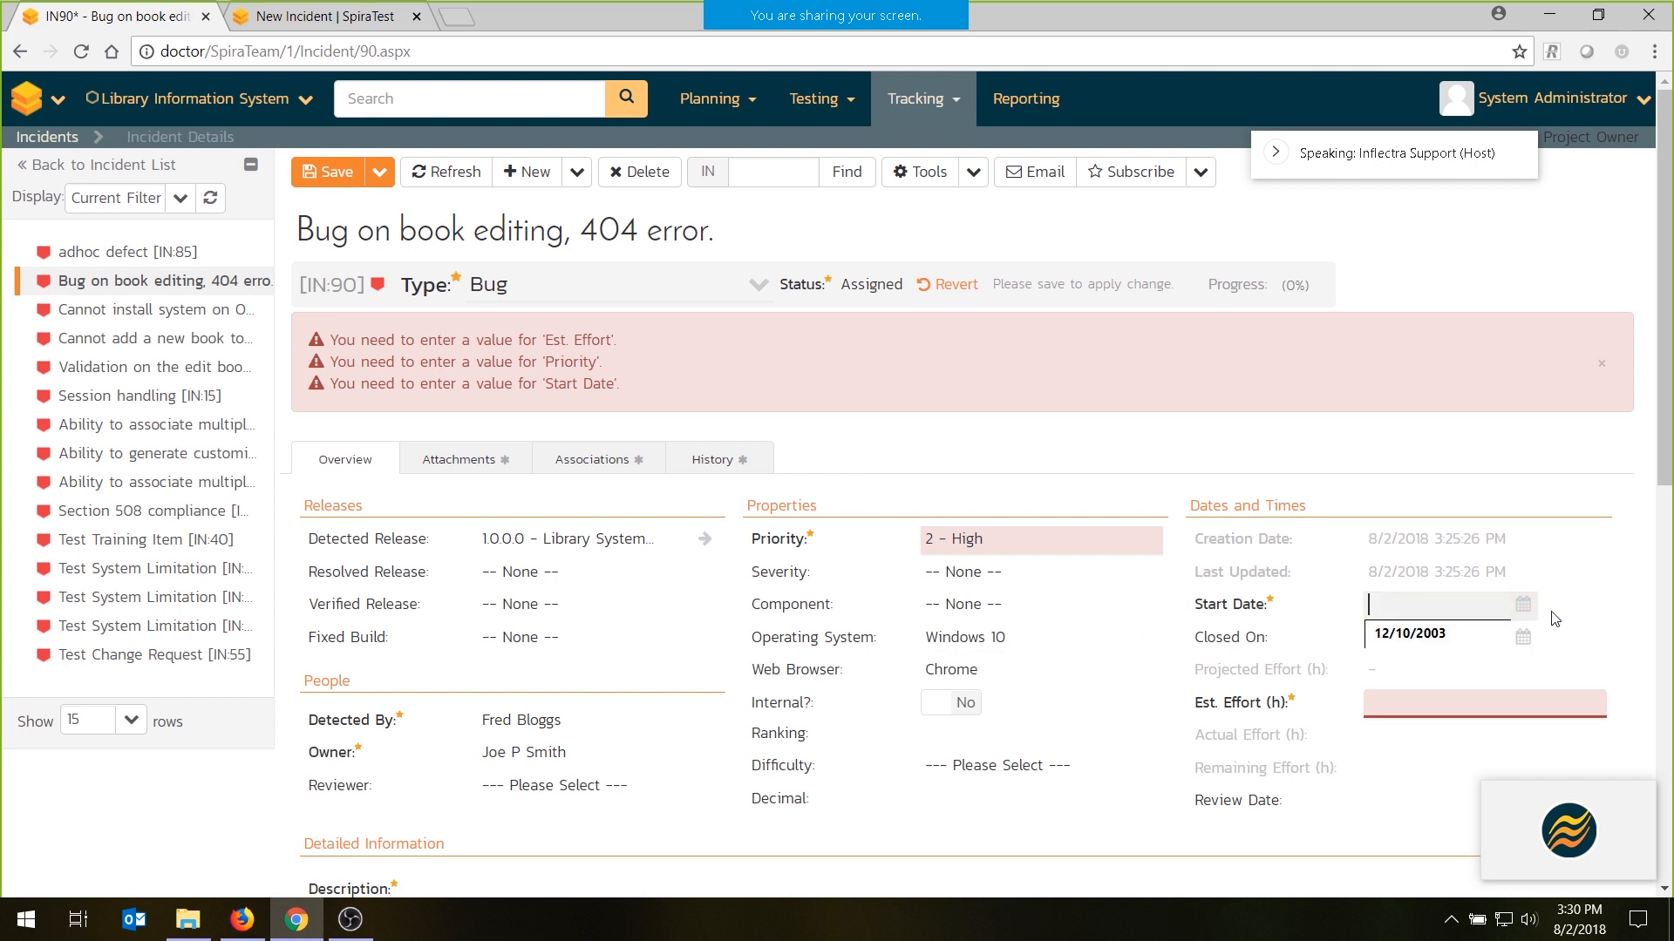
left_click(1522, 605)
left_click(1535, 695)
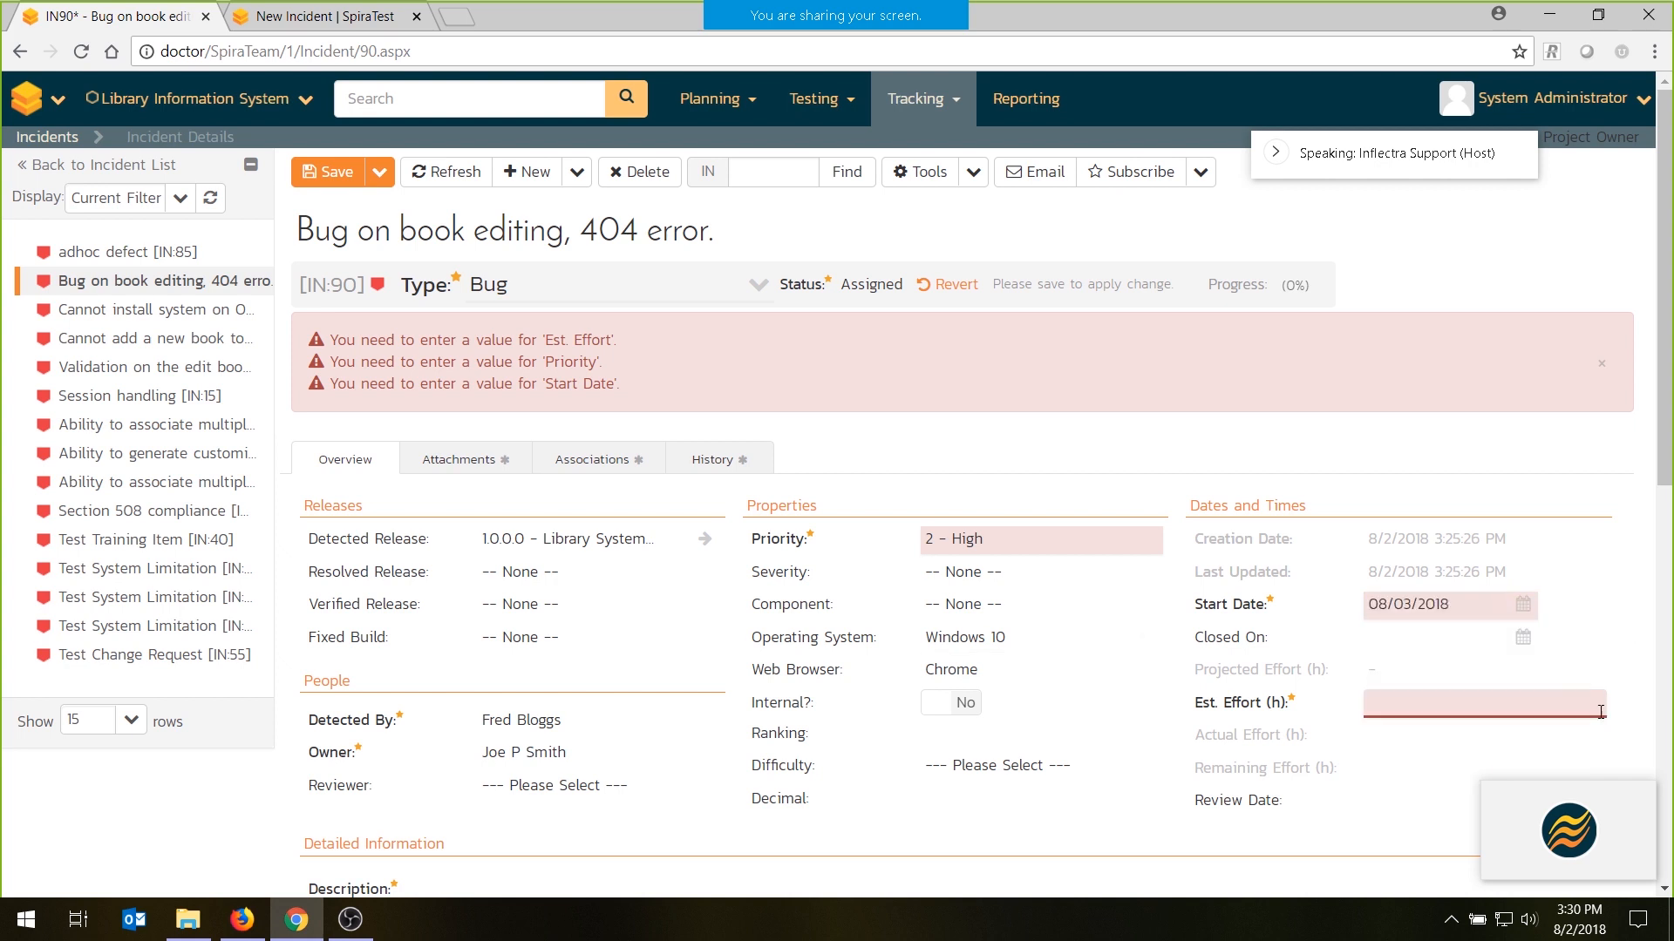
left_click(1560, 708)
type("5")
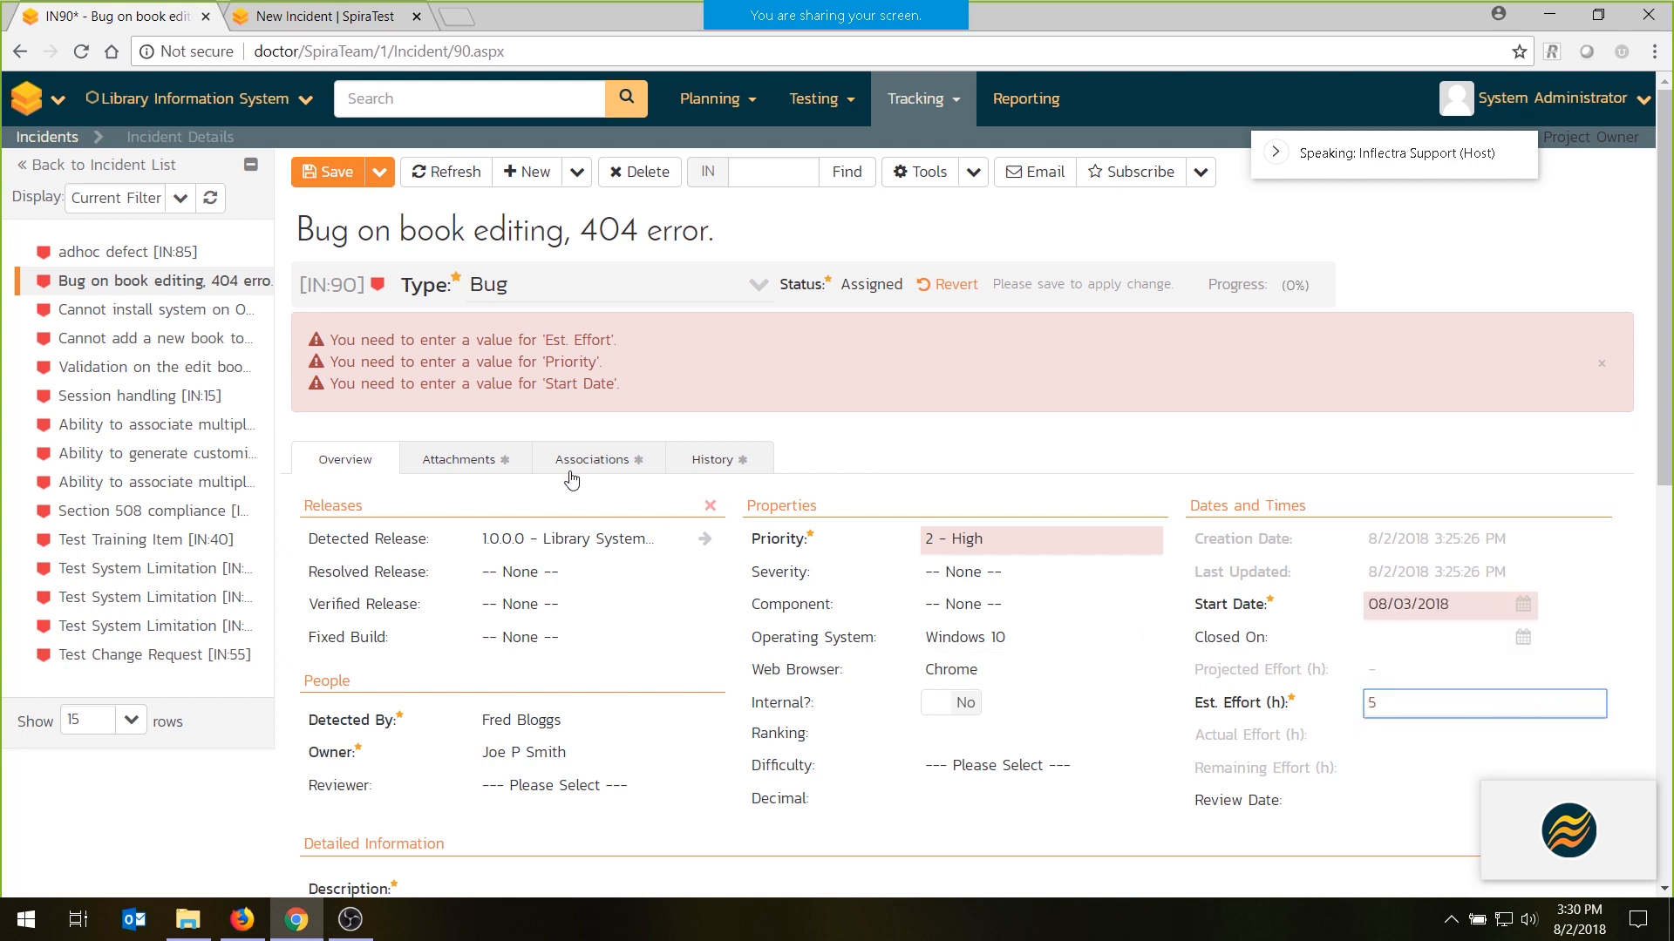
left_click(336, 175)
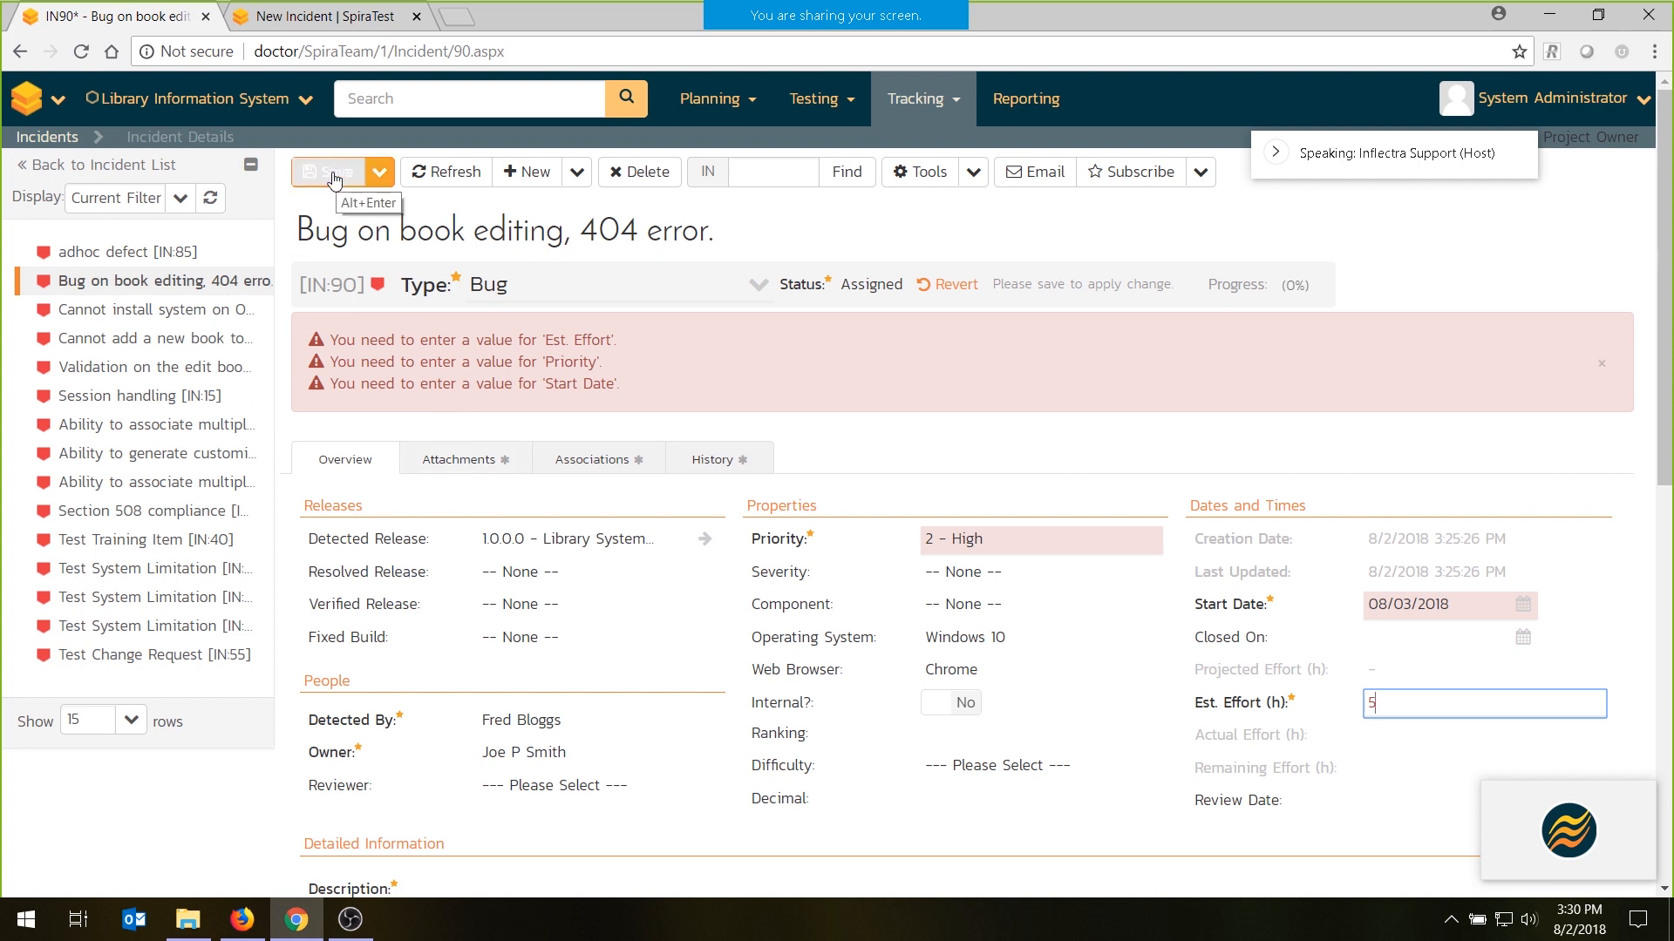
left_click(333, 177)
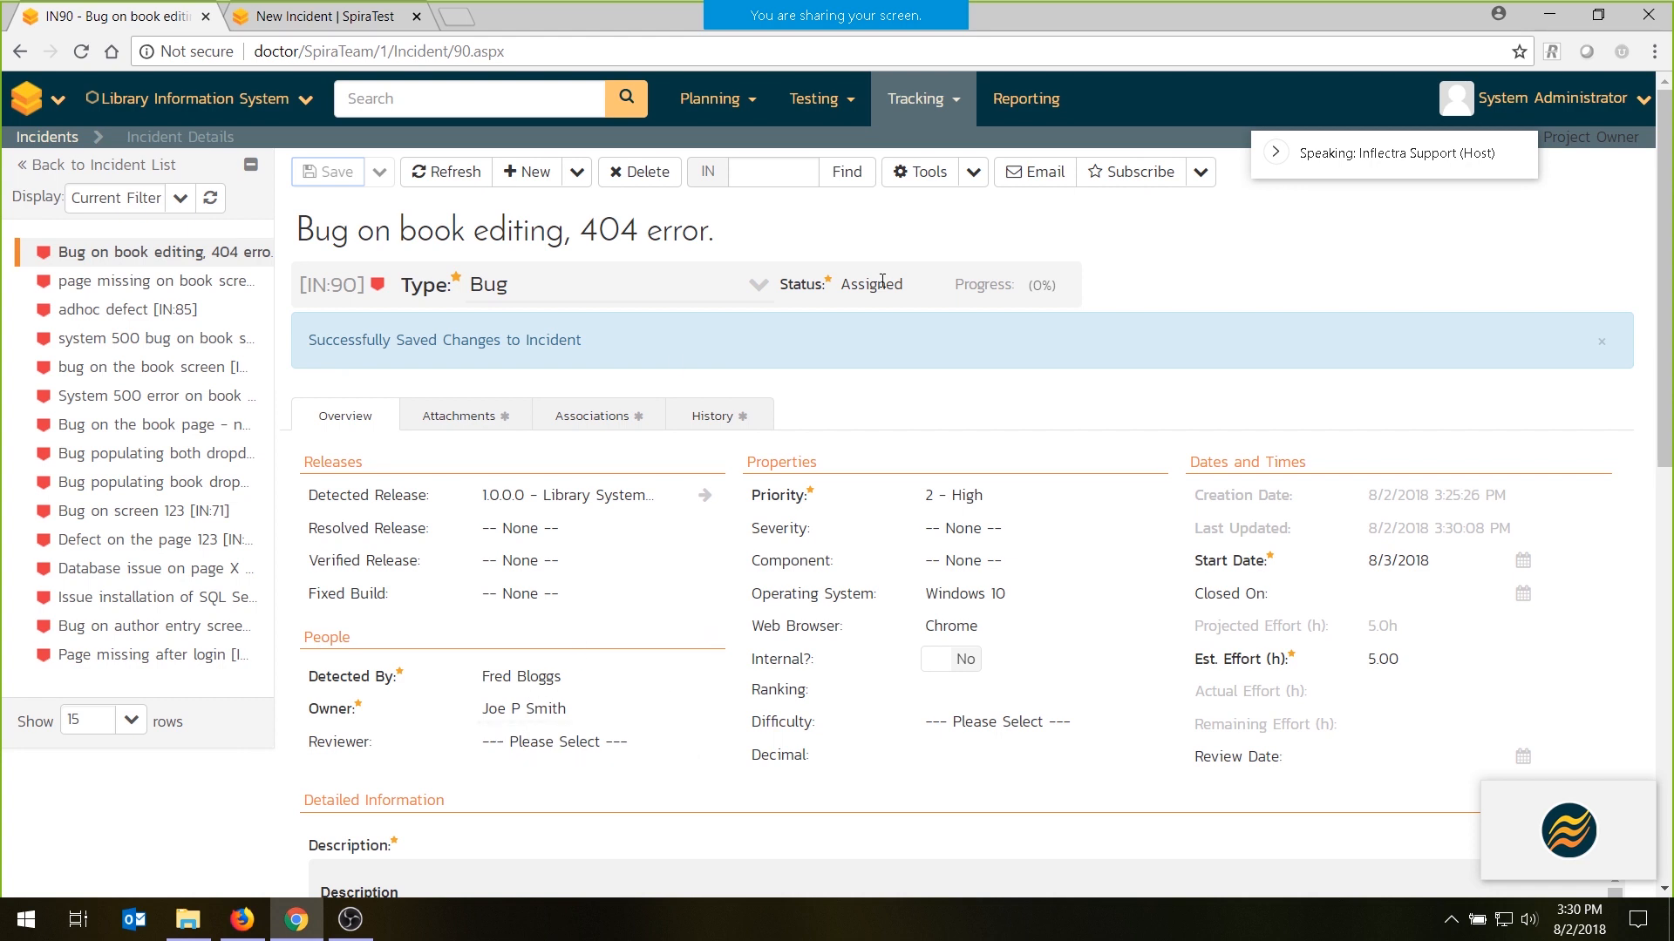
- Open the failed Sample Manual Test run from the incident's associations and start a re-test with the preset execution properties
left_click(593, 417)
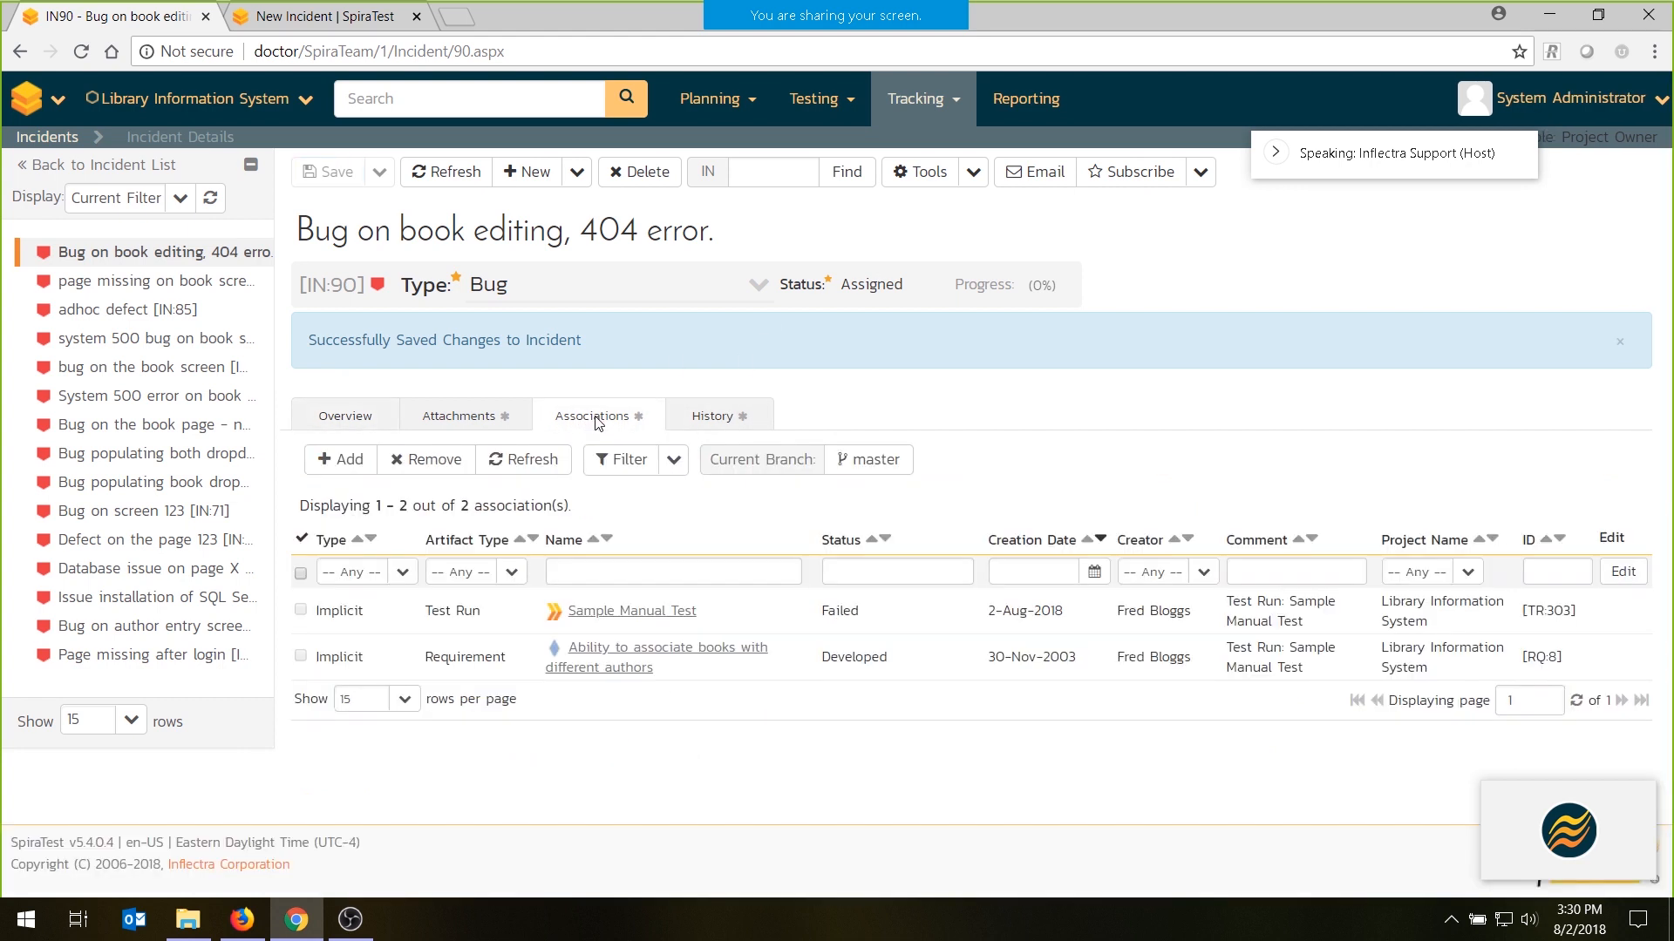
left_click(646, 611)
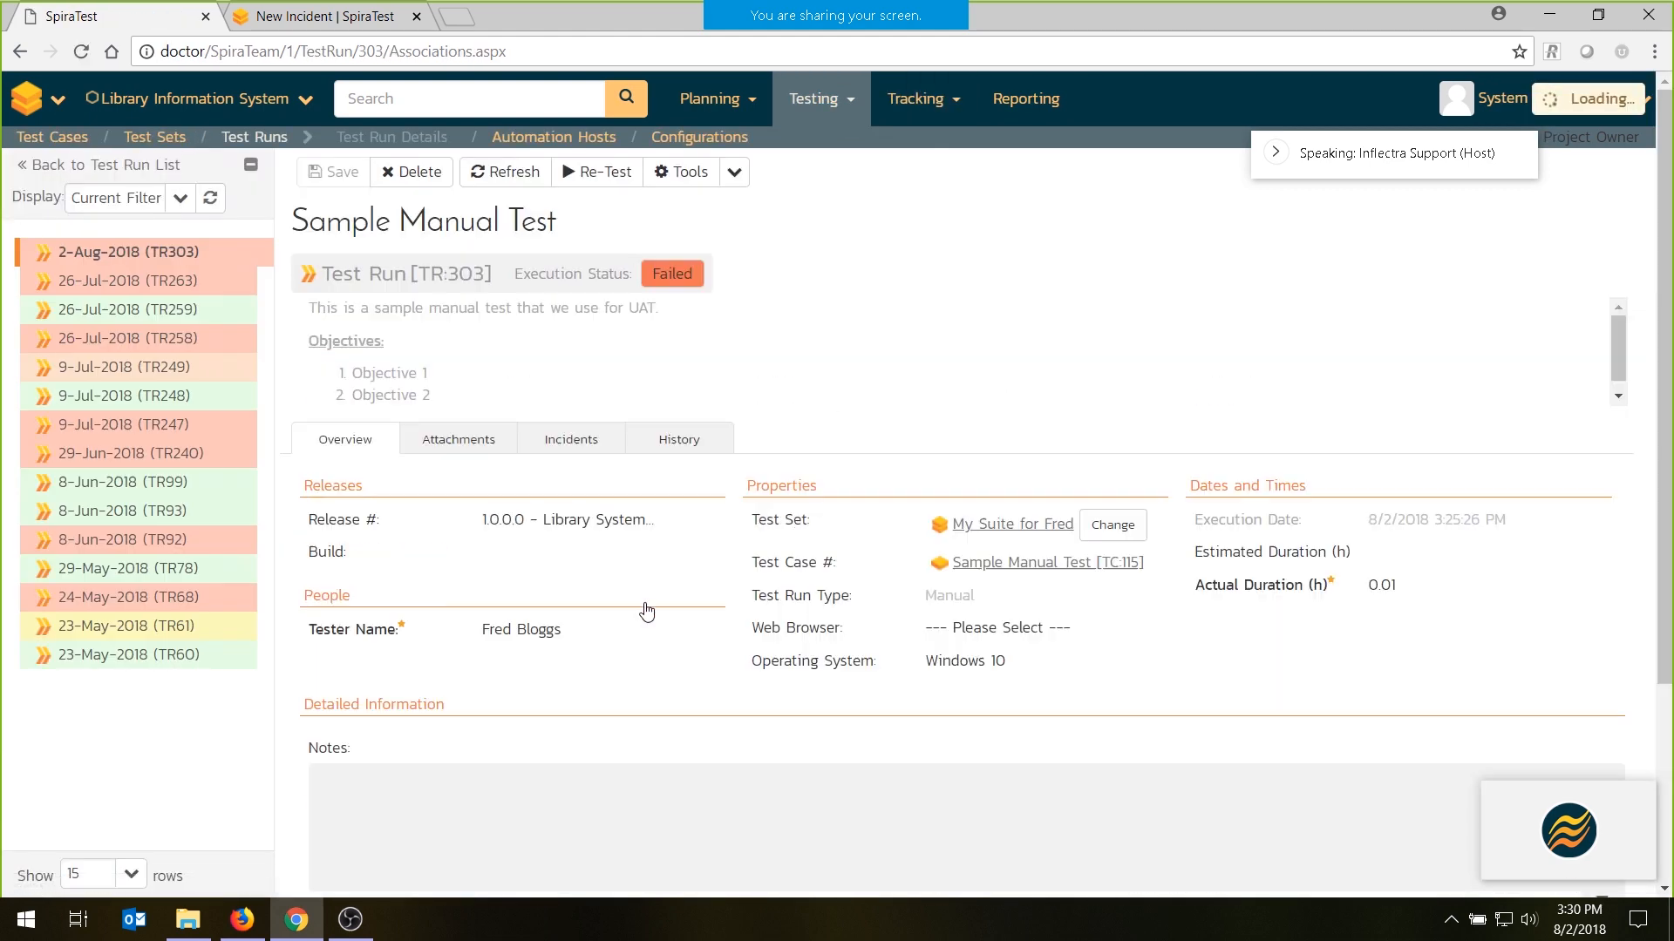
left_click(610, 180)
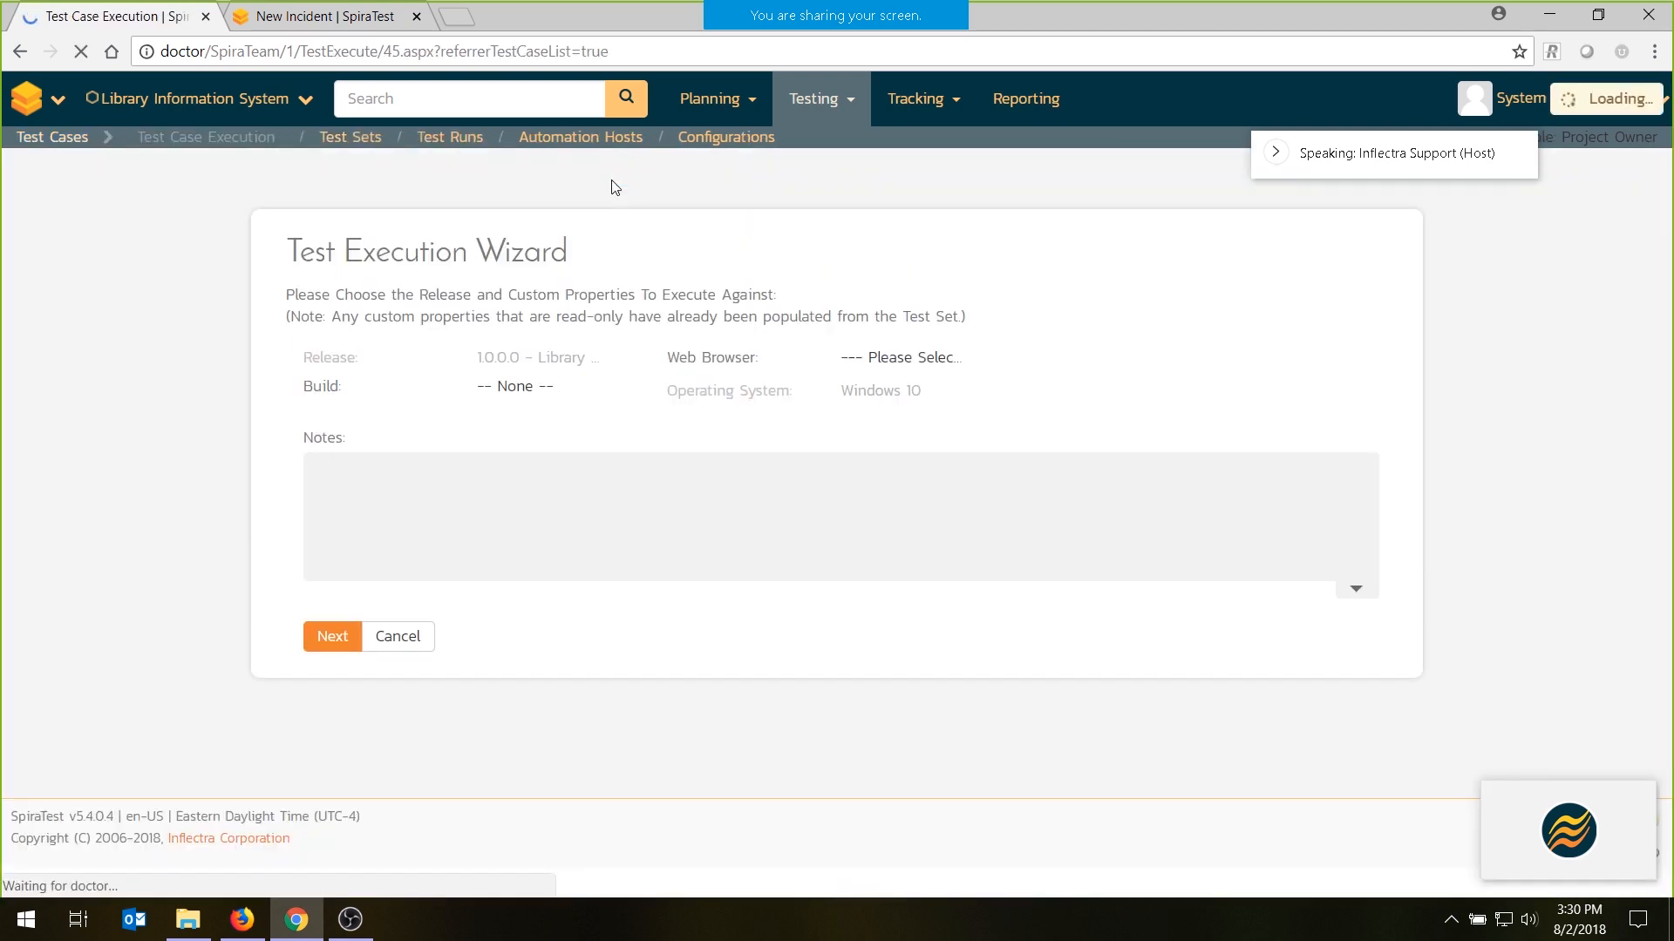
left_click(340, 645)
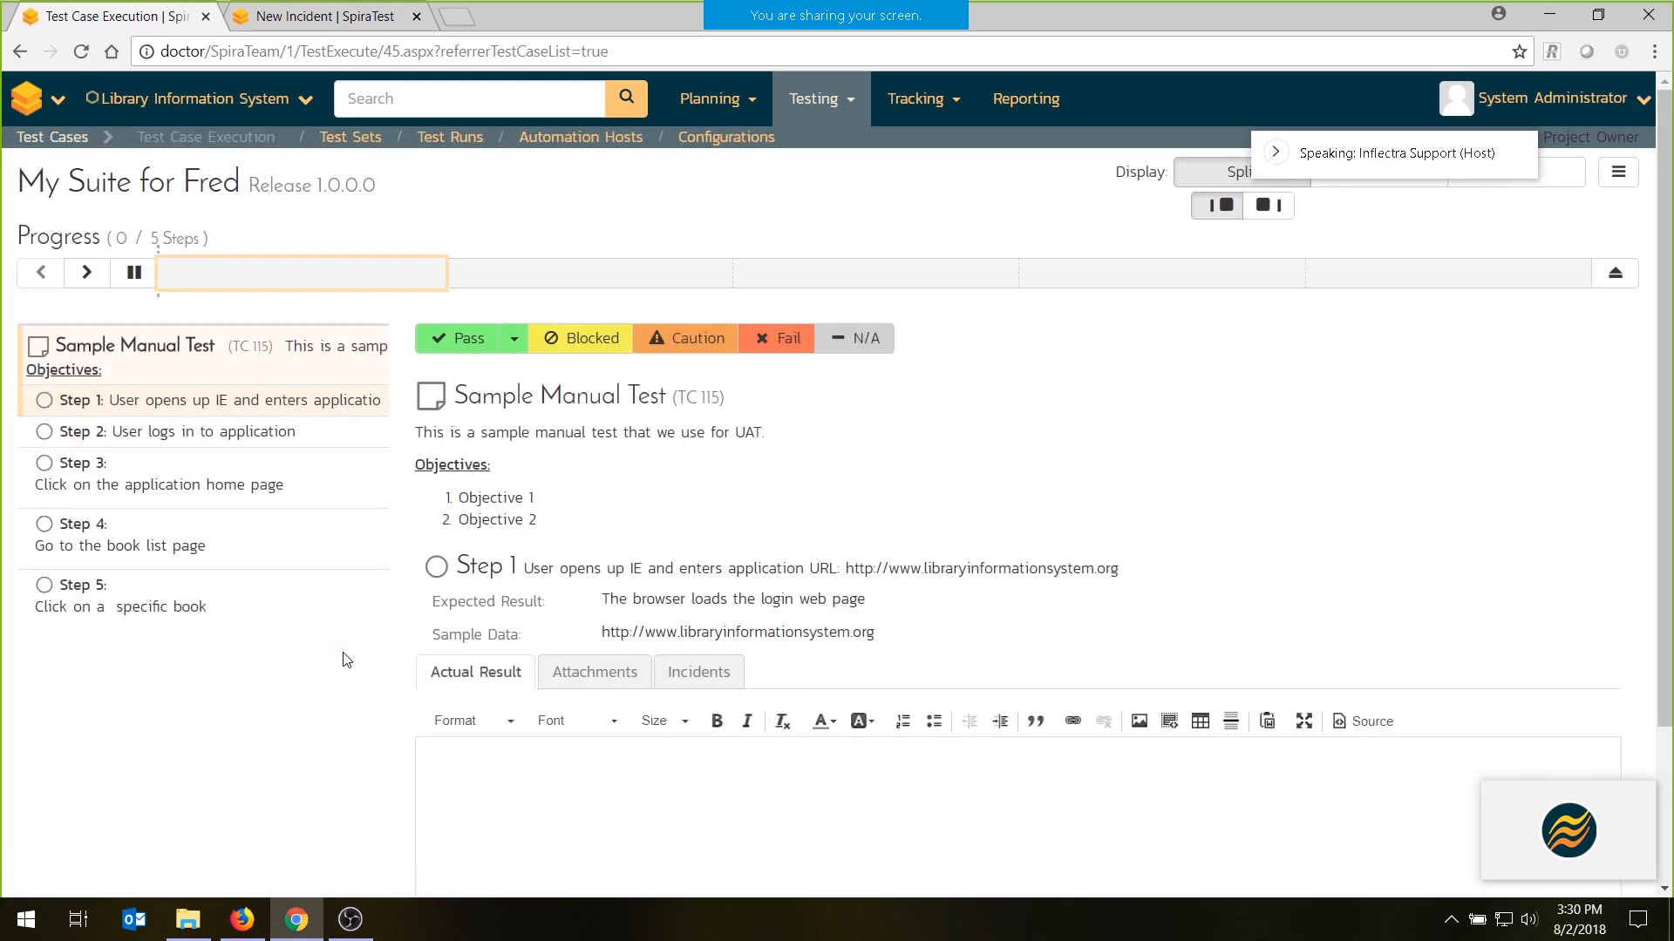
- Pass all steps of the Sample Manual Test at once and finish the test run
left_click(514, 338)
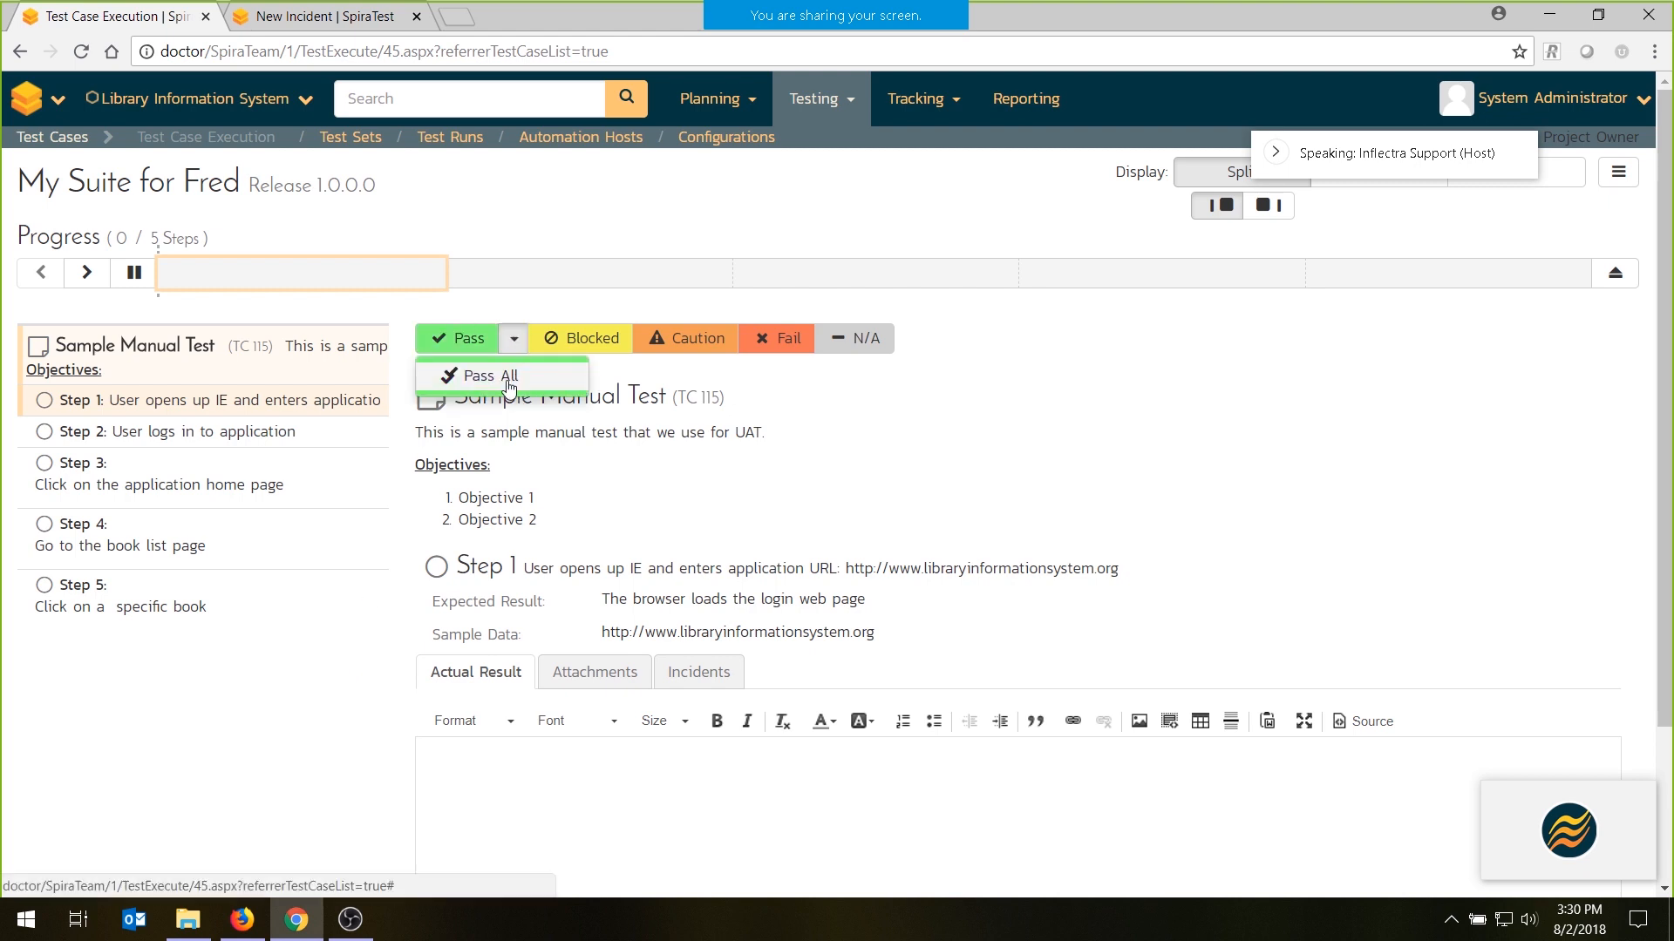
left_click(510, 377)
left_click(1615, 272)
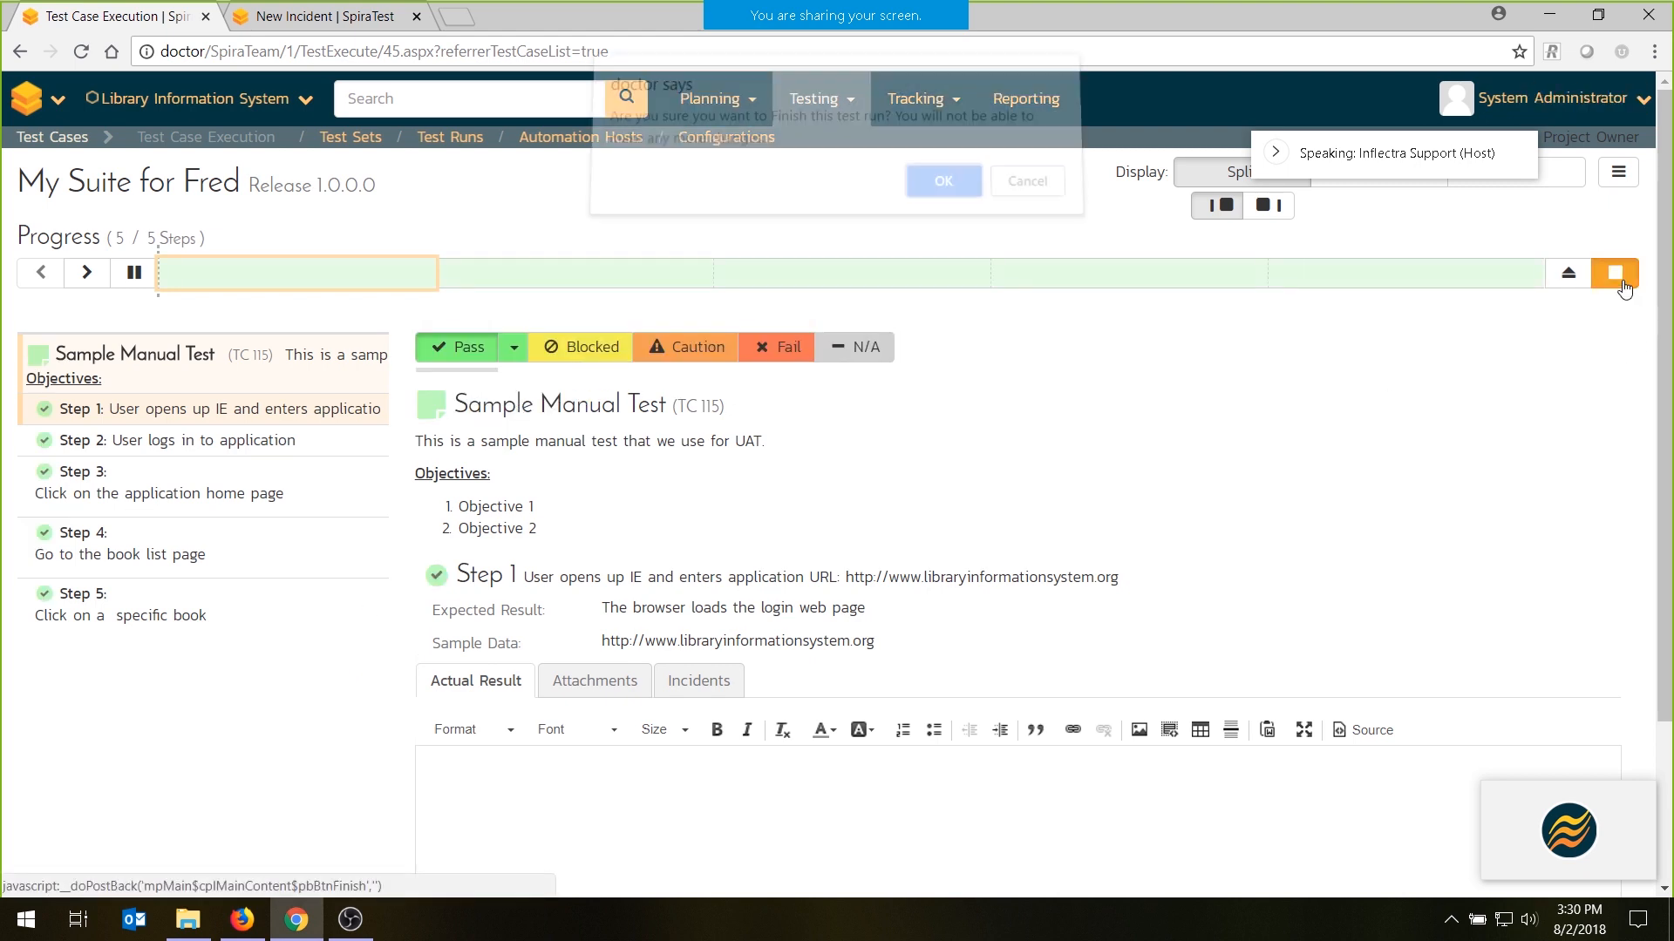
left_click(945, 190)
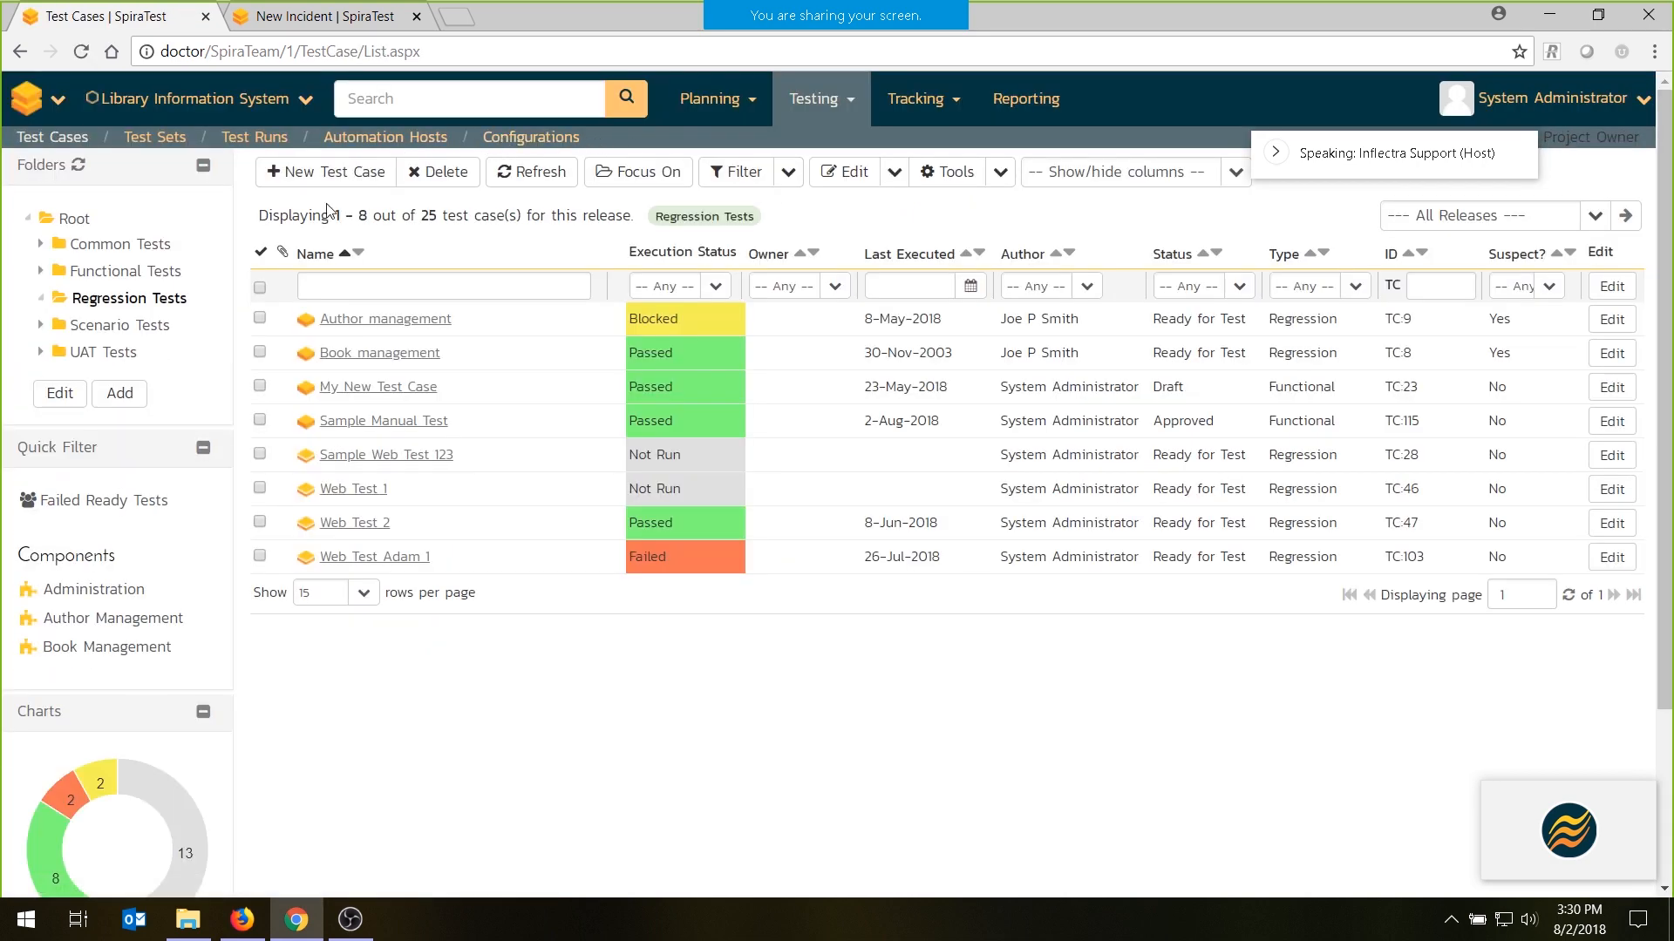
- Open the Sample Manual Test case's list of test runs and show the Operating System column
left_click(388, 423)
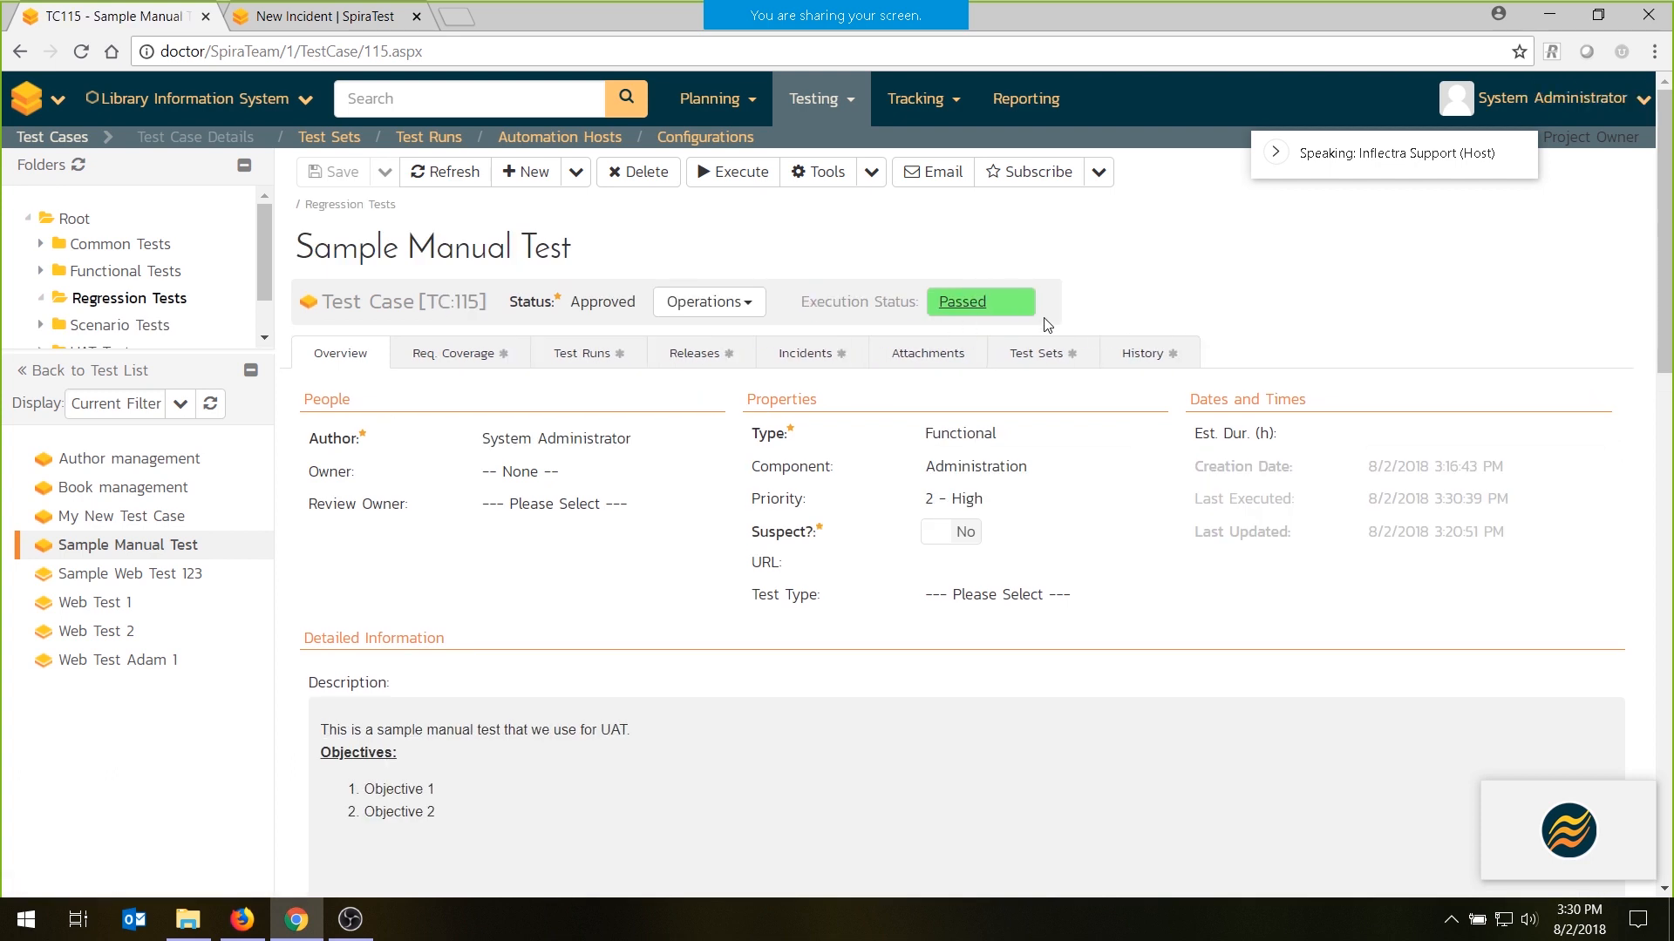
left_click(580, 357)
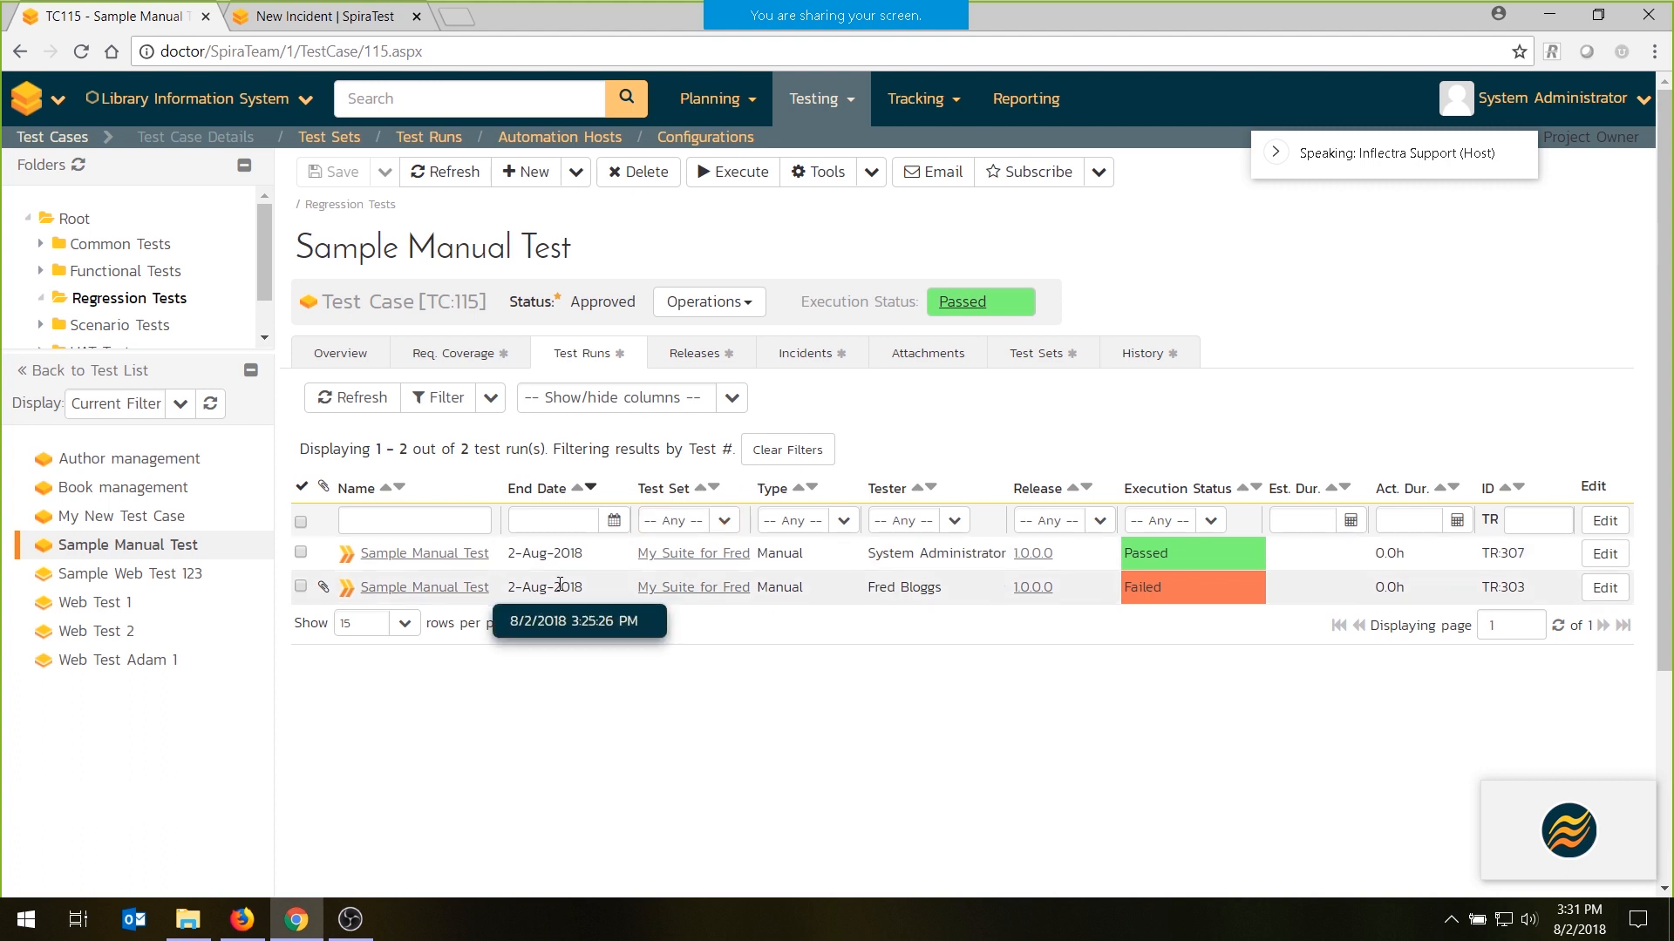
left_click(732, 398)
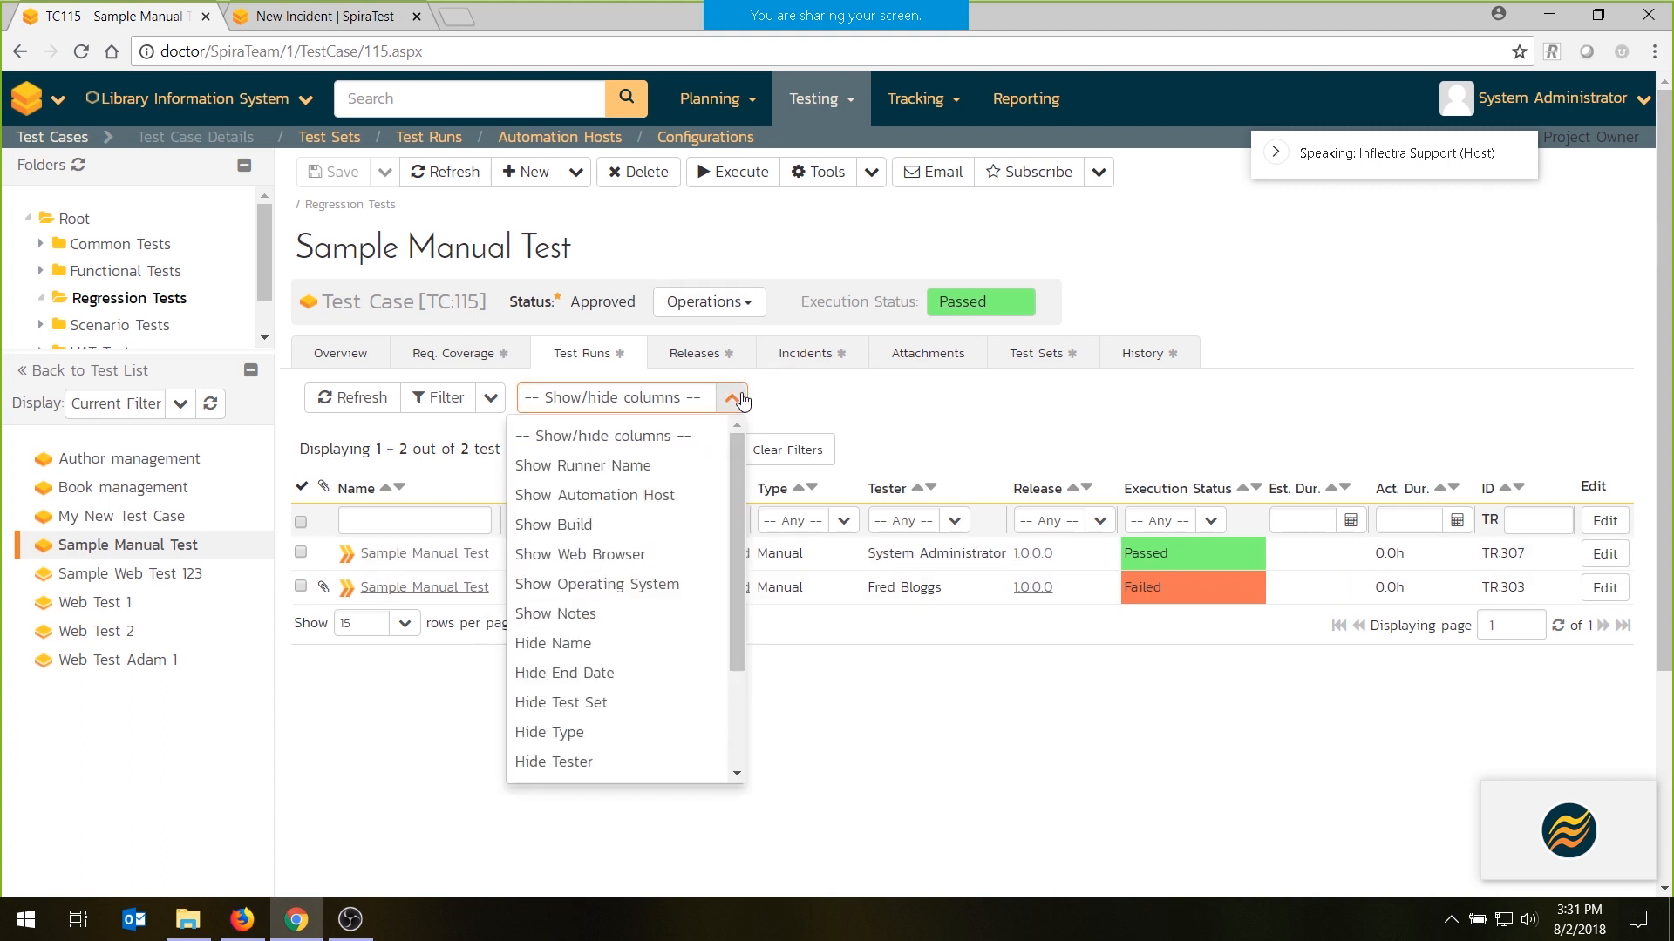
left_click(602, 584)
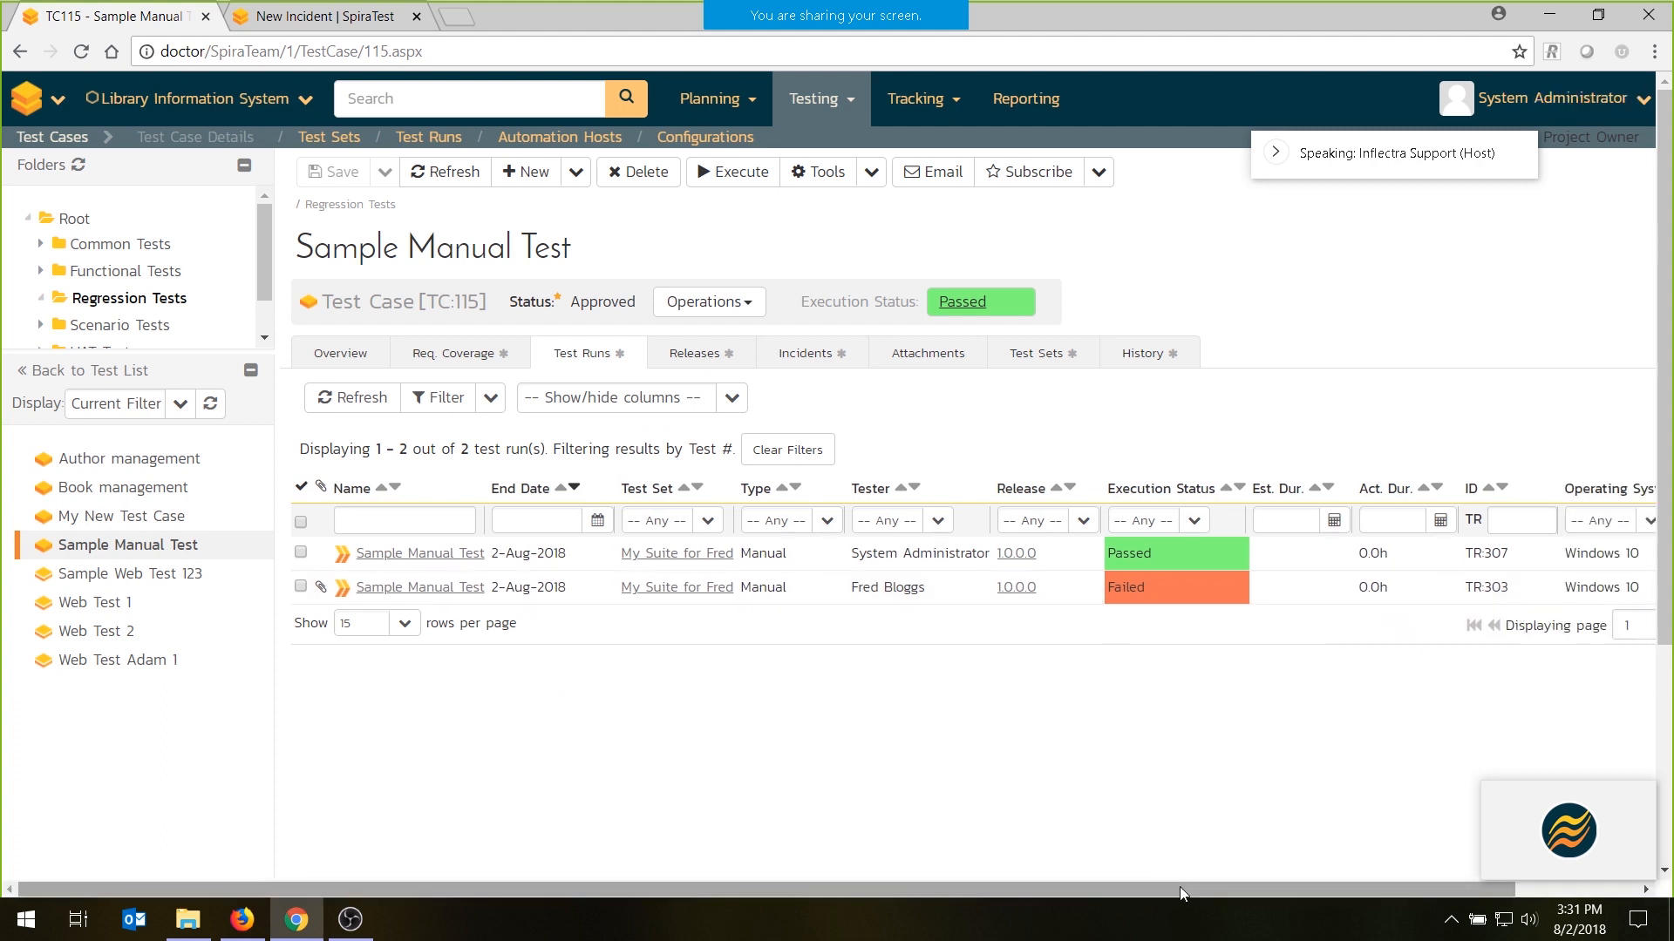
left_click_drag(1180, 887, 1514, 891)
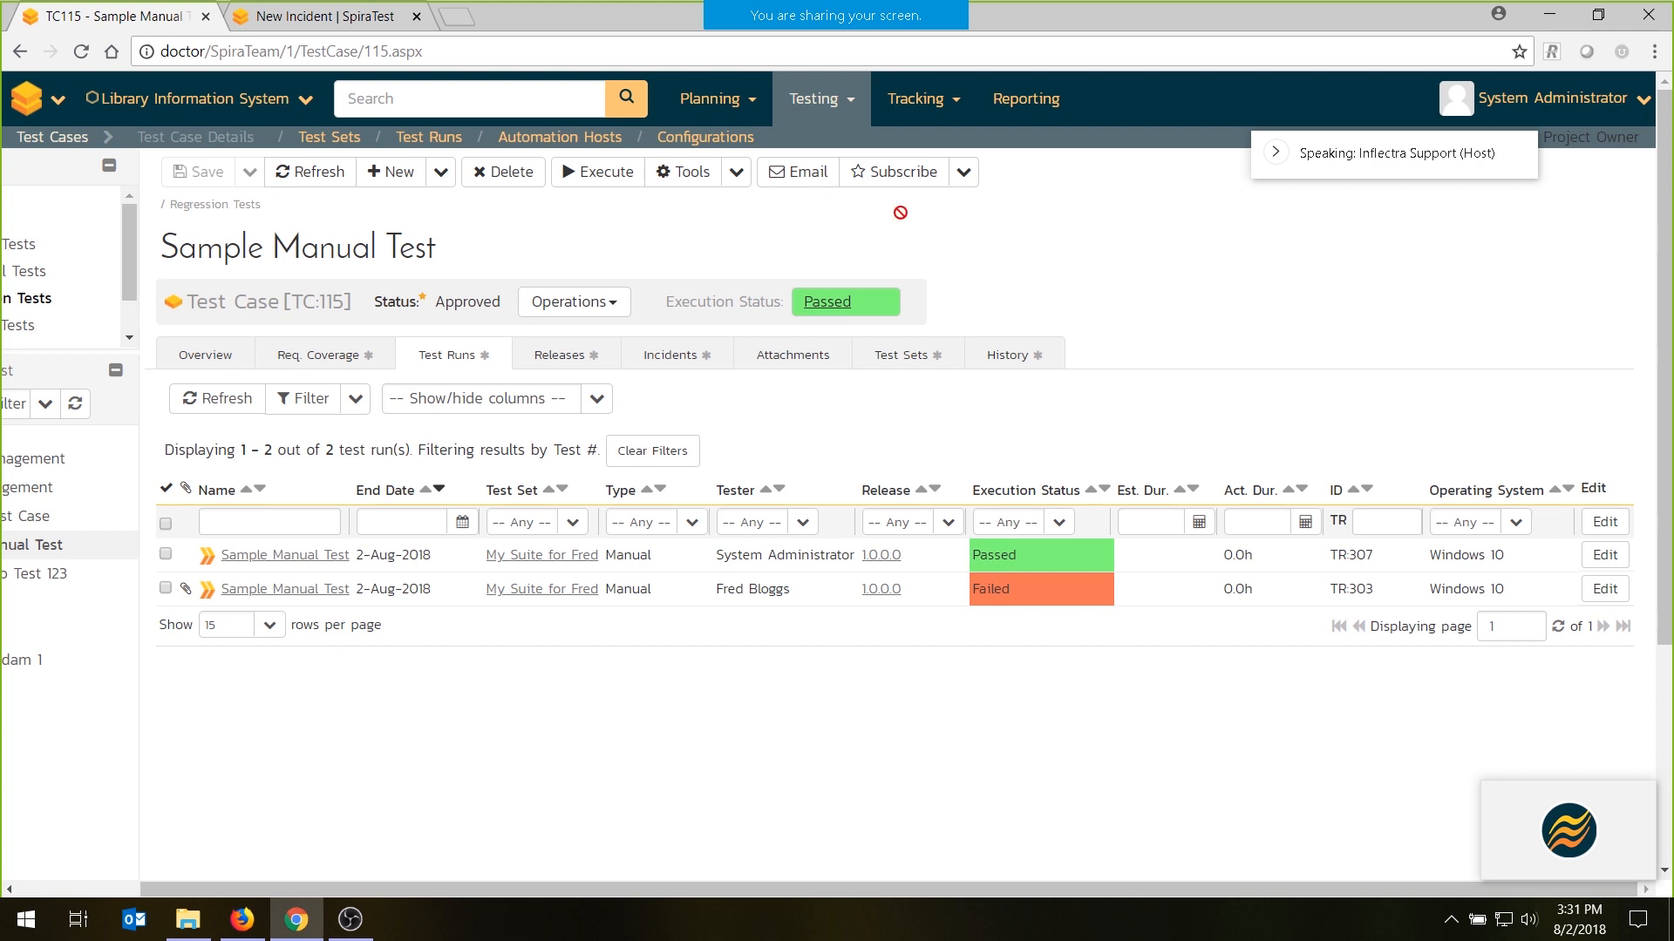
- Open the project's Reports Center and view the custom graphs Graph of test results and New Graph
left_click(1025, 113)
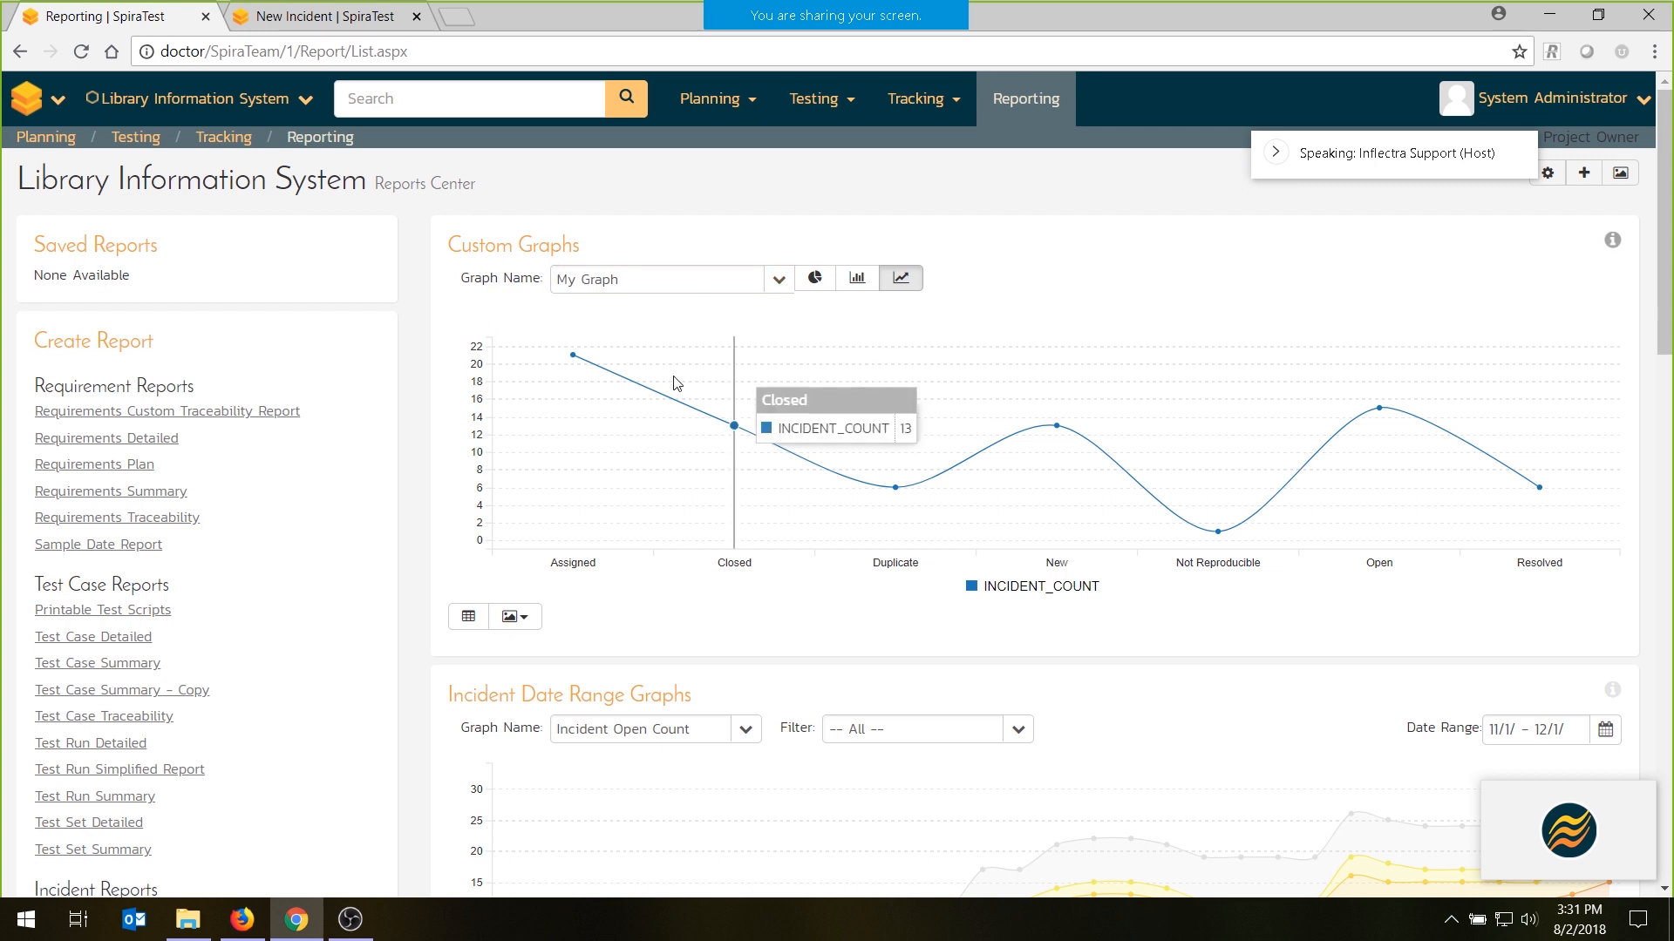
left_click(776, 279)
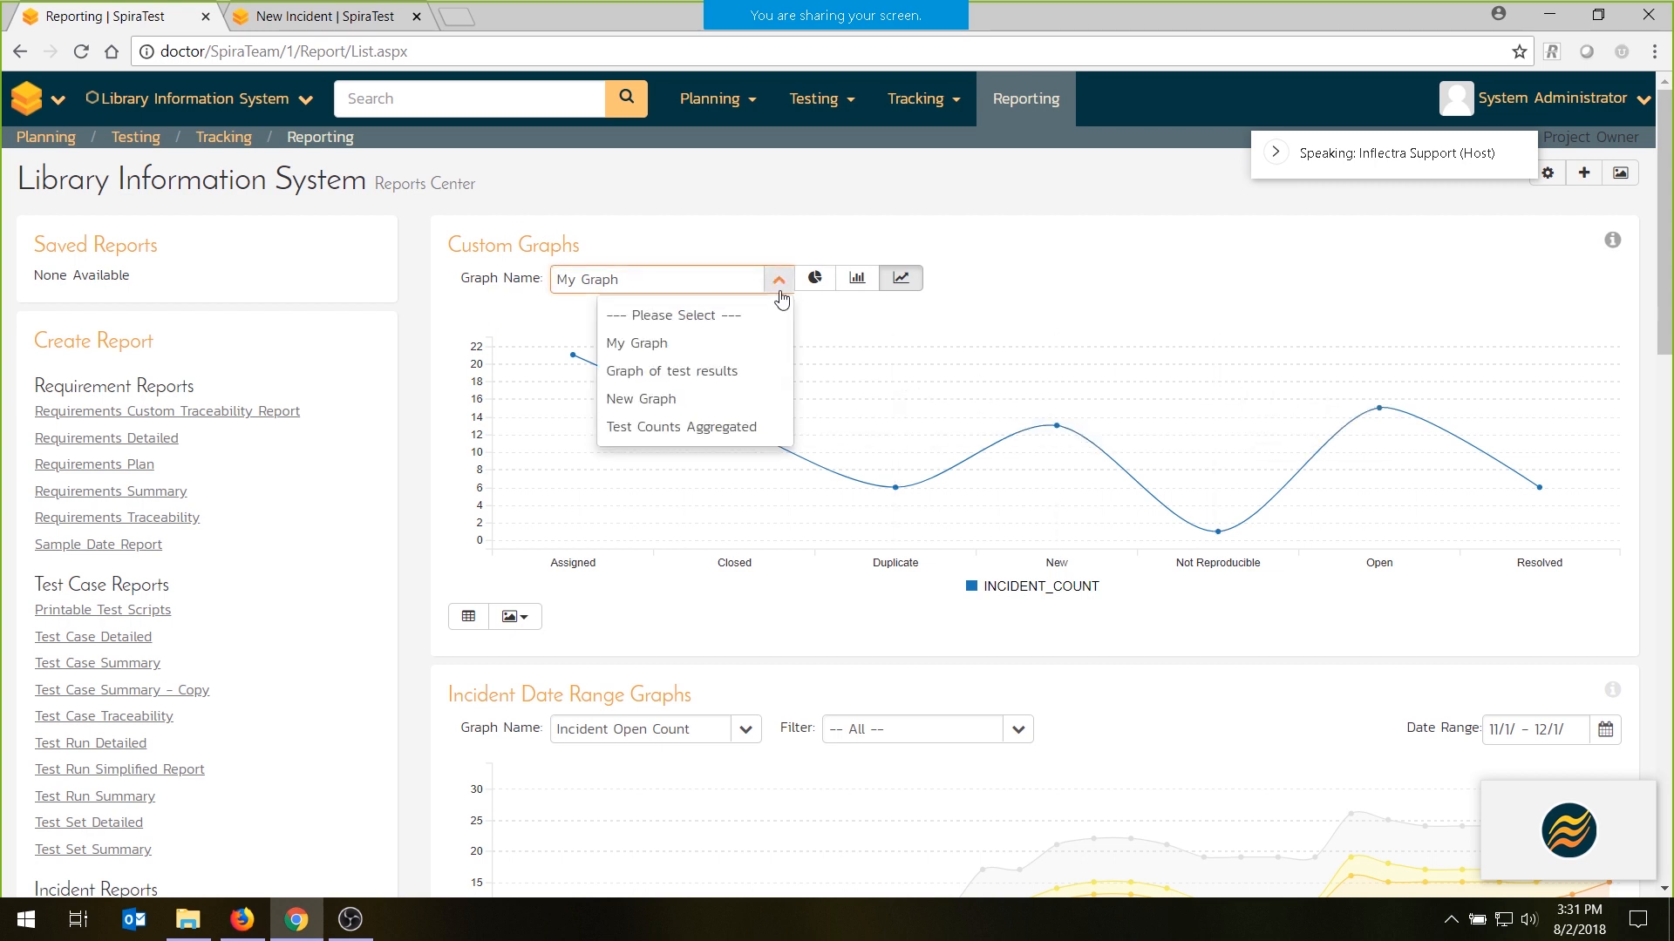
left_click(671, 371)
left_click(792, 282)
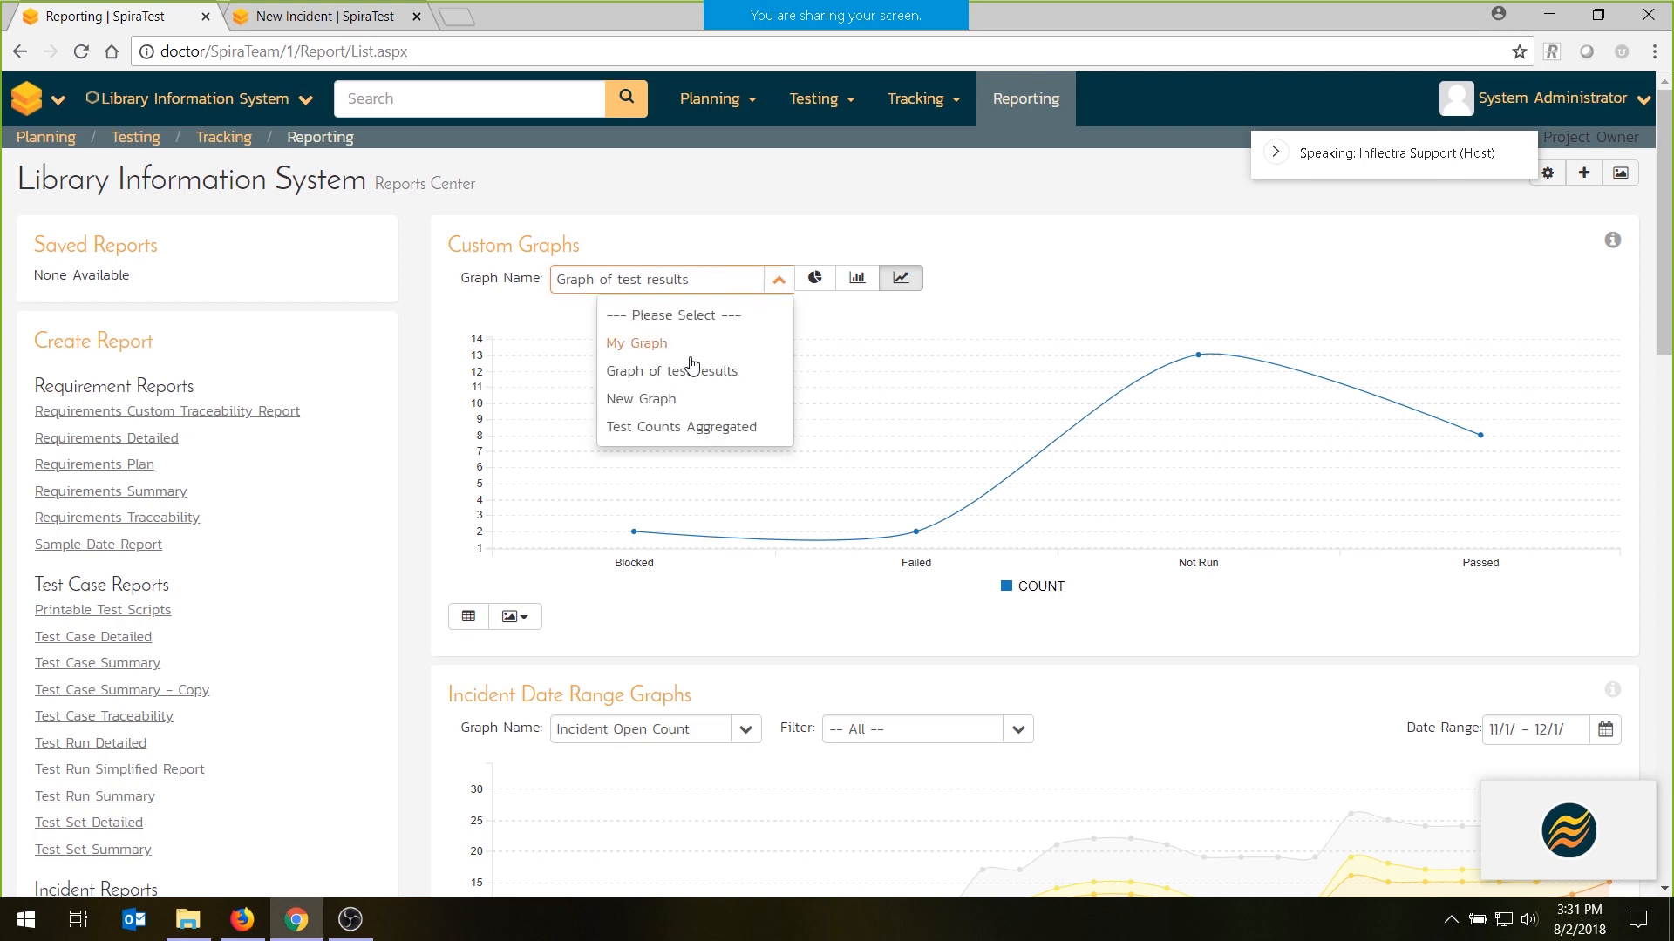
left_click(669, 396)
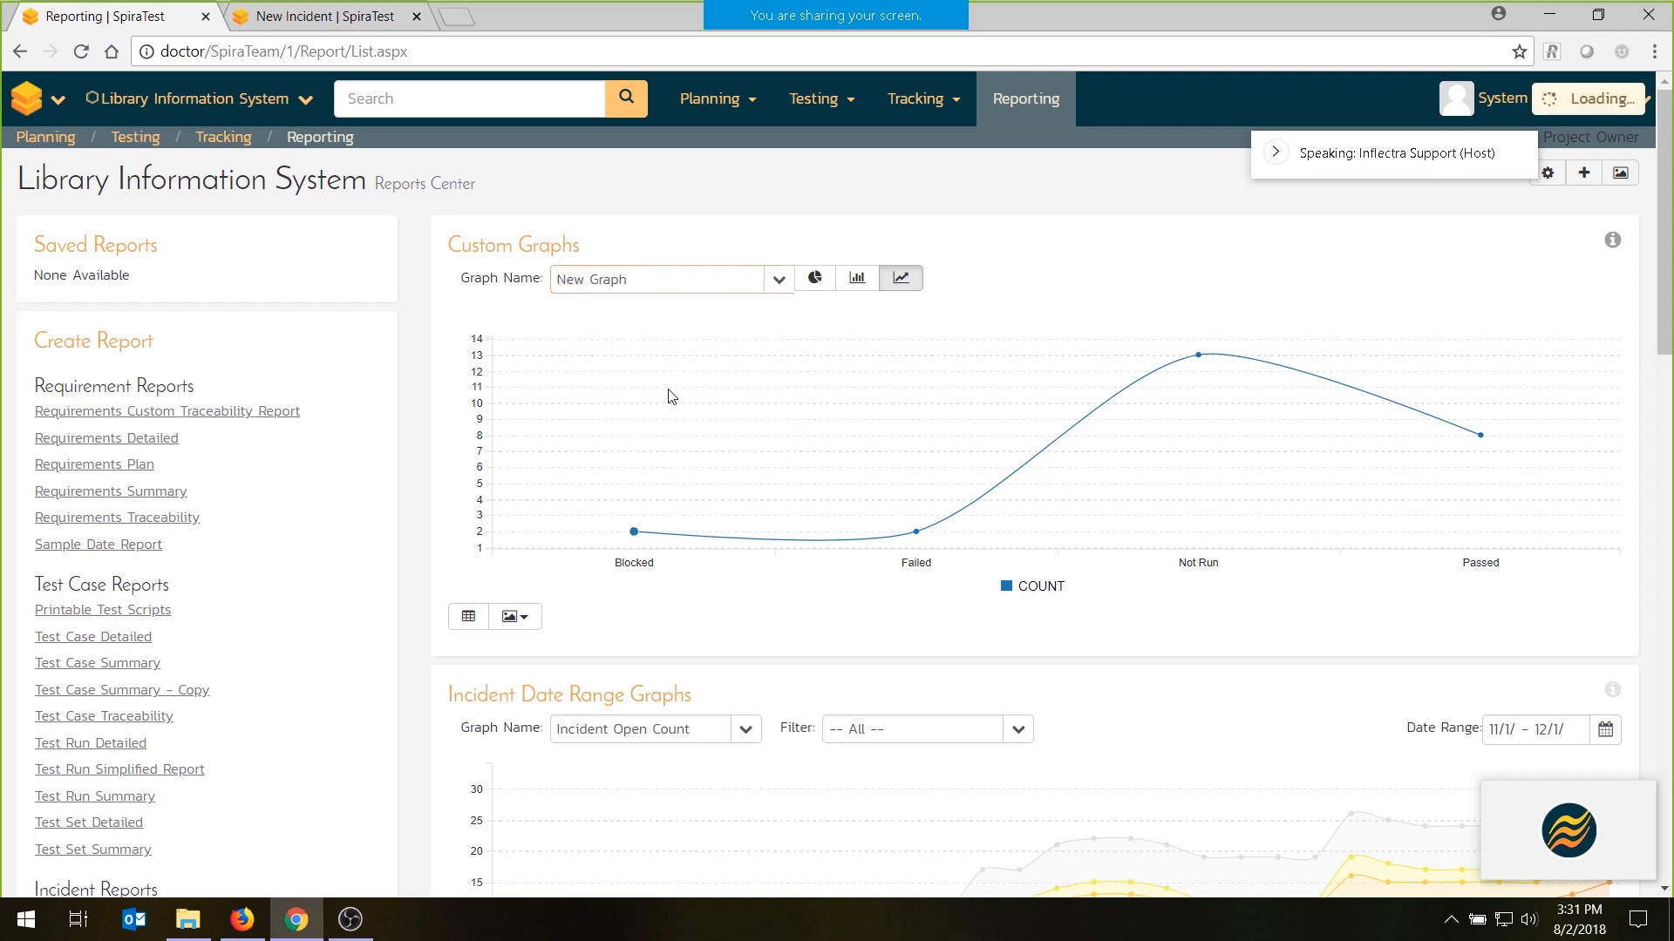
- Show New Graph as a donut chart, as a bar chart and again as a line chart
left_click(812, 286)
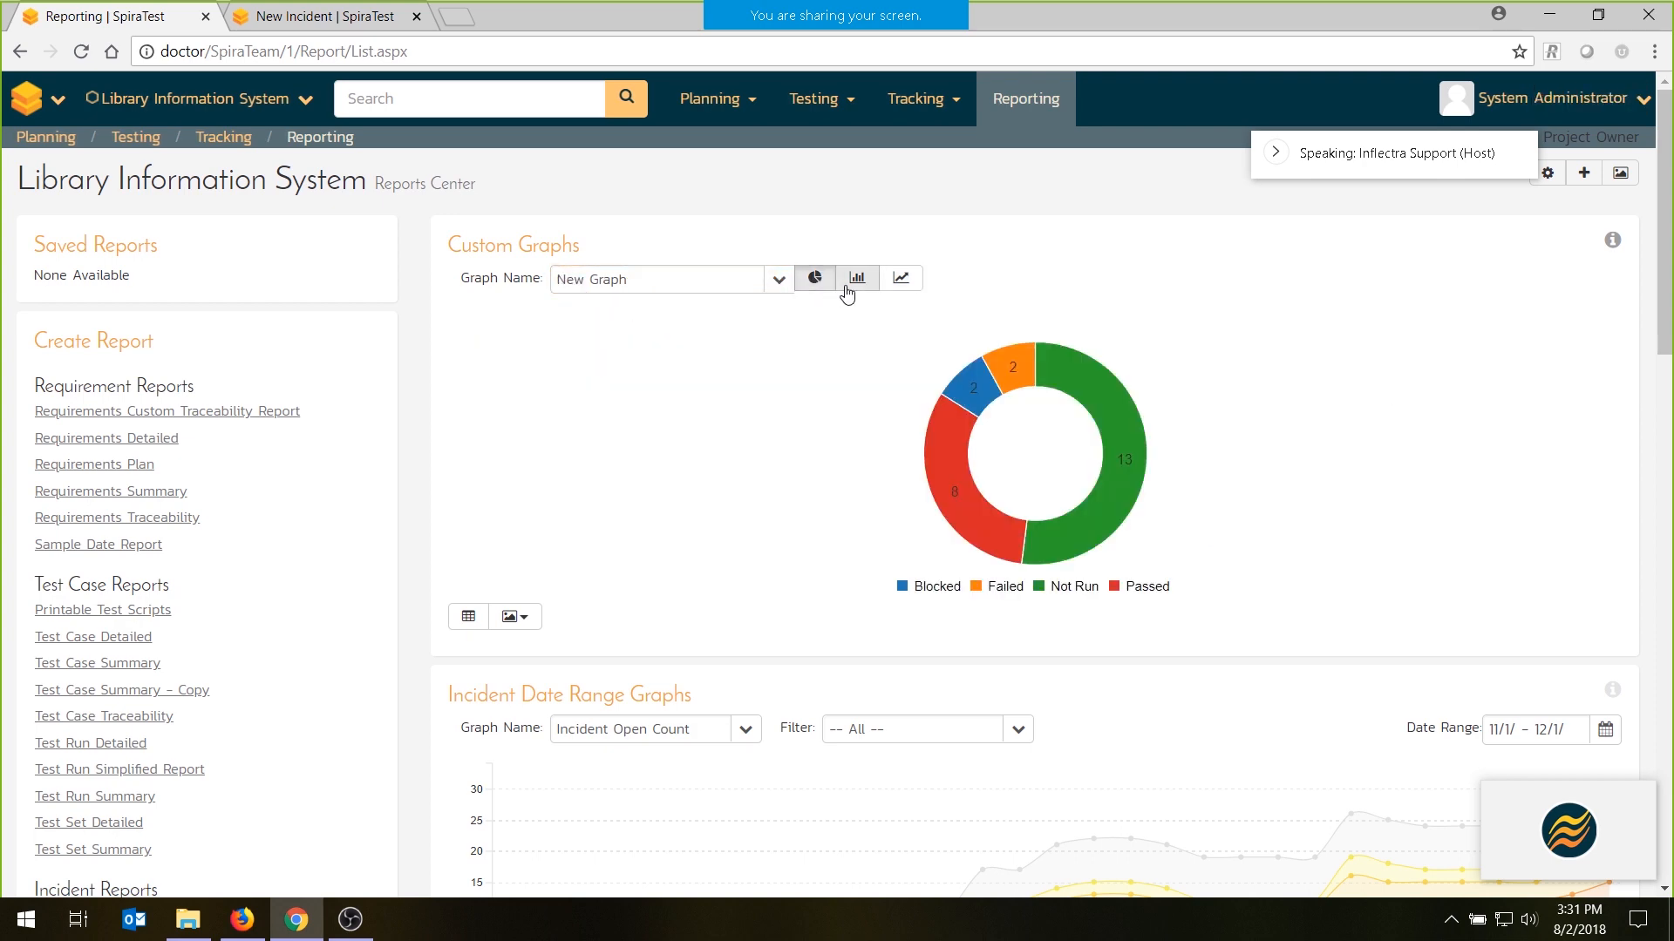
left_click(846, 292)
left_click(900, 288)
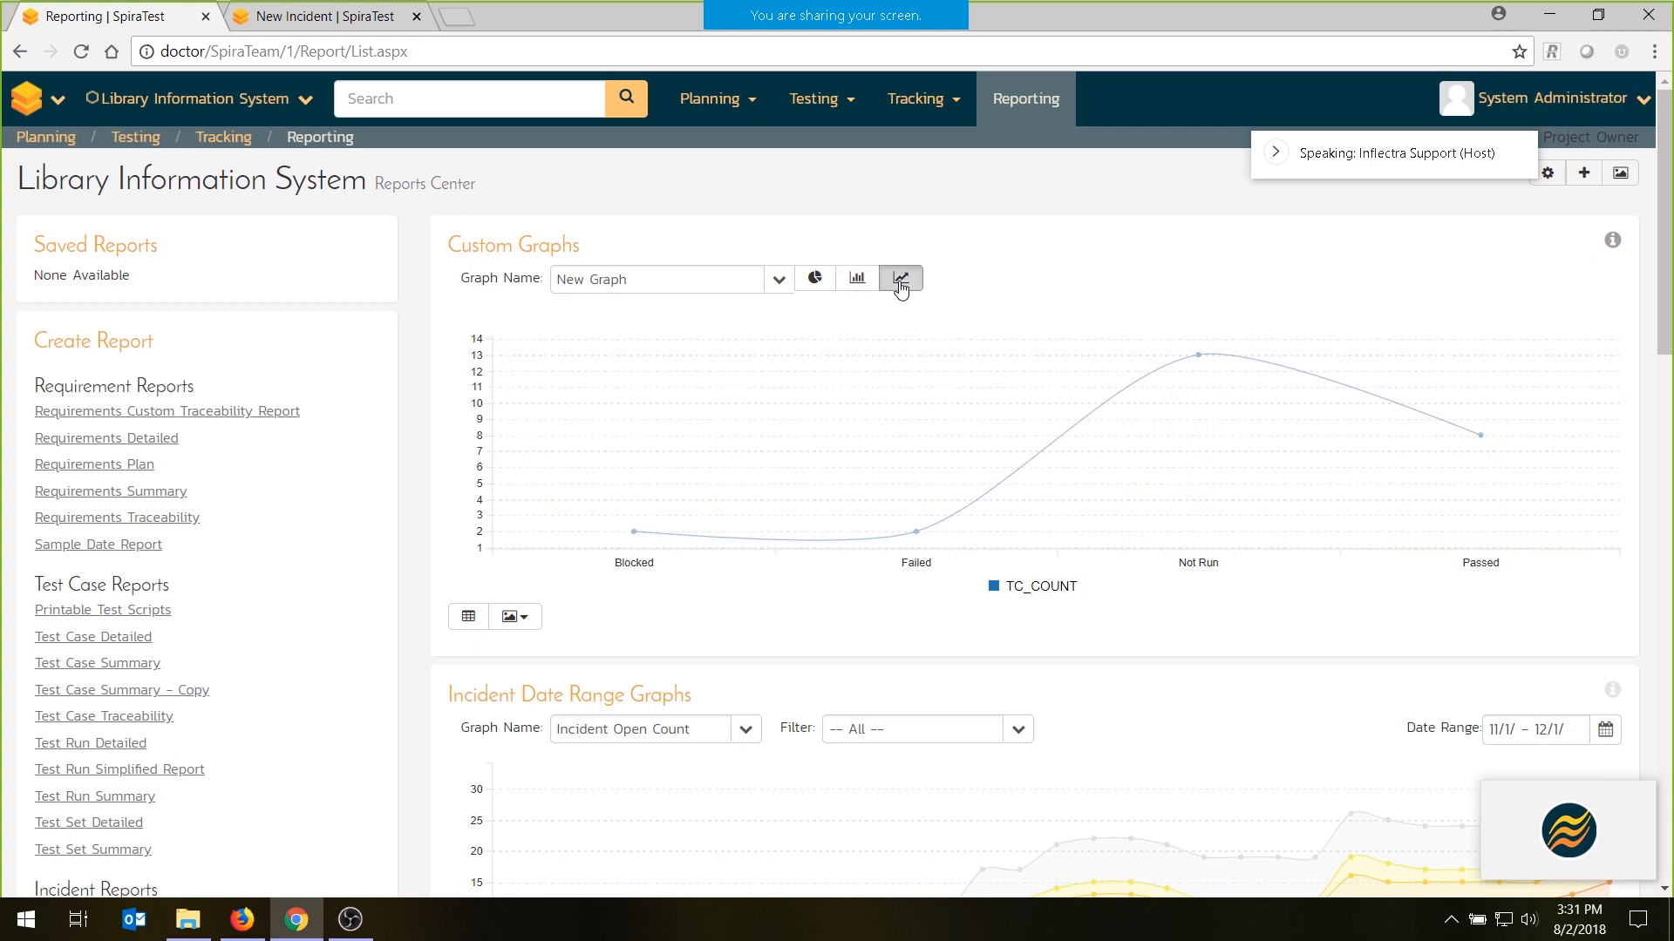
- Display the Test Counts Aggregated custom graph, trying the bar chart view before returning it to a line chart
left_click(776, 288)
left_click(685, 423)
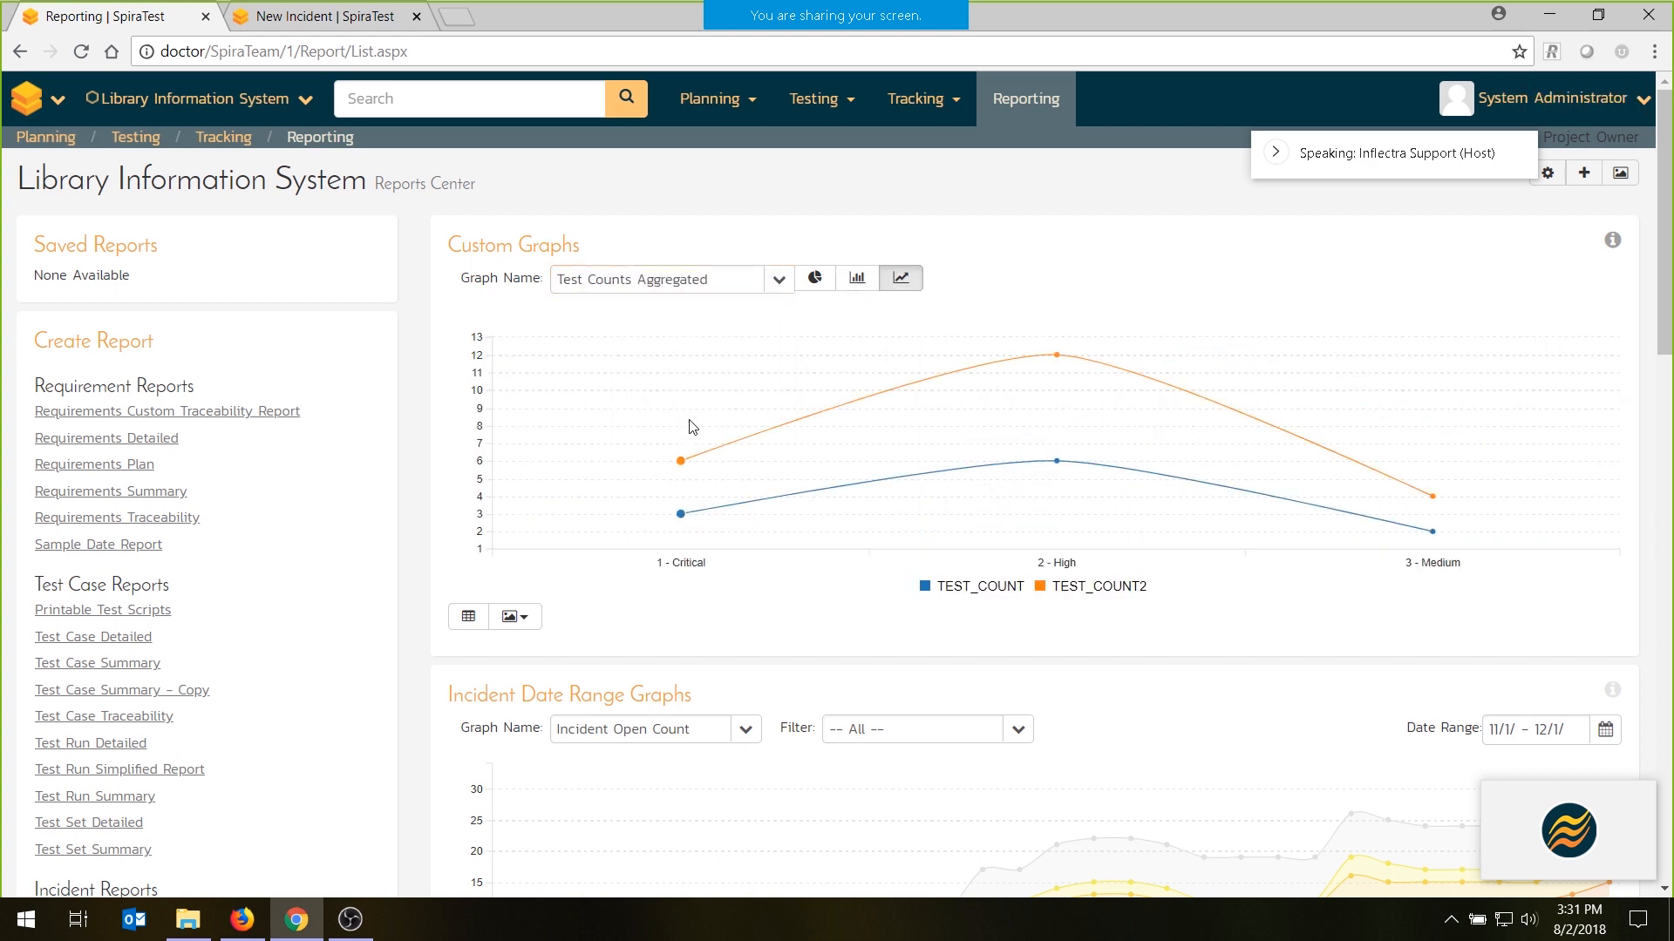
left_click(857, 277)
left_click(898, 277)
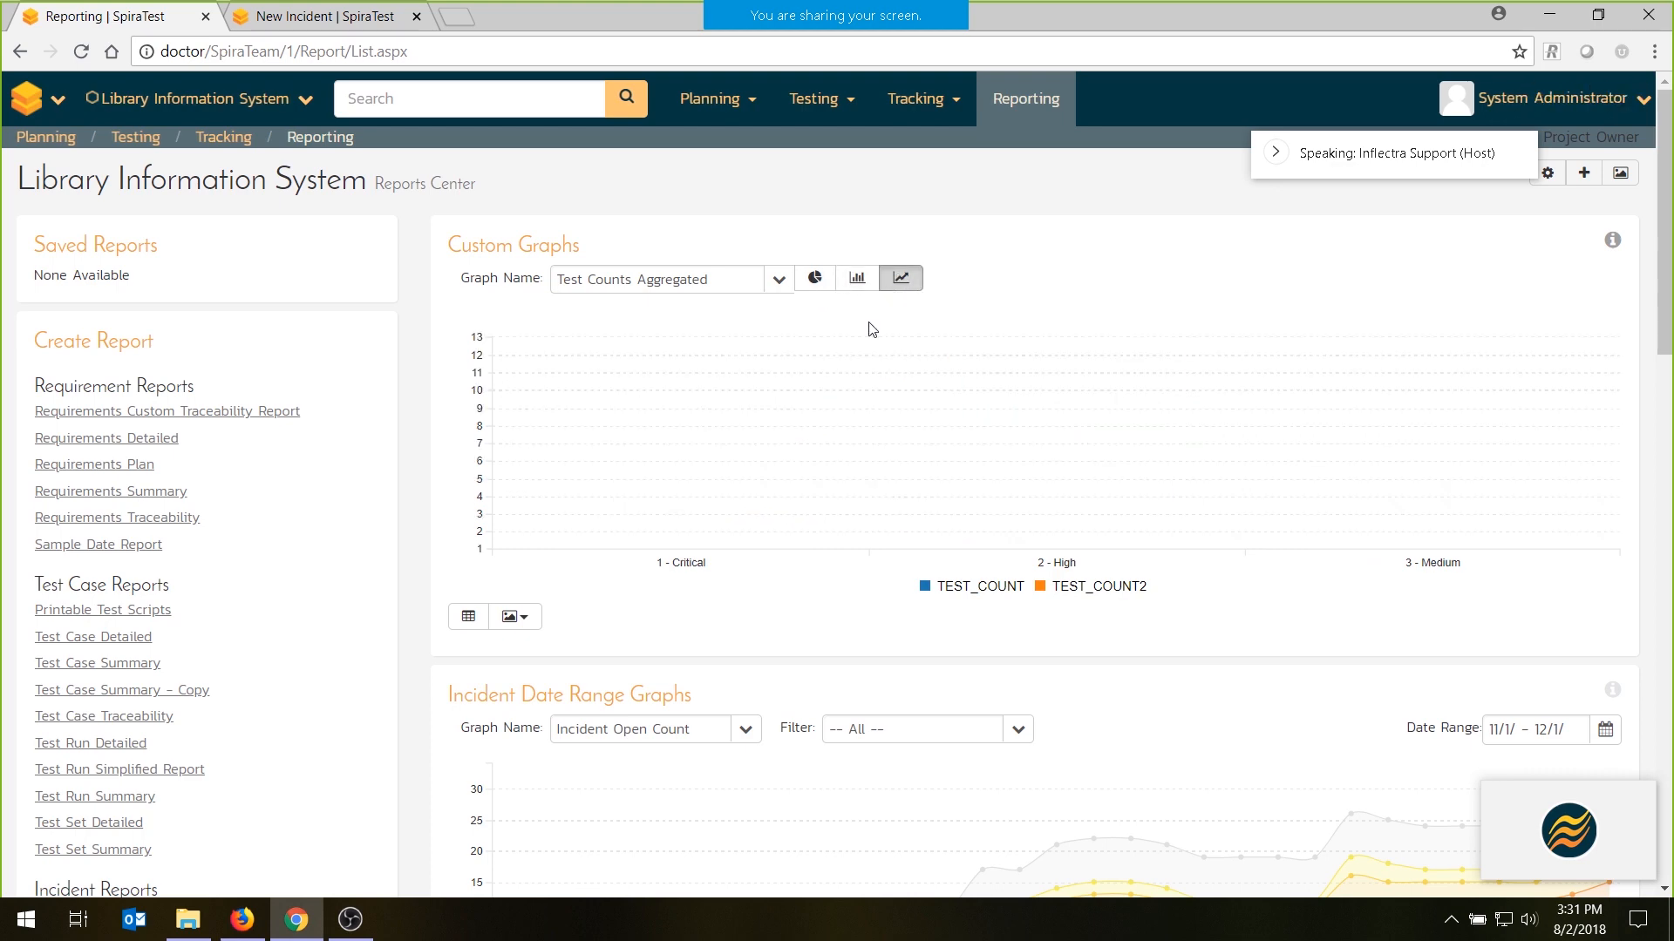
- View the data table behind the Test Counts Aggregated graph and its image export formats
left_click(468, 619)
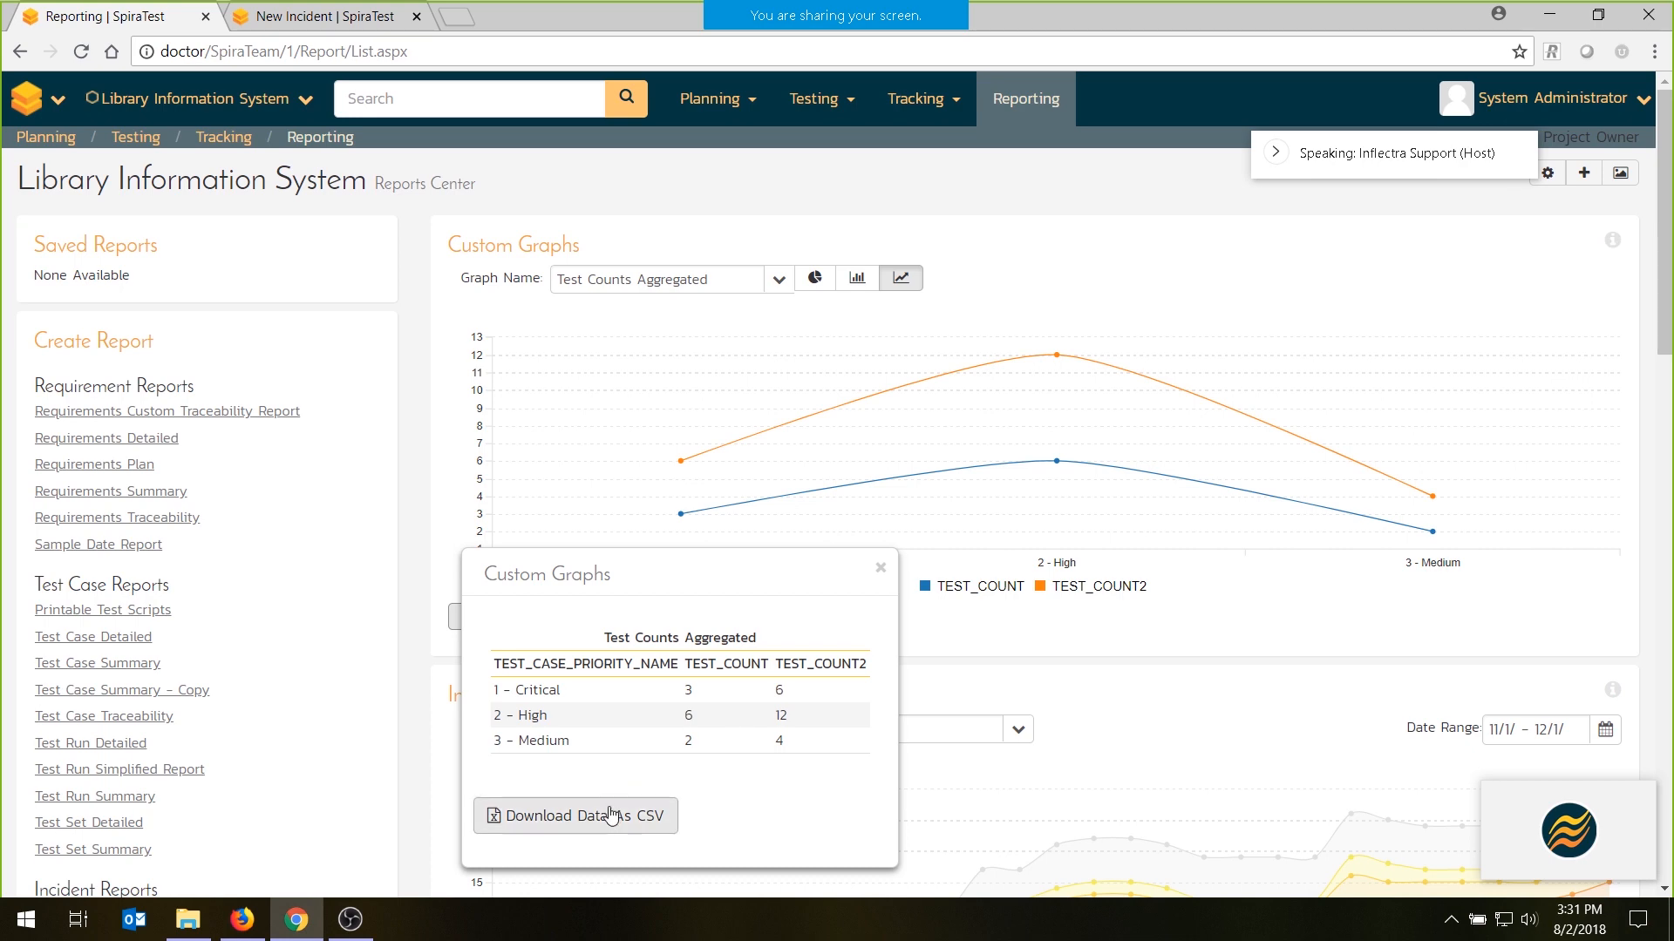
left_click(881, 569)
left_click(515, 618)
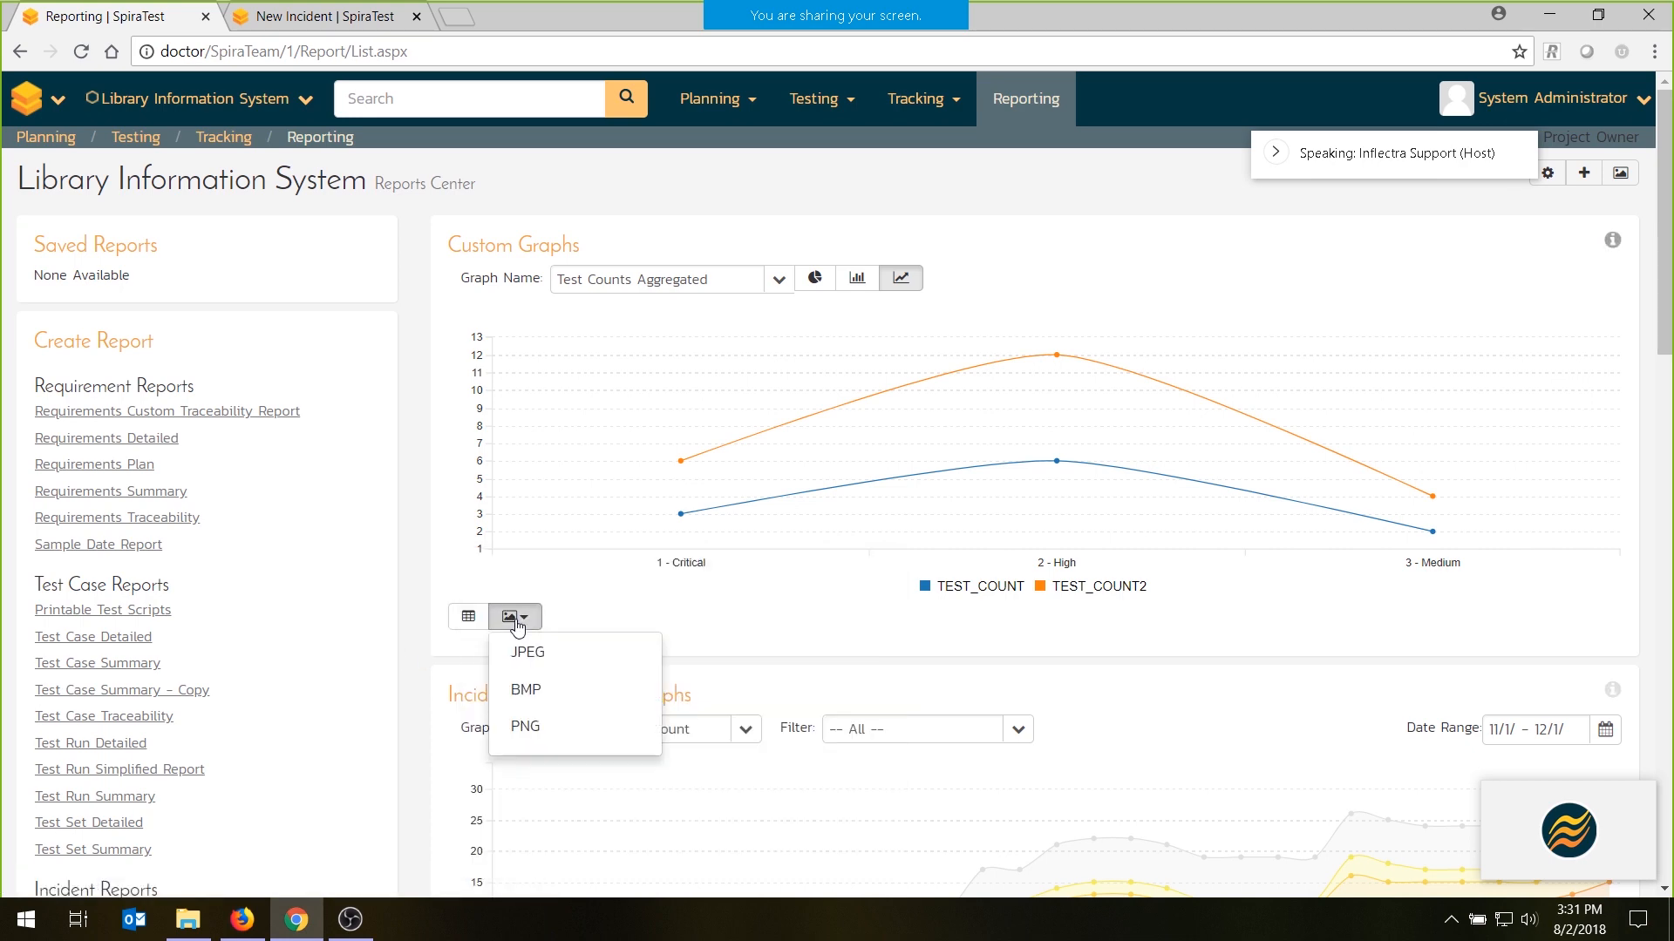
left_click(526, 690)
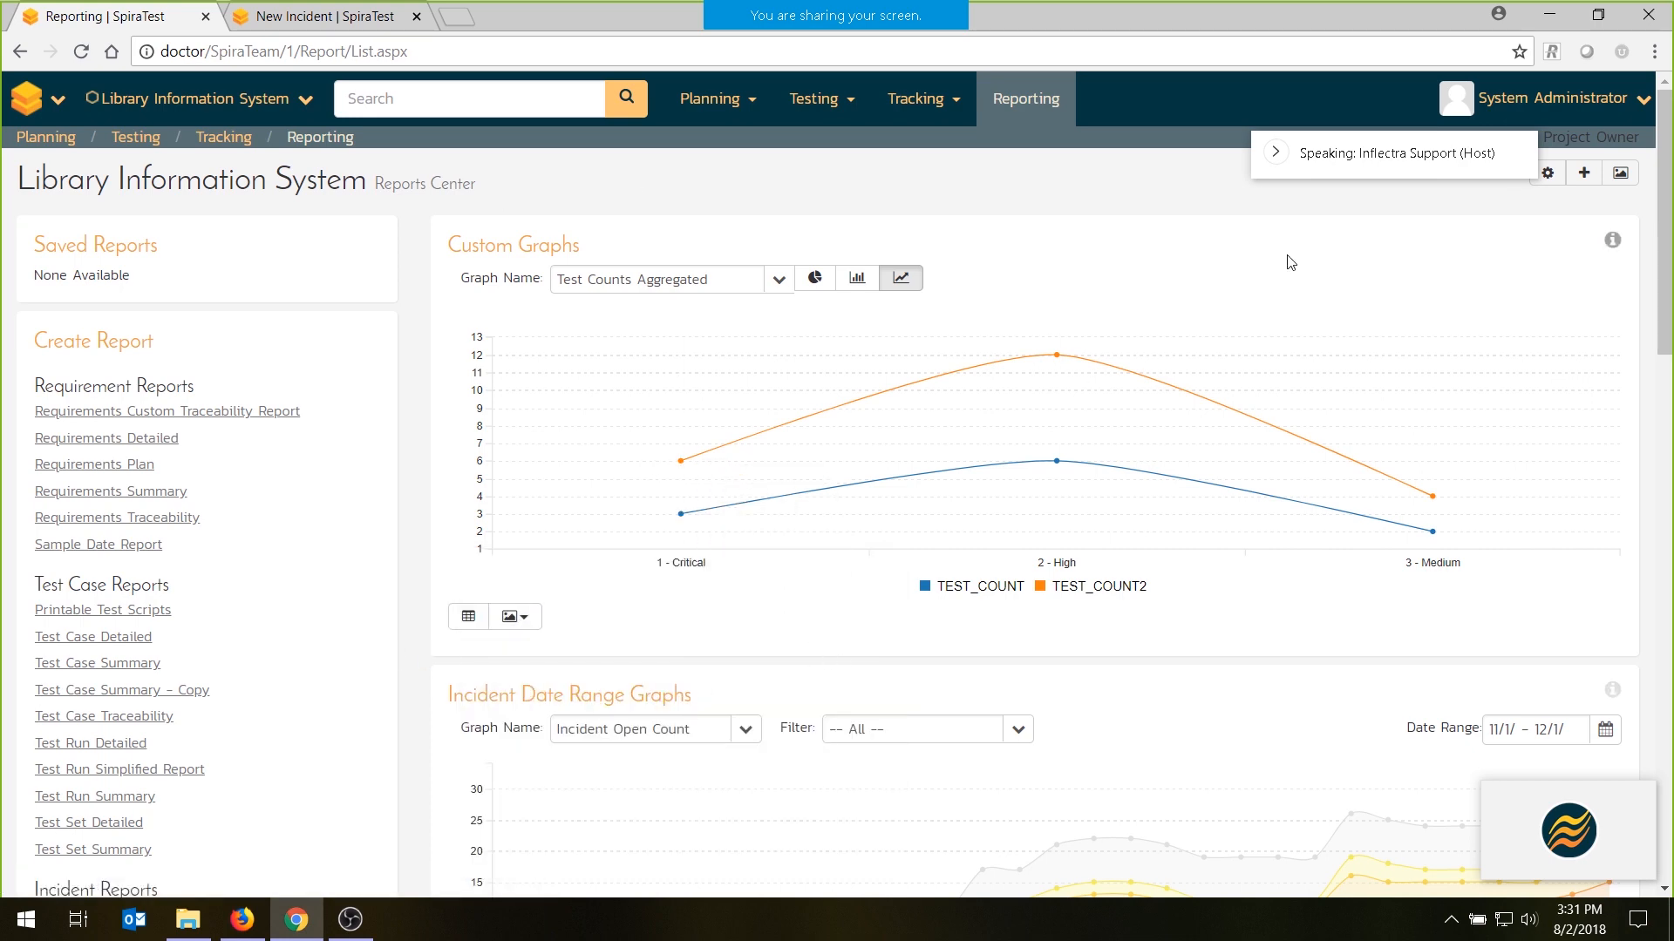
- Examine the incident and testing date range graphs, including the releases available for filtering the testing graph
scroll(1023, 293, "down", 4)
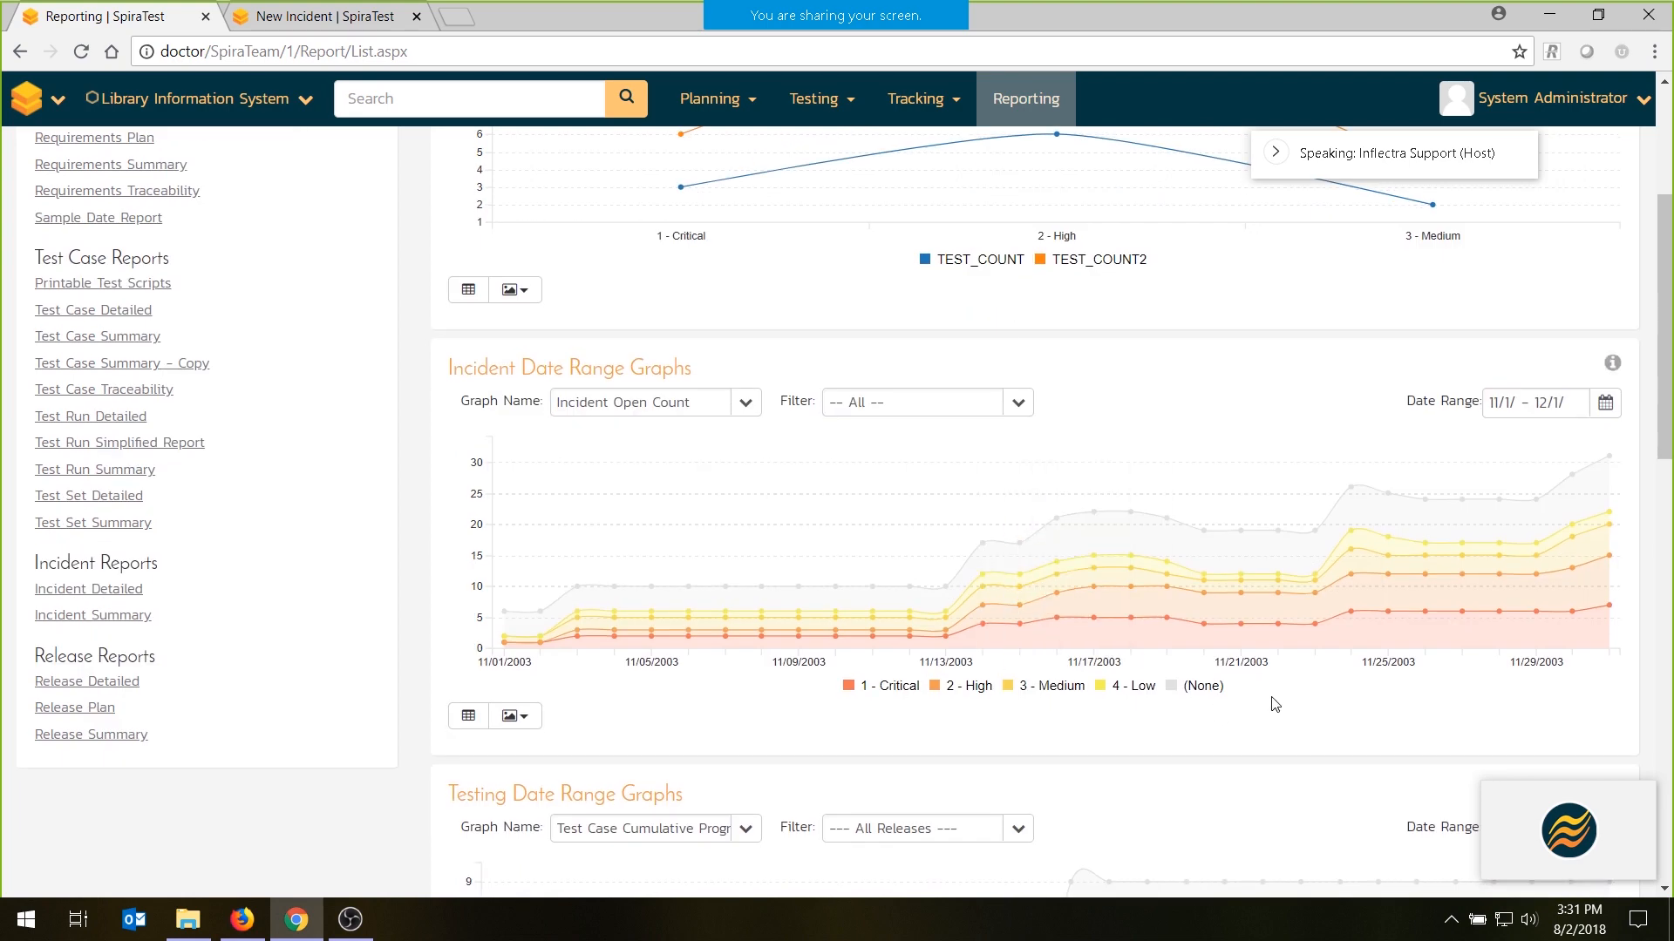
scroll(1275, 711, "down", 3)
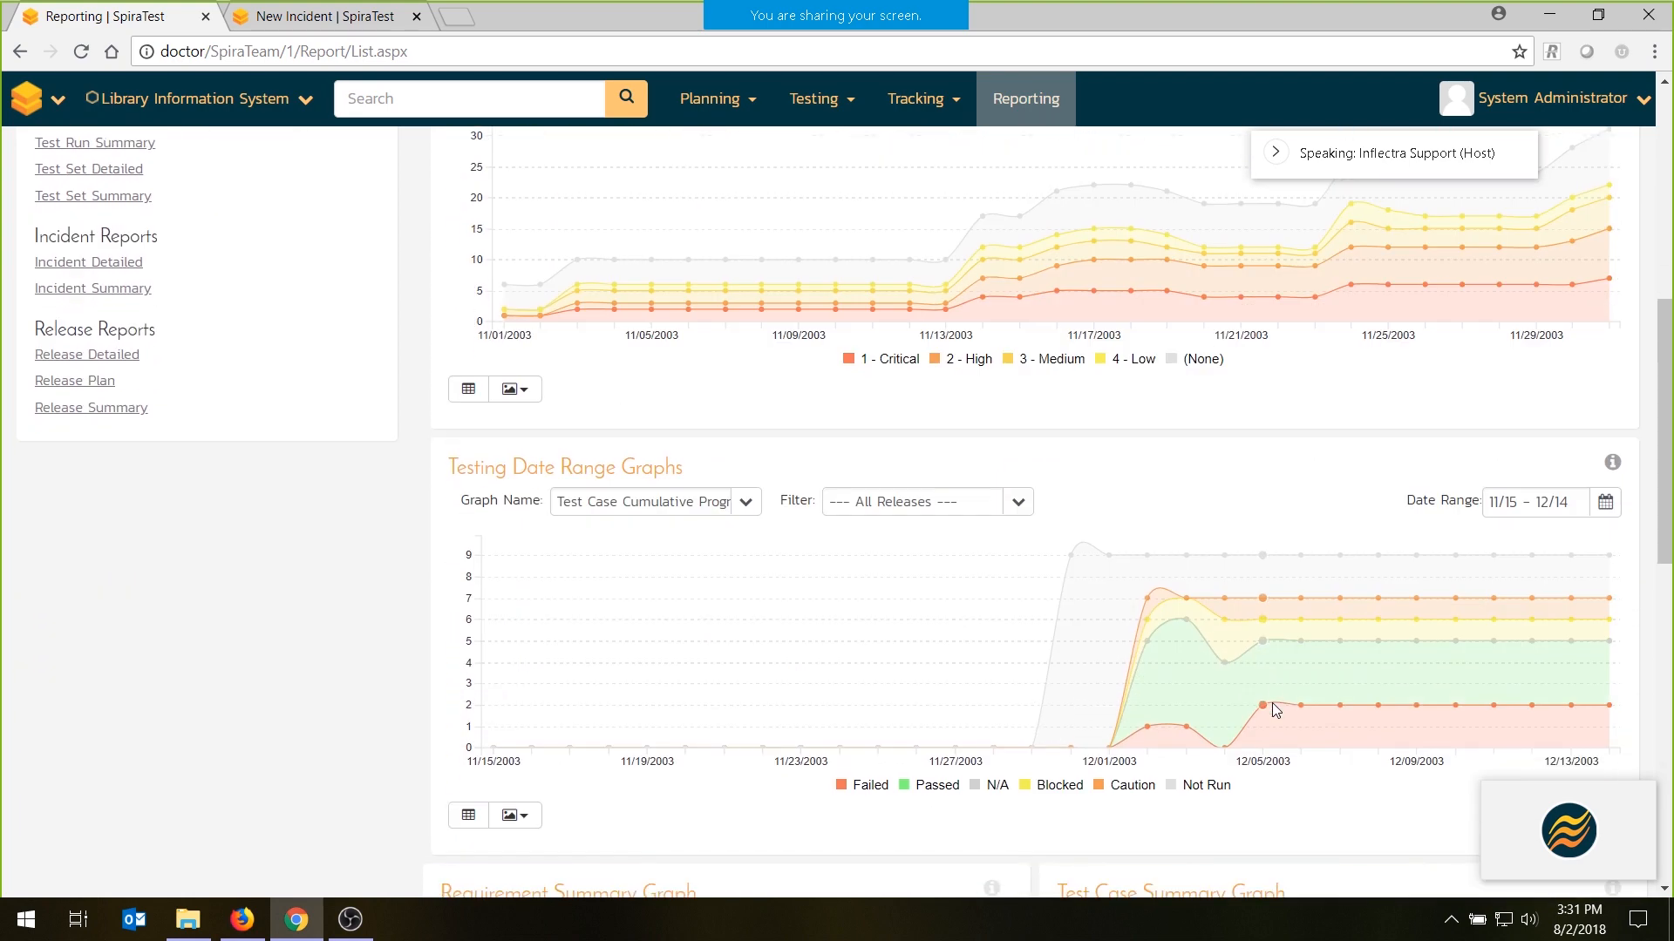
left_click(1017, 502)
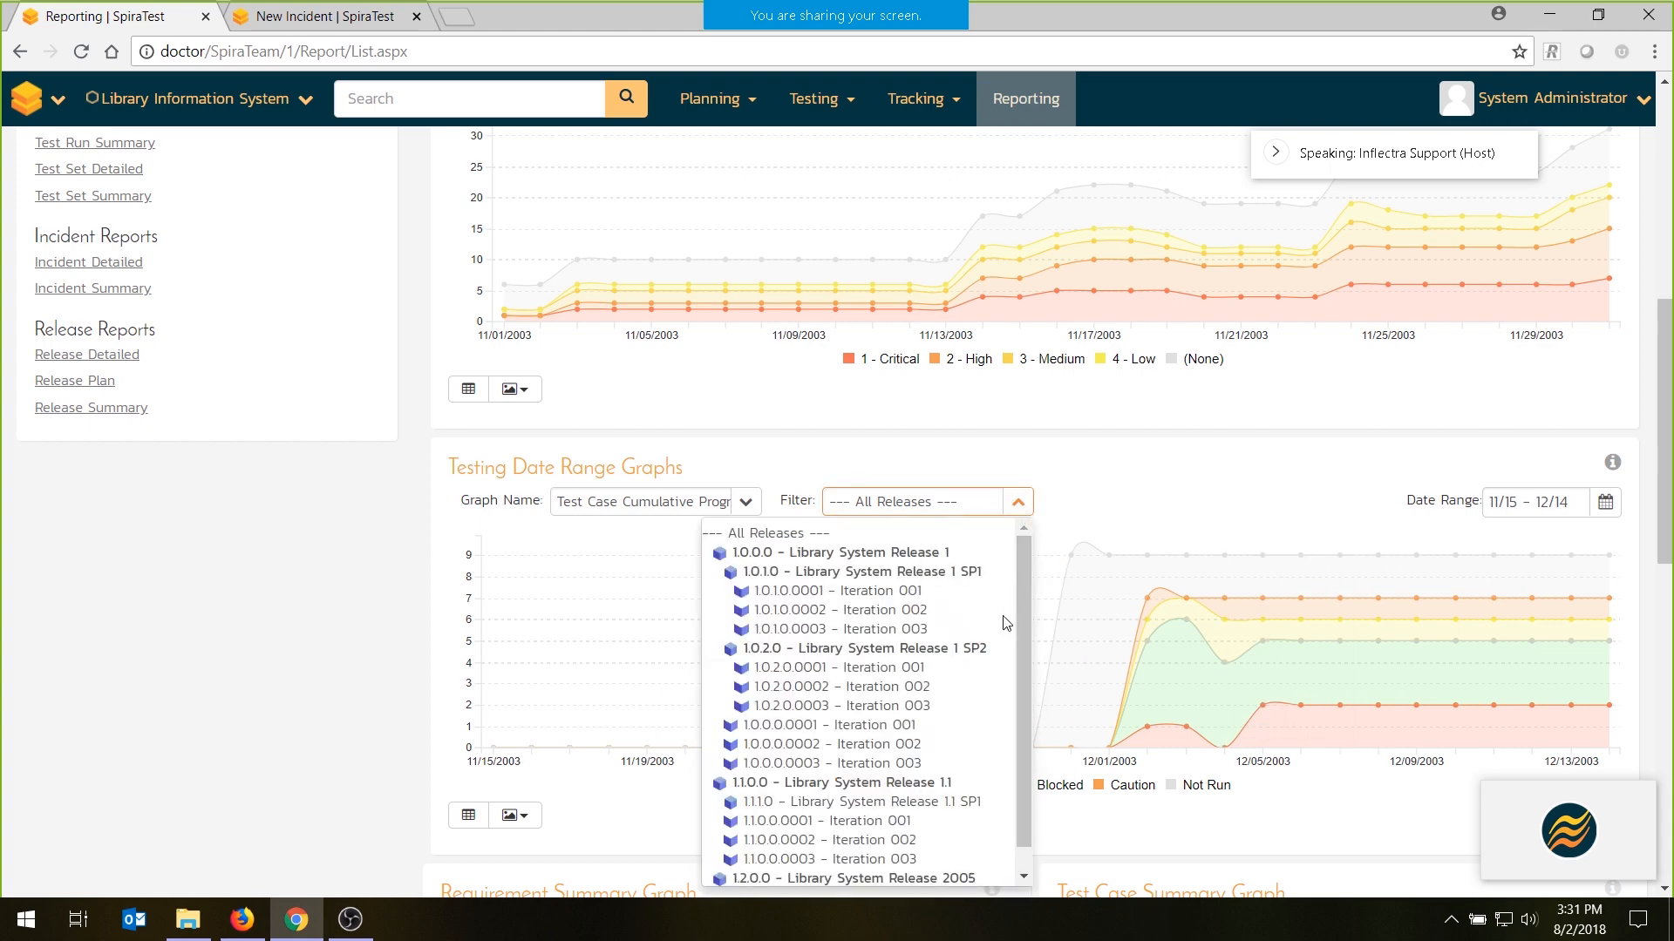
left_click(727, 498)
left_click(853, 450)
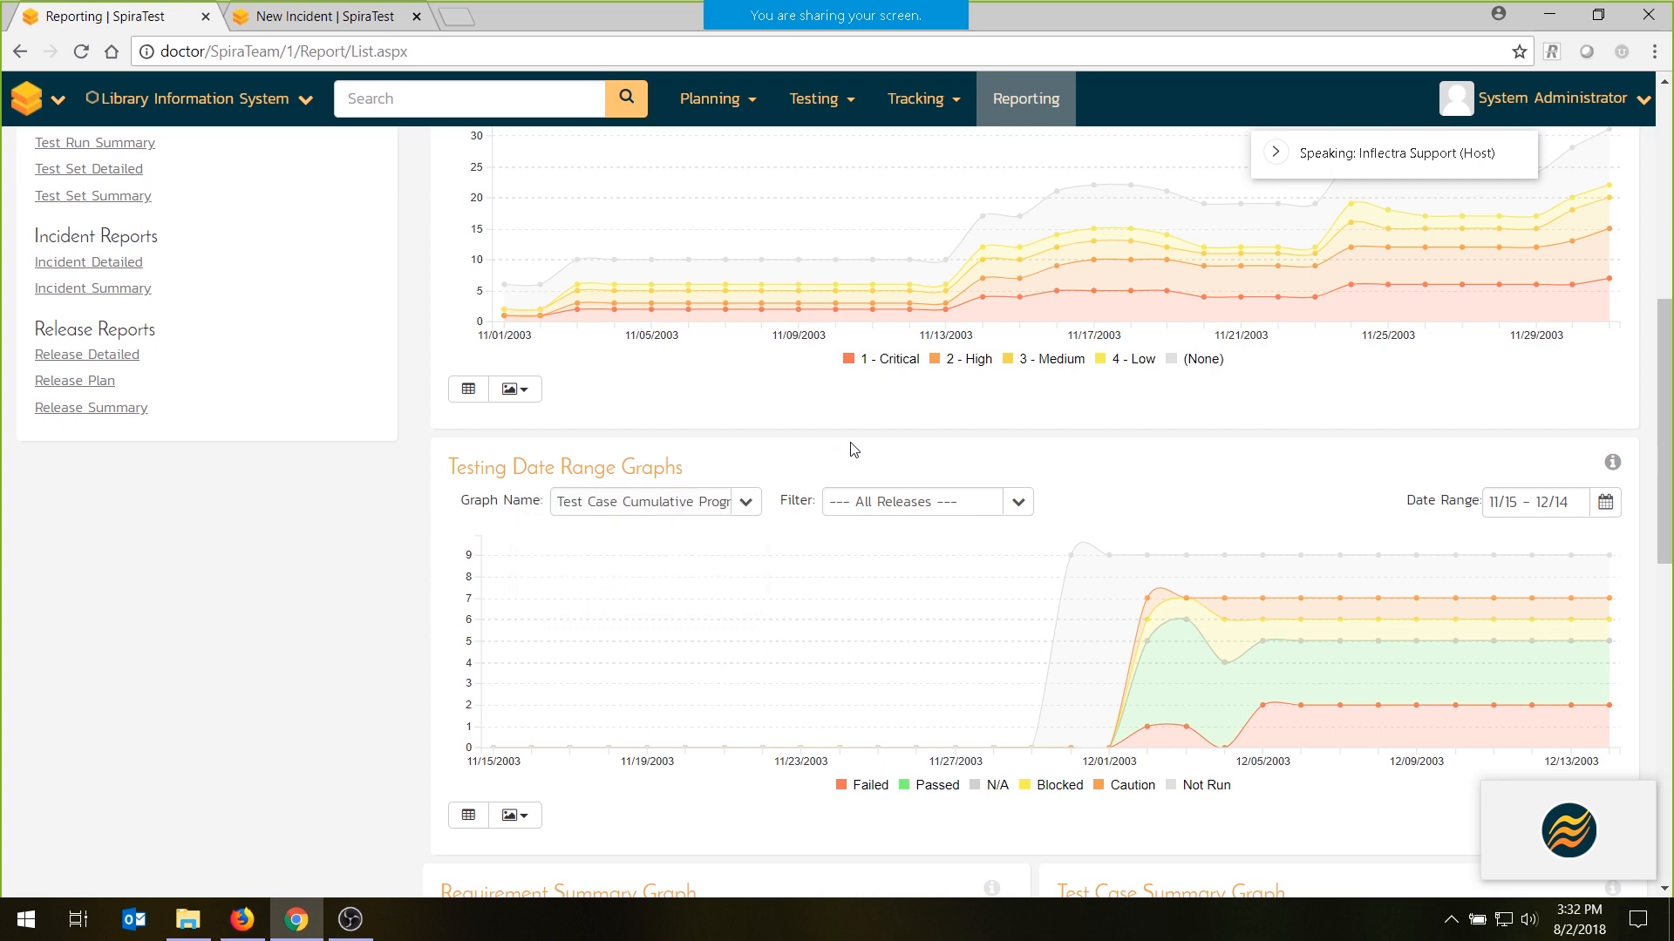
- Group the Requirement Summary Graph by Difficulty and finally by Release
scroll(853, 450, "down", 5)
scroll(854, 449, "down", 3)
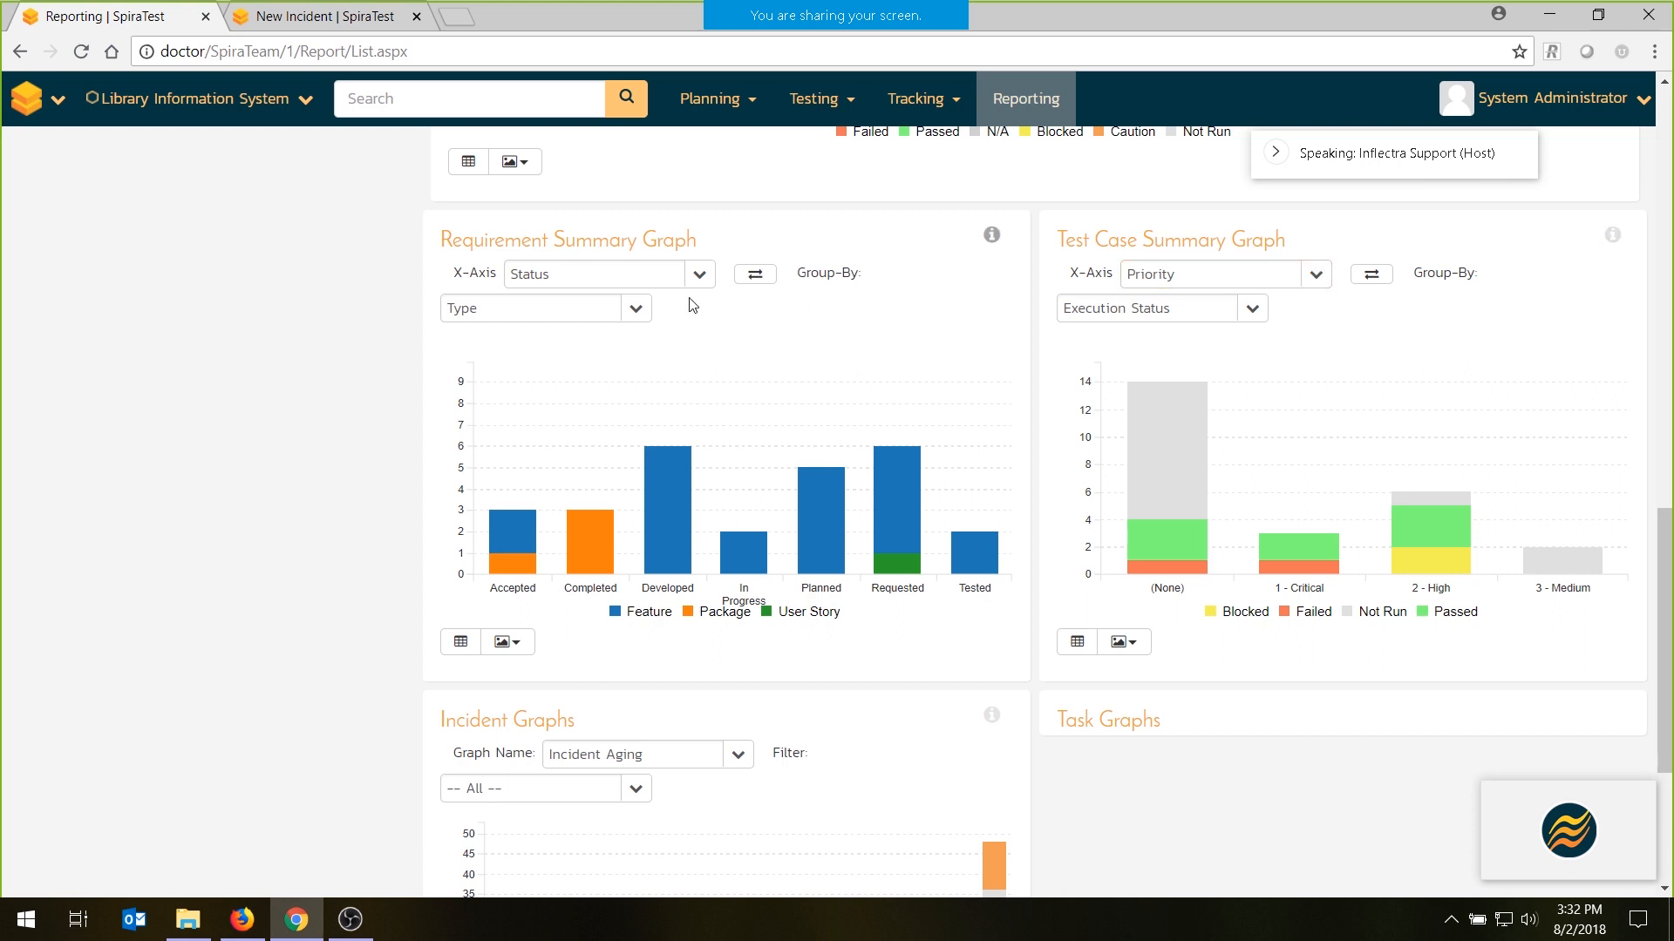
left_click(634, 310)
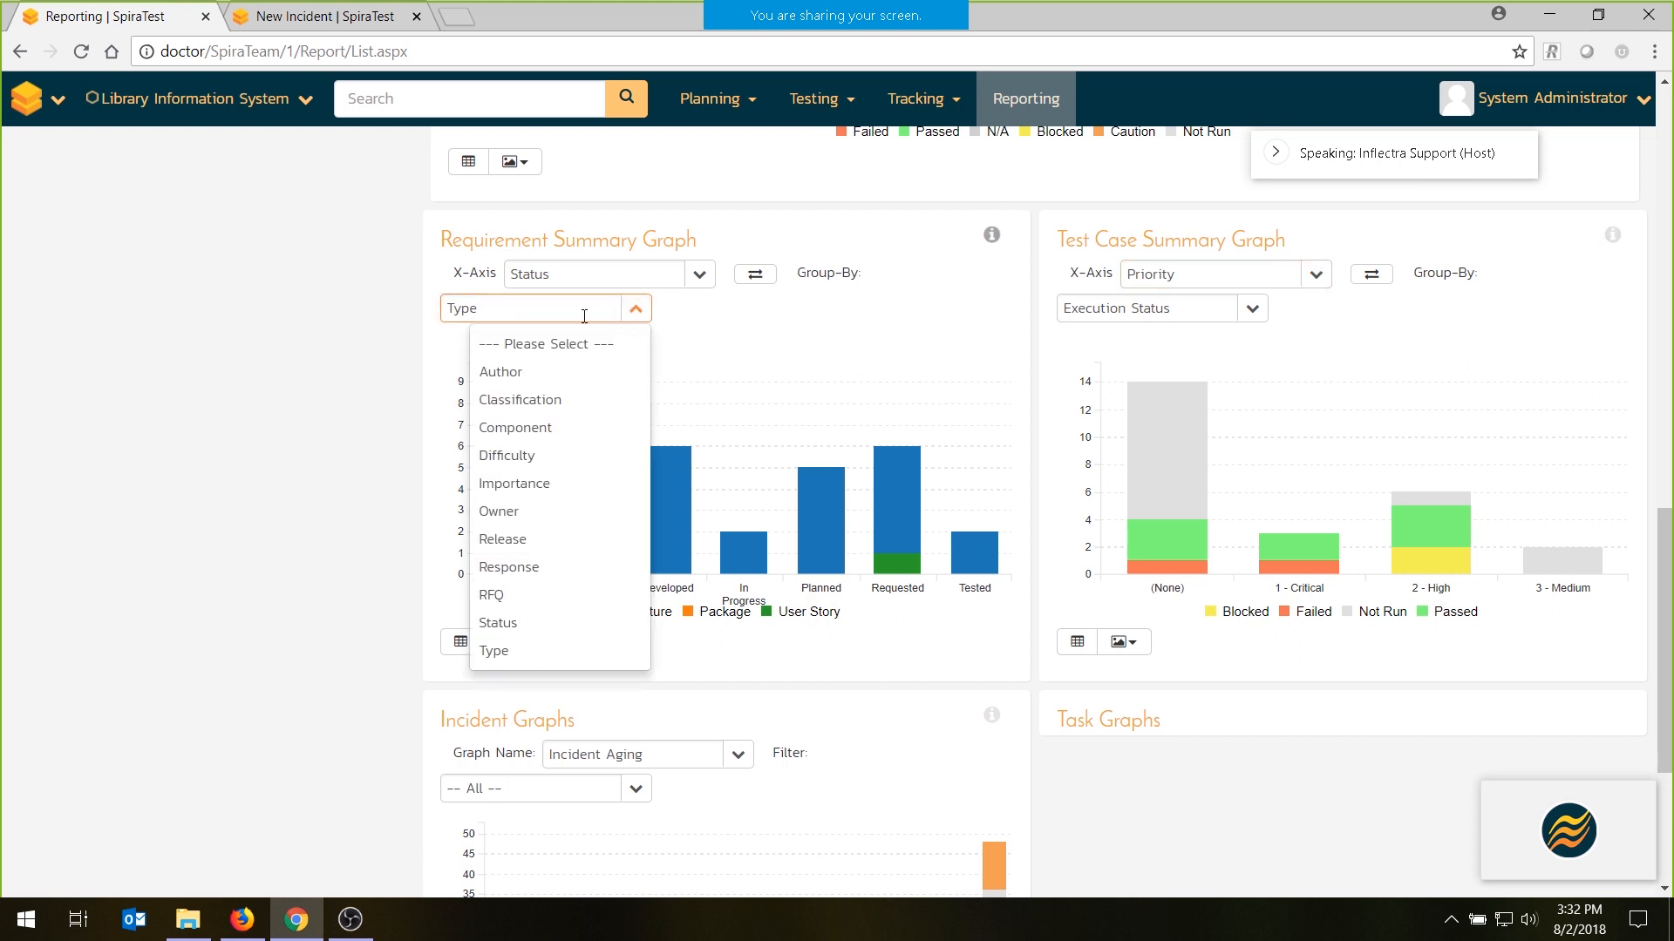
left_click(523, 454)
left_click(637, 311)
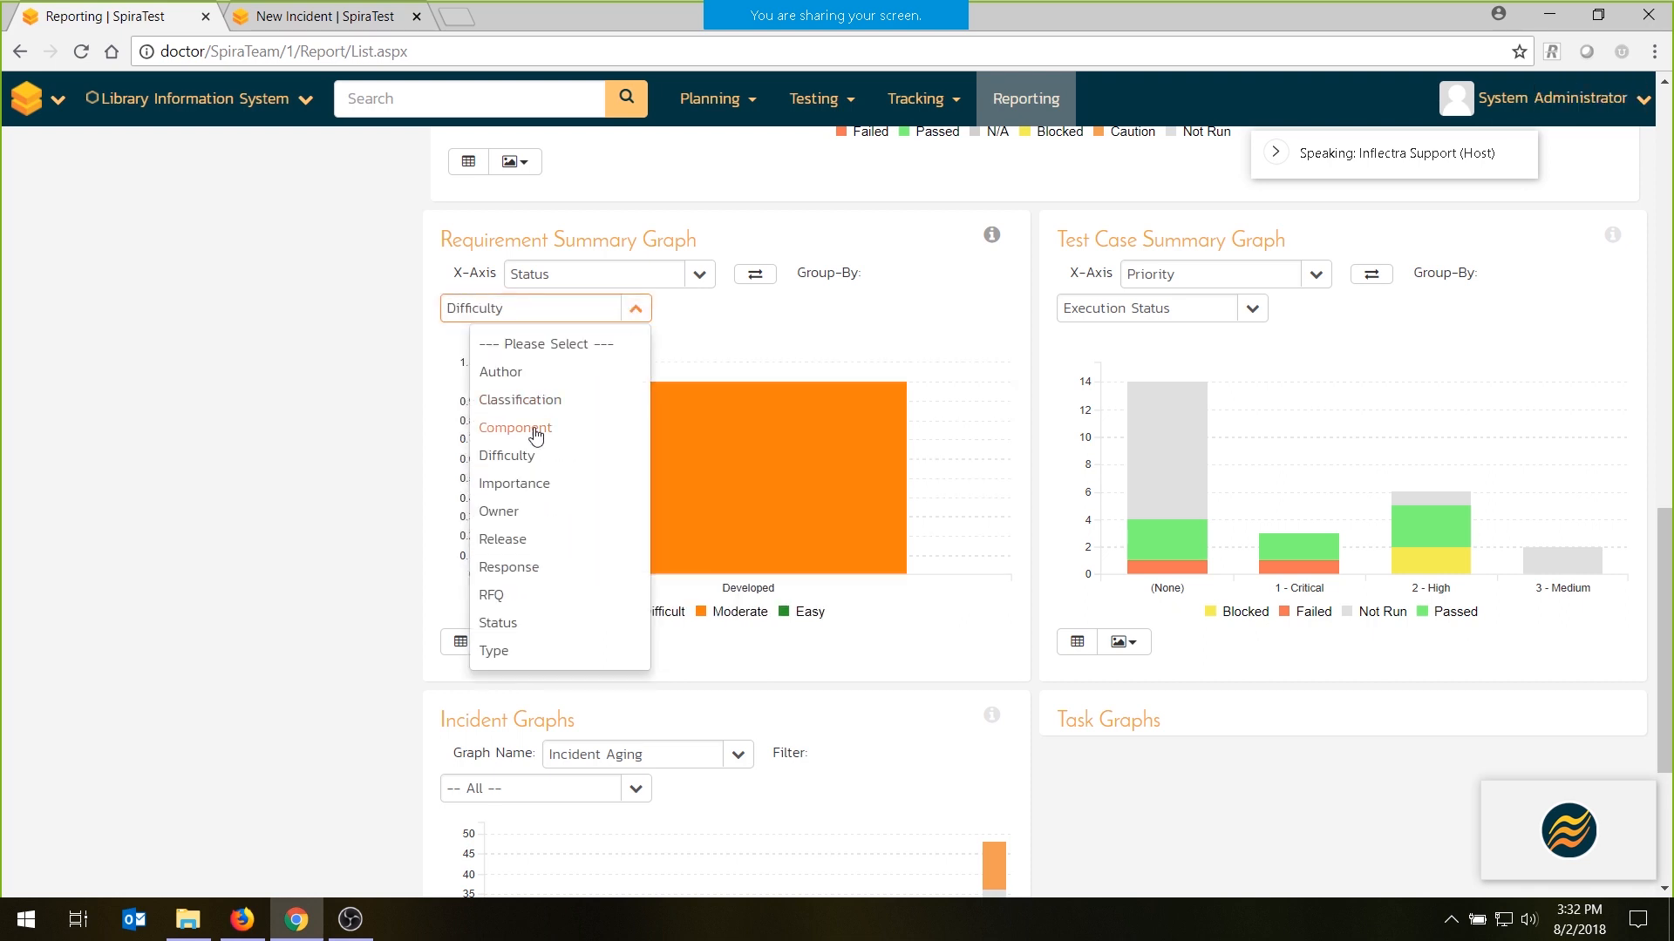
left_click(512, 538)
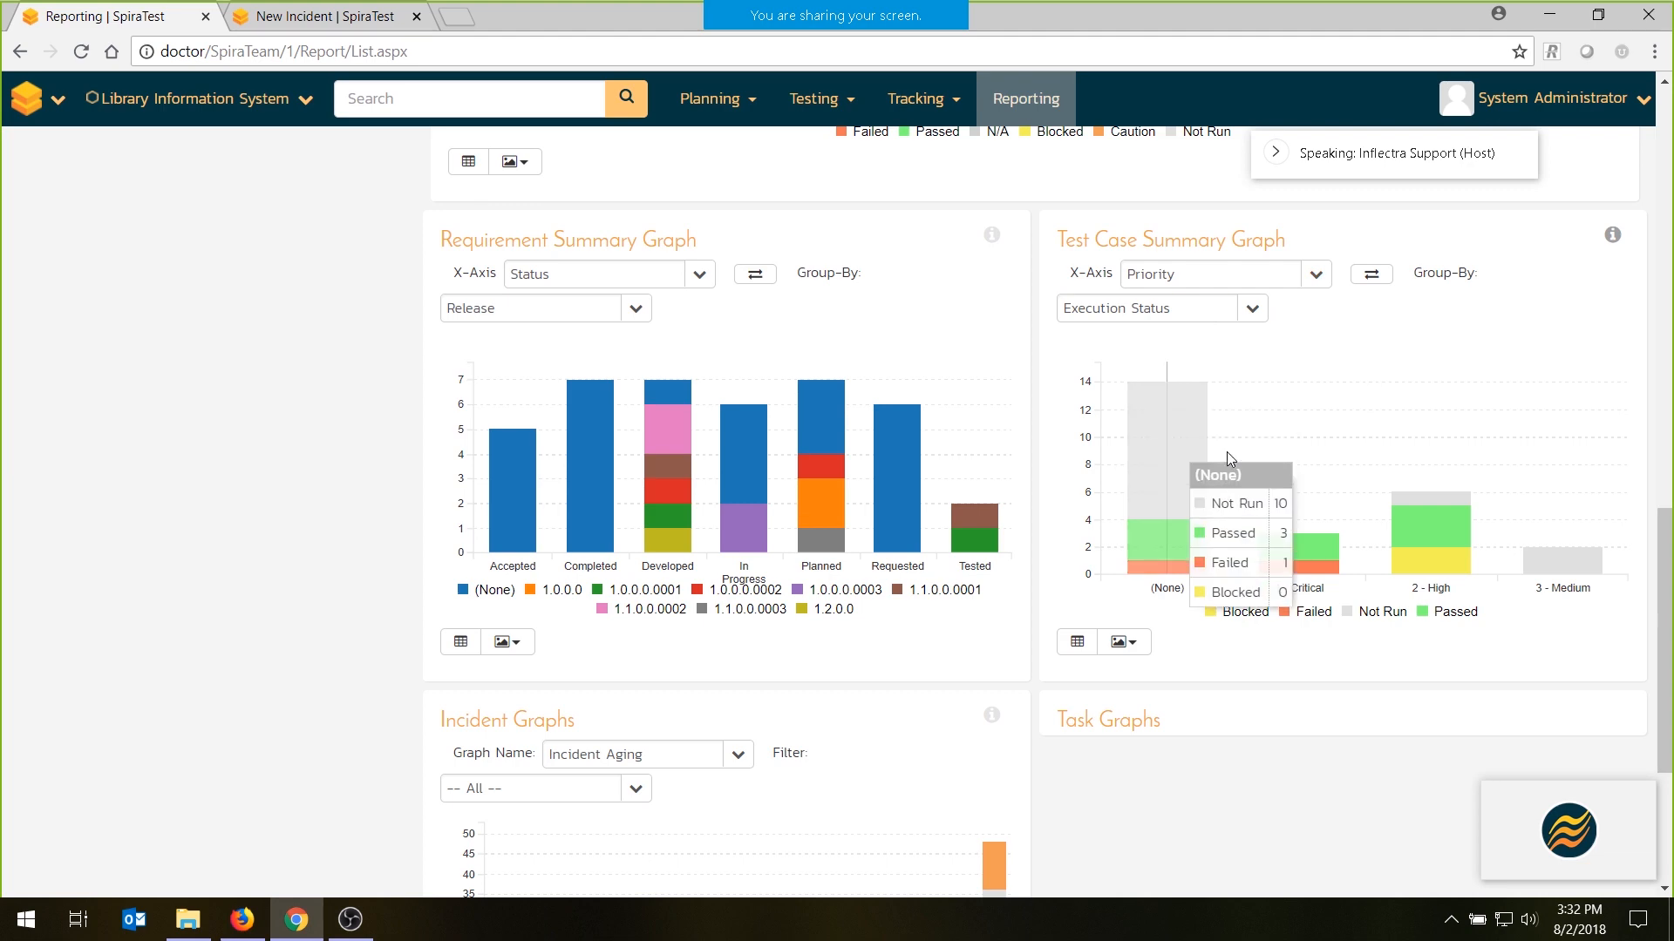
- Open the Requirements Traceability report configuration and filter the requirements by status Developed, Tested and Completed
scroll(759, 374, "up", 15)
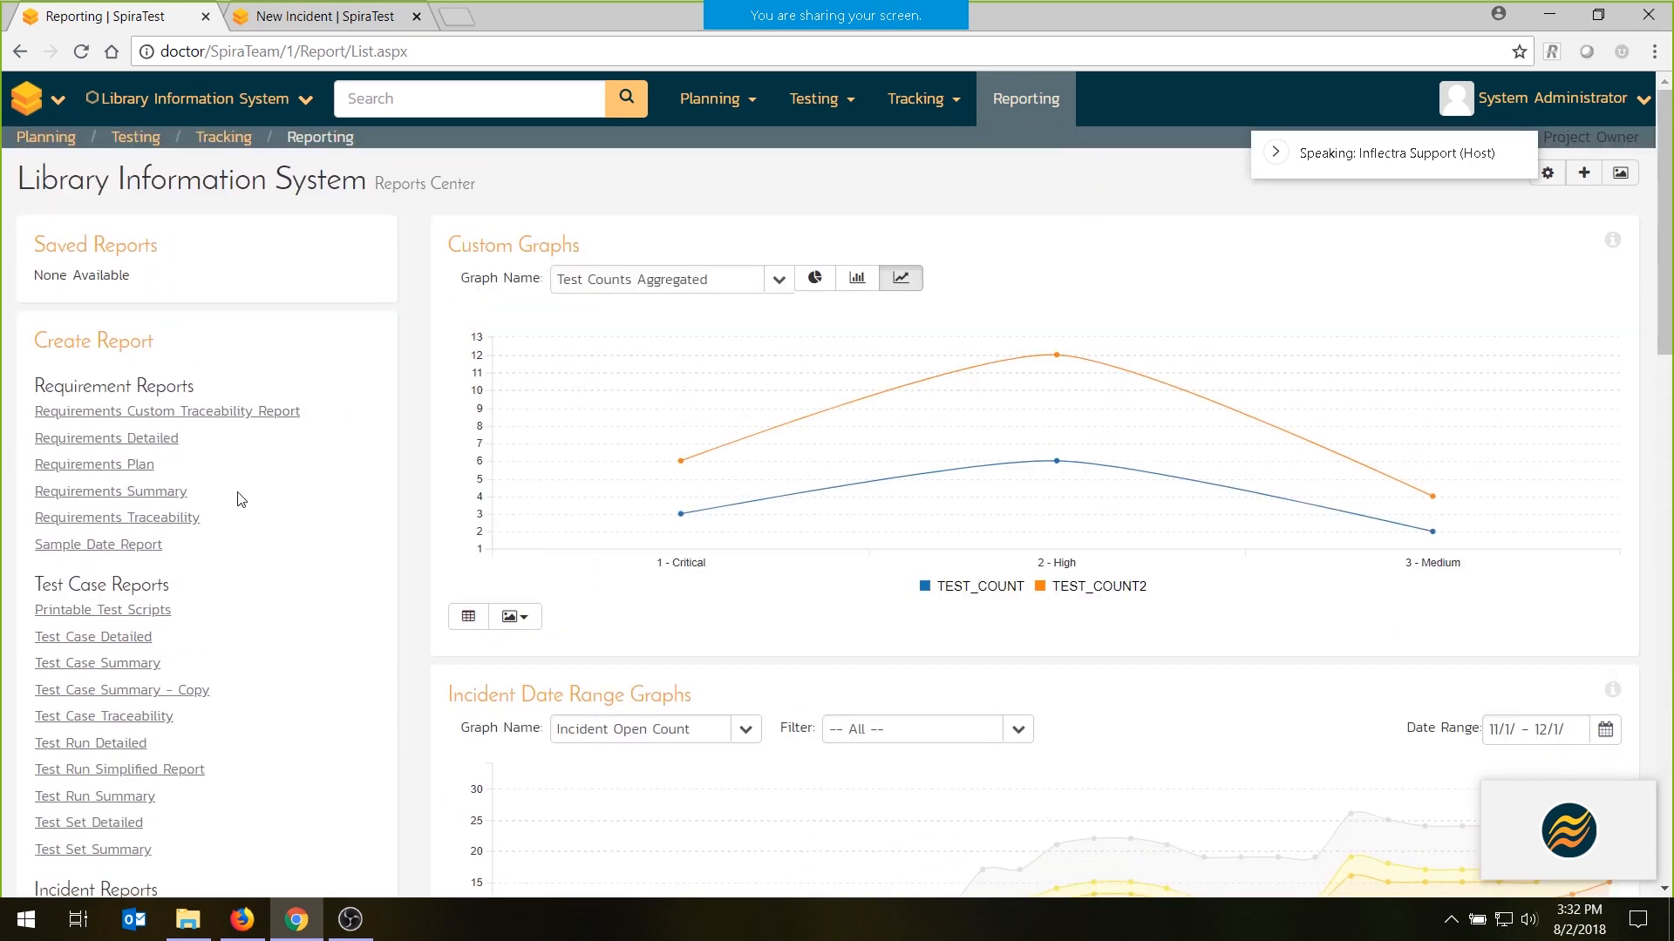
left_click(167, 520)
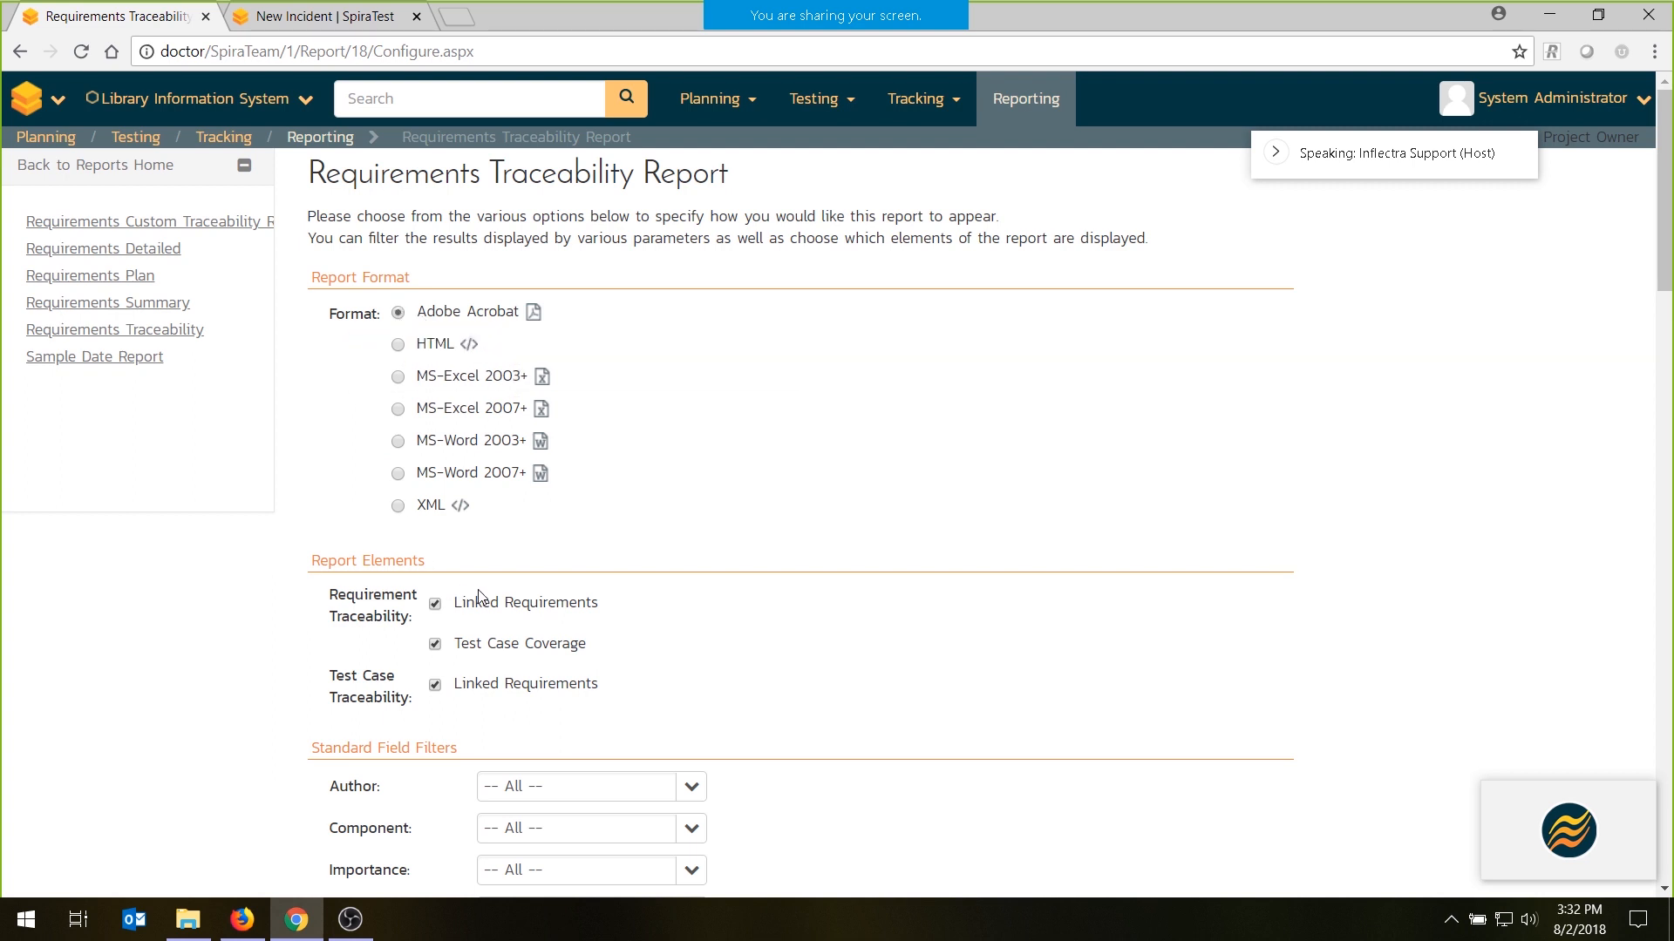
scroll(624, 567, "down", 3)
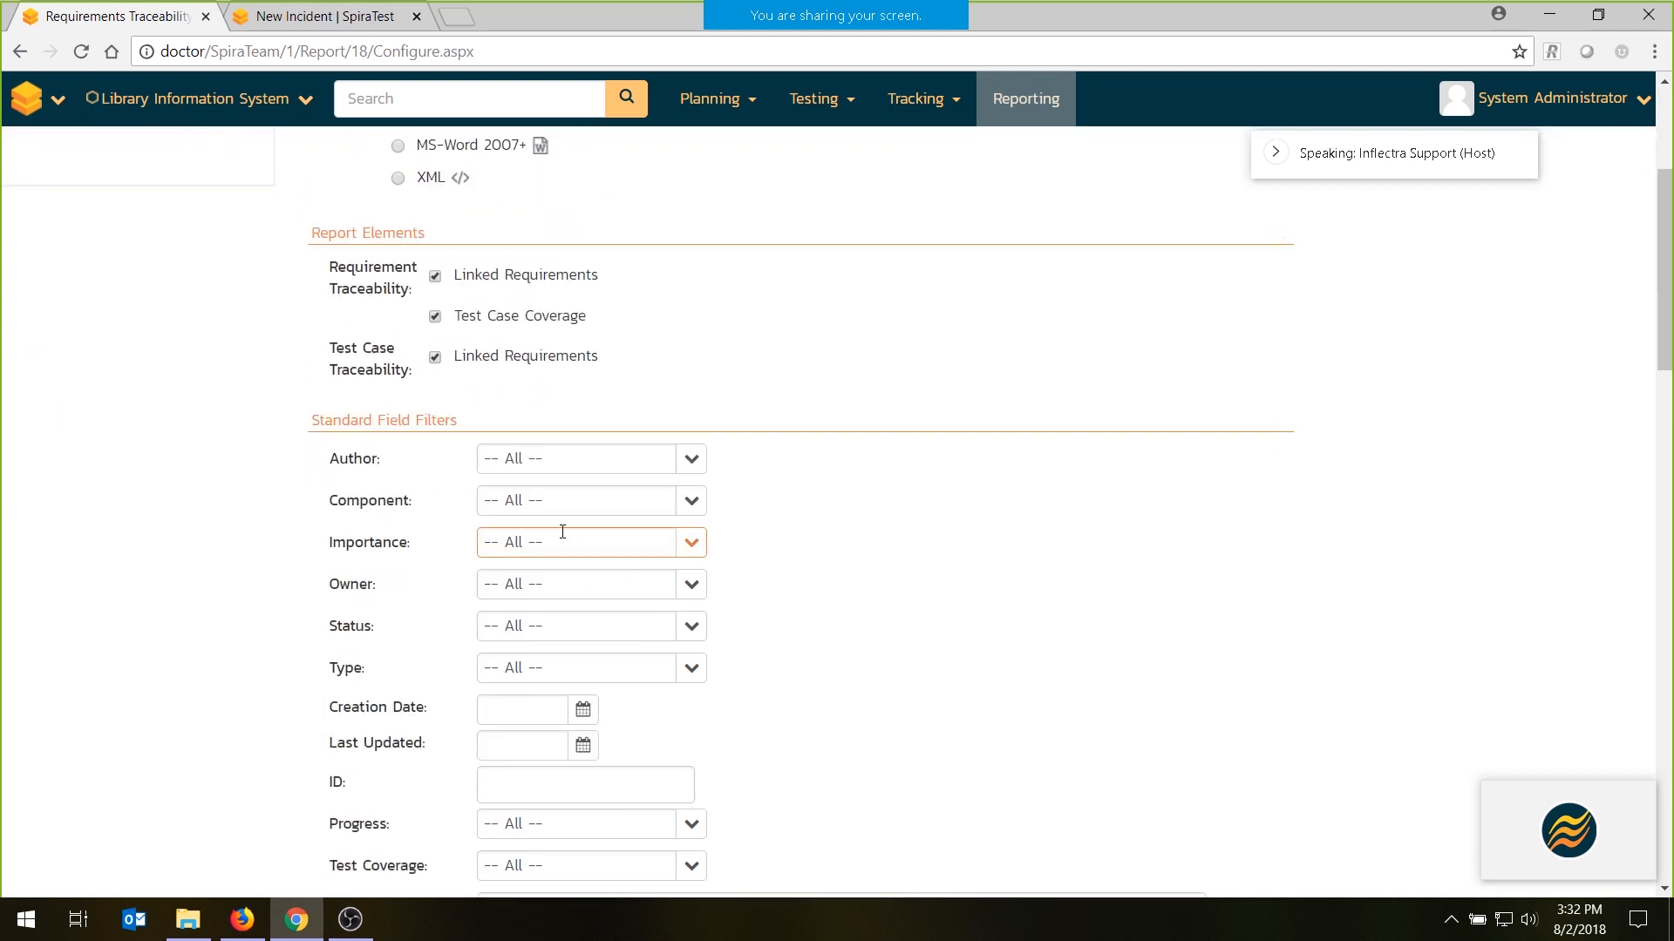
scroll(346, 429, "down", 1)
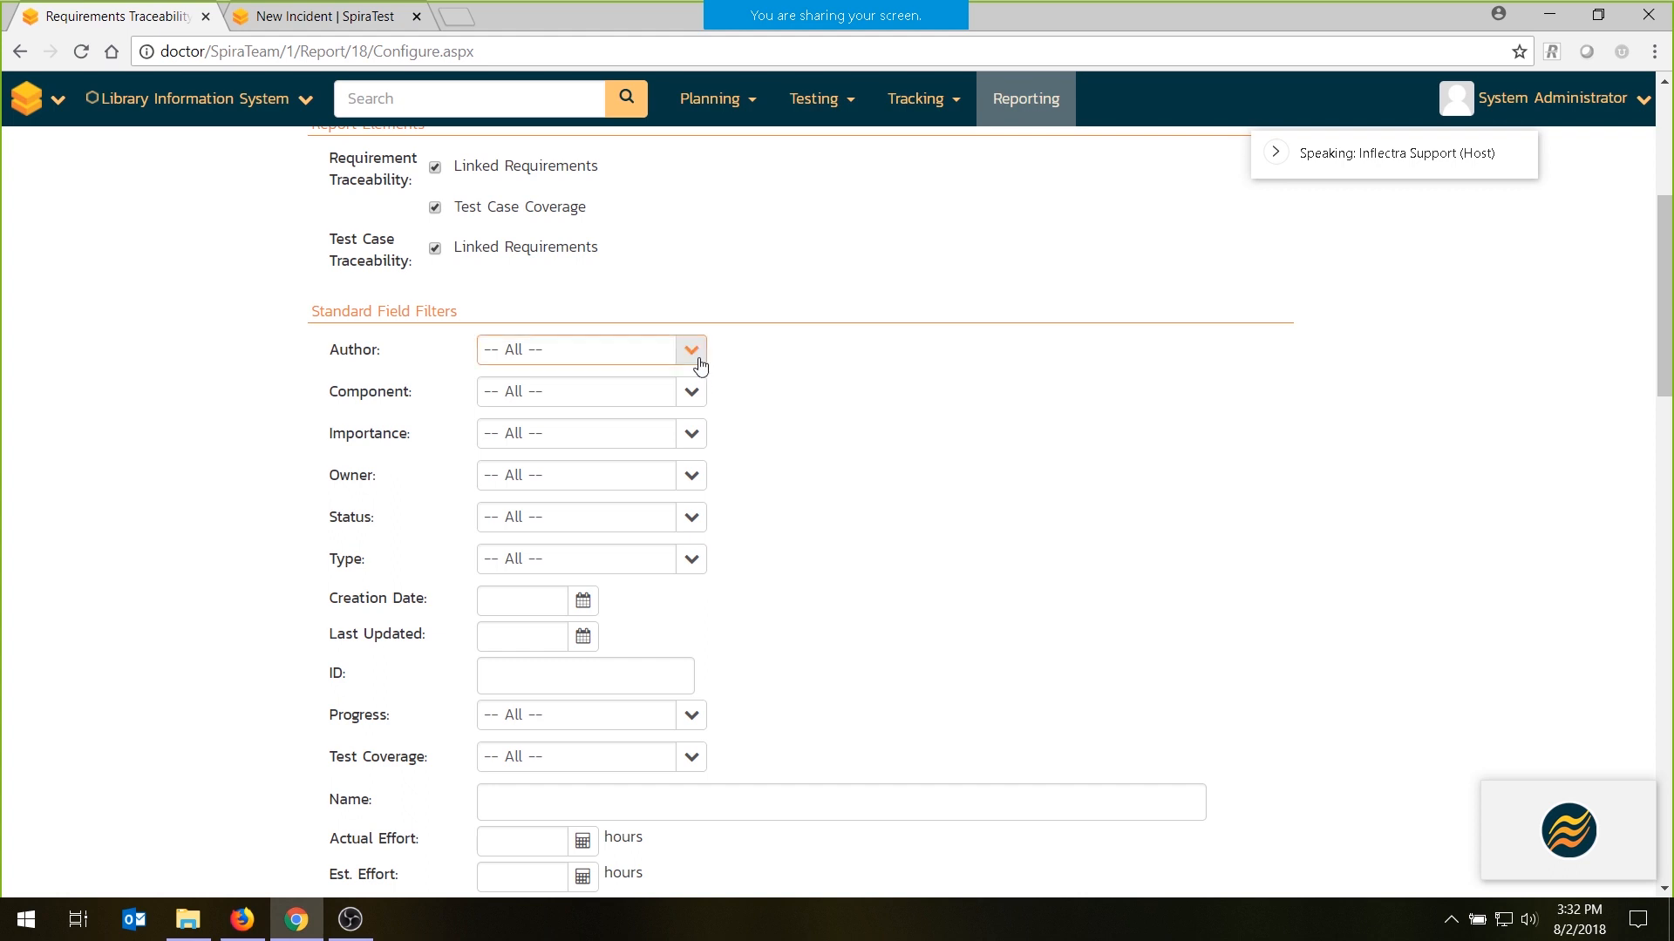
left_click(689, 518)
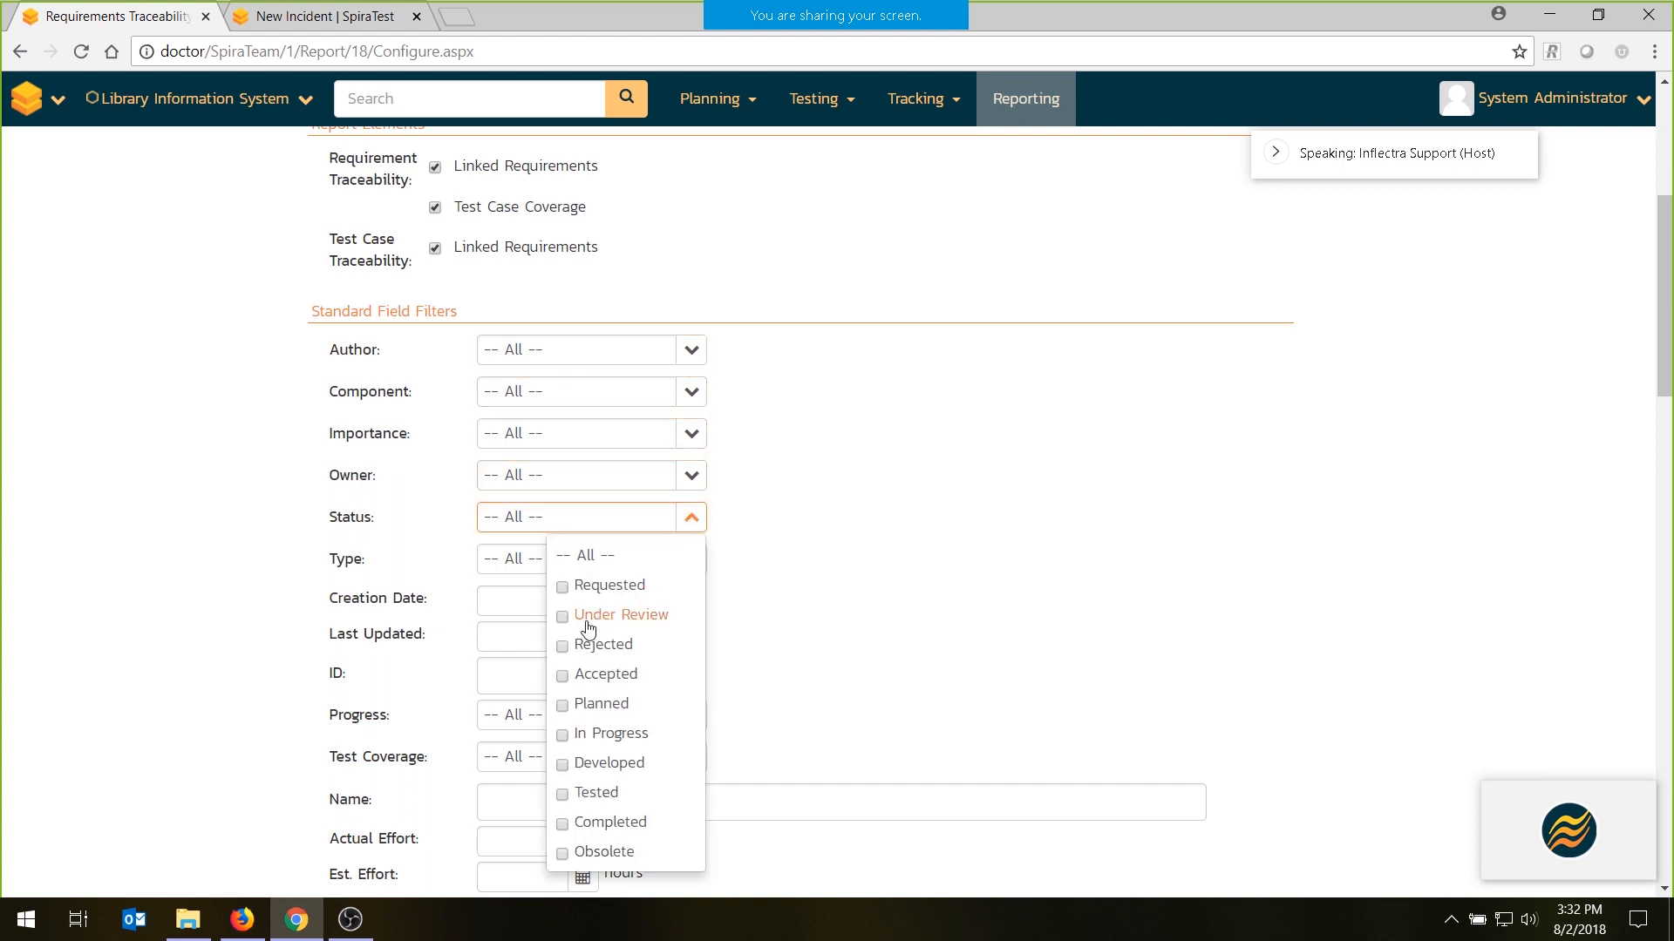
left_click(562, 764)
left_click(563, 794)
left_click(563, 825)
left_click(885, 641)
- Create the Requirements Traceability report with the remaining preset options, leaving the report name empty
scroll(885, 641, "down", 15)
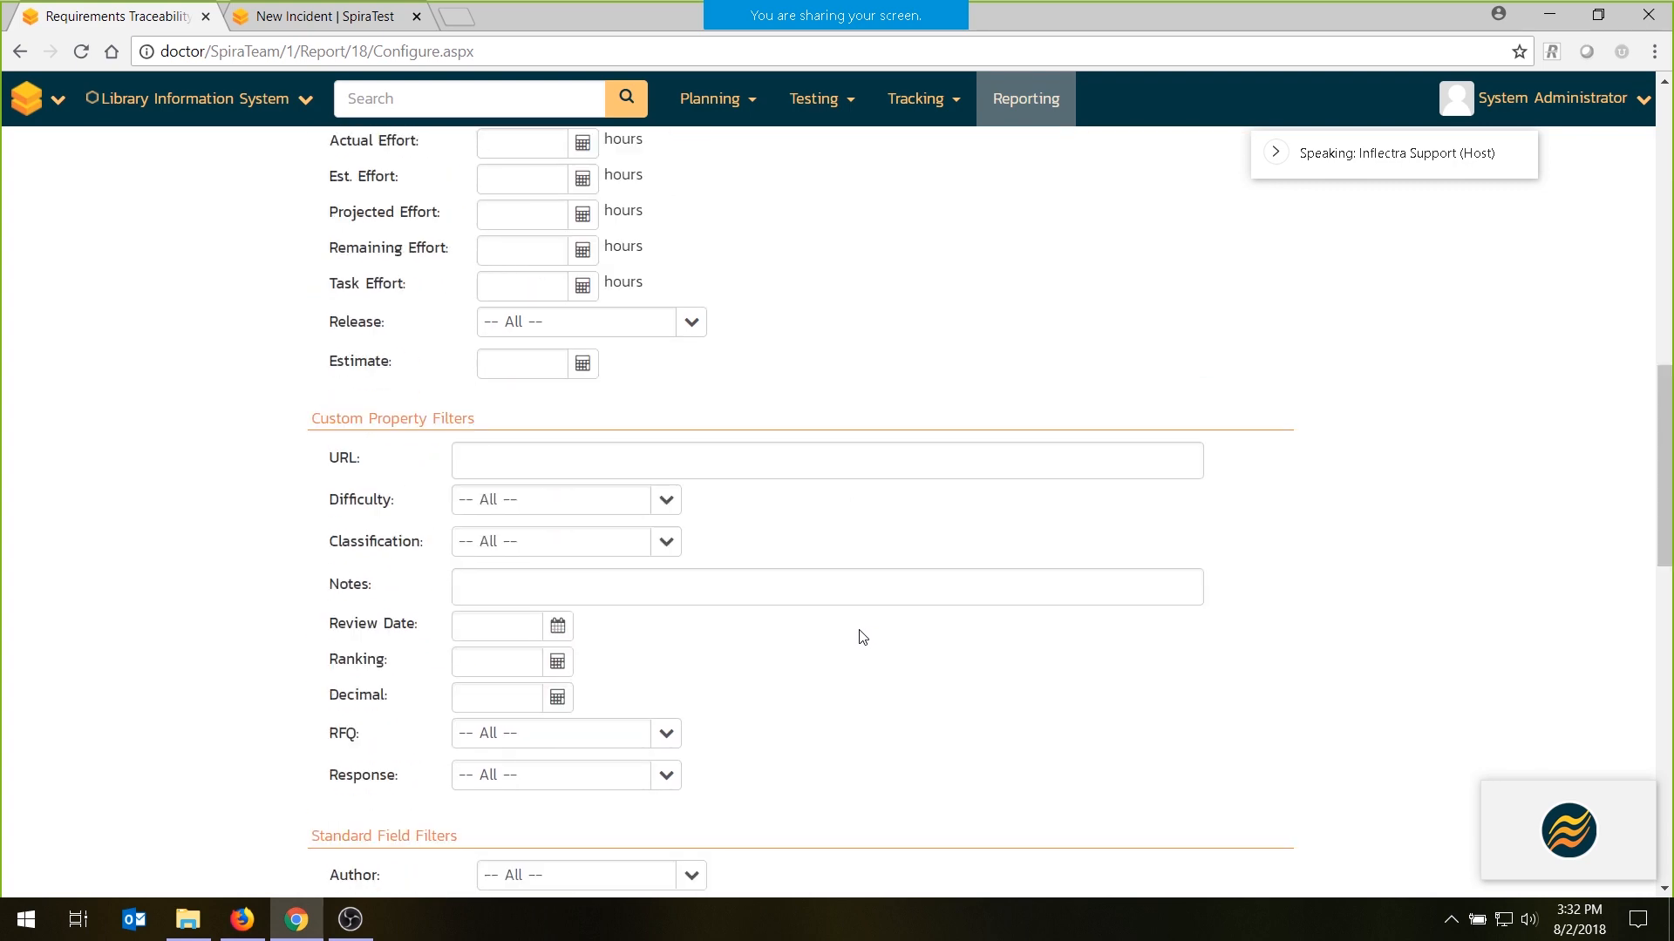
scroll(663, 619, "down", 5)
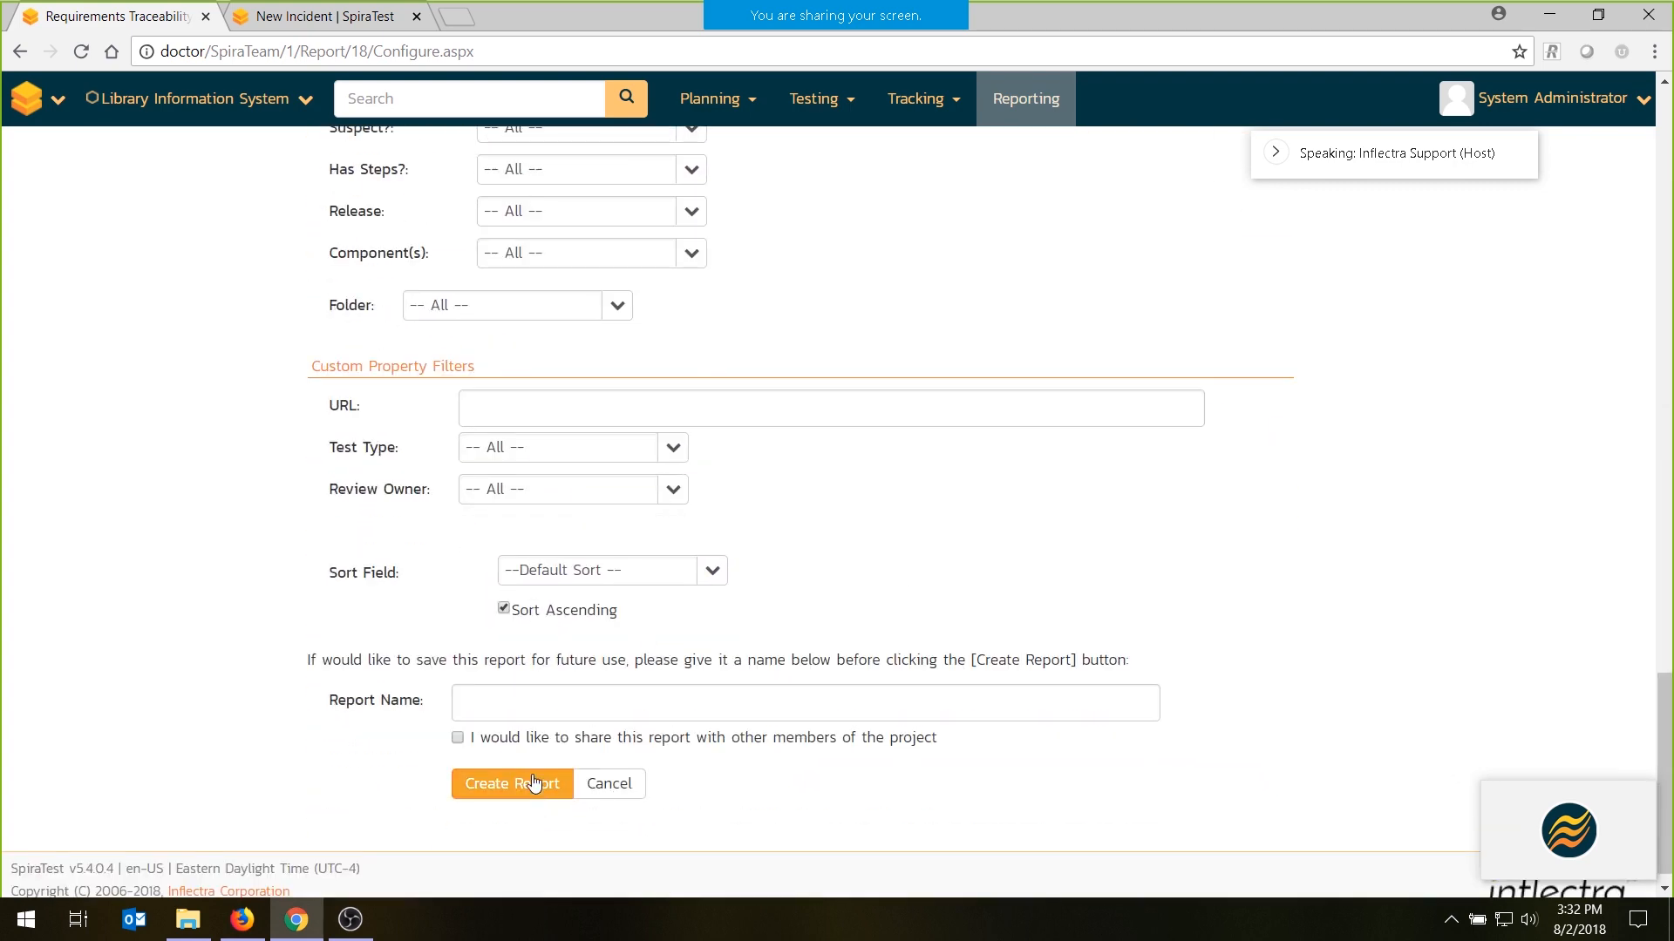
left_click(549, 722)
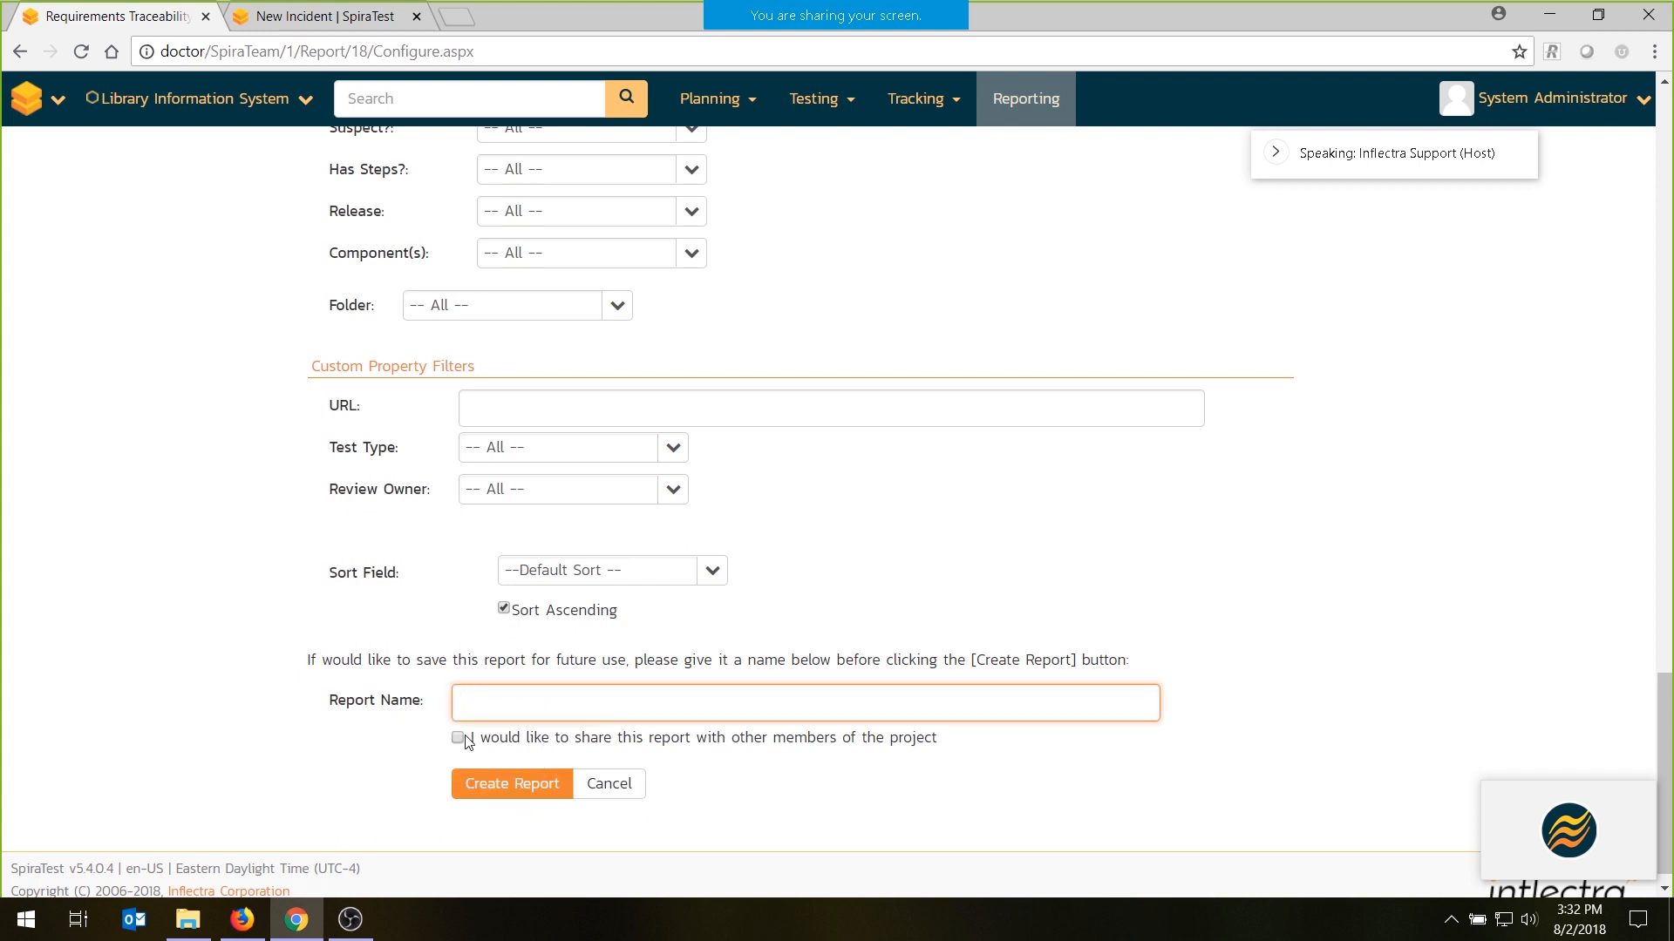
left_click(495, 789)
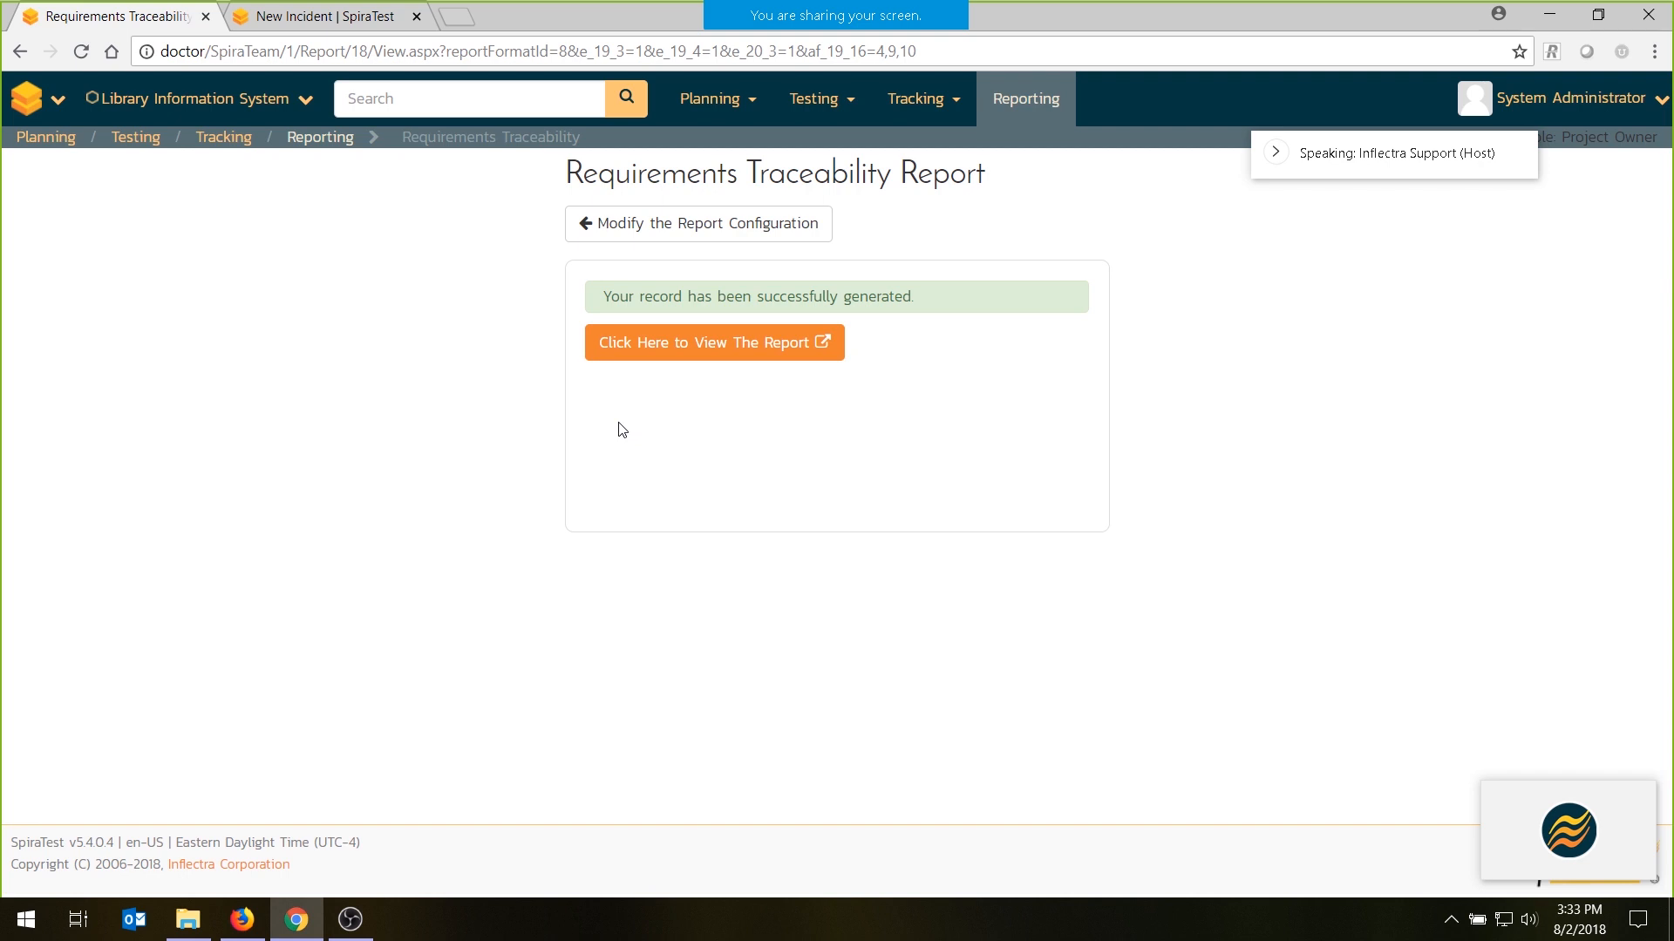
- Open the generated Requirements Traceability report and examine its forward and reverse traceability tables
left_click(697, 353)
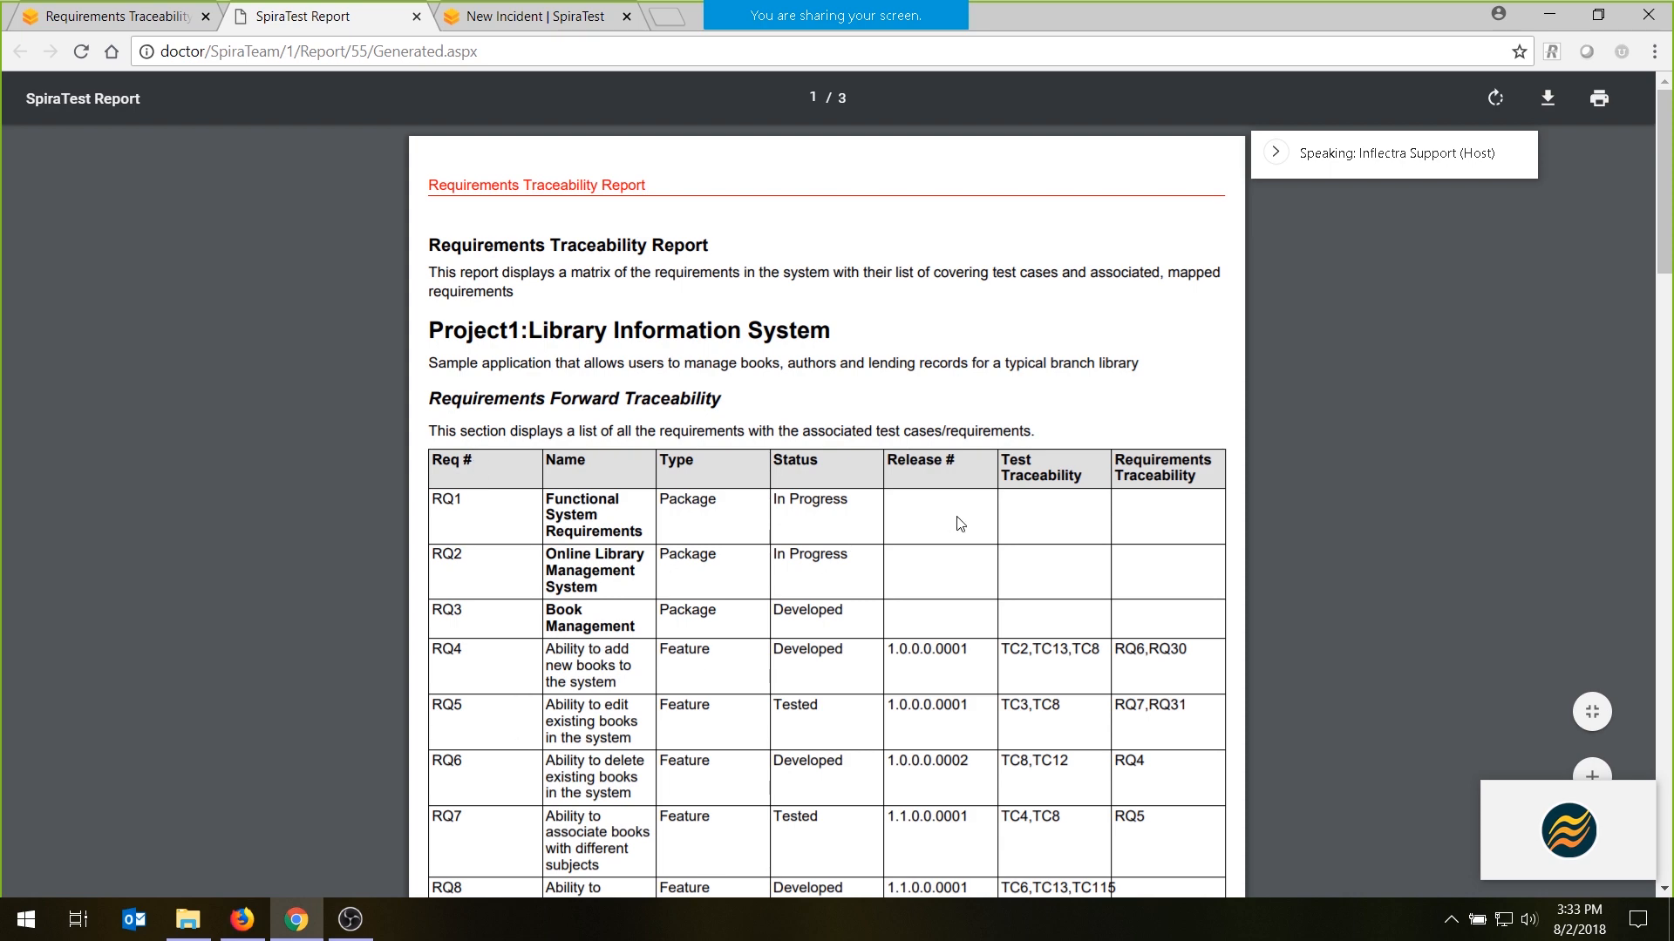
scroll(1044, 744, "down", 10)
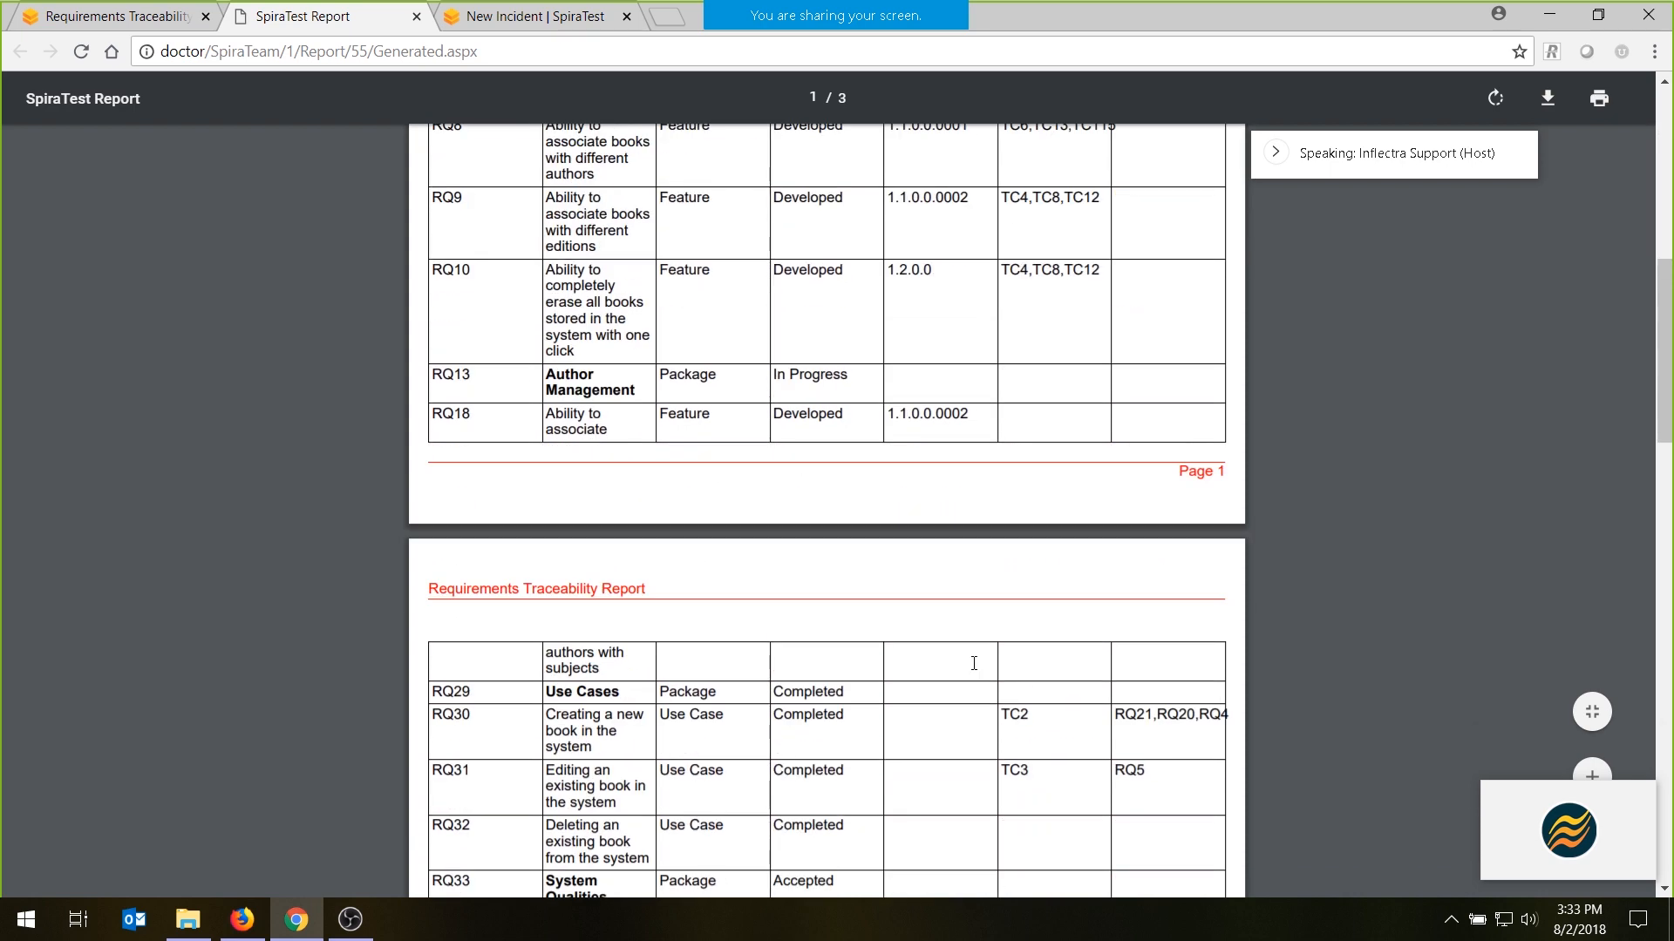
scroll(973, 664, "down", 7)
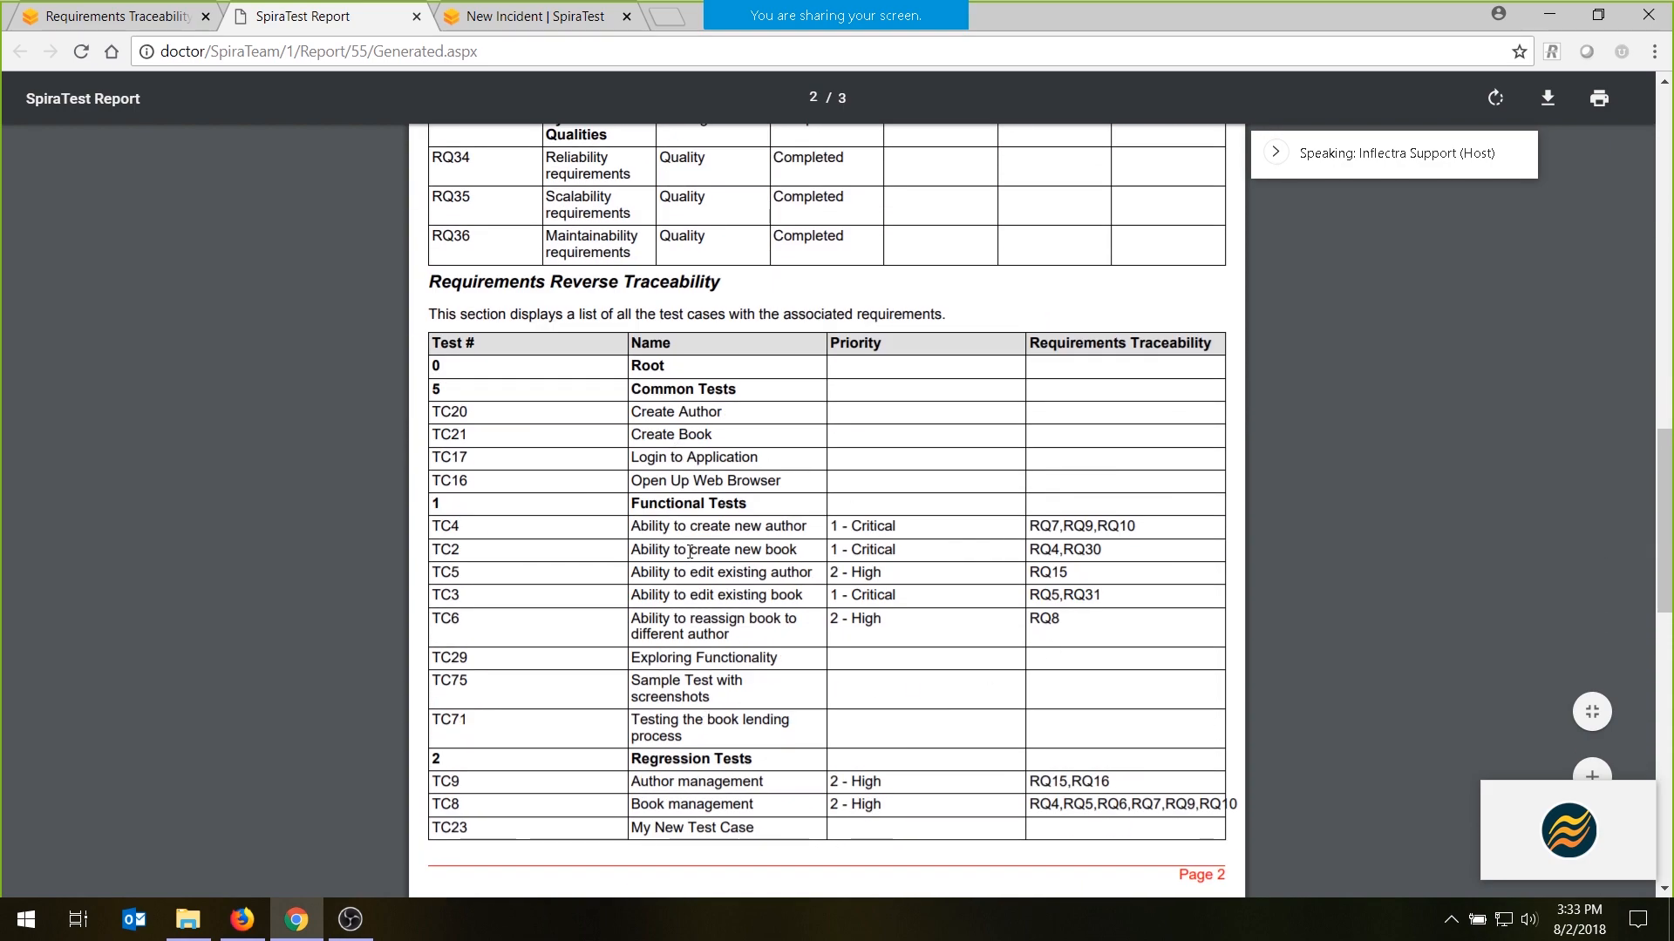
scroll(560, 525, "up", 17)
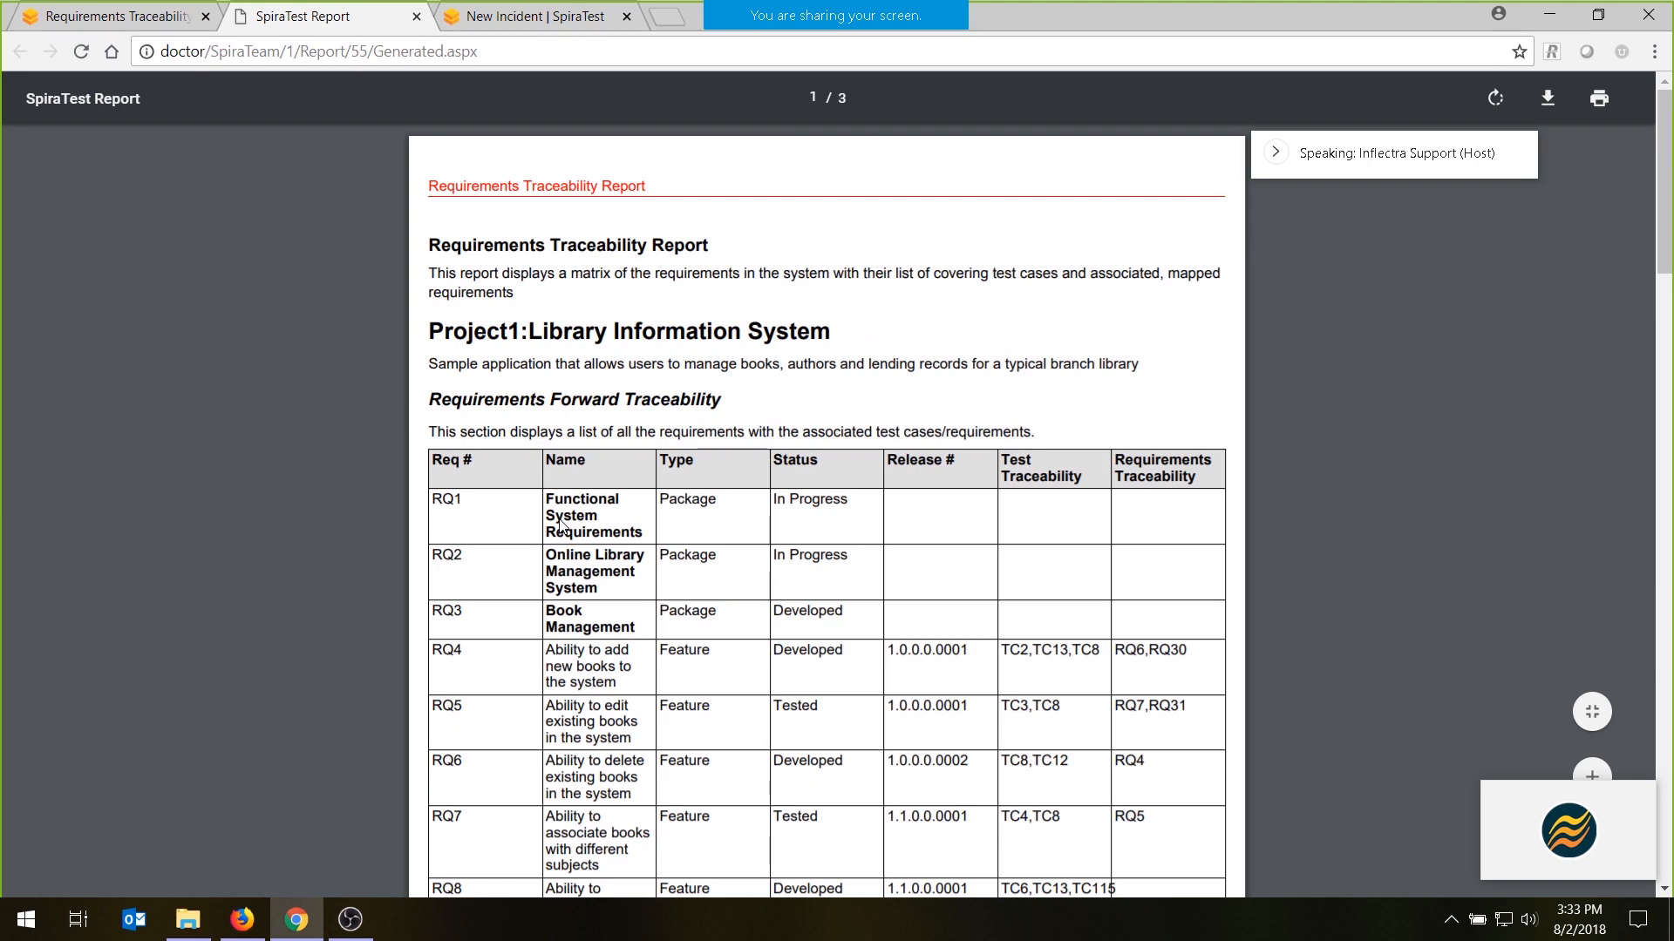
- Close the generated report, reopen its configuration and return to the Reports Center
left_click(417, 17)
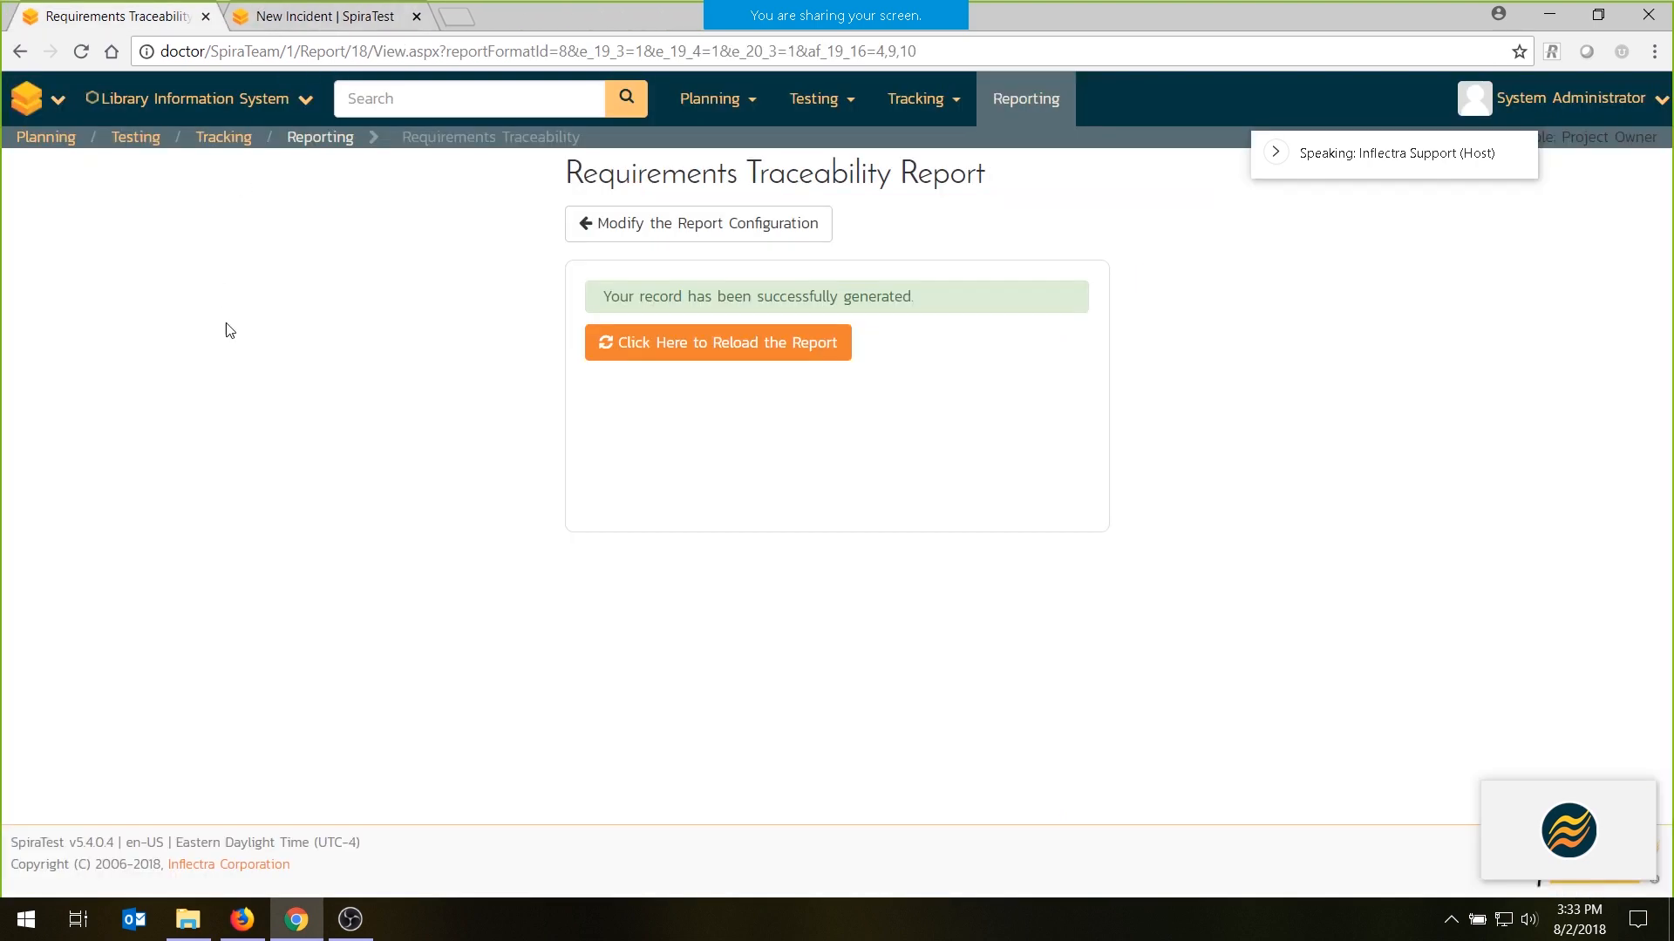
left_click(694, 229)
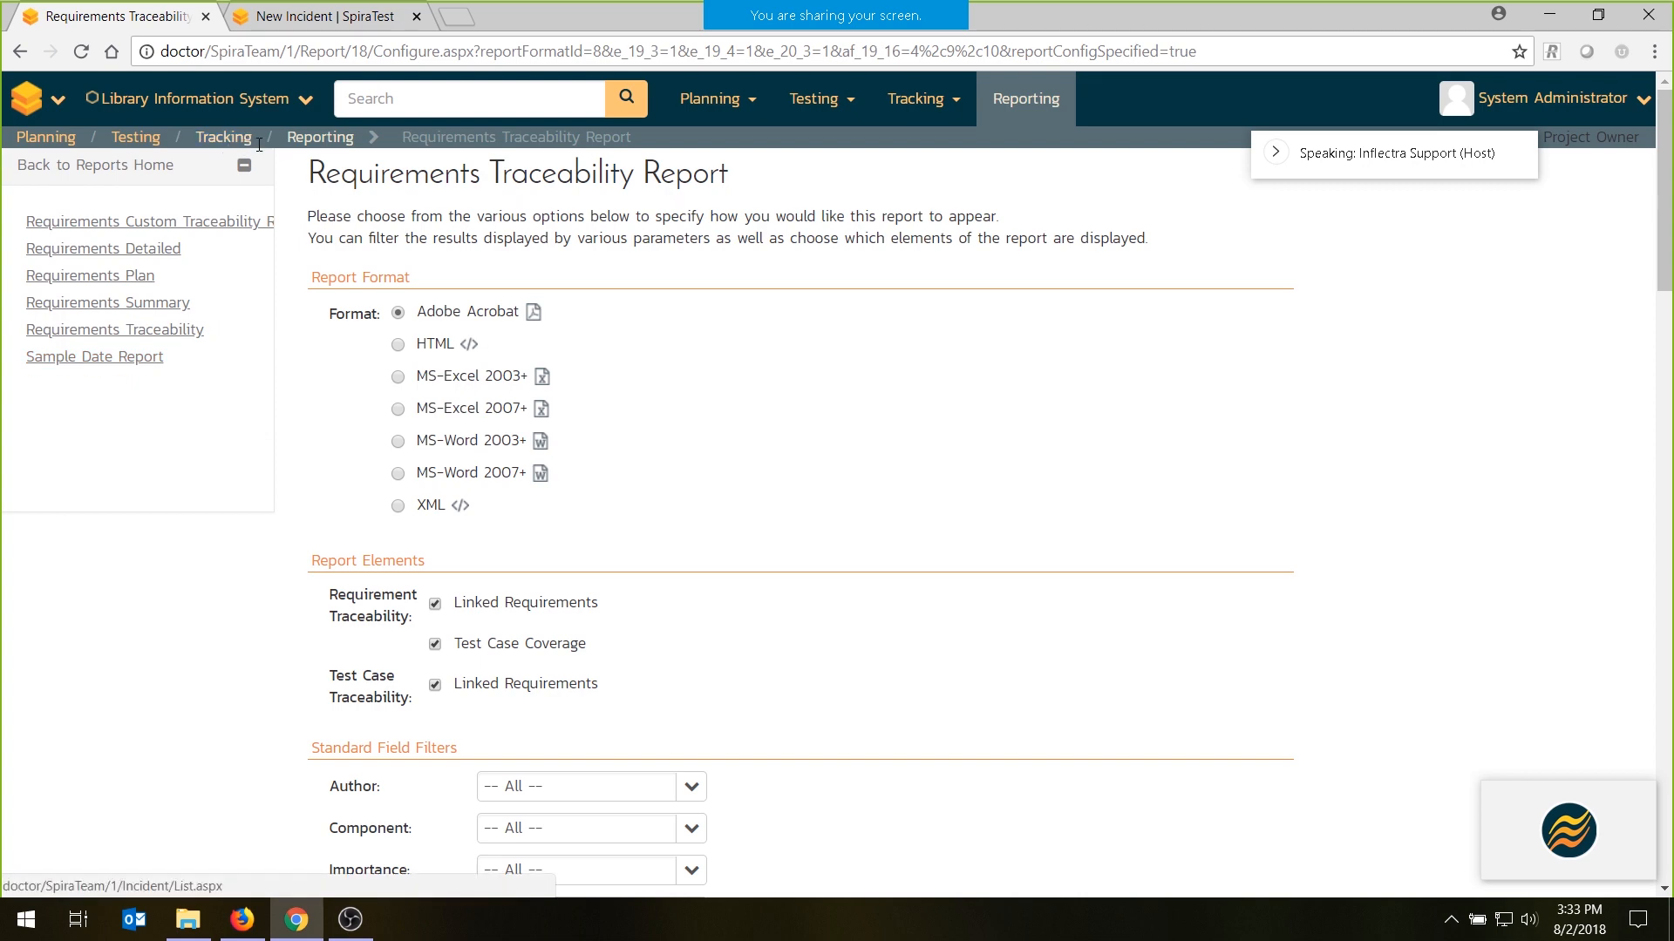
left_click(310, 142)
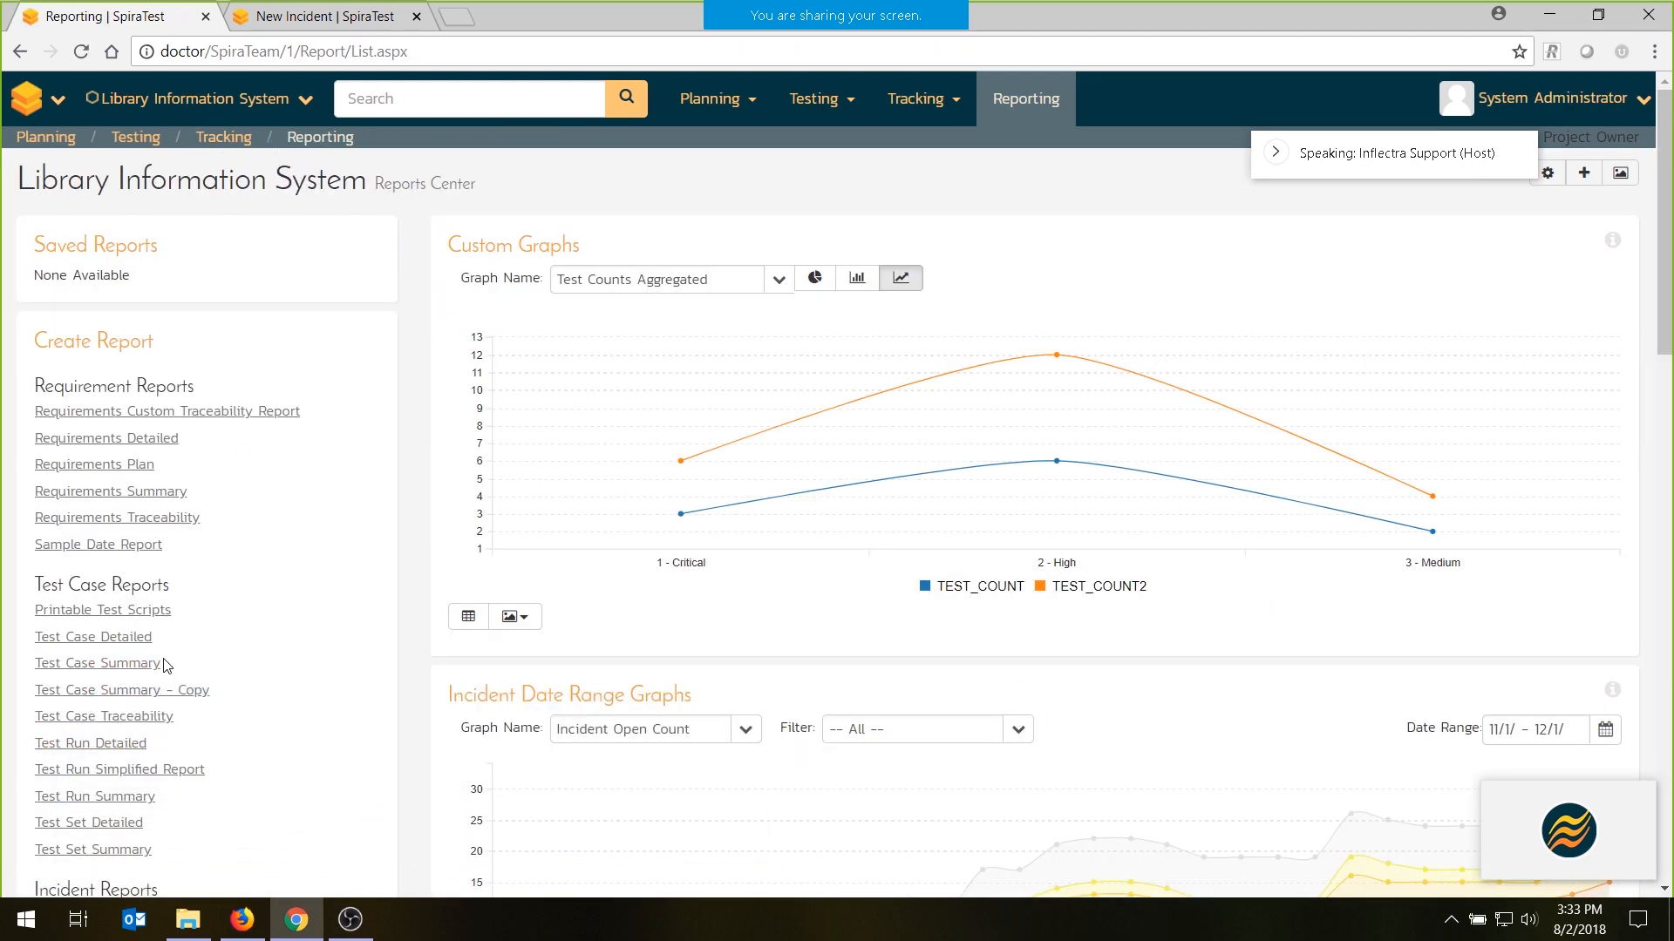
- Generate the Test Case Summary report in MS-Excel 2007+ format with test steps included and all standard field filters left unrestricted
left_click(162, 664)
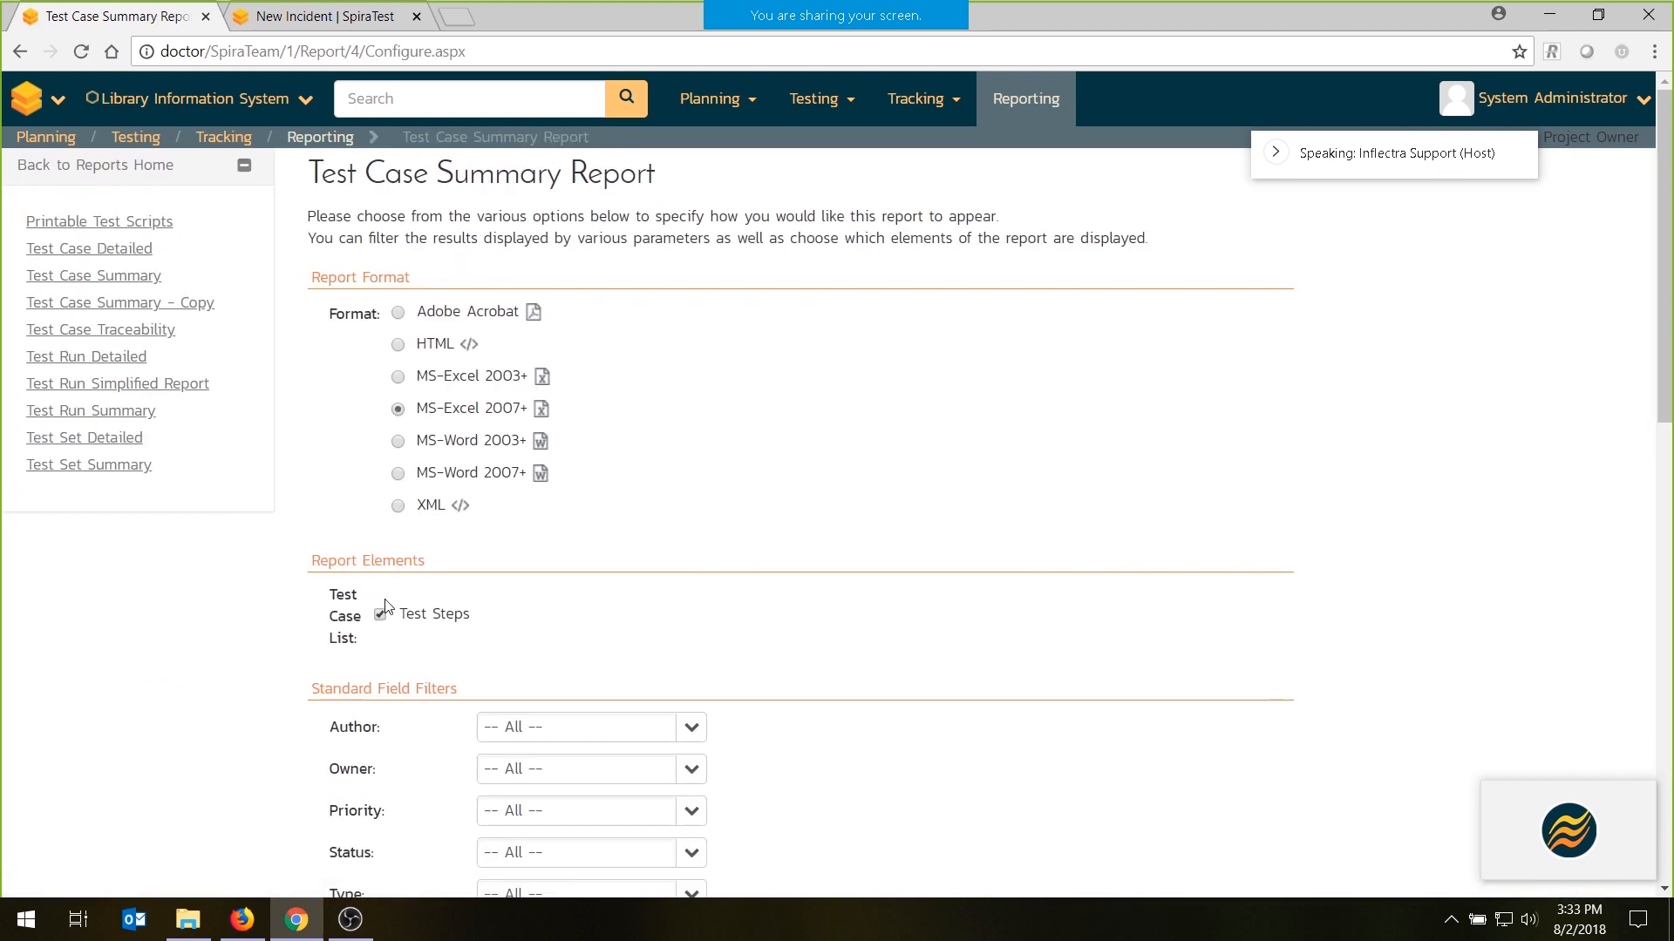
scroll(702, 610, "down", 13)
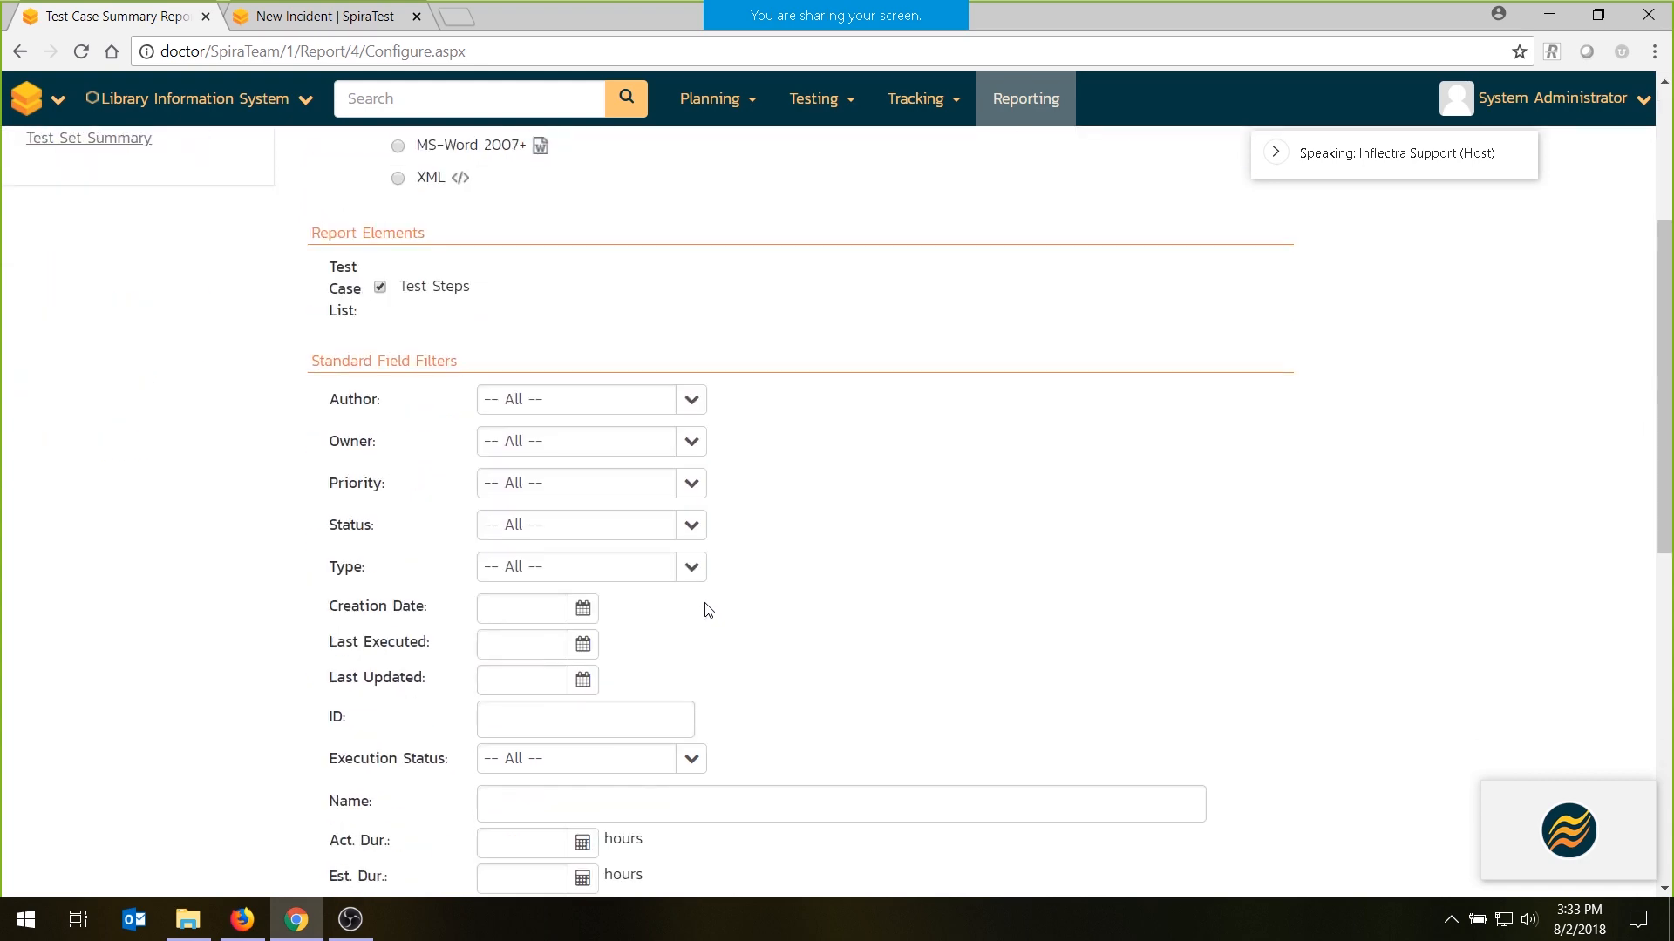
left_click(523, 761)
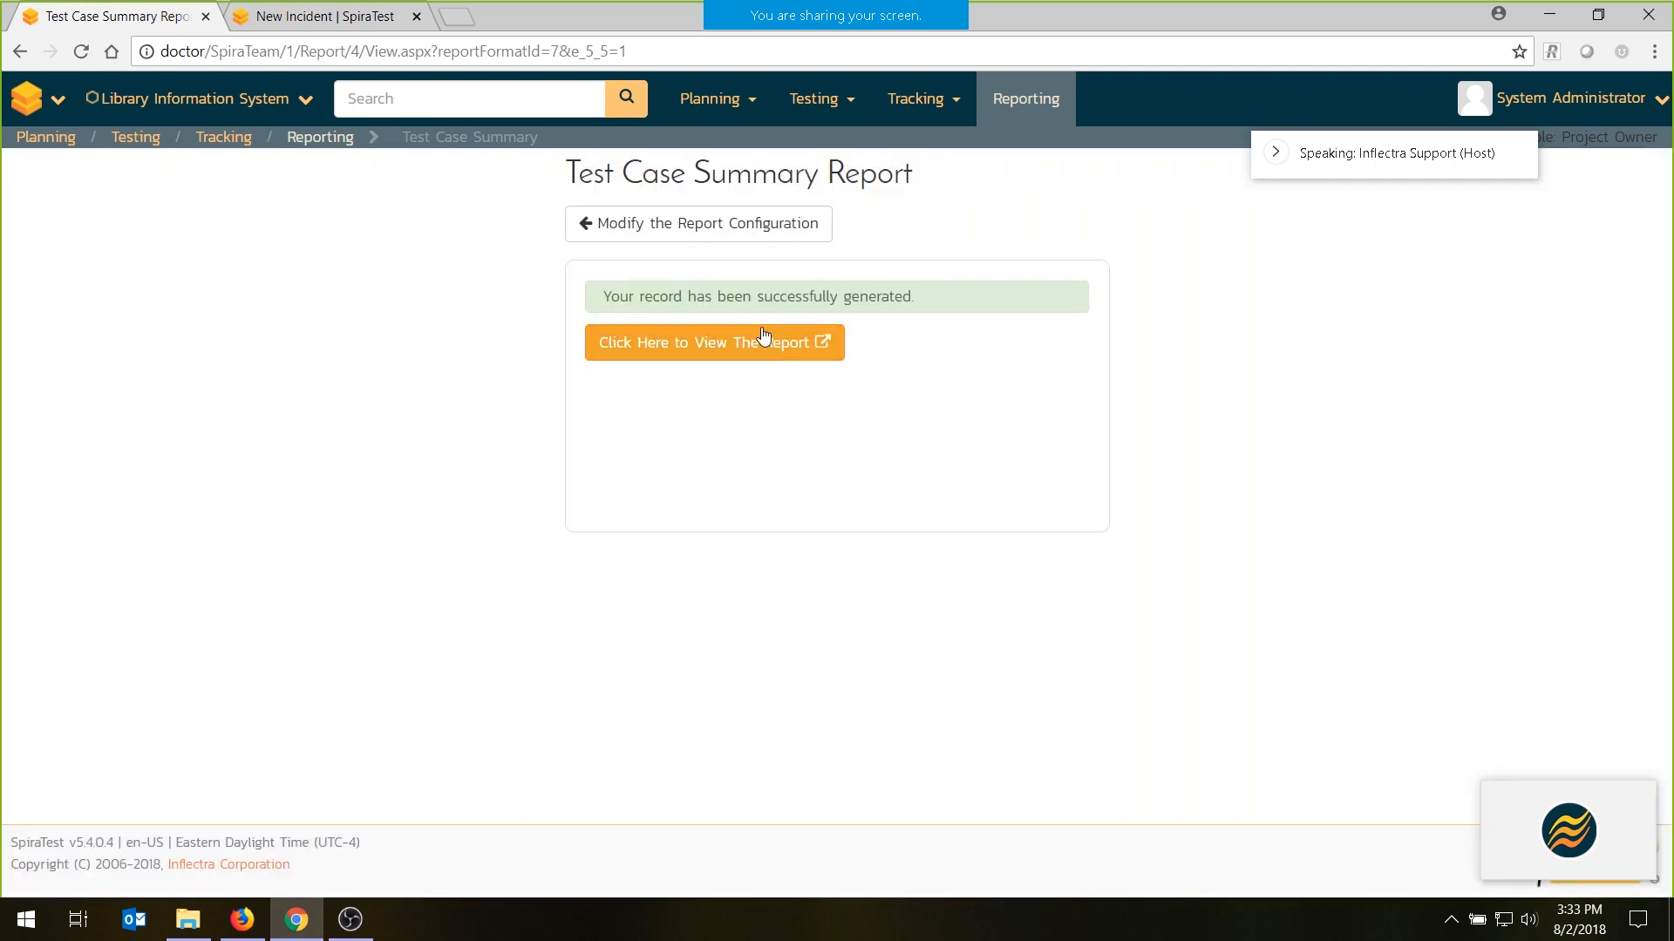
- Open the generated Test Case Summary report in Excel, accepting the file format mismatch, and examine its listed test cases and test steps
left_click(759, 340)
left_click(97, 888)
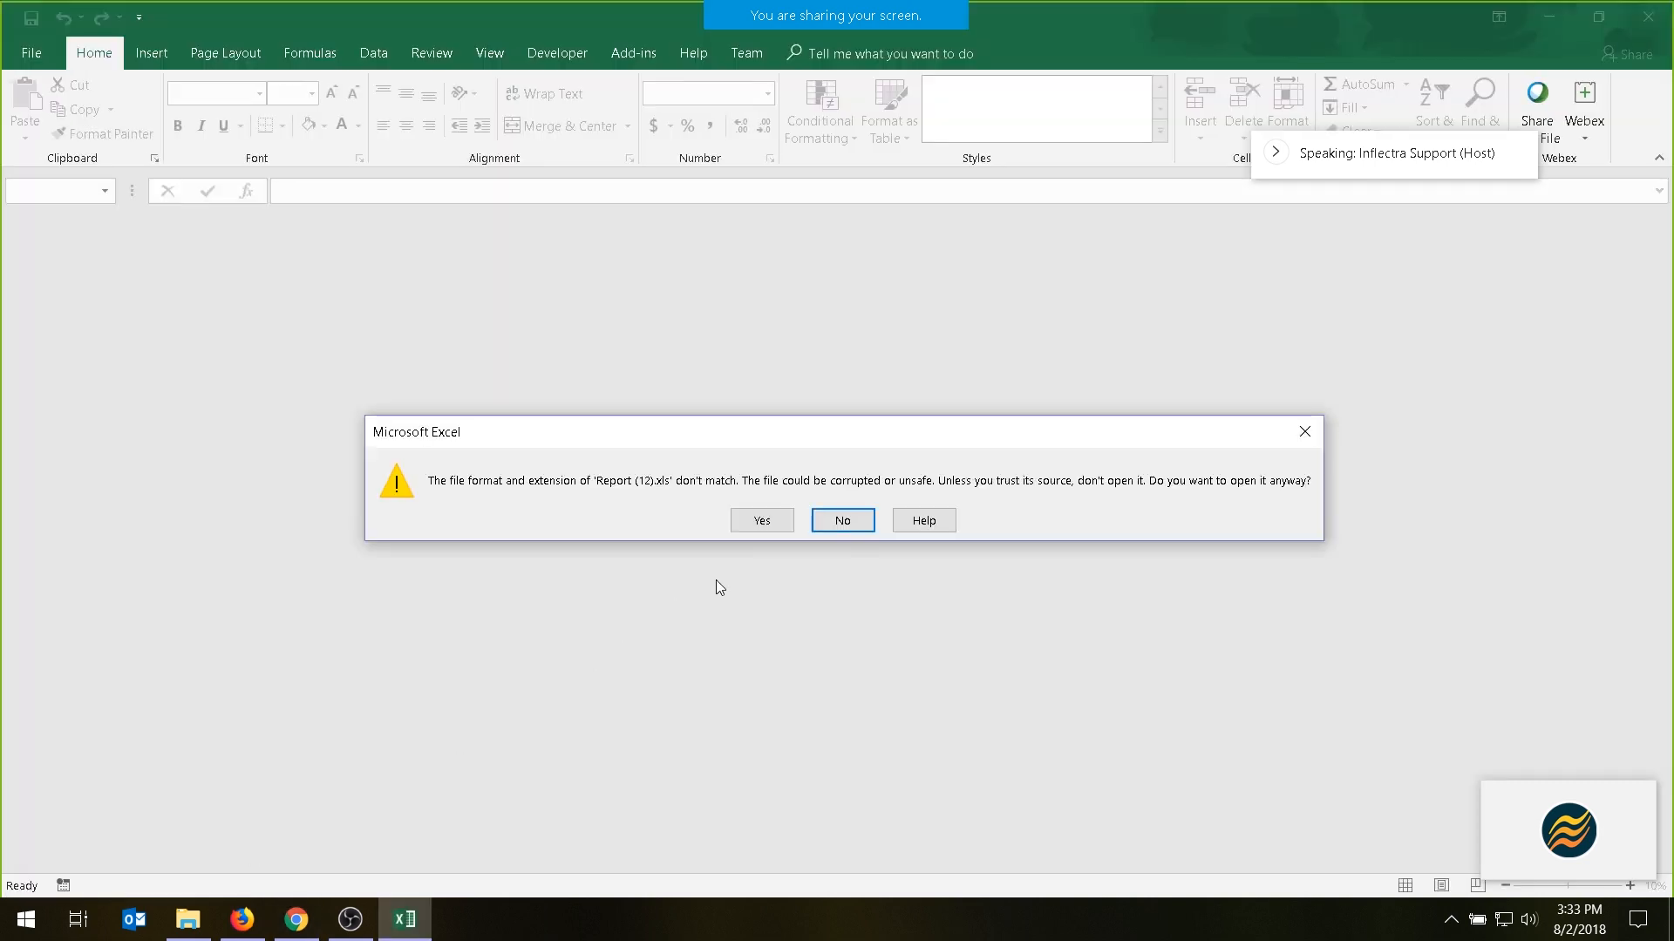
left_click(762, 521)
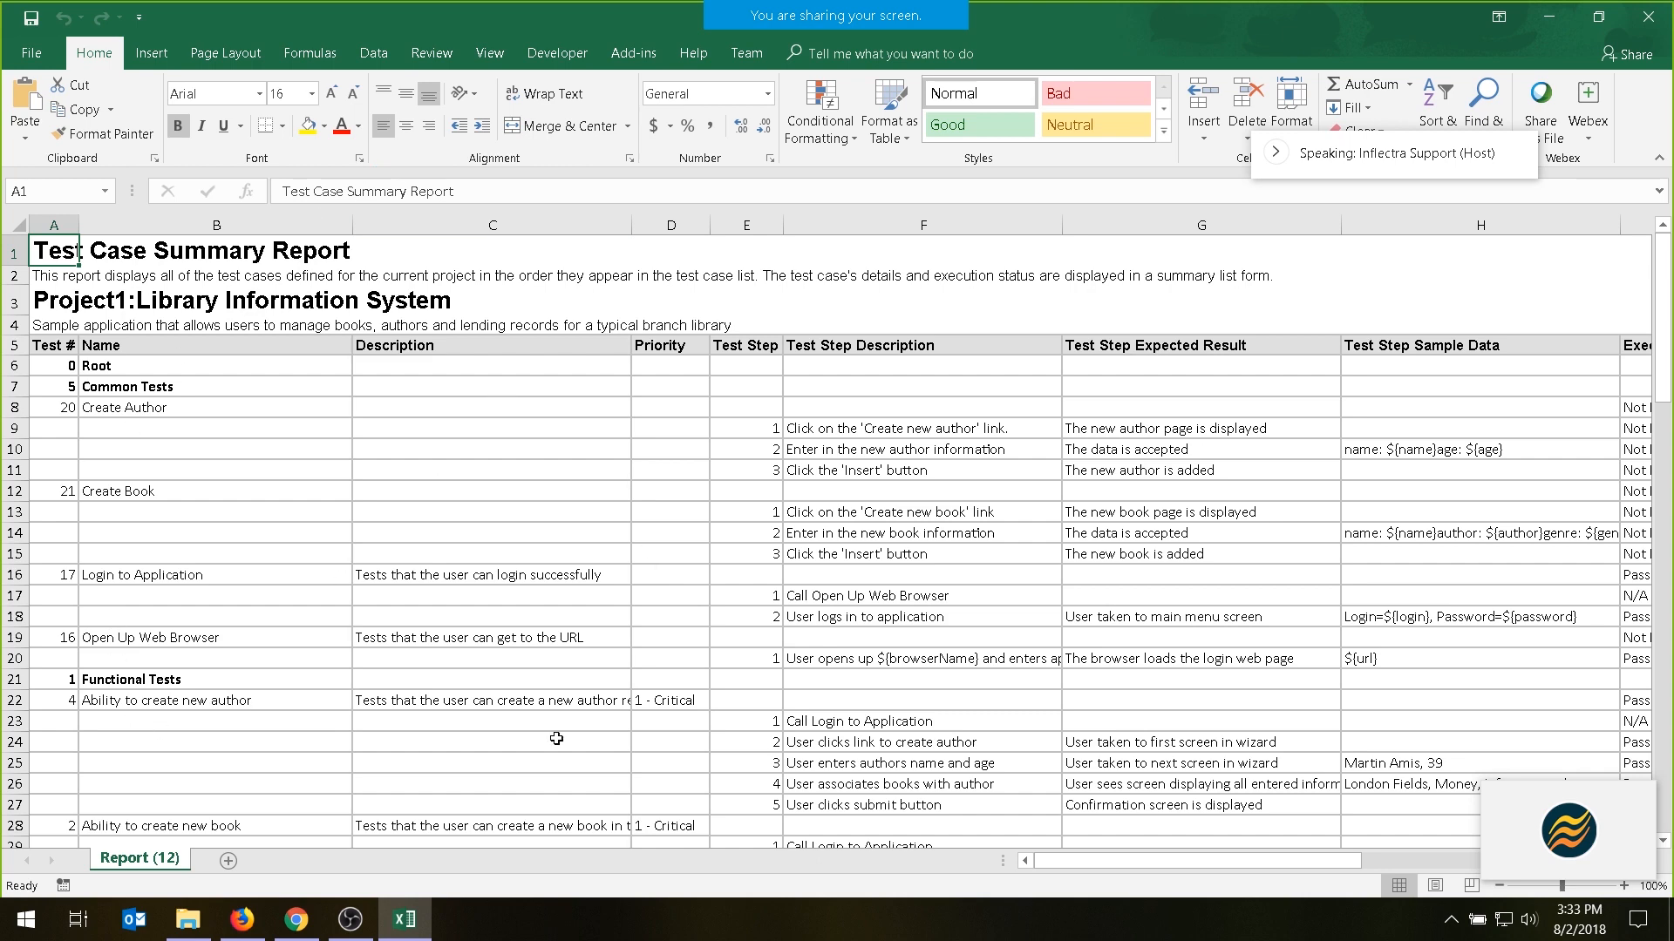
scroll(1279, 406, "down", 2)
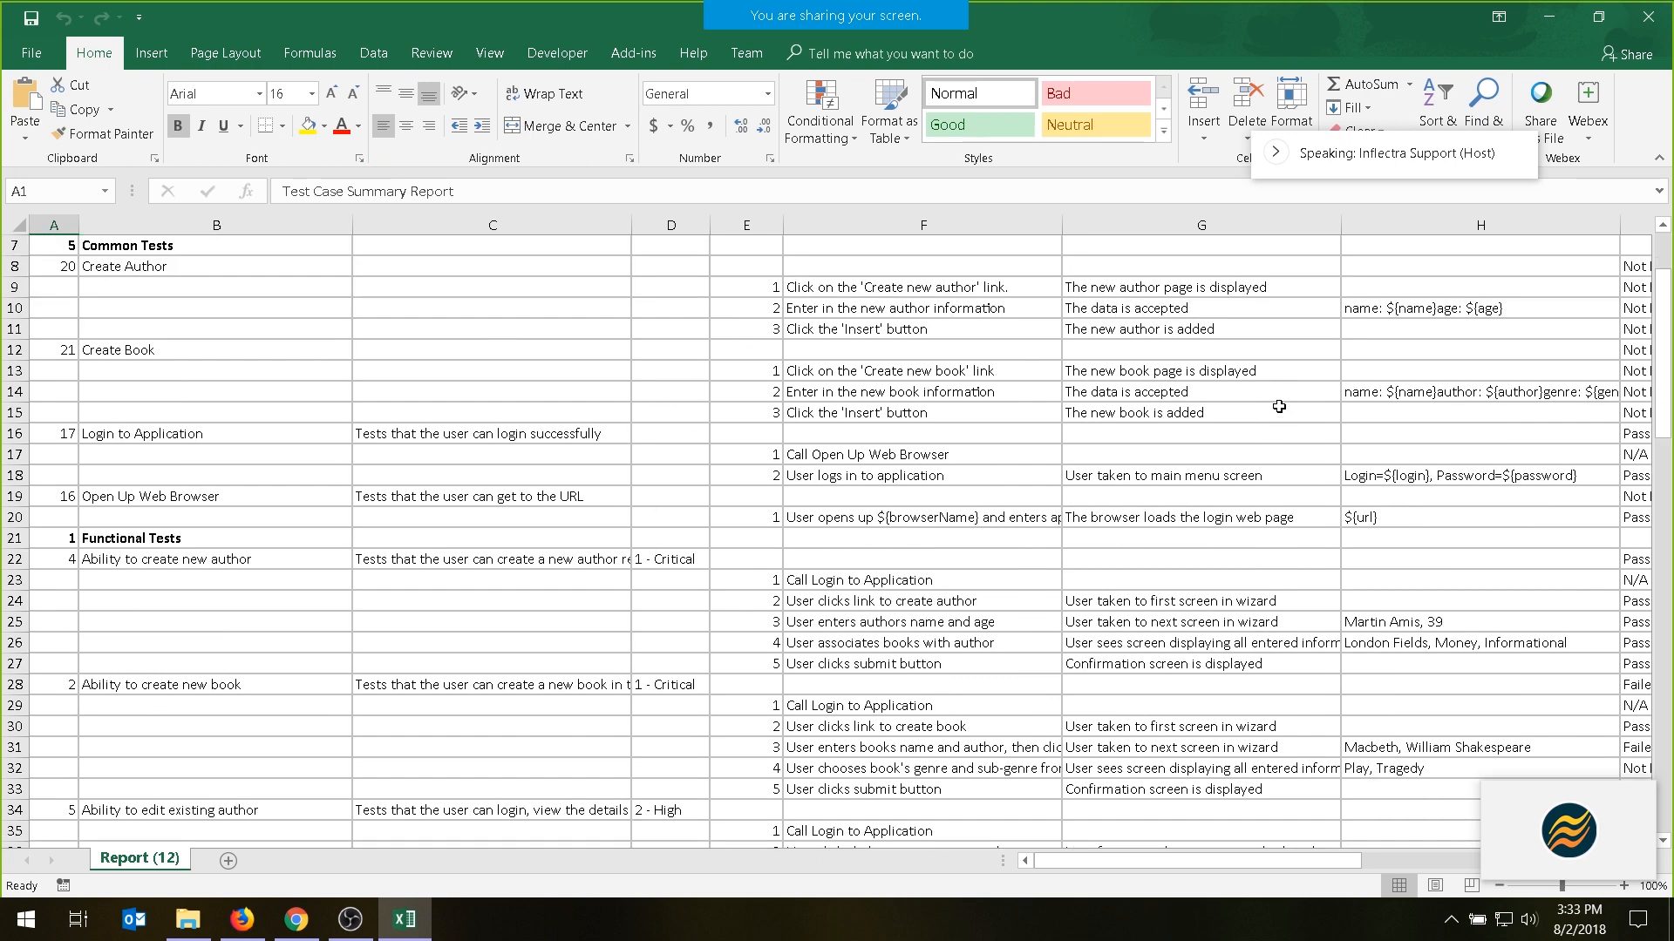
scroll(1275, 519, "down", 16)
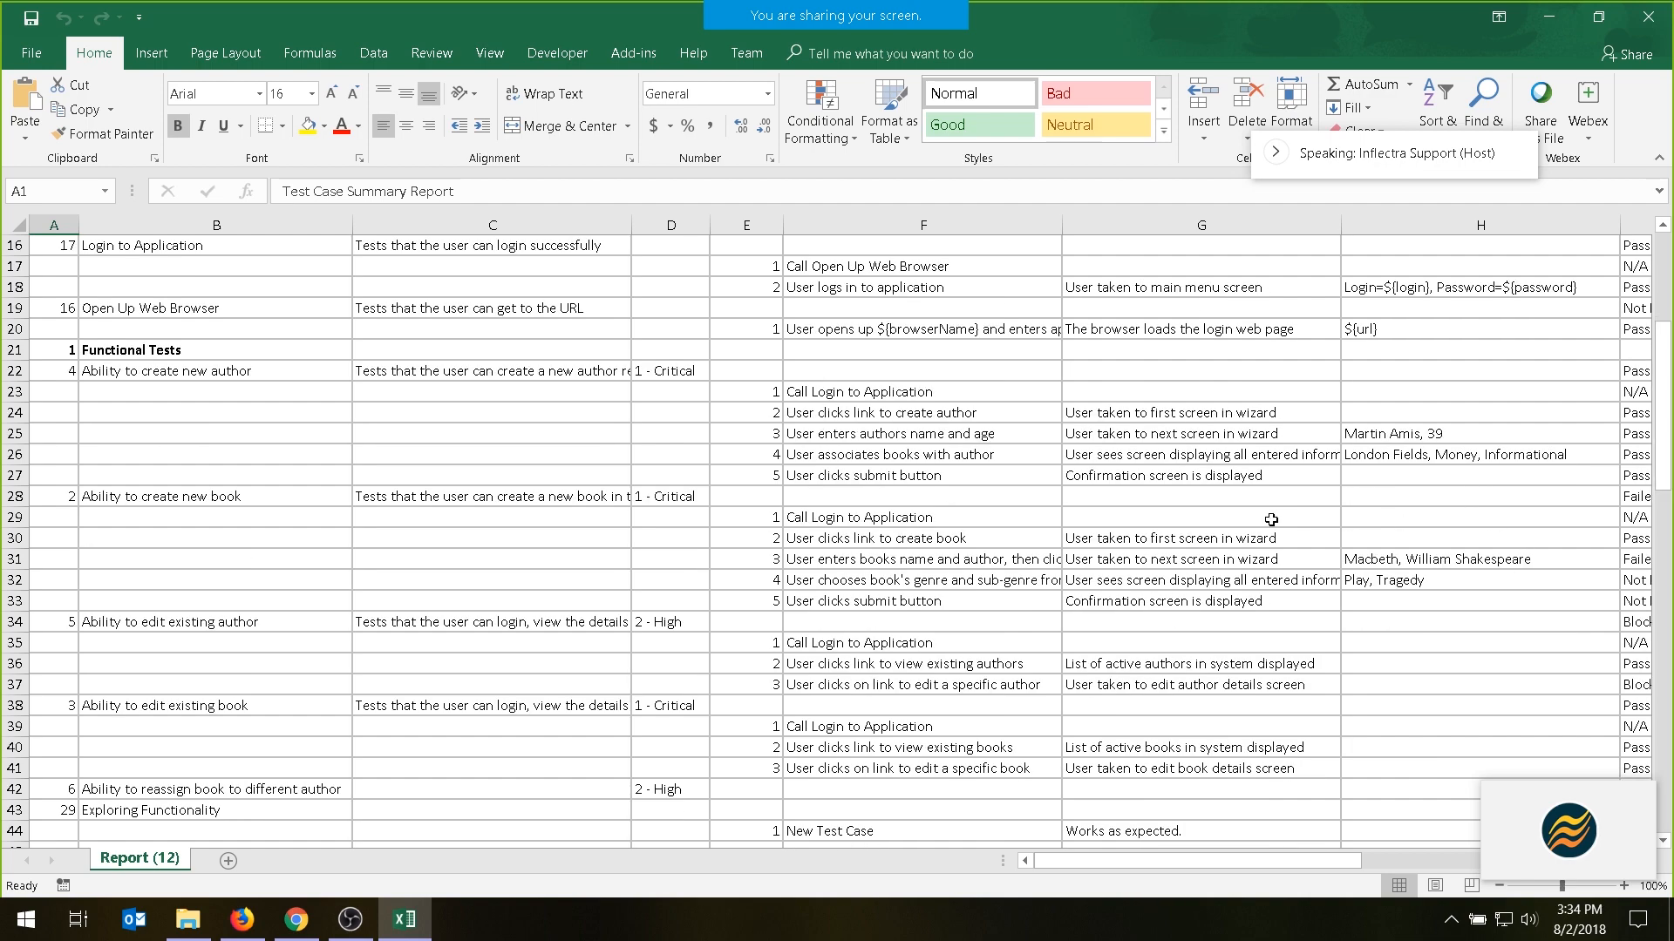
scroll(1271, 520, "down", 8)
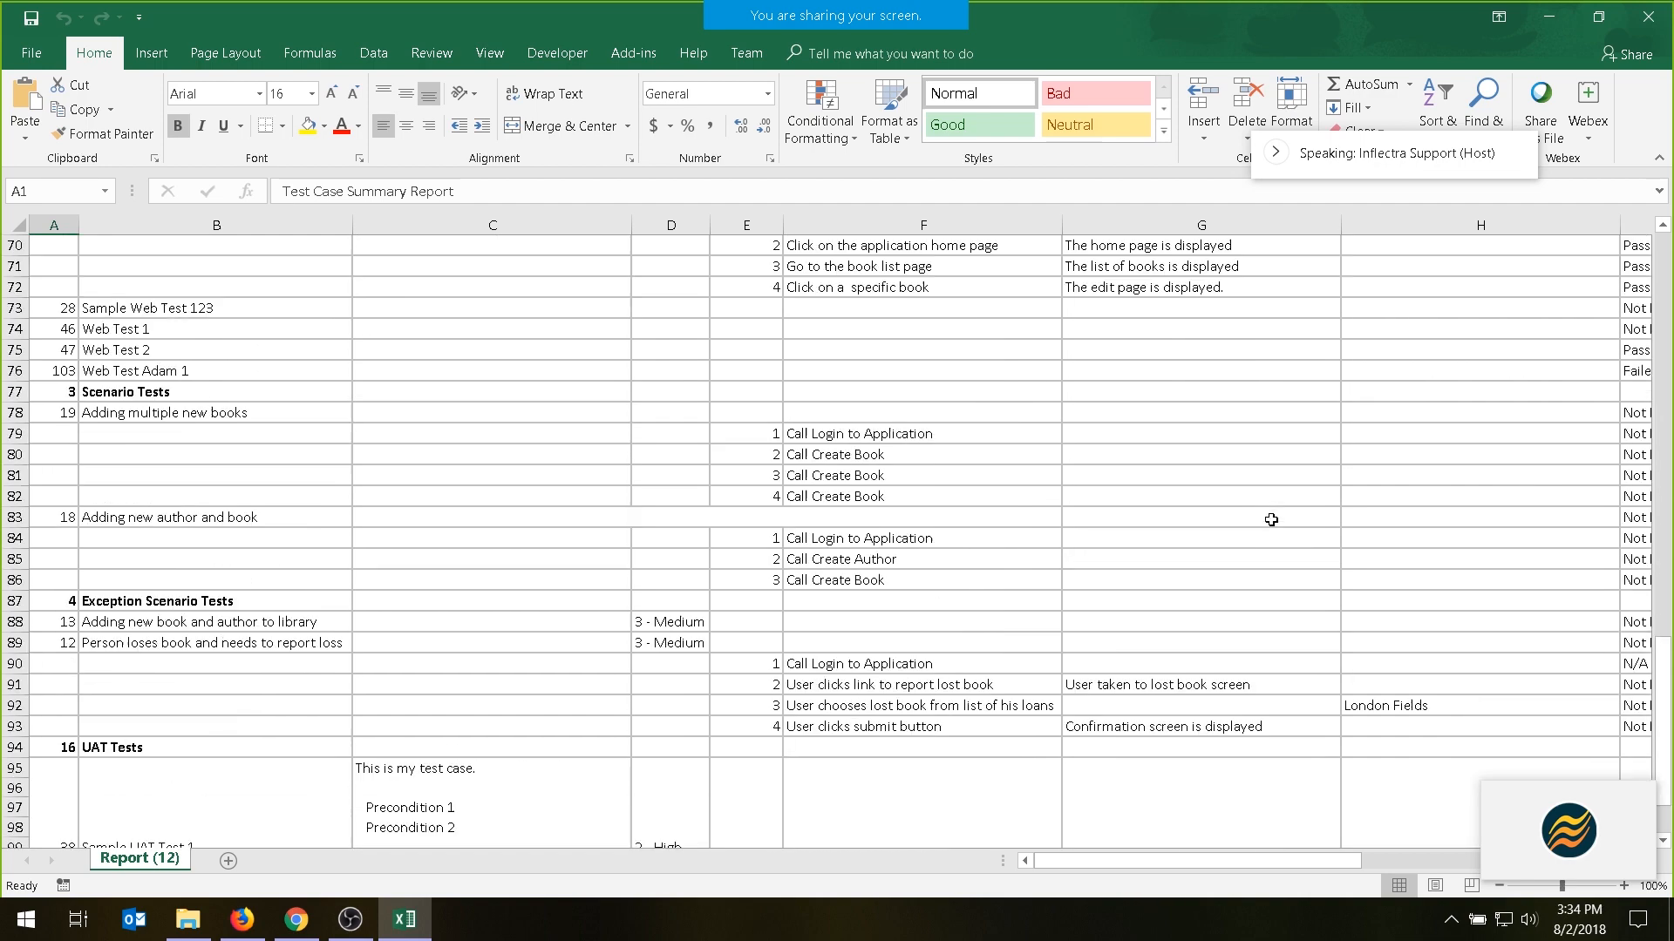